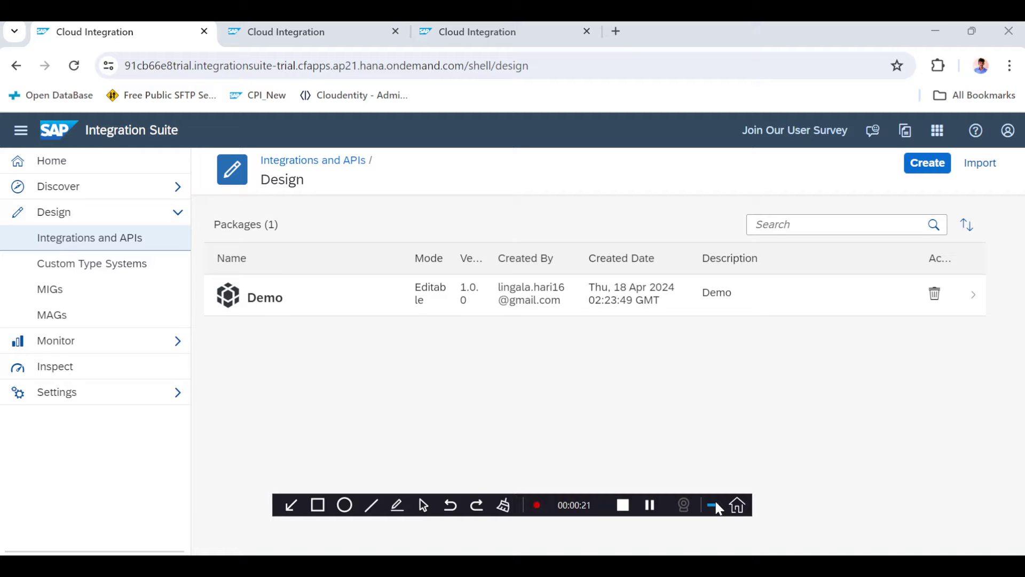
{"action": "left_click", "coordinate": [714, 506]}
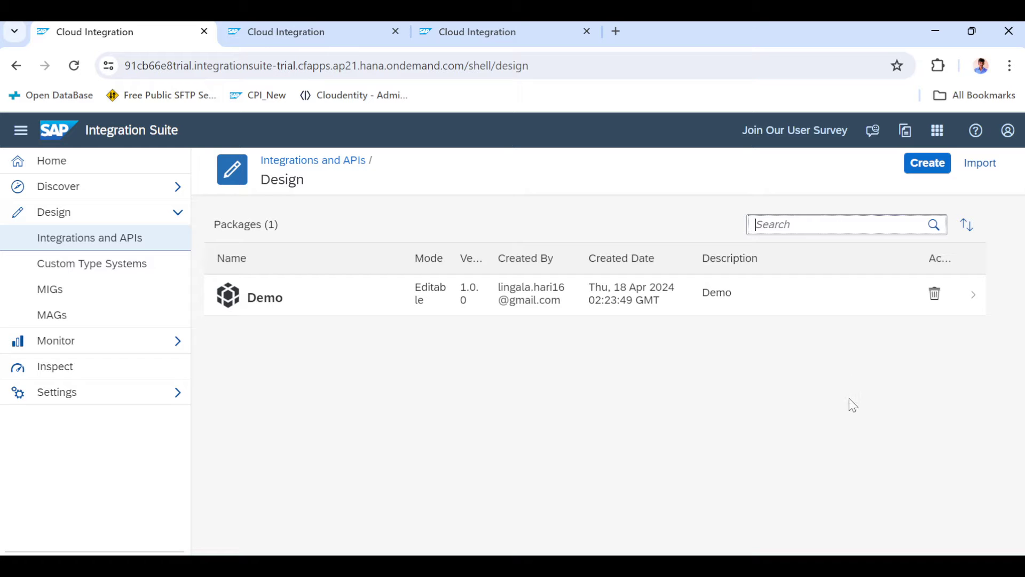
- Switch to the other Google Chrome window and run a web search for cloudentity
{"action": "mouse_move", "coordinate": [655, 566]}
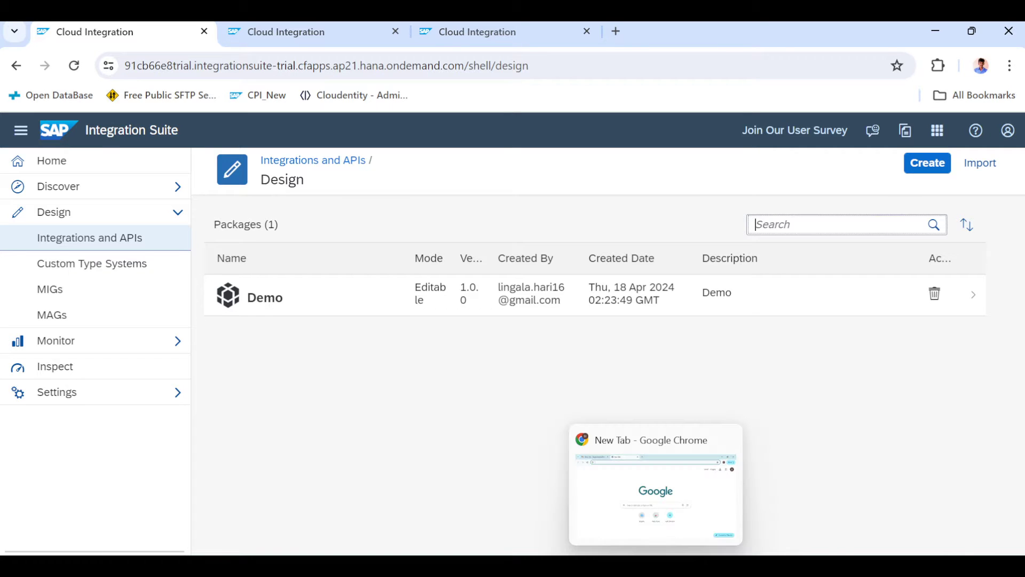
{"action": "left_click", "coordinate": [647, 496]}
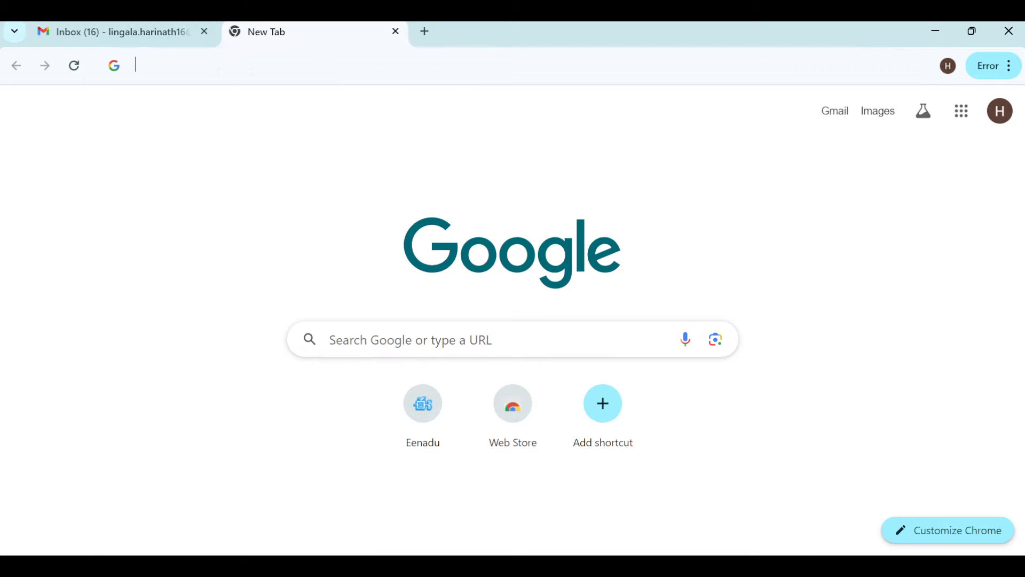
{"action": "key", "text": "ctrl+l"}
{"action": "left_click", "coordinate": [16, 154]}
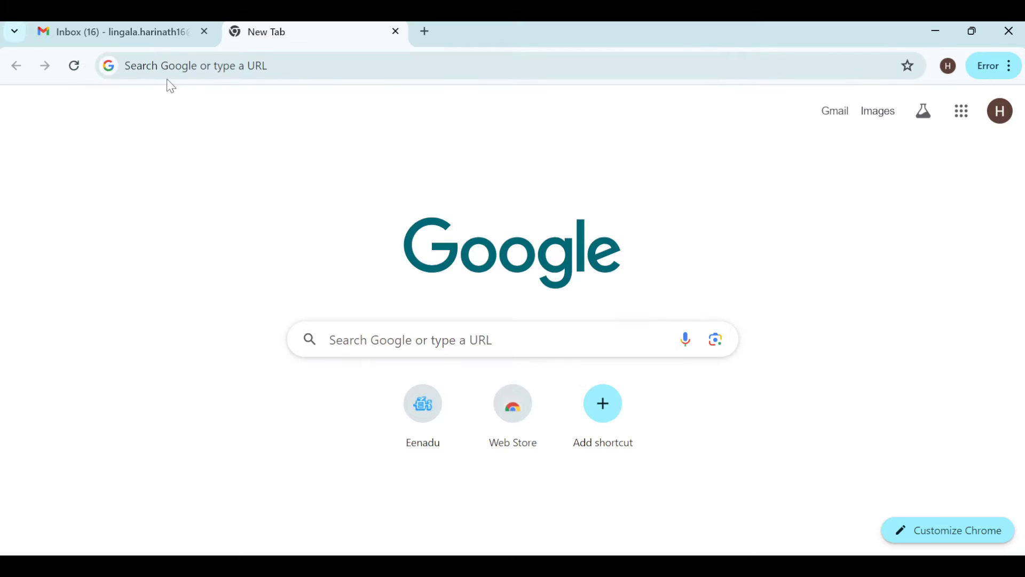
{"action": "left_click", "coordinate": [171, 68]}
{"action": "left_click", "coordinate": [185, 102]}
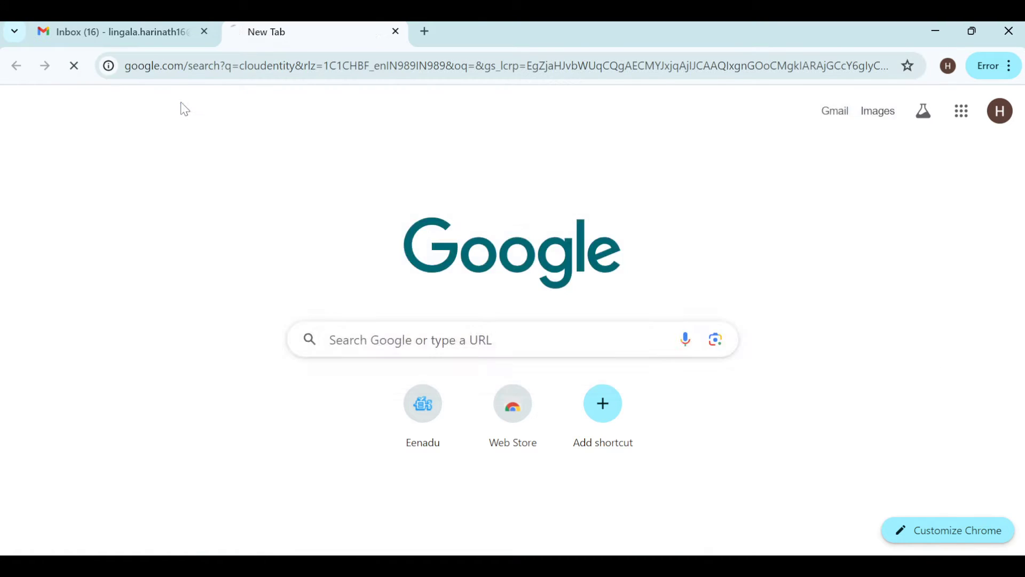
- Open the official Cloudentity website from the search results
{"action": "scroll", "coordinate": [76, 272], "scroll_direction": "down", "scroll_amount": 2}
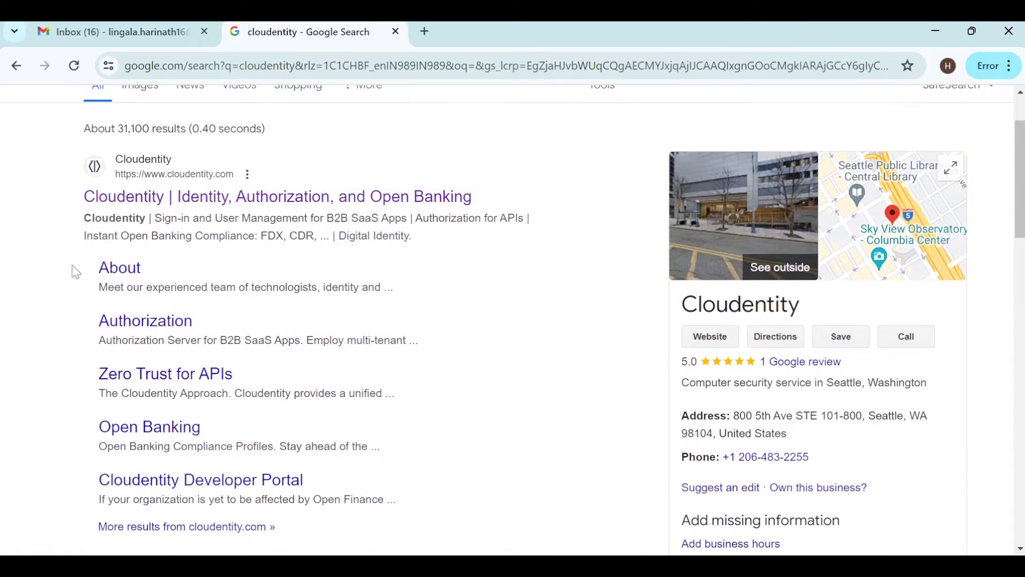
{"action": "scroll", "coordinate": [76, 272], "scroll_direction": "up", "scroll_amount": 1}
{"action": "scroll", "coordinate": [78, 273], "scroll_direction": "down", "scroll_amount": 1}
{"action": "scroll", "coordinate": [81, 275], "scroll_direction": "up", "scroll_amount": 2}
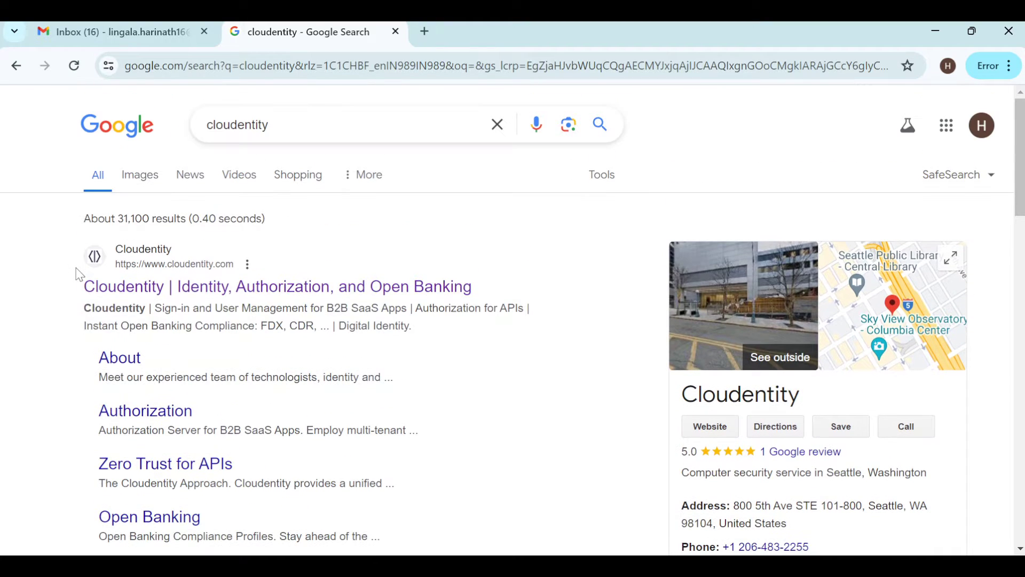
{"action": "left_click", "coordinate": [160, 295]}
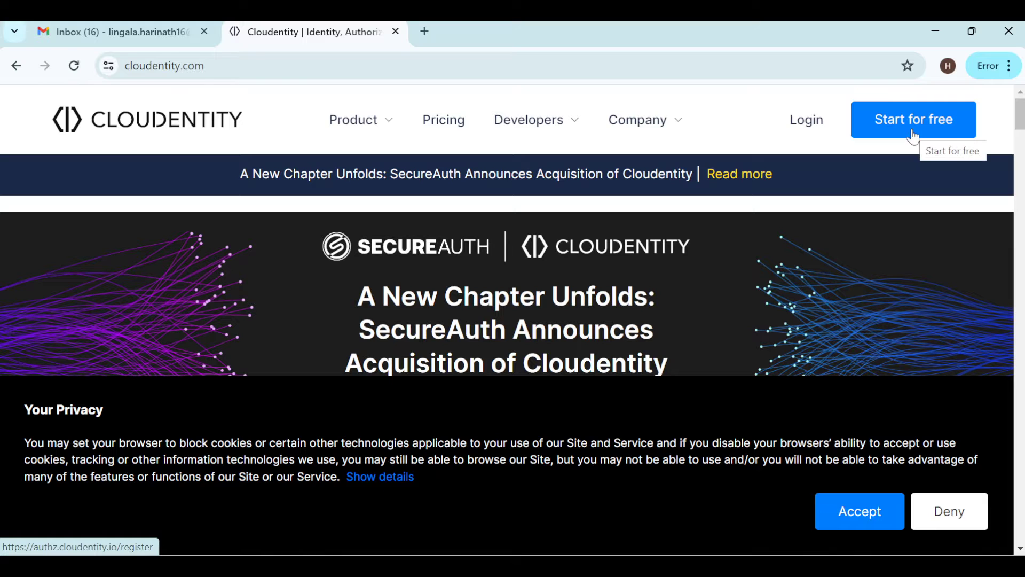
- Accept the site's privacy notice and open the free account registration form
{"action": "left_click", "coordinate": [852, 522]}
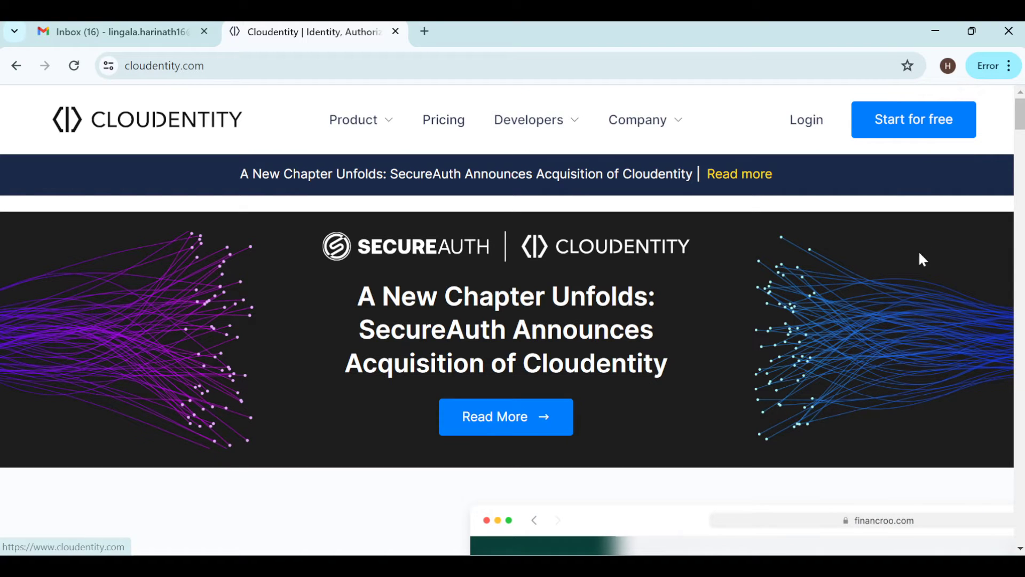
{"action": "left_click", "coordinate": [920, 124]}
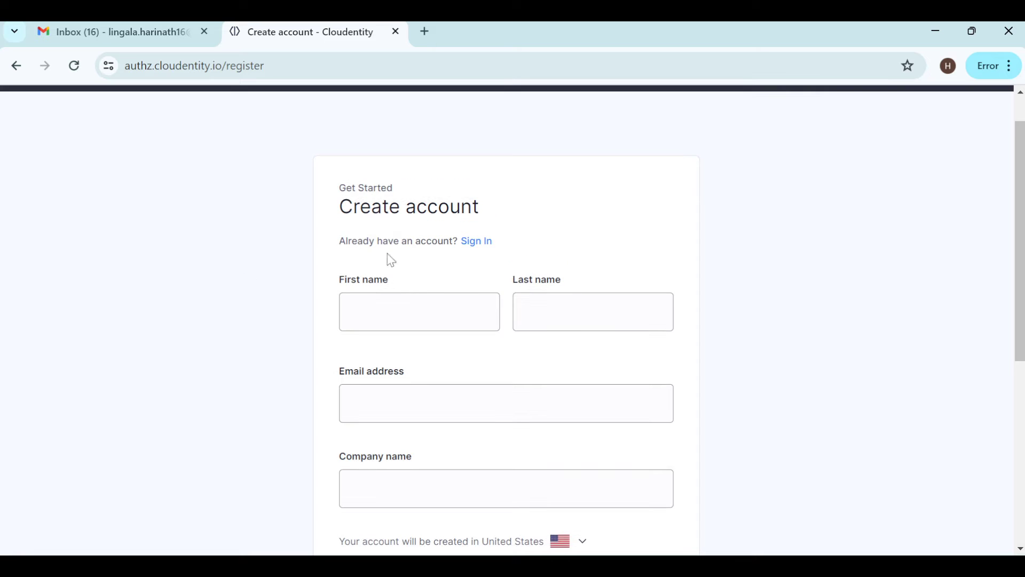
{"action": "left_click", "coordinate": [419, 312]}
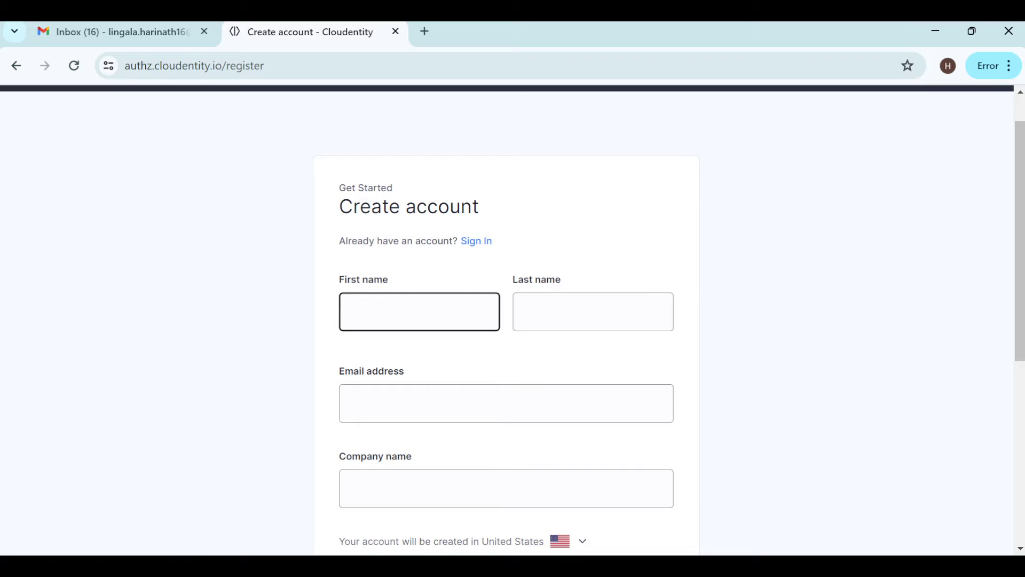
{"action": "type", "text": "L"}
{"action": "key", "text": "Tab"}
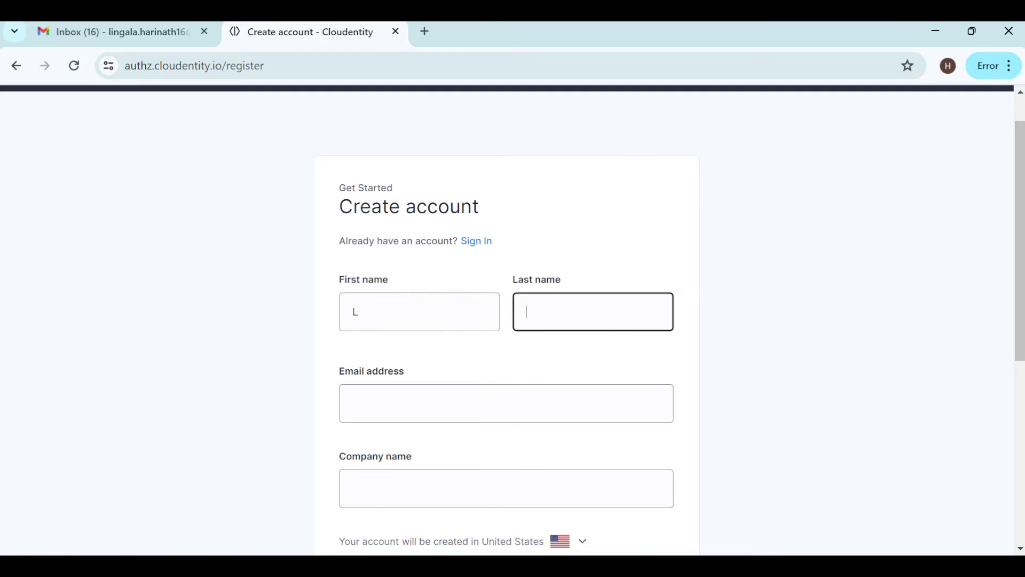
{"action": "type", "text": "Harinath"}
{"action": "key", "text": "ctrl+a"}
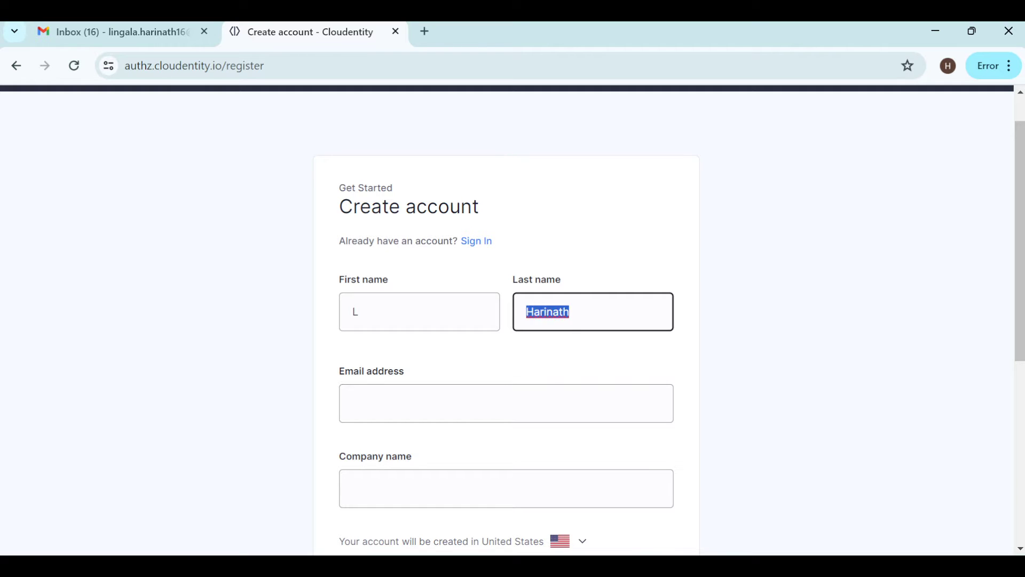
{"action": "key", "text": "BackSpace"}
- Fill in the account holder's first name and last name in the registration form
{"action": "key", "text": "shift+Tab"}
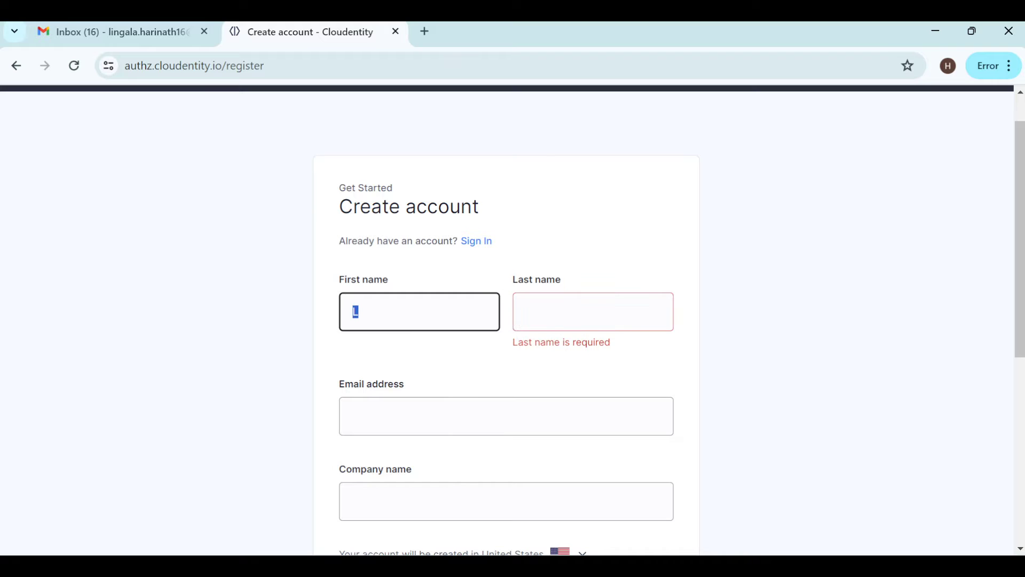
{"action": "type", "text": "Harinath"}
{"action": "key", "text": "Tab"}
{"action": "type", "text": "L"}
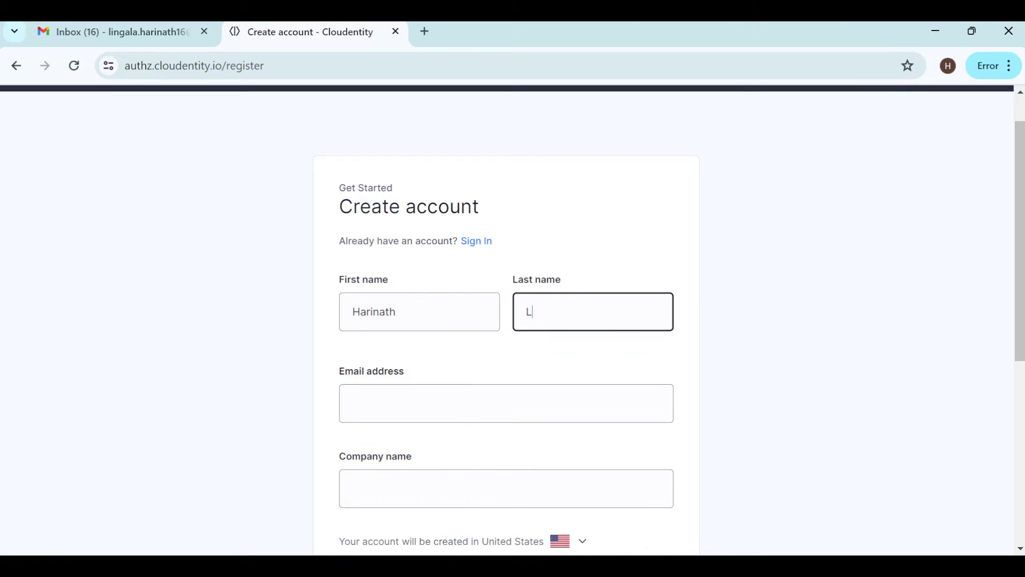
- Enter SAPBTPCPITenant_Test as the company name in the registration form
{"action": "scroll", "coordinate": [512, 320], "scroll_direction": "down", "scroll_amount": 2}
{"action": "key", "text": "Tab"}
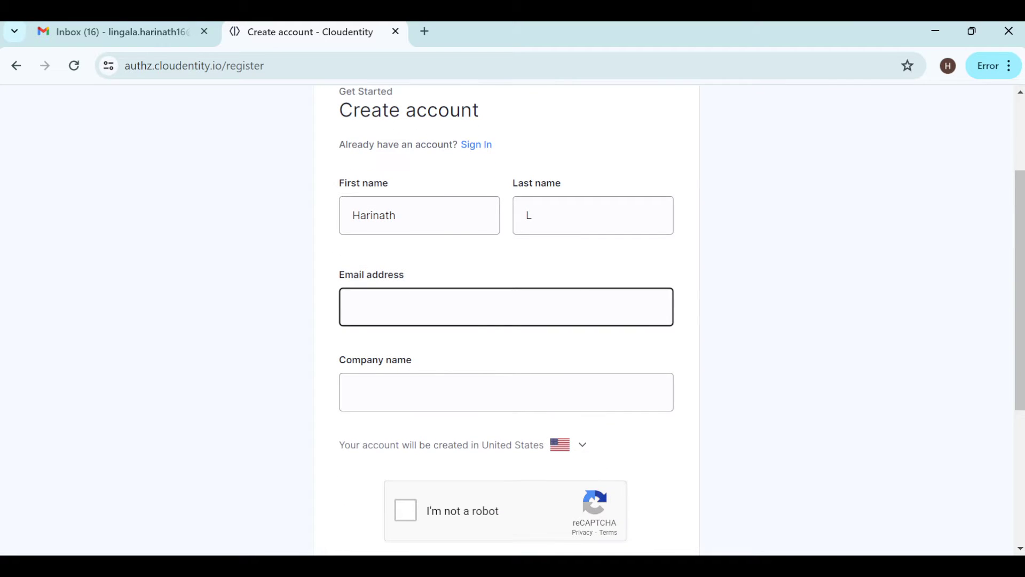
{"action": "key", "text": "Tab"}
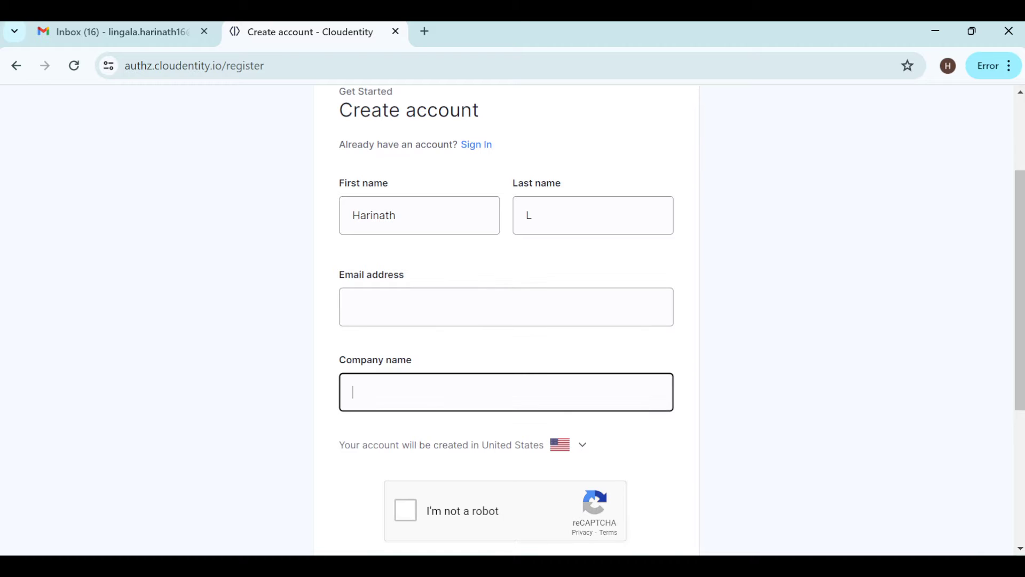
{"action": "left_click", "coordinate": [353, 307]}
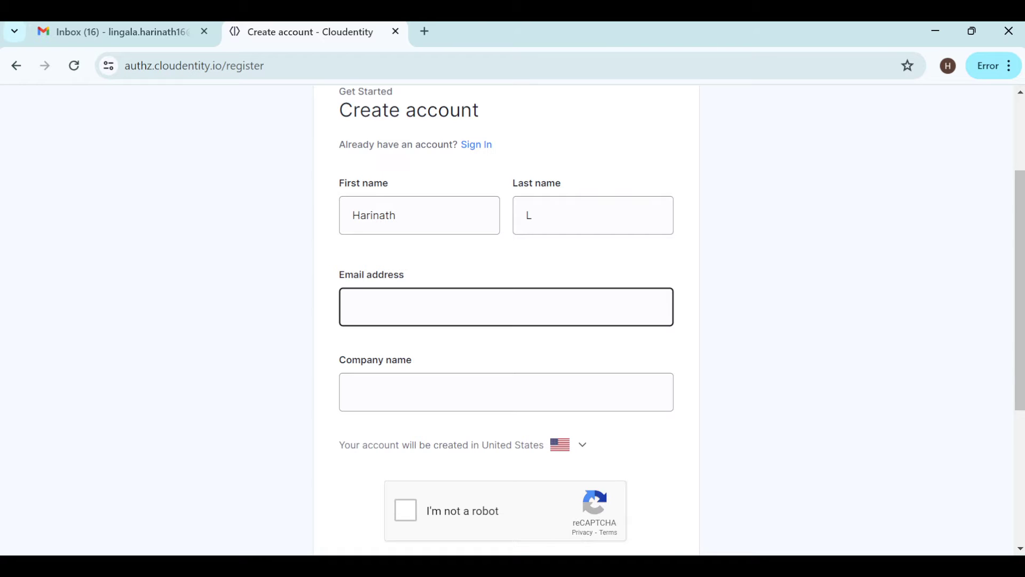
{"action": "left_click", "coordinate": [390, 379]}
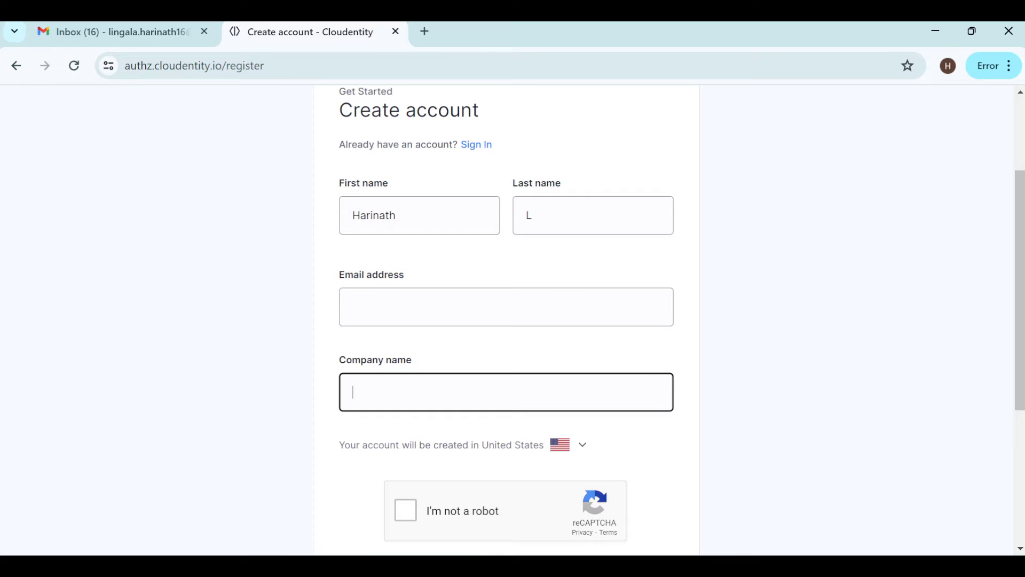
{"action": "type", "text": "SAP"}
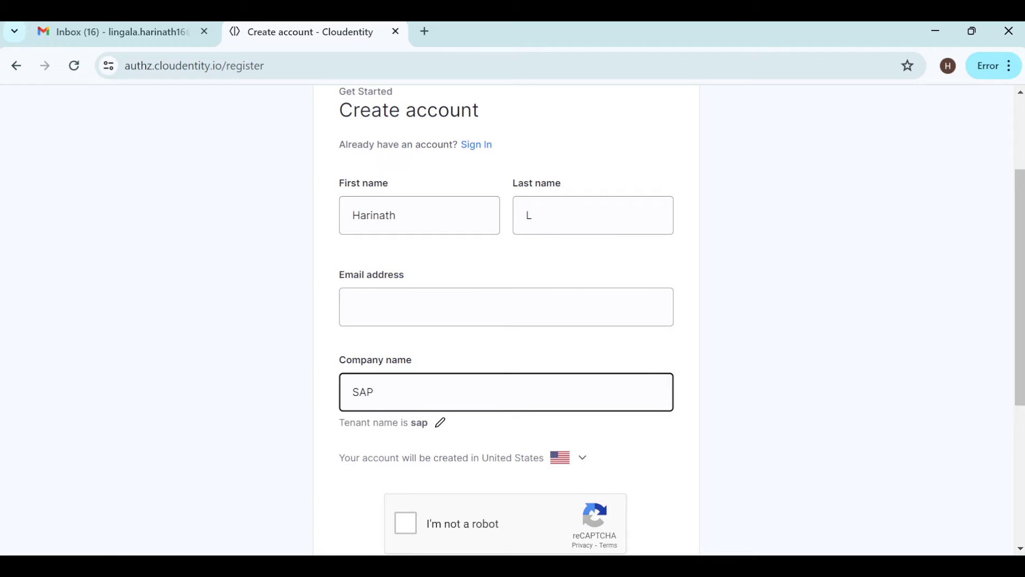
{"action": "type", "text": "BTPCPITa"}
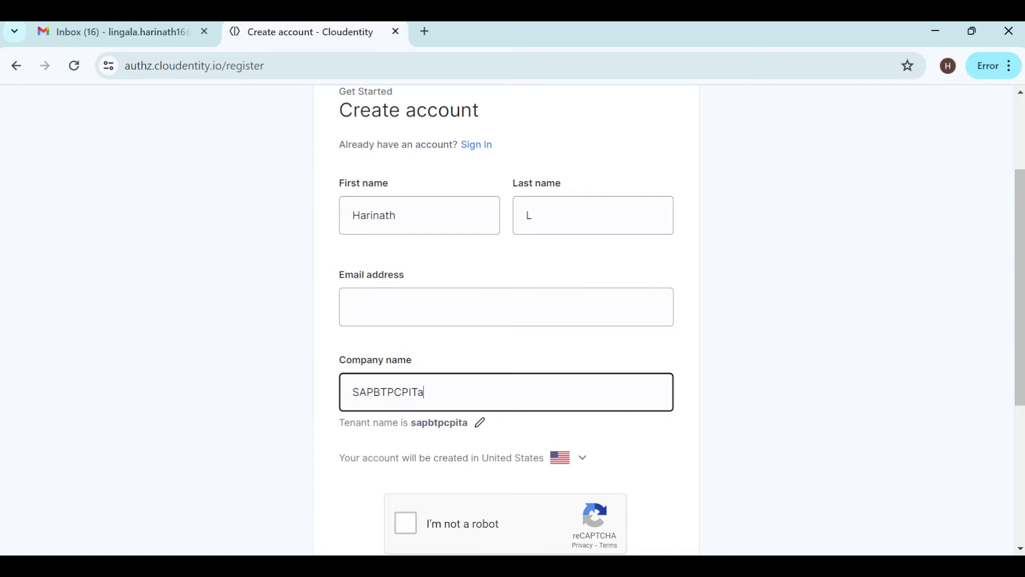
{"action": "key", "text": "BackSpace"}
{"action": "type", "text": "enant_Test"}
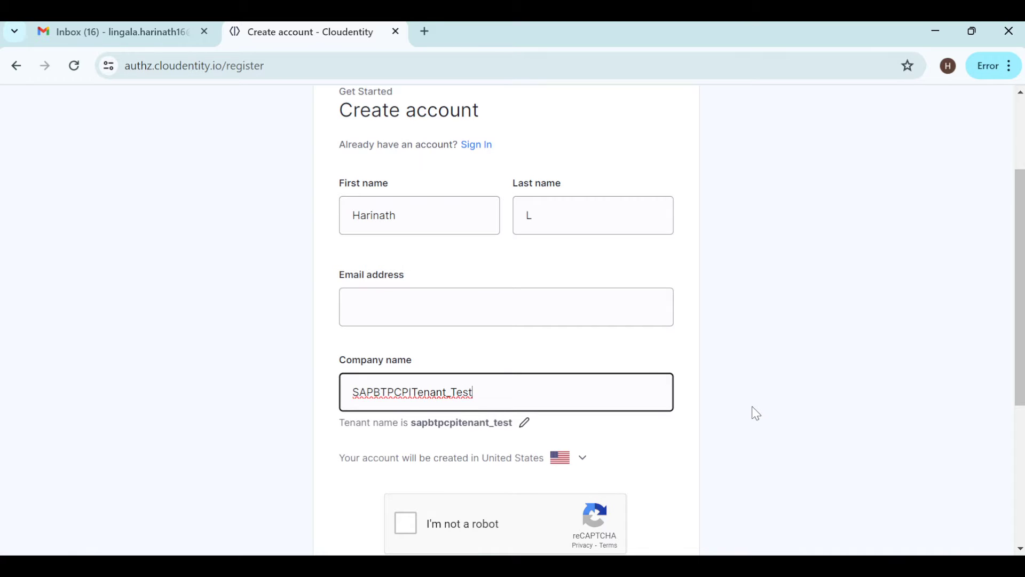
{"action": "left_click", "coordinate": [752, 406]}
- Complete the reCAPTCHA check and put the email address field into editing
{"action": "scroll", "coordinate": [752, 406], "scroll_direction": "down", "scroll_amount": 2}
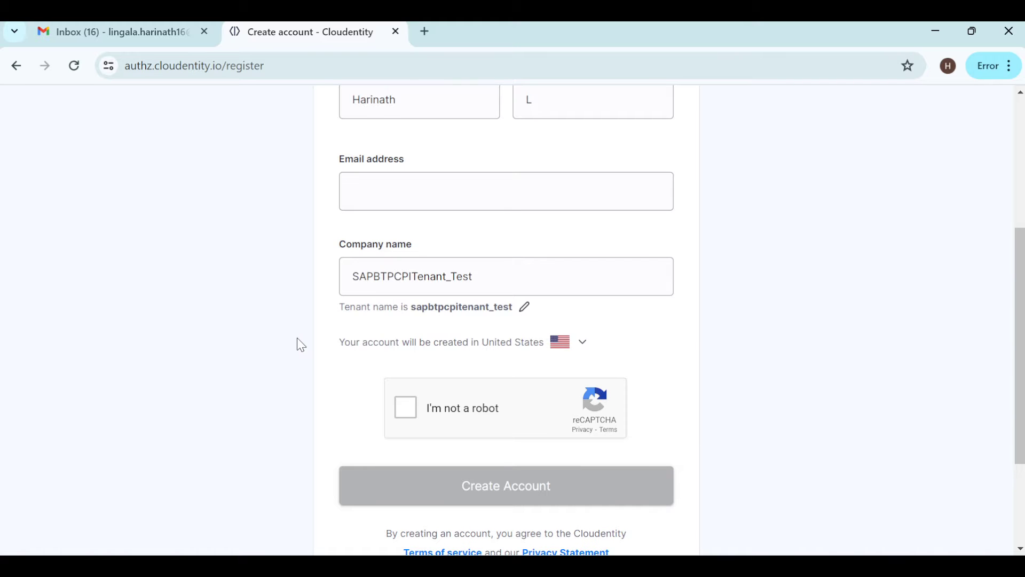
{"action": "scroll", "coordinate": [297, 338], "scroll_direction": "up", "scroll_amount": 2}
{"action": "left_click", "coordinate": [407, 500]}
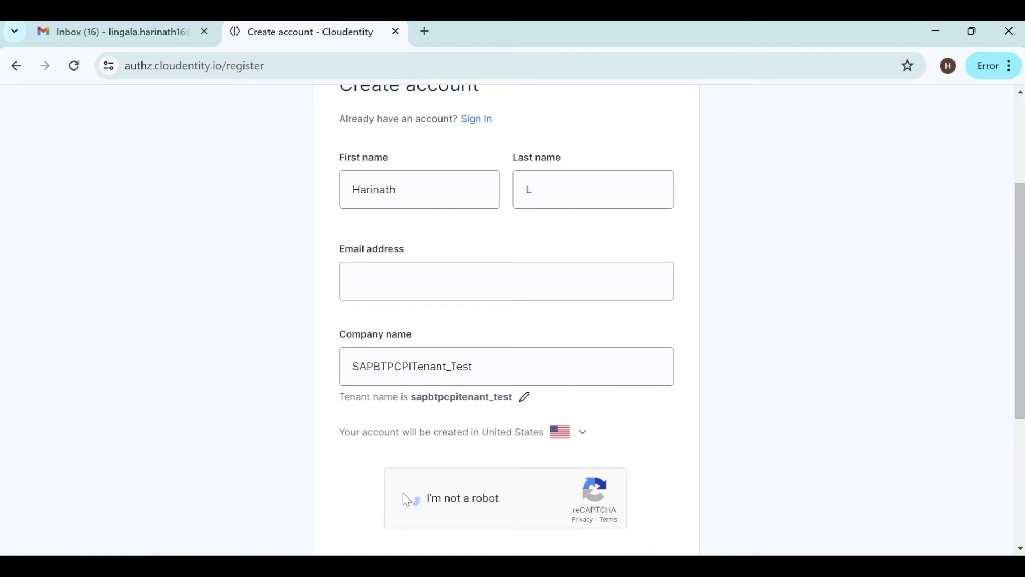
{"action": "scroll", "coordinate": [326, 446], "scroll_direction": "down", "scroll_amount": 4}
{"action": "scroll", "coordinate": [328, 448], "scroll_direction": "up", "scroll_amount": 3}
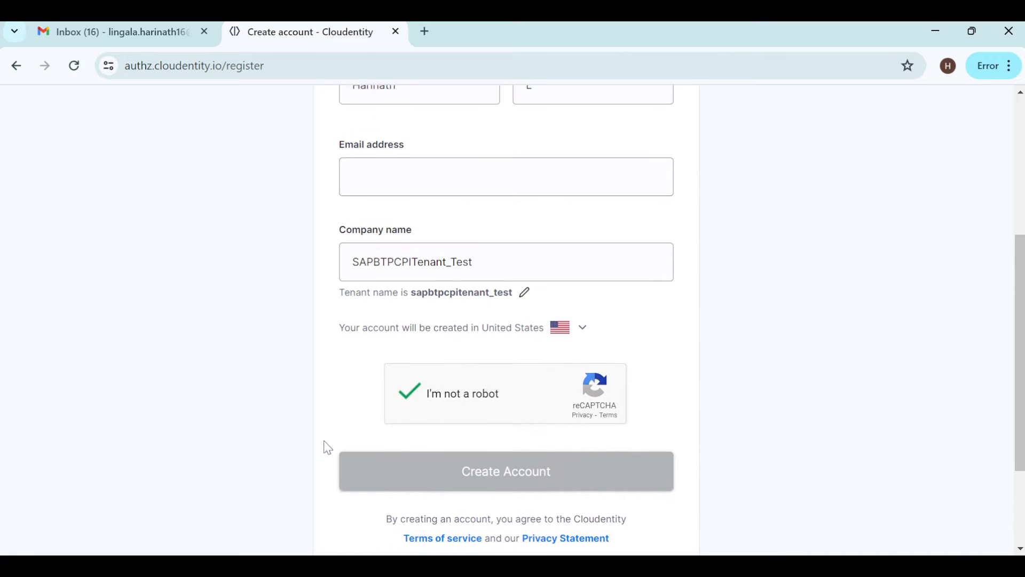
{"action": "left_click", "coordinate": [401, 181]}
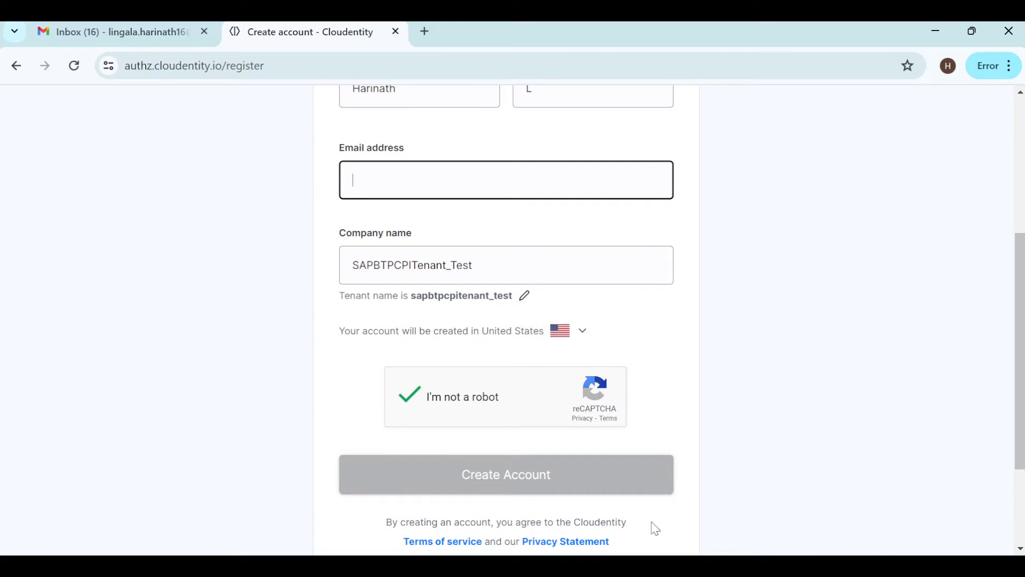
{"action": "left_click", "coordinate": [728, 566]}
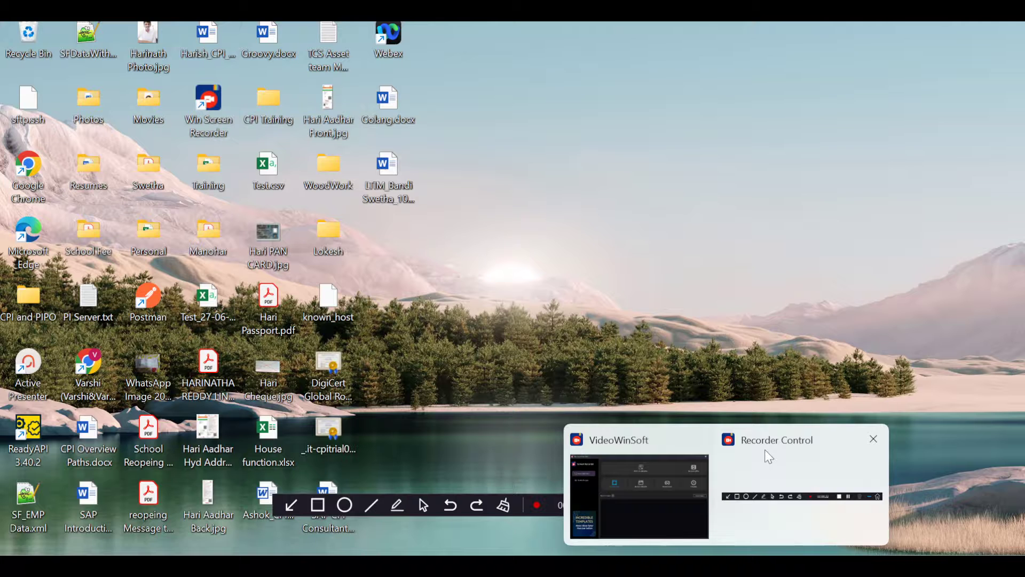
{"action": "left_click", "coordinate": [764, 450]}
{"action": "left_click", "coordinate": [662, 507]}
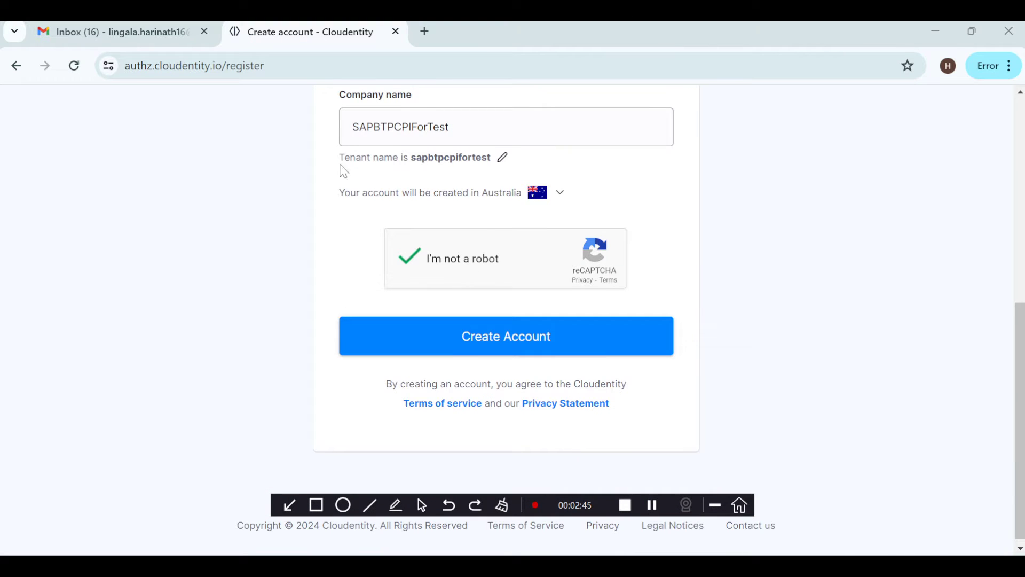
- Review the completed registration form and submit it to create the account
{"action": "scroll", "coordinate": [326, 184], "scroll_direction": "up", "scroll_amount": 1}
{"action": "scroll", "coordinate": [327, 176], "scroll_direction": "up", "scroll_amount": 6}
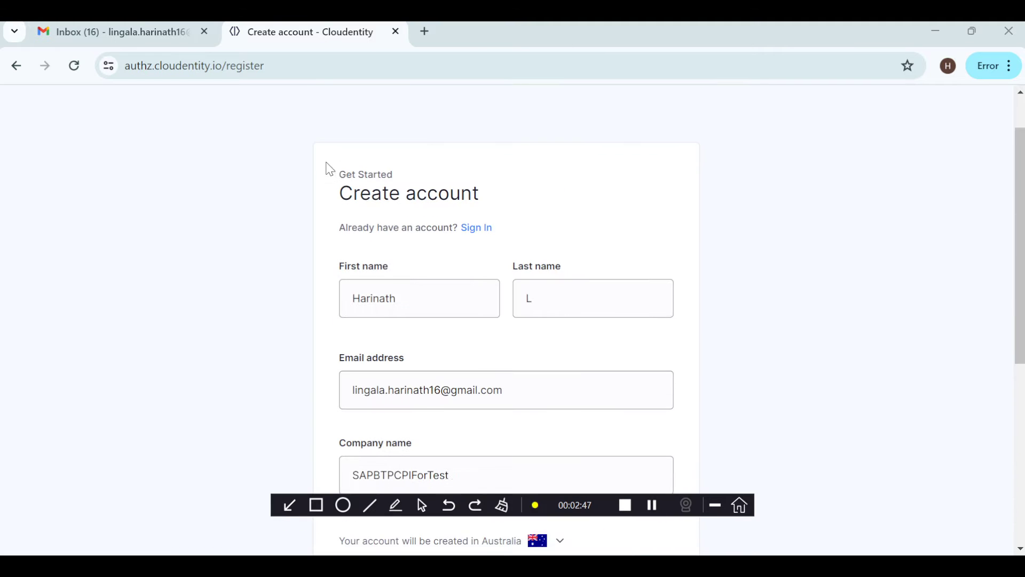
{"action": "scroll", "coordinate": [328, 168], "scroll_direction": "down", "scroll_amount": 7}
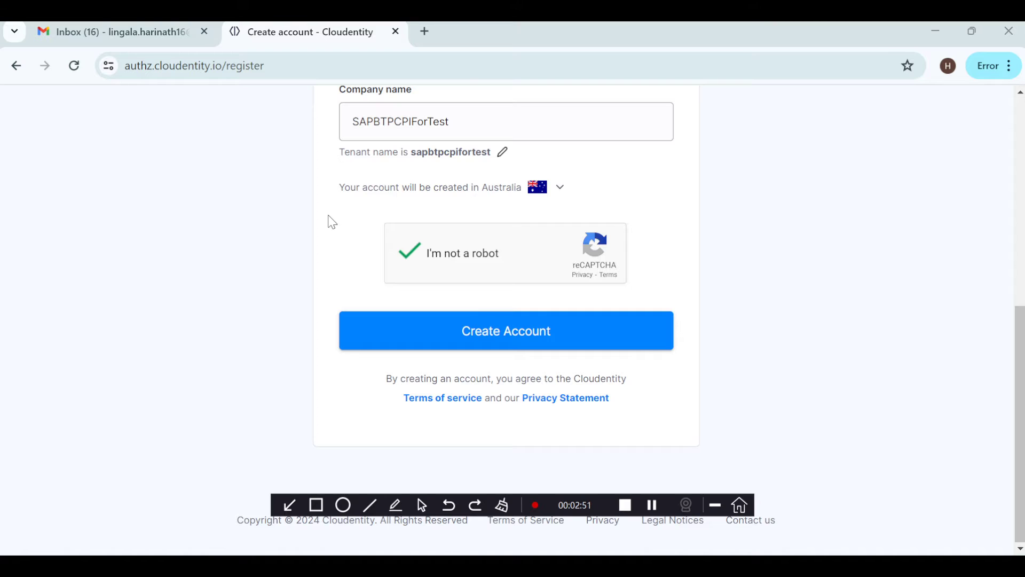
{"action": "left_click", "coordinate": [538, 340]}
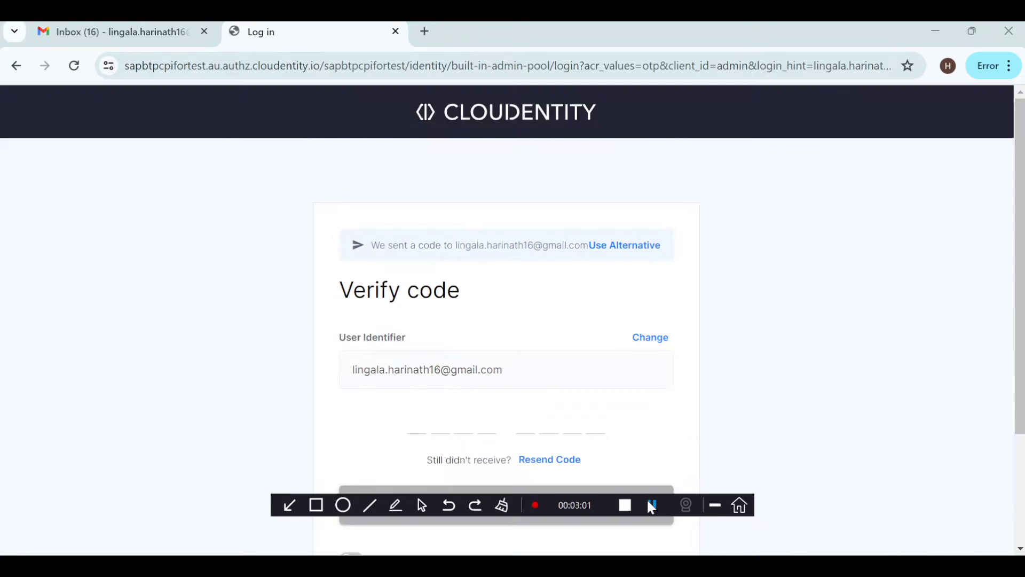
- Examine the code verification page and the use-case options in the Cloudentity admin portal
{"action": "scroll", "coordinate": [713, 374], "scroll_direction": "down", "scroll_amount": 1}
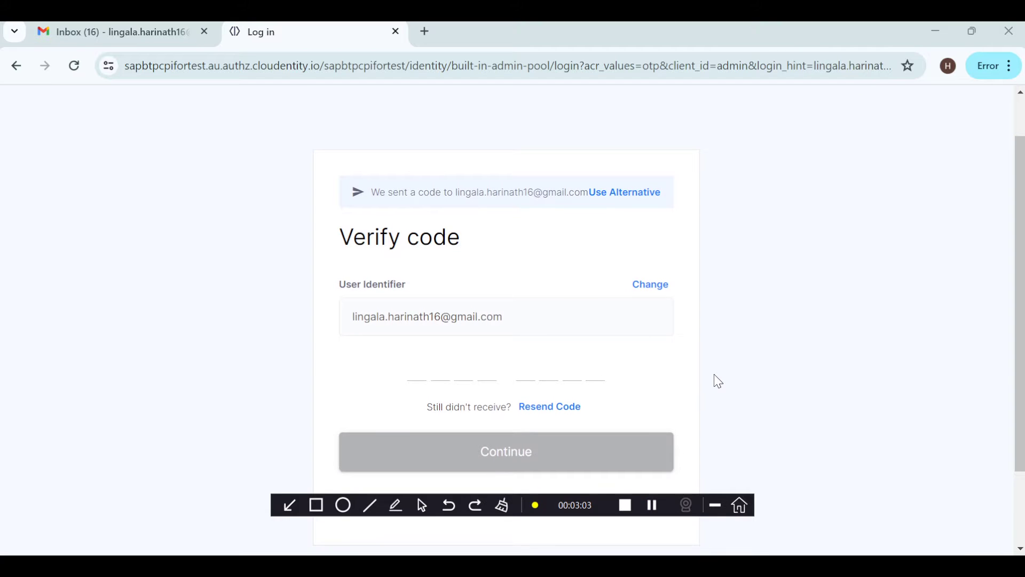
{"action": "scroll", "coordinate": [719, 381], "scroll_direction": "down", "scroll_amount": 2}
{"action": "scroll", "coordinate": [718, 382], "scroll_direction": "up", "scroll_amount": 2}
{"action": "scroll", "coordinate": [718, 381], "scroll_direction": "down", "scroll_amount": 1}
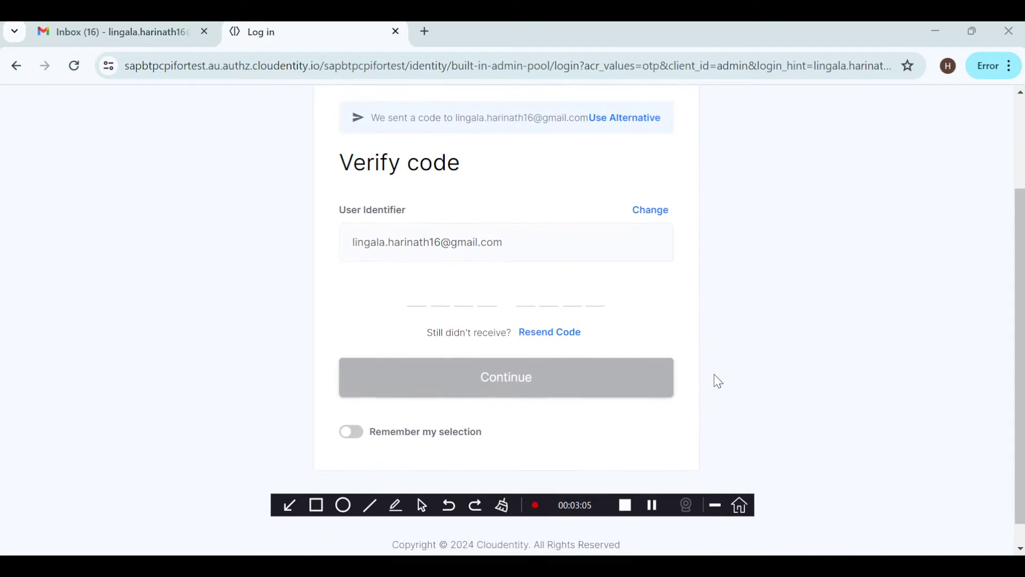
{"action": "scroll", "coordinate": [718, 381], "scroll_direction": "down", "scroll_amount": 1}
{"action": "scroll", "coordinate": [719, 381], "scroll_direction": "up", "scroll_amount": 1}
{"action": "scroll", "coordinate": [718, 381], "scroll_direction": "down", "scroll_amount": 1}
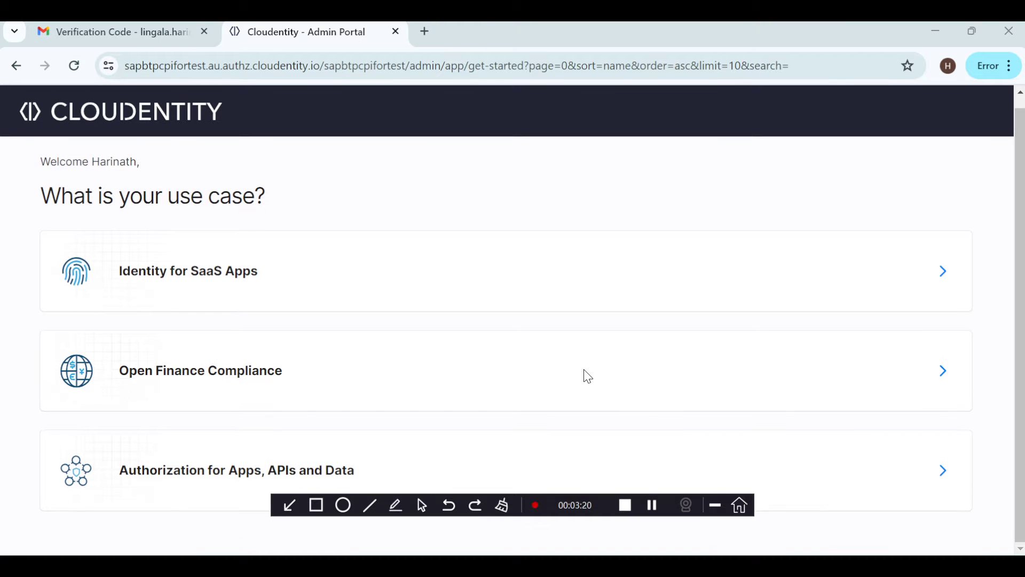
{"action": "scroll", "coordinate": [588, 376], "scroll_direction": "up", "scroll_amount": 1}
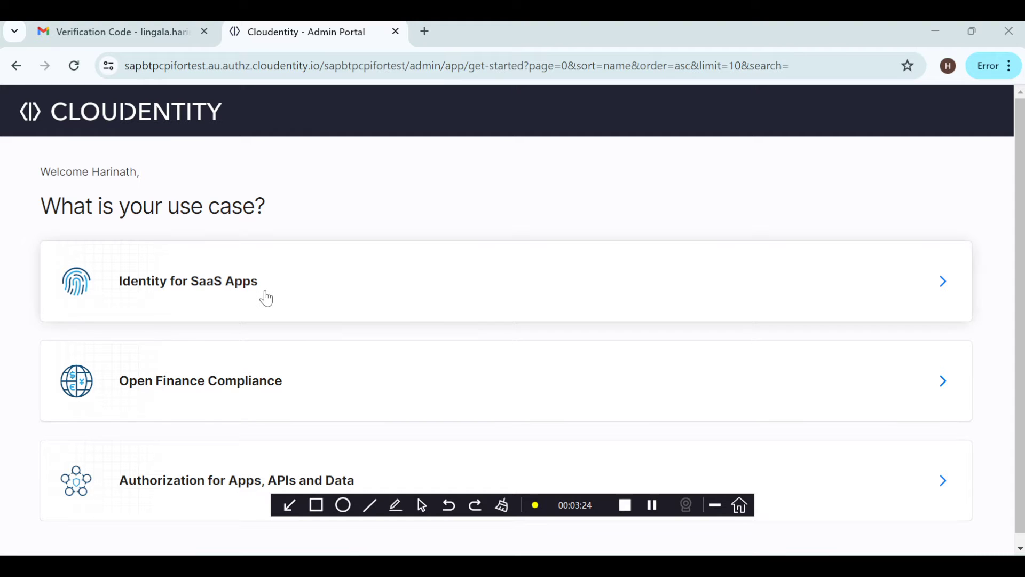
- Choose the Identity for SaaS Apps use case, look over the login screen preview, and accept the default appearance without a logo
{"action": "scroll", "coordinate": [267, 299], "scroll_direction": "down", "scroll_amount": 1}
{"action": "left_click", "coordinate": [229, 287]}
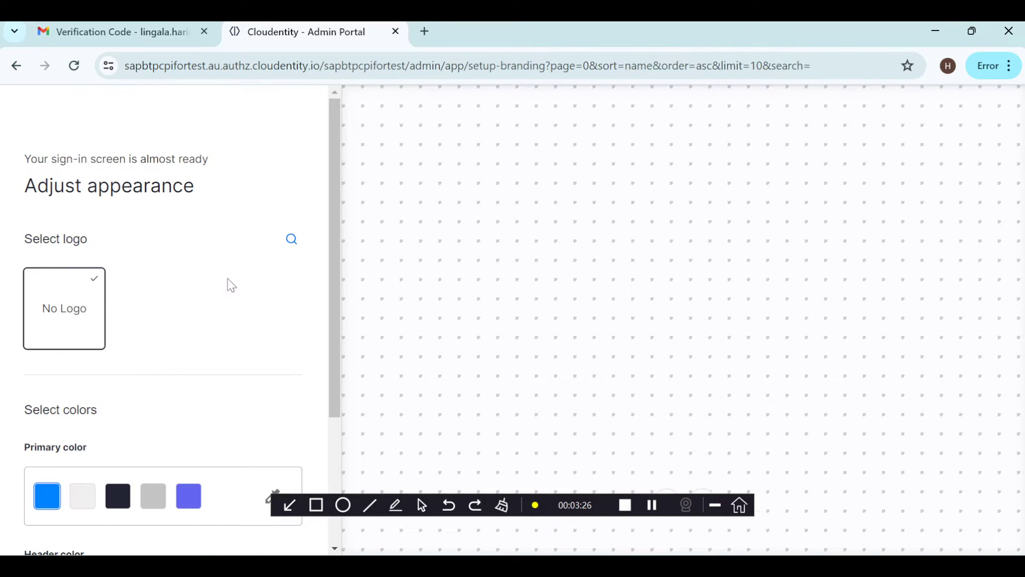
{"action": "scroll", "coordinate": [299, 293], "scroll_direction": "down", "scroll_amount": 1}
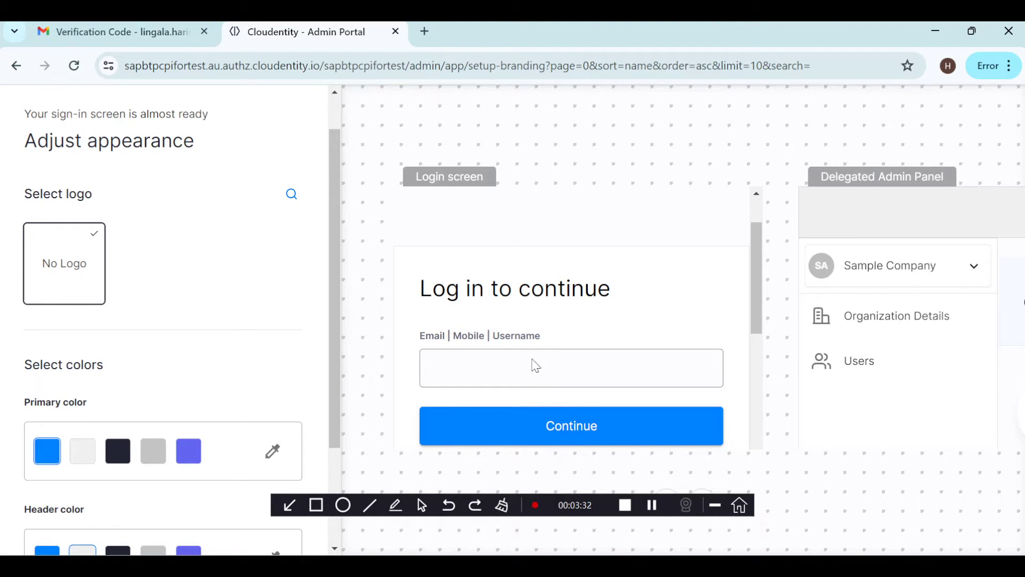
{"action": "scroll", "coordinate": [524, 364], "scroll_direction": "down", "scroll_amount": 3}
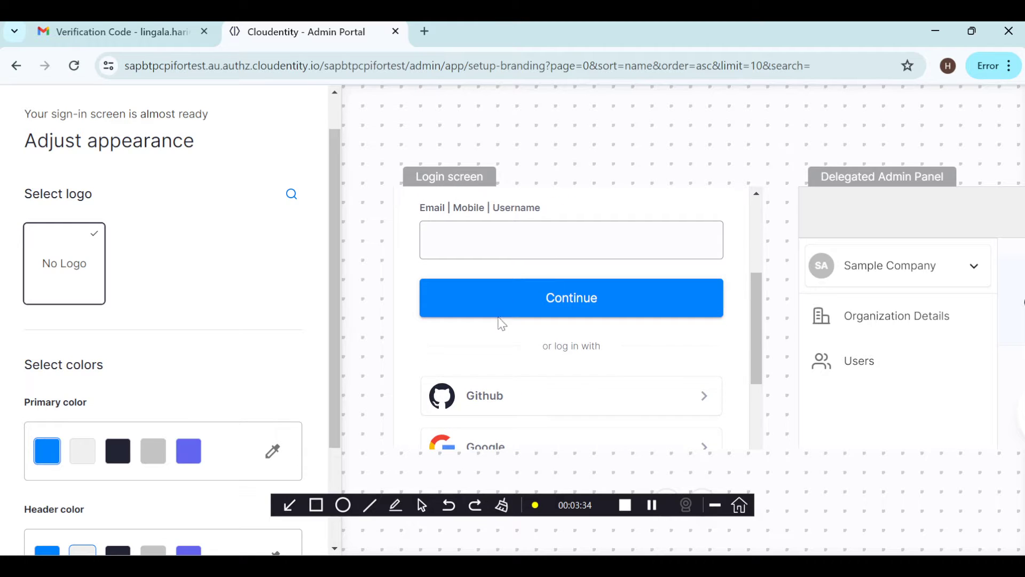
{"action": "scroll", "coordinate": [502, 324], "scroll_direction": "down", "scroll_amount": 3}
{"action": "scroll", "coordinate": [502, 324], "scroll_direction": "up", "scroll_amount": 4}
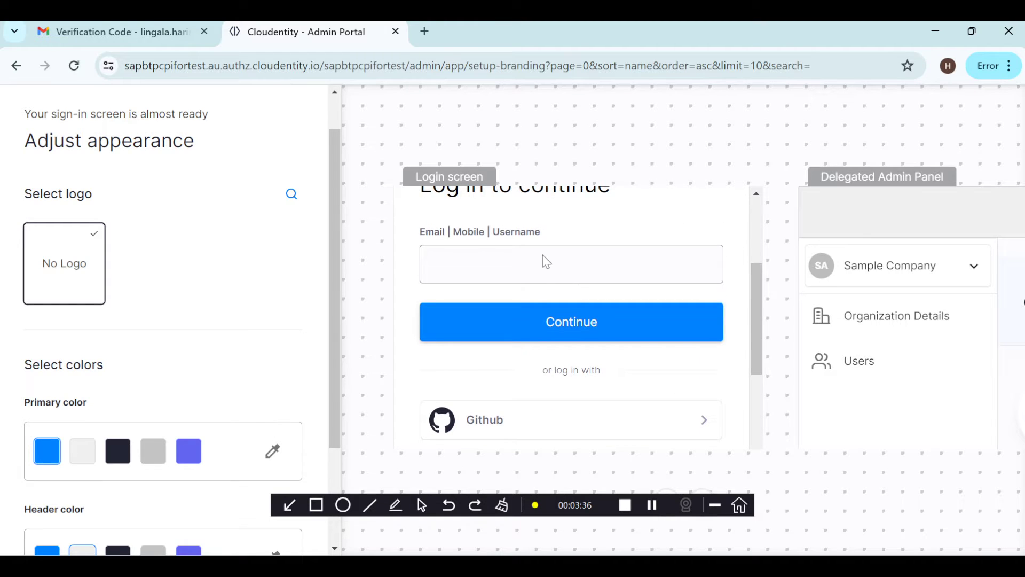
{"action": "scroll", "coordinate": [577, 304], "scroll_direction": "up", "scroll_amount": 2}
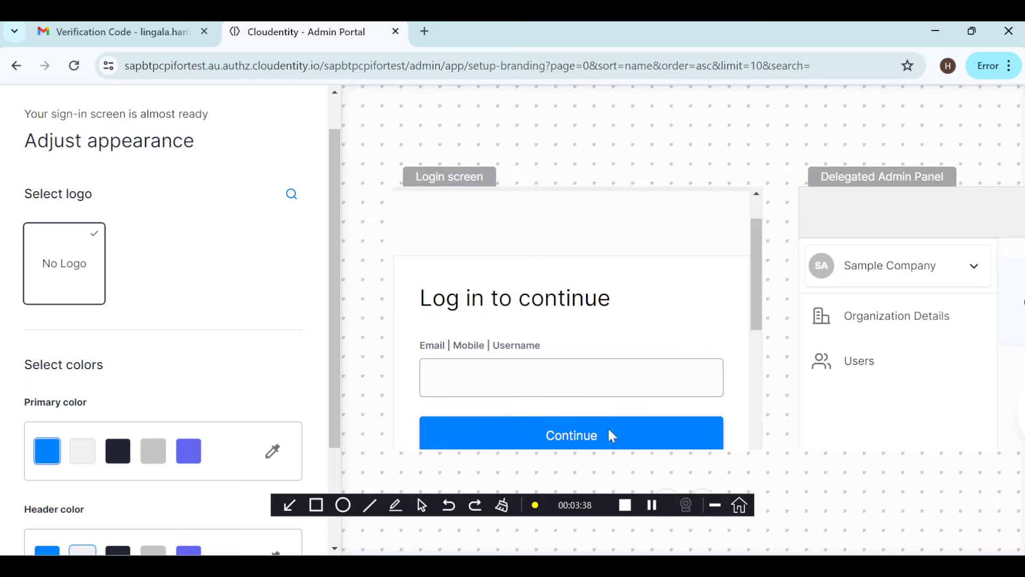
{"action": "left_click", "coordinate": [654, 505]}
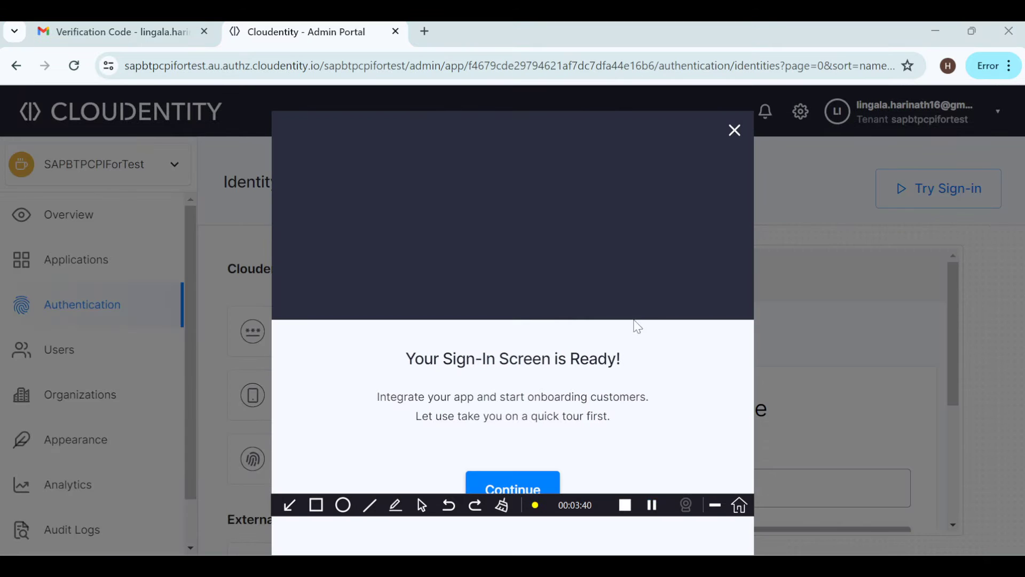
- Go through the quick tour of customer sign-in options and business and consumer accounts to its end
{"action": "left_click", "coordinate": [533, 481]}
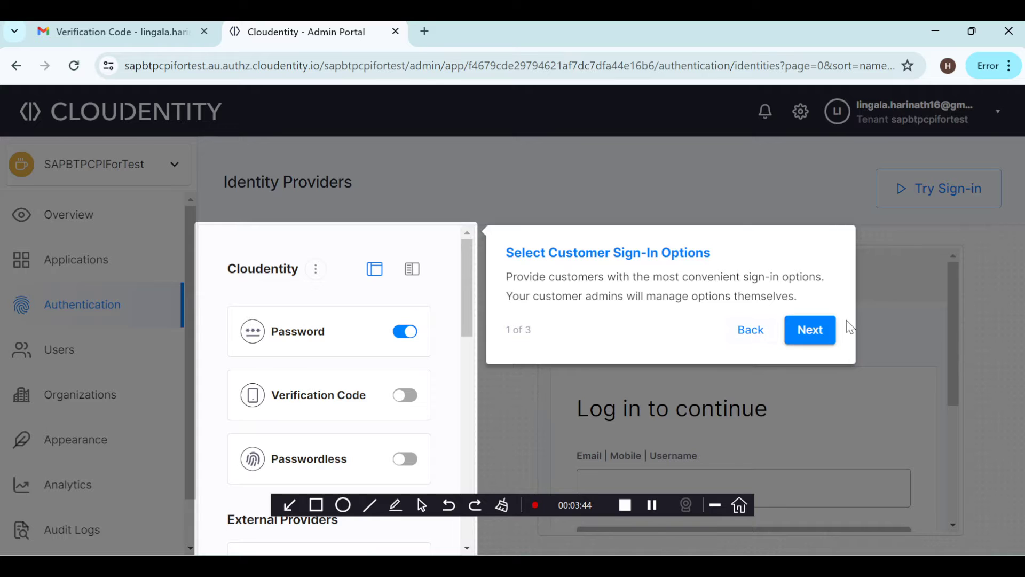
{"action": "left_click", "coordinate": [810, 329]}
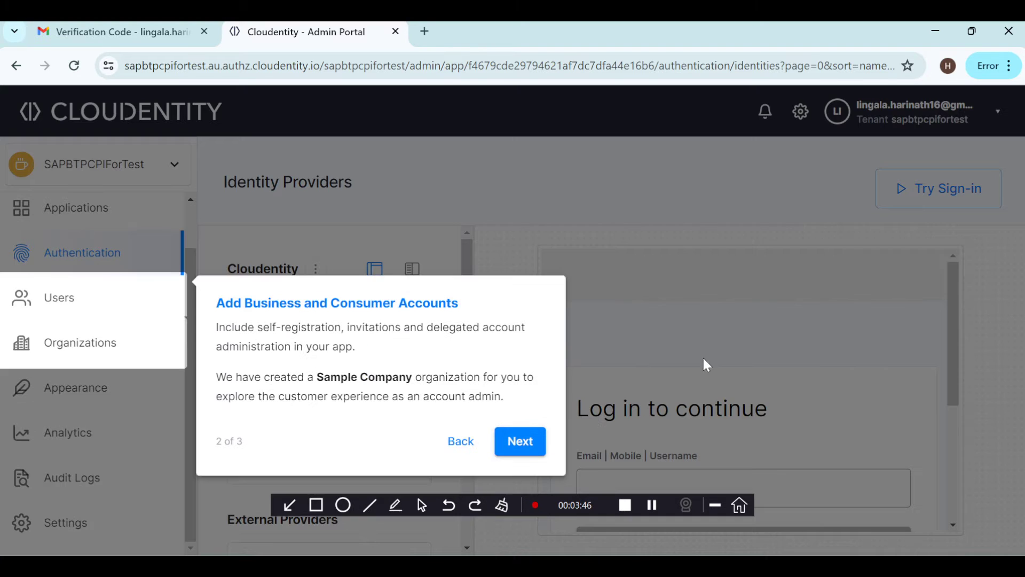
{"action": "left_click", "coordinate": [520, 444]}
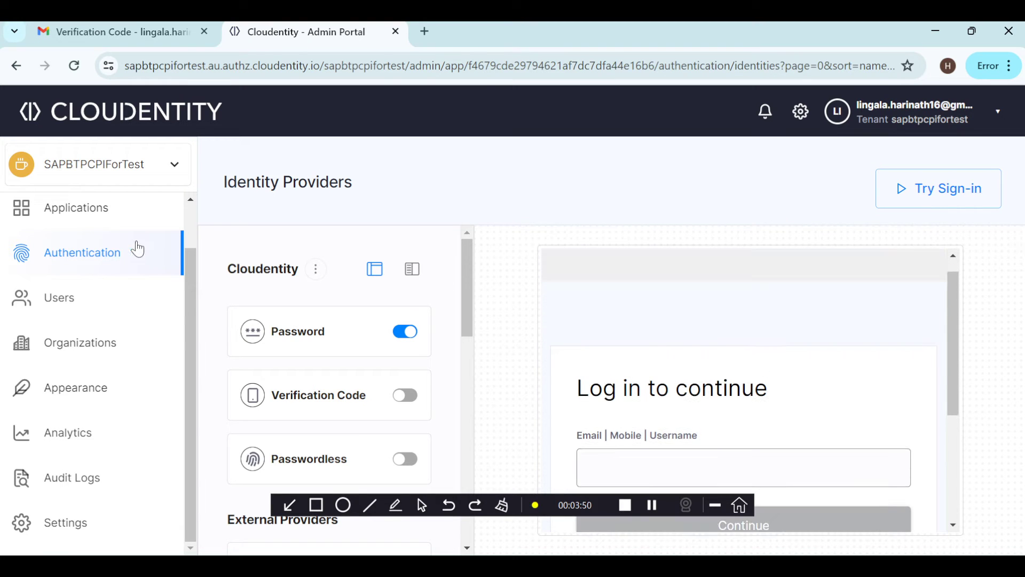
- Open the list of client applications and check the workspace options for SAPBTPCPIForTest without switching workspace
{"action": "left_click", "coordinate": [103, 221]}
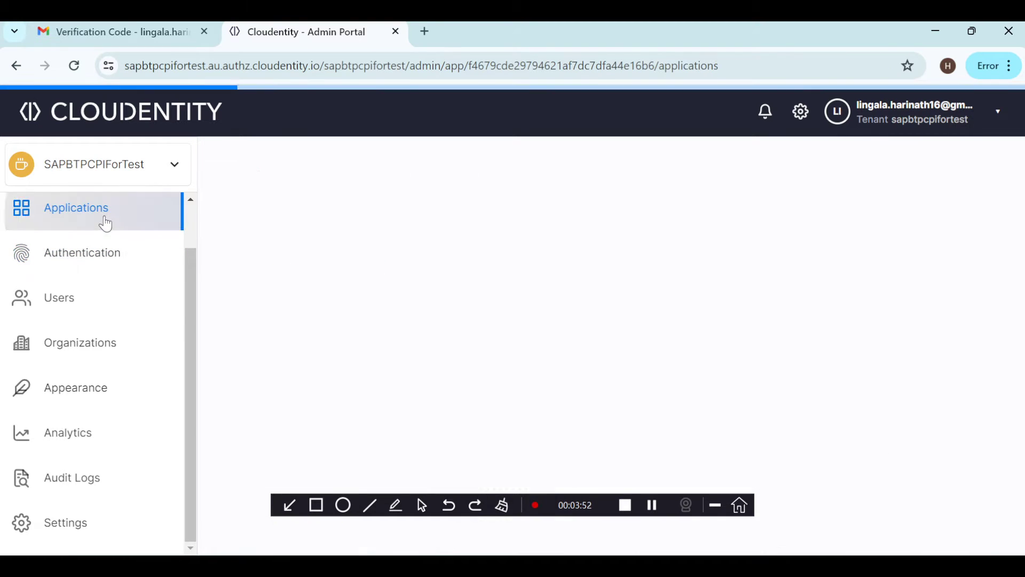
{"action": "left_click", "coordinate": [171, 165]}
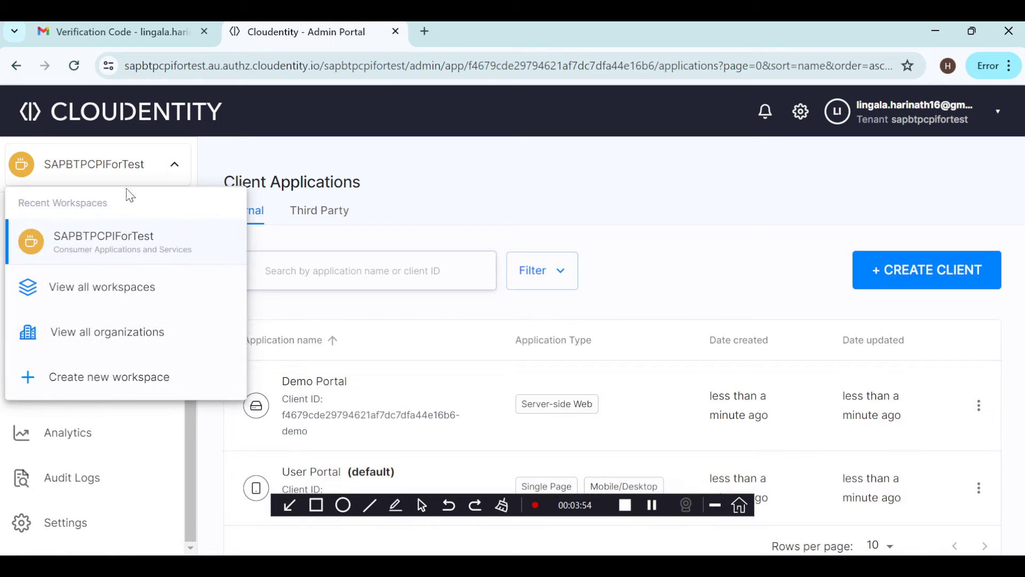
{"action": "left_click", "coordinate": [637, 251]}
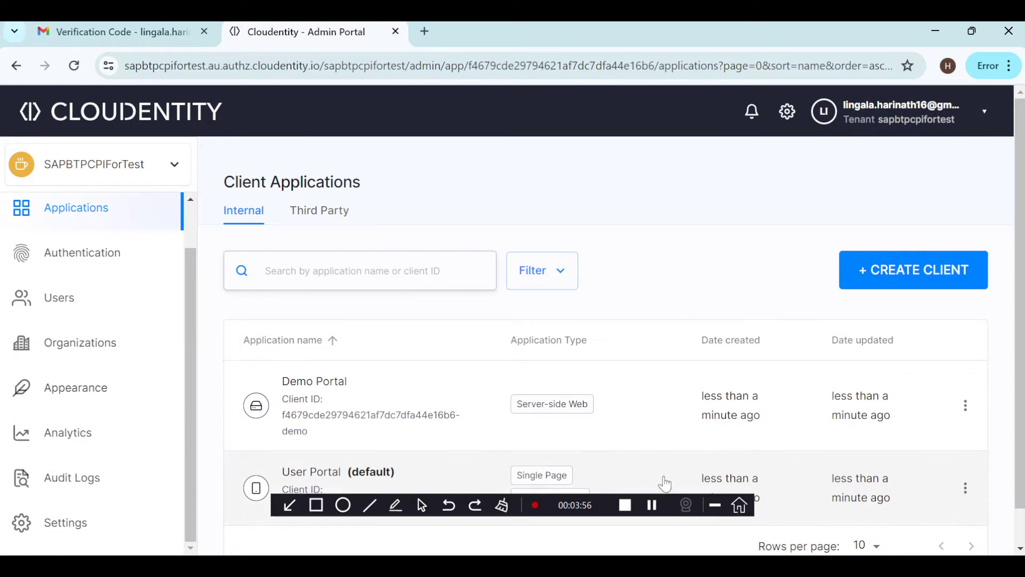
{"action": "left_click", "coordinate": [714, 505]}
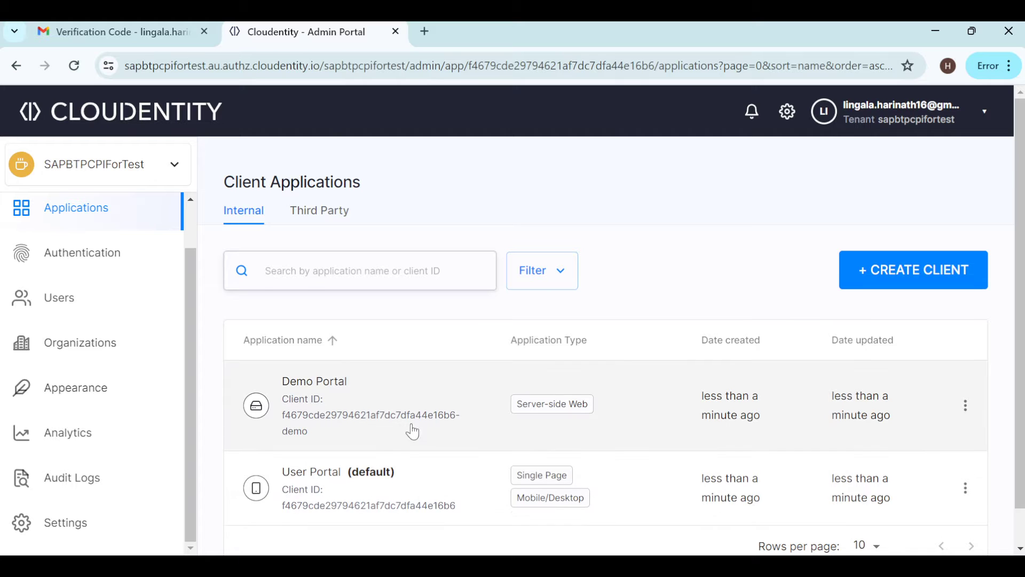
{"action": "left_click", "coordinate": [165, 169]}
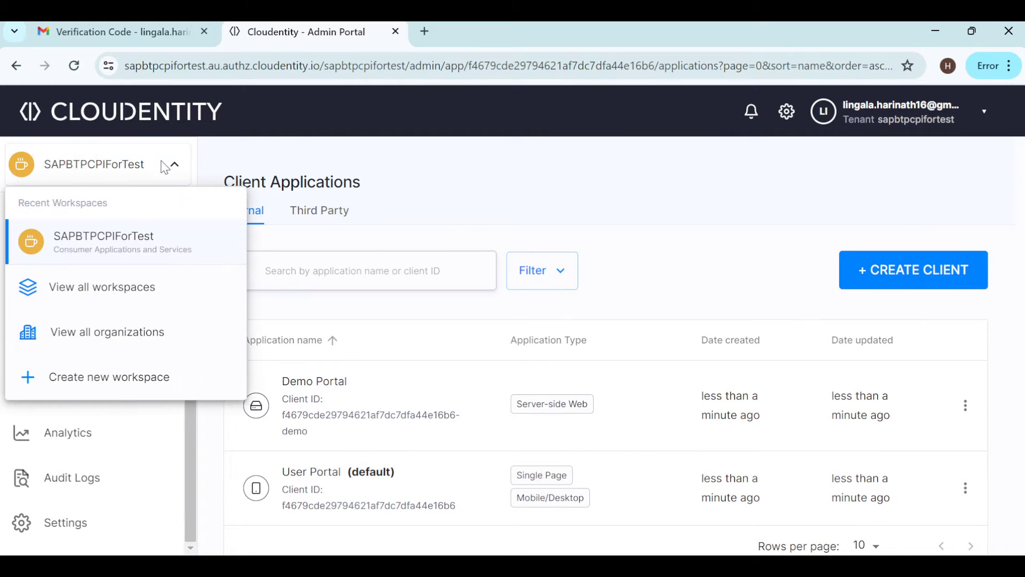
{"action": "left_click", "coordinate": [612, 182]}
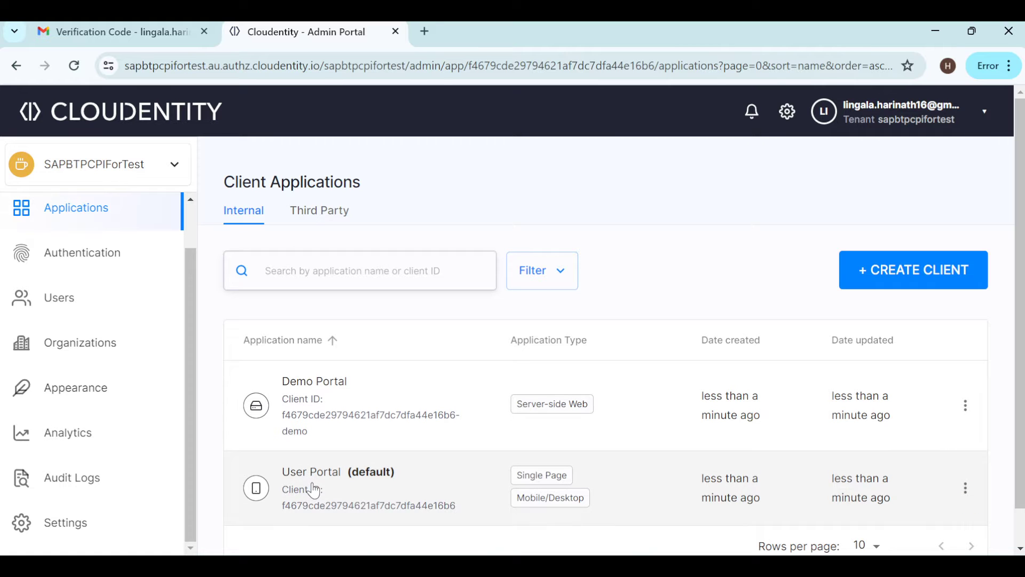
- Look over the User Portal application's details and return to the list of client applications
{"action": "left_click", "coordinate": [314, 490]}
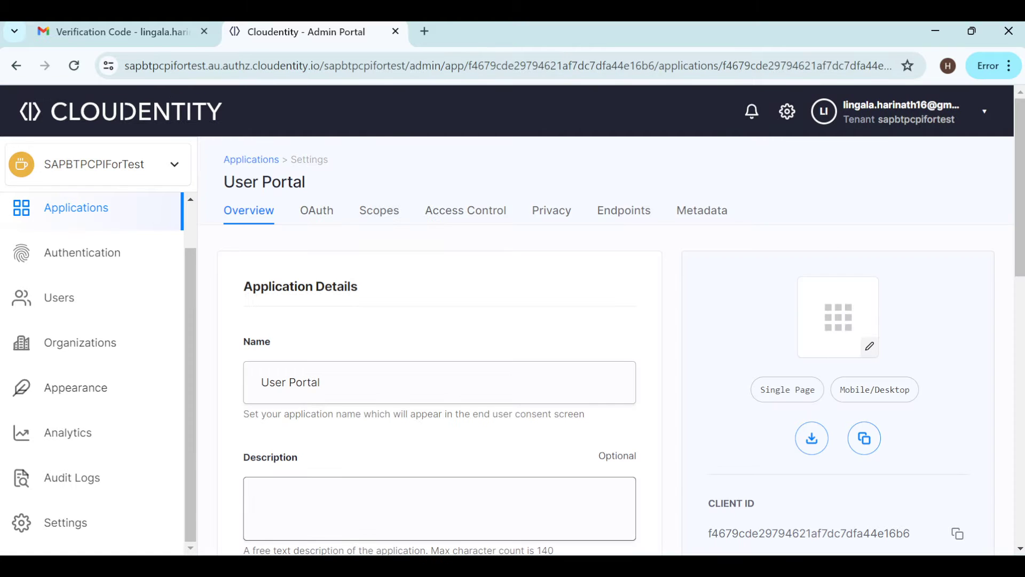
{"action": "scroll", "coordinate": [142, 275], "scroll_direction": "down", "scroll_amount": 2}
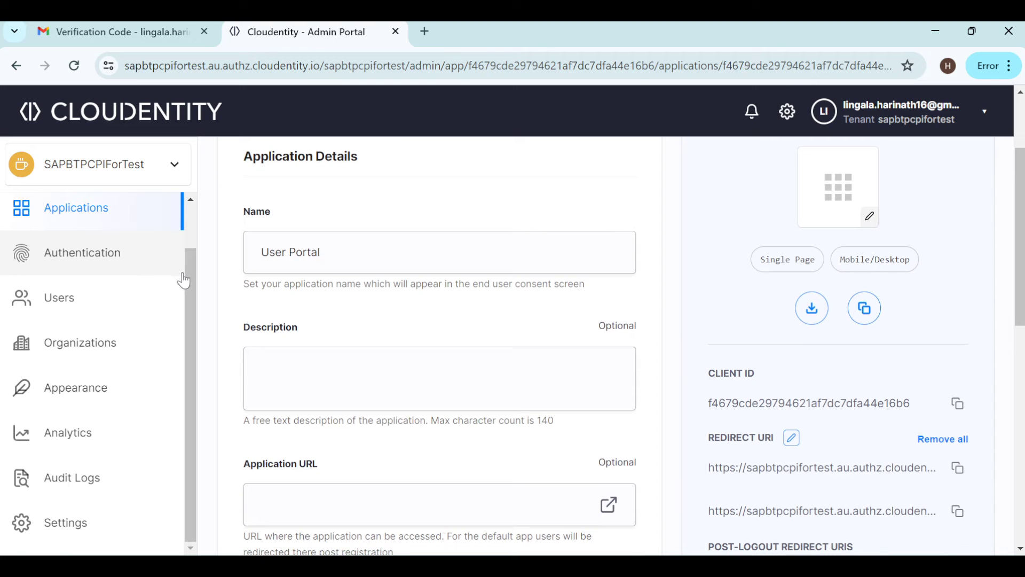
{"action": "left_click_drag", "start_coordinate": [188, 275], "coordinate": [190, 212]}
{"action": "left_click", "coordinate": [85, 263]}
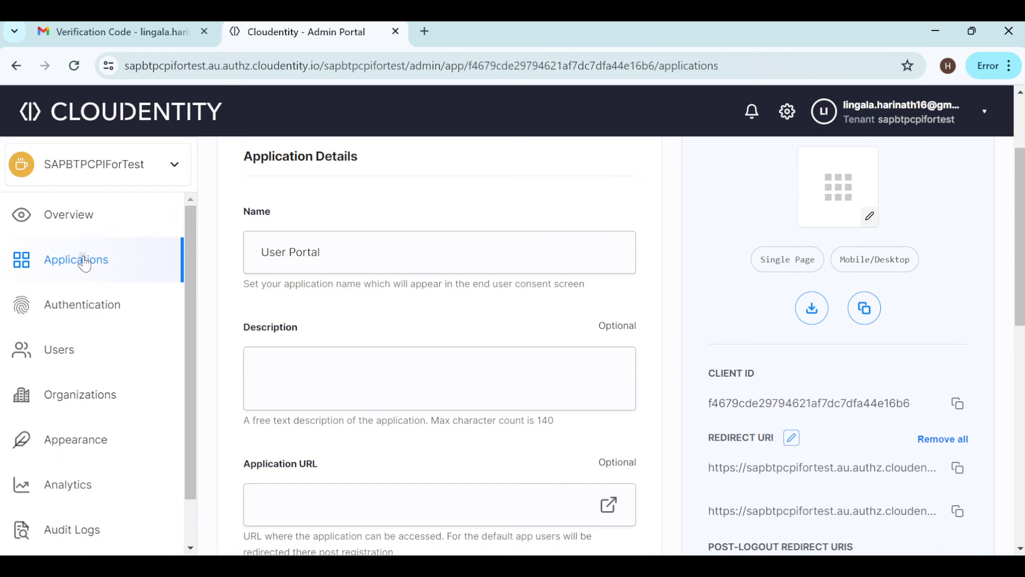
{"action": "scroll", "coordinate": [347, 472], "scroll_direction": "down", "scroll_amount": 1}
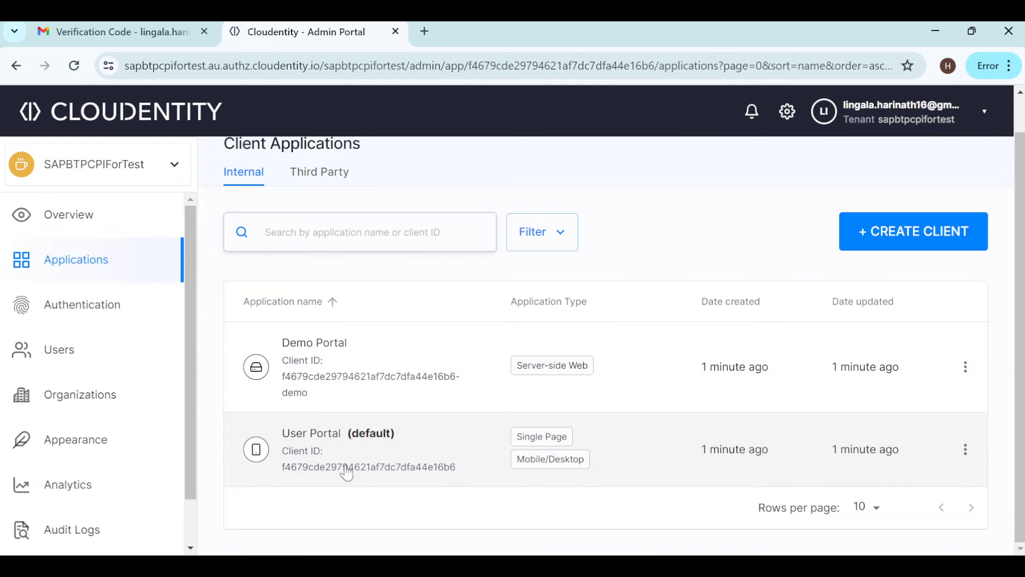
- Add Client credentials to the grant types in the User Portal application's OAuth settings
{"action": "left_click", "coordinate": [313, 434]}
{"action": "scroll", "coordinate": [365, 366], "scroll_direction": "up", "scroll_amount": 1}
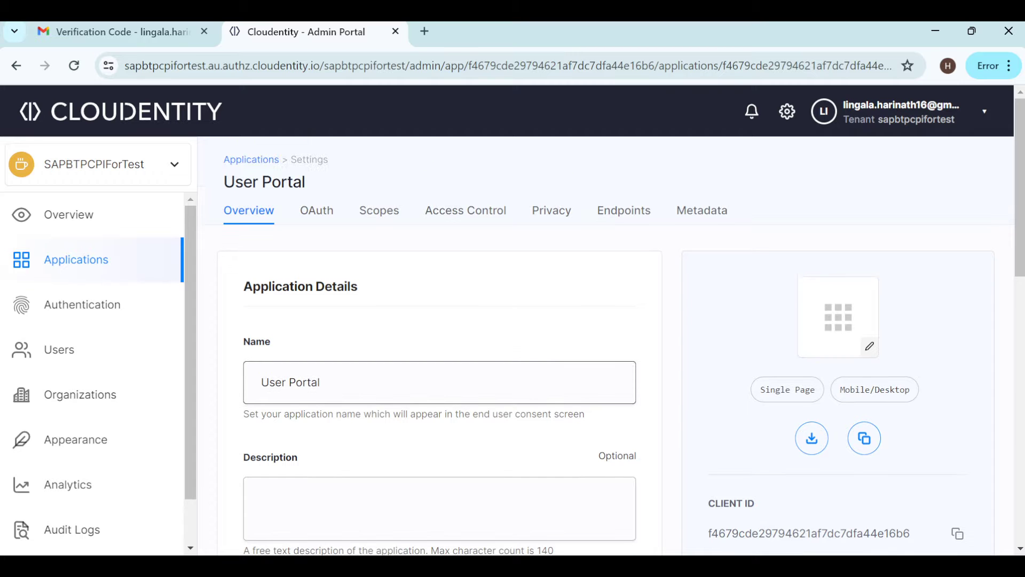
{"action": "left_click", "coordinate": [317, 202]}
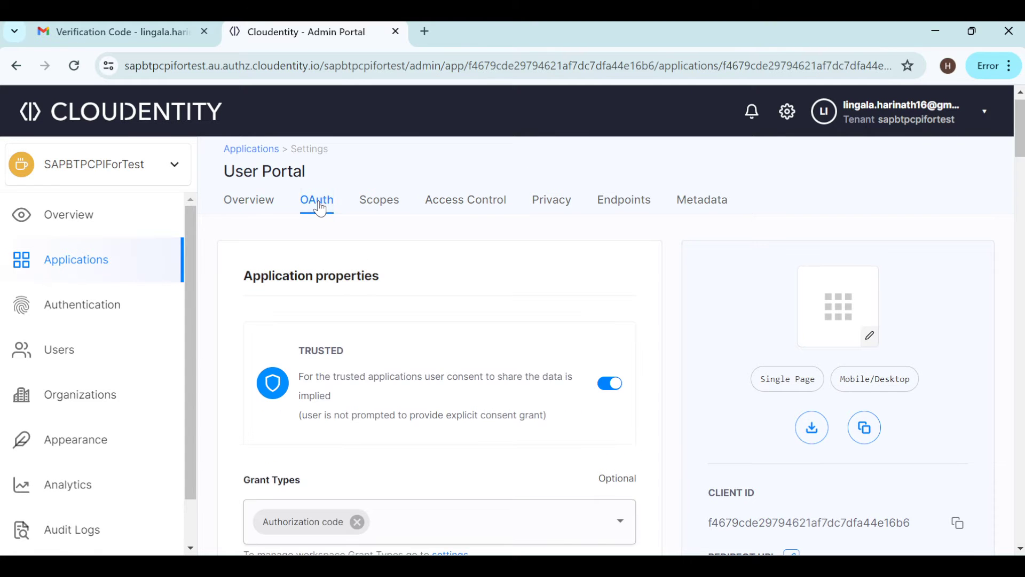
{"action": "scroll", "coordinate": [415, 441], "scroll_direction": "down", "scroll_amount": 5}
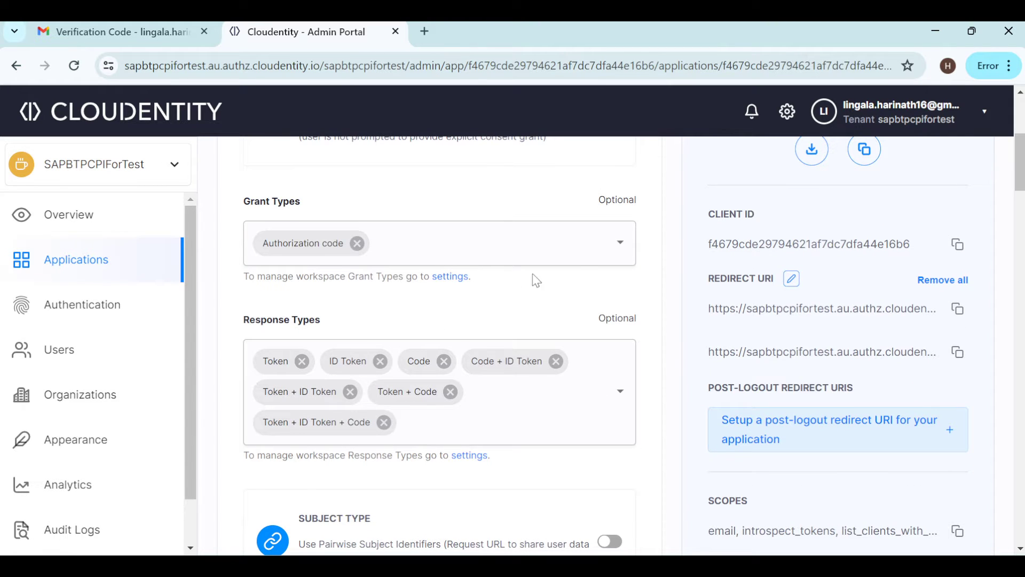
{"action": "left_click", "coordinate": [619, 243]}
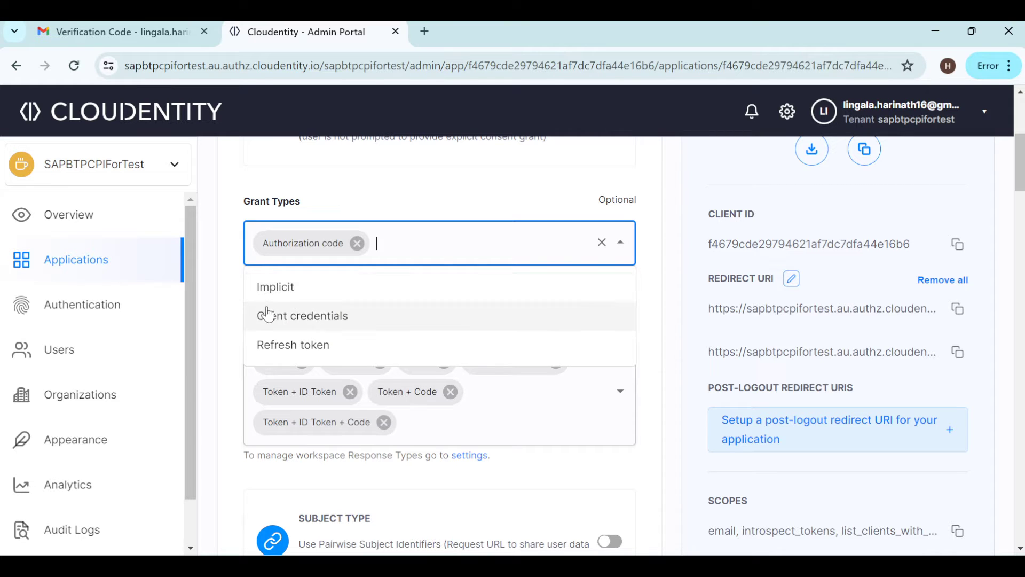
{"action": "left_click", "coordinate": [321, 328]}
- Review the remaining OAuth settings of the User Portal application, save them, and dismiss the notification
{"action": "scroll", "coordinate": [469, 319], "scroll_direction": "down", "scroll_amount": 2}
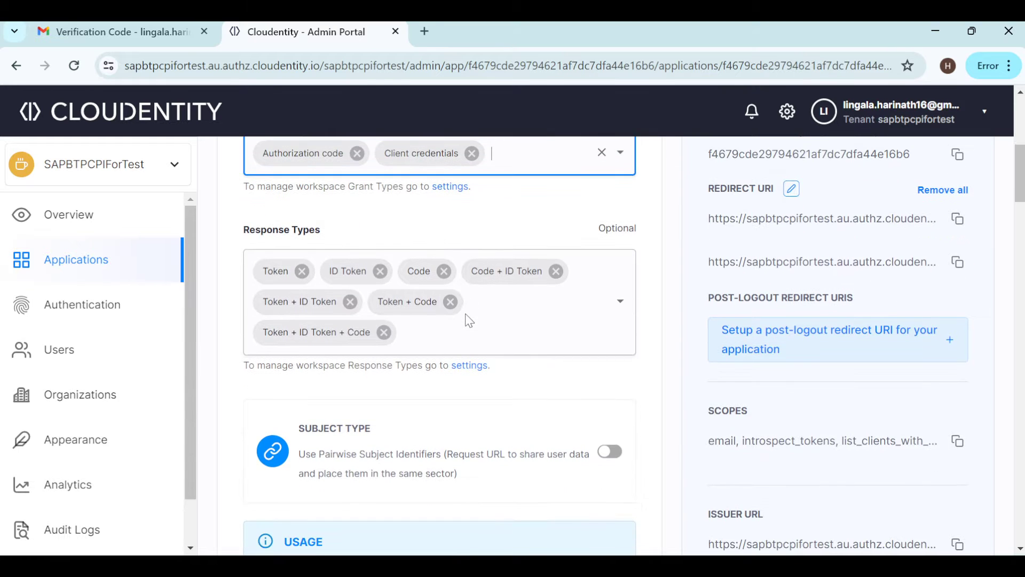
{"action": "scroll", "coordinate": [508, 389], "scroll_direction": "down", "scroll_amount": 3}
{"action": "scroll", "coordinate": [508, 390], "scroll_direction": "up", "scroll_amount": 1}
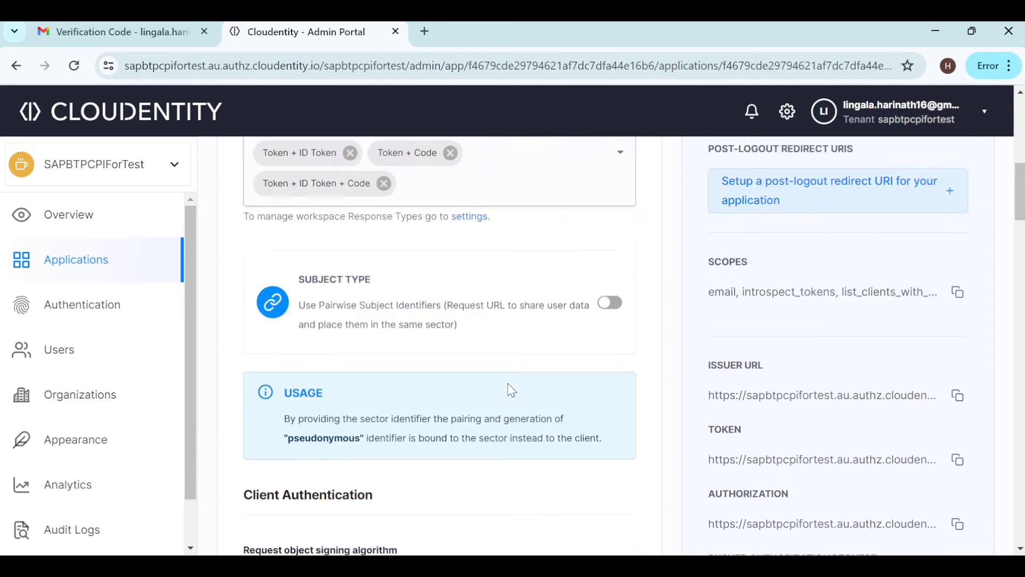
{"action": "scroll", "coordinate": [508, 389], "scroll_direction": "down", "scroll_amount": 8}
{"action": "scroll", "coordinate": [512, 390], "scroll_direction": "down", "scroll_amount": 15}
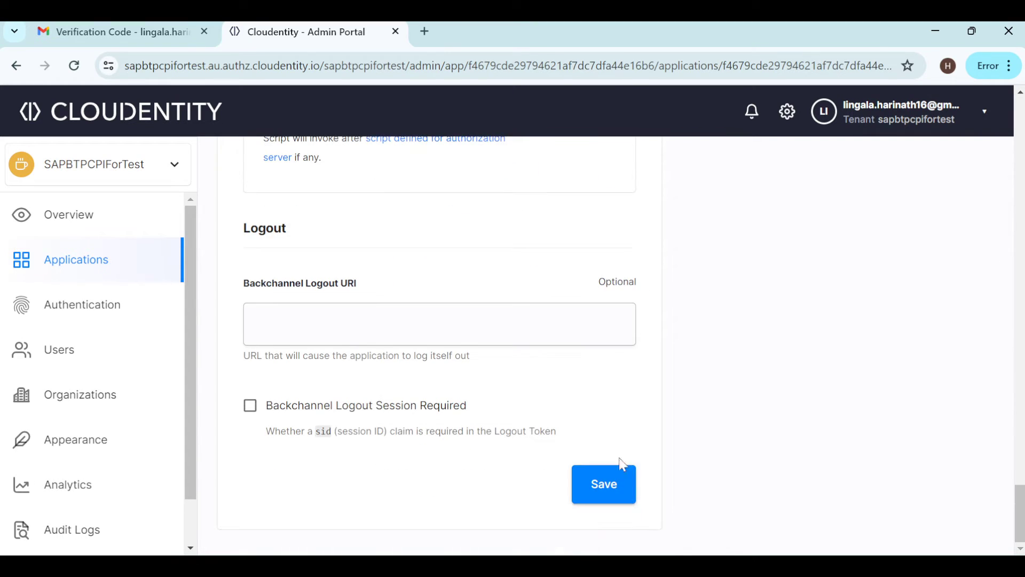
{"action": "left_click", "coordinate": [617, 480]}
{"action": "scroll", "coordinate": [334, 353], "scroll_direction": "down", "scroll_amount": 1}
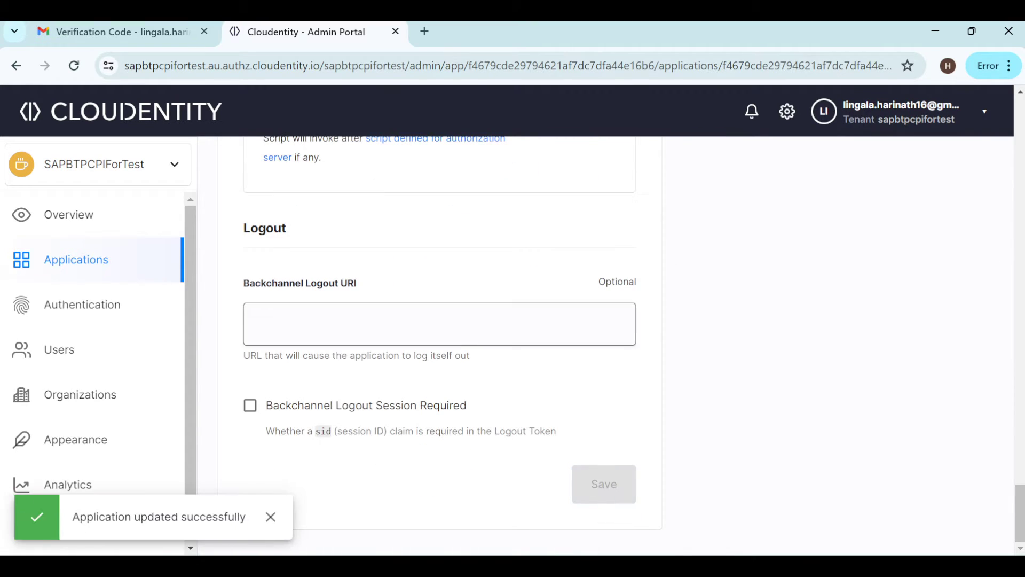
{"action": "left_click", "coordinate": [271, 517]}
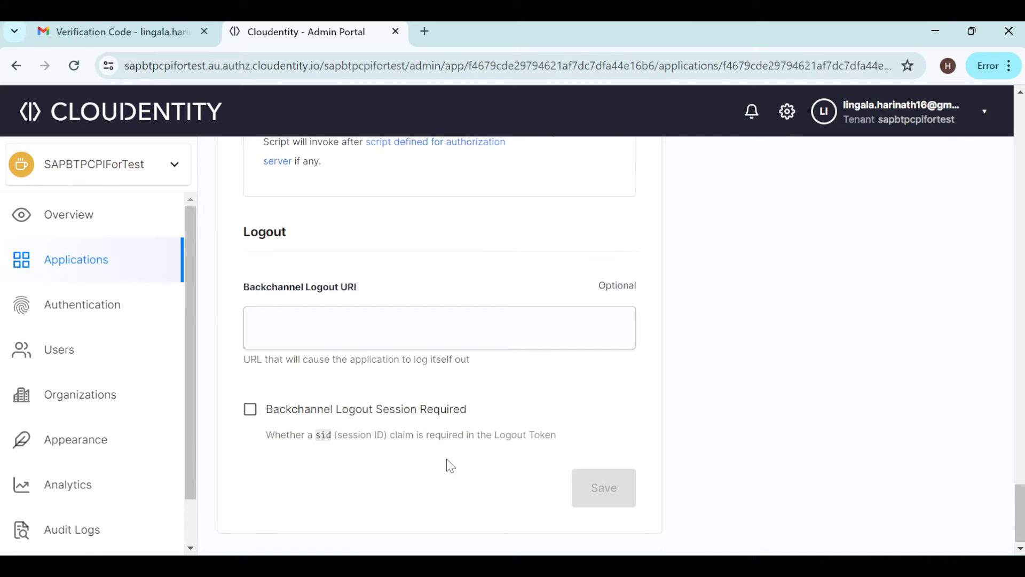
- Review the saved grant types, response types and client details of the User Portal application
{"action": "scroll", "coordinate": [447, 465], "scroll_direction": "up", "scroll_amount": 8}
{"action": "scroll", "coordinate": [448, 467], "scroll_direction": "up", "scroll_amount": 15}
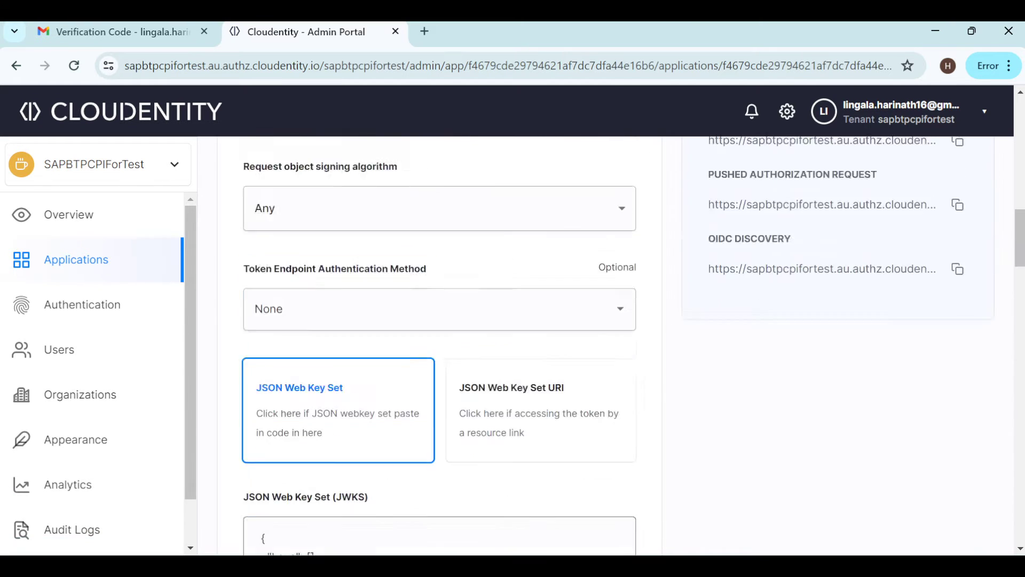
{"action": "scroll", "coordinate": [450, 466], "scroll_direction": "up", "scroll_amount": 5}
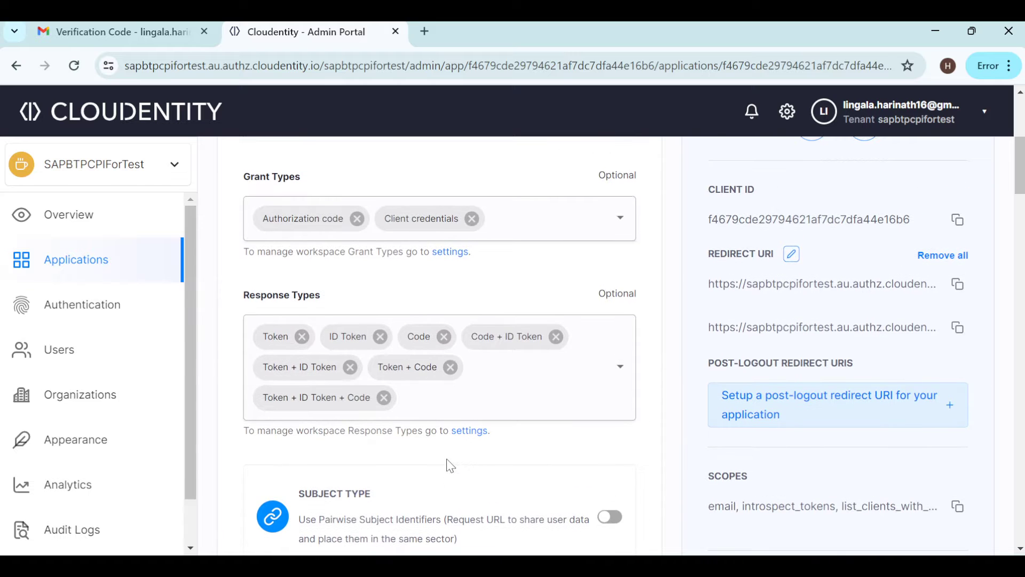
{"action": "scroll", "coordinate": [597, 288], "scroll_direction": "up", "scroll_amount": 2}
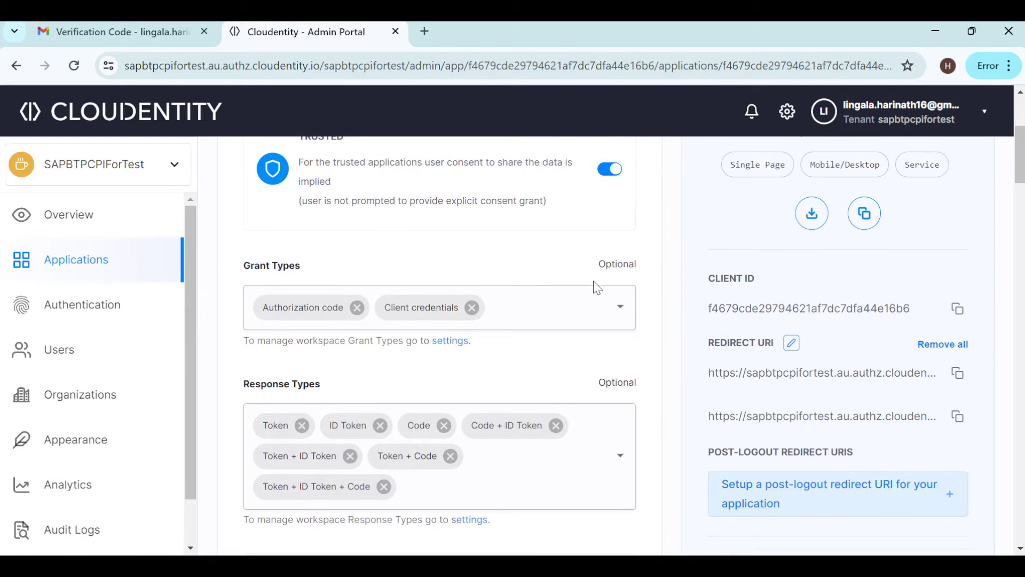
{"action": "scroll", "coordinate": [231, 340], "scroll_direction": "up", "scroll_amount": 3}
{"action": "scroll", "coordinate": [231, 340], "scroll_direction": "down", "scroll_amount": 4}
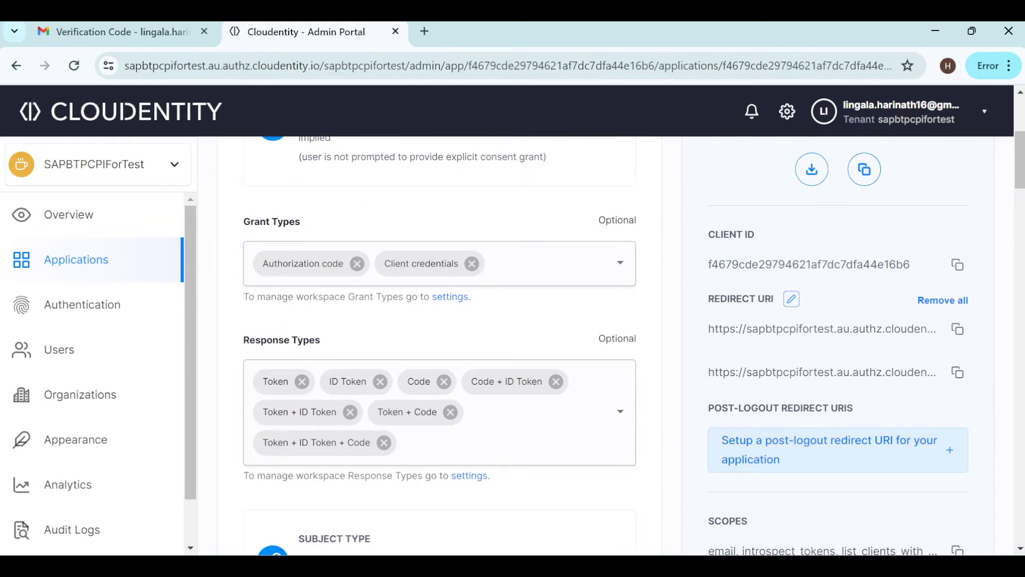
- Open the workspace's identity providers and examine the login screen preview
{"action": "left_click", "coordinate": [99, 312]}
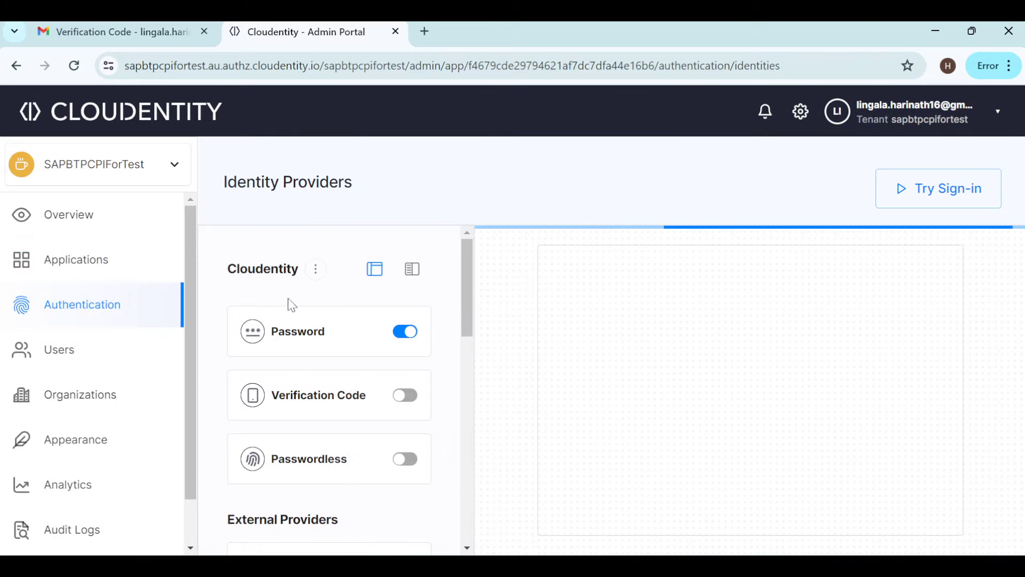
{"action": "scroll", "coordinate": [582, 395], "scroll_direction": "down", "scroll_amount": 3}
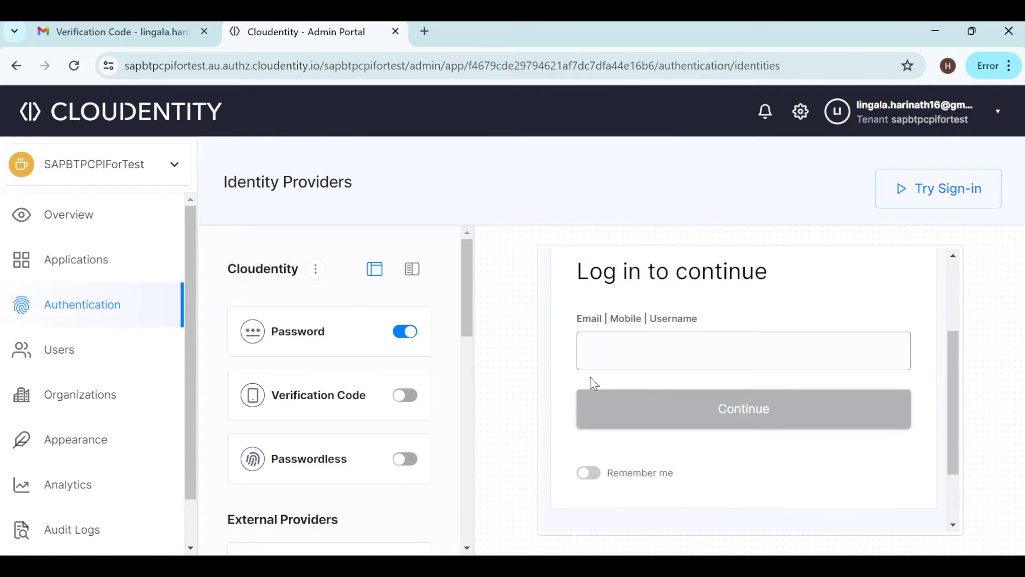
{"action": "scroll", "coordinate": [409, 369], "scroll_direction": "down", "scroll_amount": 3}
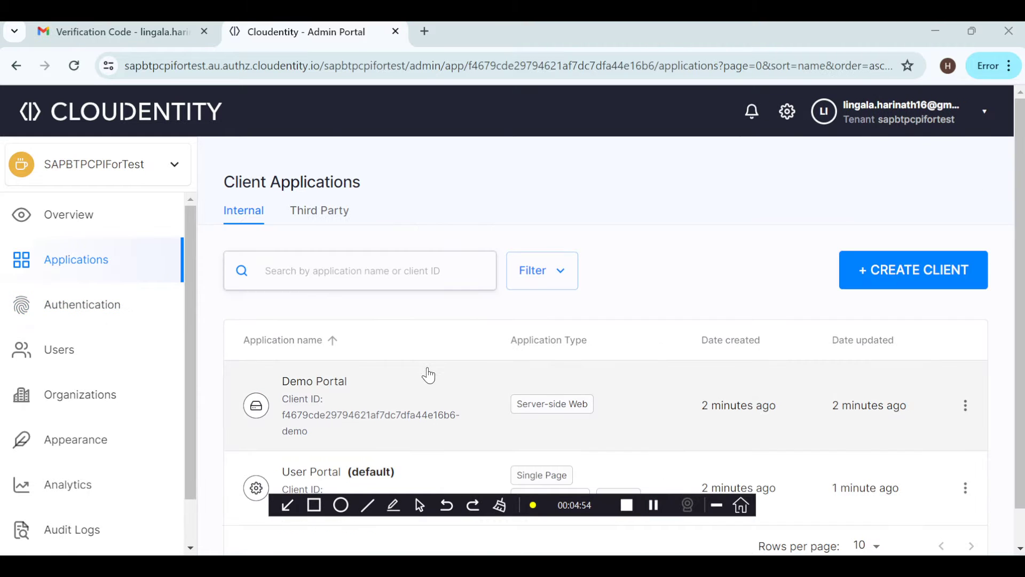
- Open the Demo Portal client application and review its application details, redirect URI, scopes and issuer URL
{"action": "scroll", "coordinate": [428, 376], "scroll_direction": "down", "scroll_amount": 1}
{"action": "left_click", "coordinate": [315, 359]}
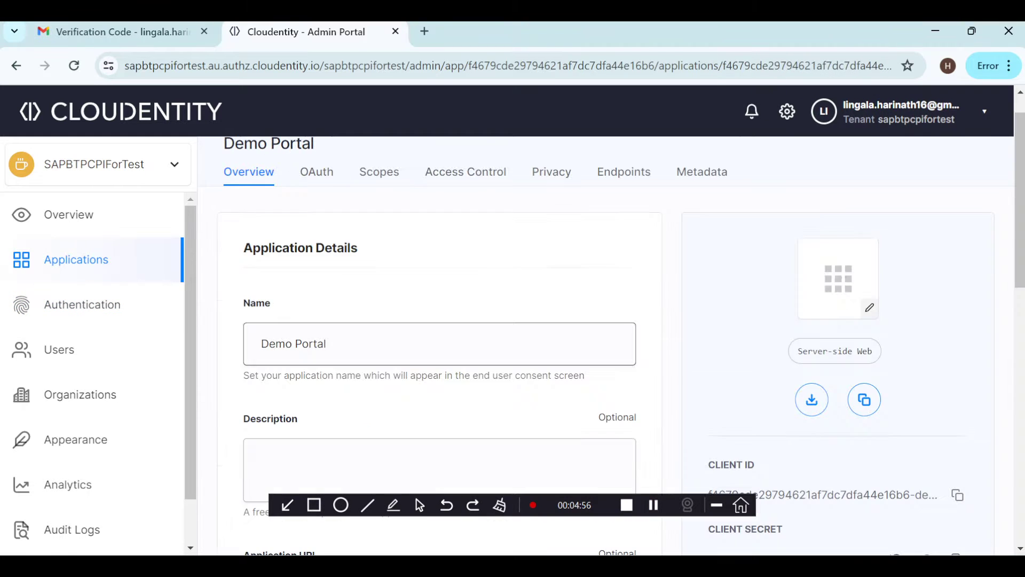
{"action": "scroll", "coordinate": [512, 300], "scroll_direction": "down", "scroll_amount": 5}
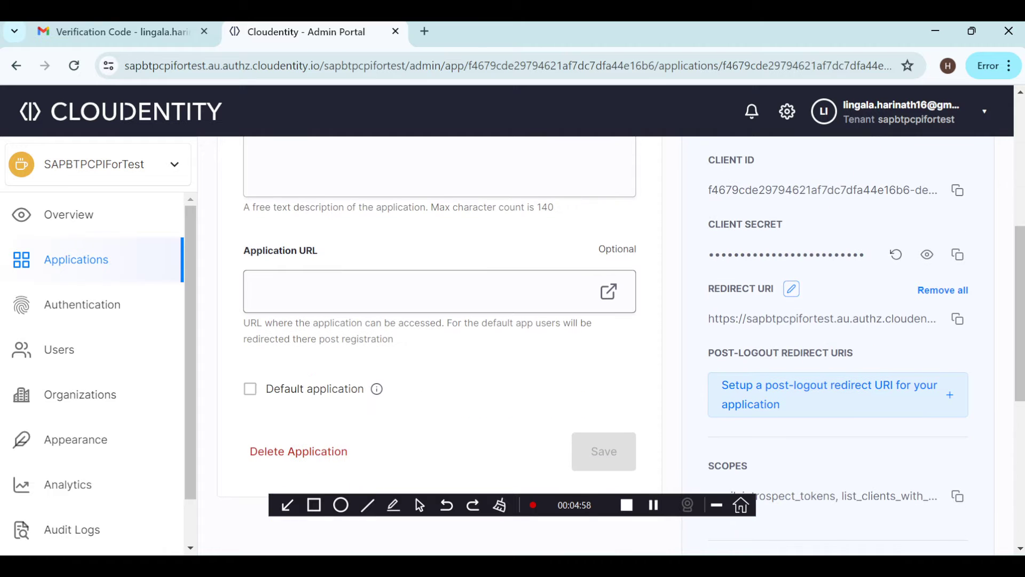
{"action": "scroll", "coordinate": [547, 230], "scroll_direction": "down", "scroll_amount": 6}
{"action": "scroll", "coordinate": [547, 229], "scroll_direction": "up", "scroll_amount": 10}
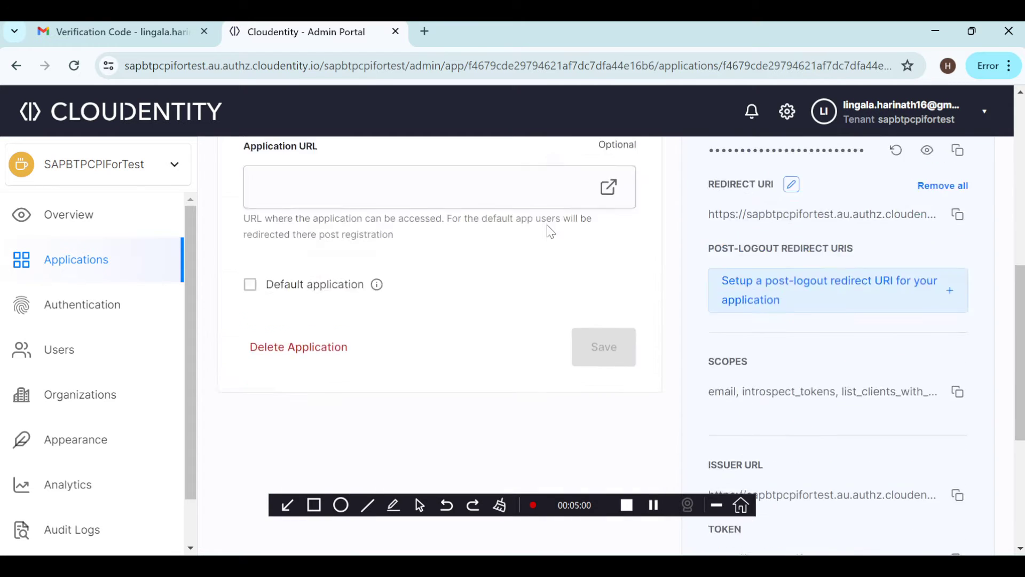
{"action": "scroll", "coordinate": [551, 232], "scroll_direction": "up", "scroll_amount": 1}
- Add Client credentials to the grant types in the Demo Portal application's OAuth settings
{"action": "left_click", "coordinate": [317, 212]}
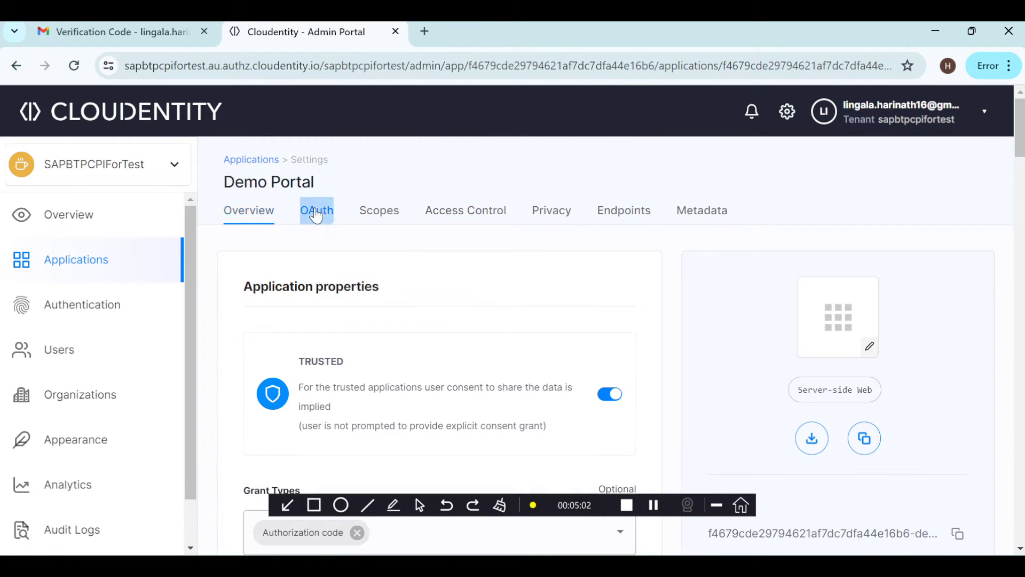
{"action": "scroll", "coordinate": [477, 302], "scroll_direction": "down", "scroll_amount": 3}
{"action": "scroll", "coordinate": [481, 305], "scroll_direction": "down", "scroll_amount": 2}
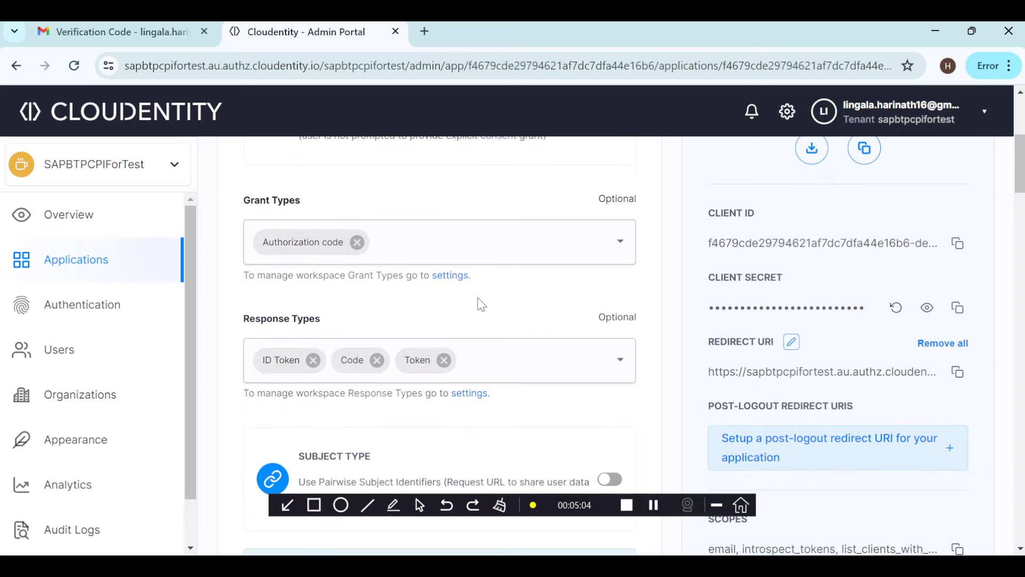
{"action": "left_click", "coordinate": [406, 243]}
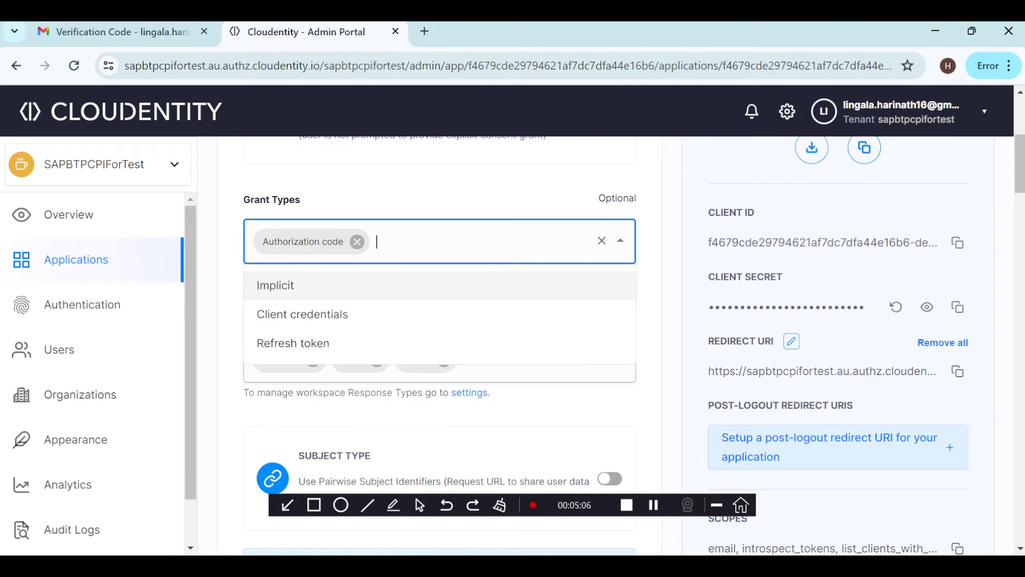
{"action": "left_click", "coordinate": [310, 316]}
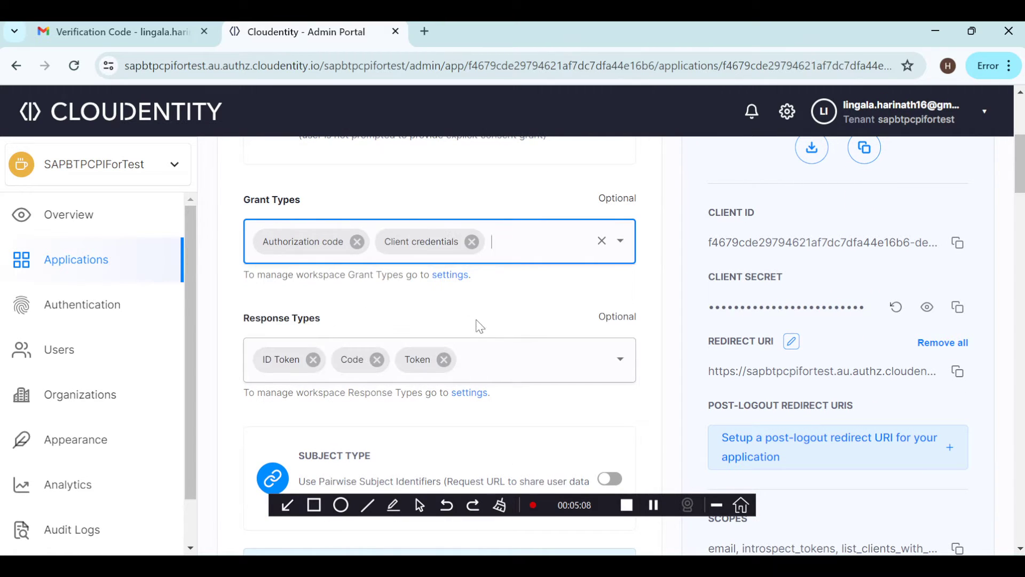
- Review the remaining OAuth settings of the Demo Portal application and save them
{"action": "scroll", "coordinate": [477, 323], "scroll_direction": "down", "scroll_amount": 2}
{"action": "scroll", "coordinate": [479, 326], "scroll_direction": "down", "scroll_amount": 1}
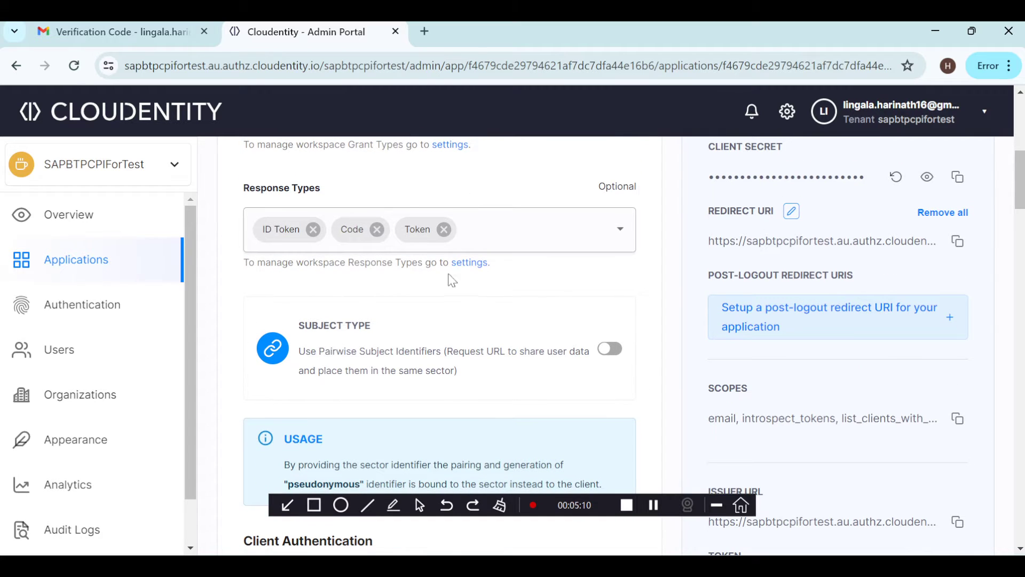
{"action": "scroll", "coordinate": [433, 323], "scroll_direction": "down", "scroll_amount": 15}
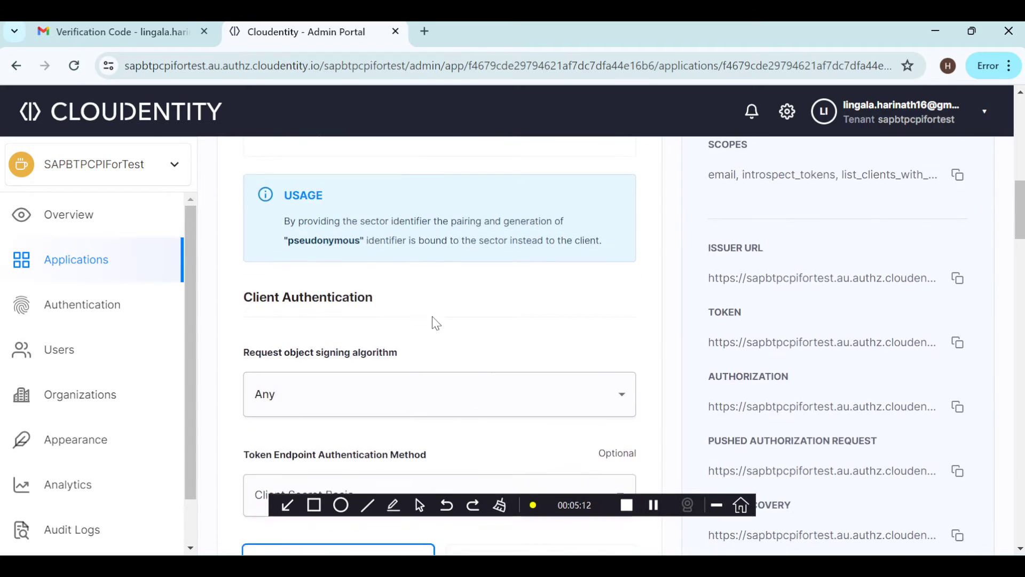
{"action": "scroll", "coordinate": [431, 325], "scroll_direction": "down", "scroll_amount": 20}
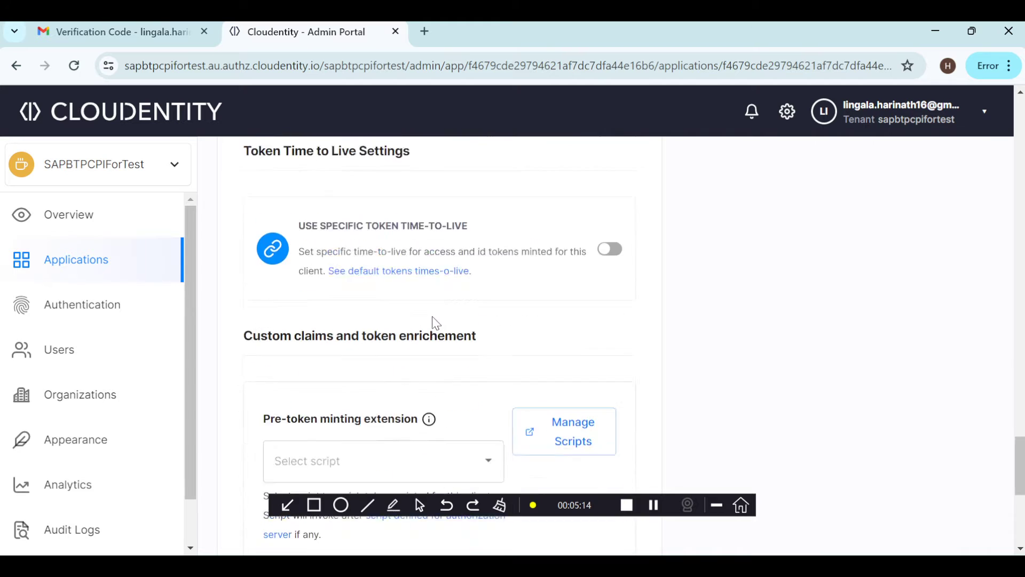
{"action": "left_click", "coordinate": [596, 476]}
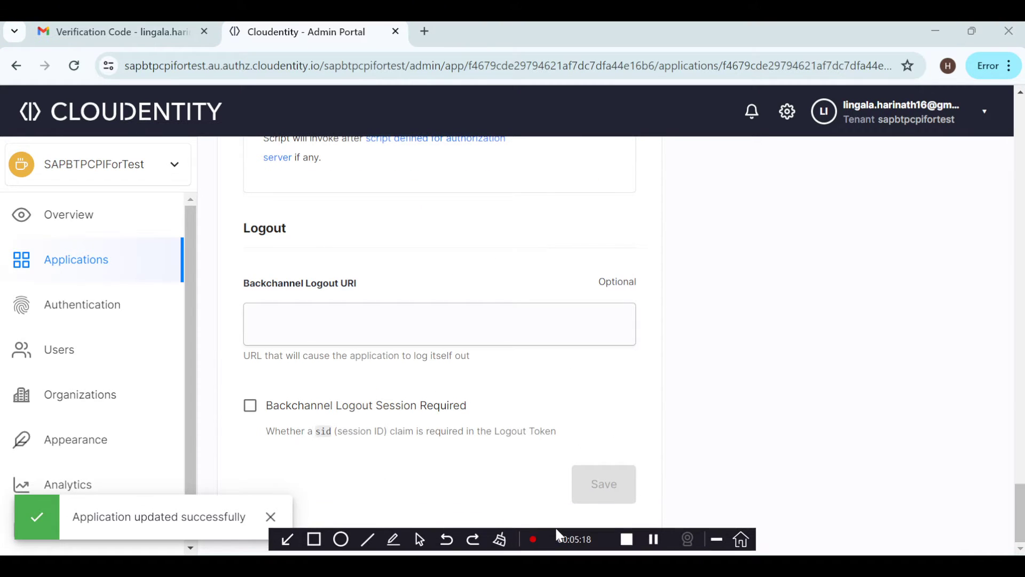
- Review the saved grant types, response types and client details of the Demo Portal application
{"action": "scroll", "coordinate": [508, 426], "scroll_direction": "up", "scroll_amount": 15}
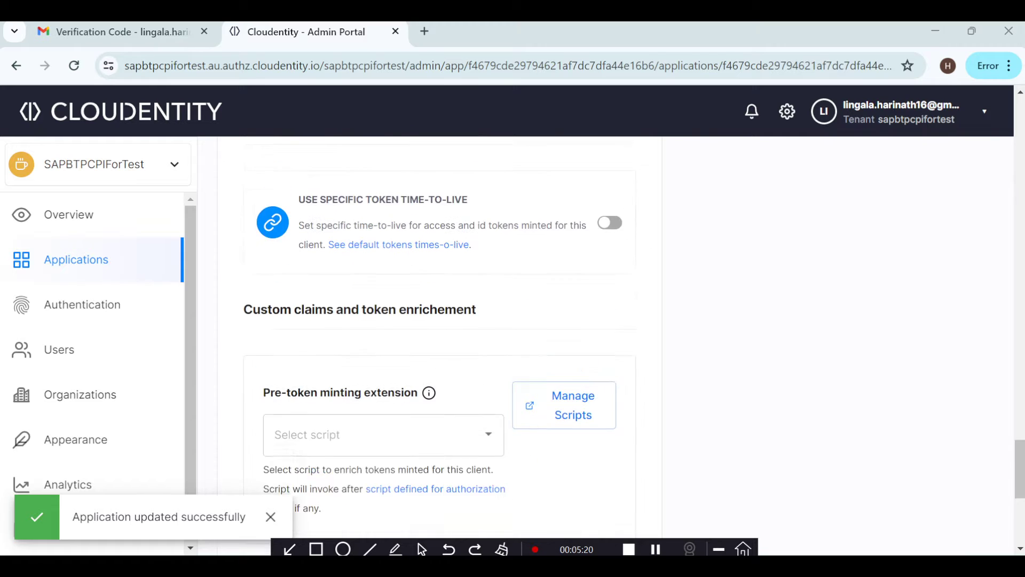
{"action": "scroll", "coordinate": [440, 342], "scroll_direction": "up", "scroll_amount": 15}
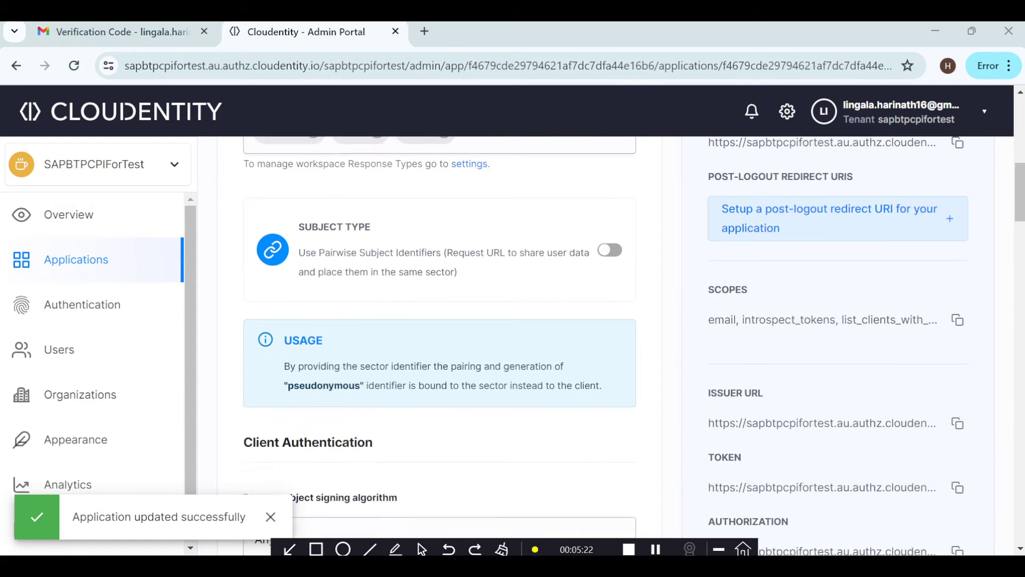
{"action": "scroll", "coordinate": [440, 342], "scroll_direction": "down", "scroll_amount": 2}
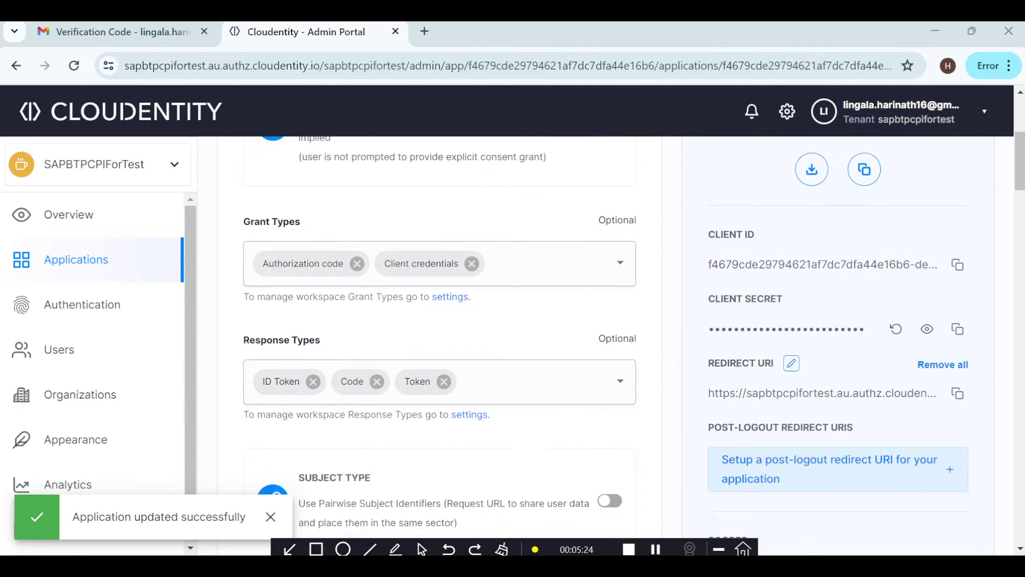
{"action": "scroll", "coordinate": [439, 426], "scroll_direction": "up", "scroll_amount": 2}
{"action": "scroll", "coordinate": [440, 426], "scroll_direction": "down", "scroll_amount": 2}
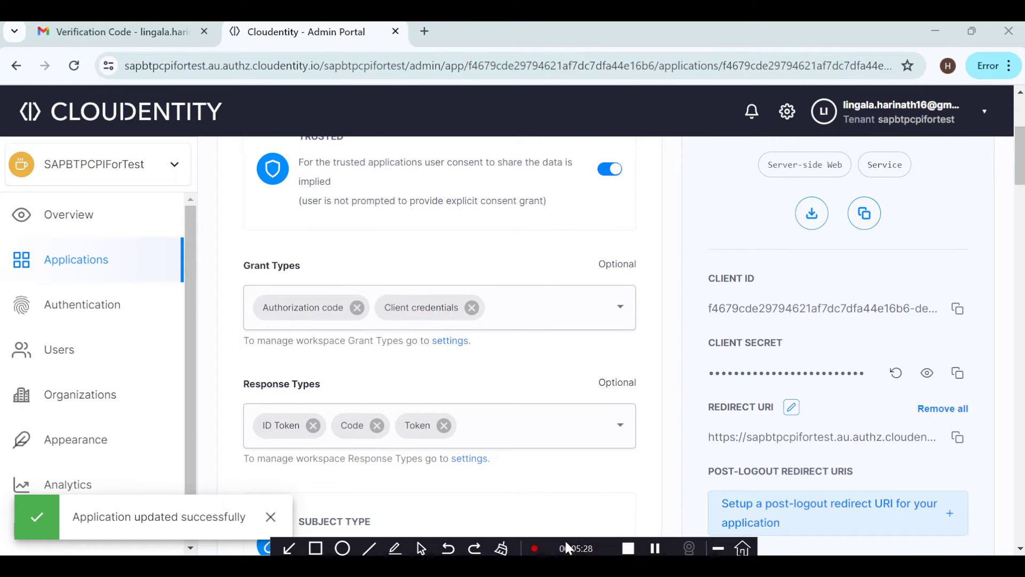
{"action": "left_click_drag", "start_coordinate": [567, 550], "coordinate": [536, 532]}
{"action": "scroll", "coordinate": [439, 342], "scroll_direction": "up", "scroll_amount": 2}
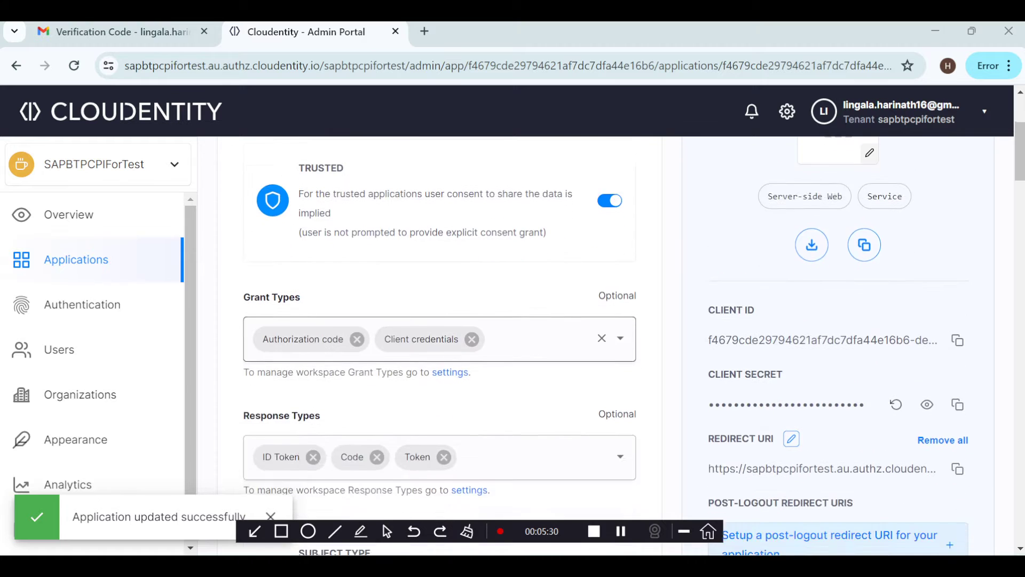
{"action": "scroll", "coordinate": [440, 342], "scroll_direction": "down", "scroll_amount": 2}
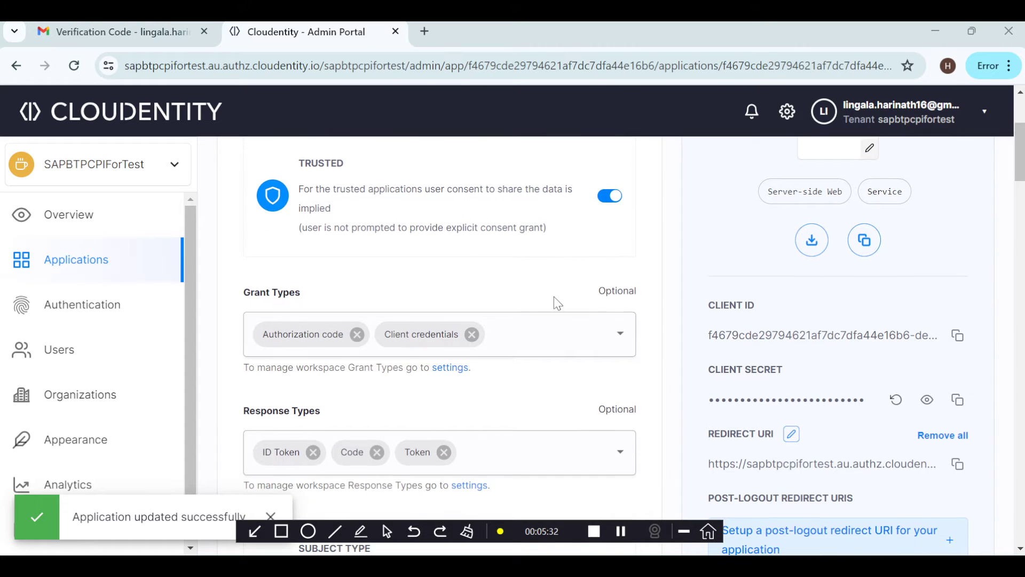
{"action": "scroll", "coordinate": [556, 300], "scroll_direction": "down", "scroll_amount": 3}
{"action": "scroll", "coordinate": [556, 300], "scroll_direction": "up", "scroll_amount": 2}
{"action": "scroll", "coordinate": [555, 298], "scroll_direction": "down", "scroll_amount": 1}
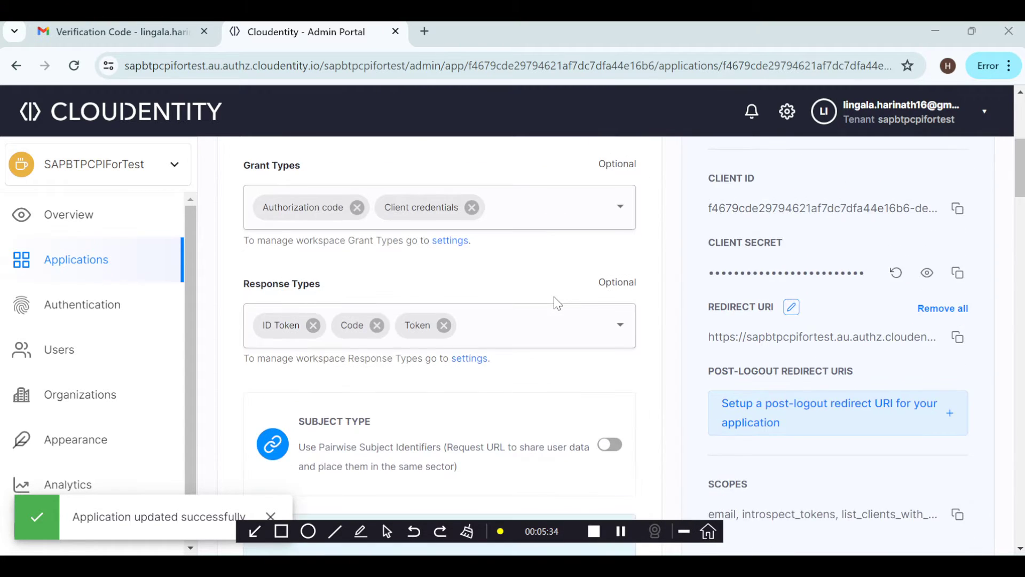
- Copy the token endpoint URL from the Demo Portal application's details
{"action": "scroll", "coordinate": [555, 298], "scroll_direction": "down", "scroll_amount": 3}
{"action": "scroll", "coordinate": [554, 297], "scroll_direction": "down", "scroll_amount": 2}
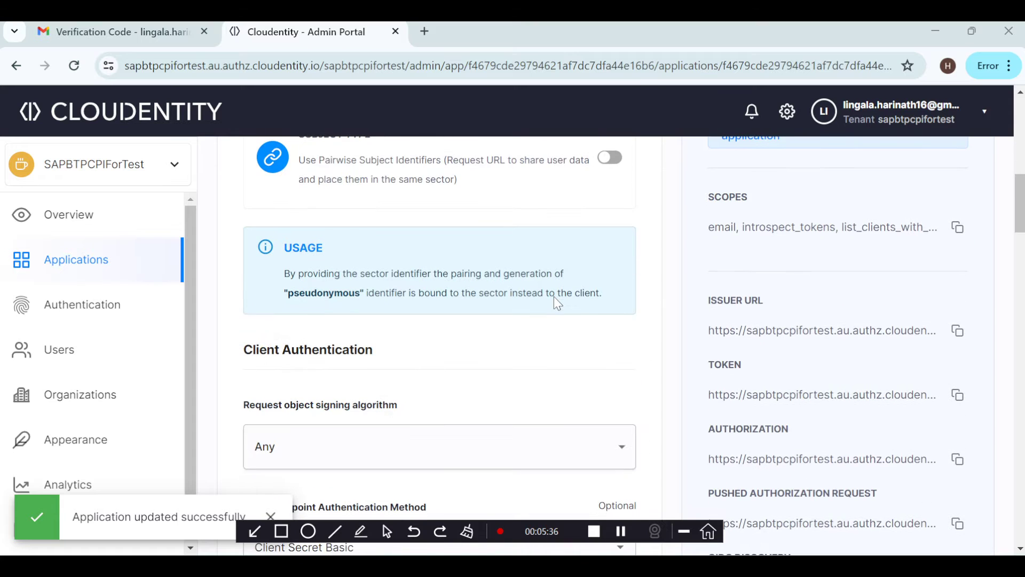
{"action": "scroll", "coordinate": [554, 297], "scroll_direction": "down", "scroll_amount": 2}
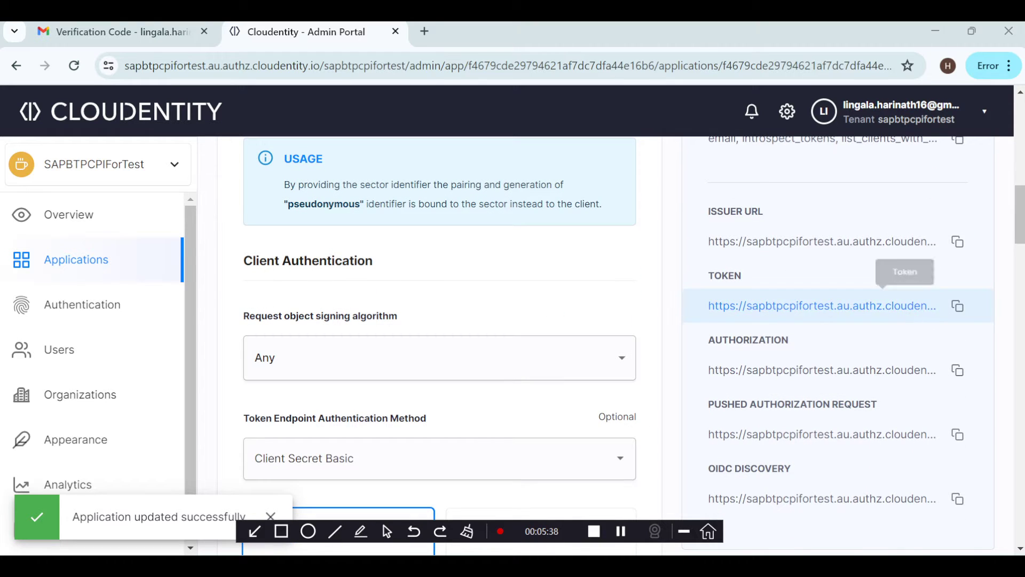
{"action": "left_click", "coordinate": [961, 307]}
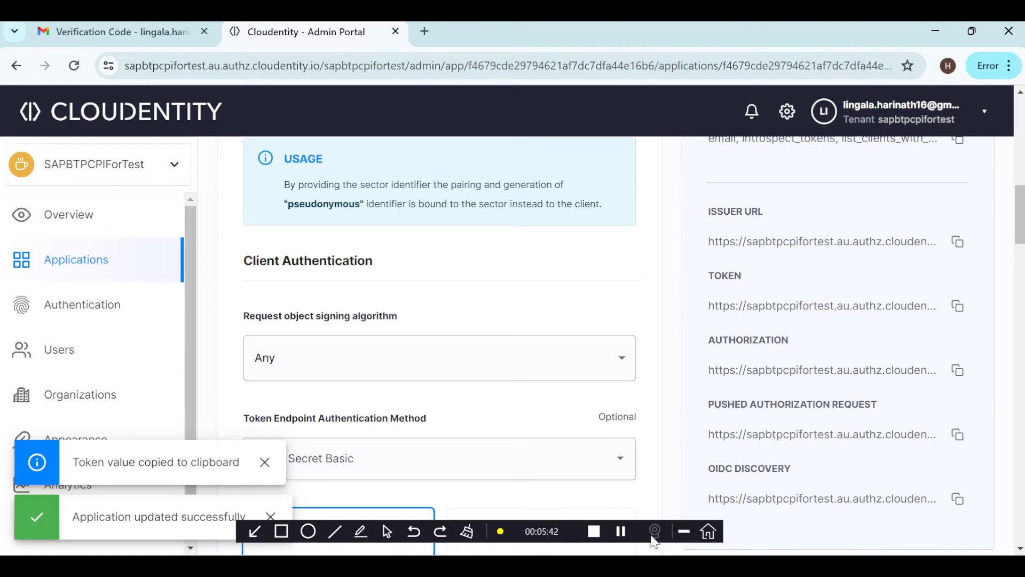
- Switch to Postman and set the untitled POST request's authorization type to OAuth 2.0
{"action": "mouse_move", "coordinate": [691, 566]}
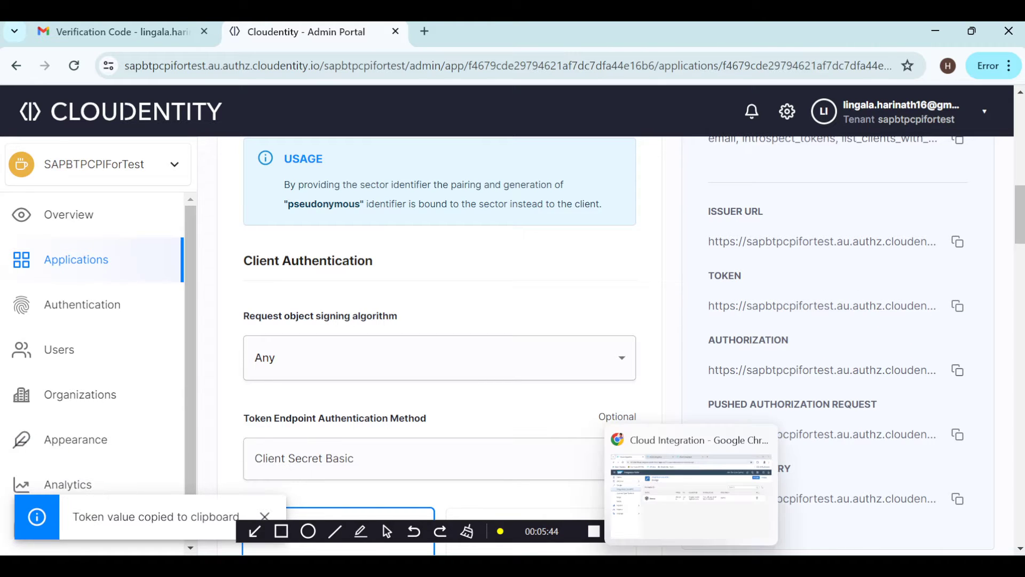
{"action": "key", "text": "alt+Tab"}
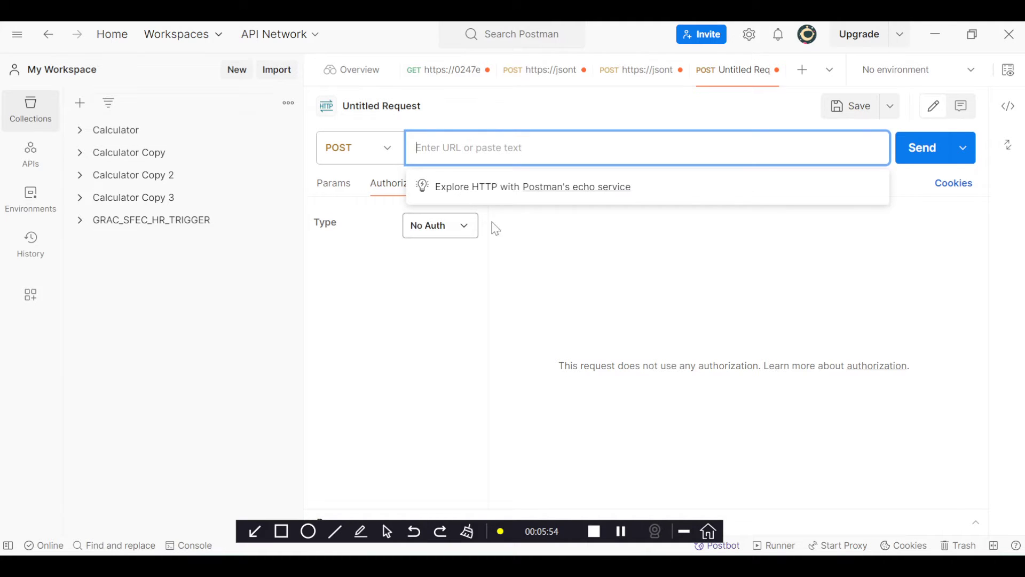
{"action": "left_click", "coordinate": [552, 243]}
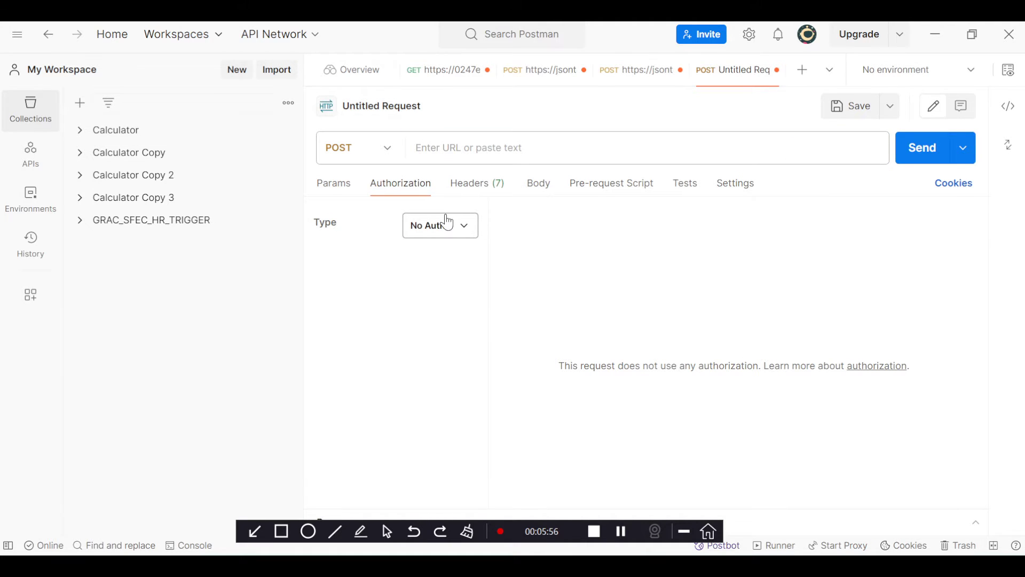
{"action": "left_click", "coordinate": [453, 237]}
{"action": "scroll", "coordinate": [476, 372], "scroll_direction": "down", "scroll_amount": 1}
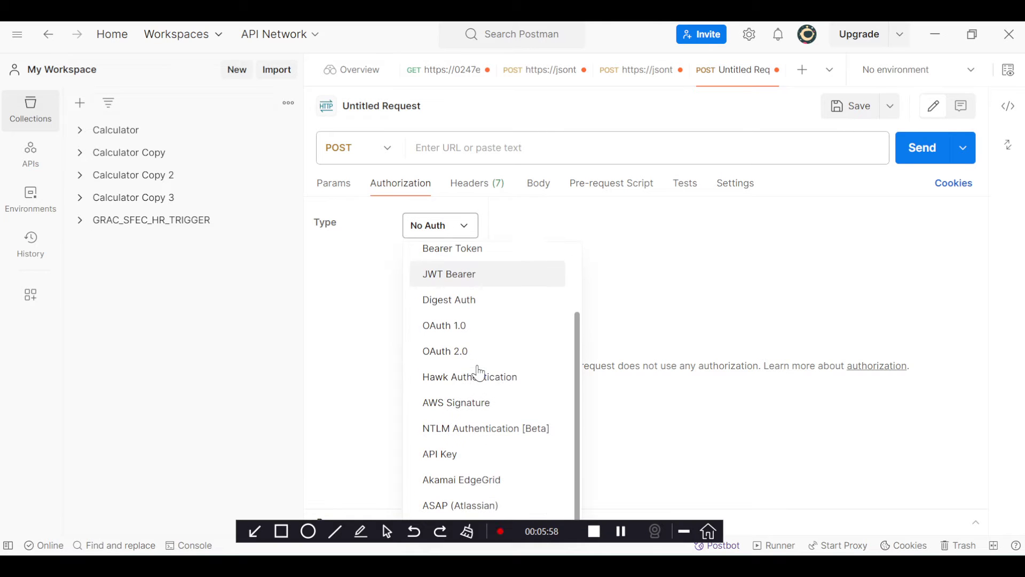
{"action": "left_click", "coordinate": [464, 353]}
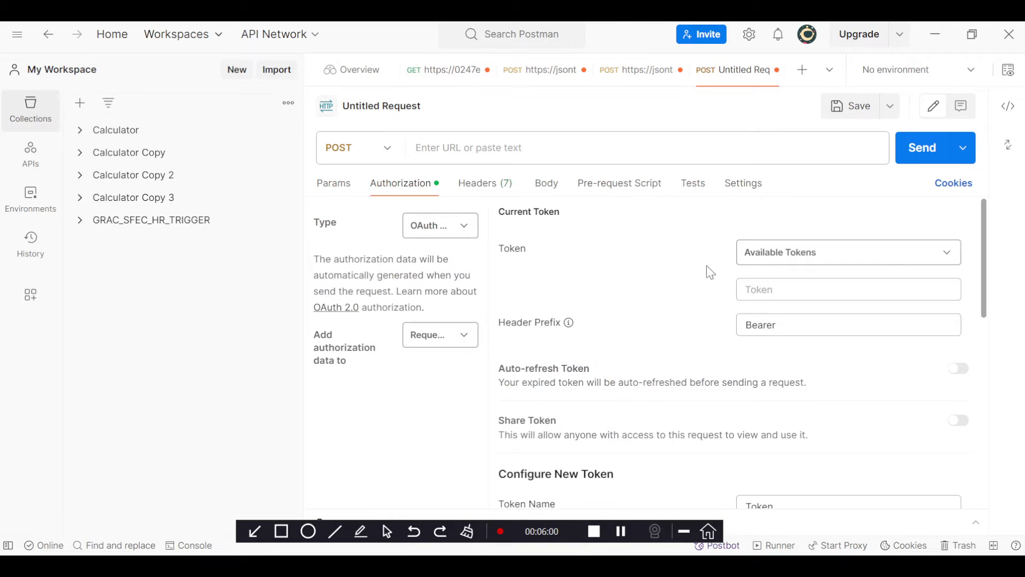
- Set the grant type to Client Credentials in the new token configuration
{"action": "scroll", "coordinate": [651, 274], "scroll_direction": "down", "scroll_amount": 1}
{"action": "scroll", "coordinate": [677, 275], "scroll_direction": "up", "scroll_amount": 1}
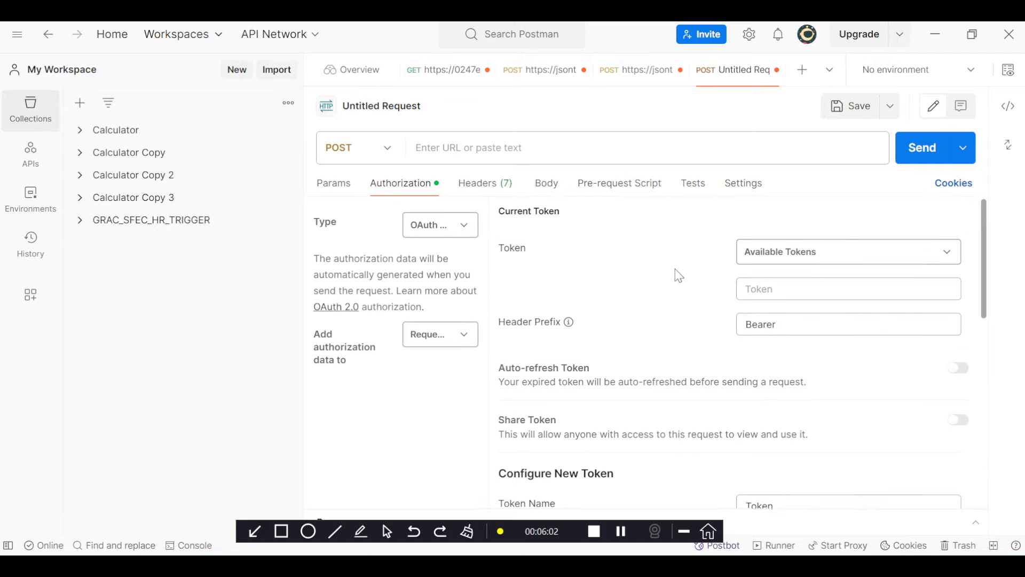
{"action": "scroll", "coordinate": [678, 275], "scroll_direction": "down", "scroll_amount": 6}
{"action": "scroll", "coordinate": [678, 275], "scroll_direction": "up", "scroll_amount": 1}
{"action": "scroll", "coordinate": [678, 275], "scroll_direction": "down", "scroll_amount": 2}
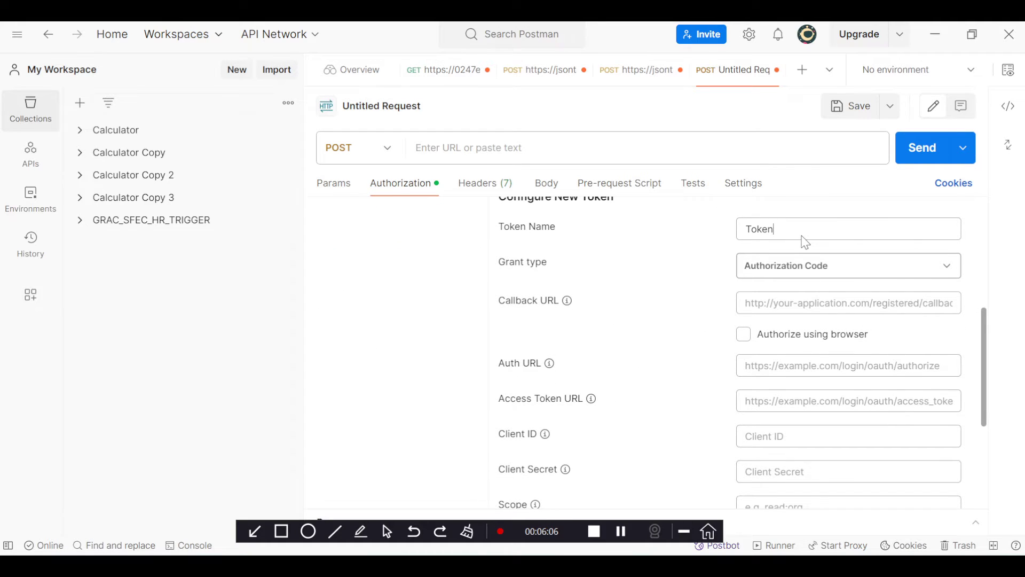
{"action": "scroll", "coordinate": [598, 304], "scroll_direction": "down", "scroll_amount": 1}
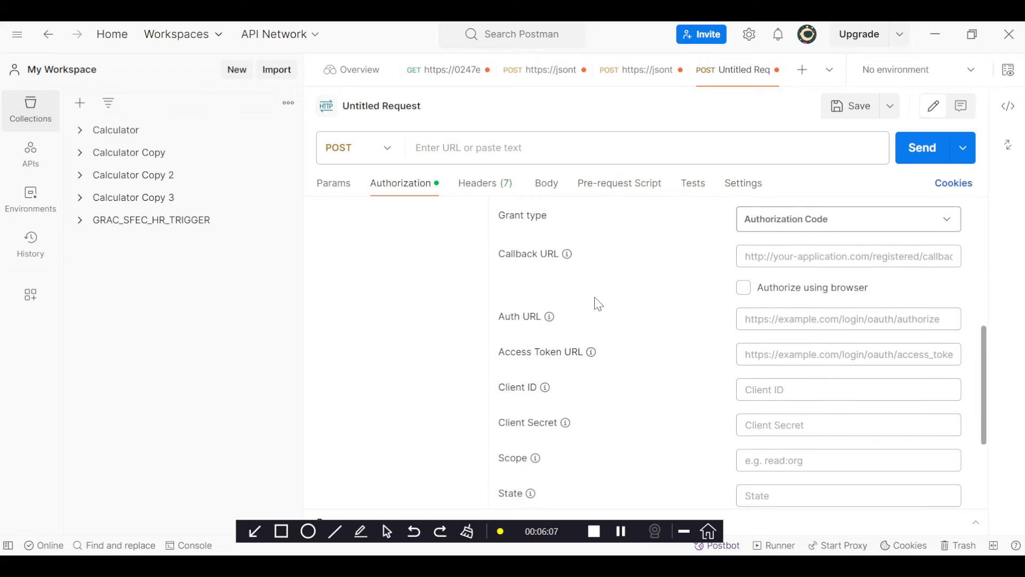
{"action": "left_click", "coordinate": [825, 230]}
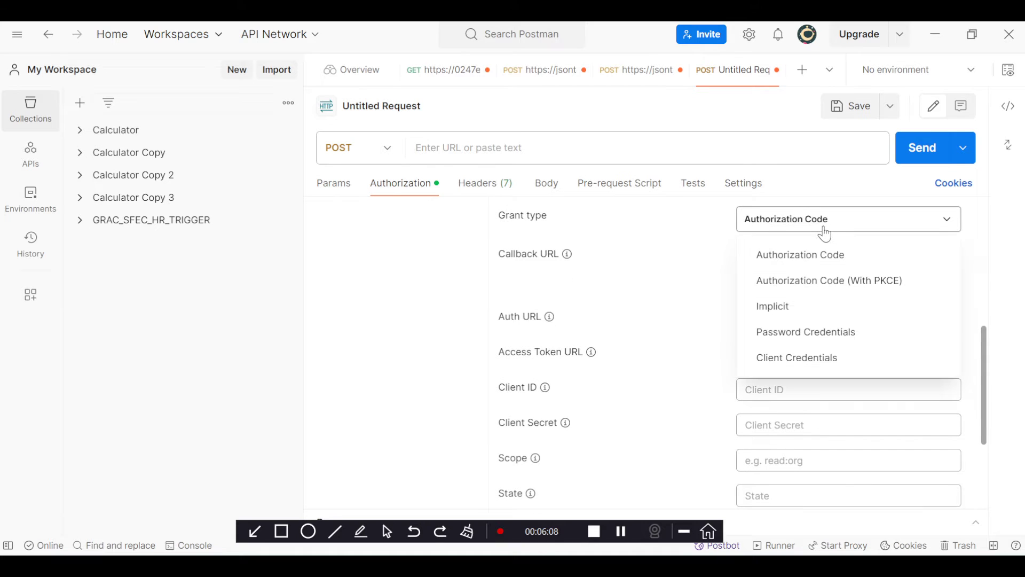
{"action": "left_click", "coordinate": [801, 357]}
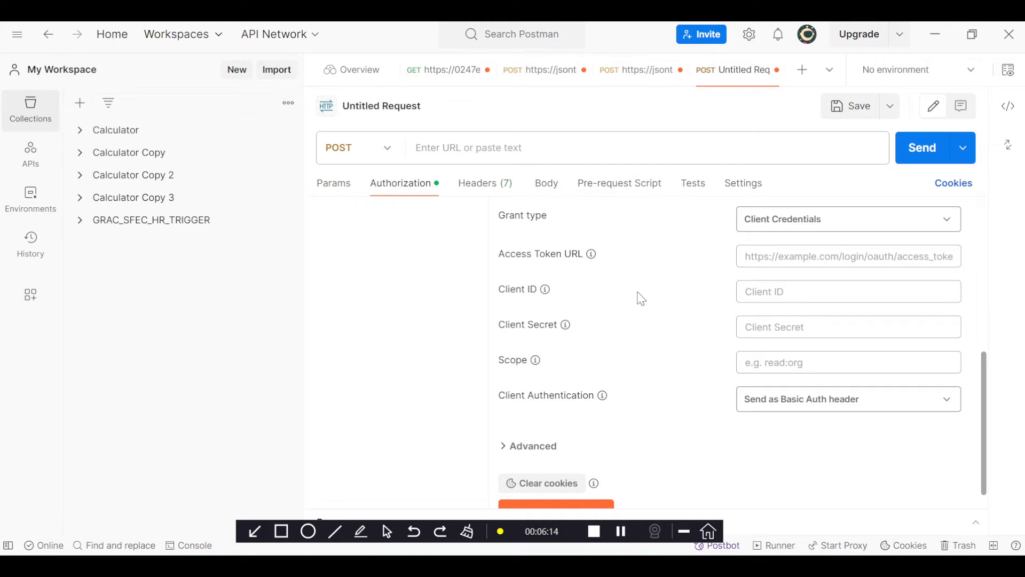
- Copy the token endpoint URL from the application's details in Cloudentity and paste it as the Access Token URL in Postman
{"action": "key", "text": "alt+Tab"}
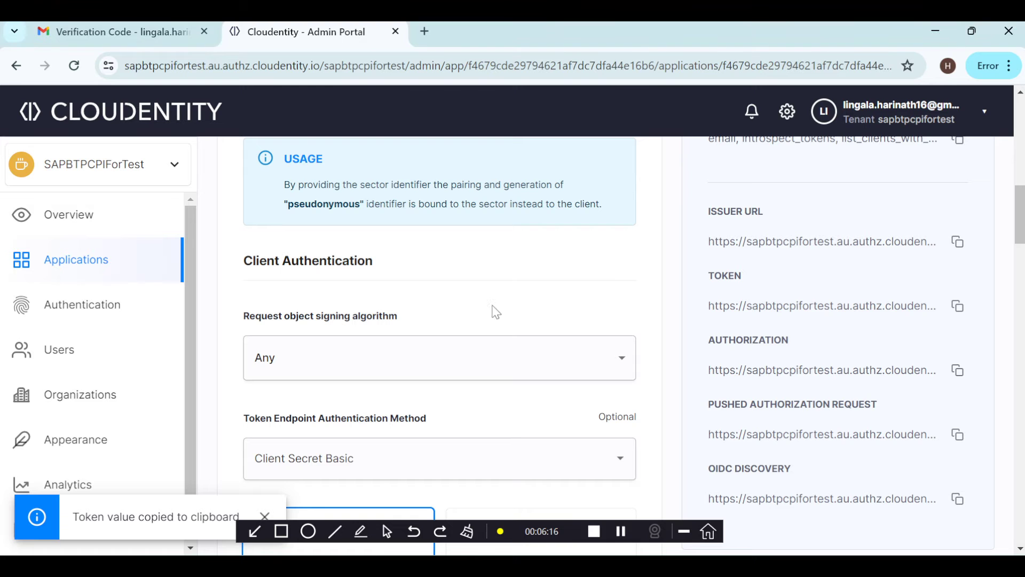
{"action": "scroll", "coordinate": [496, 313], "scroll_direction": "down", "scroll_amount": 1}
{"action": "scroll", "coordinate": [496, 312], "scroll_direction": "up", "scroll_amount": 2}
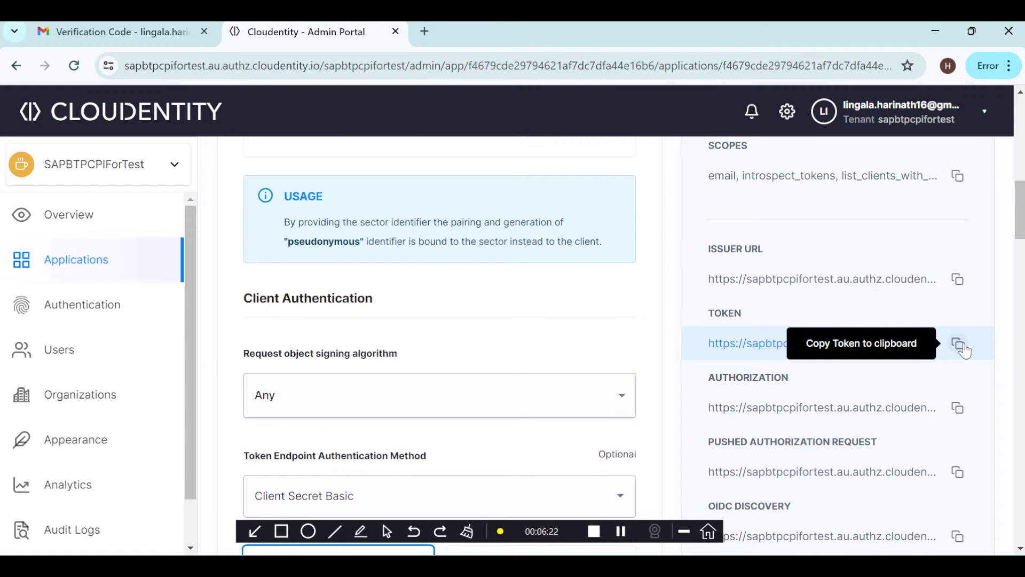
{"action": "left_click", "coordinate": [961, 346]}
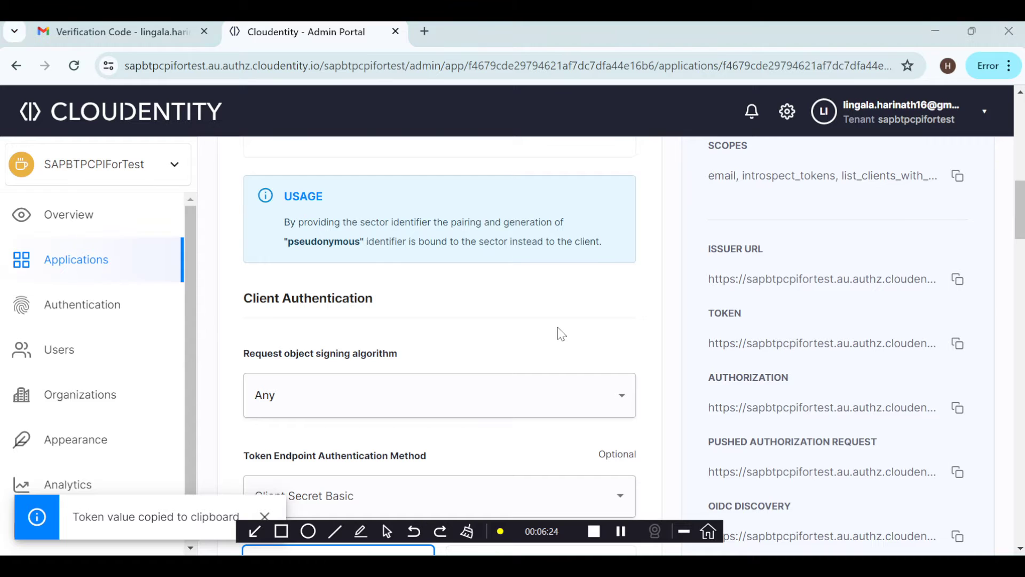
{"action": "key", "text": "alt+Tab"}
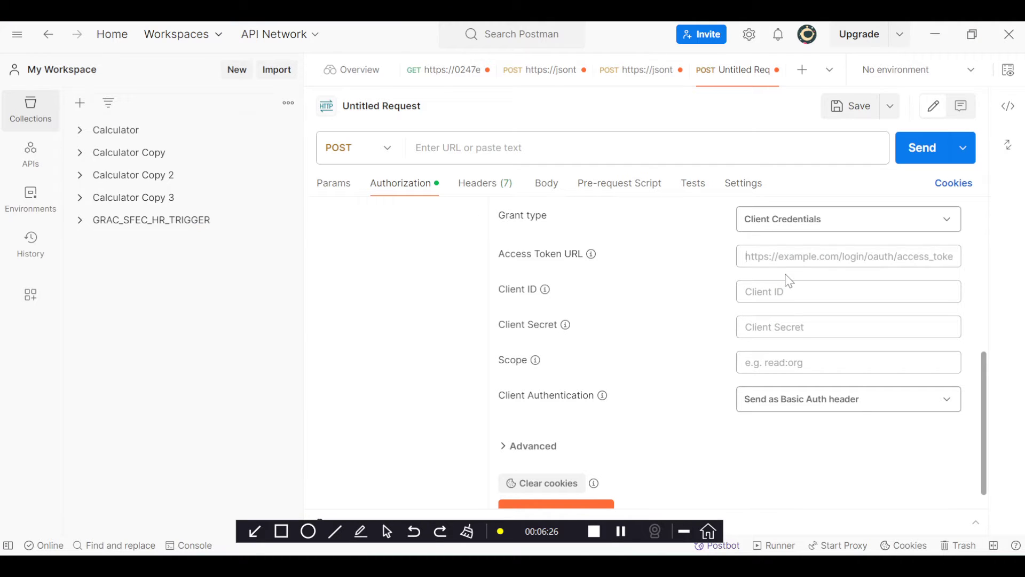
{"action": "key", "text": "ctrl+v"}
- Copy the application's client ID from Cloudentity and paste it as the Client ID of Postman's new token configuration
{"action": "left_click", "coordinate": [748, 294]}
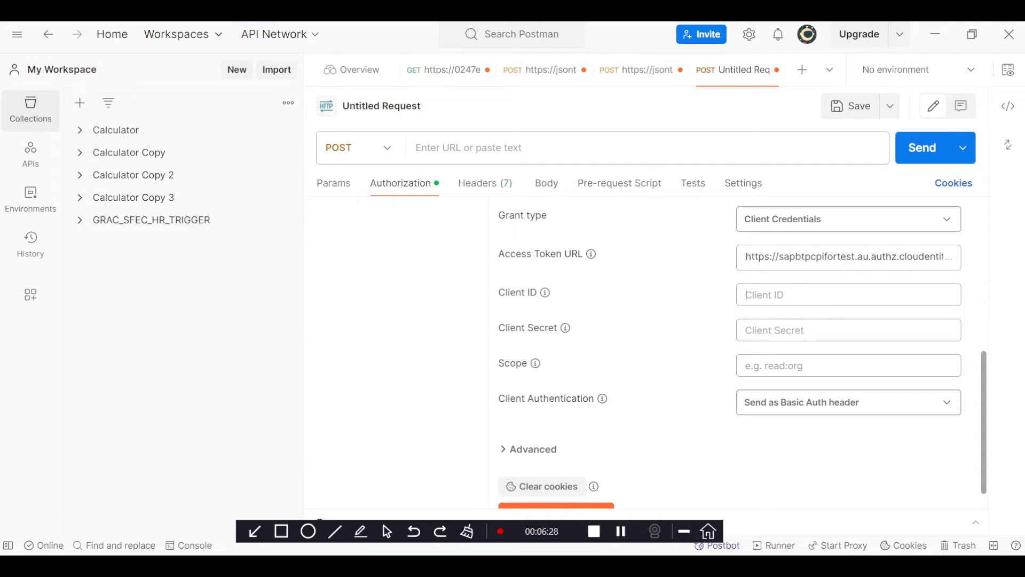
{"action": "key", "text": "alt+Tab"}
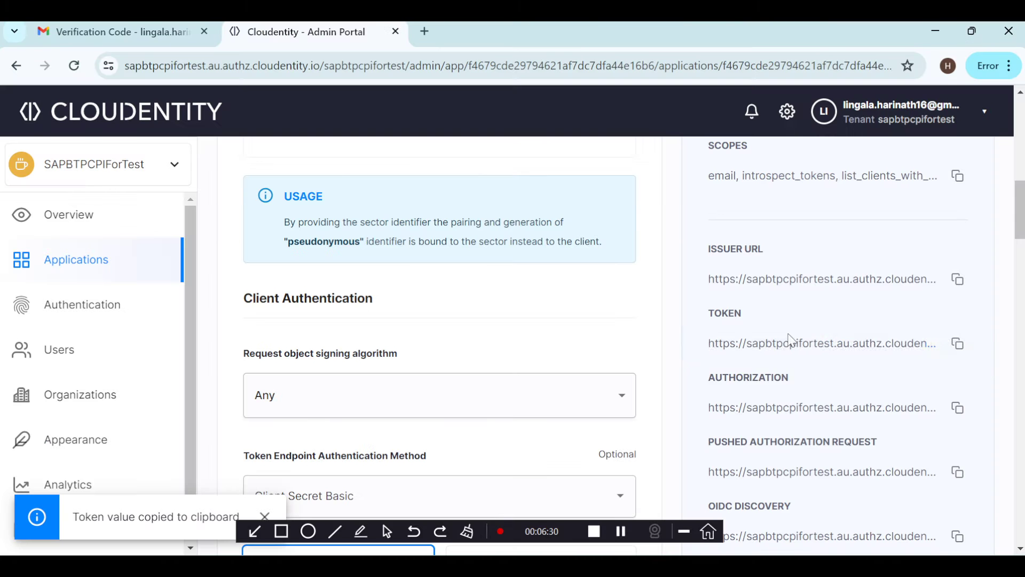
{"action": "scroll", "coordinate": [676, 310], "scroll_direction": "up", "scroll_amount": 6}
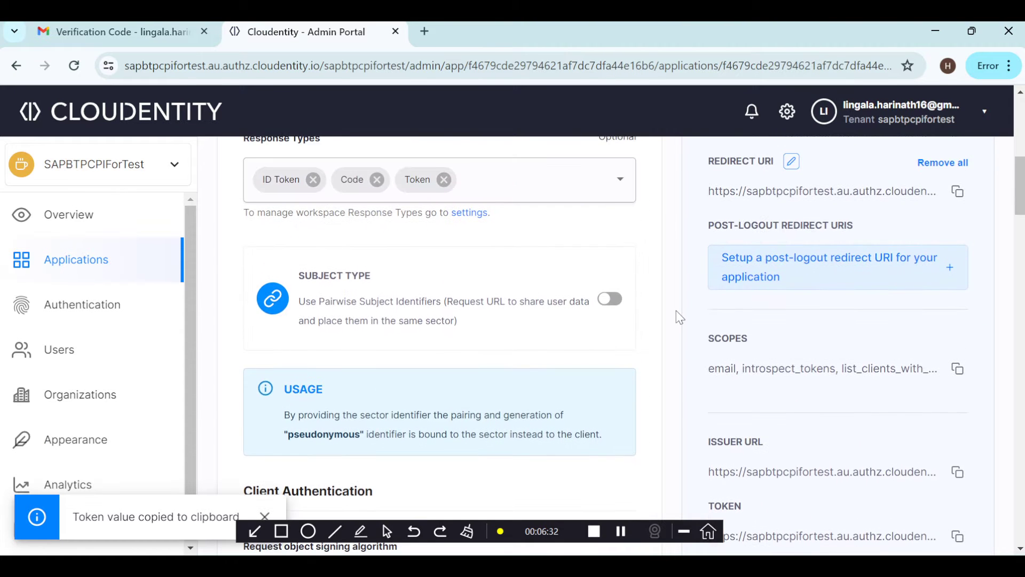
{"action": "scroll", "coordinate": [676, 315], "scroll_direction": "up", "scroll_amount": 1}
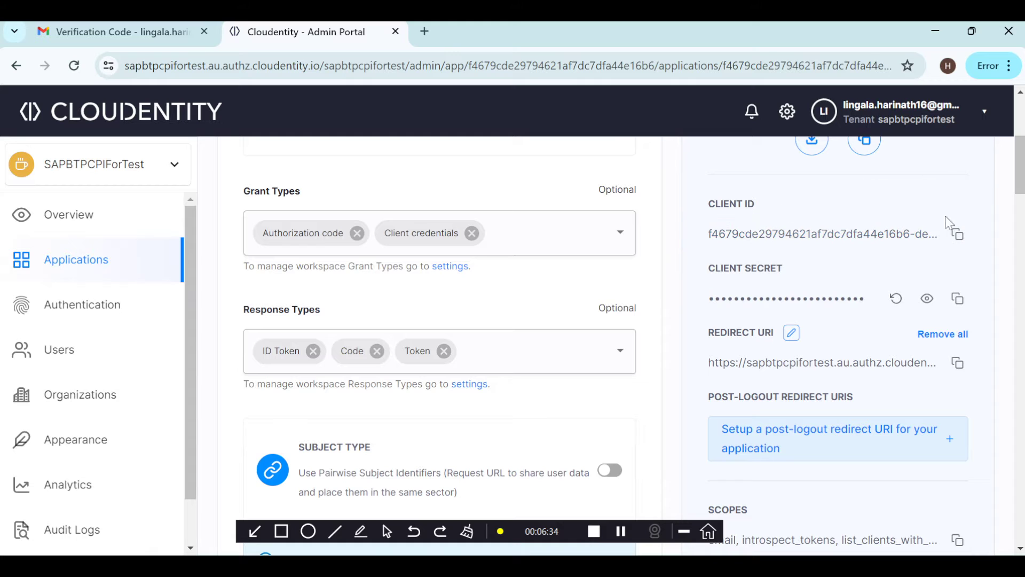
{"action": "left_click", "coordinate": [957, 235]}
{"action": "key", "text": "alt+Tab"}
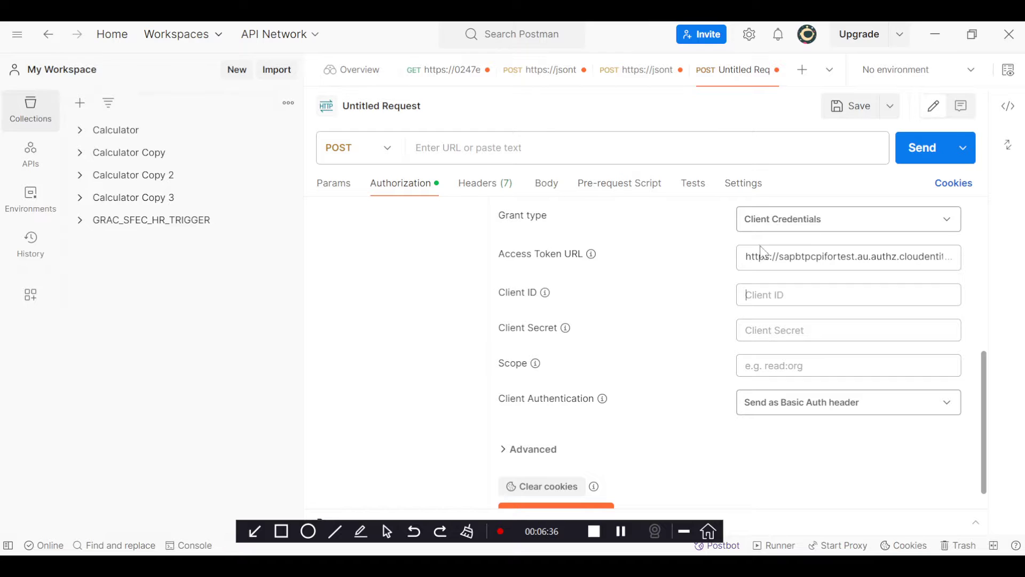
{"action": "key", "text": "ctrl+v"}
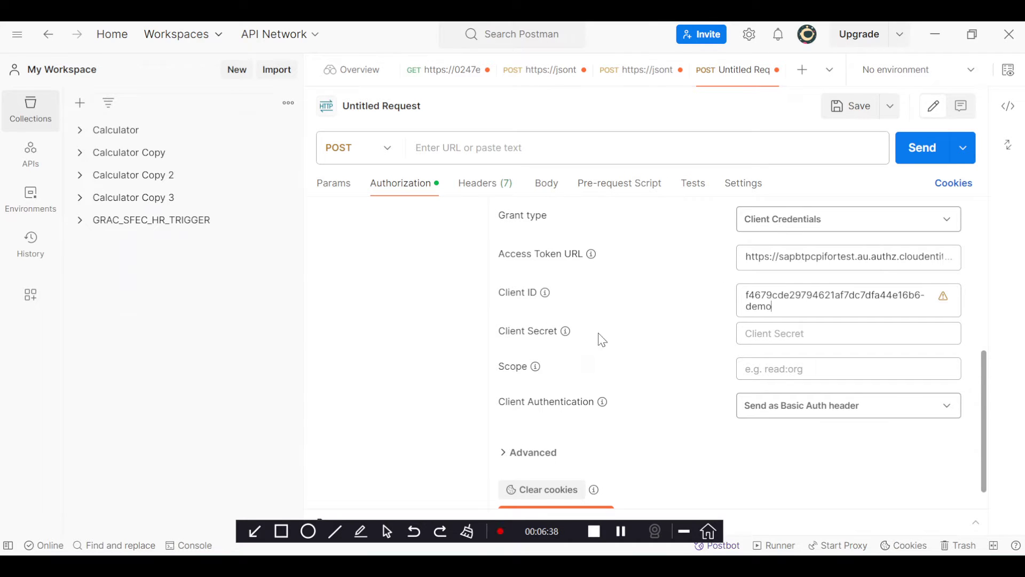
- Copy the application's client secret from Cloudentity and paste it into the Client Secret field in Postman
{"action": "key", "text": "alt+Tab"}
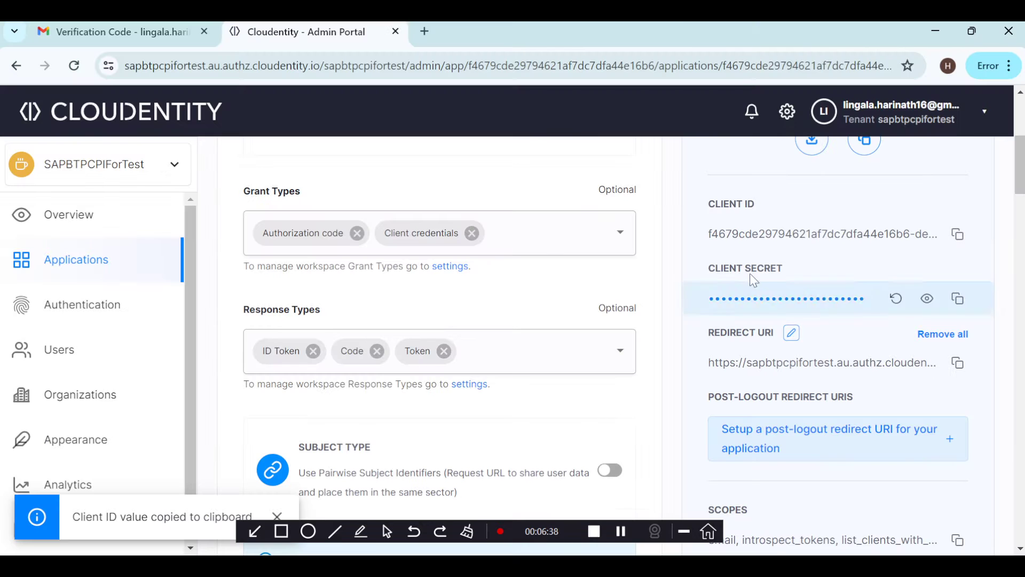
{"action": "left_click", "coordinate": [928, 299]}
{"action": "left_click", "coordinate": [929, 302]}
{"action": "left_click", "coordinate": [958, 299]}
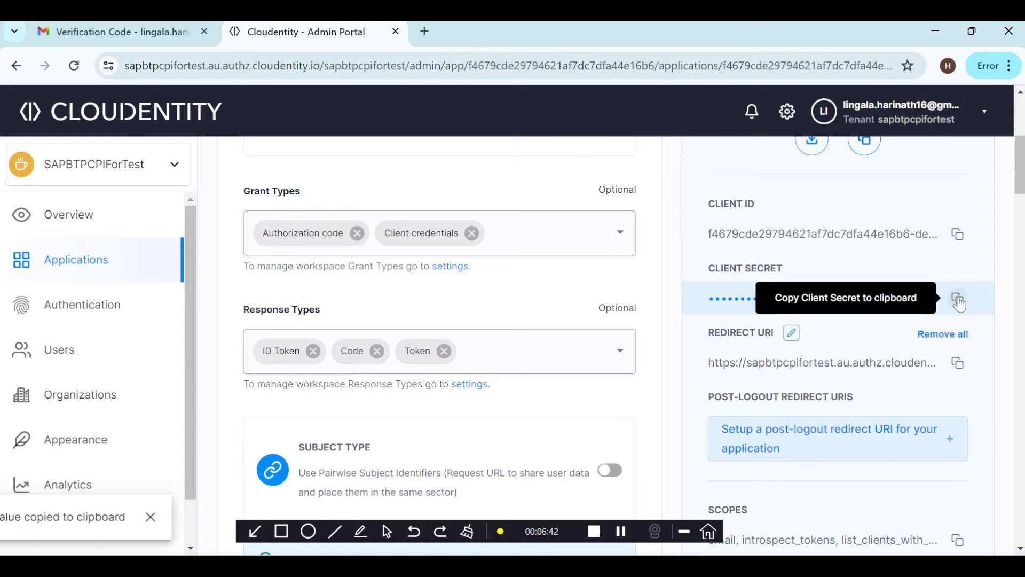
{"action": "key", "text": "alt+Tab"}
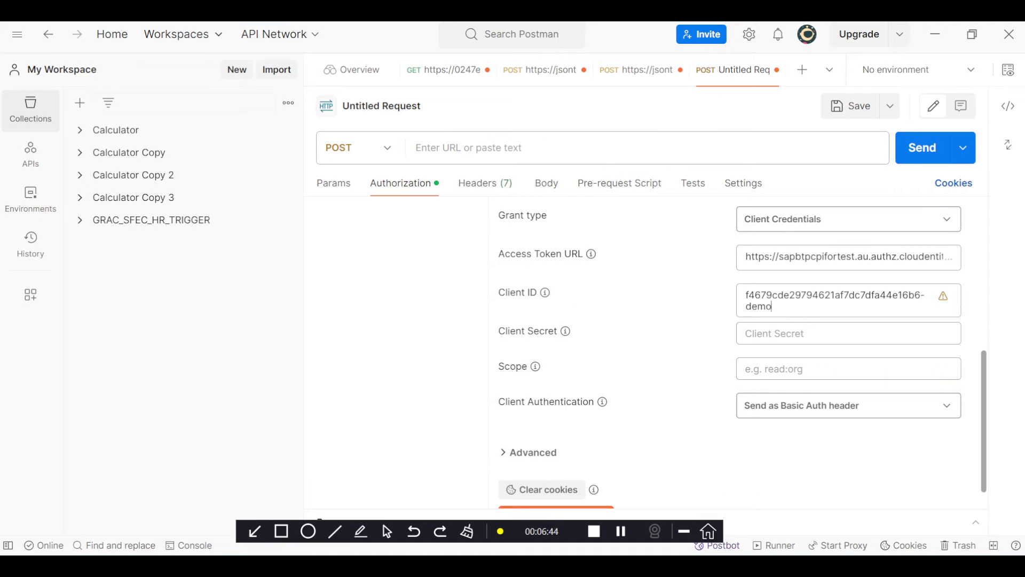
{"action": "left_click", "coordinate": [833, 334]}
{"action": "key", "text": "ctrl+v"}
- Request a new access token, examine its details and close the token manager without using it
{"action": "scroll", "coordinate": [601, 346], "scroll_direction": "down", "scroll_amount": 1}
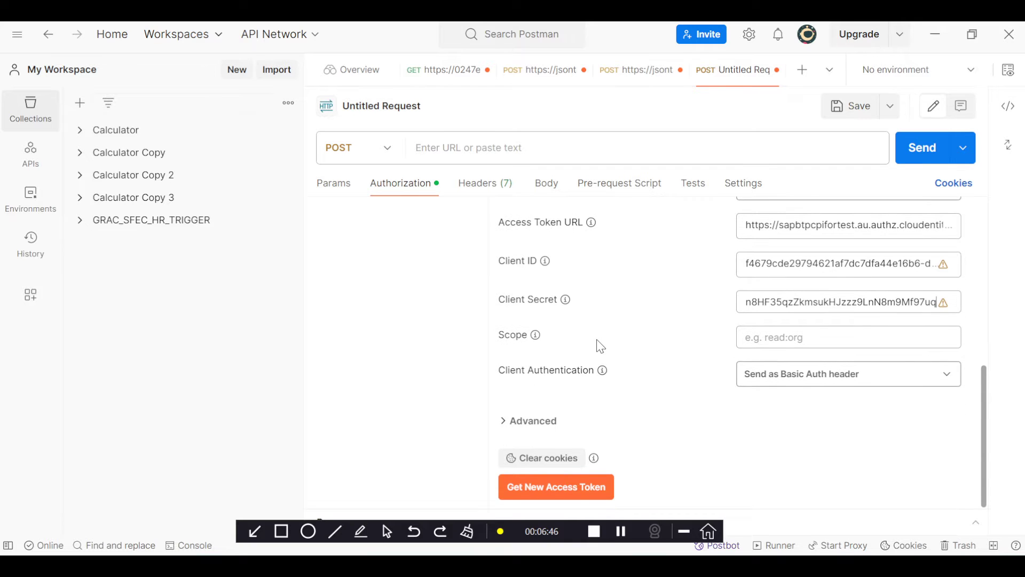
{"action": "left_click", "coordinate": [559, 487]}
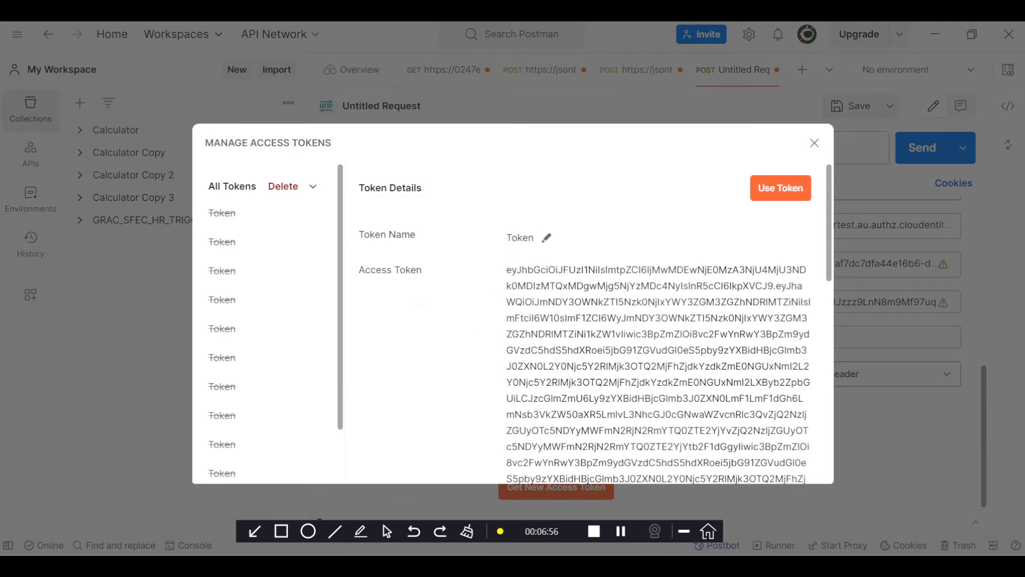
{"action": "scroll", "coordinate": [588, 321], "scroll_direction": "down", "scroll_amount": 5}
{"action": "scroll", "coordinate": [588, 320], "scroll_direction": "up", "scroll_amount": 5}
{"action": "left_click", "coordinate": [814, 143]}
{"action": "scroll", "coordinate": [704, 278], "scroll_direction": "up", "scroll_amount": 7}
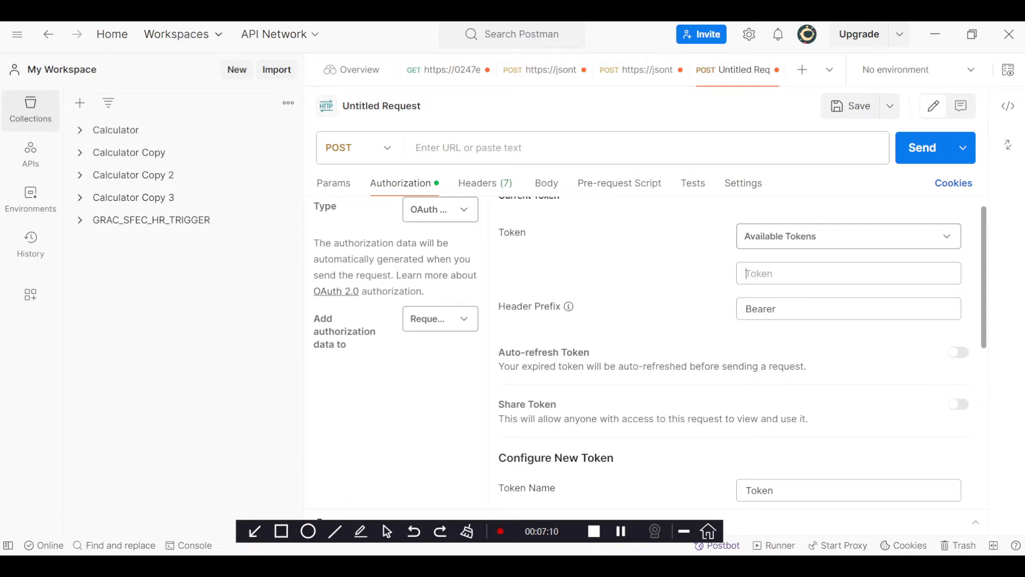
- Request another access token, apply it as the request's current token and check the full token value
{"action": "scroll", "coordinate": [796, 387], "scroll_direction": "down", "scroll_amount": 8}
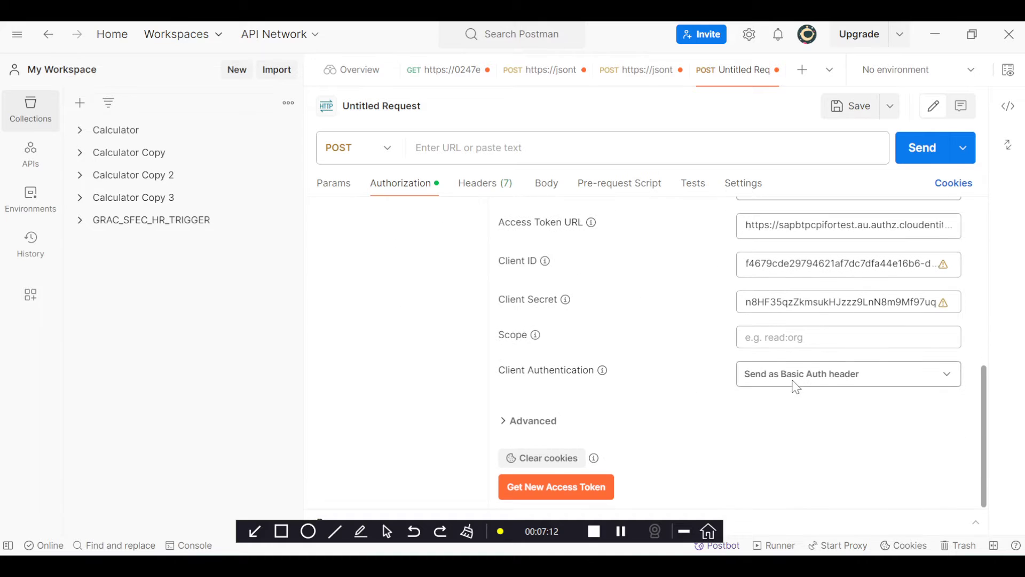
{"action": "left_click", "coordinate": [562, 493]}
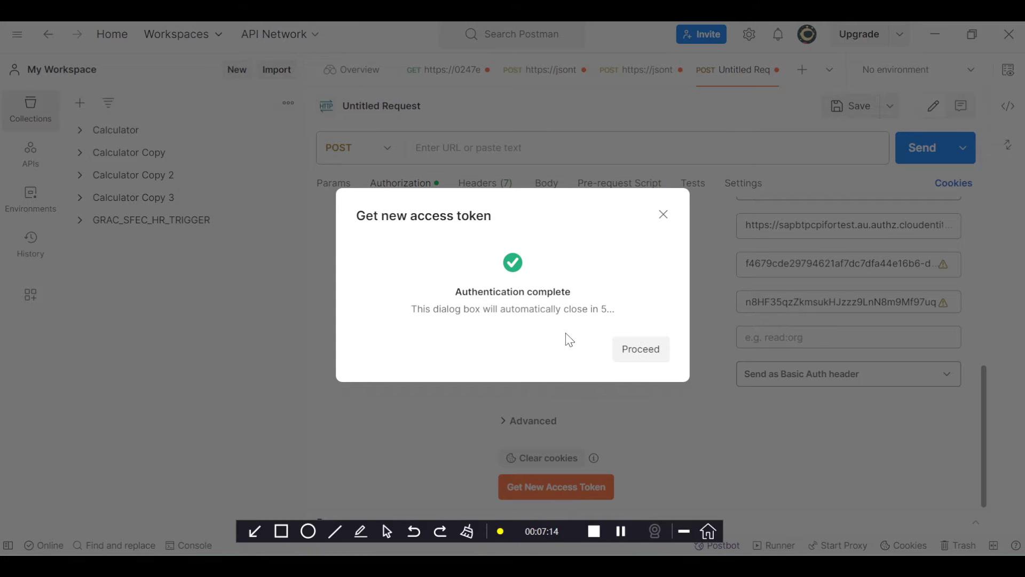
{"action": "left_click", "coordinate": [628, 359]}
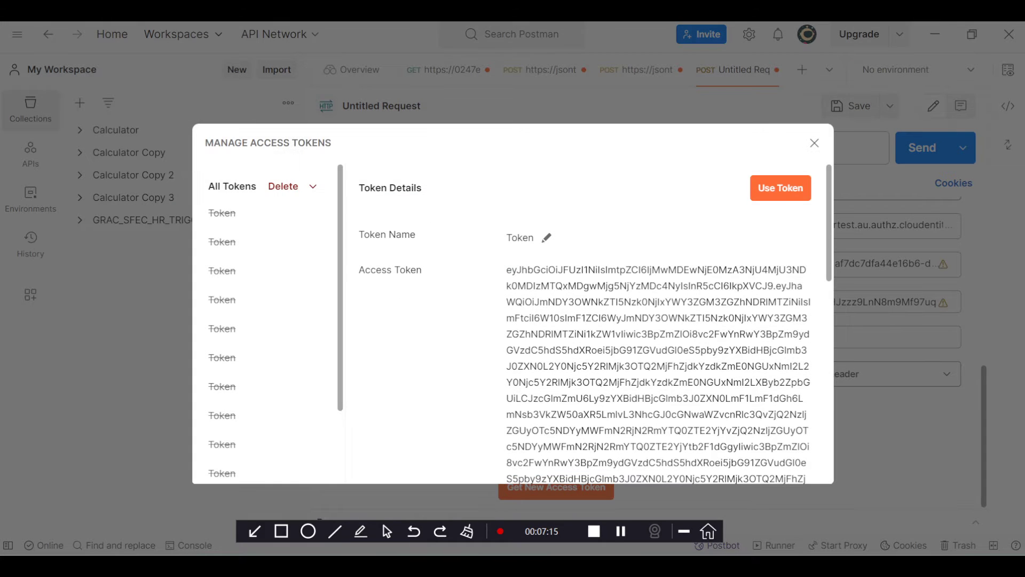
{"action": "left_click", "coordinate": [777, 190]}
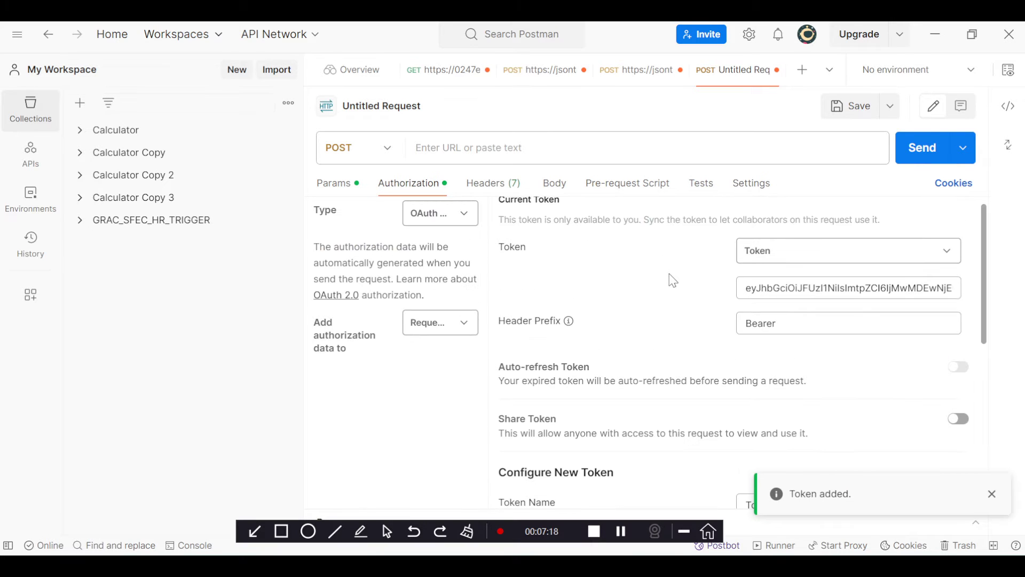
{"action": "left_click", "coordinate": [848, 289]}
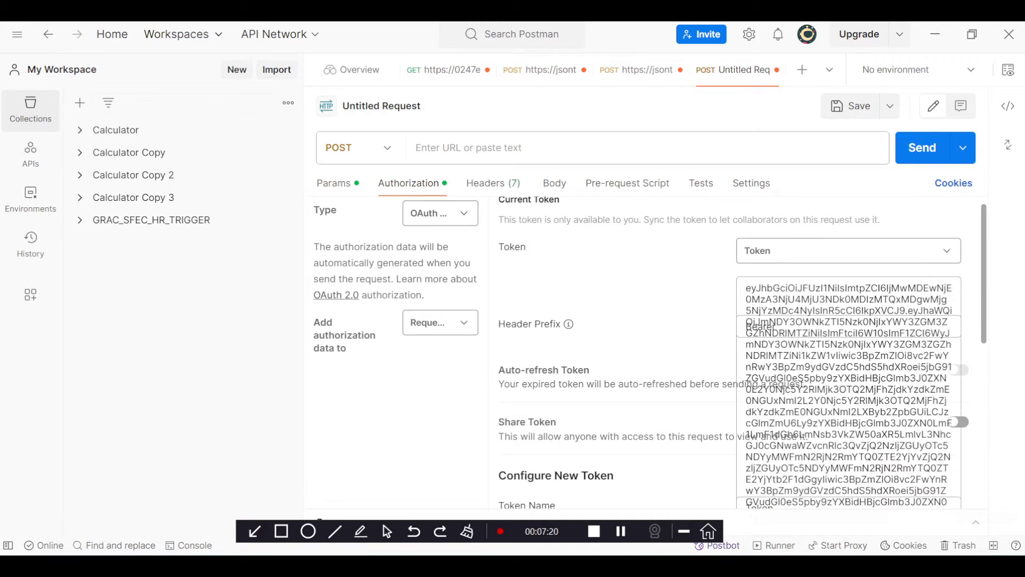
{"action": "left_click", "coordinate": [698, 347]}
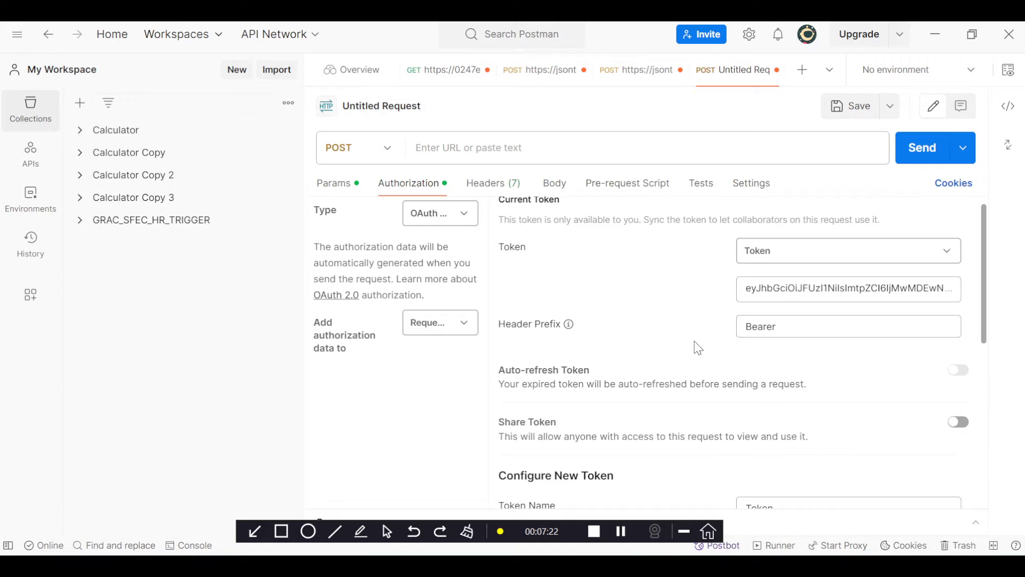
{"action": "scroll", "coordinate": [695, 341], "scroll_direction": "up", "scroll_amount": 1}
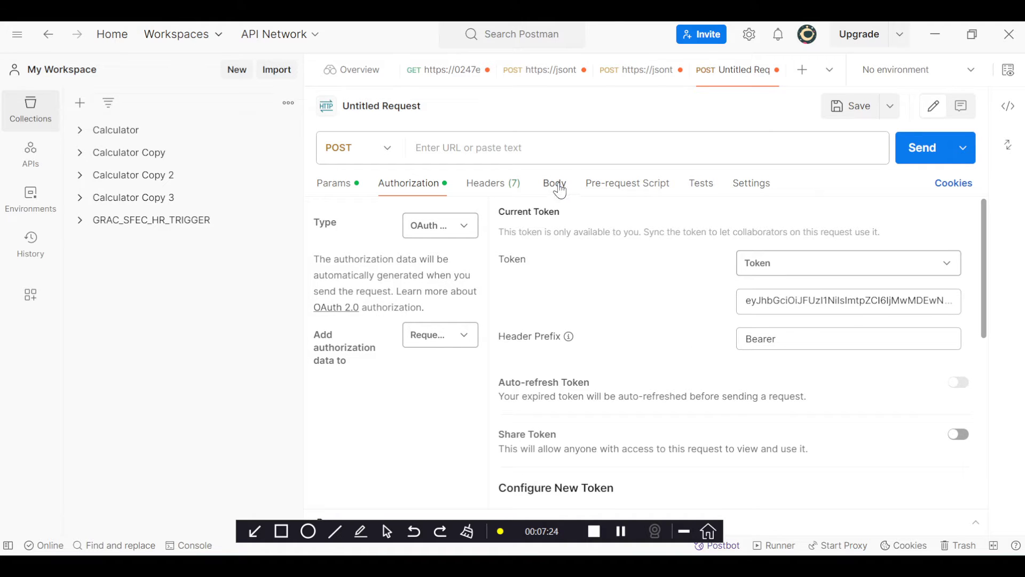
- Show the body settings of the untitled POST request
{"action": "left_click", "coordinate": [555, 149]}
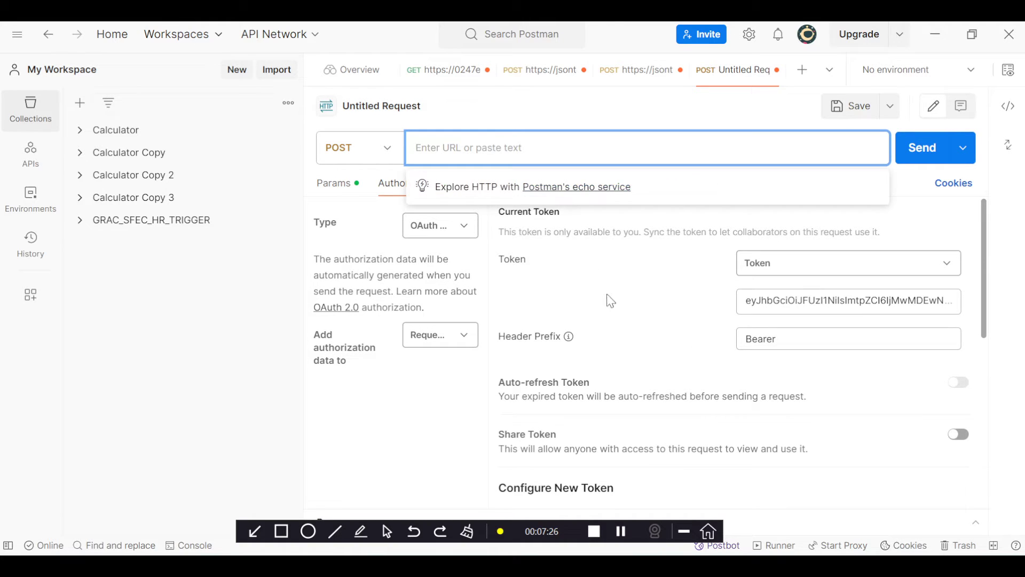
{"action": "left_click", "coordinate": [609, 297]}
{"action": "left_click", "coordinate": [556, 185]}
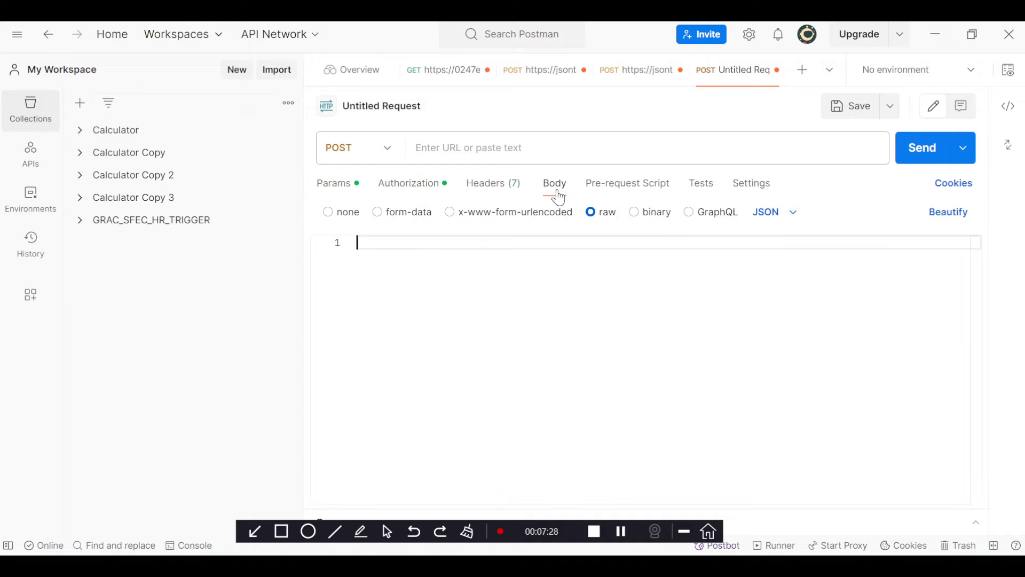
- Switch to Cloudentity, look through the application's endpoint URLs and copy its redirect URI
{"action": "left_click", "coordinate": [503, 147]}
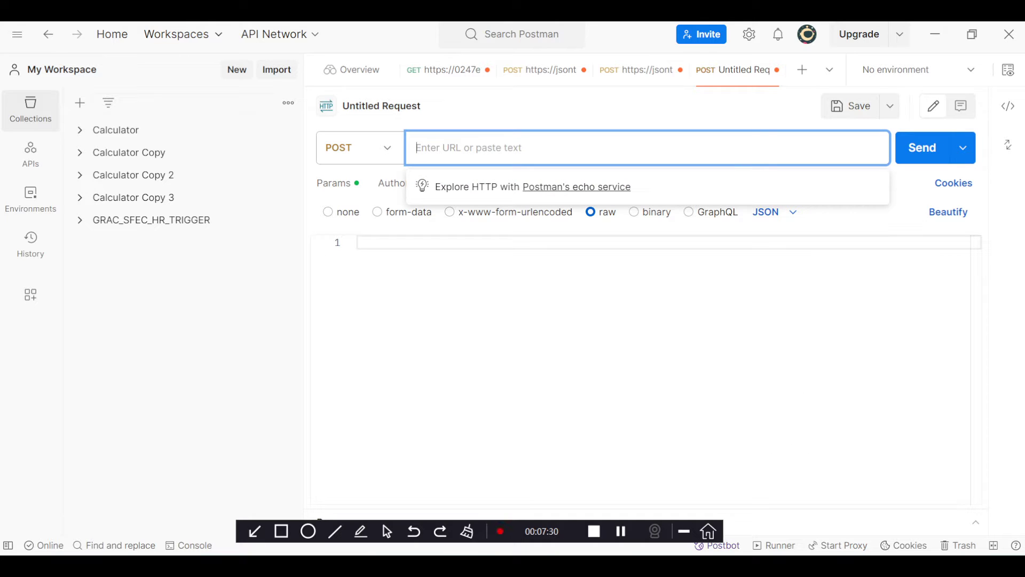
{"action": "key", "text": "alt+Tab"}
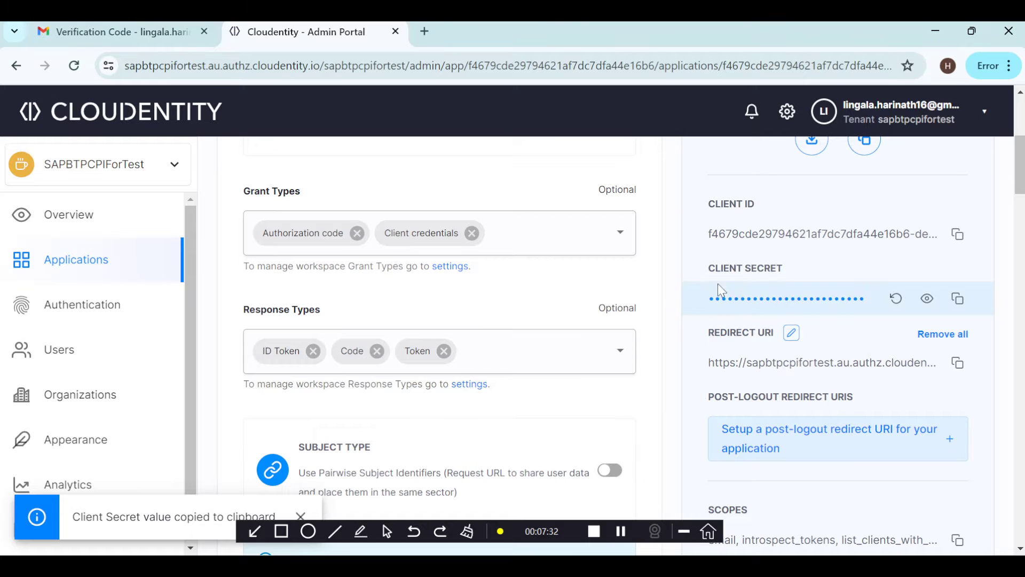
{"action": "scroll", "coordinate": [797, 354], "scroll_direction": "down", "scroll_amount": 7}
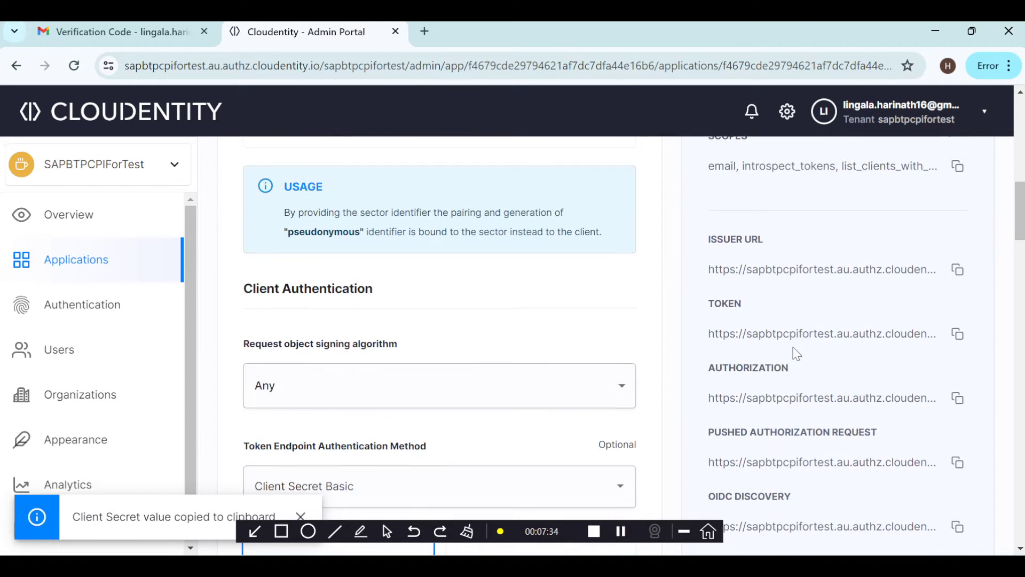
{"action": "scroll", "coordinate": [796, 353], "scroll_direction": "down", "scroll_amount": 2}
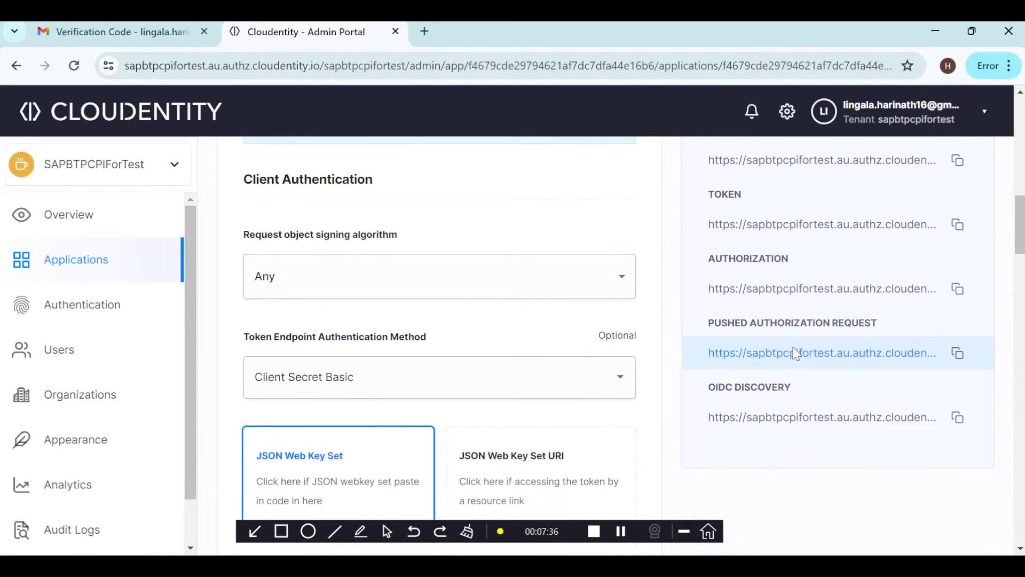
{"action": "scroll", "coordinate": [796, 354], "scroll_direction": "up", "scroll_amount": 3}
{"action": "scroll", "coordinate": [797, 353], "scroll_direction": "up", "scroll_amount": 5}
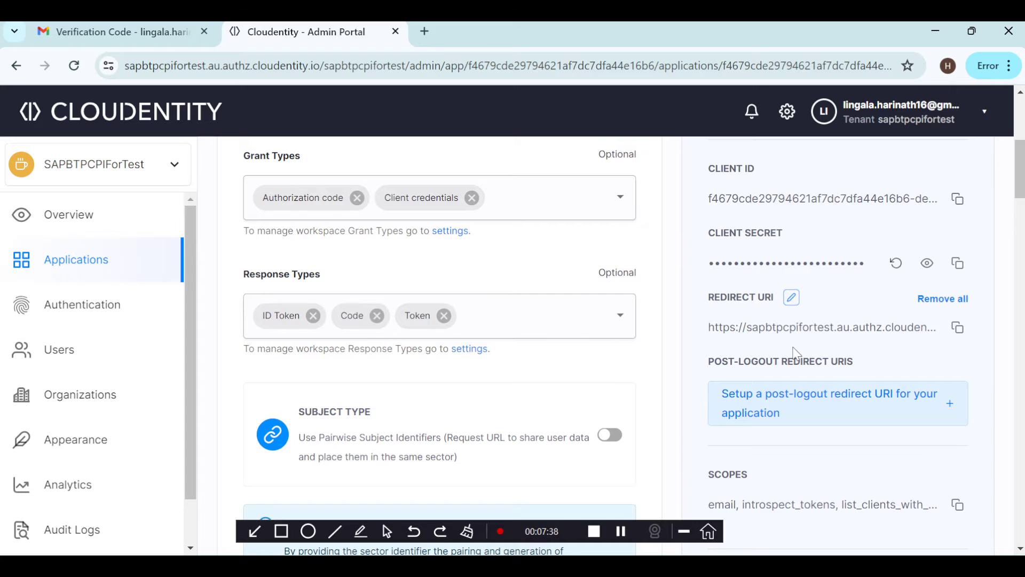
{"action": "scroll", "coordinate": [797, 354], "scroll_direction": "down", "scroll_amount": 5}
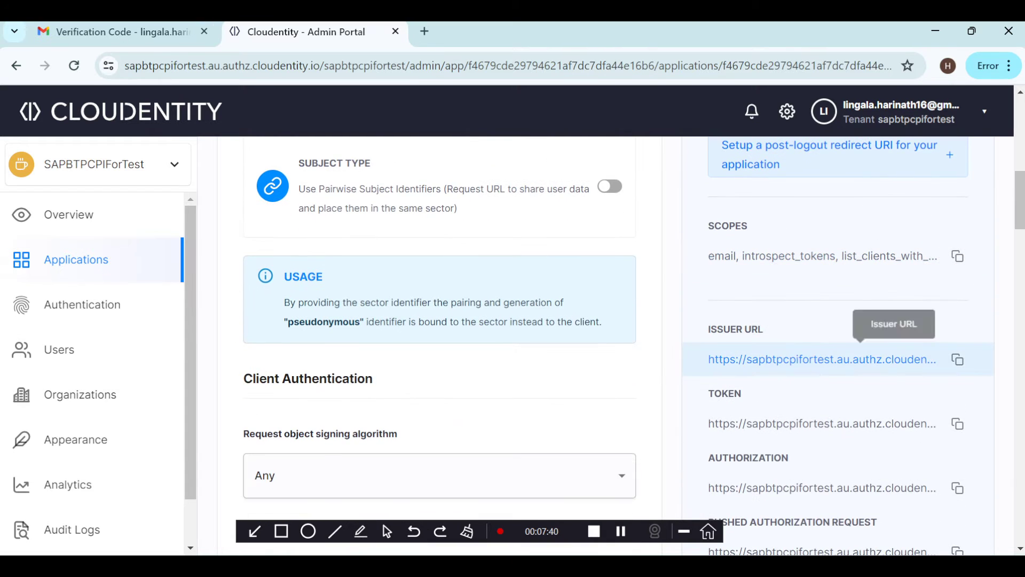
{"action": "scroll", "coordinate": [834, 293], "scroll_direction": "up", "scroll_amount": 3}
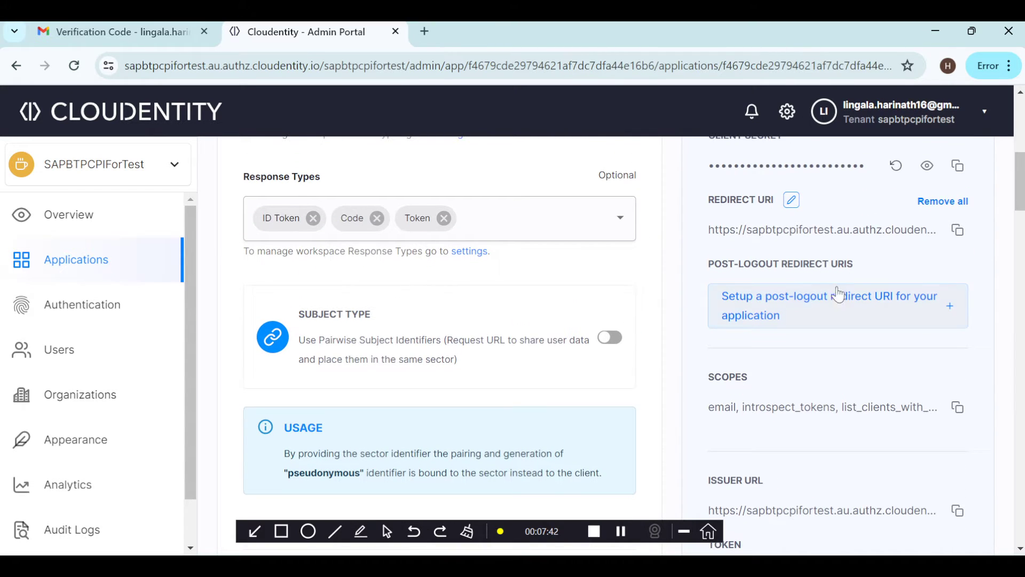
{"action": "left_click", "coordinate": [957, 230]}
- Switch to Postman and paste the copied redirect URI as the POST request's URL
{"action": "key", "text": "alt+Tab"}
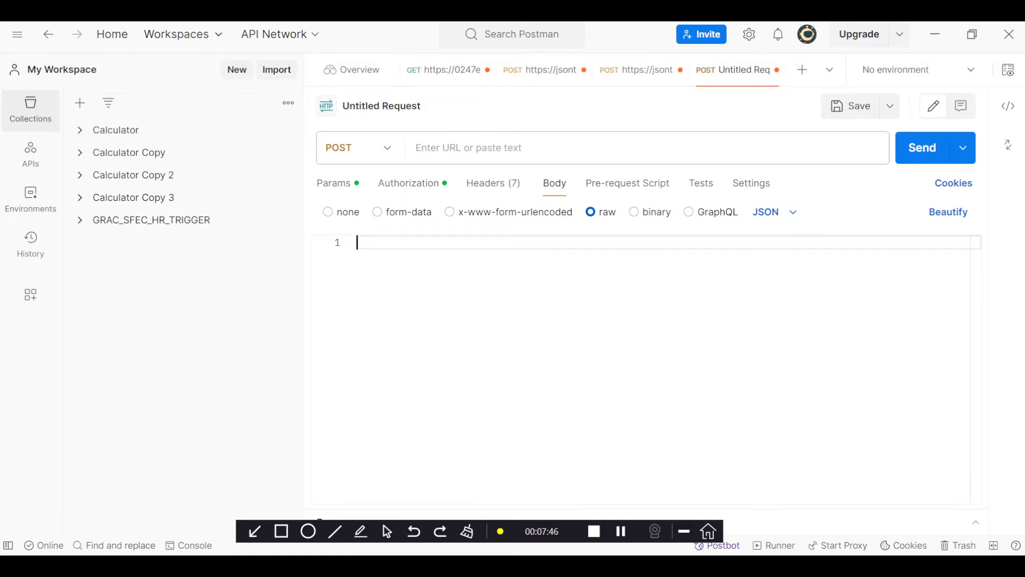
{"action": "left_click", "coordinate": [641, 147]}
{"action": "key", "text": "ctrl+v"}
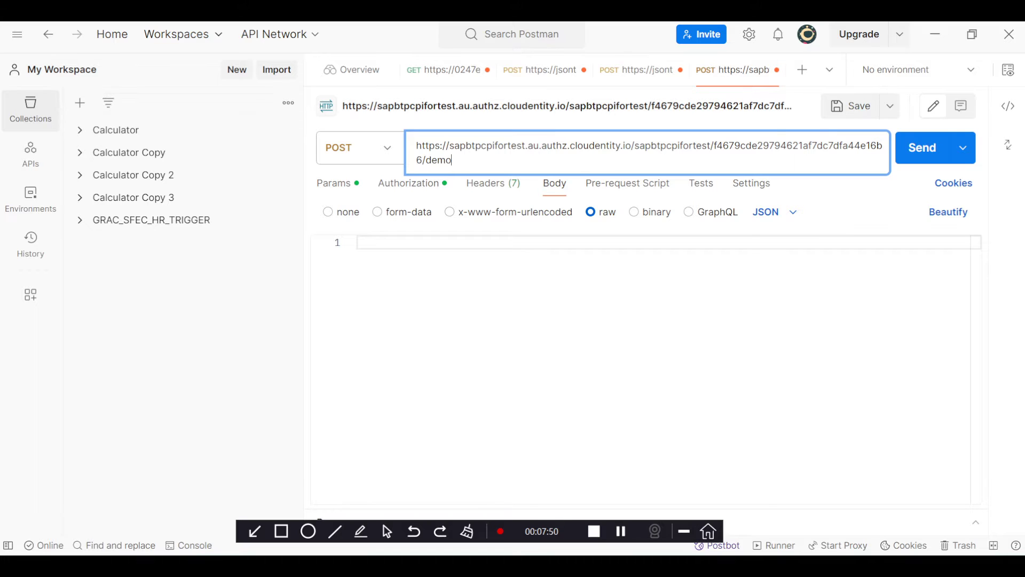
{"action": "left_click", "coordinate": [615, 243]}
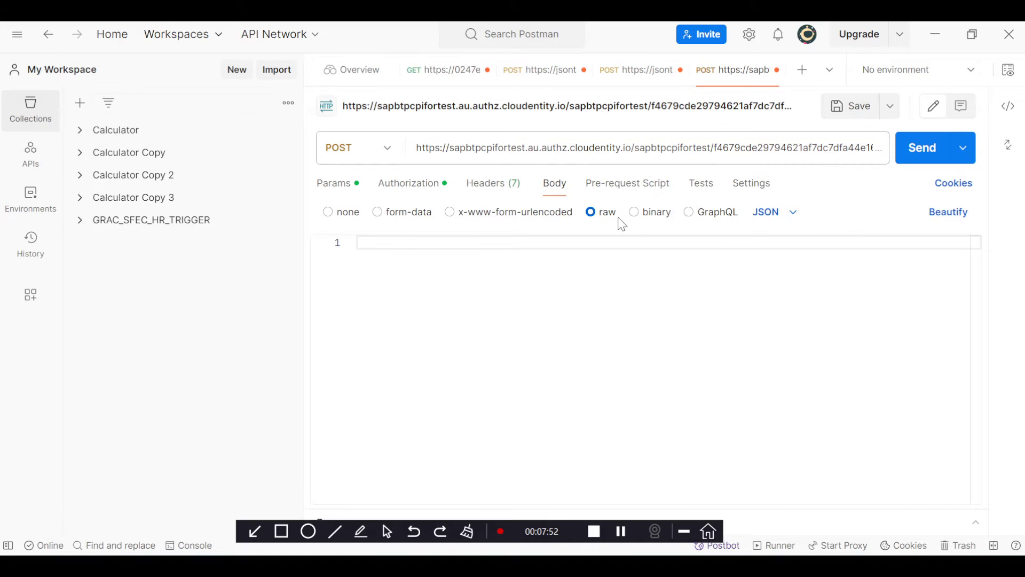
- Copy the entire MaterialMaster JSON payload from Notepad++ and paste it as the raw body of the Postman POST request
{"action": "key", "text": "alt+Tab"}
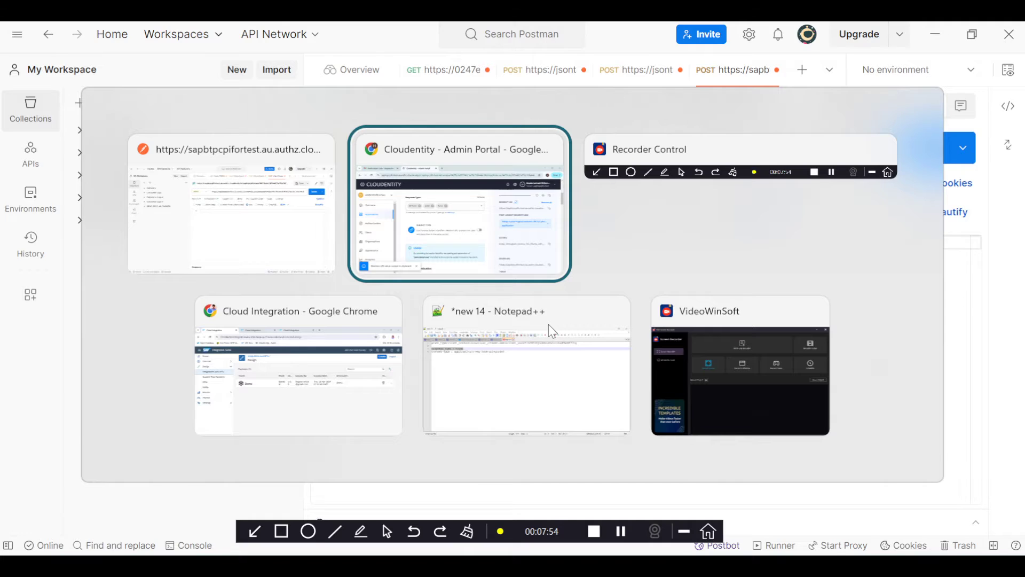
{"action": "key", "text": "Escape"}
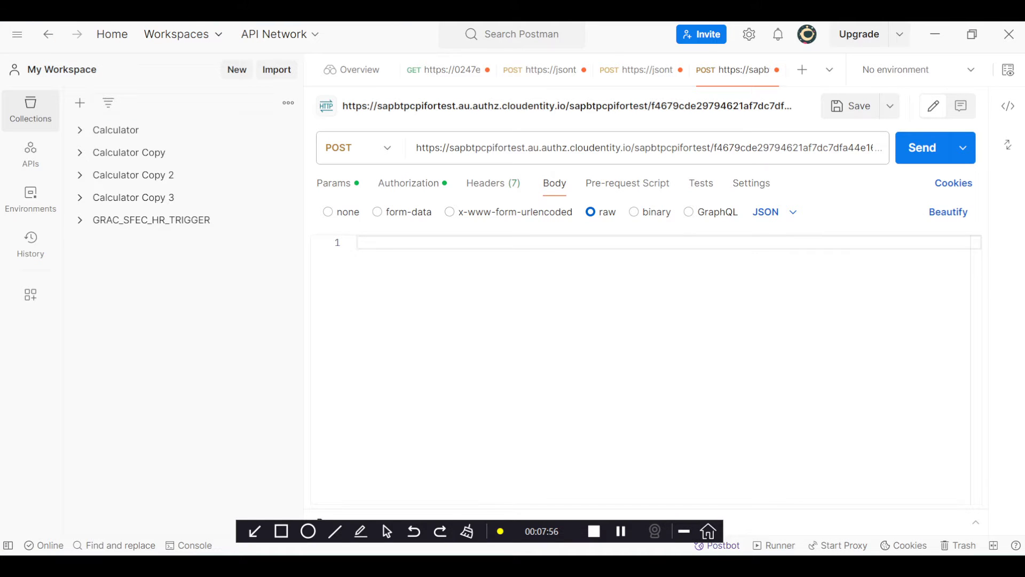
{"action": "key", "text": "alt+Tab"}
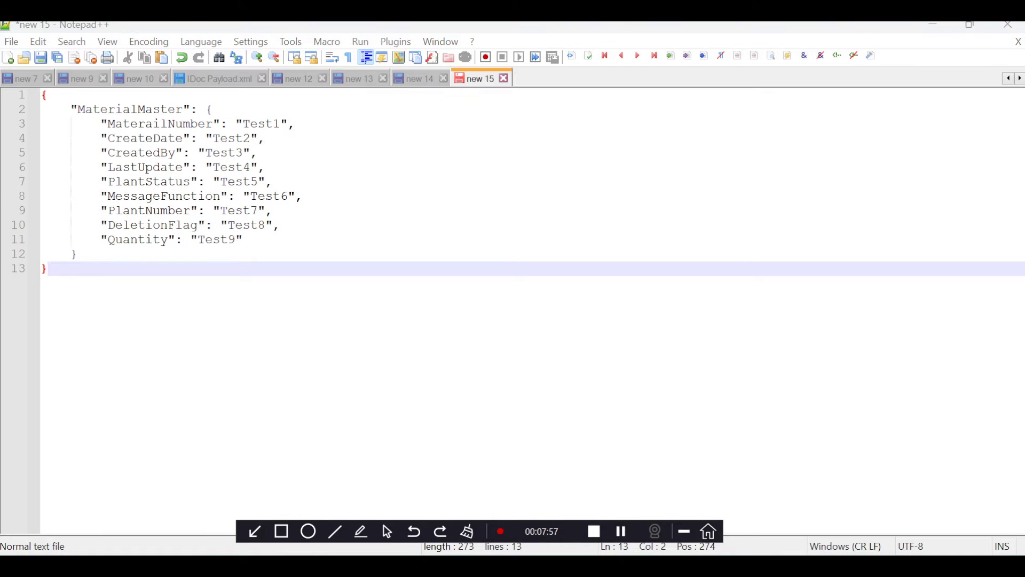
{"action": "key", "text": "ctrl+a"}
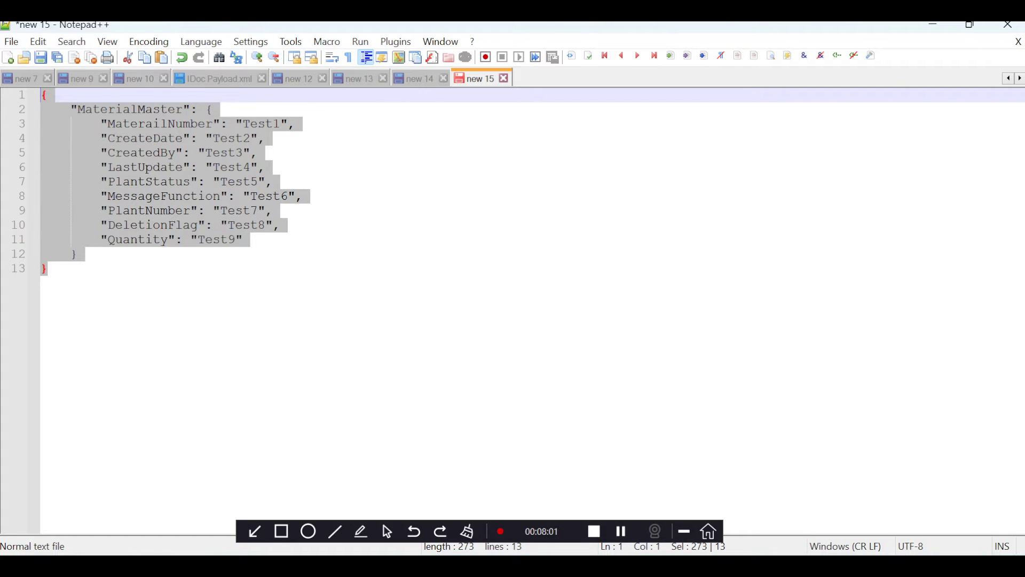
{"action": "key", "text": "alt+Tab"}
{"action": "key", "text": "ctrl+v"}
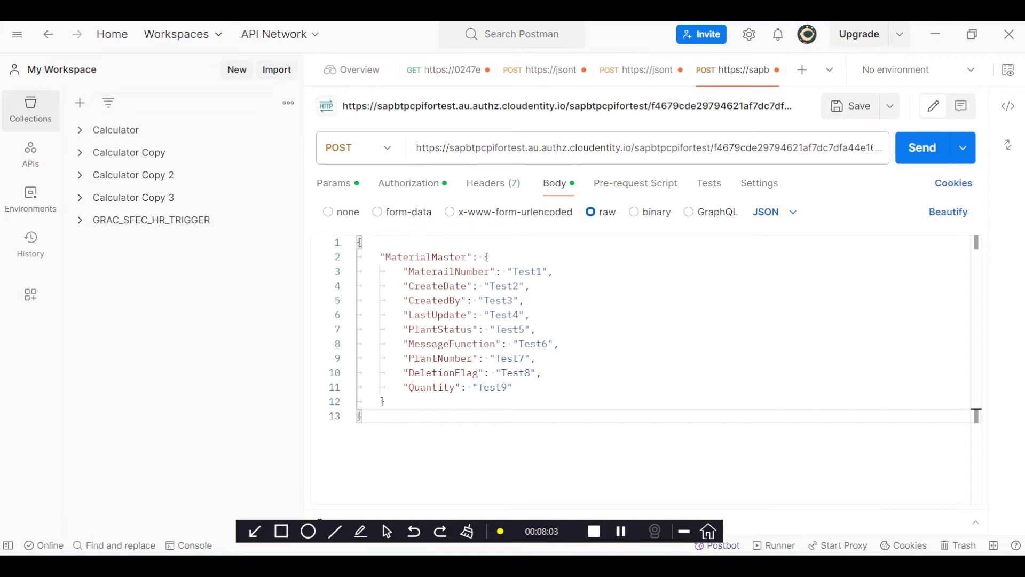
- Check the POST request's OAuth 2.0 authorization settings, return to its JSON body and send the request
{"action": "left_click", "coordinate": [420, 188]}
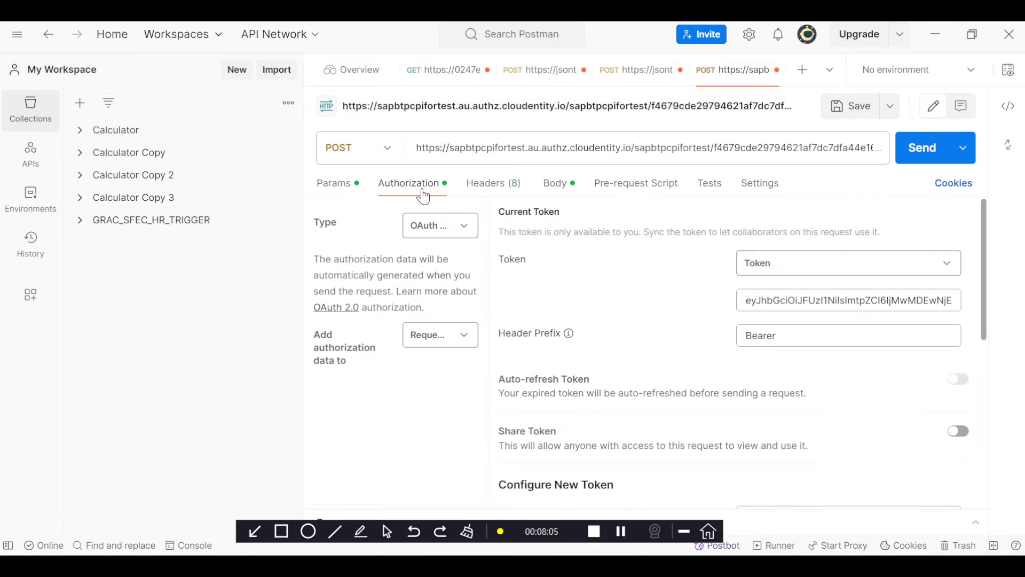
{"action": "scroll", "coordinate": [737, 363], "scroll_direction": "down", "scroll_amount": 4}
{"action": "scroll", "coordinate": [737, 363], "scroll_direction": "up", "scroll_amount": 2}
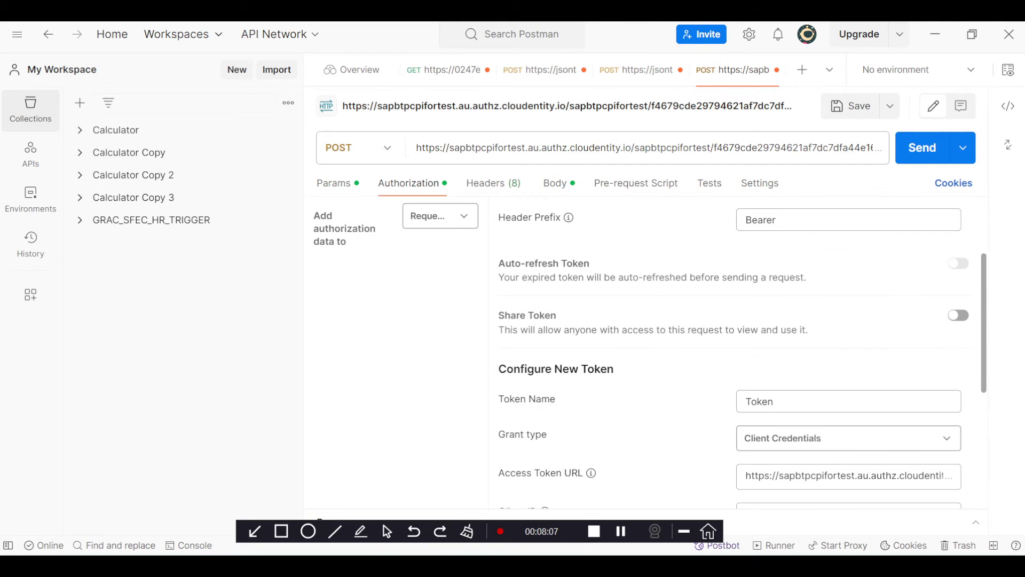
{"action": "left_click", "coordinate": [561, 188]}
{"action": "left_click", "coordinate": [924, 150]}
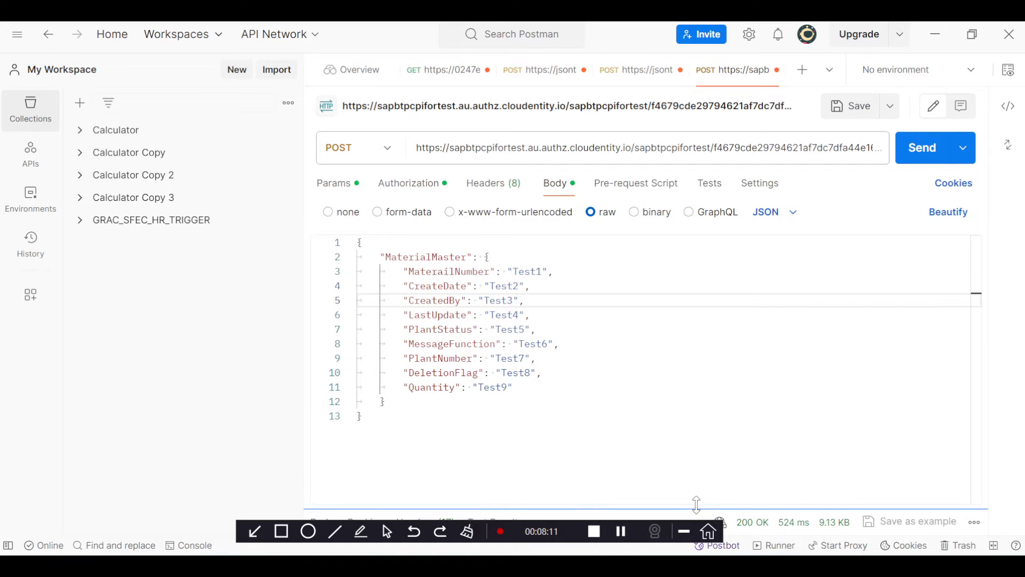
- Enlarge the response area, examine the status and response body of the POST request, and shrink the area again
{"action": "left_click_drag", "start_coordinate": [696, 505], "coordinate": [682, 392]}
{"action": "mouse_move", "coordinate": [765, 420]}
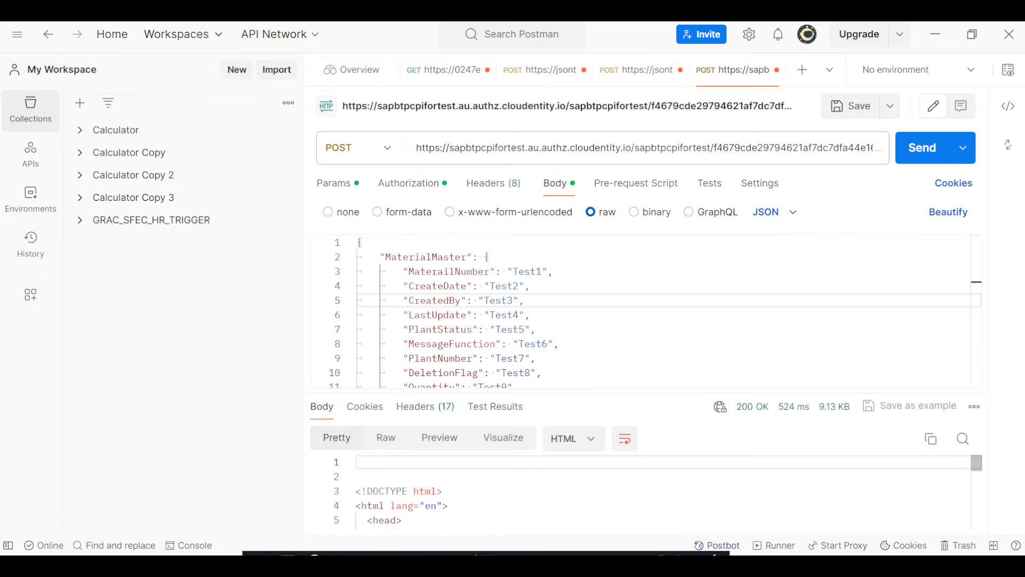
{"action": "scroll", "coordinate": [641, 491], "scroll_direction": "down", "scroll_amount": 10}
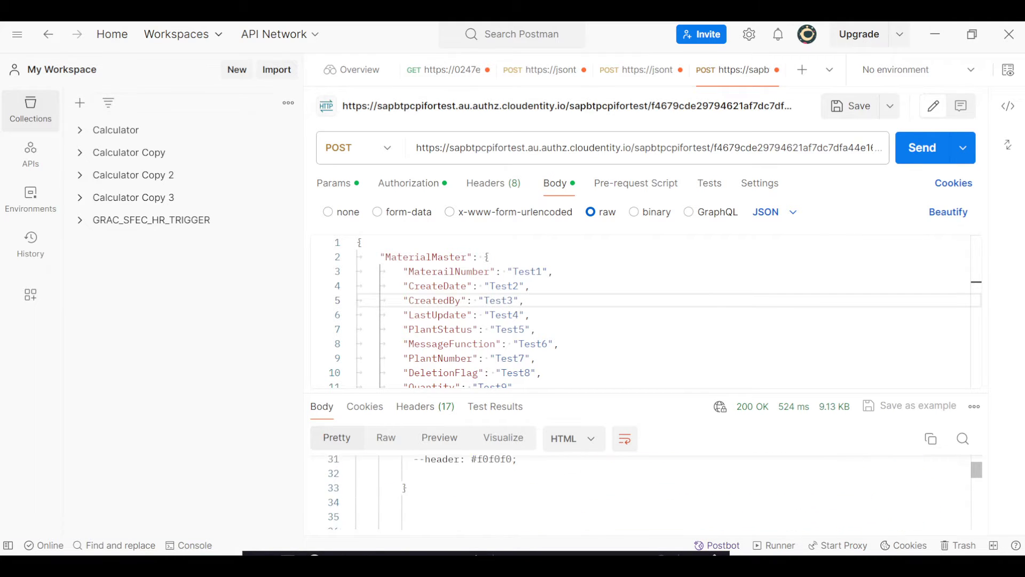
{"action": "scroll", "coordinate": [641, 492], "scroll_direction": "down", "scroll_amount": 5}
{"action": "scroll", "coordinate": [640, 491], "scroll_direction": "up", "scroll_amount": 3}
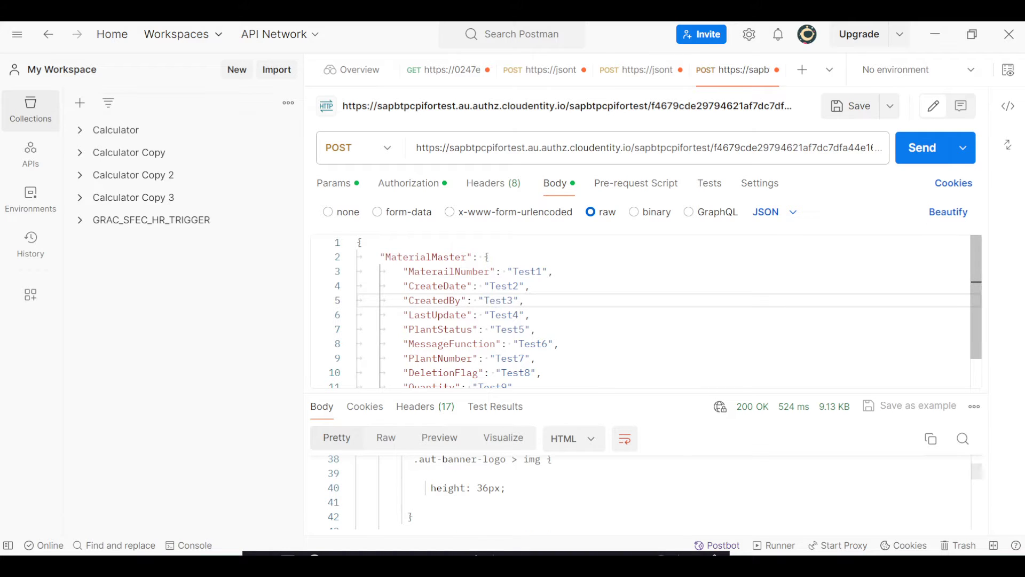
{"action": "left_click_drag", "start_coordinate": [604, 393], "coordinate": [603, 400]}
{"action": "scroll", "coordinate": [641, 497], "scroll_direction": "down", "scroll_amount": 4}
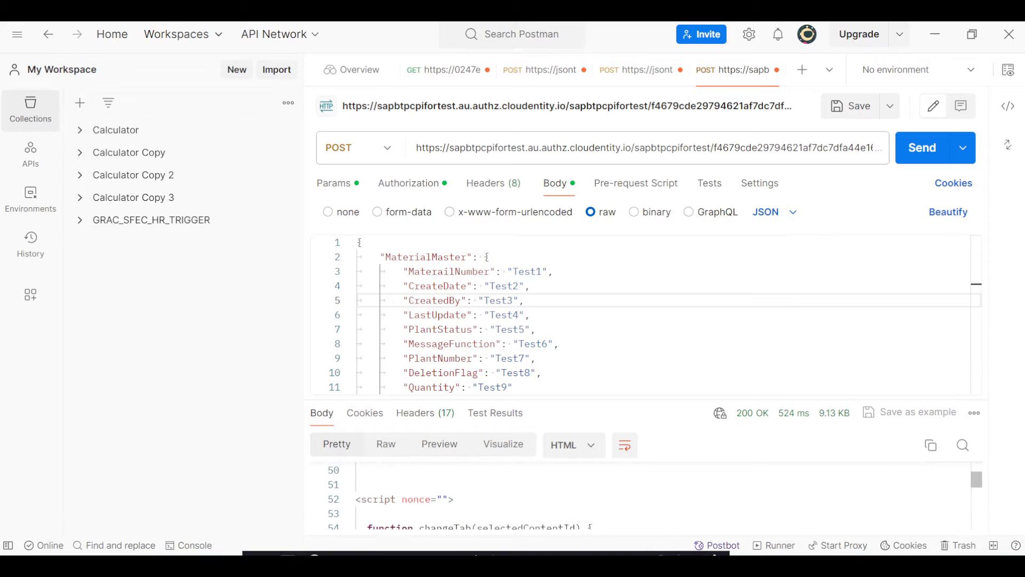
{"action": "scroll", "coordinate": [641, 497], "scroll_direction": "down", "scroll_amount": 1}
{"action": "left_click_drag", "start_coordinate": [614, 396], "coordinate": [609, 308]}
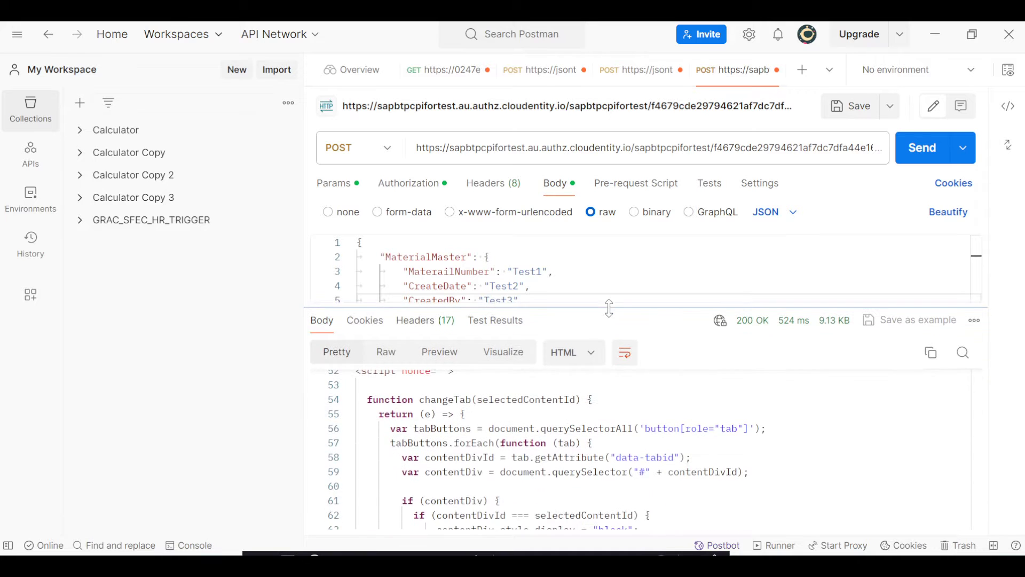
{"action": "scroll", "coordinate": [641, 454], "scroll_direction": "down", "scroll_amount": 7}
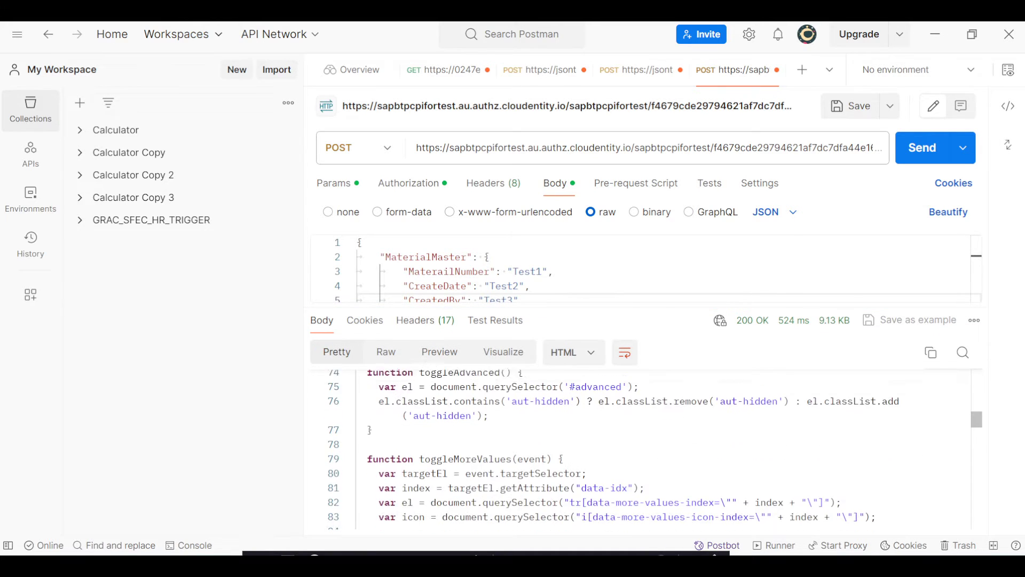
{"action": "scroll", "coordinate": [641, 454], "scroll_direction": "up", "scroll_amount": 12}
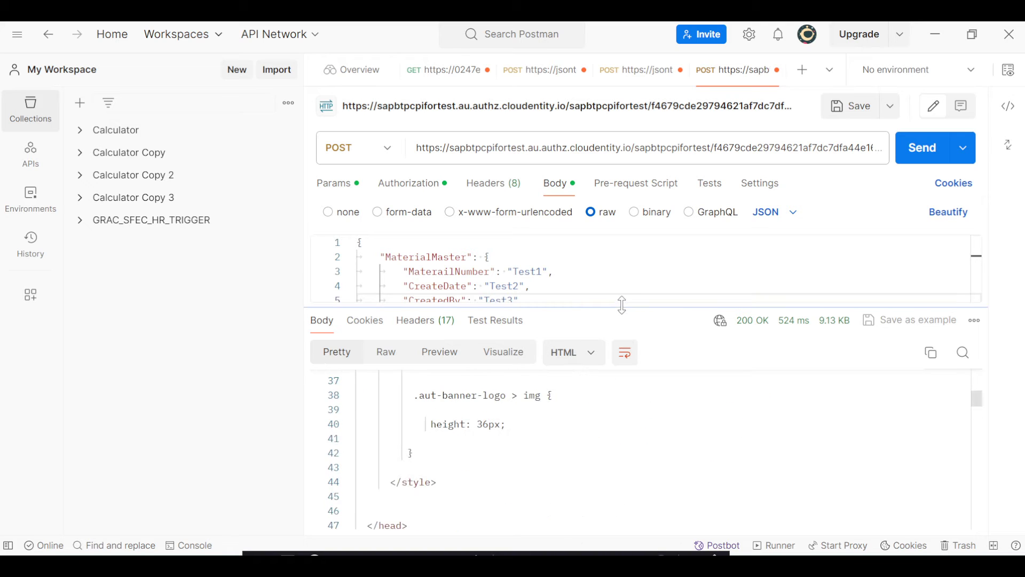
{"action": "left_click_drag", "start_coordinate": [618, 311], "coordinate": [606, 471]}
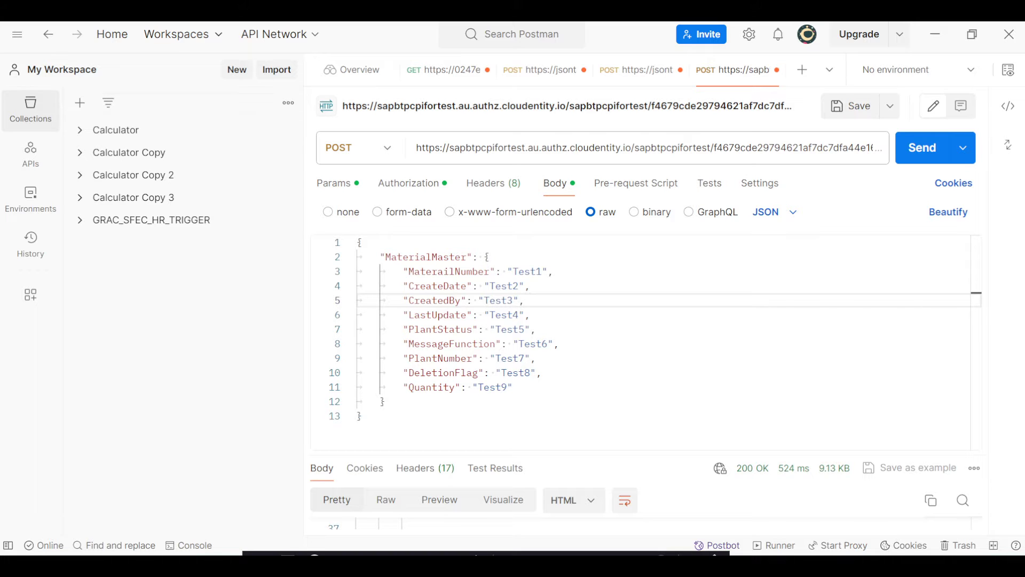
- Review the POST request's current token, new-token configuration and JSON body once more
{"action": "left_click", "coordinate": [419, 187]}
{"action": "scroll", "coordinate": [601, 363], "scroll_direction": "up", "scroll_amount": 3}
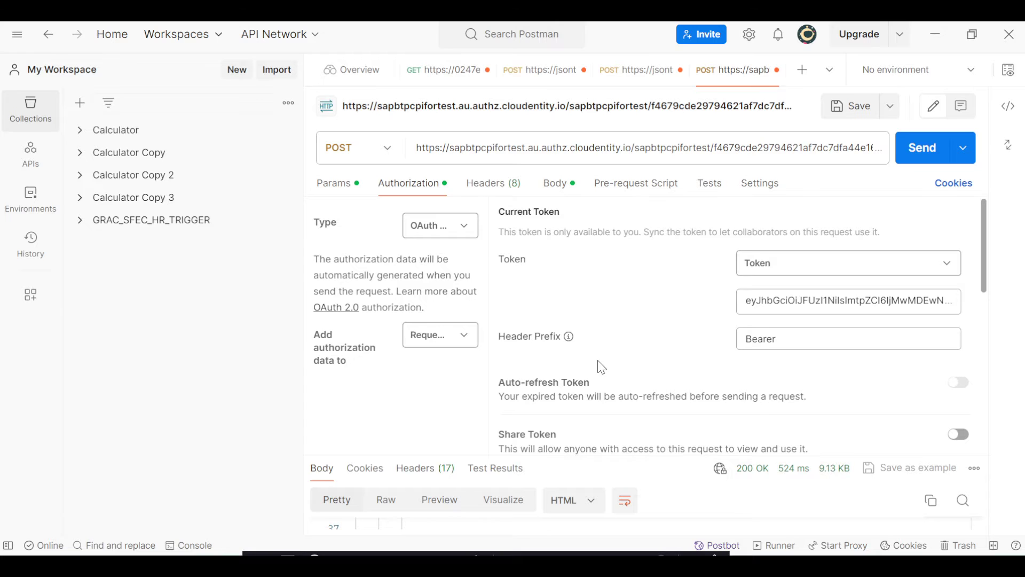
{"action": "scroll", "coordinate": [601, 366], "scroll_direction": "down", "scroll_amount": 10}
{"action": "scroll", "coordinate": [601, 367], "scroll_direction": "up", "scroll_amount": 8}
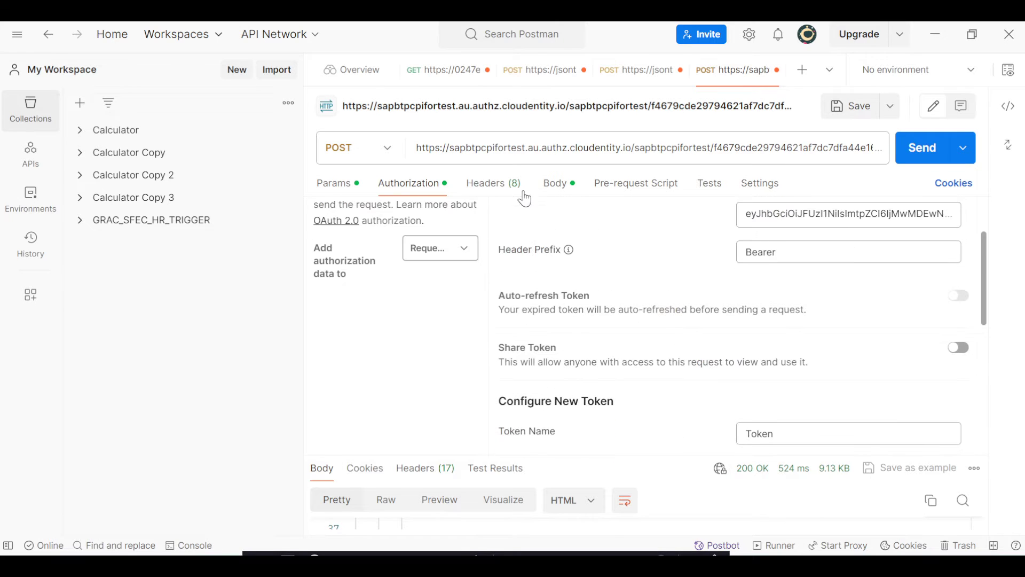
{"action": "left_click", "coordinate": [551, 189]}
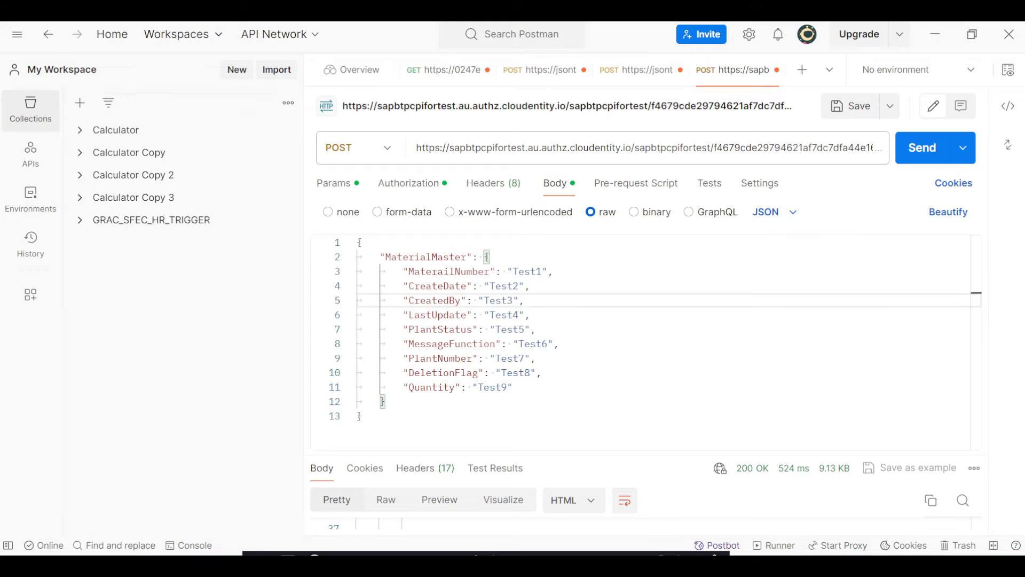
{"action": "left_click", "coordinate": [382, 184]}
{"action": "scroll", "coordinate": [699, 351], "scroll_direction": "down", "scroll_amount": 2}
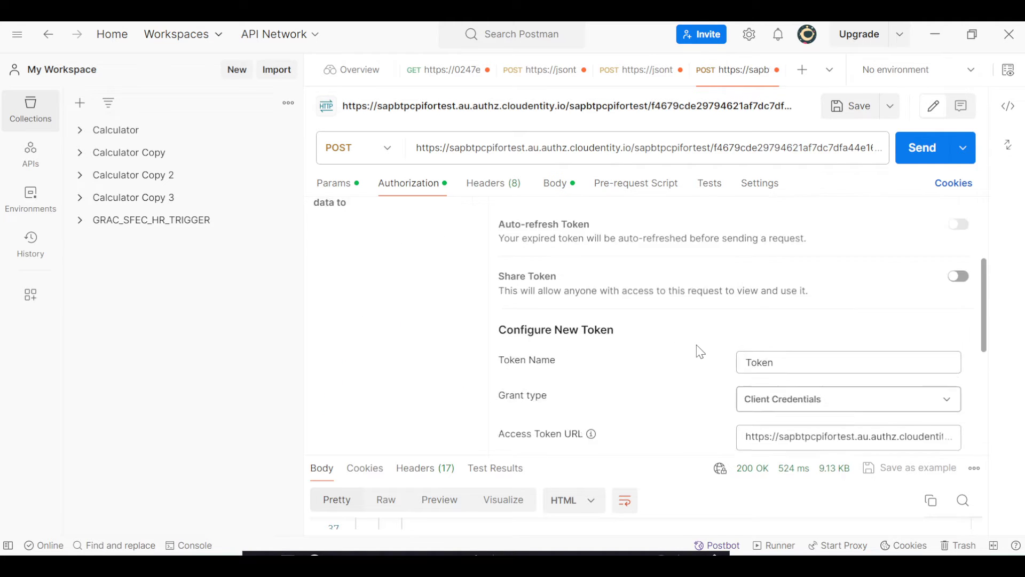
{"action": "scroll", "coordinate": [700, 351], "scroll_direction": "down", "scroll_amount": 5}
{"action": "scroll", "coordinate": [700, 351], "scroll_direction": "up", "scroll_amount": 5}
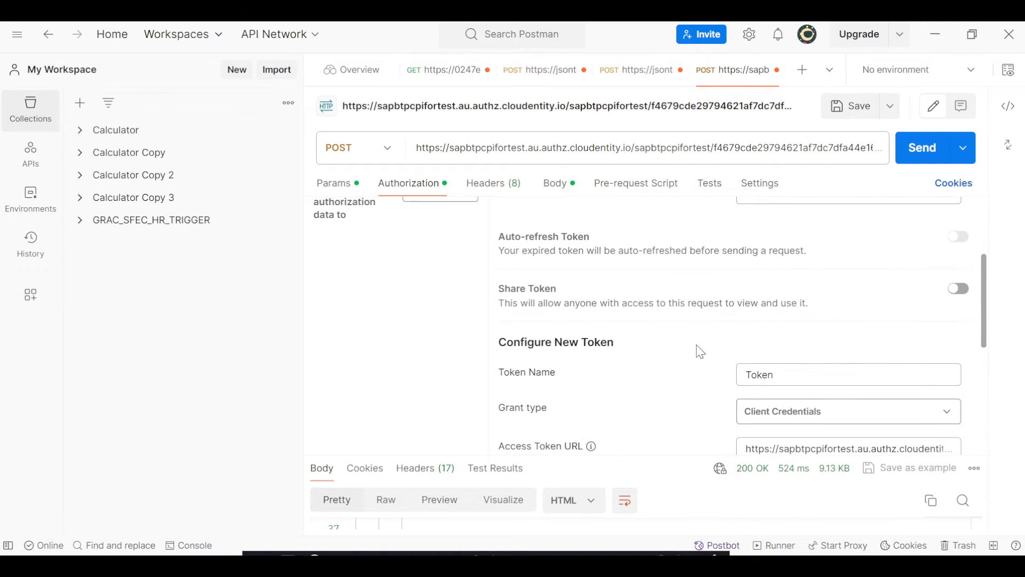
{"action": "scroll", "coordinate": [699, 351], "scroll_direction": "up", "scroll_amount": 3}
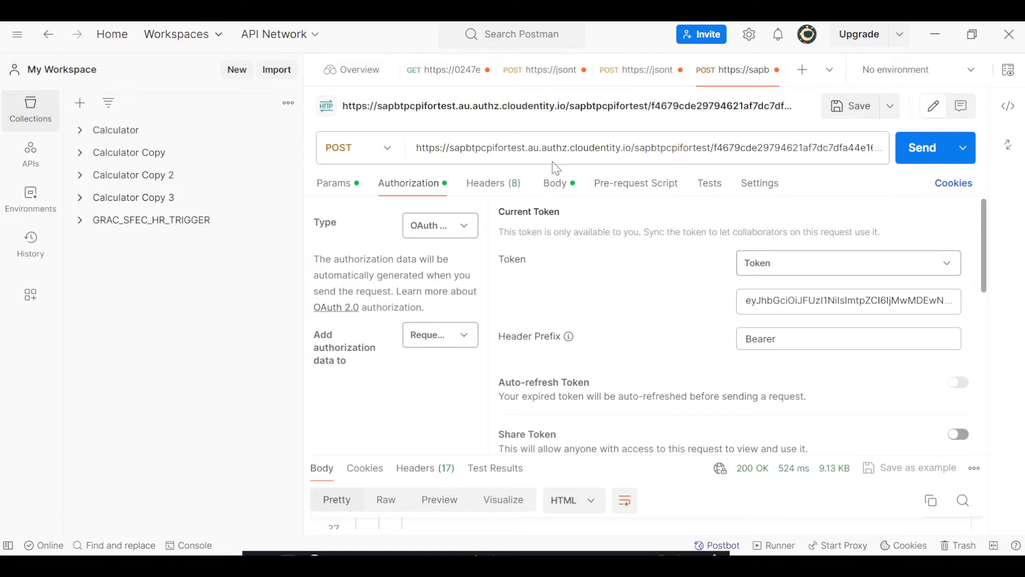
{"action": "left_click", "coordinate": [555, 183]}
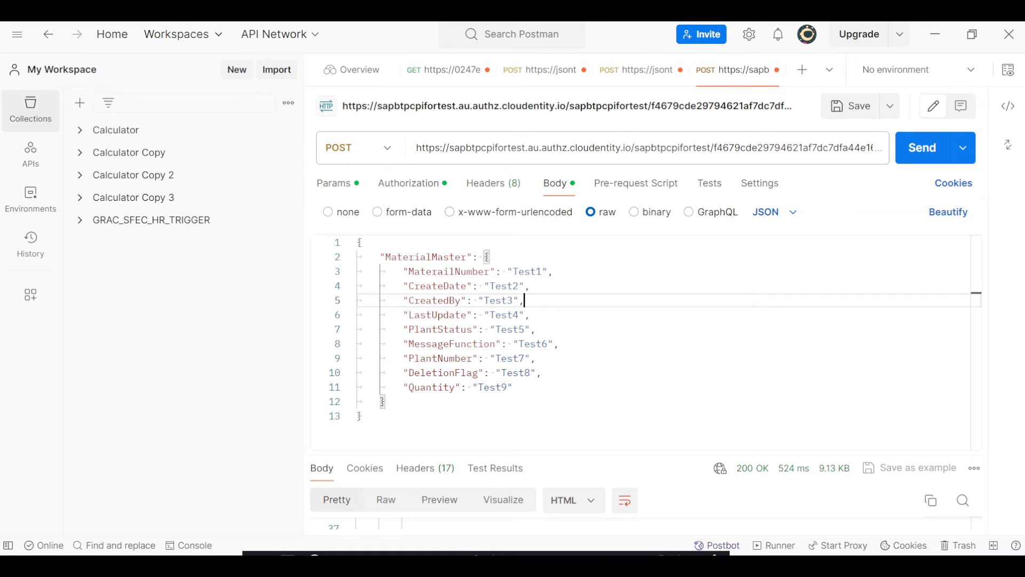
- Switch to SAP Integration Suite in Chrome, showing the Design page with the integration packages
{"action": "left_click", "coordinate": [663, 520]}
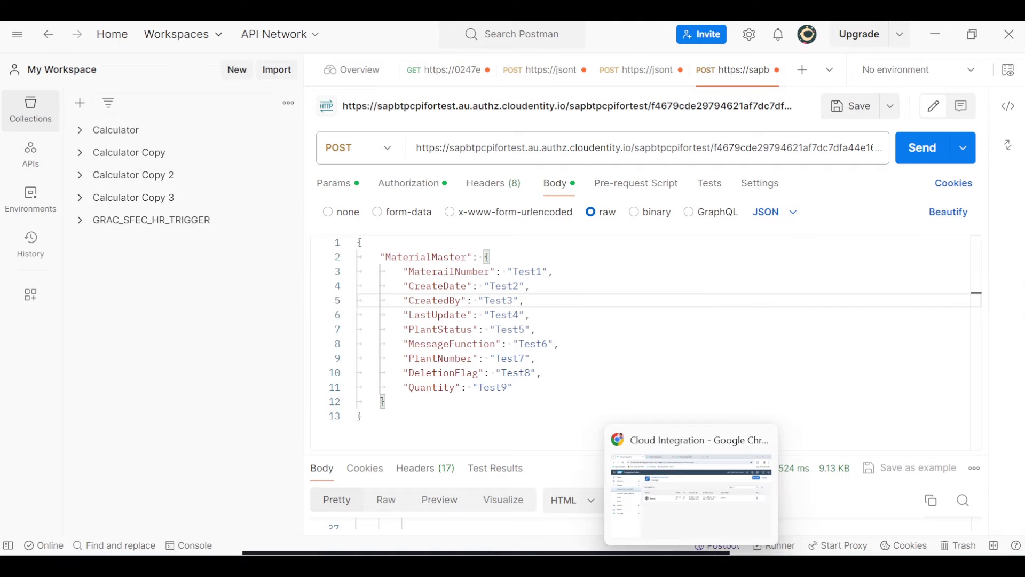
{"action": "left_click", "coordinate": [692, 497]}
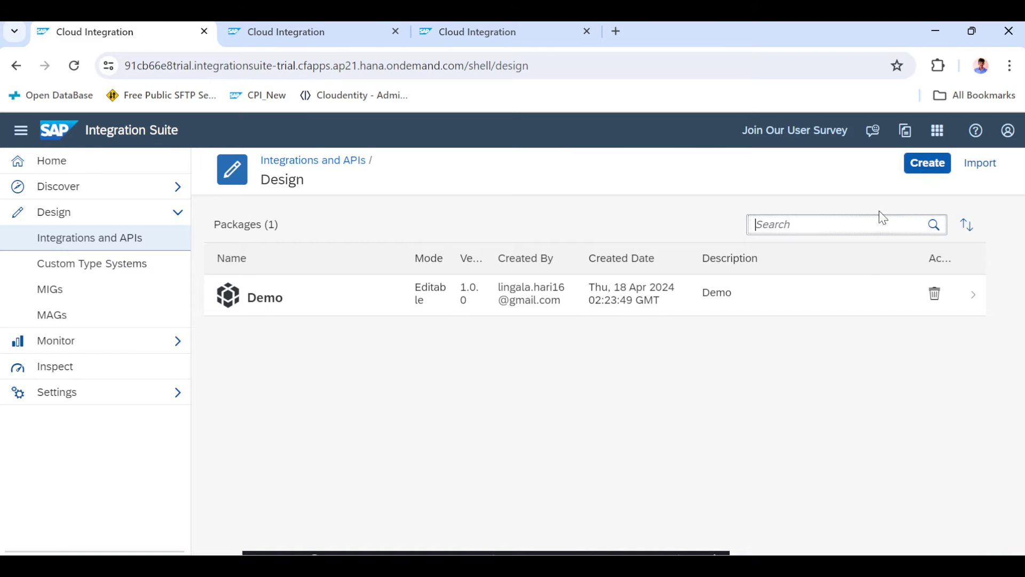
{"action": "key", "text": "alt+Tab"}
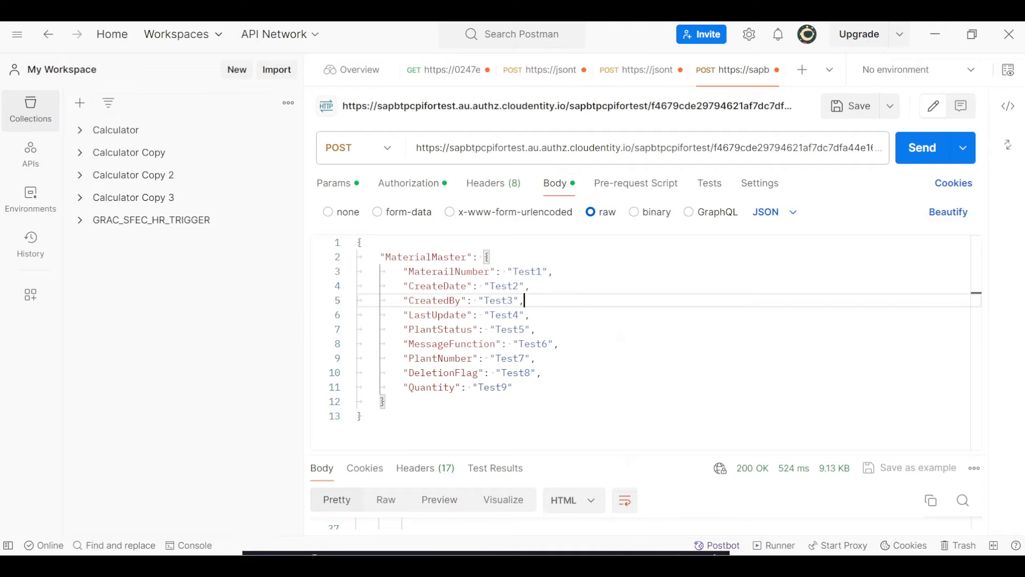
{"action": "key", "text": "alt+Tab"}
{"action": "key", "text": "alt+Tab"}
{"action": "key", "text": "Escape"}
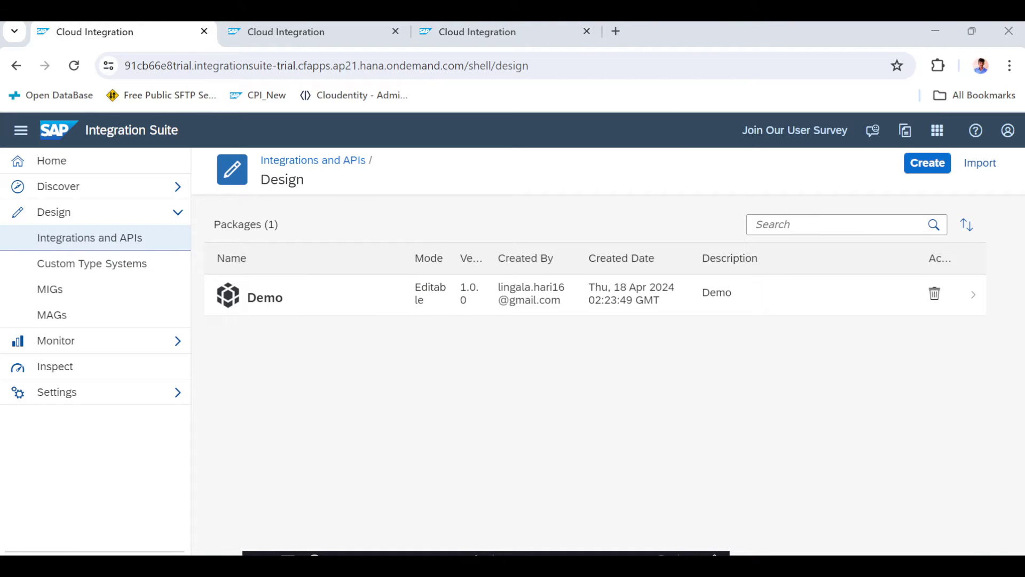
- Start a new integration package and name it REST_API_Demo
{"action": "left_click", "coordinate": [940, 163]}
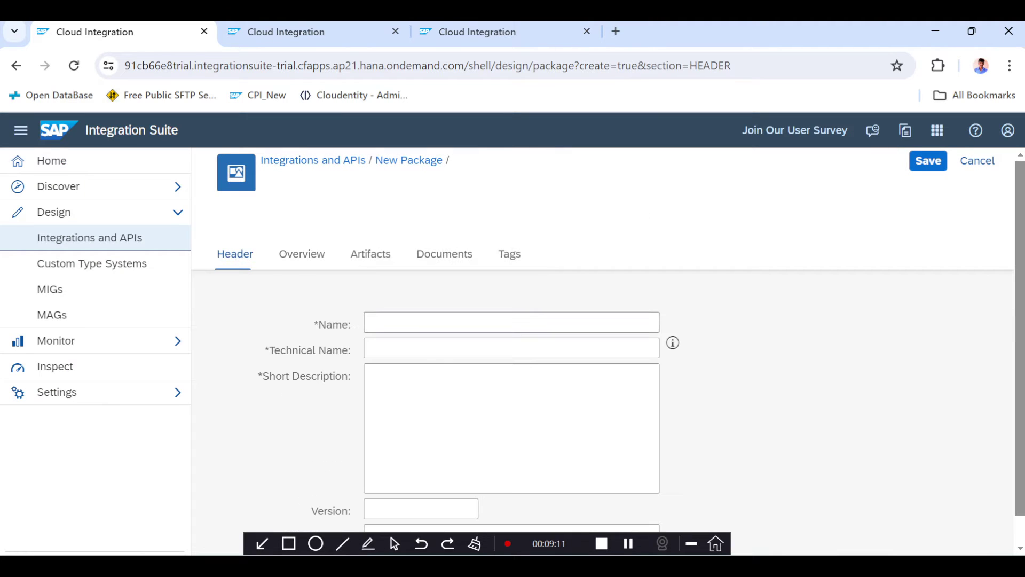
{"action": "type", "text": "REST"}
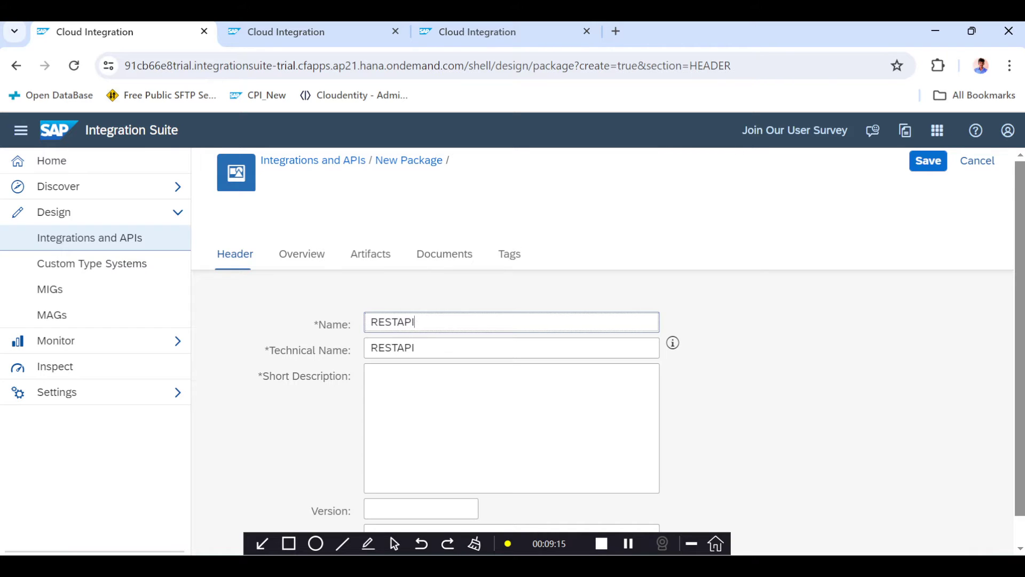
{"action": "type", "text": "API"}
{"action": "key", "text": "BackSpace"}
{"action": "key", "text": "BackSpace"}
{"action": "type", "text": "Demo"}
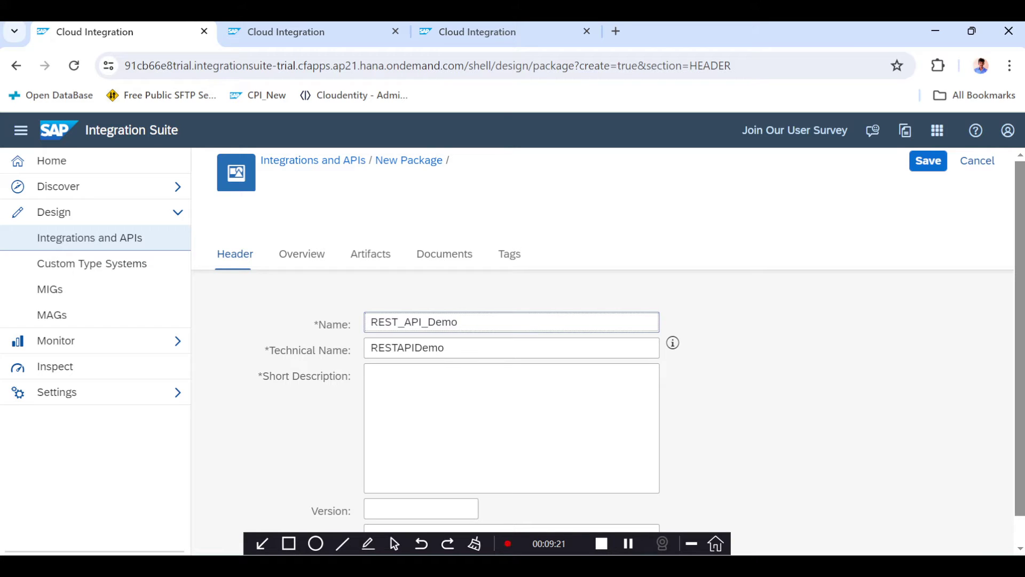
- Copy the package name REST_API_Demo into the short description and save the package
{"action": "scroll", "coordinate": [450, 342], "scroll_direction": "down", "scroll_amount": 1}
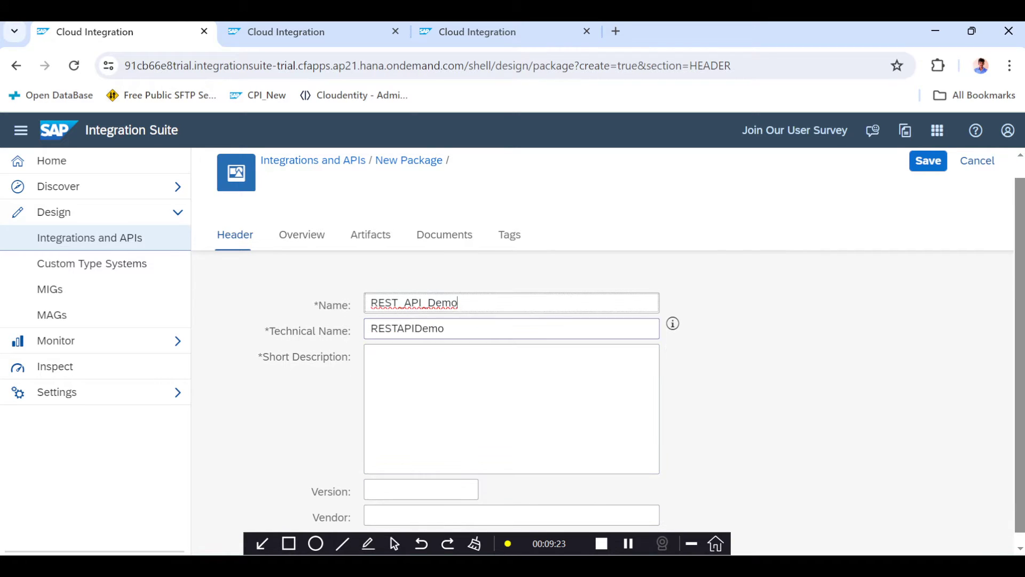
{"action": "key", "text": "ctrl+a"}
{"action": "key", "text": "ctrl+c"}
{"action": "key", "text": "Tab"}
{"action": "key", "text": "Tab"}
{"action": "key", "text": "ctrl+v"}
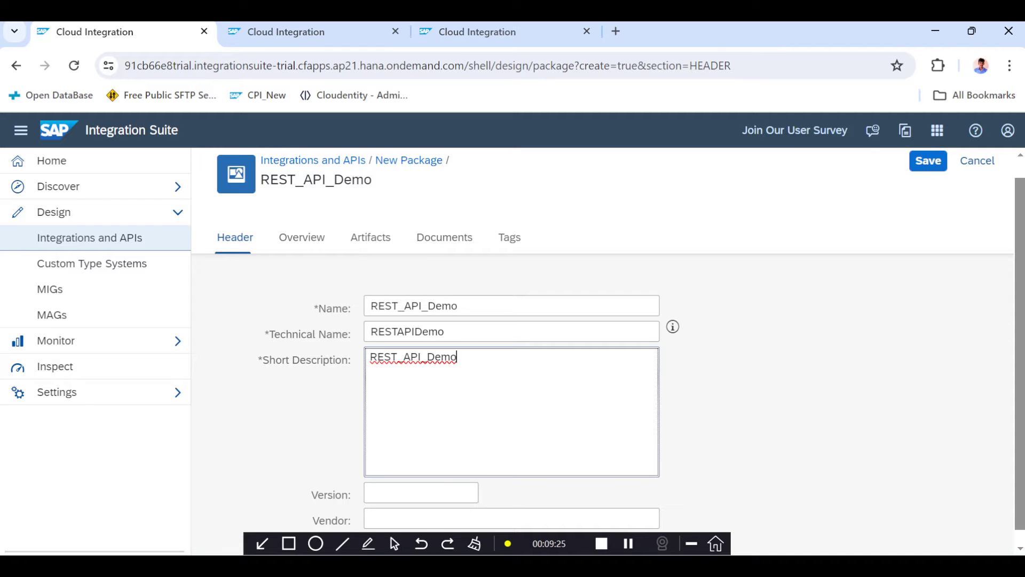
{"action": "left_click", "coordinate": [922, 170]}
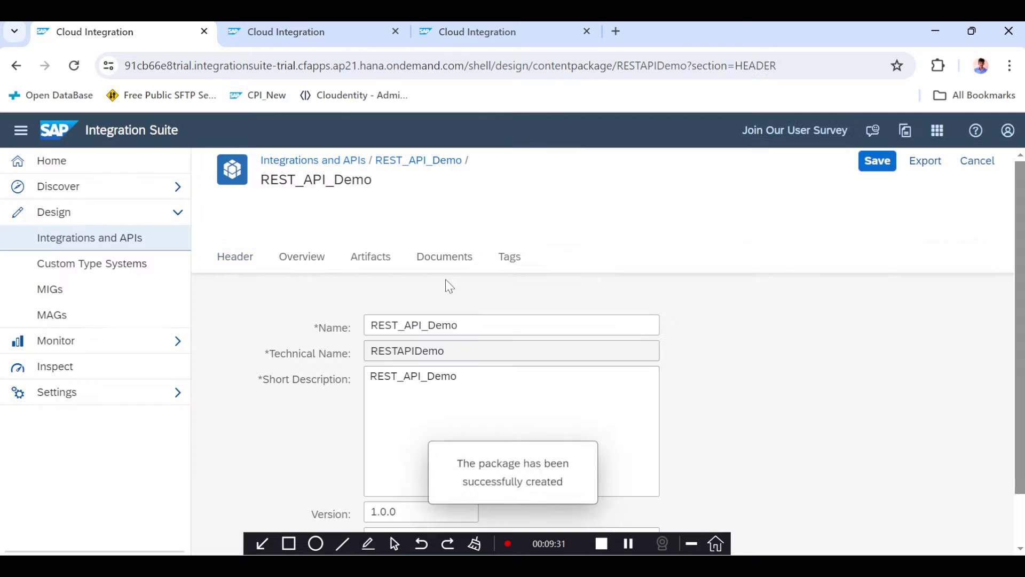
- Add a new integration flow artifact named REST_API_GetToken to the REST_API_Demo package
{"action": "left_click", "coordinate": [362, 262]}
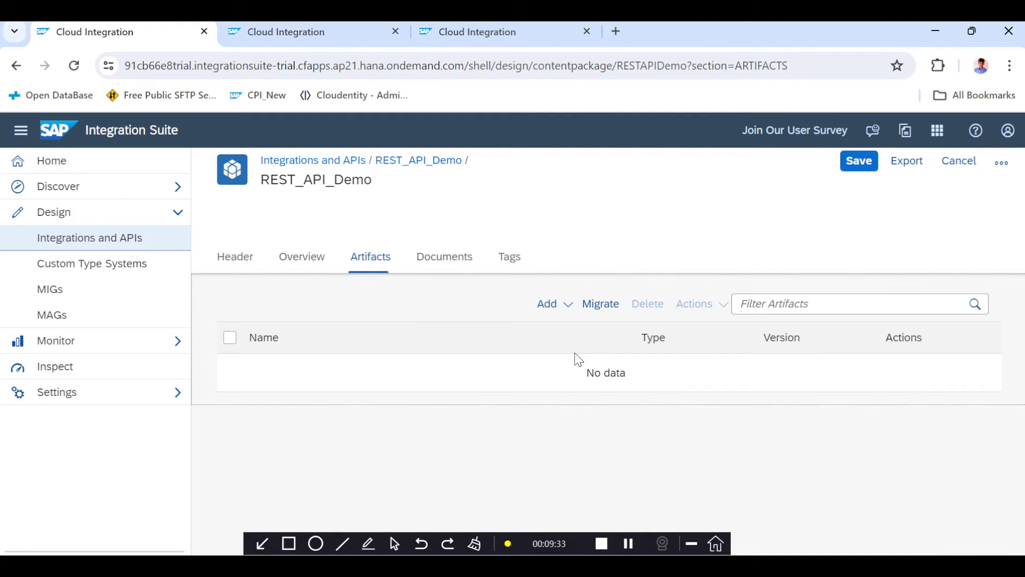
{"action": "left_click", "coordinate": [563, 308]}
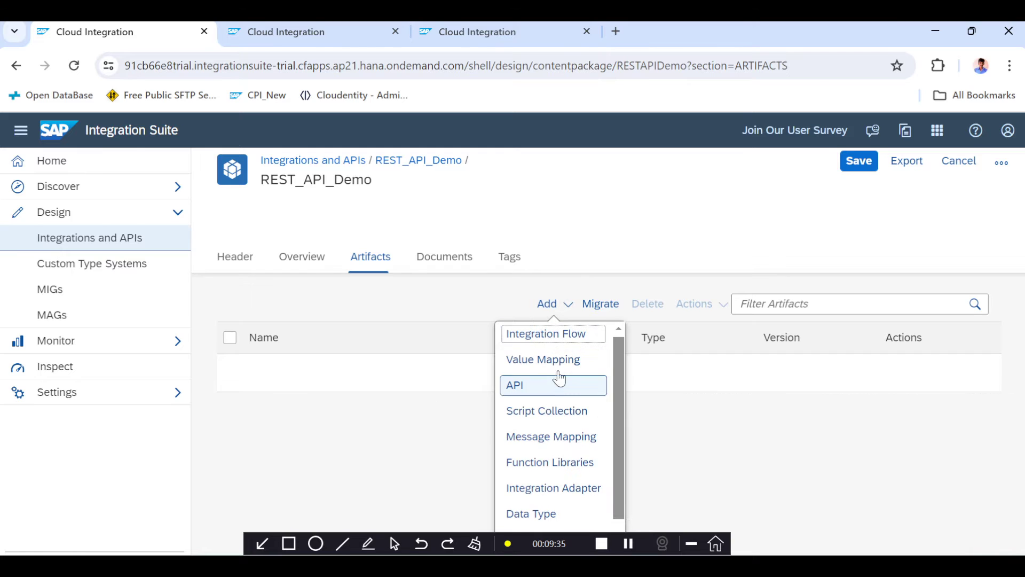
{"action": "left_click", "coordinate": [561, 338]}
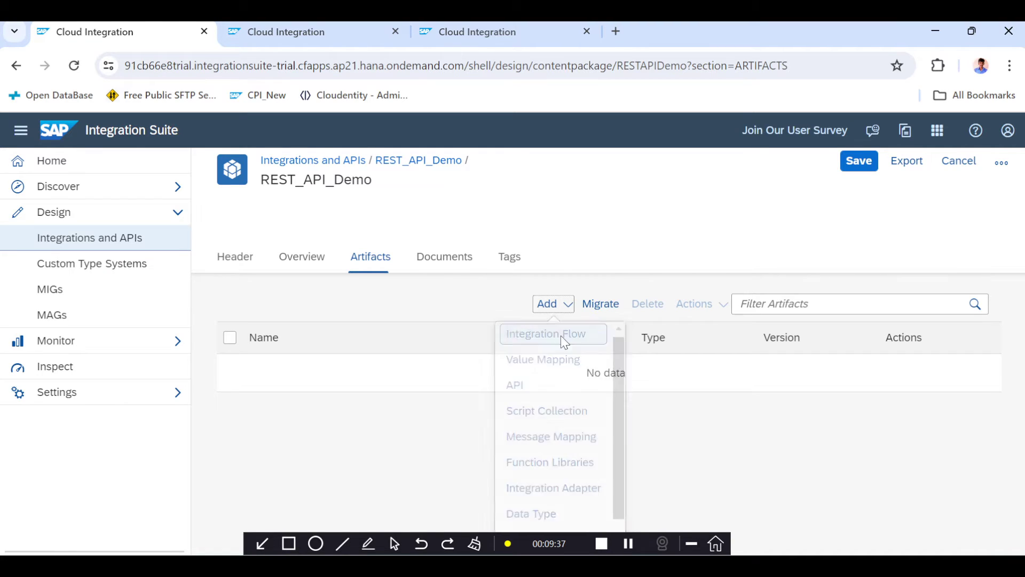
{"action": "type", "text": "REs"}
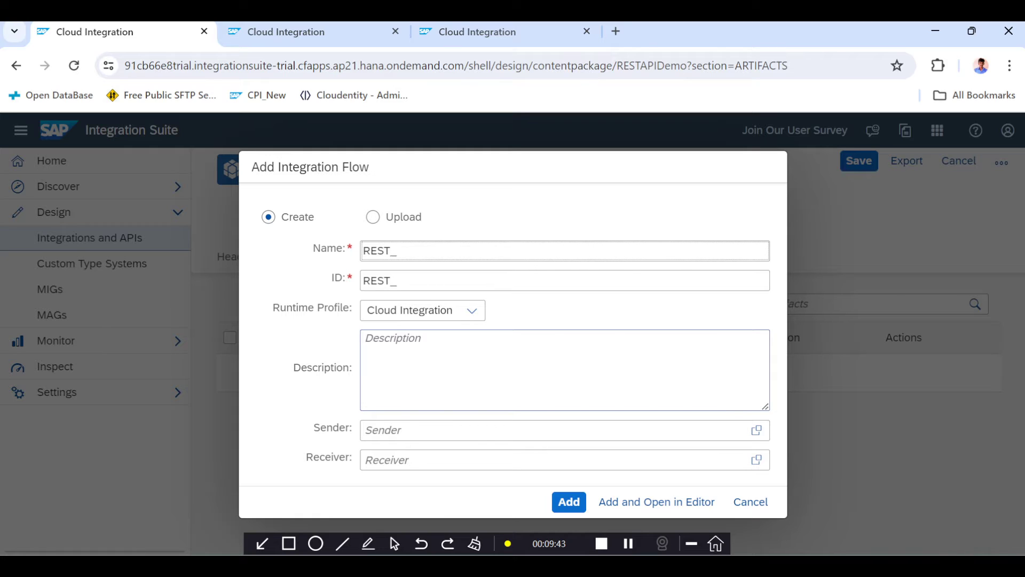
{"action": "type", "text": "T_API_GetToken"}
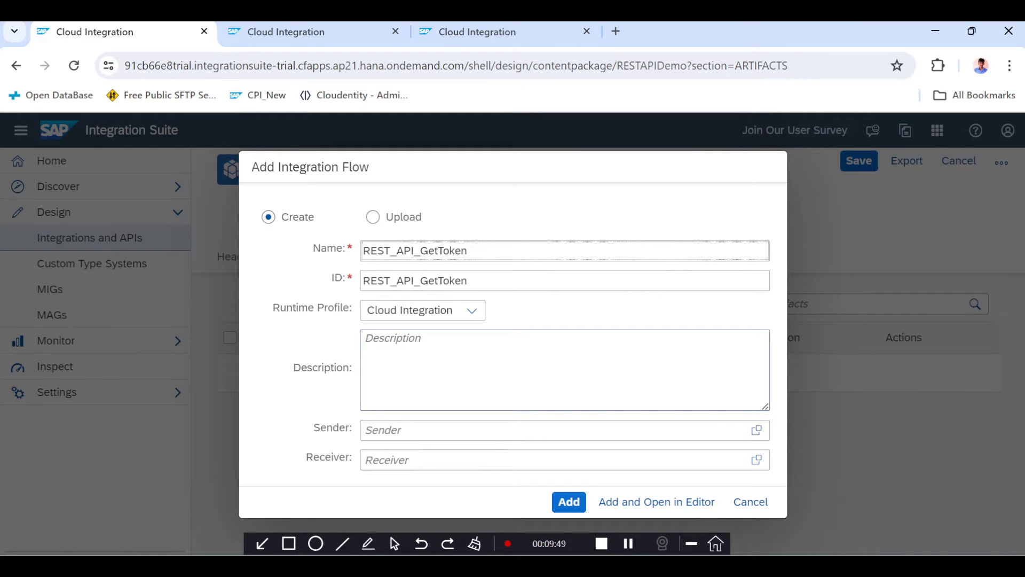
{"action": "left_click", "coordinate": [569, 502]}
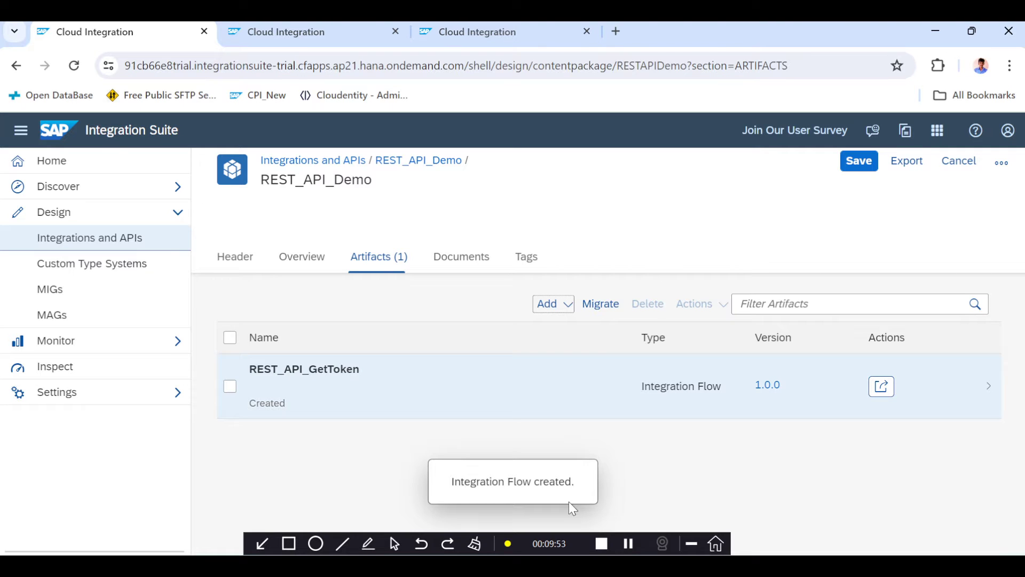
- Open the REST_API_GetToken flow for editing and delete its Start message event
{"action": "left_click", "coordinate": [372, 398]}
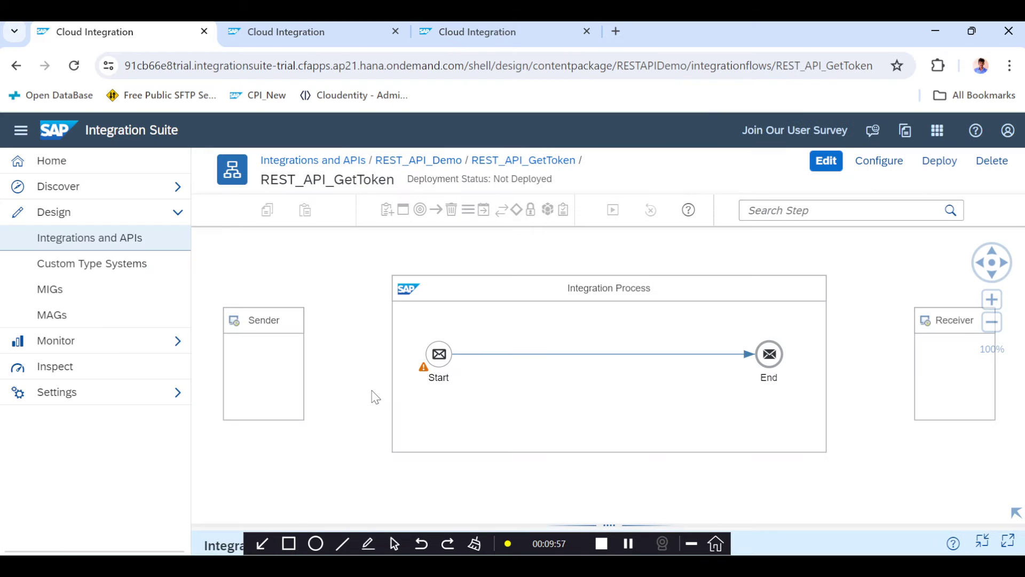
{"action": "left_click", "coordinate": [833, 160]}
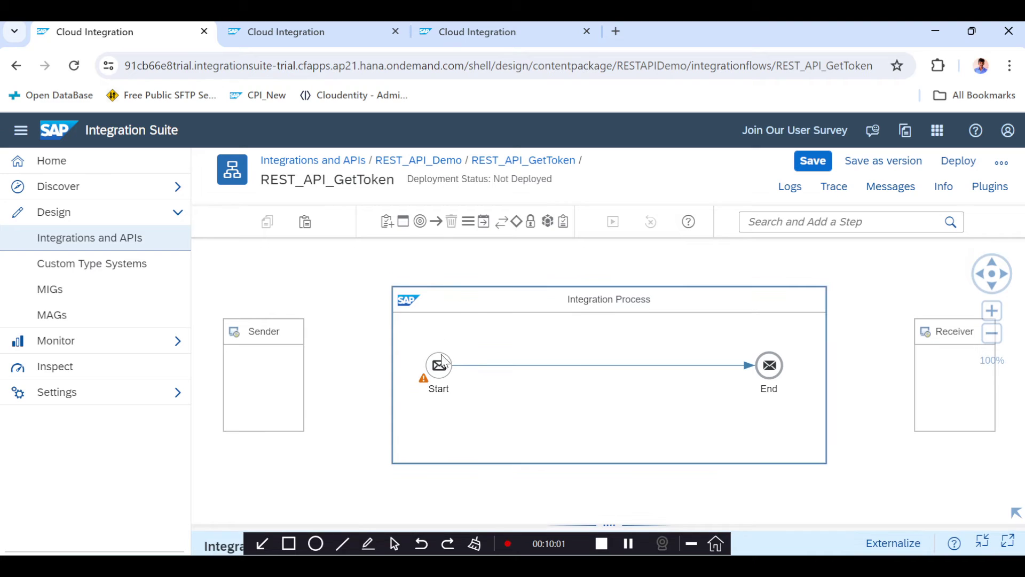
{"action": "left_click", "coordinate": [443, 363]}
{"action": "left_click", "coordinate": [469, 430]}
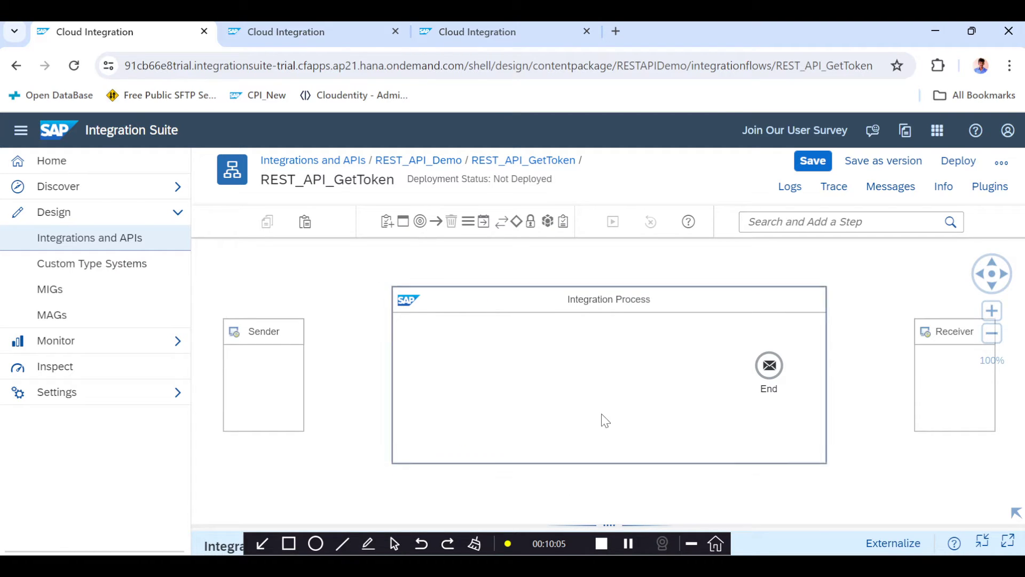
{"action": "scroll", "coordinate": [601, 419], "scroll_direction": "down", "scroll_amount": 2}
{"action": "left_click_drag", "start_coordinate": [824, 457], "coordinate": [782, 433]}
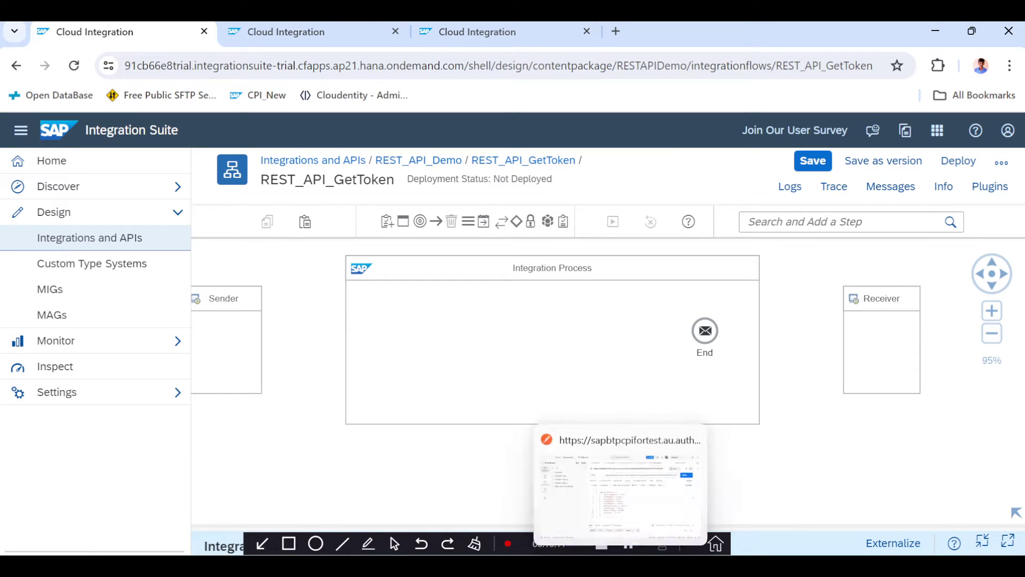
- Switch to Postman and inspect the current OAuth 2.0 token in the POST request's authorization settings
{"action": "left_click", "coordinate": [620, 486]}
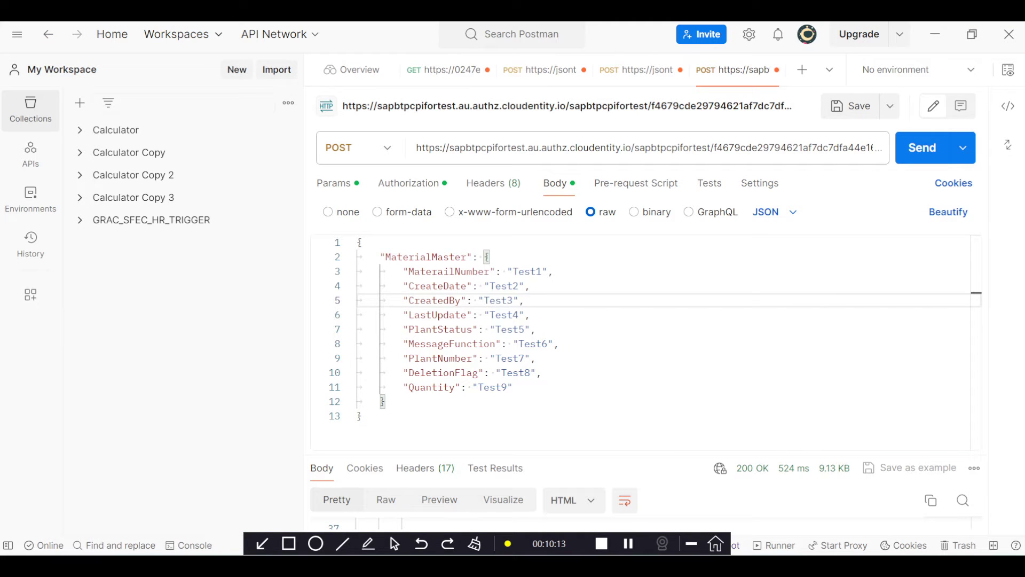
{"action": "left_click", "coordinate": [423, 186]}
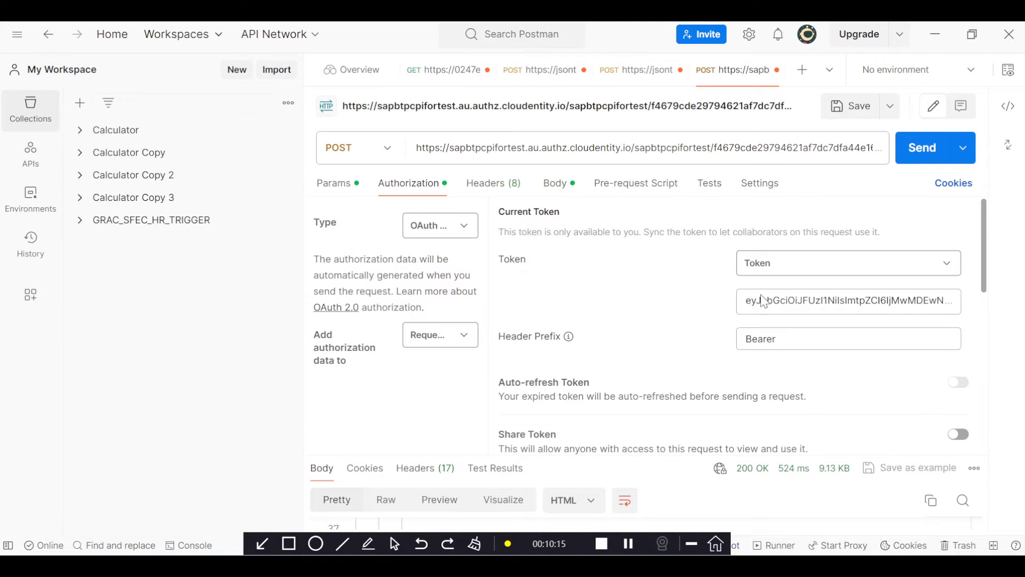
{"action": "left_click", "coordinate": [795, 306]}
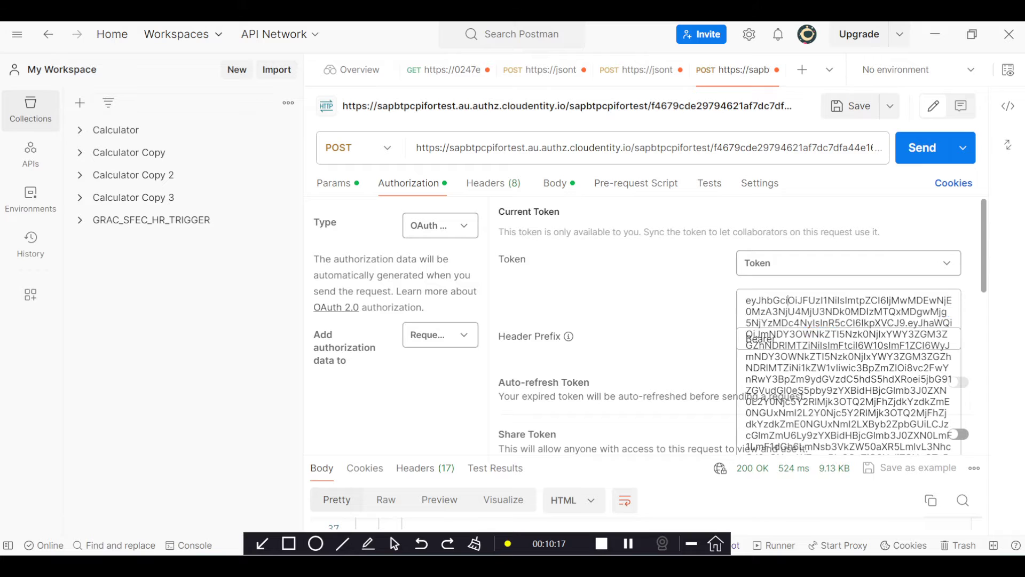
{"action": "double_click", "coordinate": [795, 305]}
{"action": "left_click", "coordinate": [622, 329]}
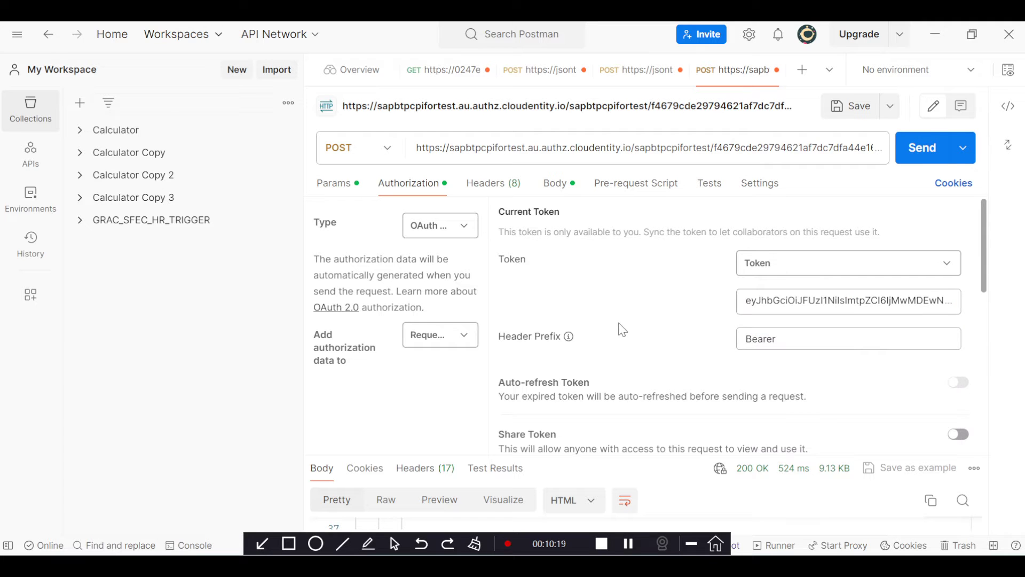
- Switch back to SAP Integration Suite in Chrome and place a Timer start event inside the Integration Process
{"action": "key", "text": "alt+Tab"}
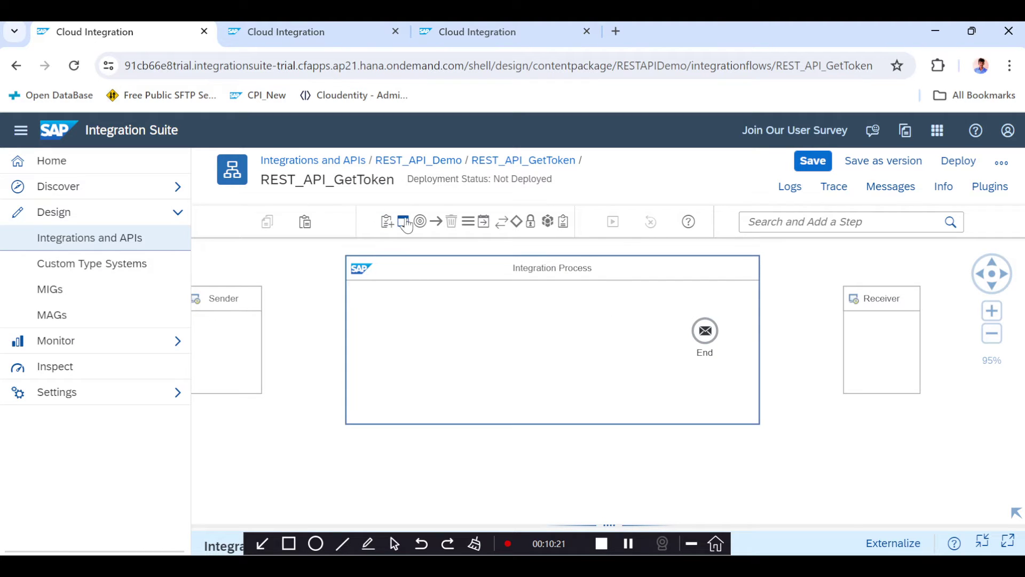
{"action": "left_click", "coordinate": [404, 222]}
{"action": "scroll", "coordinate": [416, 389], "scroll_direction": "down", "scroll_amount": 1}
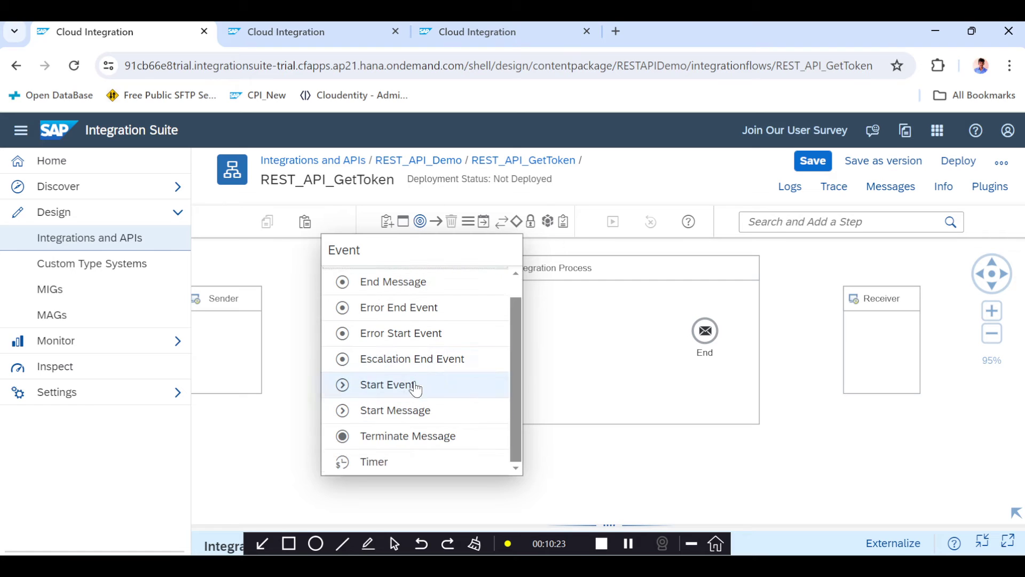
{"action": "left_click", "coordinate": [377, 462]}
{"action": "left_click", "coordinate": [416, 347]}
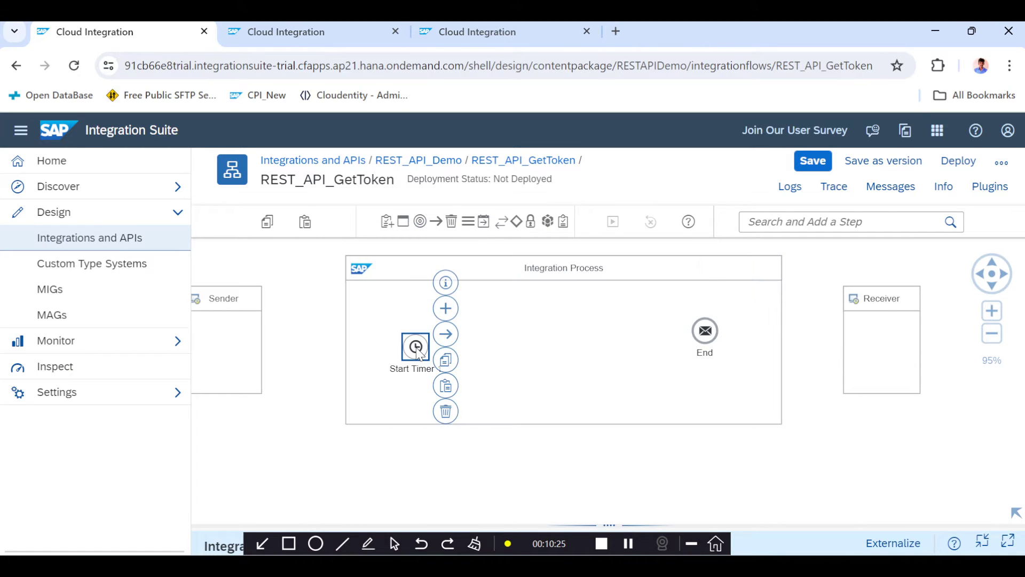
- Add a Request Reply external call between the start timer and the End event
{"action": "left_click", "coordinate": [484, 222]}
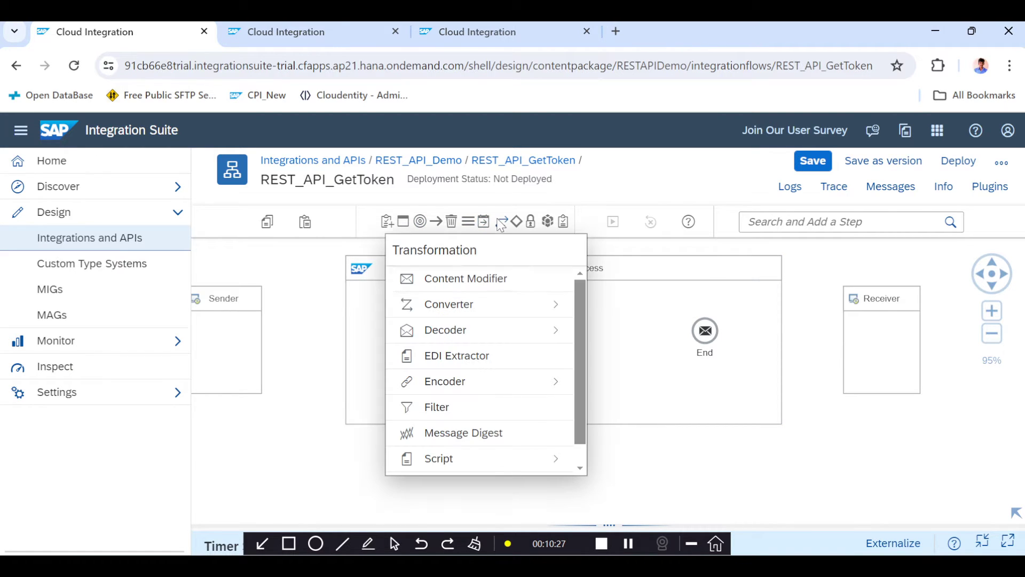
{"action": "left_click", "coordinate": [502, 222]}
{"action": "left_click", "coordinate": [486, 290]}
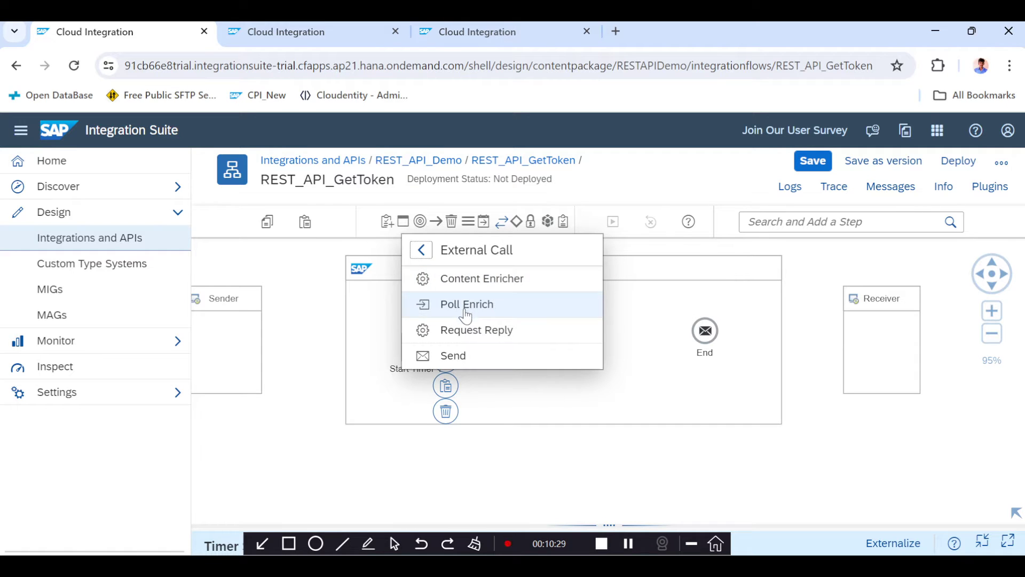
{"action": "left_click", "coordinate": [465, 330]}
{"action": "left_click", "coordinate": [494, 342]}
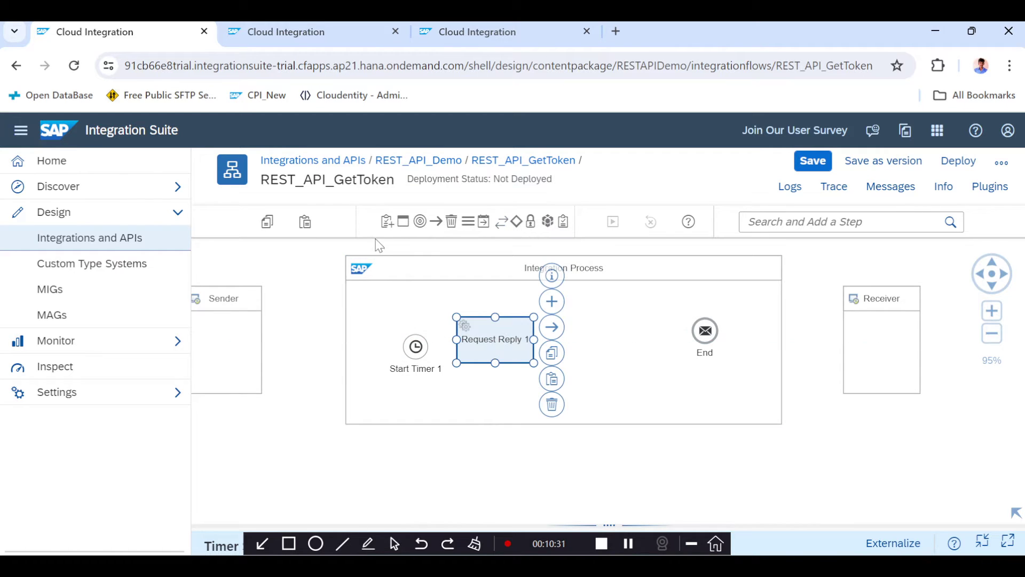
- Place a new receiver participant below the Integration Process and name it RESTAPI
{"action": "left_click", "coordinate": [389, 225]}
{"action": "left_click", "coordinate": [373, 276]}
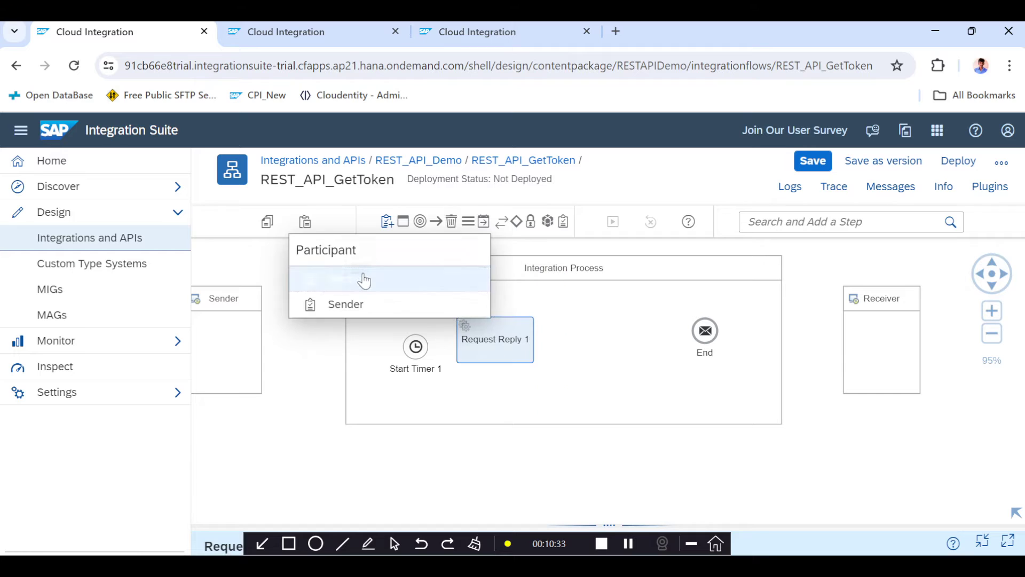
{"action": "left_click", "coordinate": [565, 485]}
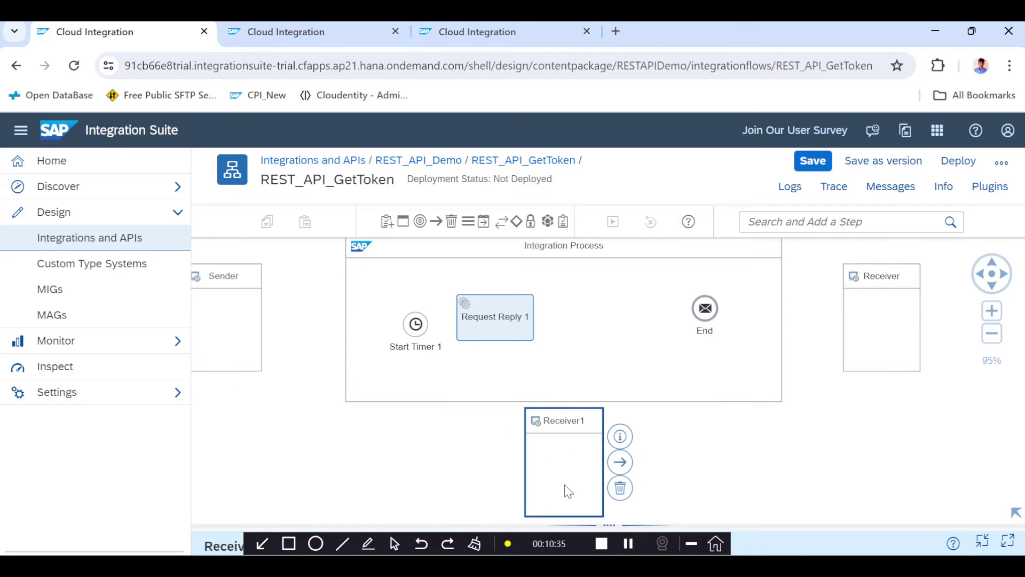
{"action": "left_click_drag", "start_coordinate": [596, 525], "coordinate": [598, 376]}
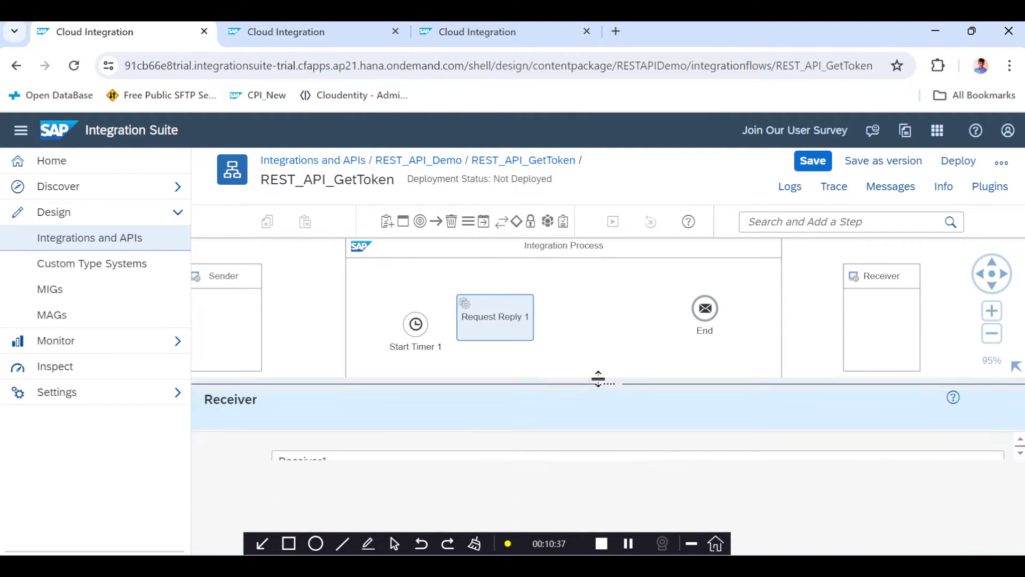
{"action": "left_click", "coordinate": [387, 455]}
{"action": "key", "text": "ctrl+a"}
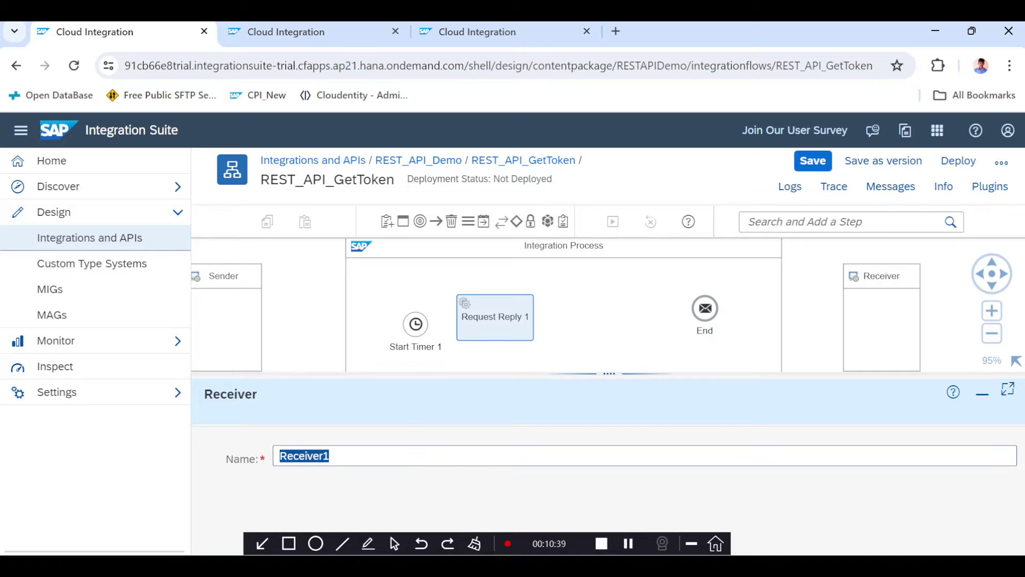
{"action": "type", "text": "RESTAPI"}
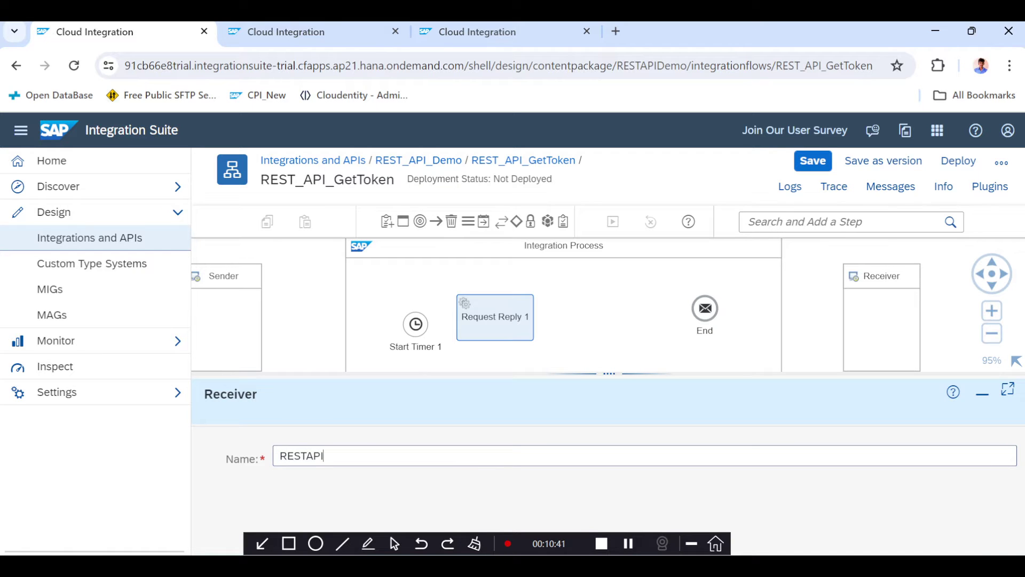
{"action": "left_click_drag", "start_coordinate": [615, 379], "coordinate": [615, 491]}
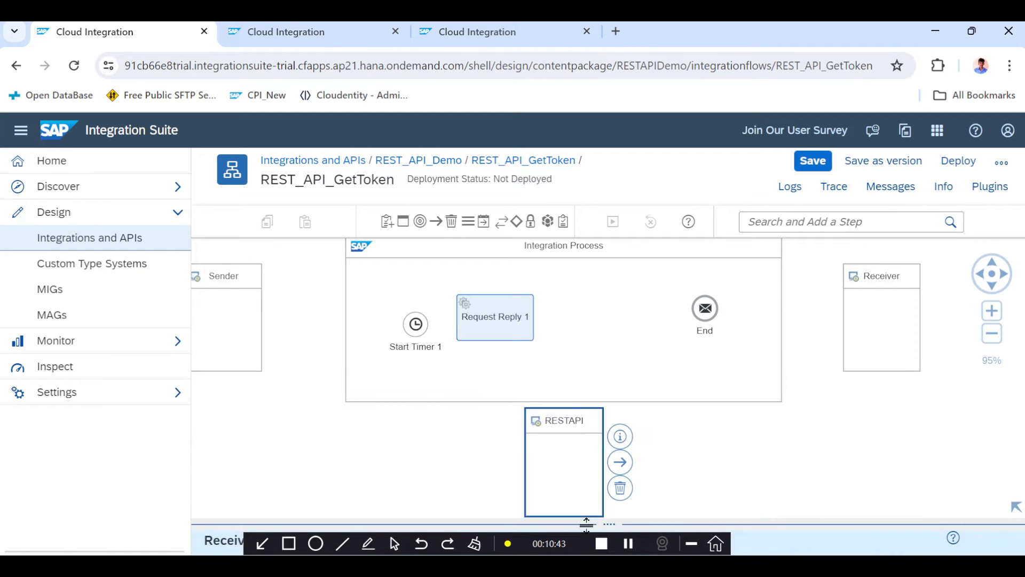
- Move the Request Reply step closer to the End event and connect it to the RESTAPI receiver with the HTTP adapter
{"action": "left_click_drag", "start_coordinate": [503, 309], "coordinate": [548, 306]}
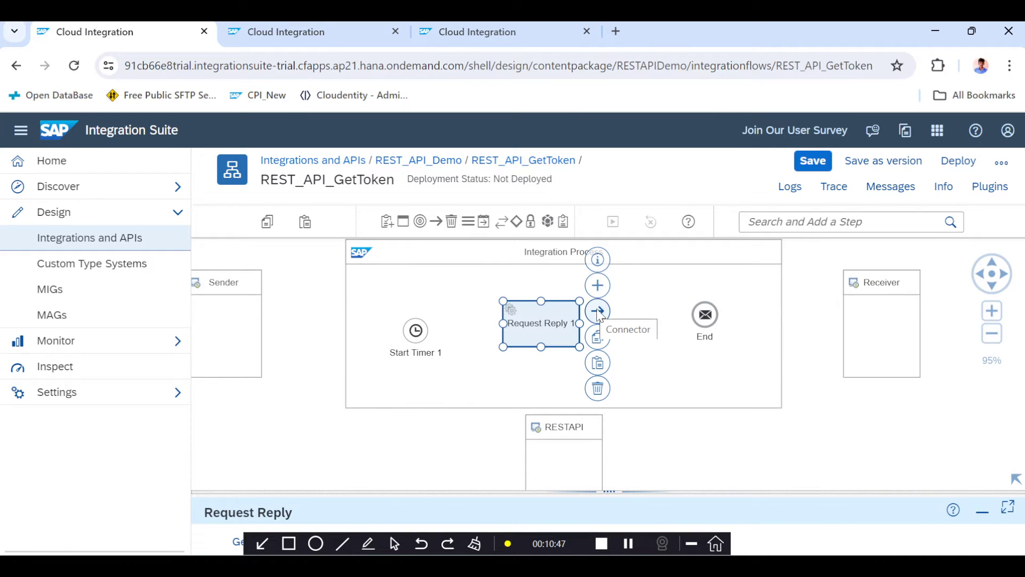
{"action": "left_click_drag", "start_coordinate": [598, 311], "coordinate": [560, 431]}
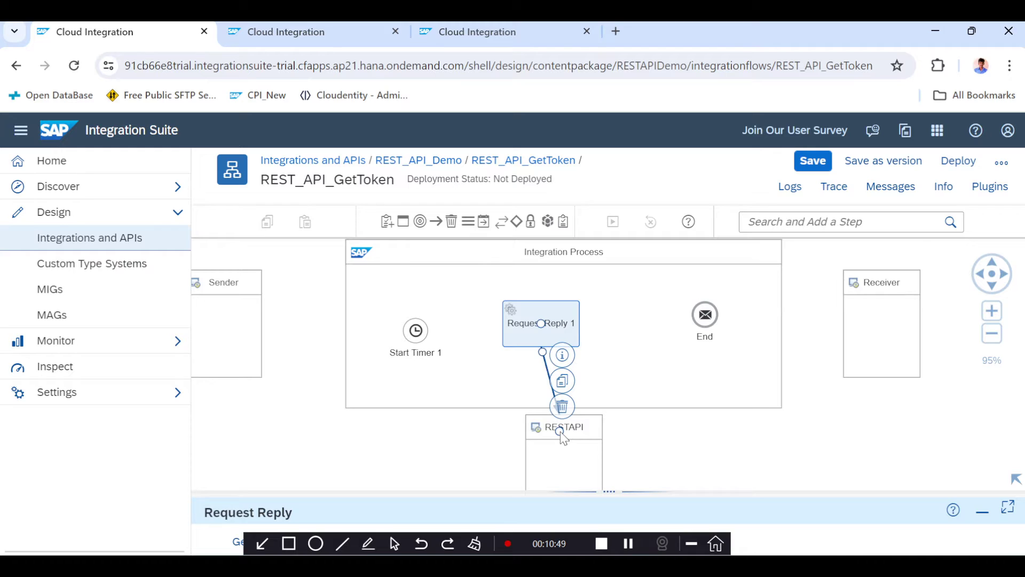
{"action": "scroll", "coordinate": [498, 341], "scroll_direction": "down", "scroll_amount": 9}
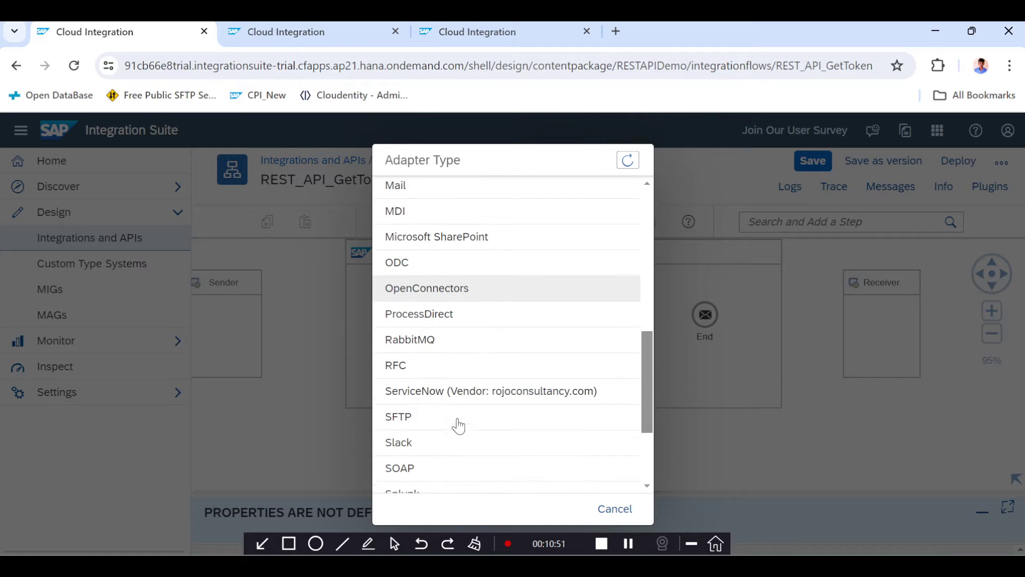
{"action": "scroll", "coordinate": [458, 426], "scroll_direction": "down", "scroll_amount": 3}
{"action": "scroll", "coordinate": [458, 425], "scroll_direction": "up", "scroll_amount": 2}
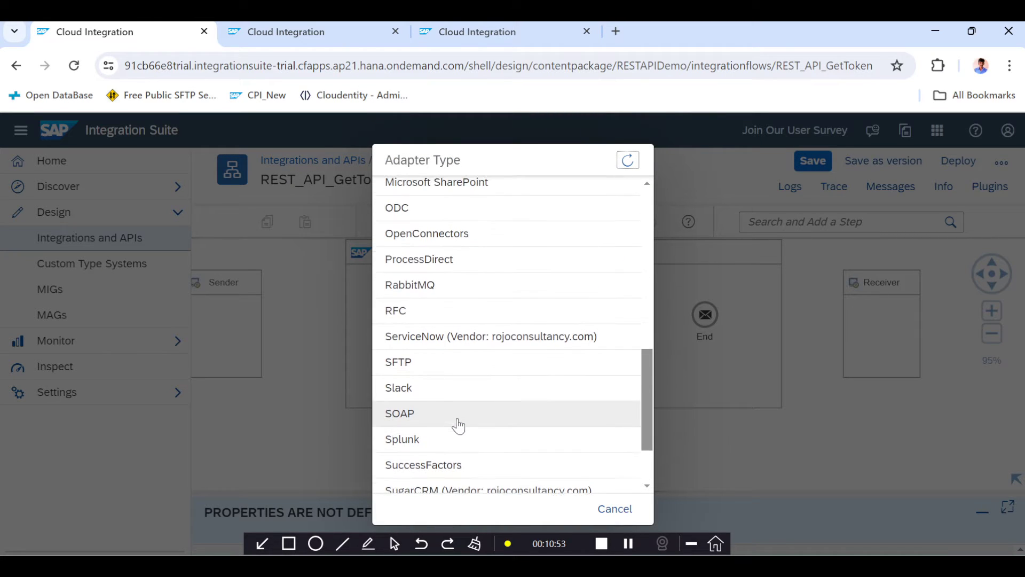
{"action": "scroll", "coordinate": [458, 426], "scroll_direction": "up", "scroll_amount": 5}
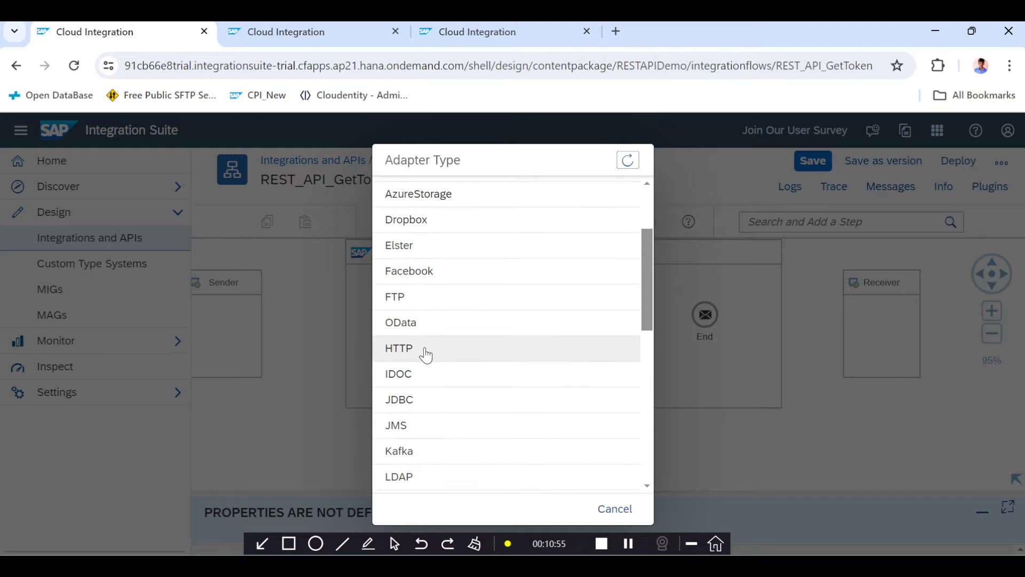
{"action": "left_click", "coordinate": [425, 353]}
- Connect the start timer to the Request Reply step, and the Request Reply step to the End event
{"action": "left_click", "coordinate": [416, 331]}
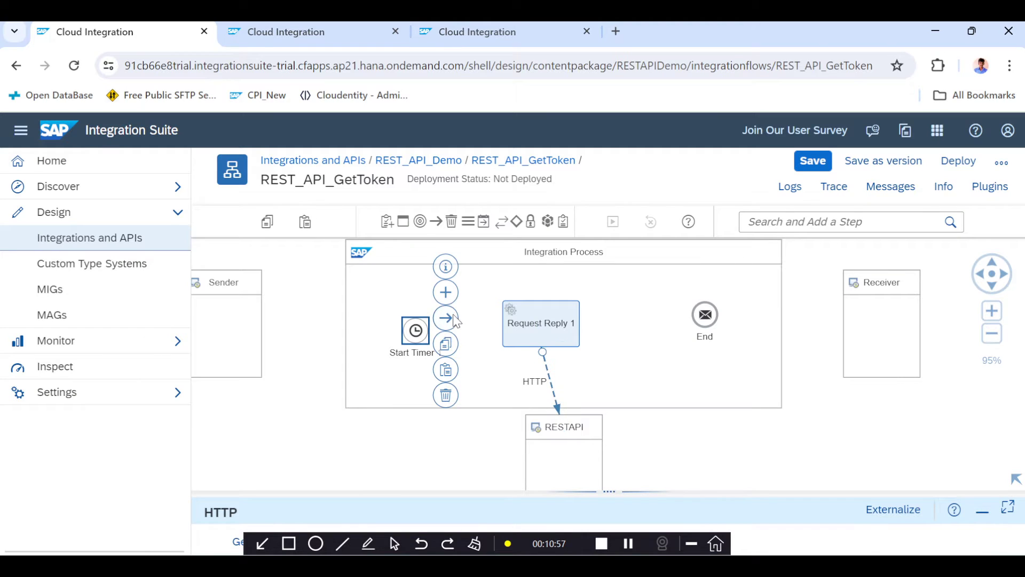
{"action": "left_click_drag", "start_coordinate": [457, 320], "coordinate": [515, 331]}
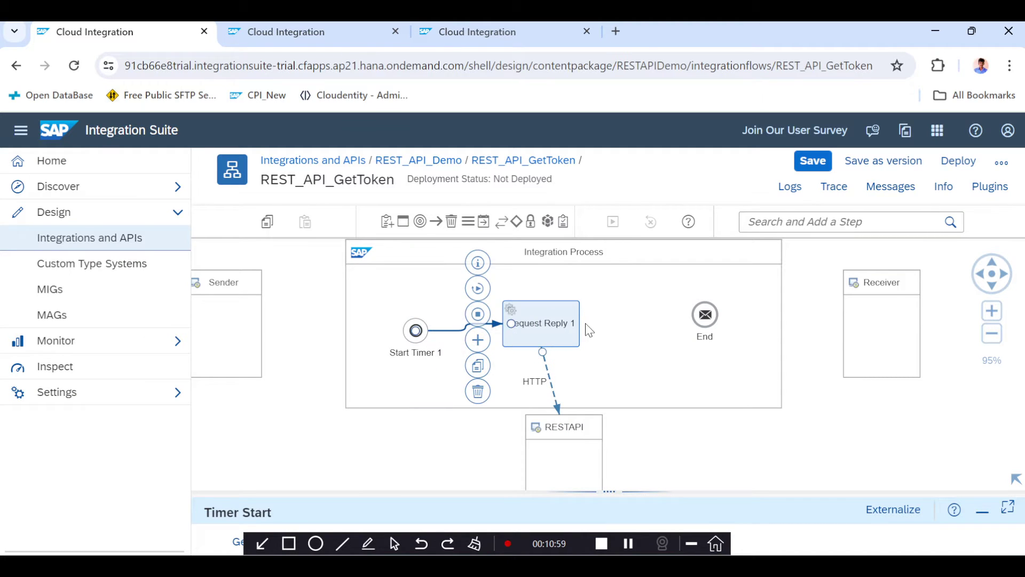
{"action": "left_click", "coordinate": [566, 317]}
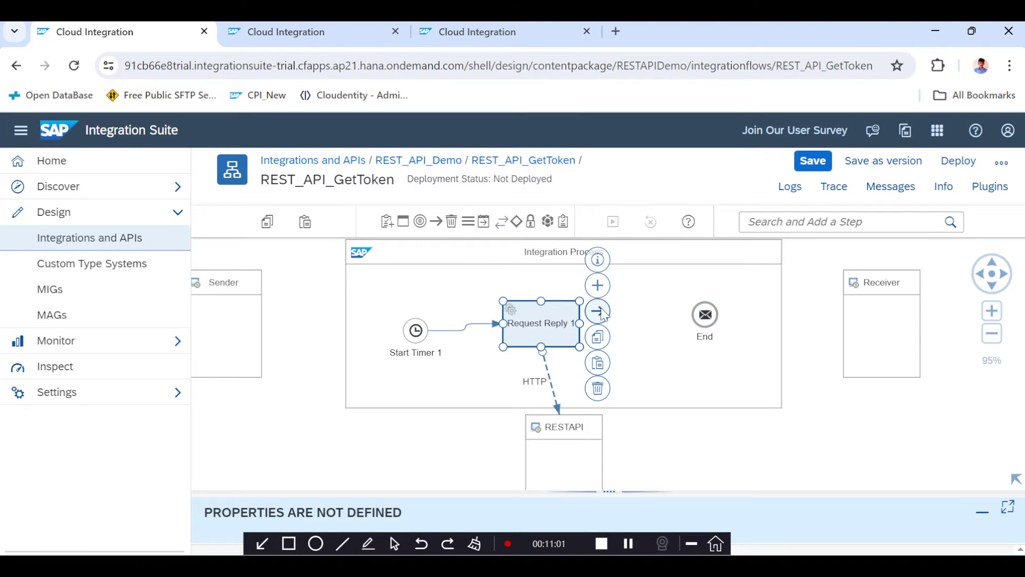
{"action": "left_click_drag", "start_coordinate": [603, 315], "coordinate": [705, 315]}
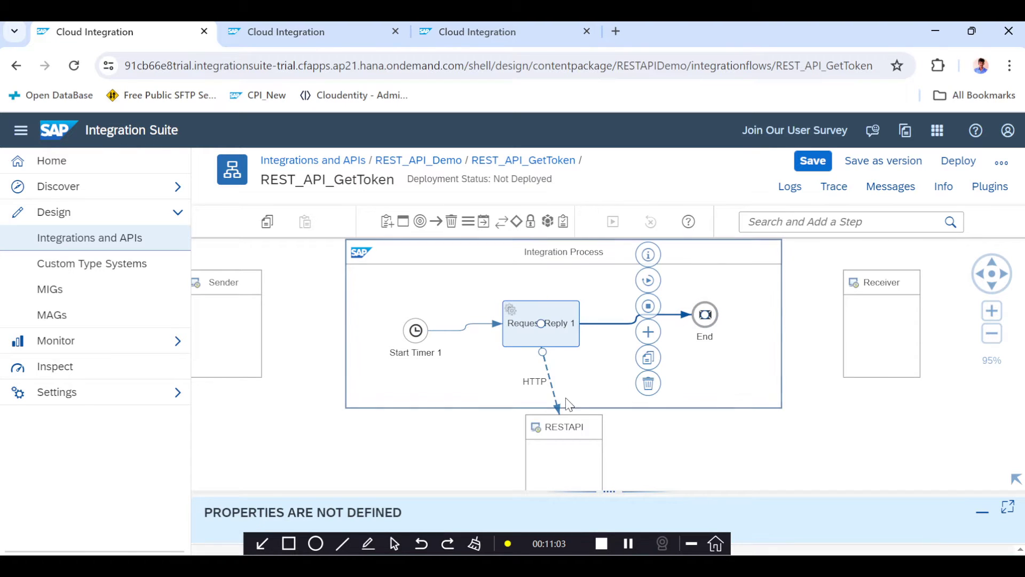
- Move the RESTAPI receiver beneath the Request Reply step and open the connection settings of its HTTP adapter
{"action": "left_click_drag", "start_coordinate": [576, 434], "coordinate": [540, 398]}
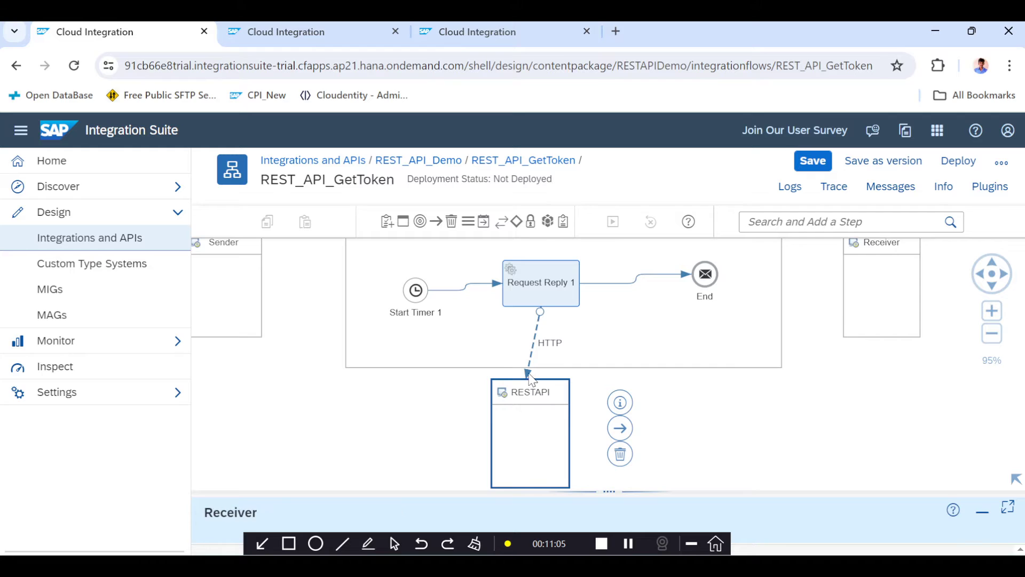
{"action": "left_click", "coordinate": [530, 377]}
{"action": "left_click_drag", "start_coordinate": [606, 489], "coordinate": [574, 235]}
{"action": "left_click", "coordinate": [327, 290]}
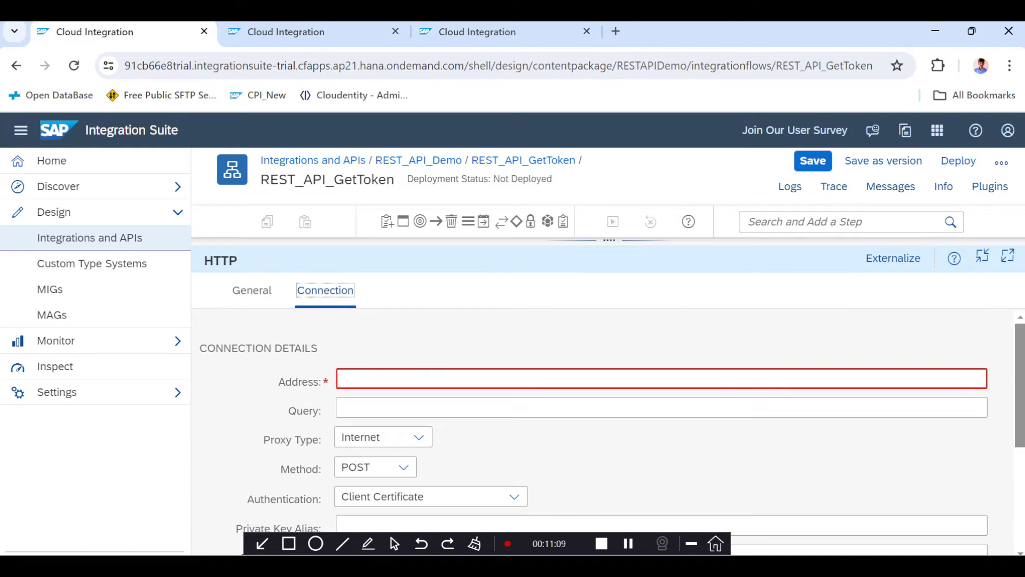
- Copy the Token endpoint URL from the Cloudentity application page and paste it as the HTTP adapter's address in Cloud Integration
{"action": "key", "text": "alt+Tab"}
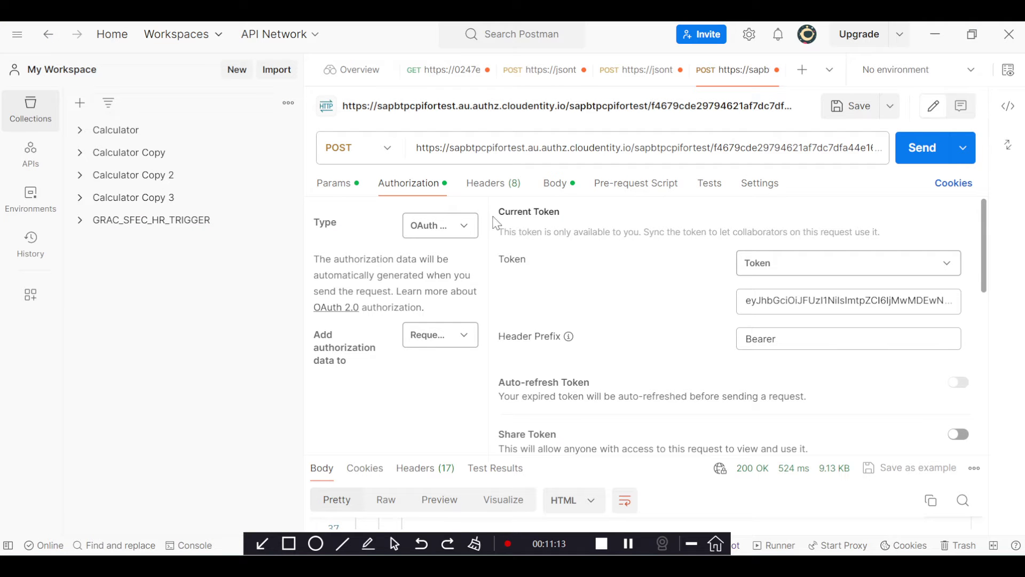
{"action": "key", "text": "alt+Tab"}
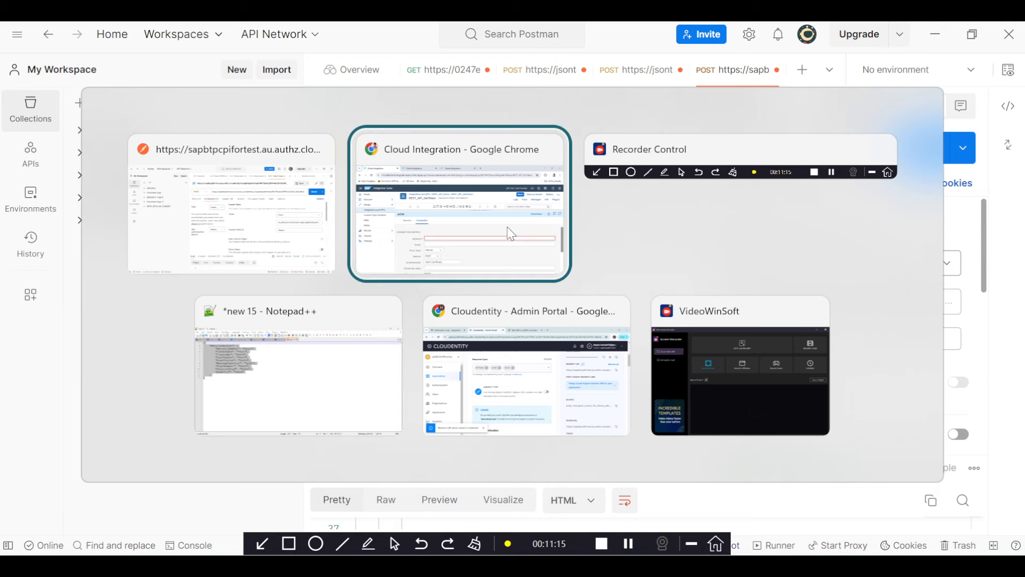
{"action": "key", "text": "alt+Tab"}
{"action": "key", "text": "alt+Tab"}
{"action": "key", "text": "alt+Tab"}
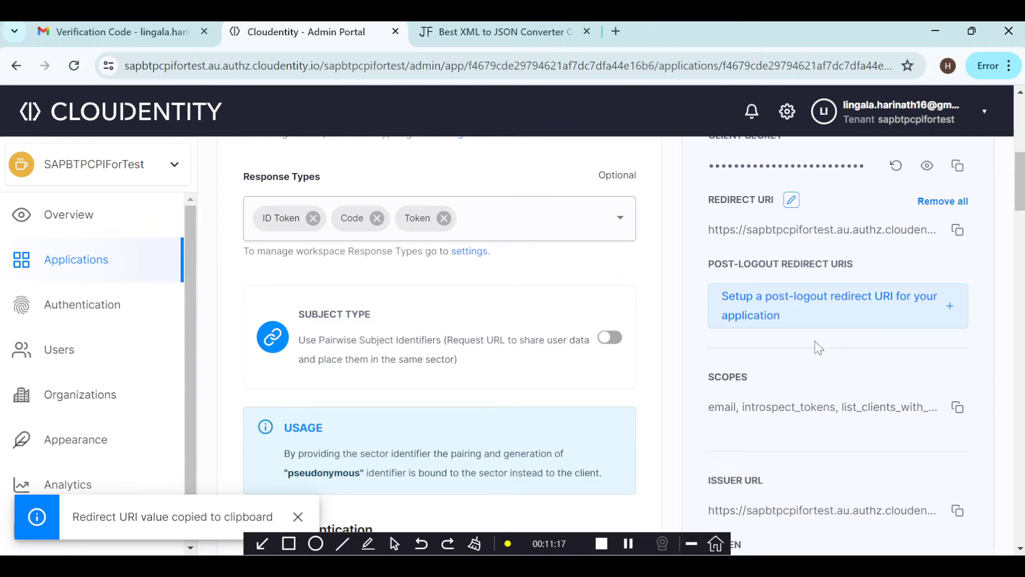
{"action": "scroll", "coordinate": [771, 378], "scroll_direction": "down", "scroll_amount": 7}
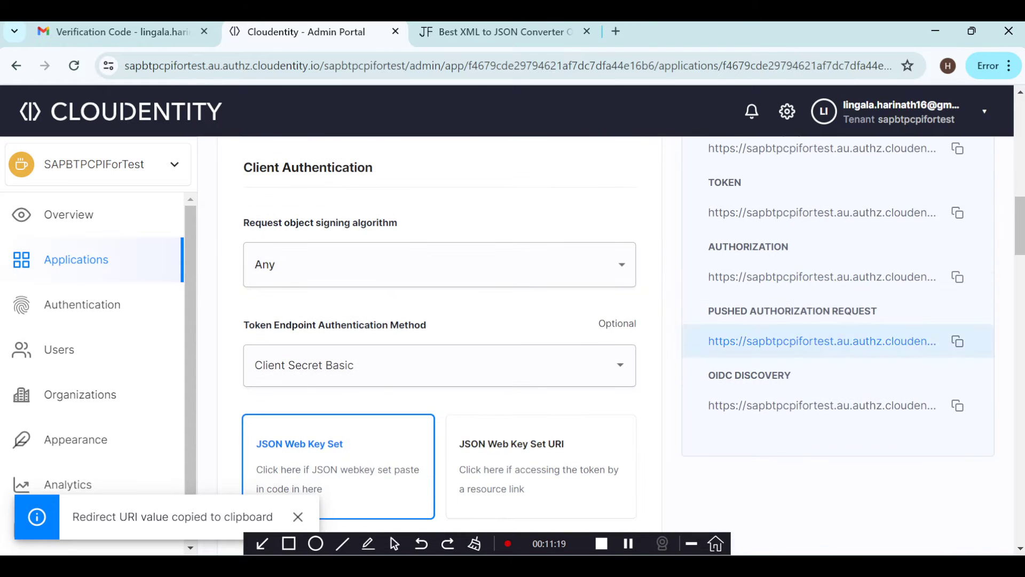
{"action": "scroll", "coordinate": [823, 342], "scroll_direction": "up", "scroll_amount": 1}
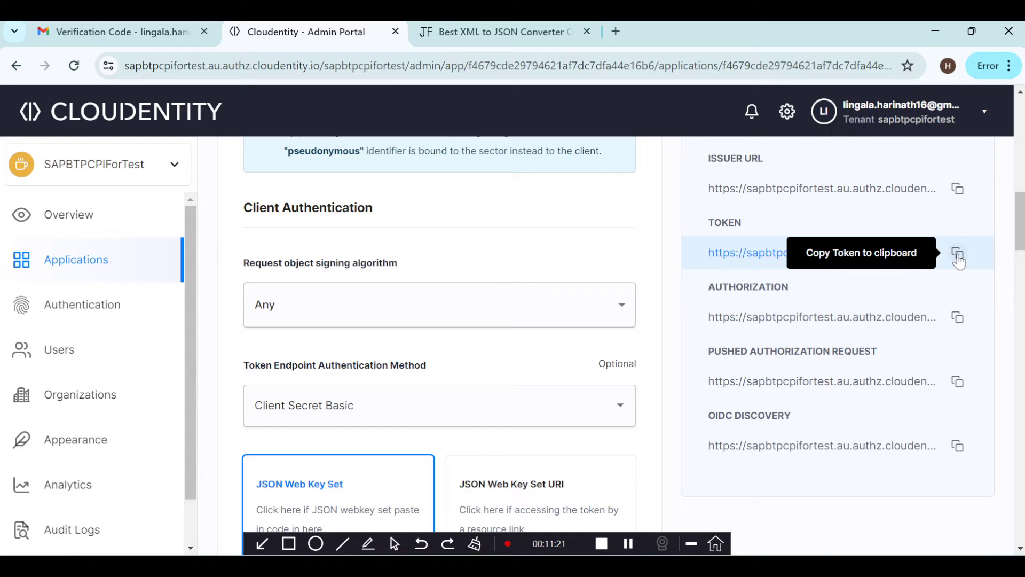
{"action": "left_click", "coordinate": [959, 256]}
{"action": "key", "text": "alt+Tab"}
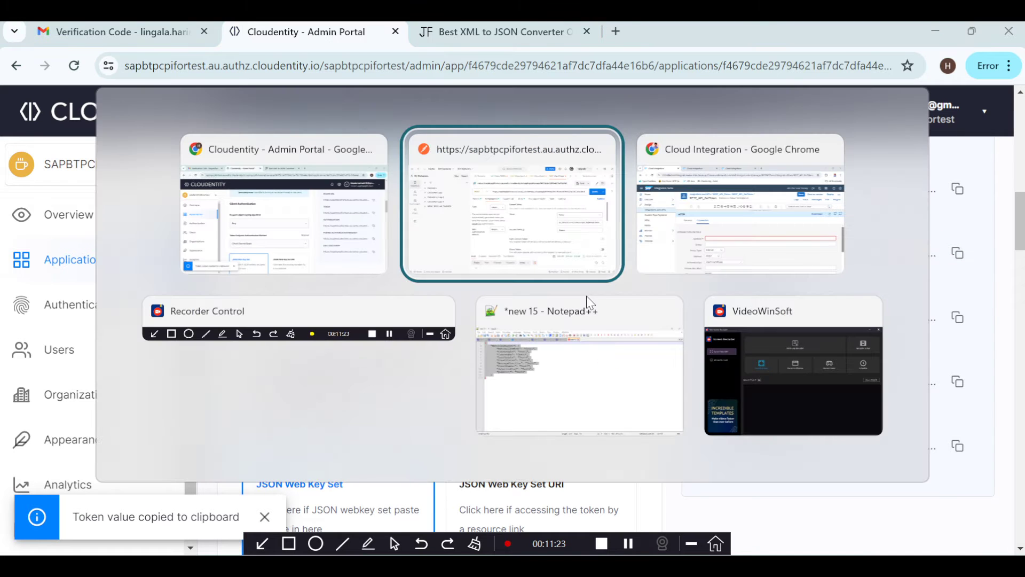
{"action": "key", "text": "alt+Tab"}
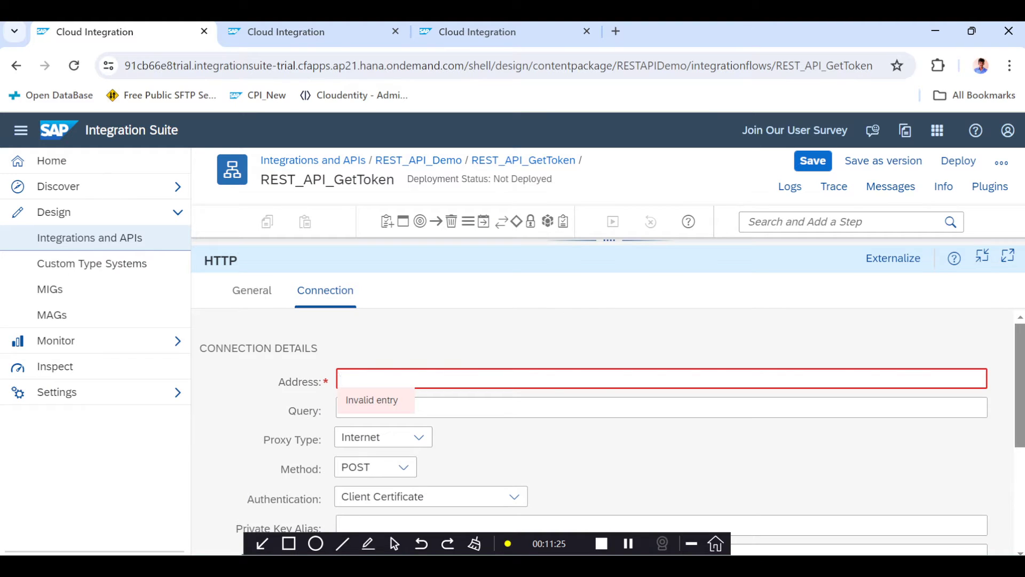
{"action": "key", "text": "ctrl+v"}
- Set the HTTP adapter's authentication to None
{"action": "scroll", "coordinate": [524, 452], "scroll_direction": "down", "scroll_amount": 2}
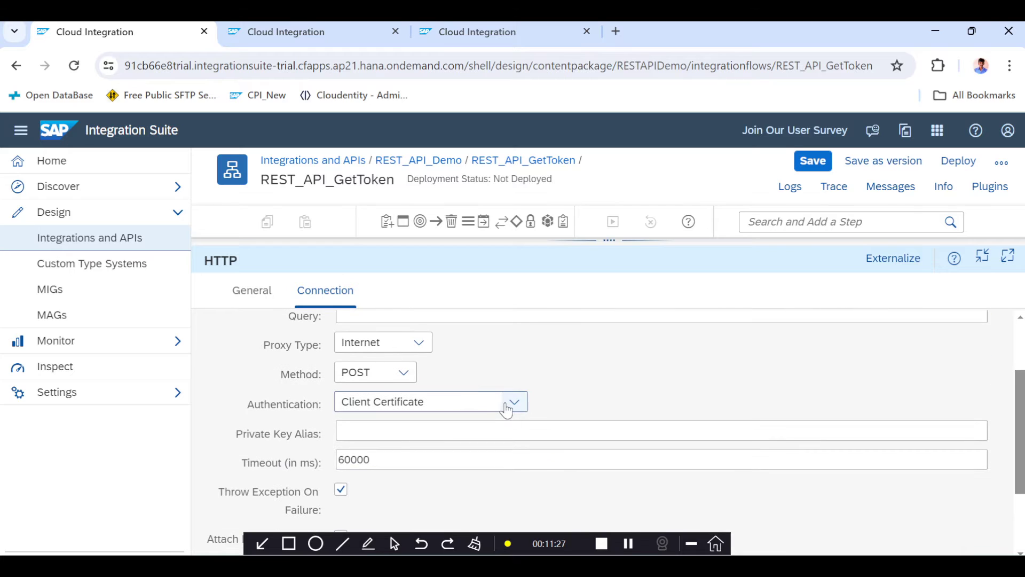
{"action": "left_click", "coordinate": [510, 404]}
{"action": "left_click", "coordinate": [376, 474]}
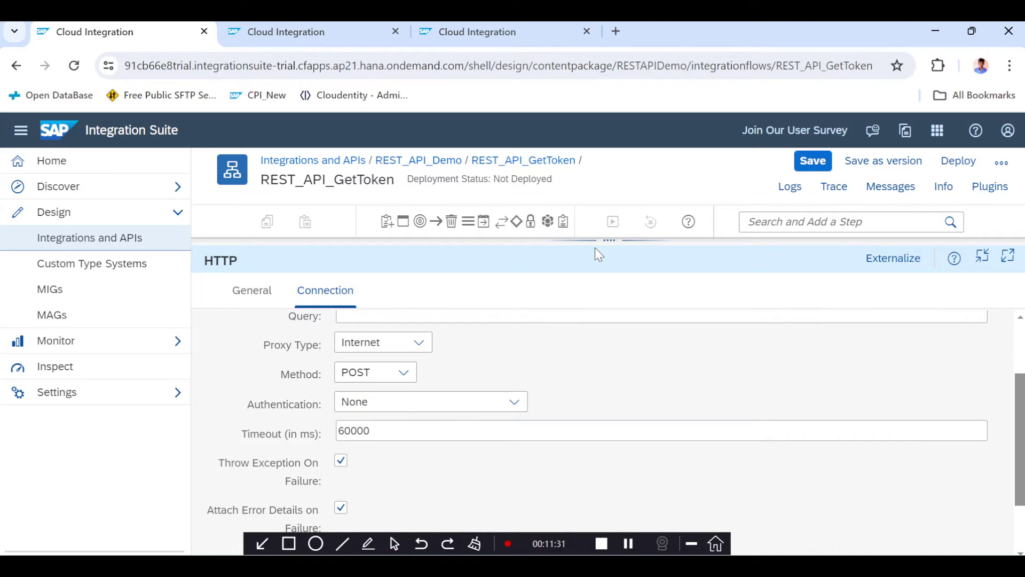
- Move the Request Reply step closer to the End event and shift the RESTAPI receiver back beneath it
{"action": "left_click_drag", "start_coordinate": [595, 242], "coordinate": [560, 420]}
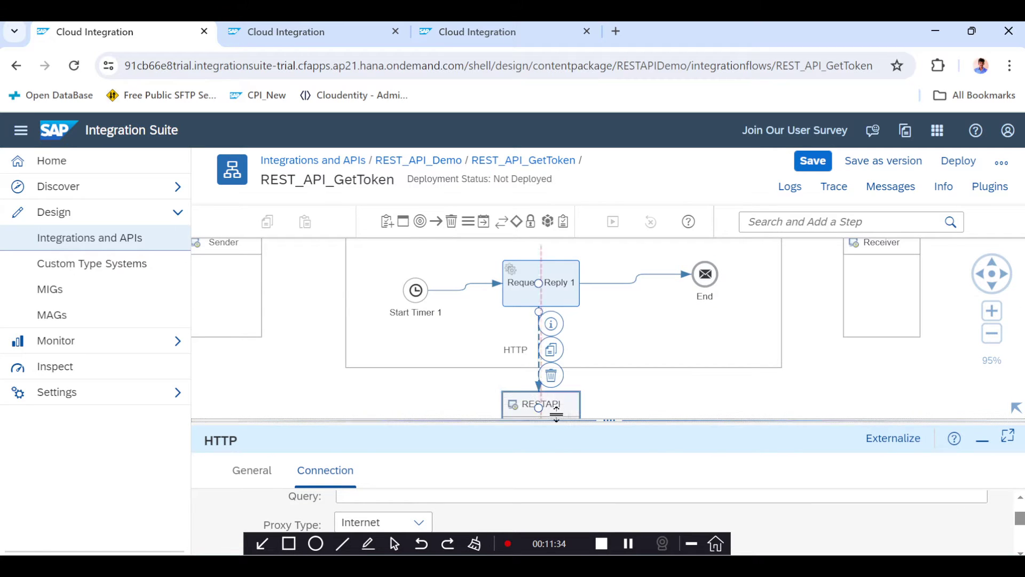
{"action": "left_click", "coordinate": [704, 274]}
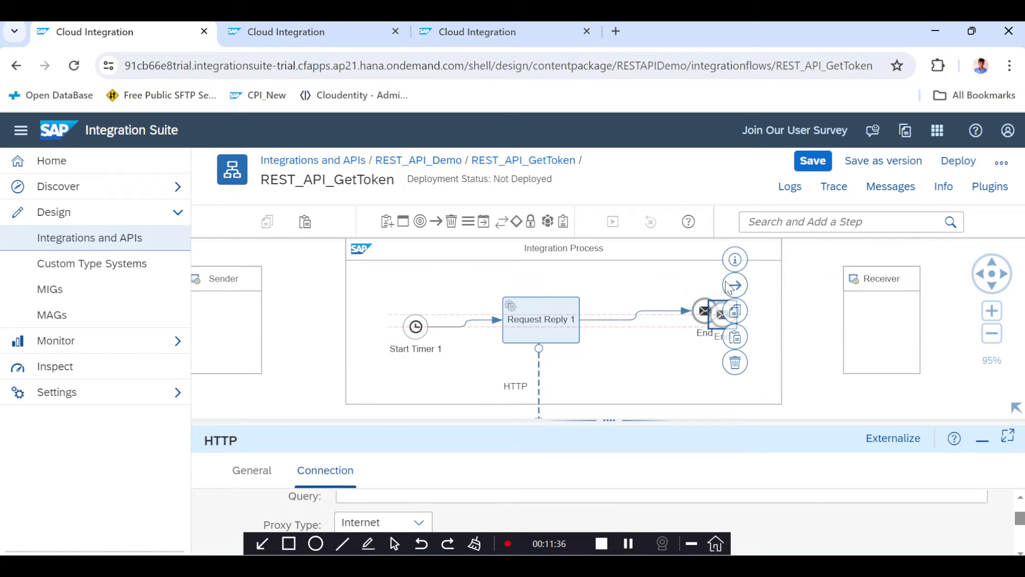
{"action": "left_click", "coordinate": [556, 325]}
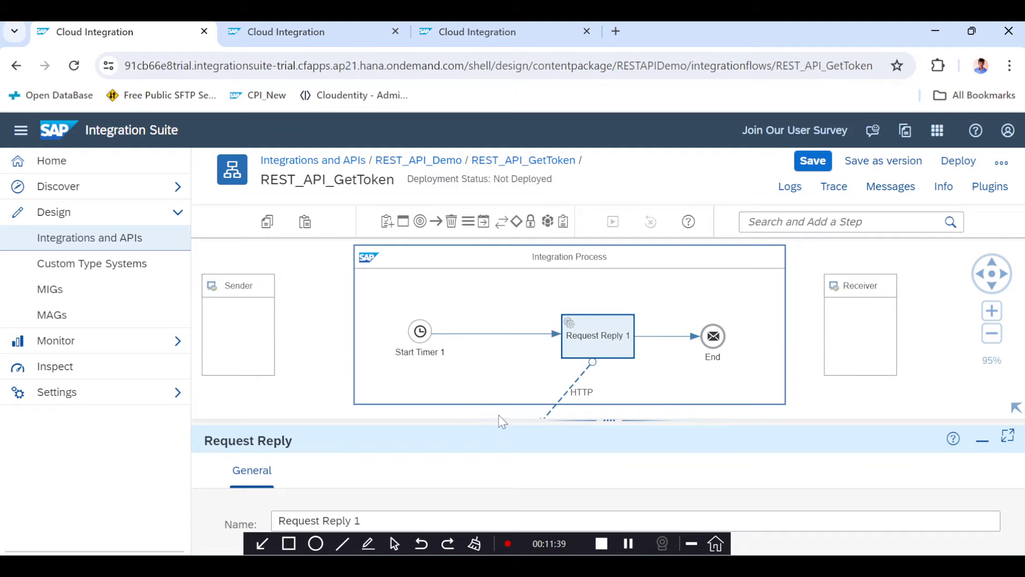
{"action": "left_click", "coordinate": [322, 344]}
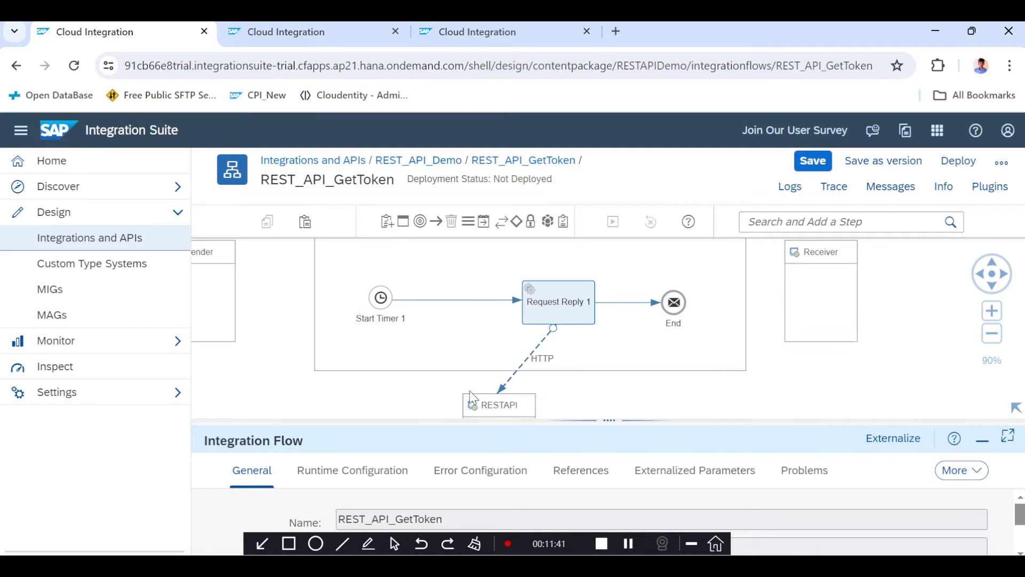
{"action": "left_click_drag", "start_coordinate": [470, 398], "coordinate": [514, 398]}
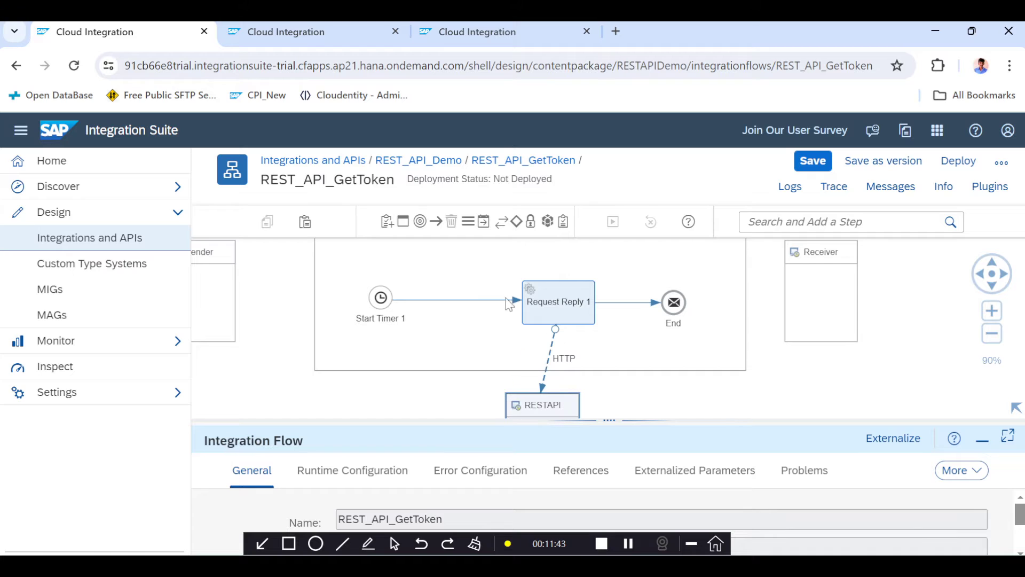
- Insert a Content Modifier on the connection between the start timer and the Request Reply step
{"action": "left_click", "coordinate": [483, 221]}
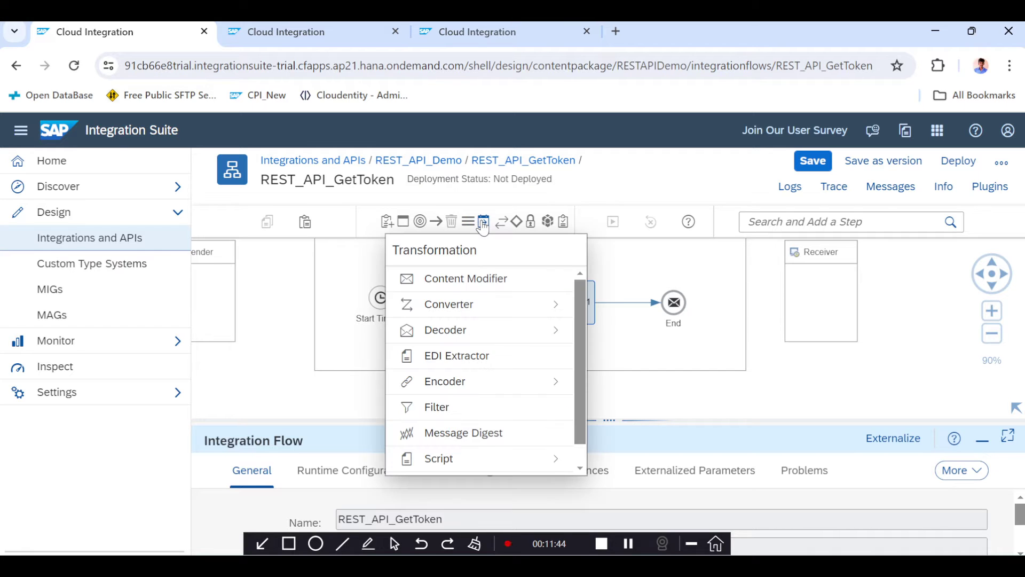
{"action": "left_click", "coordinate": [472, 281]}
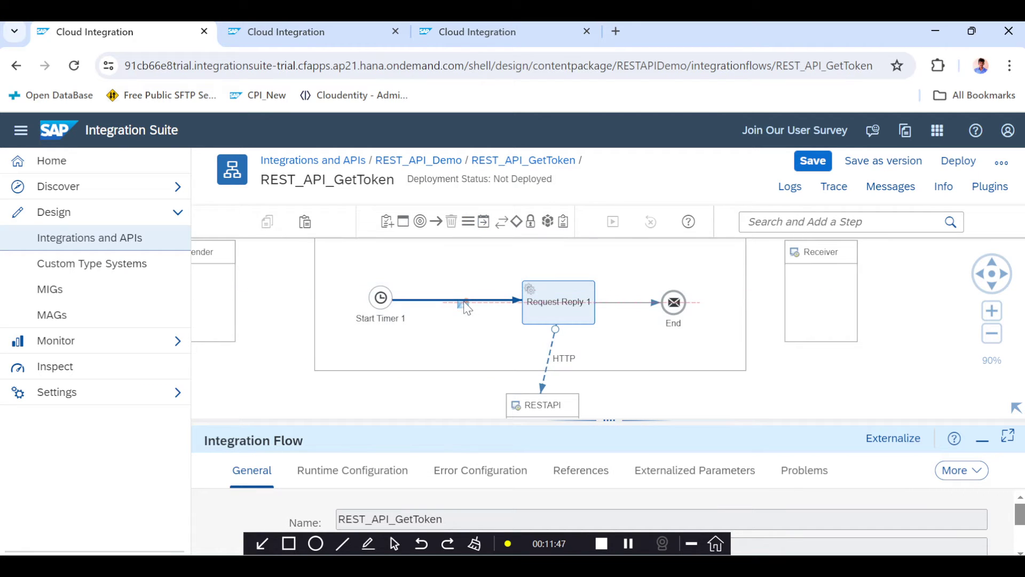
{"action": "left_click", "coordinate": [467, 308]}
- Fill the Content Modifier's message body with the grant_type=client_credentials line from Notepad++ file new 14, including the client ID and client secret
{"action": "left_click_drag", "start_coordinate": [618, 421], "coordinate": [589, 205]}
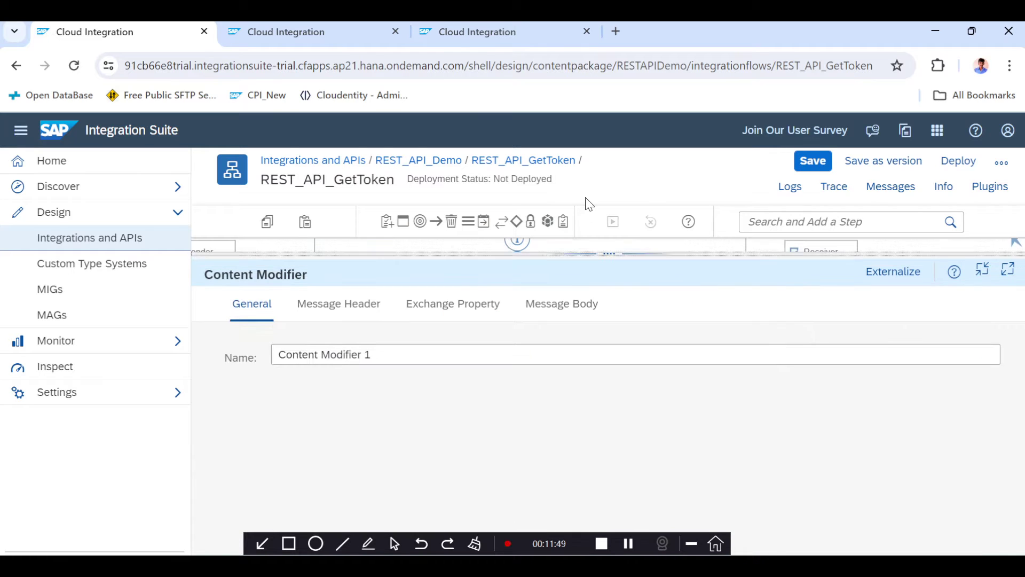
{"action": "left_click", "coordinate": [550, 291]}
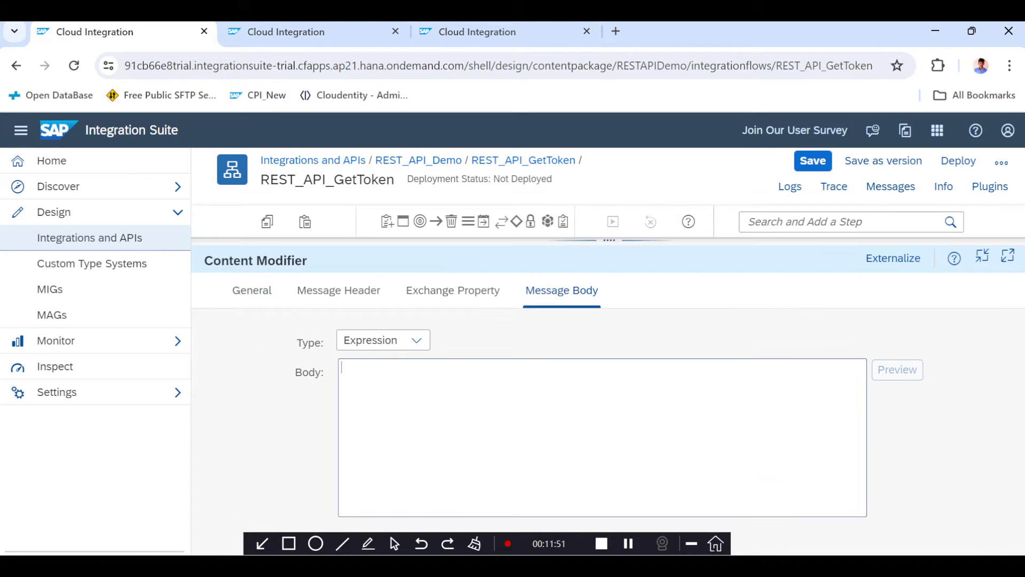
{"action": "key", "text": "alt+Tab"}
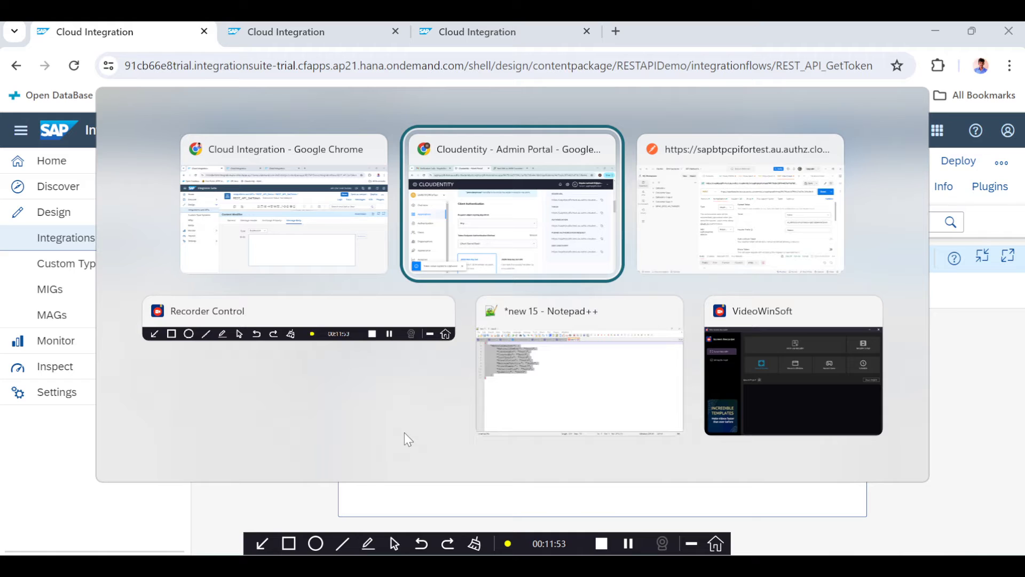
{"action": "key", "text": "alt+Tab"}
{"action": "key", "text": "alt+Tab"}
{"action": "key", "text": "alt+Tab"}
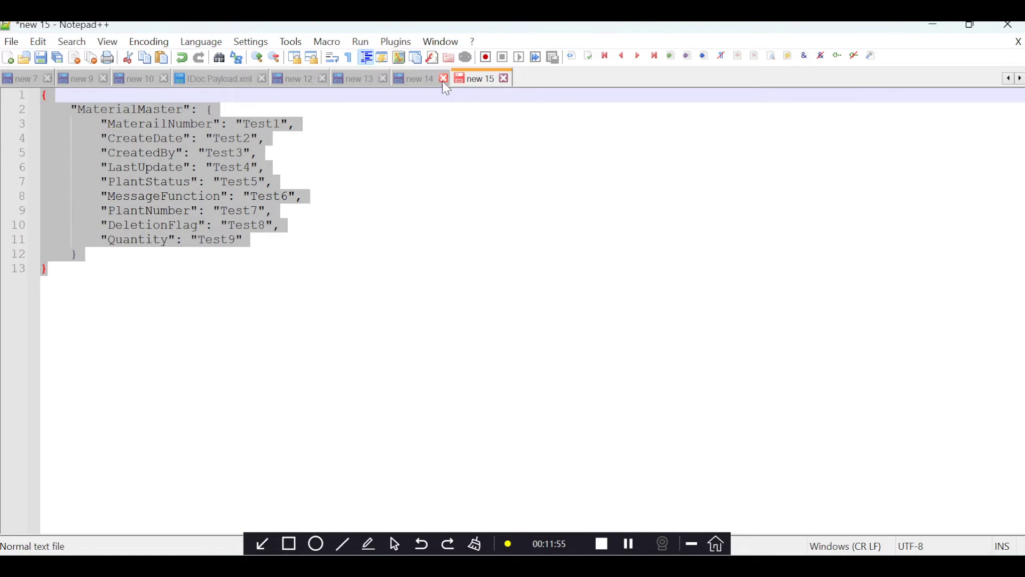
{"action": "left_click", "coordinate": [421, 78]}
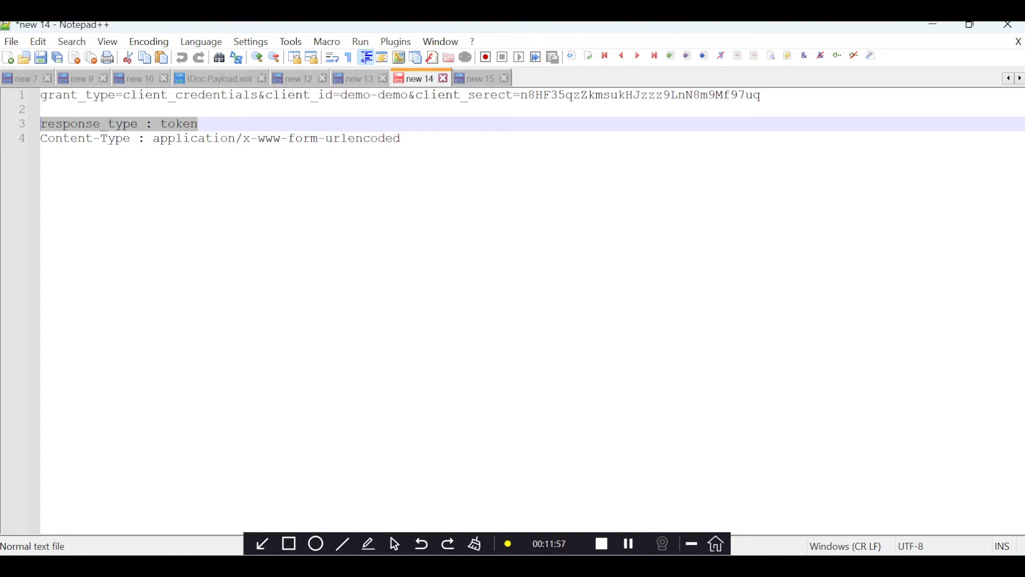
{"action": "left_click_drag", "start_coordinate": [763, 95], "coordinate": [41, 95]}
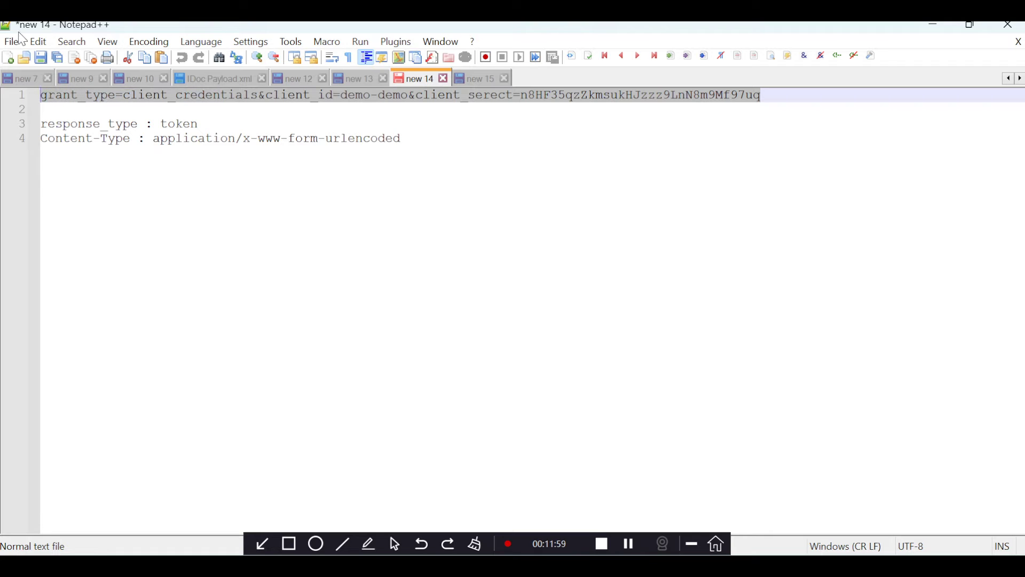
{"action": "key", "text": "alt+Tab"}
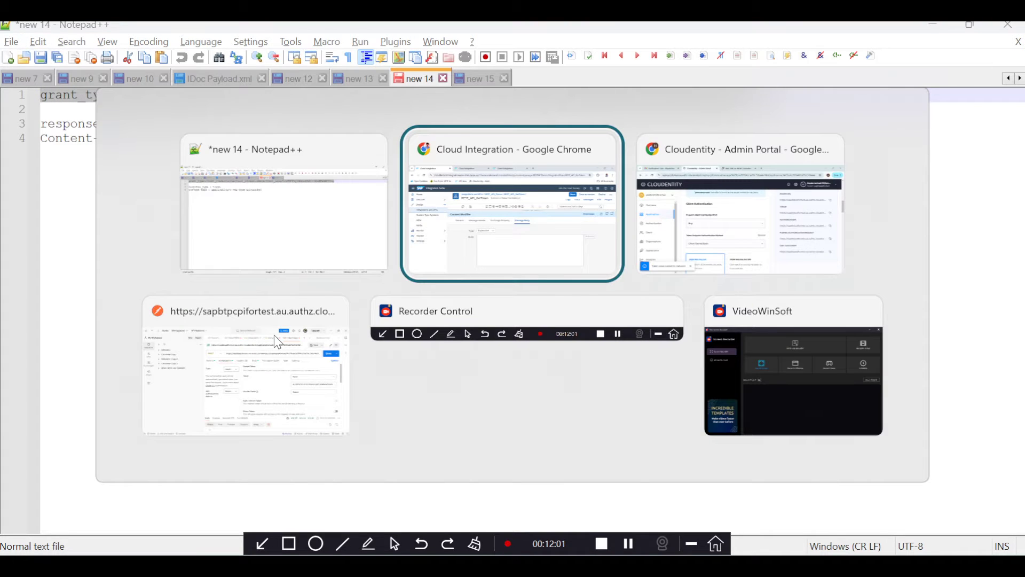
{"action": "key", "text": "ctrl+v"}
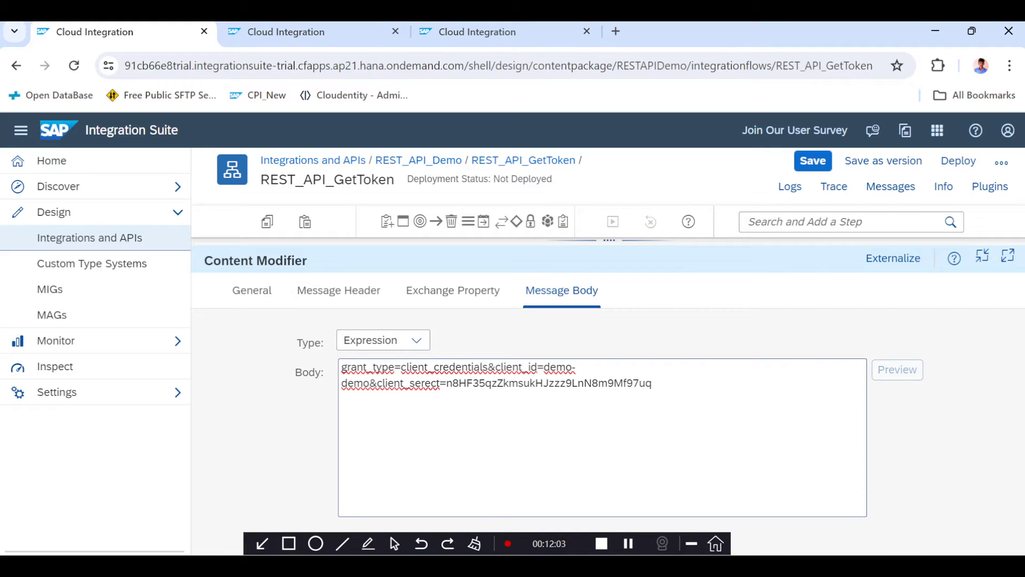
- Review the new token configuration in Postman, including grant type, access token URL, client credentials and client authentication, and return to Cloud Integration
{"action": "key", "text": "alt+Tab"}
{"action": "key", "text": "alt+Tab"}
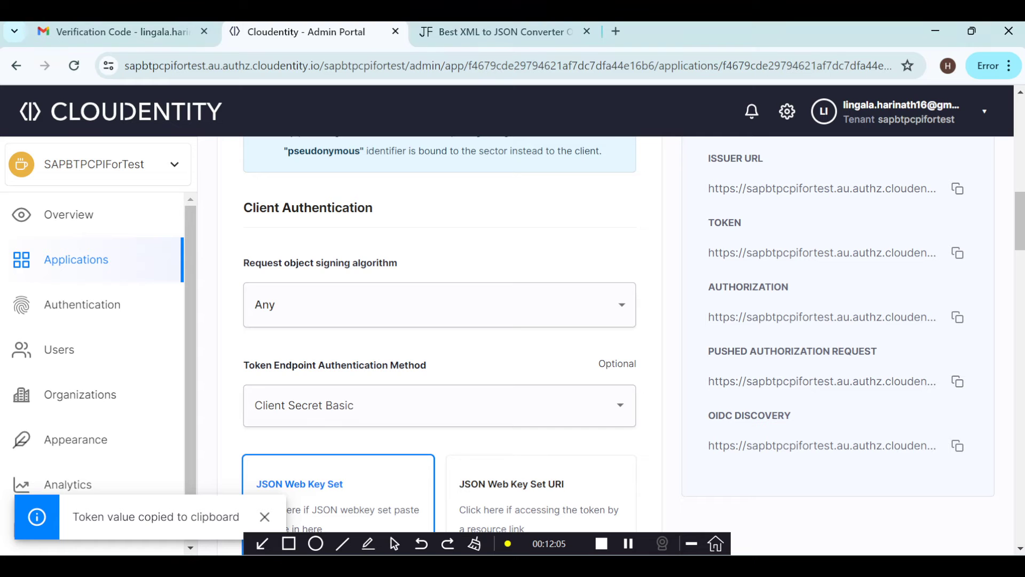
{"action": "key", "text": "alt+Tab"}
{"action": "key", "text": "alt+Tab"}
{"action": "key", "text": "Tab"}
{"action": "key", "text": "Tab"}
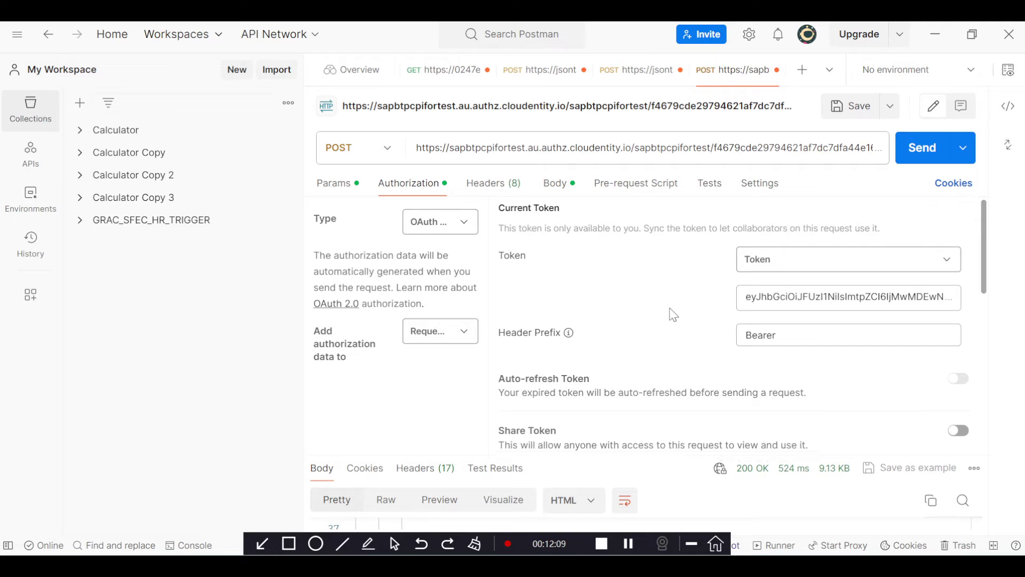
{"action": "scroll", "coordinate": [670, 314], "scroll_direction": "down", "scroll_amount": 5}
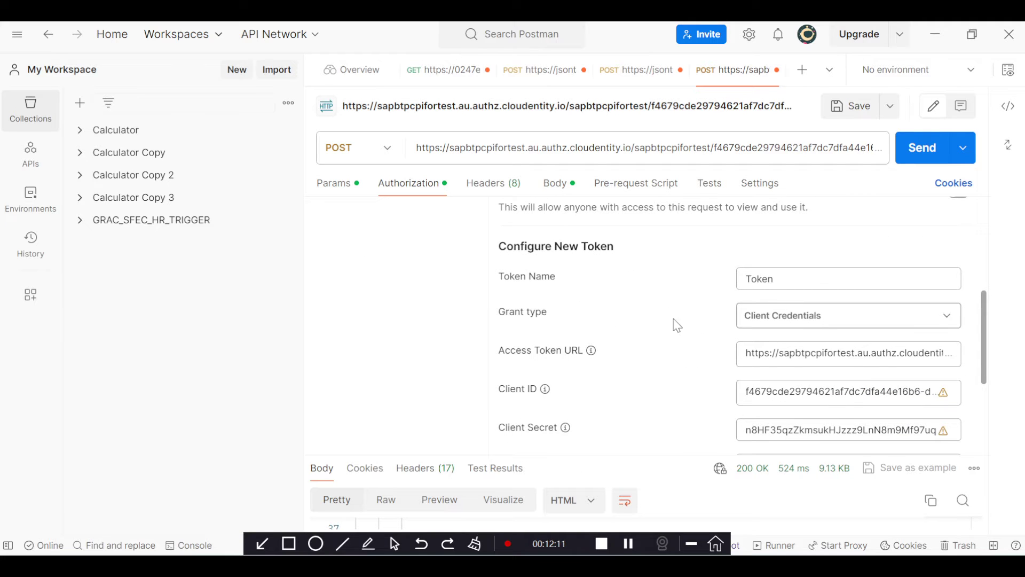
{"action": "scroll", "coordinate": [620, 357], "scroll_direction": "down", "scroll_amount": 1}
{"action": "scroll", "coordinate": [620, 356], "scroll_direction": "down", "scroll_amount": 3}
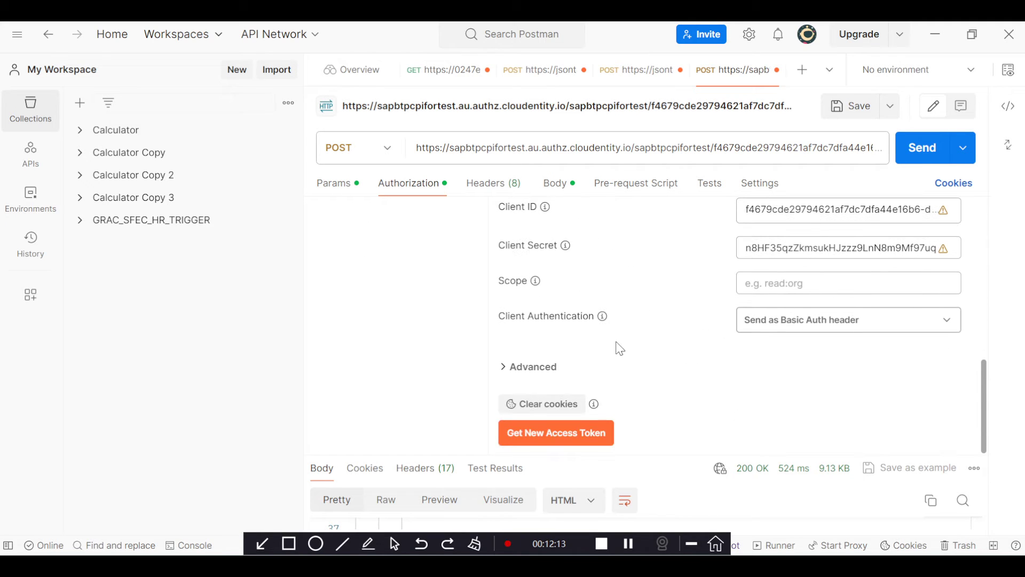
{"action": "key", "text": "alt+Tab"}
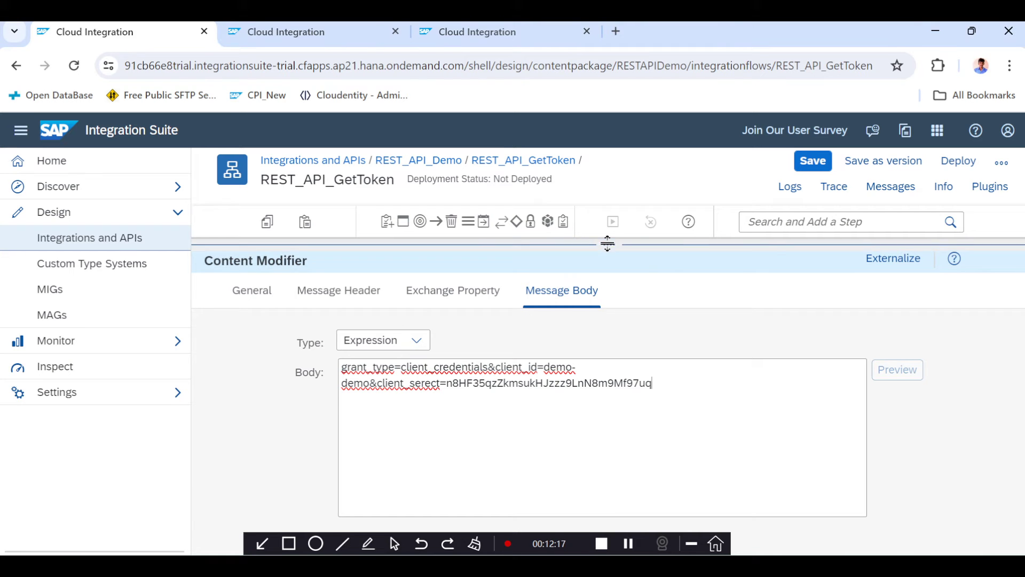
- Align the RESTAPI receiver under the Request Reply step and collapse the side navigation to show the whole flow
{"action": "left_click_drag", "start_coordinate": [609, 242], "coordinate": [553, 412]}
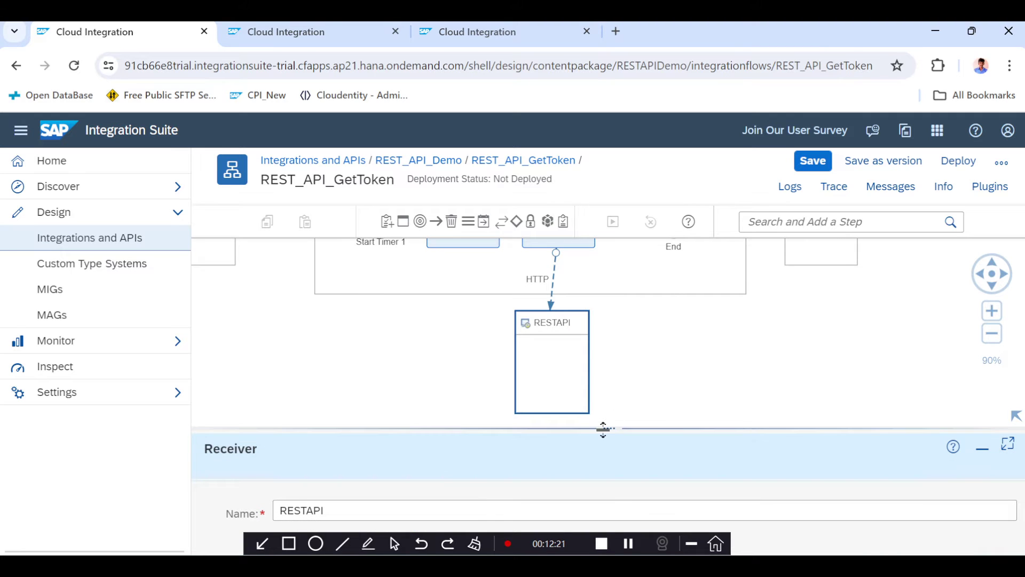
{"action": "scroll", "coordinate": [524, 382], "scroll_direction": "down", "scroll_amount": 1}
{"action": "left_click", "coordinate": [523, 389]}
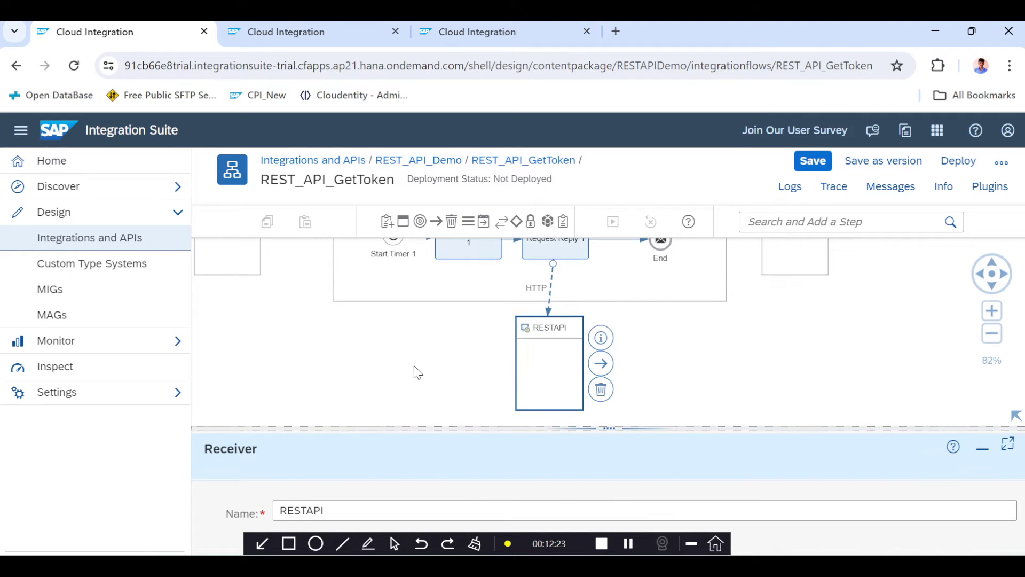
{"action": "left_click", "coordinate": [21, 130]}
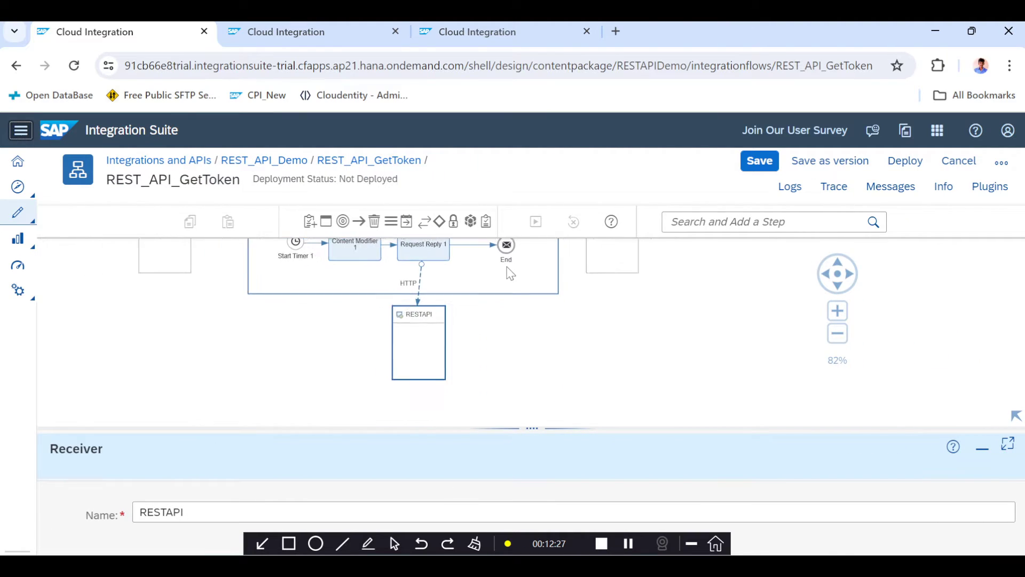
{"action": "left_click_drag", "start_coordinate": [331, 365], "coordinate": [382, 392]}
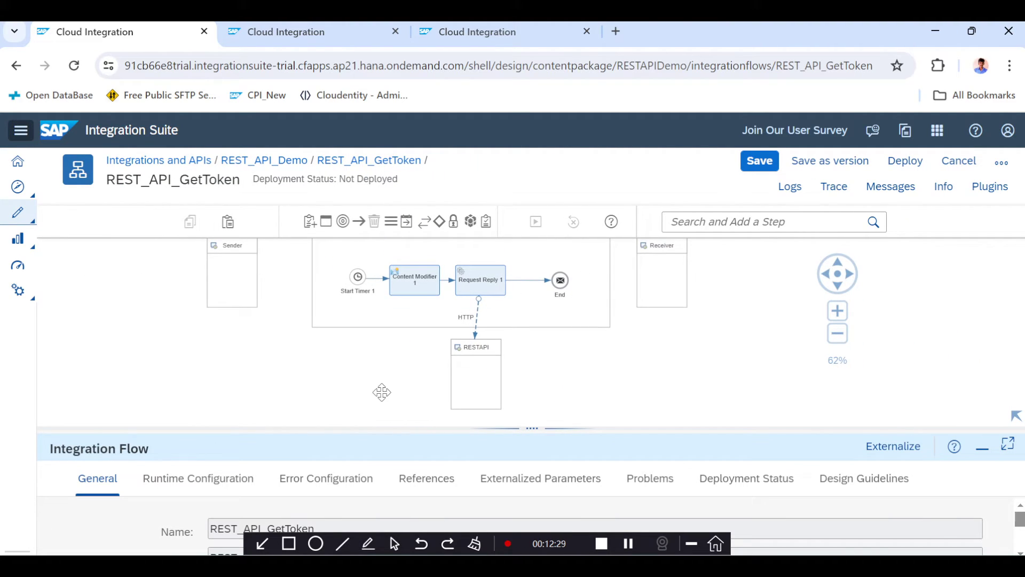
- Review the Content Modifier's header, property and message body settings, checking the grant_type, client_credentials and client_id parts of the body
{"action": "left_click", "coordinate": [418, 280]}
{"action": "left_click_drag", "start_coordinate": [532, 428], "coordinate": [510, 194]}
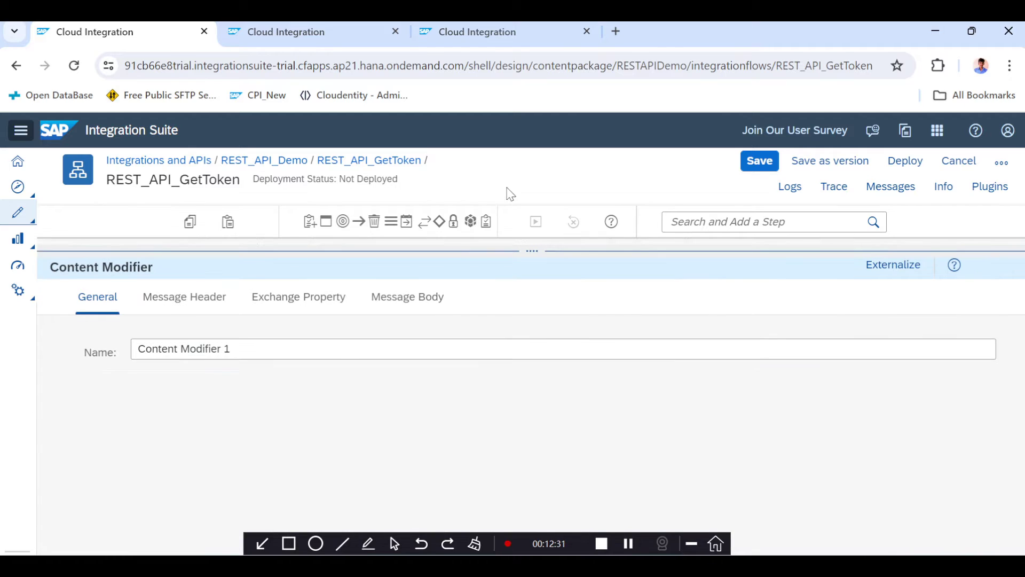
{"action": "left_click", "coordinate": [219, 295]}
{"action": "left_click", "coordinate": [306, 302]}
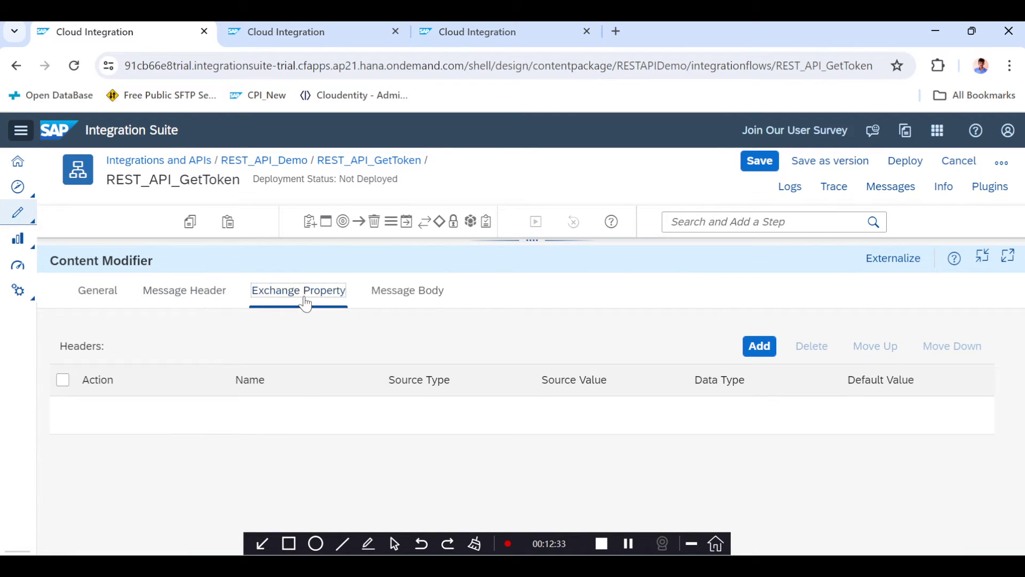
{"action": "left_click", "coordinate": [395, 295]}
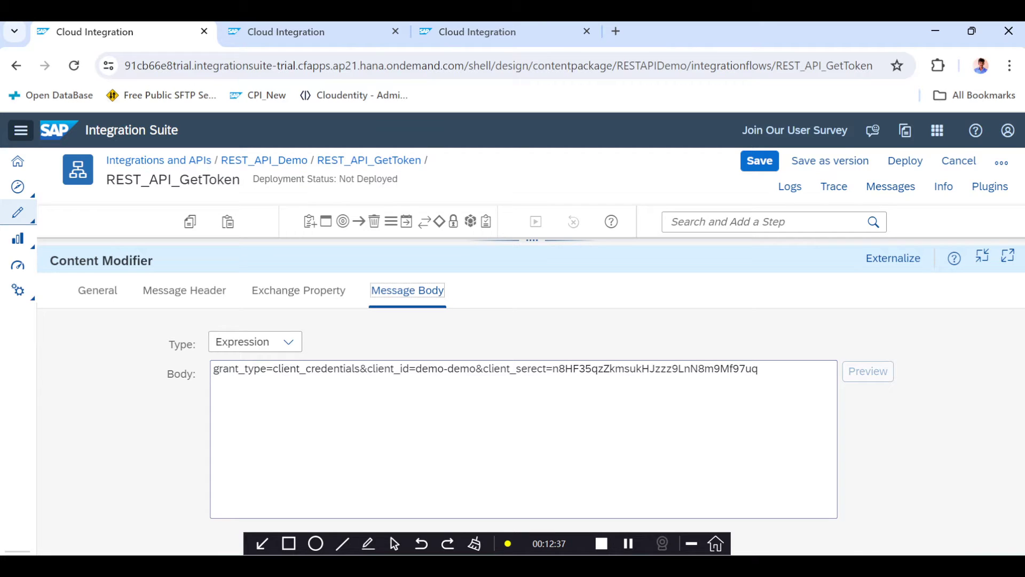
{"action": "left_click_drag", "start_coordinate": [214, 368], "coordinate": [272, 369]}
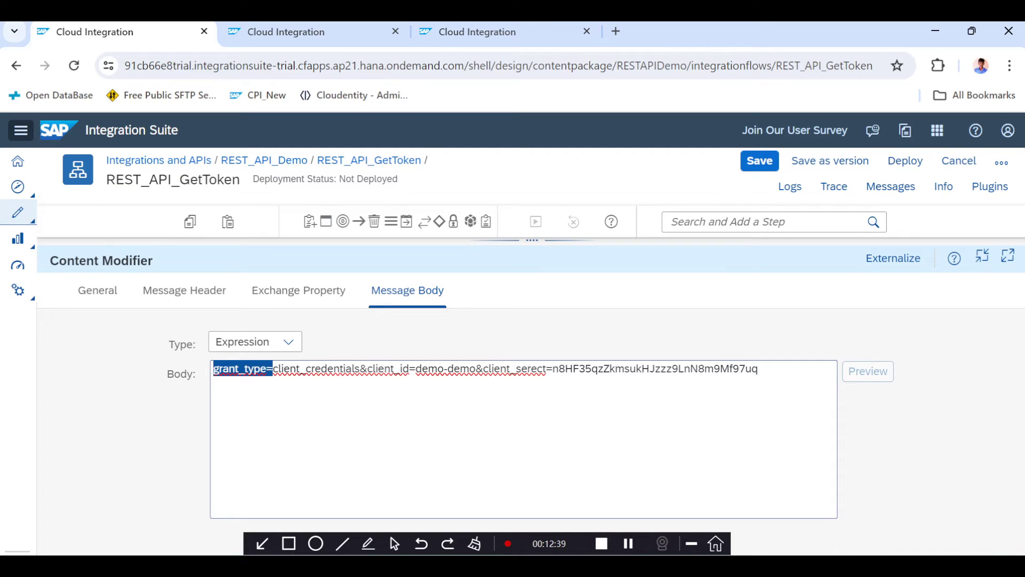
{"action": "left_click", "coordinate": [277, 369]}
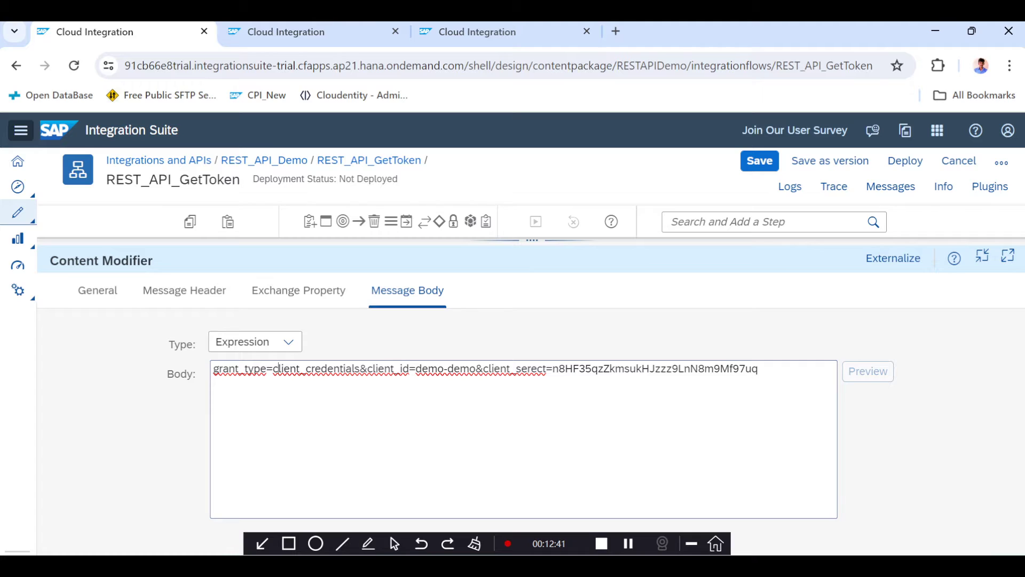
{"action": "left_click_drag", "start_coordinate": [360, 369], "coordinate": [278, 369]}
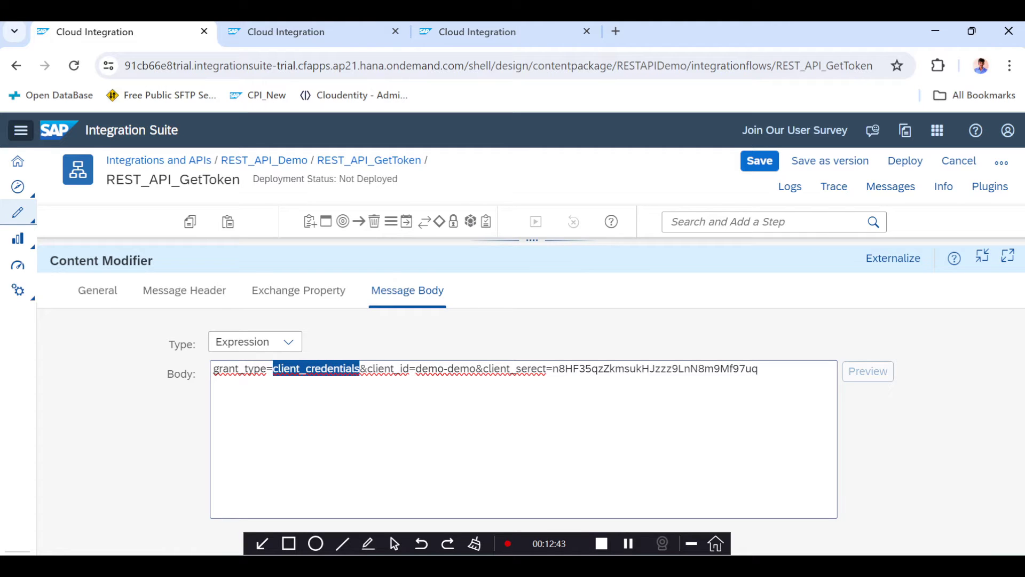
{"action": "double_click", "coordinate": [388, 369]}
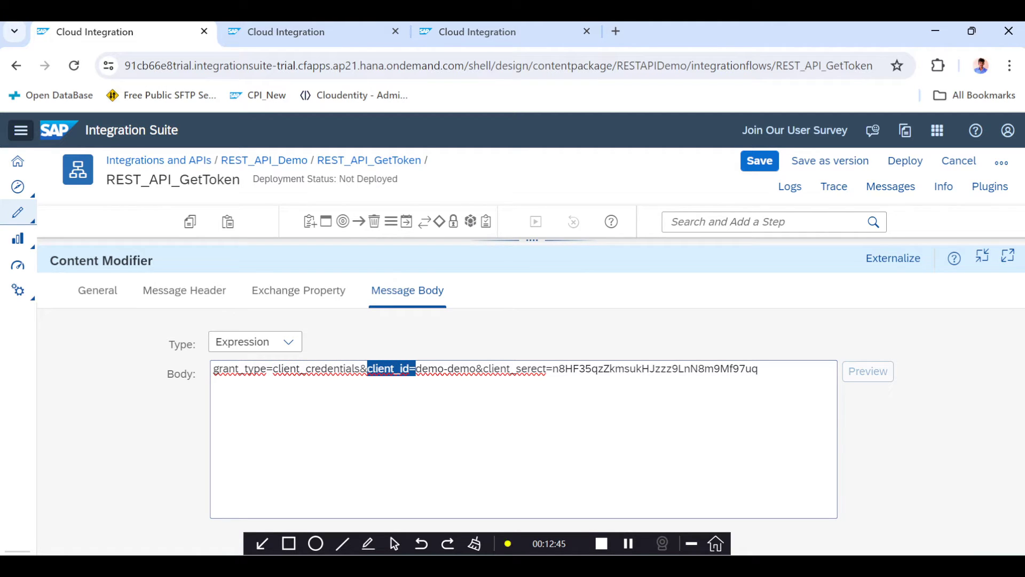
- Replace the demo-demo placeholder in the message body with the client ID copied from the Cloudentity Admin Portal
{"action": "left_click_drag", "start_coordinate": [469, 368], "coordinate": [416, 368]}
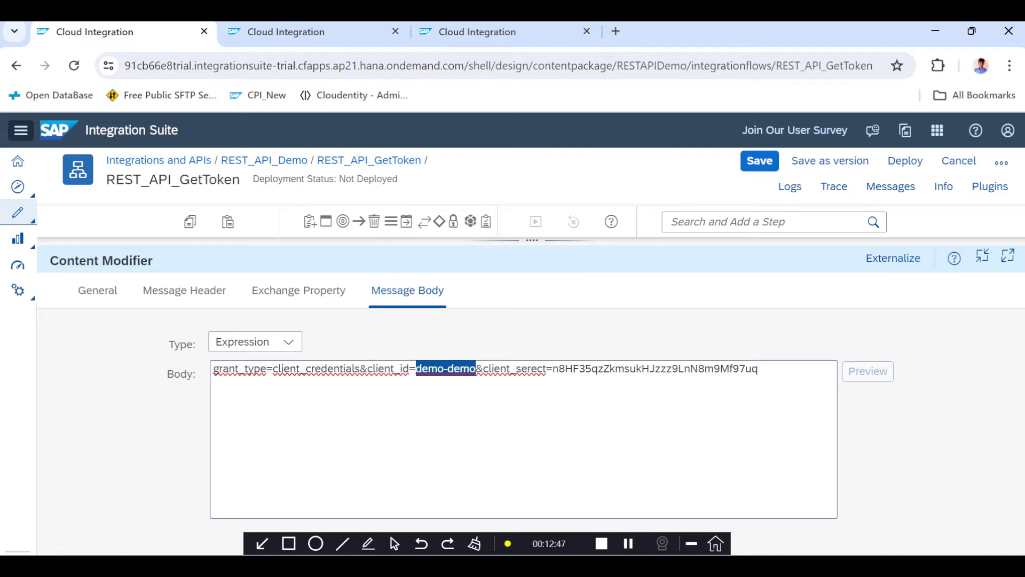
{"action": "key", "text": "alt+Tab"}
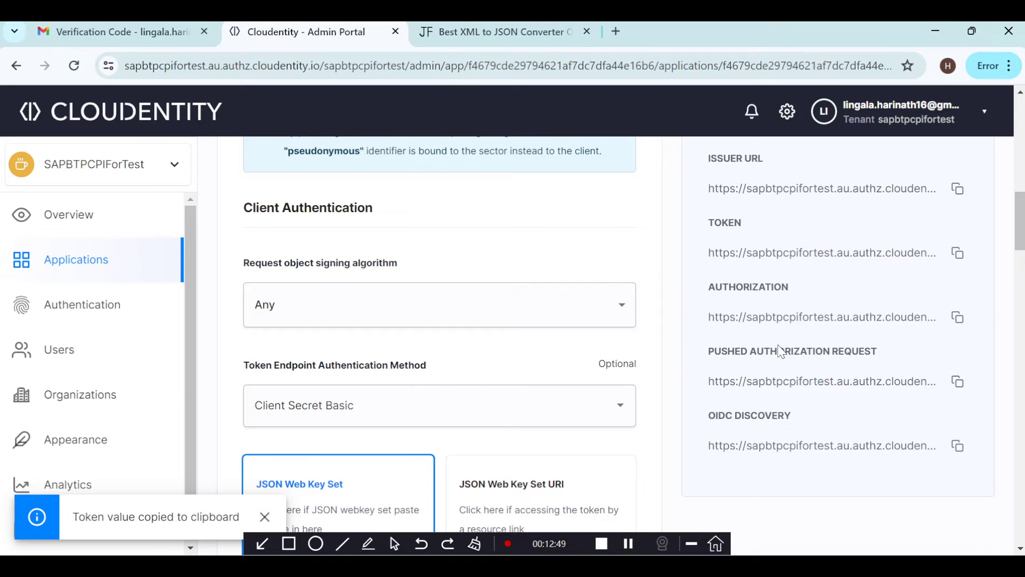
{"action": "scroll", "coordinate": [782, 350], "scroll_direction": "up", "scroll_amount": 5}
{"action": "scroll", "coordinate": [781, 350], "scroll_direction": "up", "scroll_amount": 3}
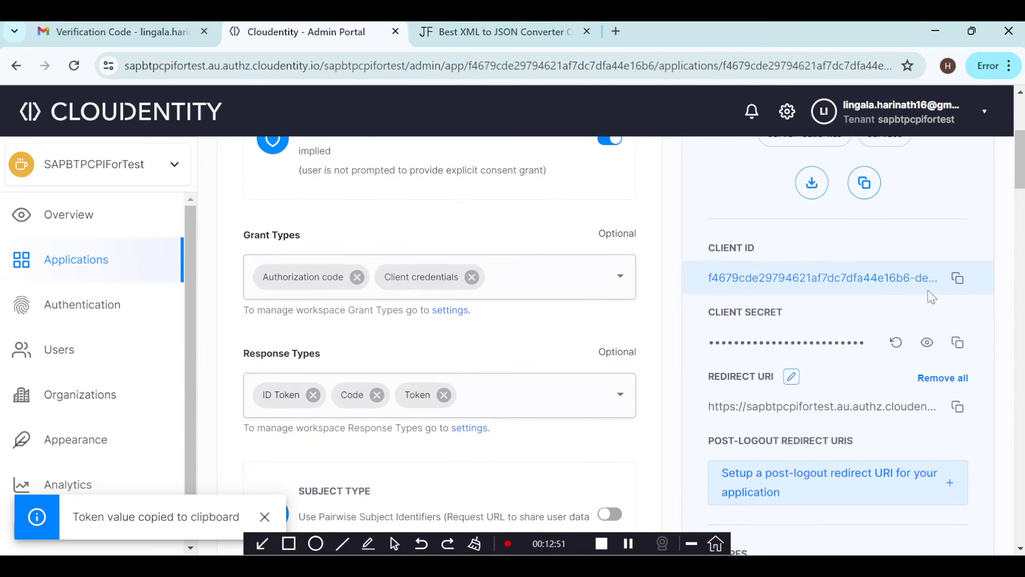
{"action": "left_click", "coordinate": [958, 279]}
{"action": "key", "text": "alt+Tab"}
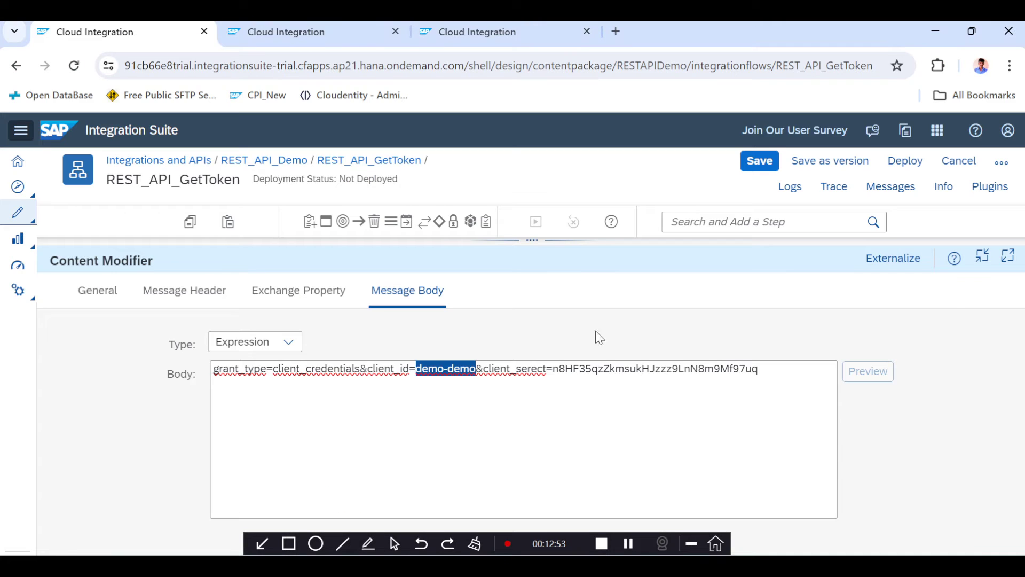
{"action": "key", "text": "ctrl+v"}
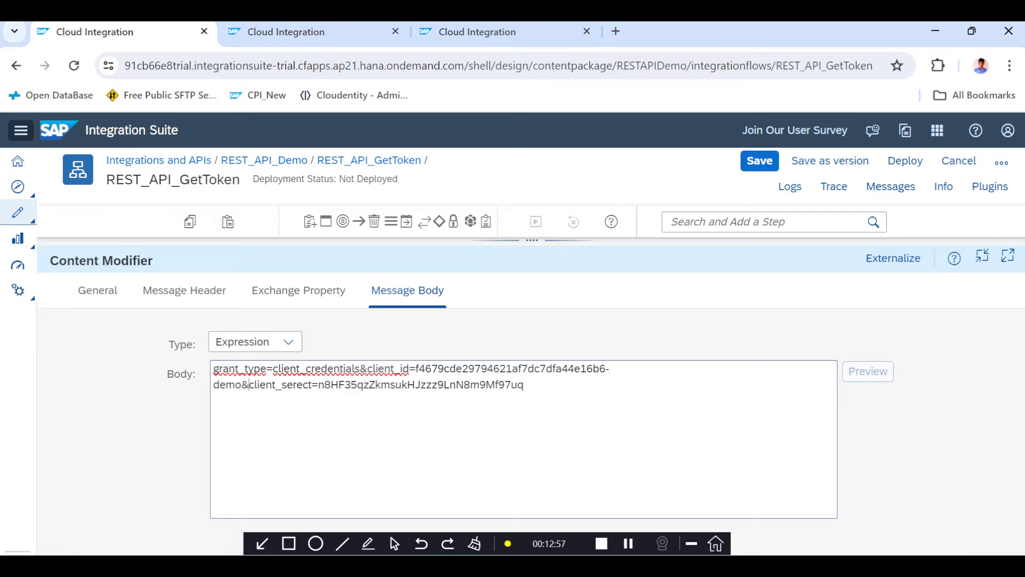
- Replace the client secret value in the message body with the client secret copied from the Cloudentity Admin Portal
{"action": "left_click_drag", "start_coordinate": [249, 384], "coordinate": [287, 385]}
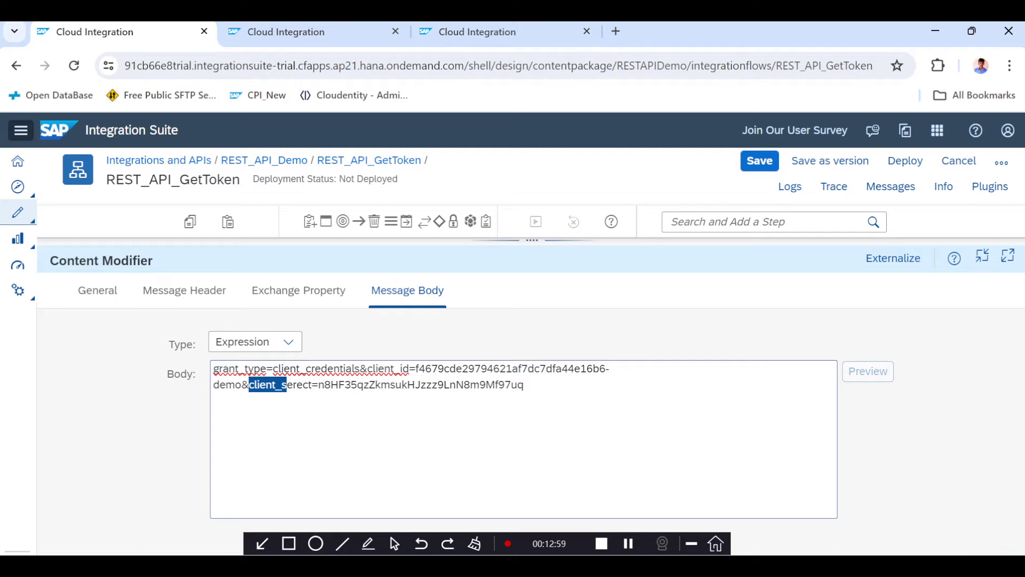
{"action": "key", "text": "alt+Tab"}
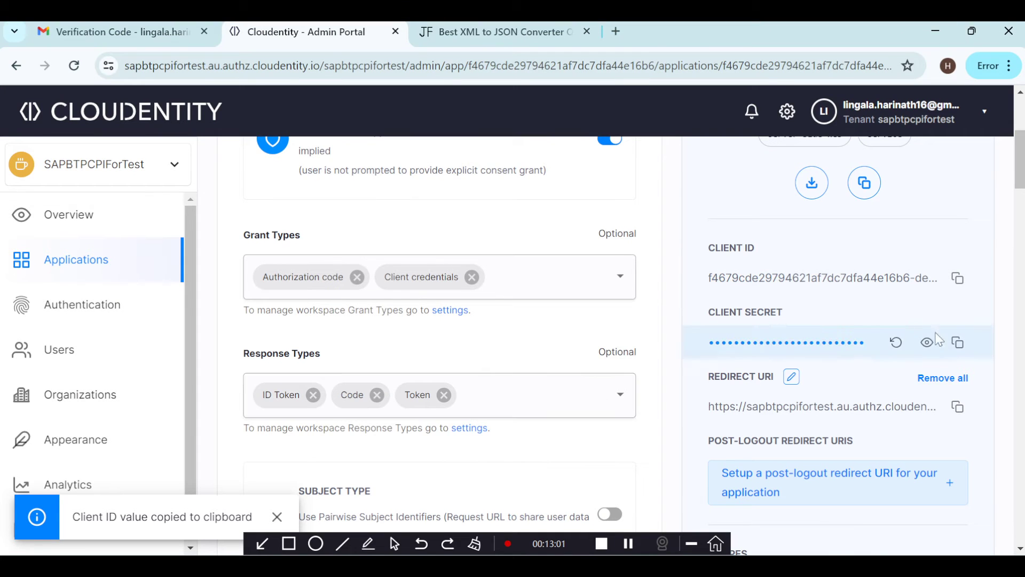
{"action": "left_click", "coordinate": [957, 347]}
{"action": "key", "text": "alt+Tab"}
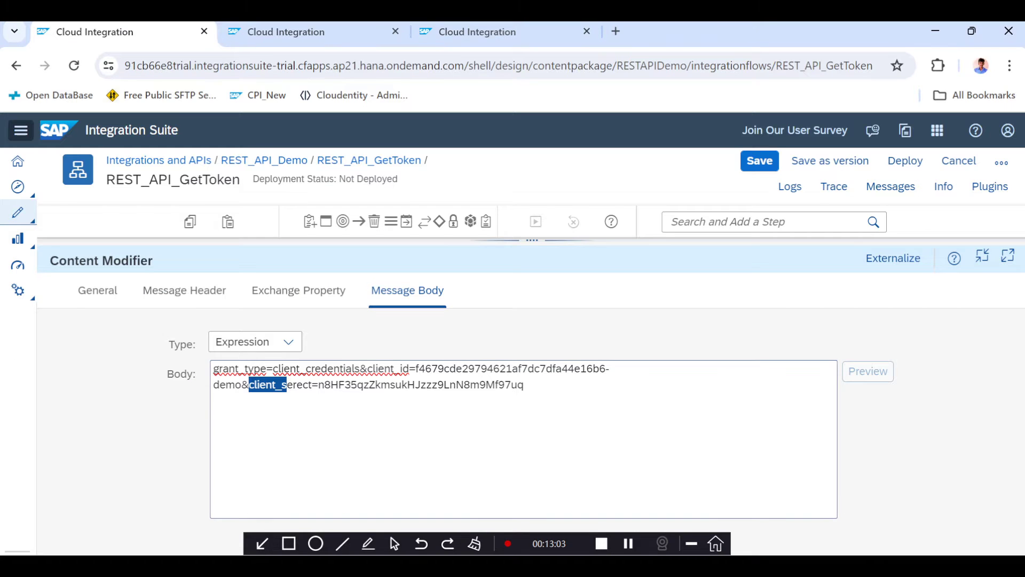
{"action": "left_click_drag", "start_coordinate": [525, 385], "coordinate": [324, 385]}
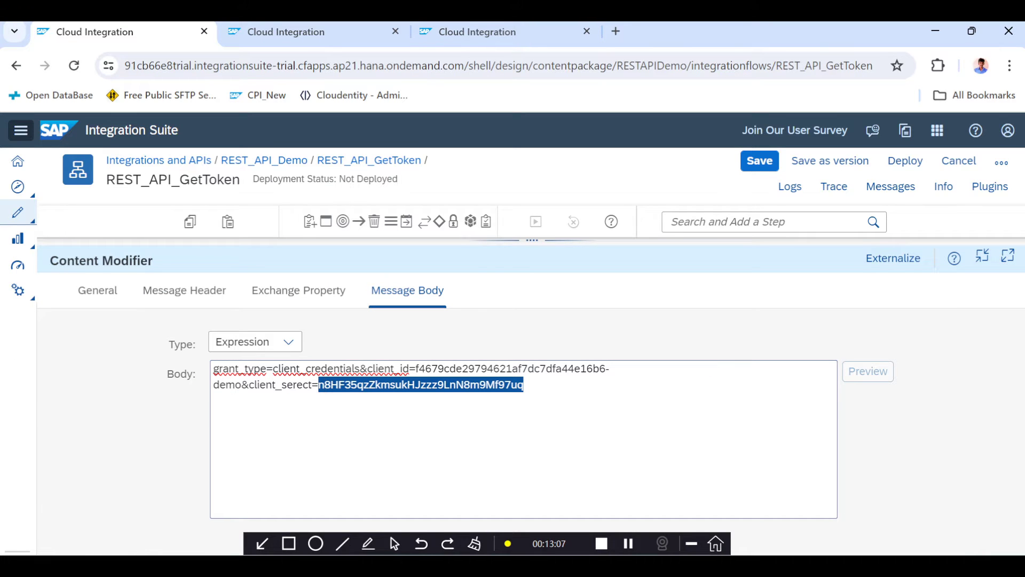
{"action": "key", "text": "ctrl+v"}
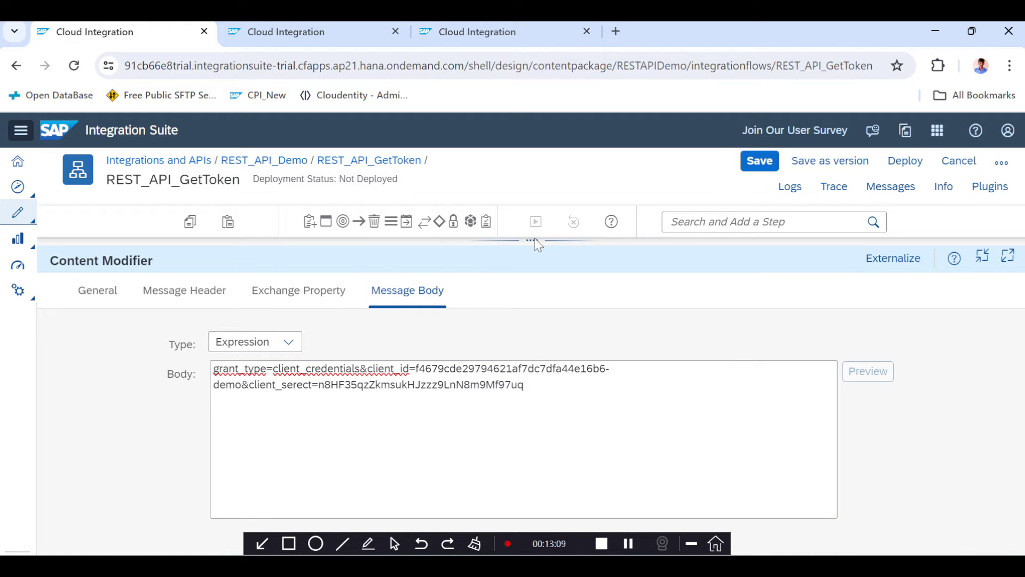
- Activate tracing for REST_API_GetToken, and save and deploy the integration flow
{"action": "left_click_drag", "start_coordinate": [539, 244], "coordinate": [516, 419]}
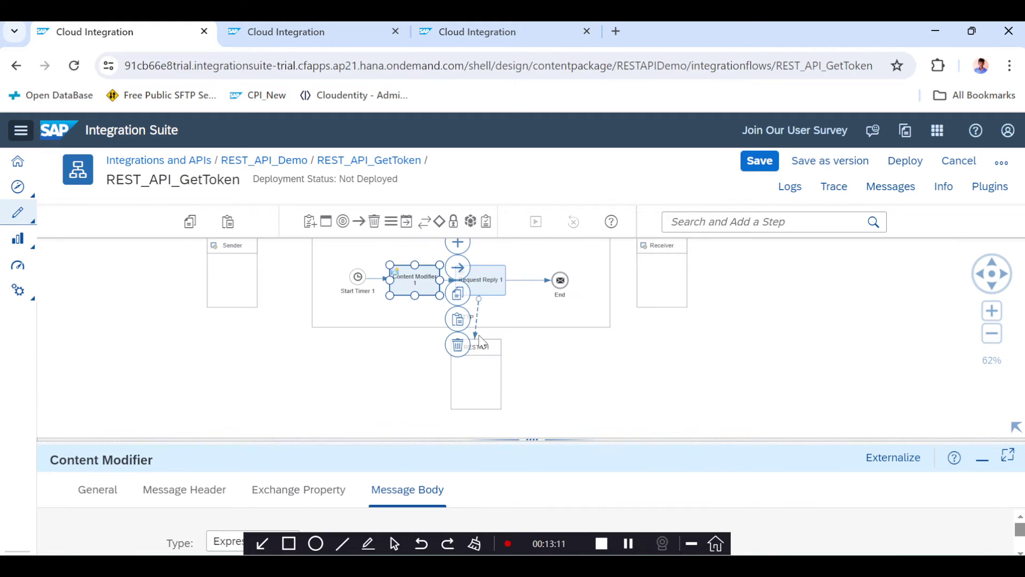
{"action": "left_click", "coordinate": [482, 351]}
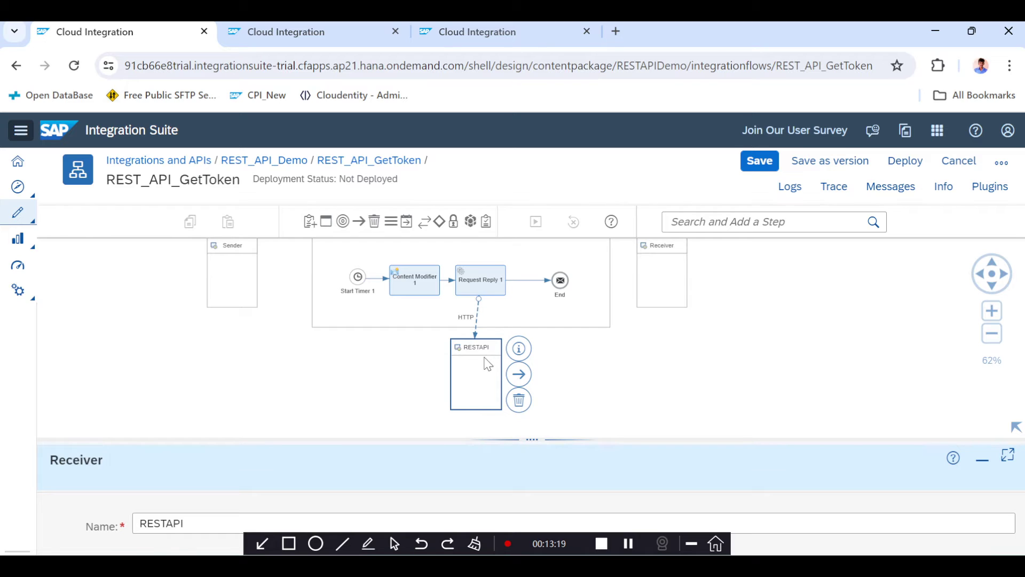
{"action": "left_click", "coordinate": [833, 186]}
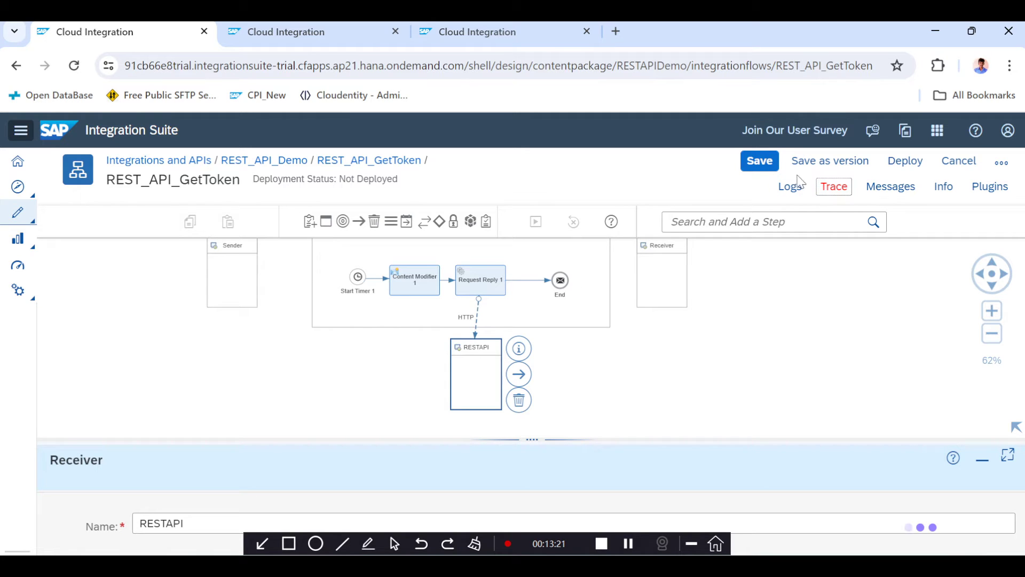
{"action": "left_click", "coordinate": [762, 167]}
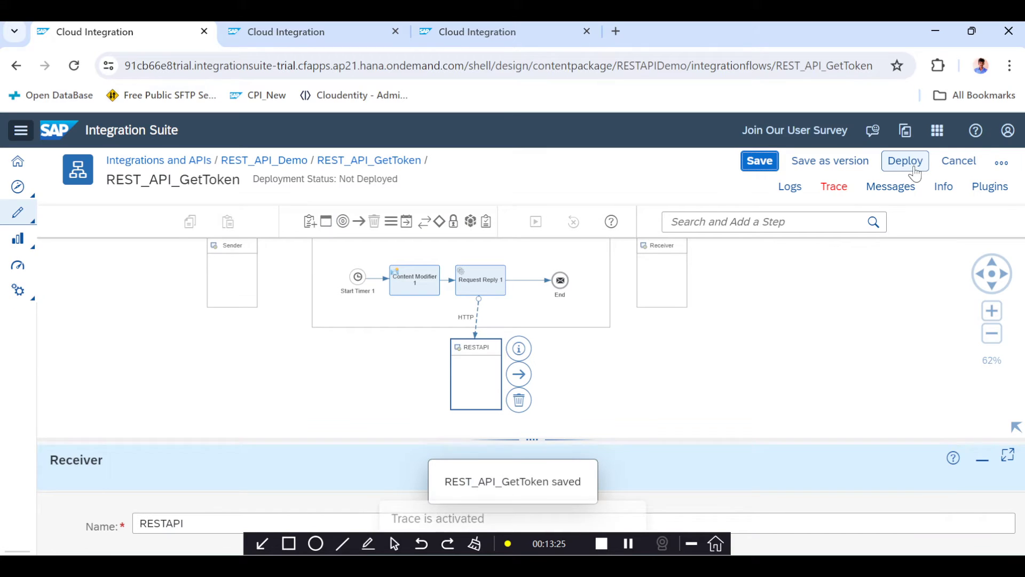
{"action": "left_click", "coordinate": [913, 170]}
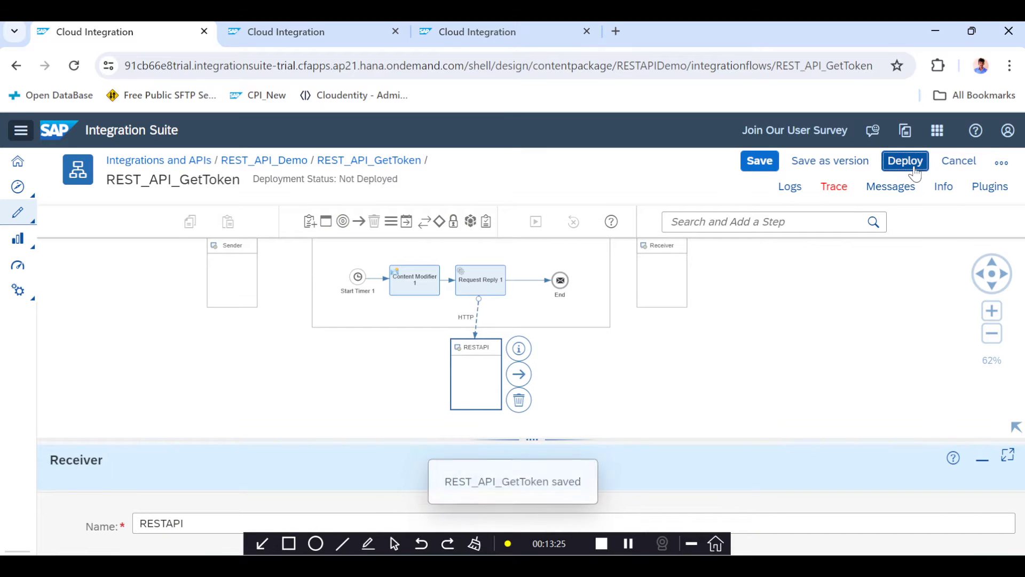
{"action": "left_click", "coordinate": [599, 391]}
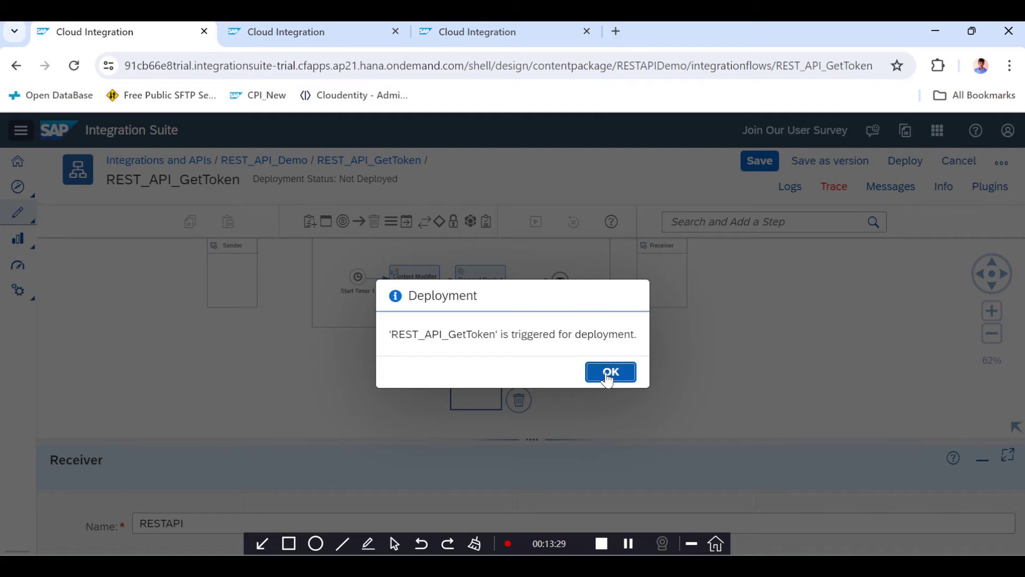
{"action": "left_click", "coordinate": [607, 383]}
- Open the past hour's messages for all artifacts in integration monitoring and examine the error details of the REST_API_GetToken message
{"action": "left_click", "coordinate": [303, 39]}
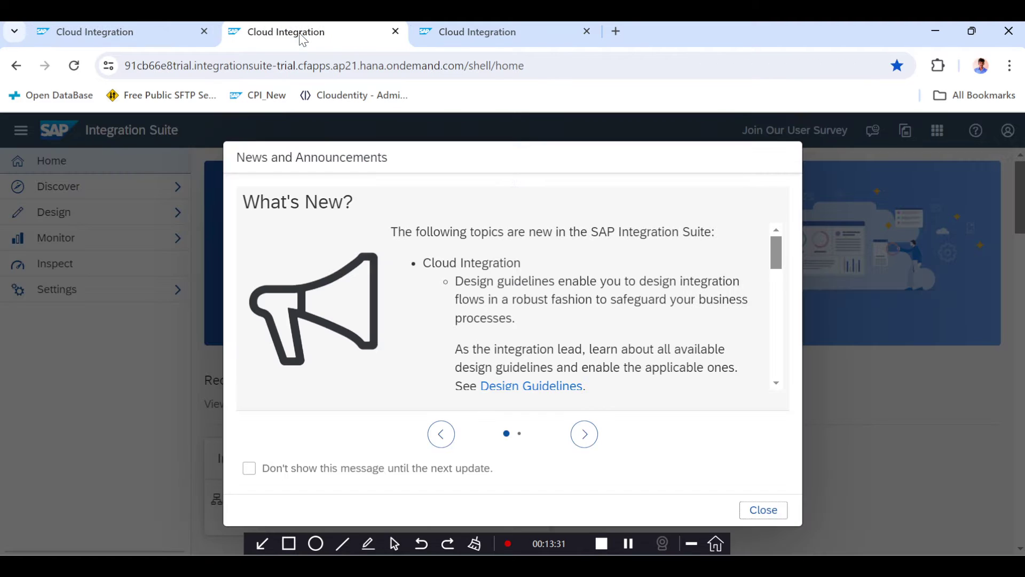
{"action": "left_click", "coordinate": [757, 509]}
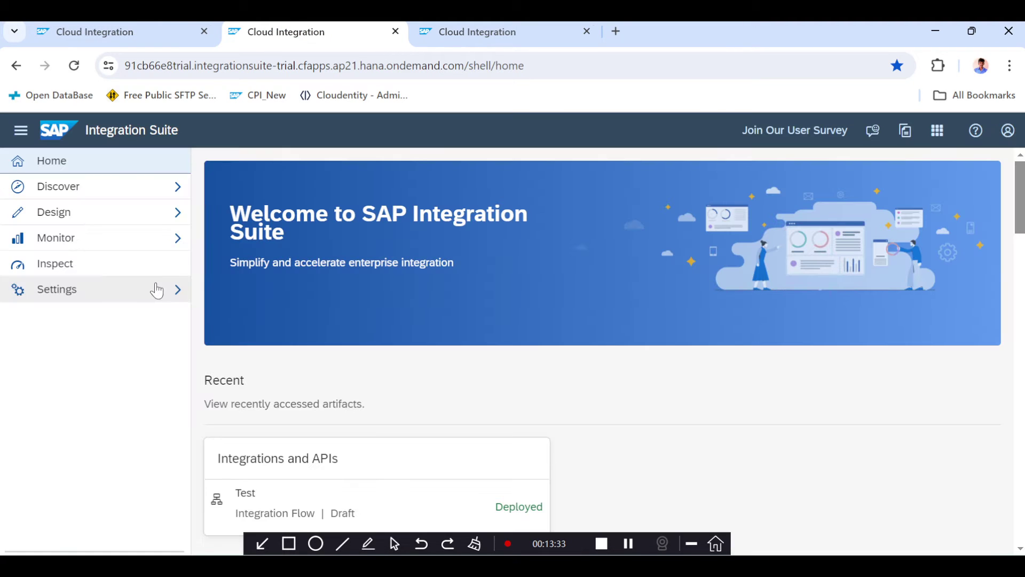
{"action": "left_click", "coordinate": [82, 244]}
{"action": "left_click", "coordinate": [98, 264]}
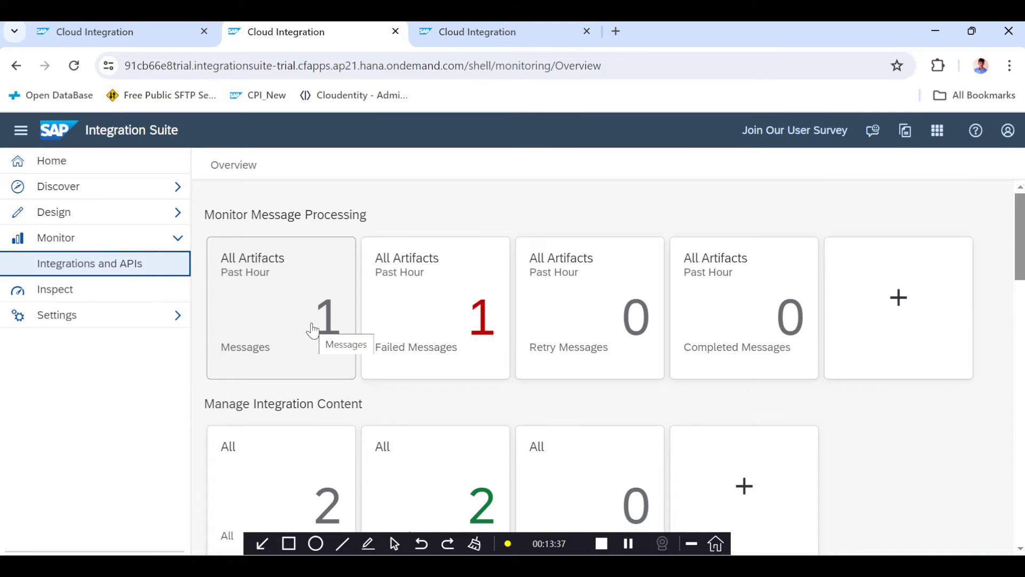
{"action": "left_click", "coordinate": [313, 331]}
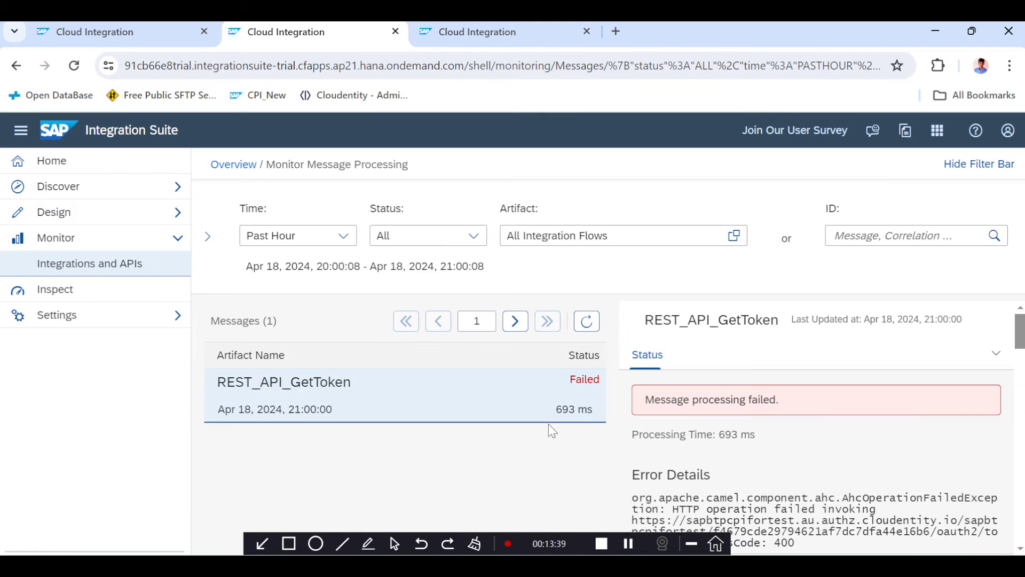
{"action": "scroll", "coordinate": [801, 453], "scroll_direction": "down", "scroll_amount": 2}
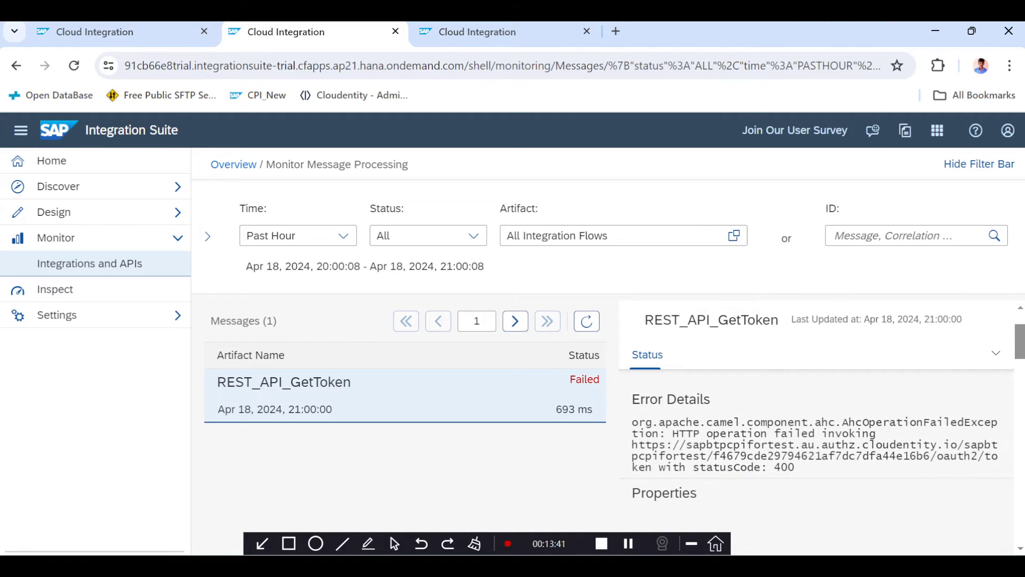
{"action": "double_click", "coordinate": [784, 468]}
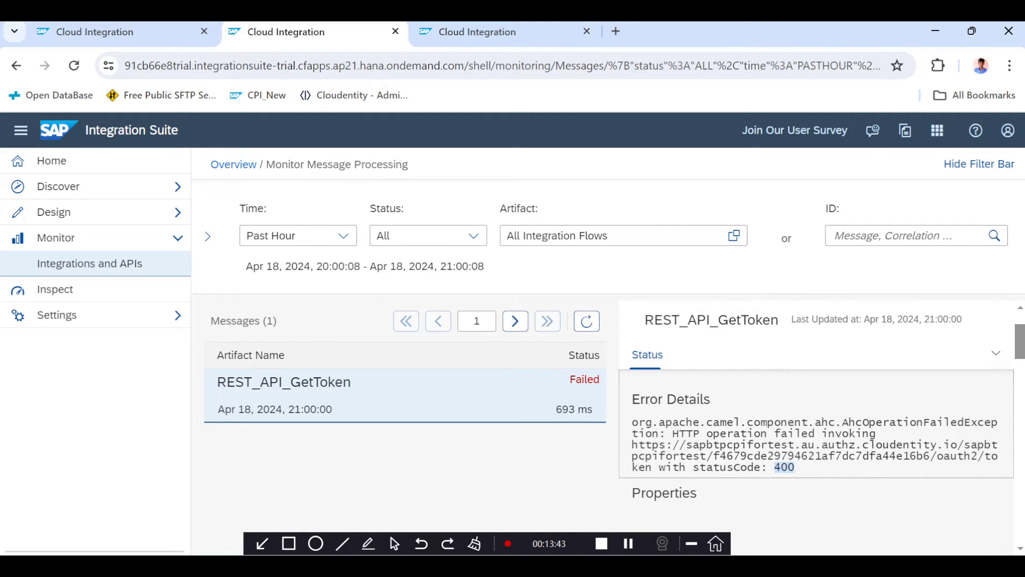
{"action": "scroll", "coordinate": [816, 442], "scroll_direction": "down", "scroll_amount": 1}
{"action": "scroll", "coordinate": [816, 451], "scroll_direction": "down", "scroll_amount": 2}
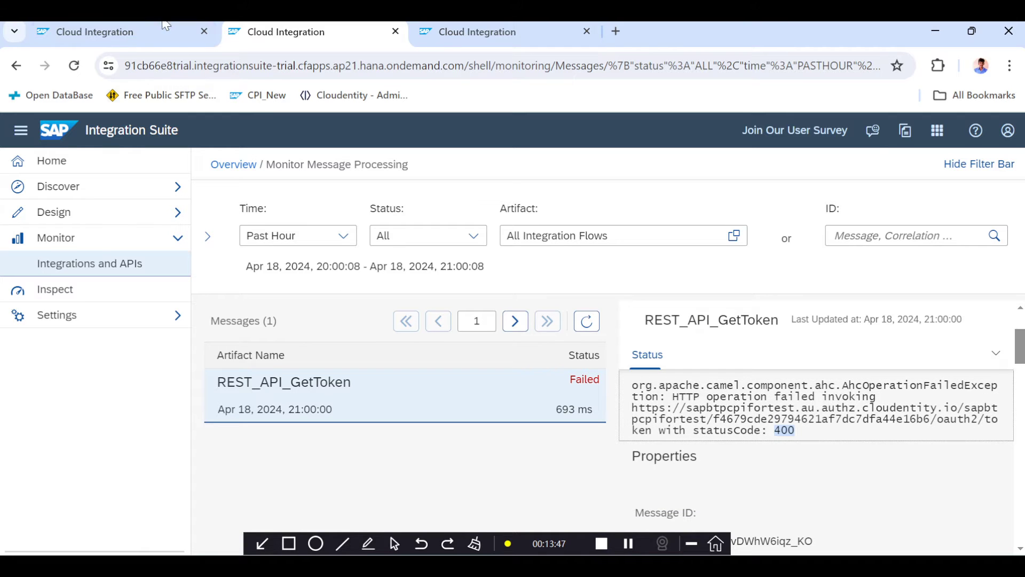
- Add a new message header entry to Content Modifier 1 in the REST_API_GetToken flow
{"action": "left_click", "coordinate": [138, 27]}
{"action": "left_click", "coordinate": [411, 279]}
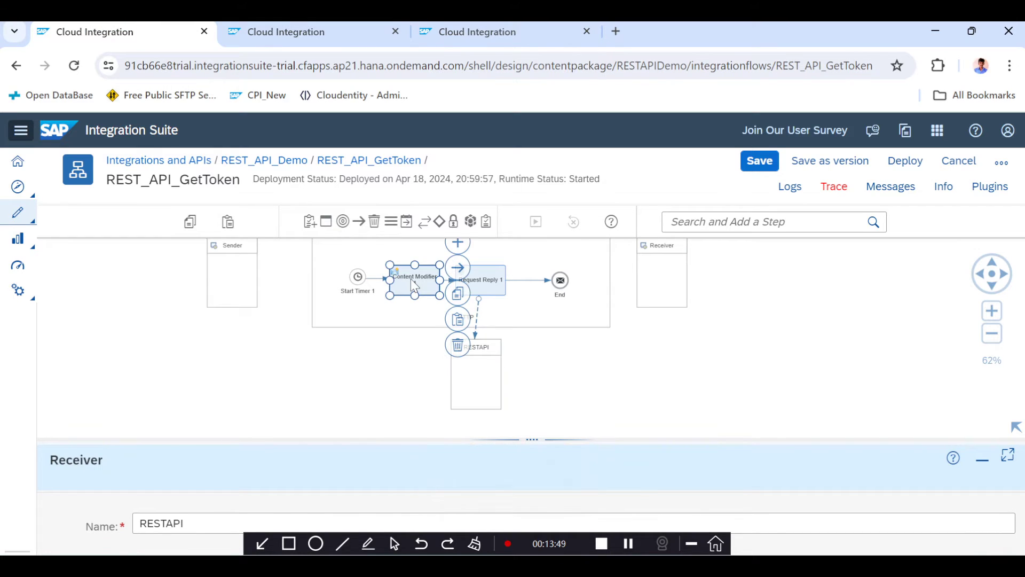
{"action": "left_click_drag", "start_coordinate": [545, 441], "coordinate": [414, 309]}
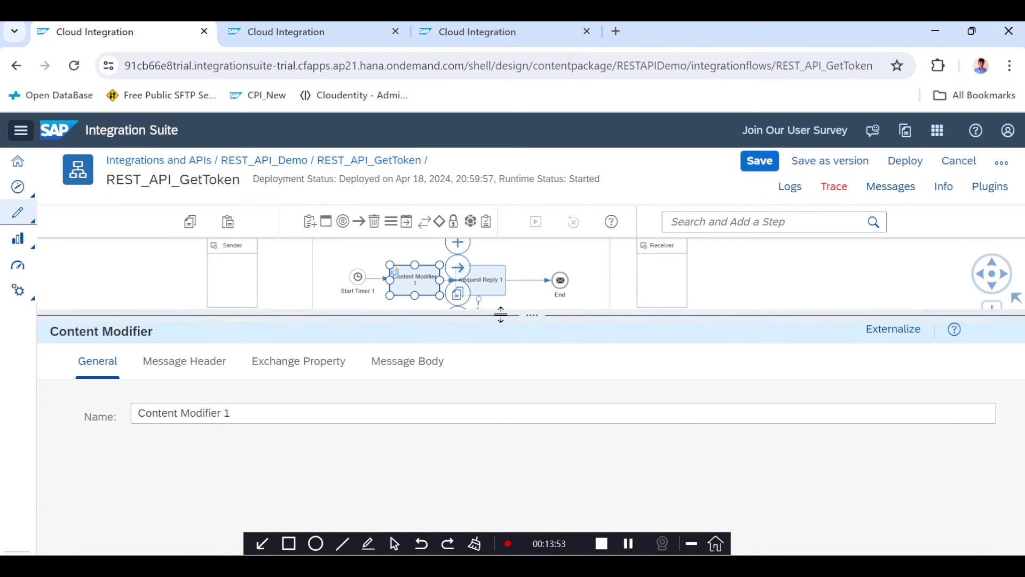
{"action": "left_click", "coordinate": [422, 365]}
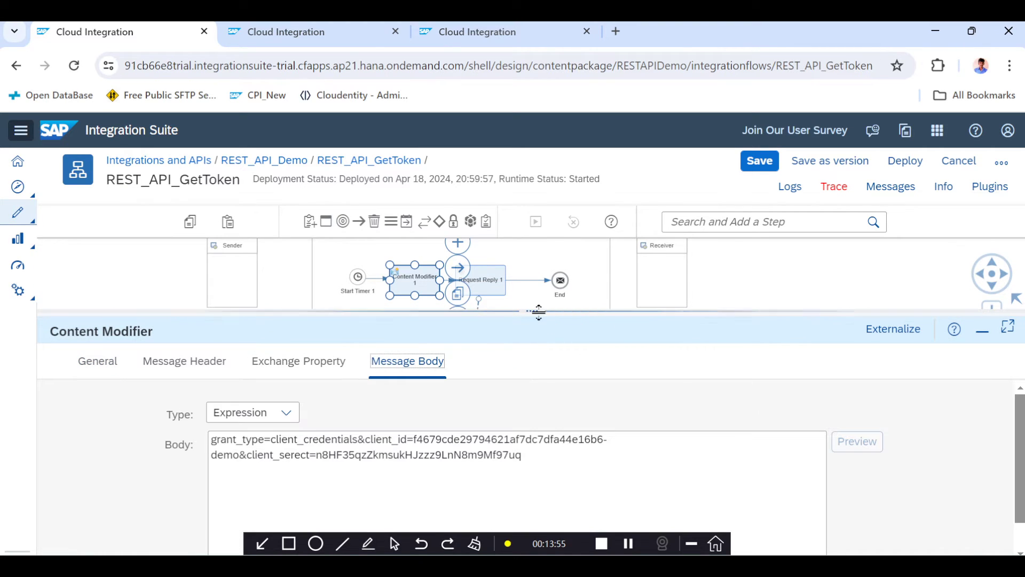
{"action": "left_click_drag", "start_coordinate": [532, 311], "coordinate": [533, 240]}
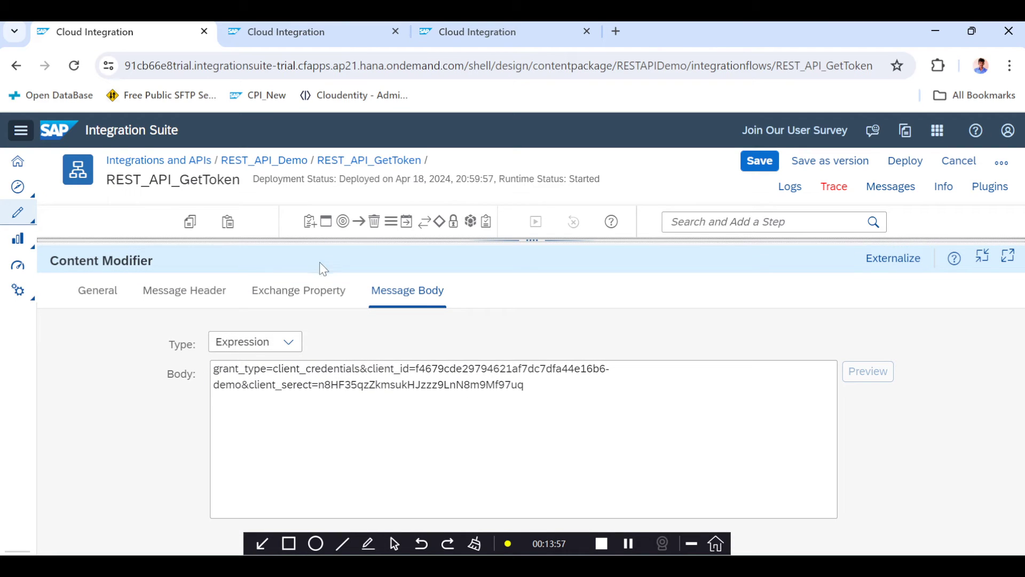
{"action": "left_click", "coordinate": [292, 293]}
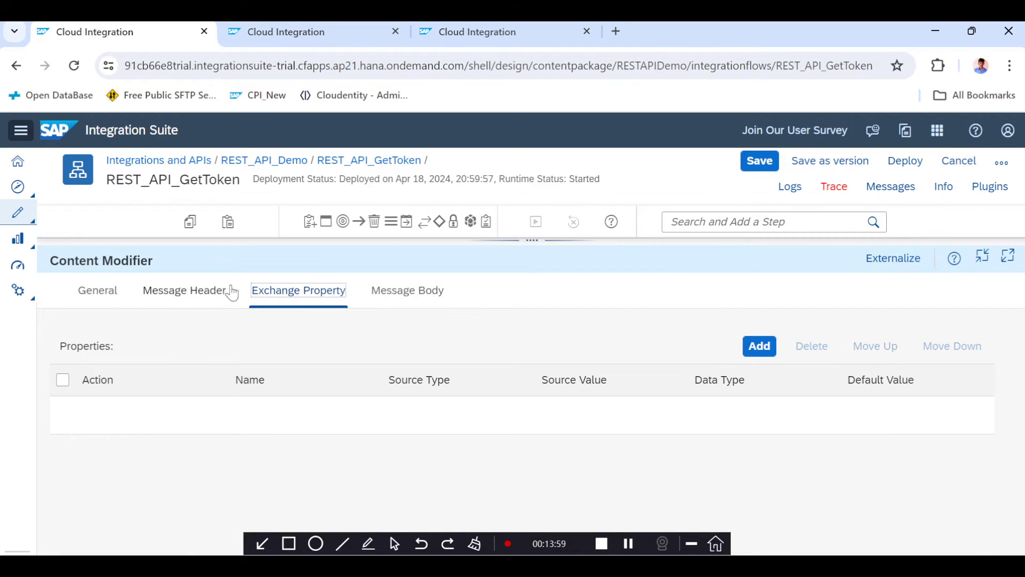
{"action": "left_click", "coordinate": [209, 292]}
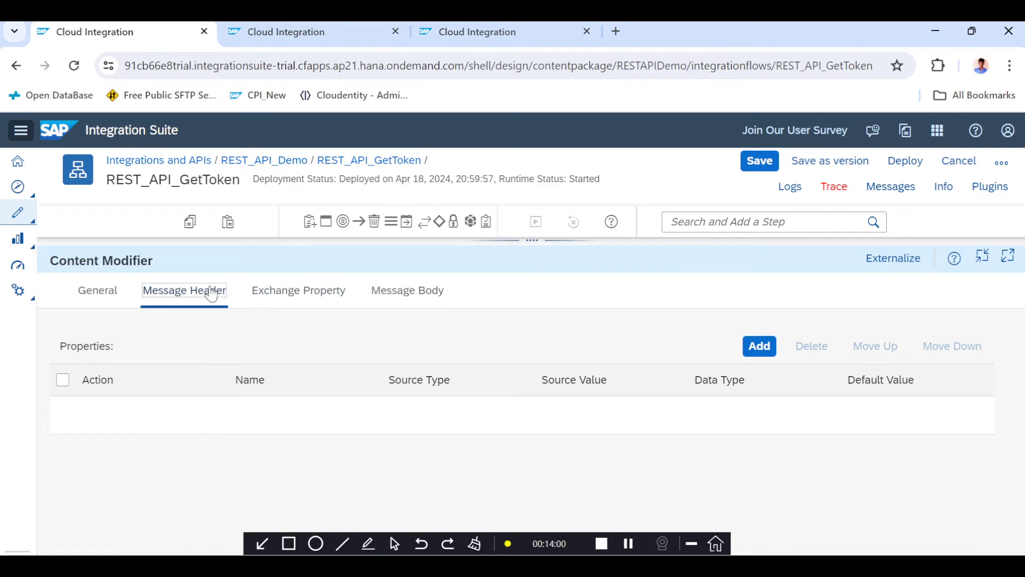
{"action": "left_click", "coordinate": [759, 346]}
{"action": "left_click", "coordinate": [299, 417]}
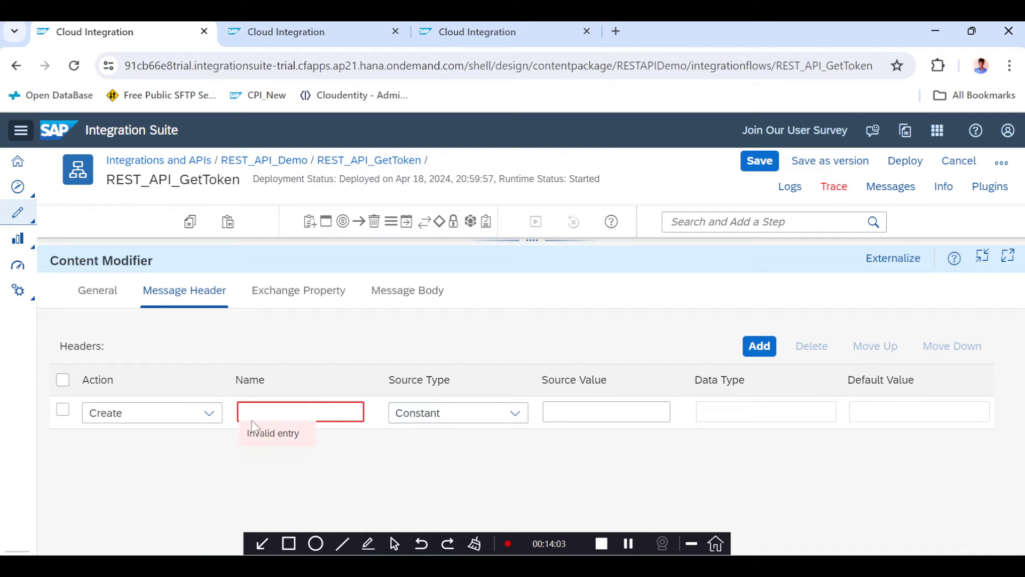
- Name the new message header Content-Type, copying the name from the "new 14" notes in Notepad++
{"action": "key", "text": "alt+Tab"}
{"action": "key", "text": "alt+Tab"}
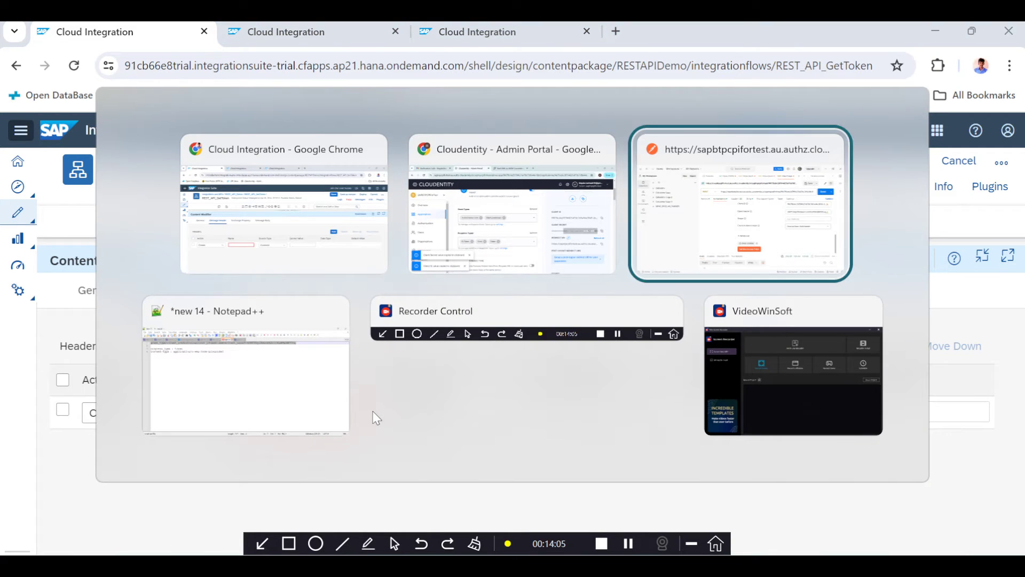
{"action": "key", "text": "alt+Tab"}
{"action": "left_click", "coordinate": [363, 83]}
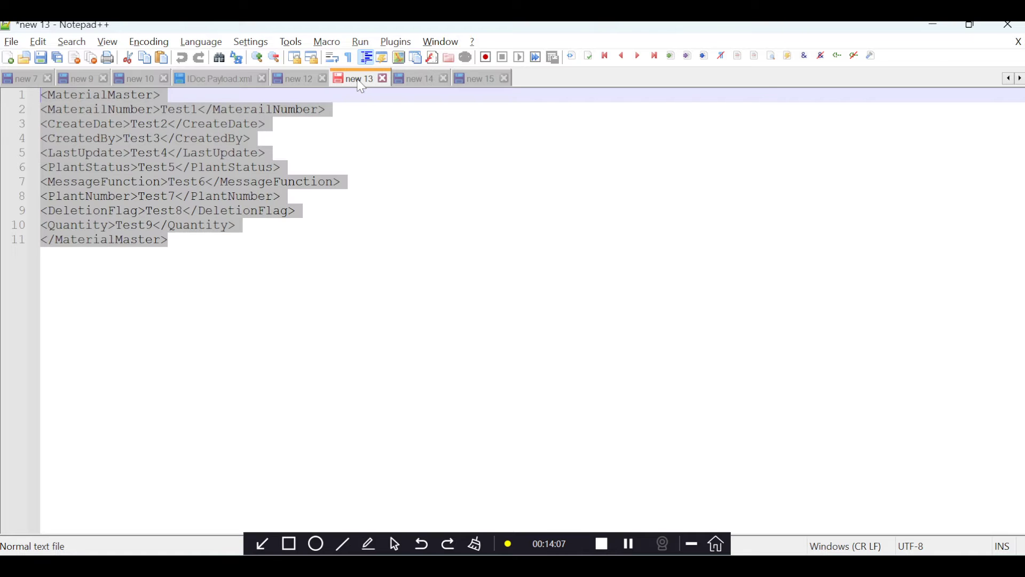
{"action": "left_click", "coordinate": [291, 78]}
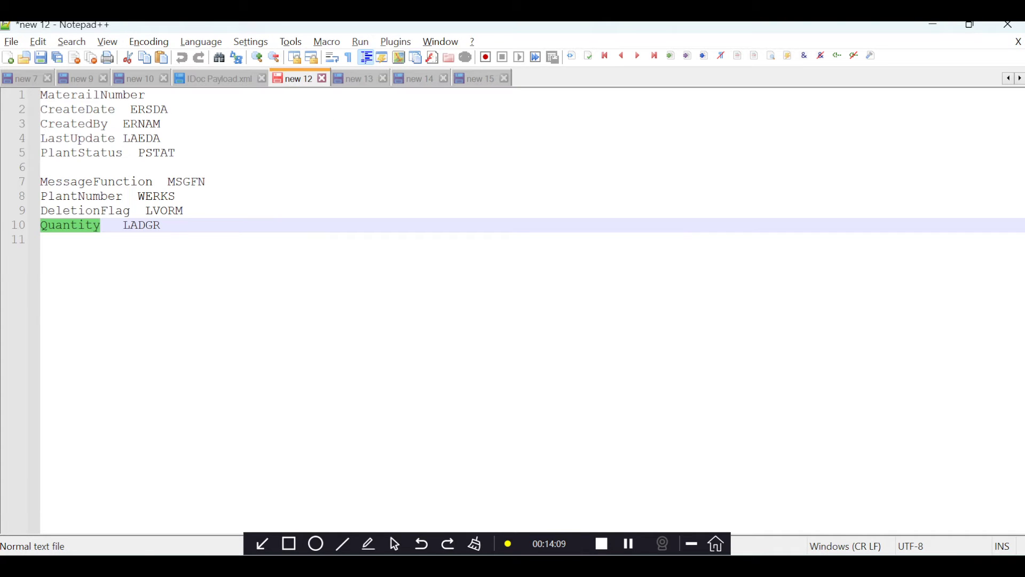
{"action": "left_click", "coordinate": [215, 80]}
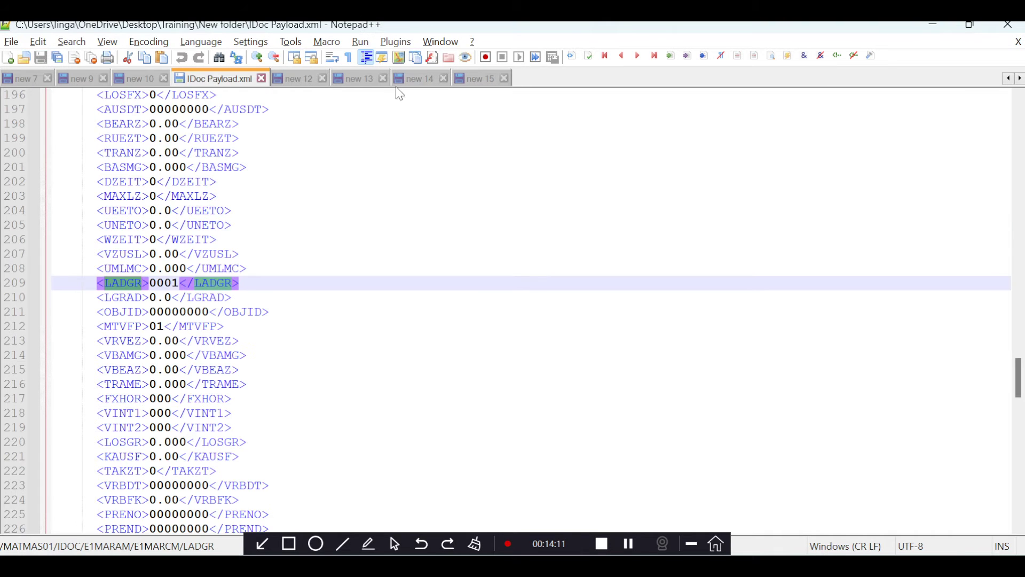
{"action": "left_click", "coordinate": [411, 79]}
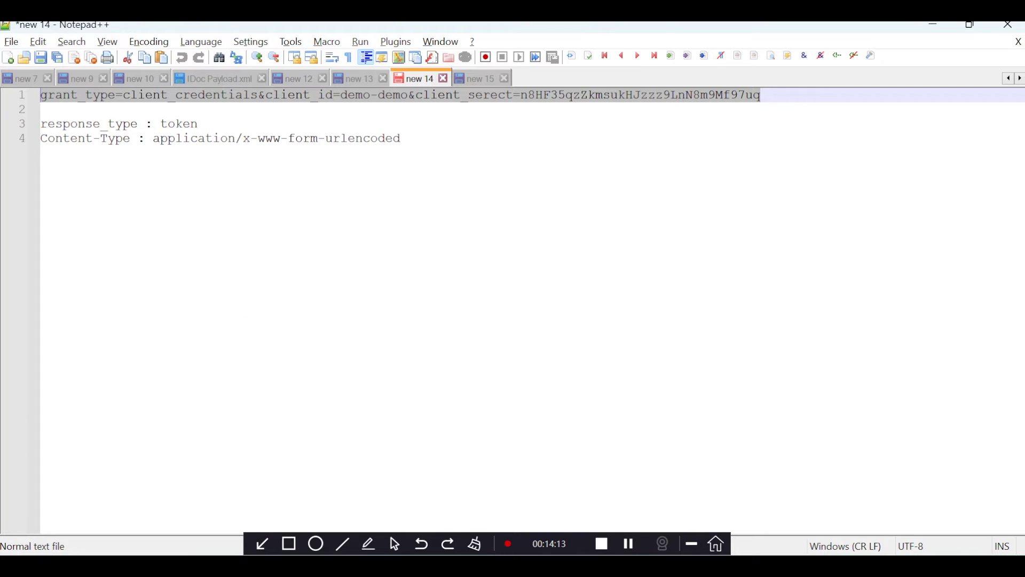
{"action": "left_click", "coordinate": [130, 139]}
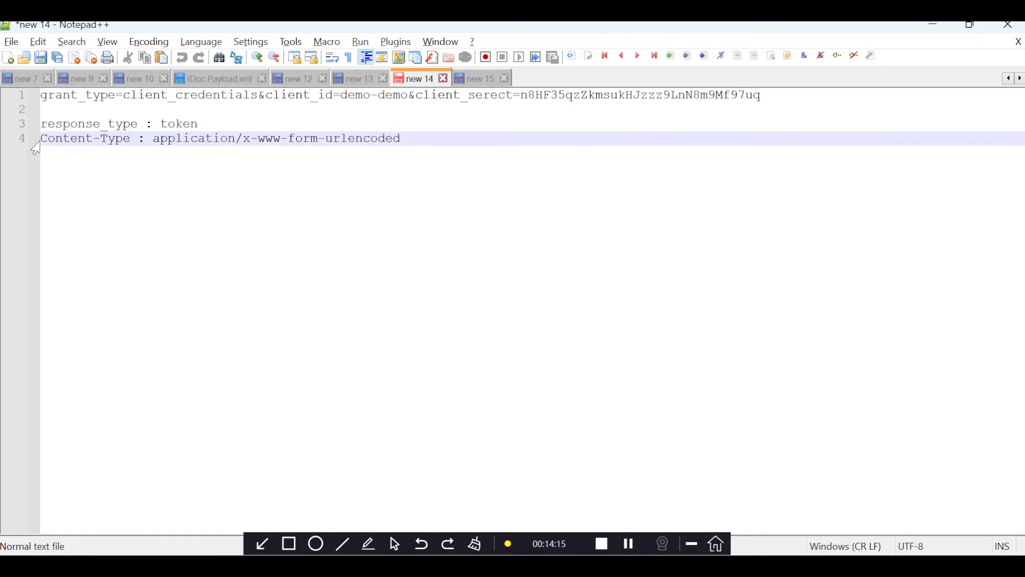
{"action": "key", "text": "shift+Right"}
{"action": "key", "text": "shift+Right"}
{"action": "key", "text": "shift+Right"}
{"action": "key", "text": "shift+Right"}
{"action": "key", "text": "shift+Right"}
{"action": "key", "text": "shift+Right"}
{"action": "key", "text": "shift+Right"}
{"action": "key", "text": "shift+Right"}
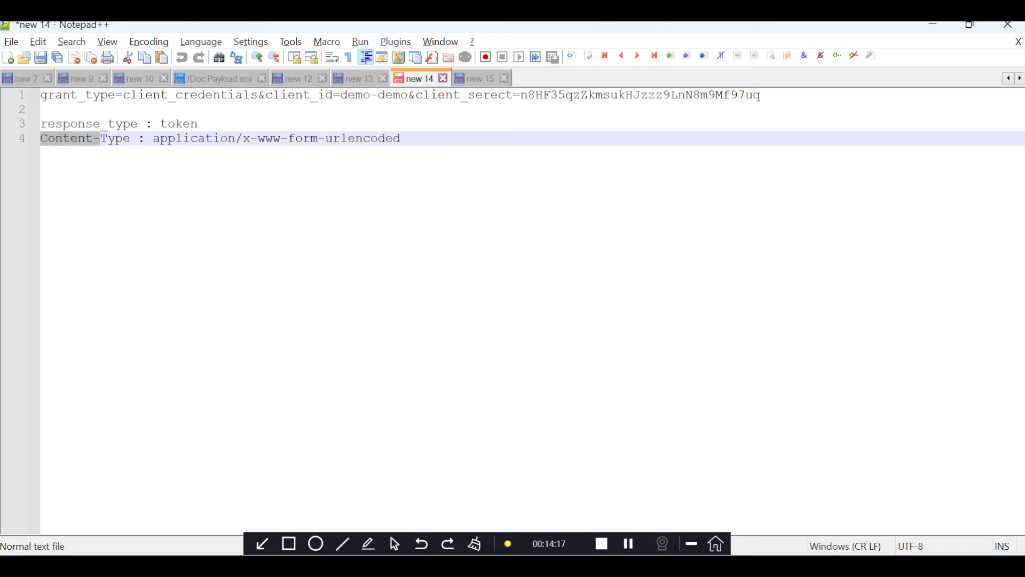
{"action": "key", "text": "alt+Tab"}
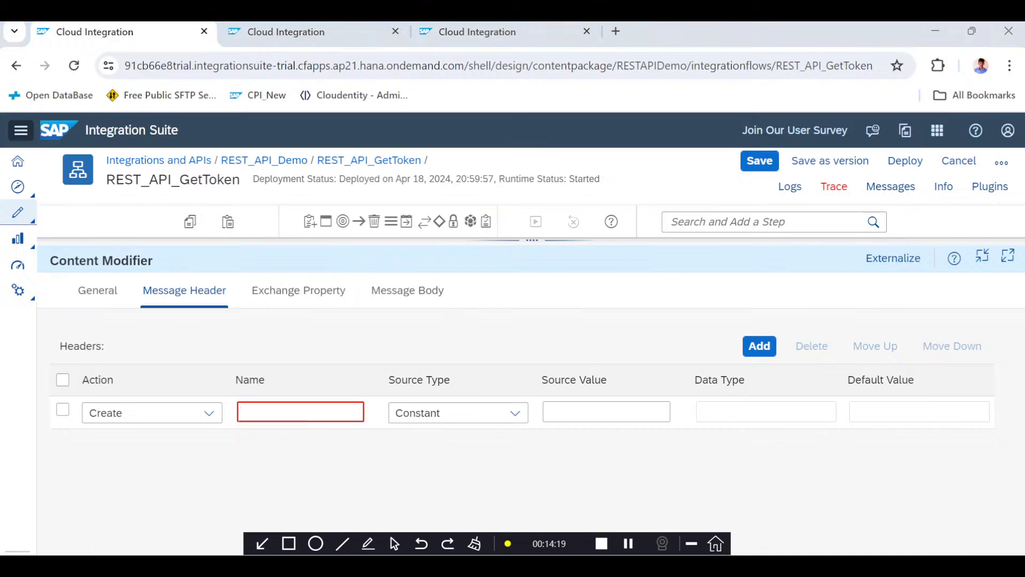
{"action": "type", "text": "Content-Type"}
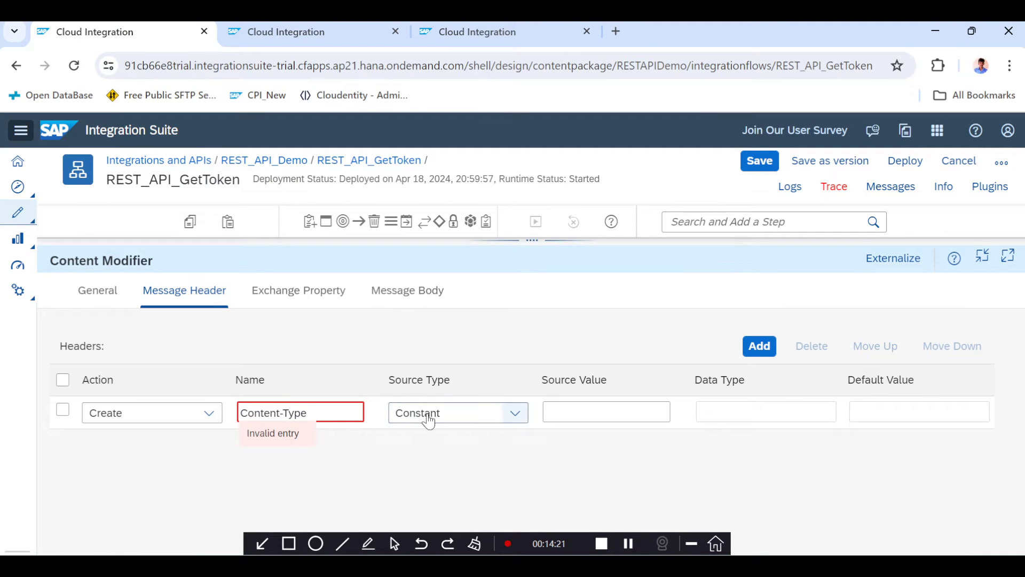
- Set the Content-Type header's source value to application/x-www-form-urlencoded, copied from the Notepad++ notes
{"action": "key", "text": "alt+Tab"}
{"action": "left_click_drag", "start_coordinate": [401, 139], "coordinate": [160, 140]}
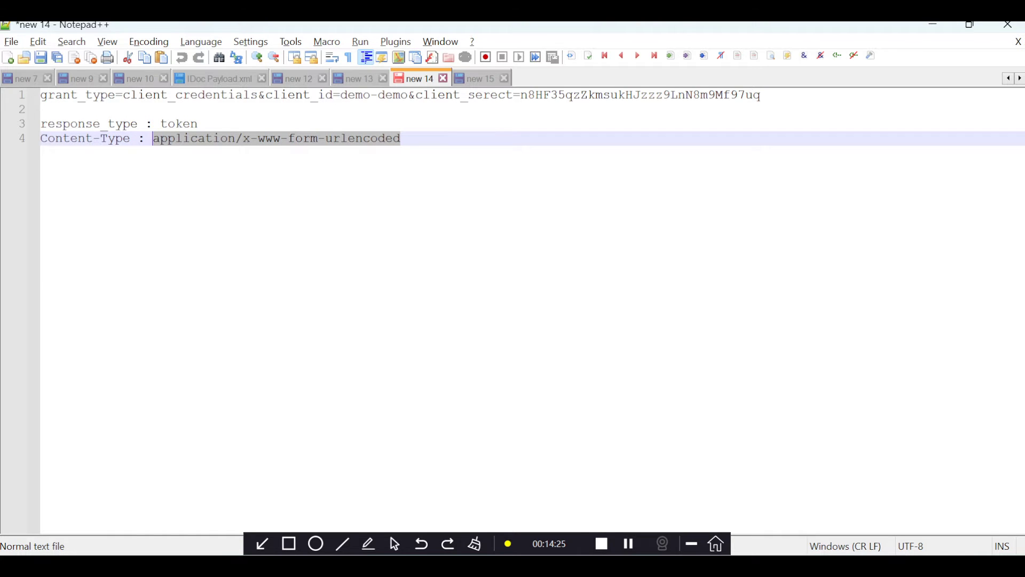
{"action": "key", "text": "alt+Tab"}
{"action": "left_click", "coordinate": [587, 412]}
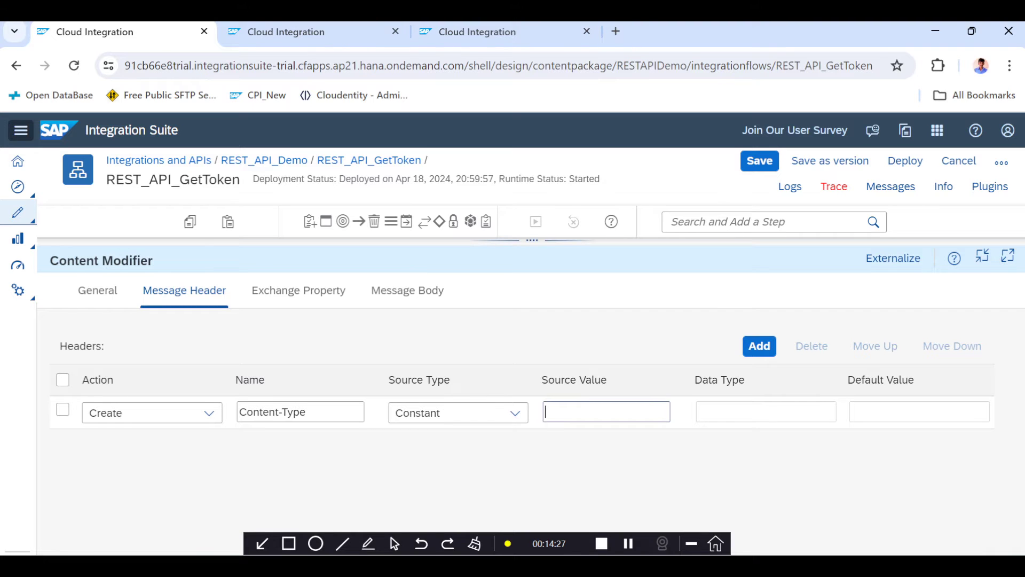
{"action": "type", "text": "application/x-www-form-urlencoded"}
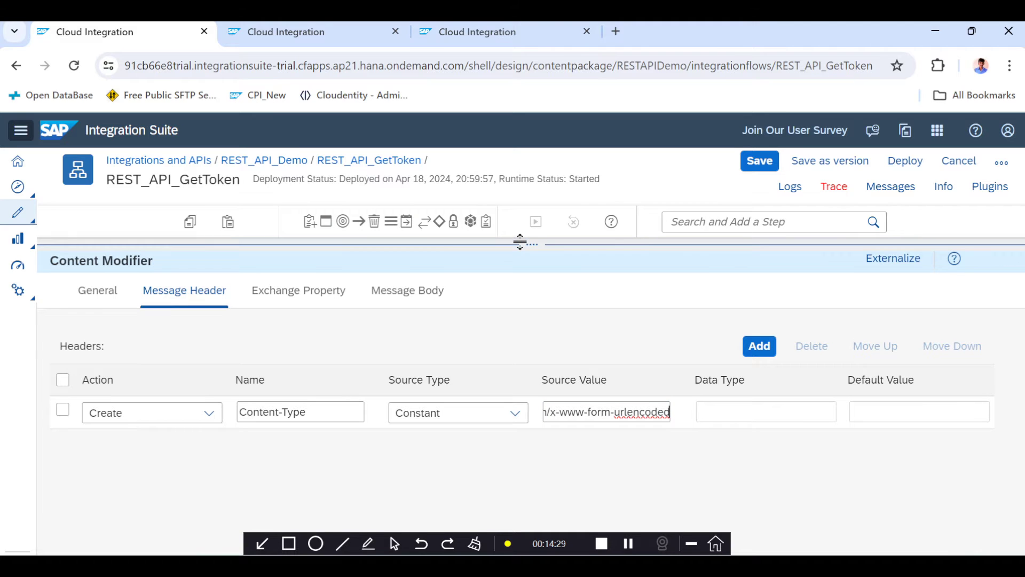
- Save and deploy the REST_API_GetToken integration flow
{"action": "left_click_drag", "start_coordinate": [520, 243], "coordinate": [514, 407]}
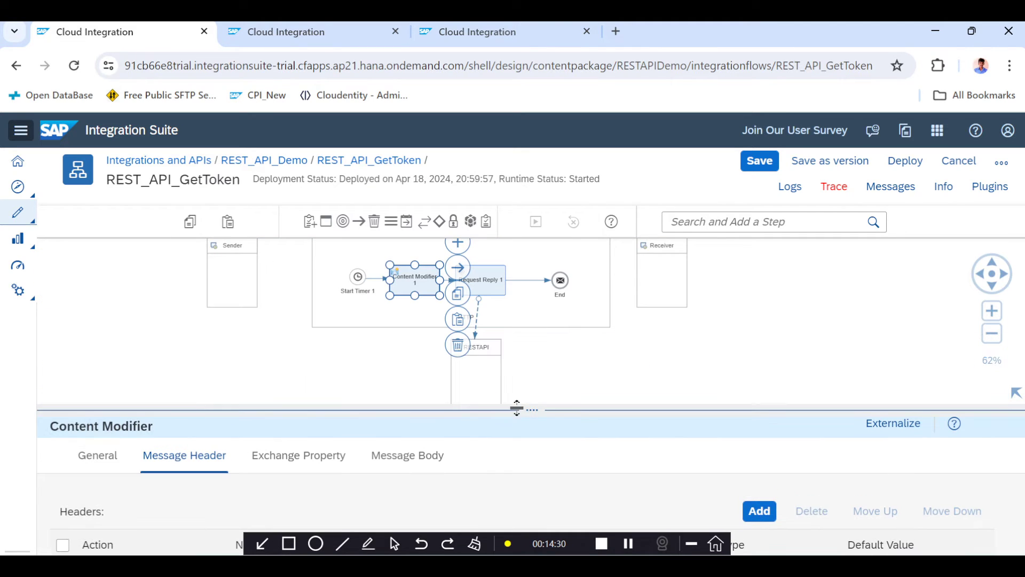
{"action": "left_click", "coordinate": [761, 163]}
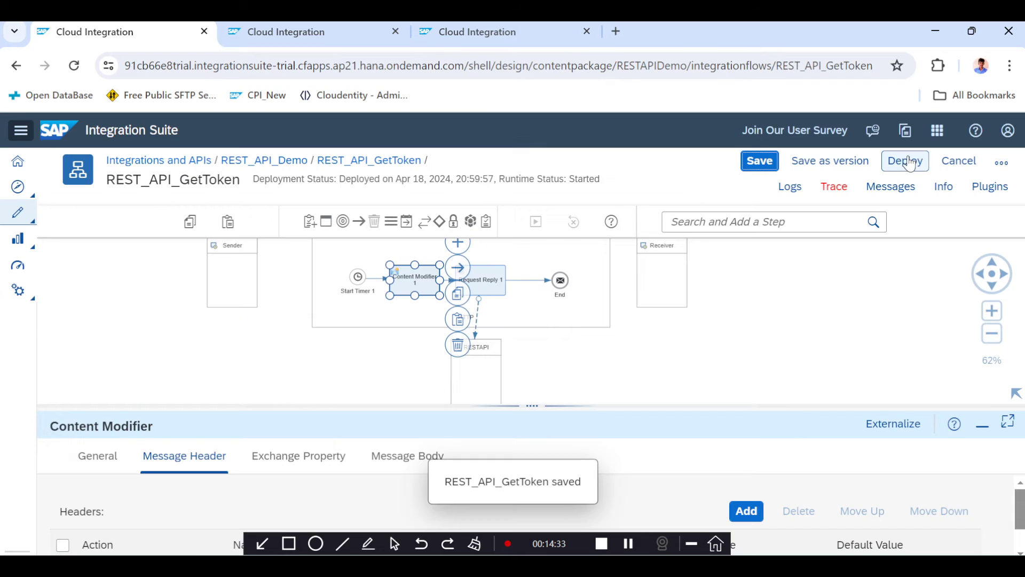
{"action": "left_click", "coordinate": [897, 168]}
{"action": "left_click", "coordinate": [594, 390]}
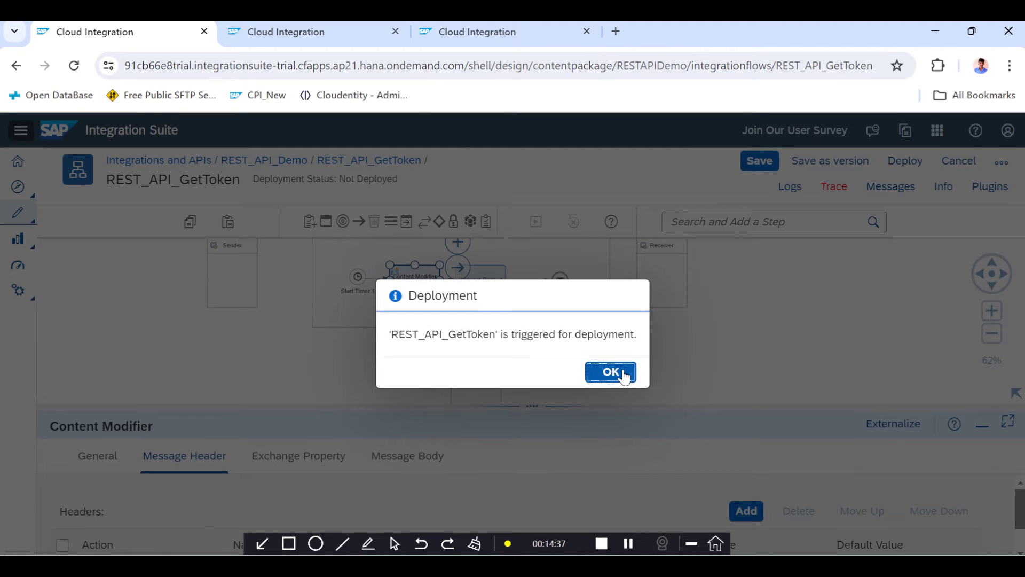
{"action": "left_click", "coordinate": [621, 373]}
- Refresh the monitored messages and examine the error details of the newest REST_API_GetToken message
{"action": "left_click", "coordinate": [363, 35]}
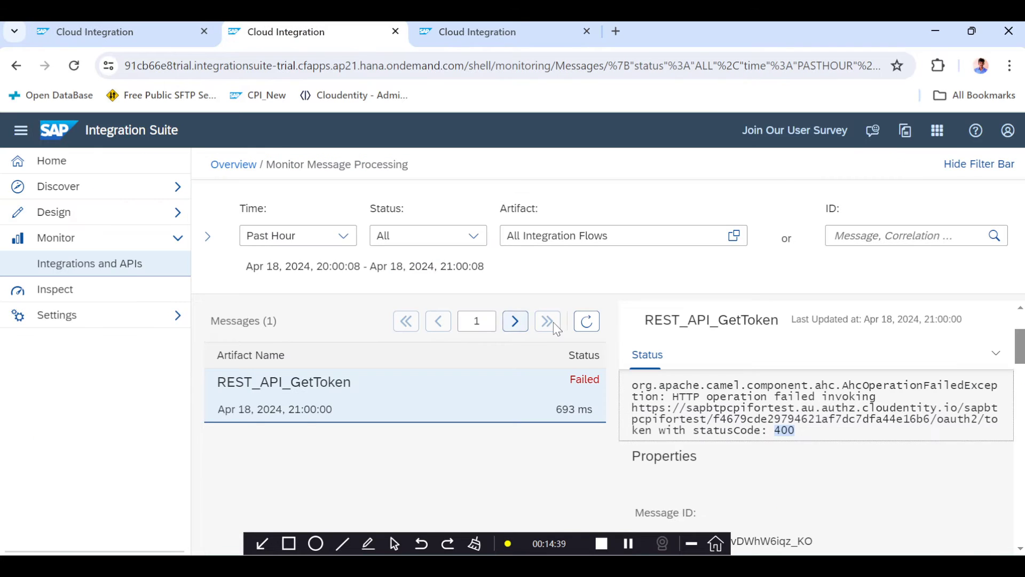
{"action": "left_click", "coordinate": [587, 326]}
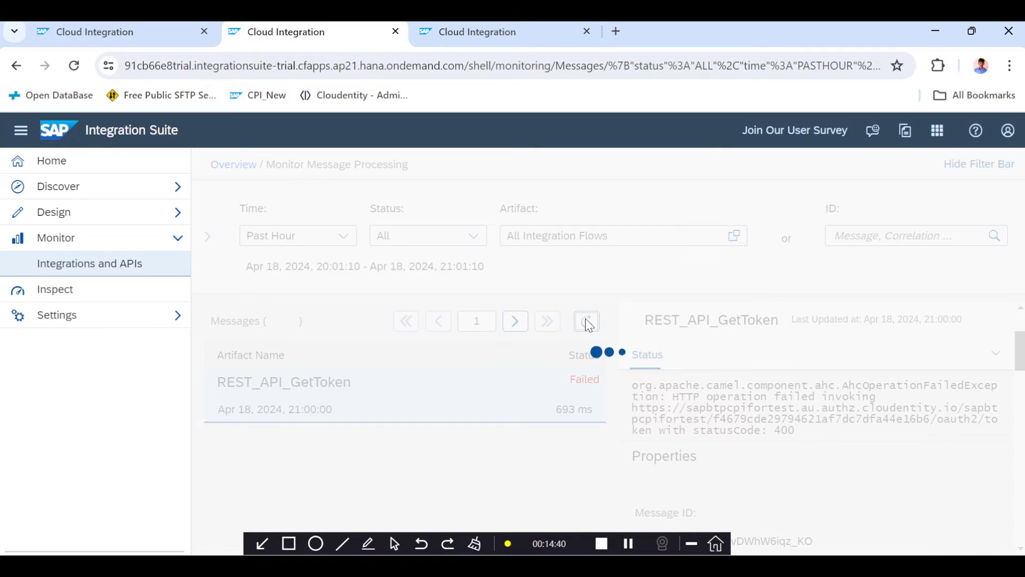
{"action": "left_click", "coordinate": [488, 394]}
{"action": "scroll", "coordinate": [777, 454], "scroll_direction": "down", "scroll_amount": 3}
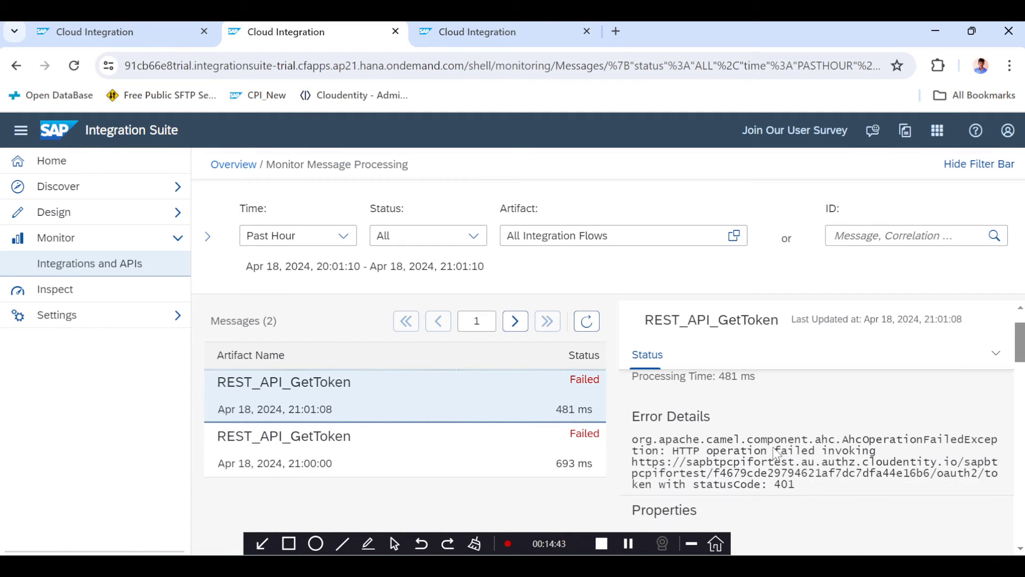
{"action": "scroll", "coordinate": [777, 453], "scroll_direction": "down", "scroll_amount": 2}
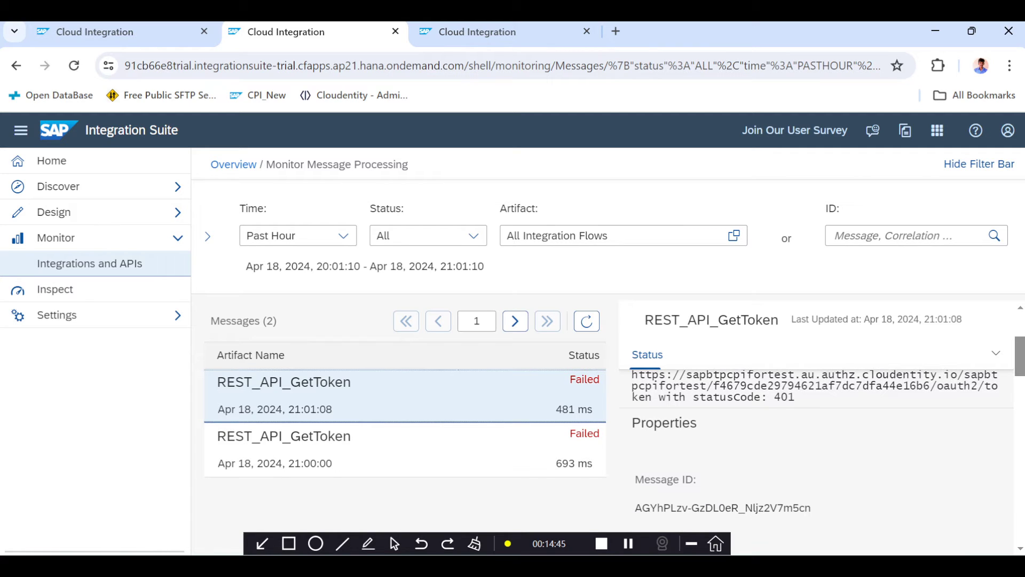
{"action": "left_click", "coordinate": [504, 32]}
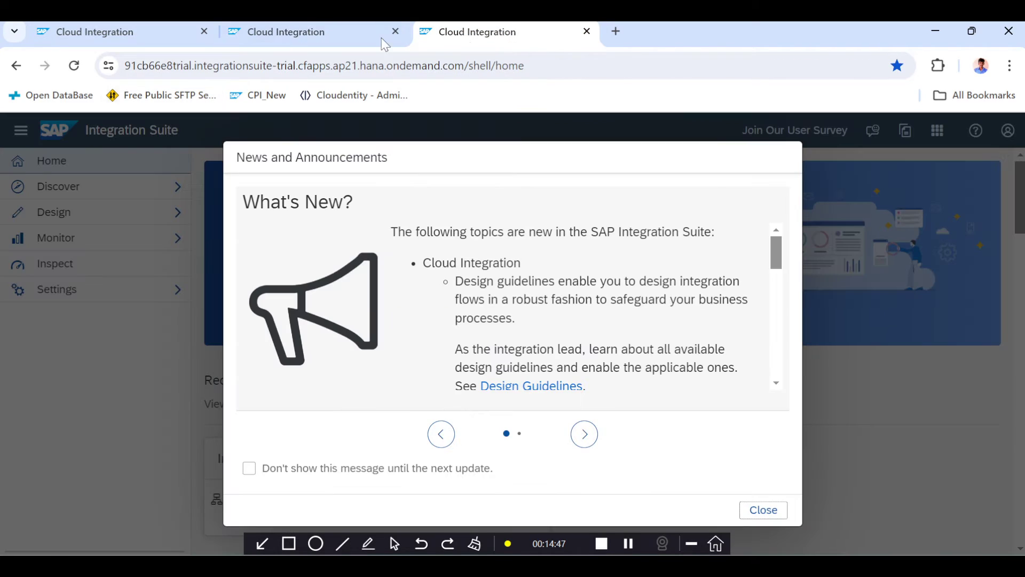
{"action": "left_click", "coordinate": [780, 510]}
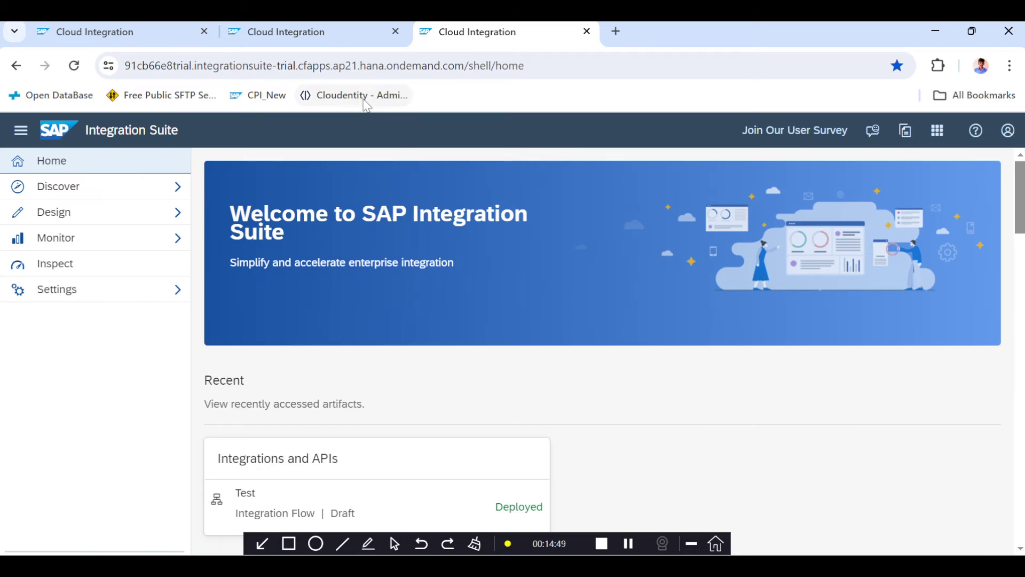
{"action": "left_click", "coordinate": [318, 34]}
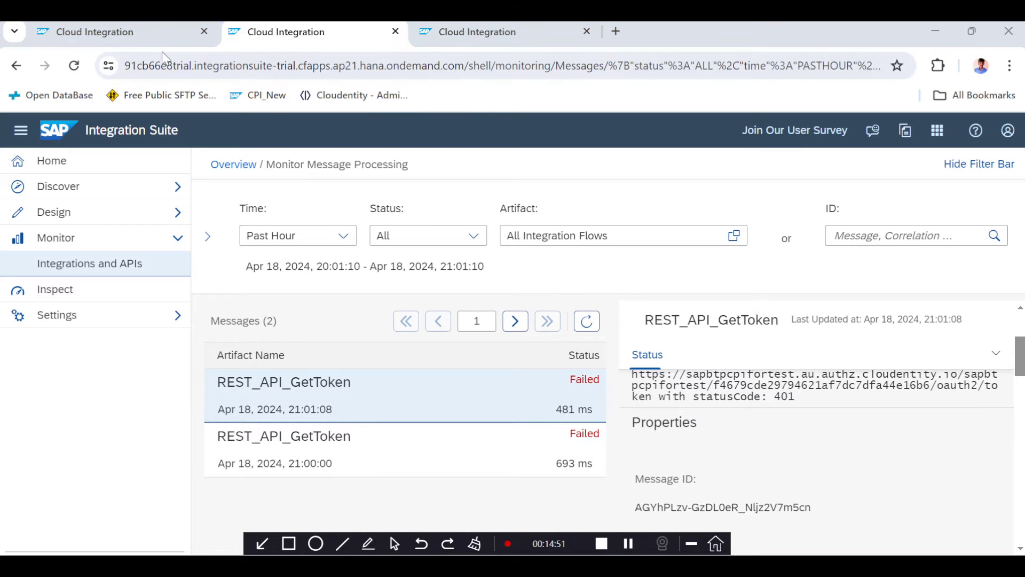
- Review the token request message body of Content Modifier 1, and return to message monitoring
{"action": "left_click", "coordinate": [137, 37]}
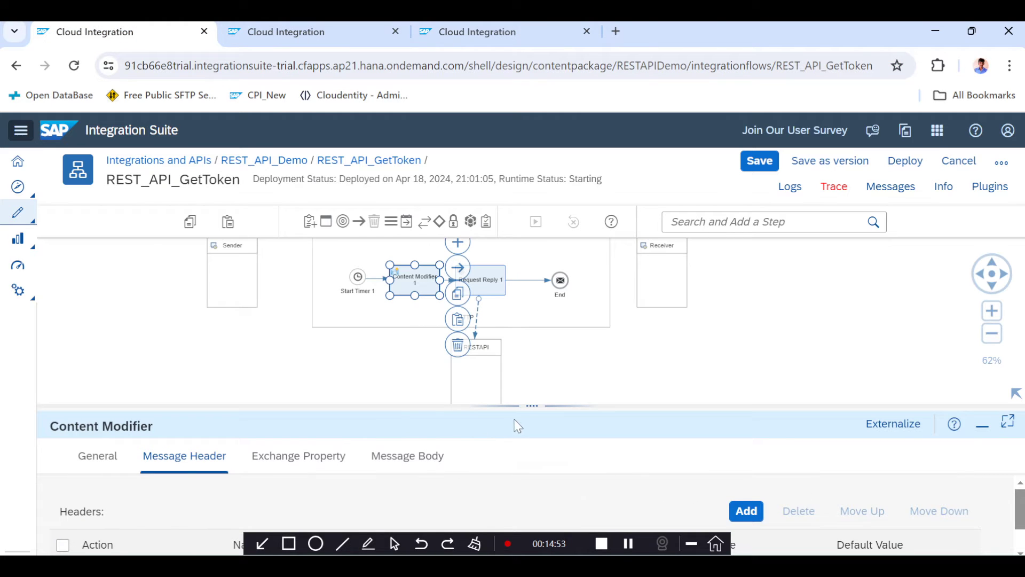
{"action": "left_click_drag", "start_coordinate": [531, 407], "coordinate": [531, 262]}
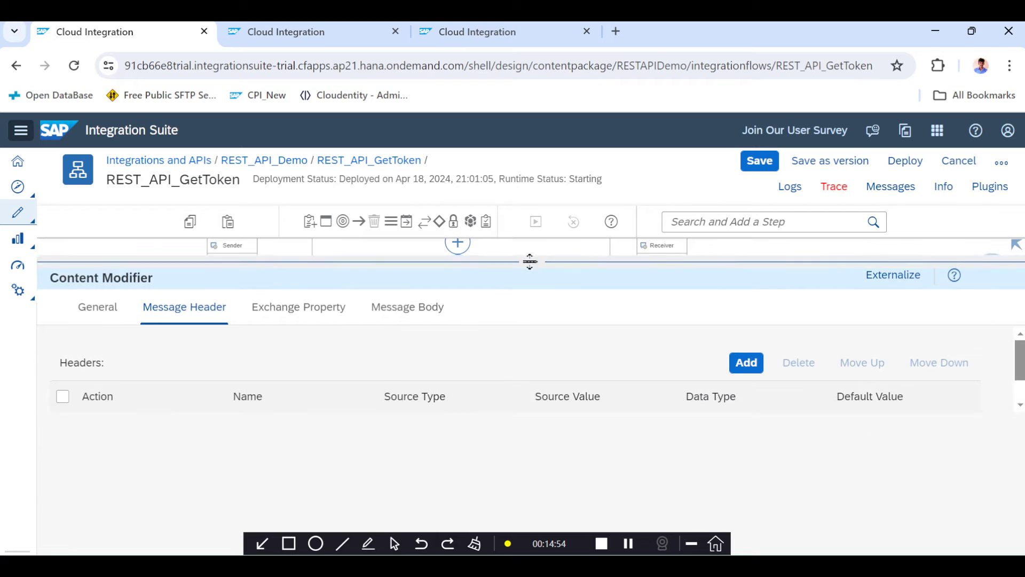
{"action": "left_click", "coordinate": [389, 321]}
{"action": "left_click", "coordinate": [526, 401]}
{"action": "key", "text": "ctrl+a"}
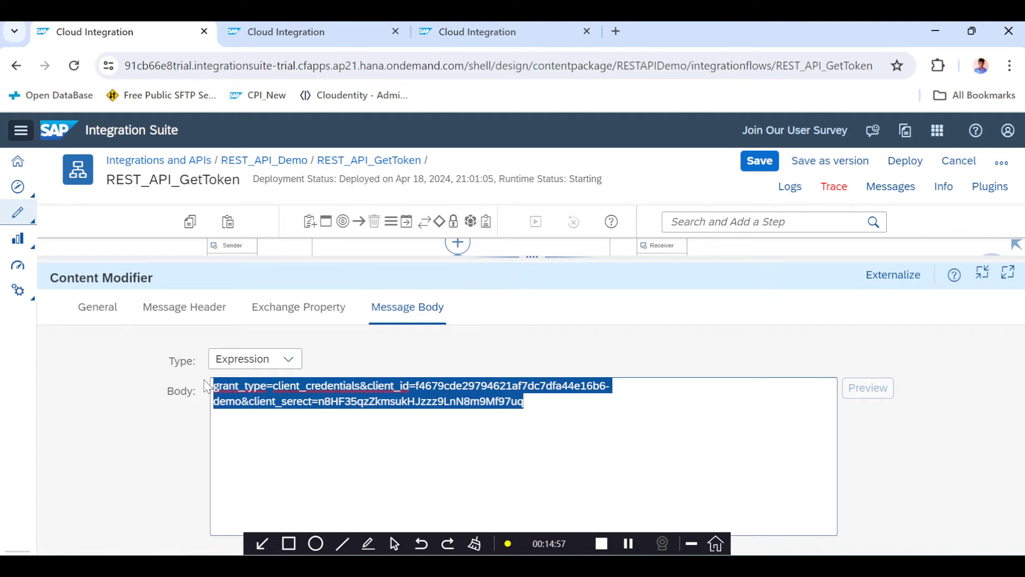
{"action": "left_click_drag", "start_coordinate": [539, 266], "coordinate": [550, 348]}
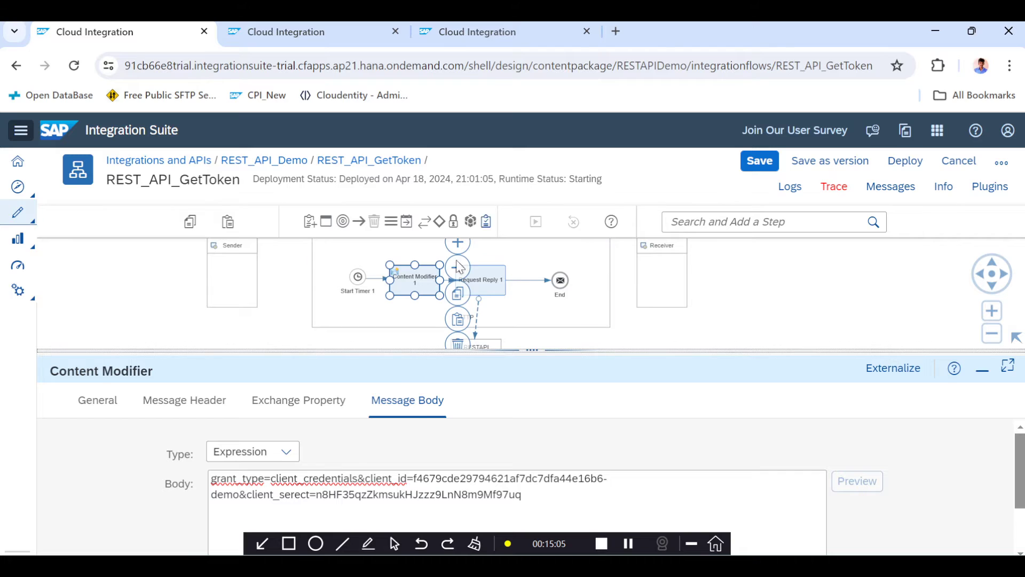
{"action": "left_click", "coordinate": [486, 32]}
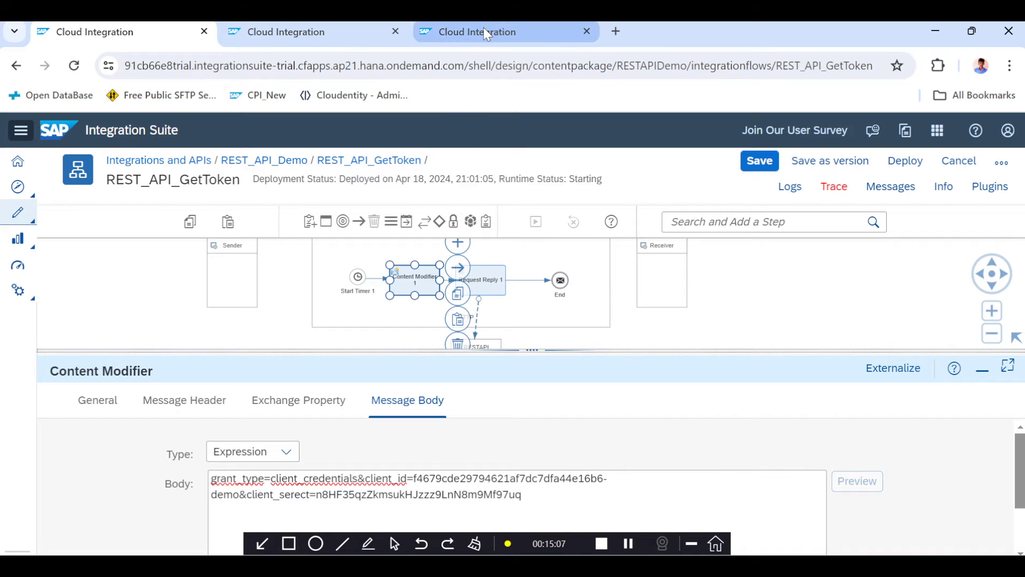
{"action": "left_click", "coordinate": [295, 28]}
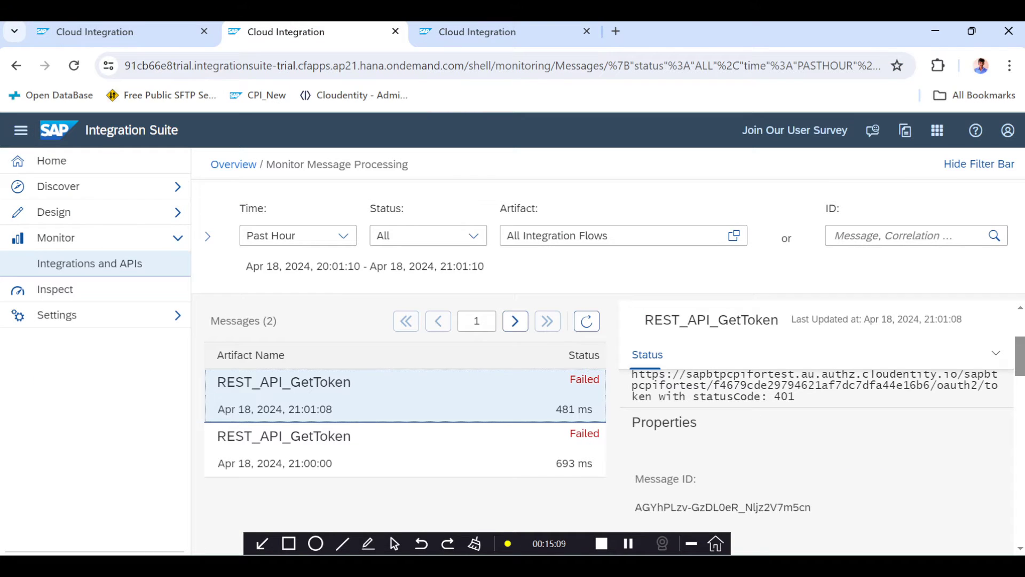
- Open the HTTP_Receiver_Adapter_Response_Body attachment of the newest failed REST_API_GetToken message and dismiss the news announcement
{"action": "left_click", "coordinate": [816, 389]}
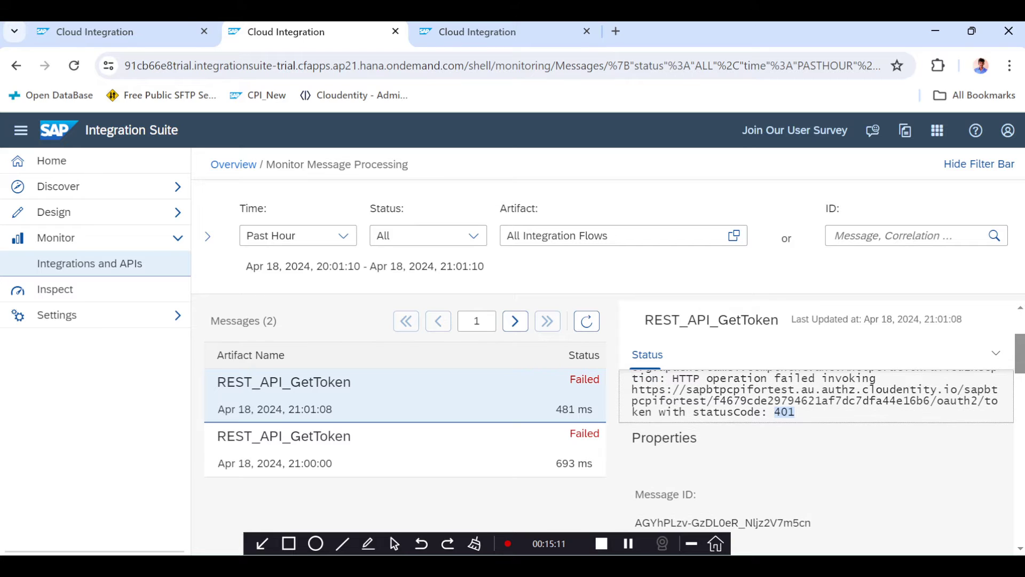
{"action": "scroll", "coordinate": [799, 406], "scroll_direction": "down", "scroll_amount": 3}
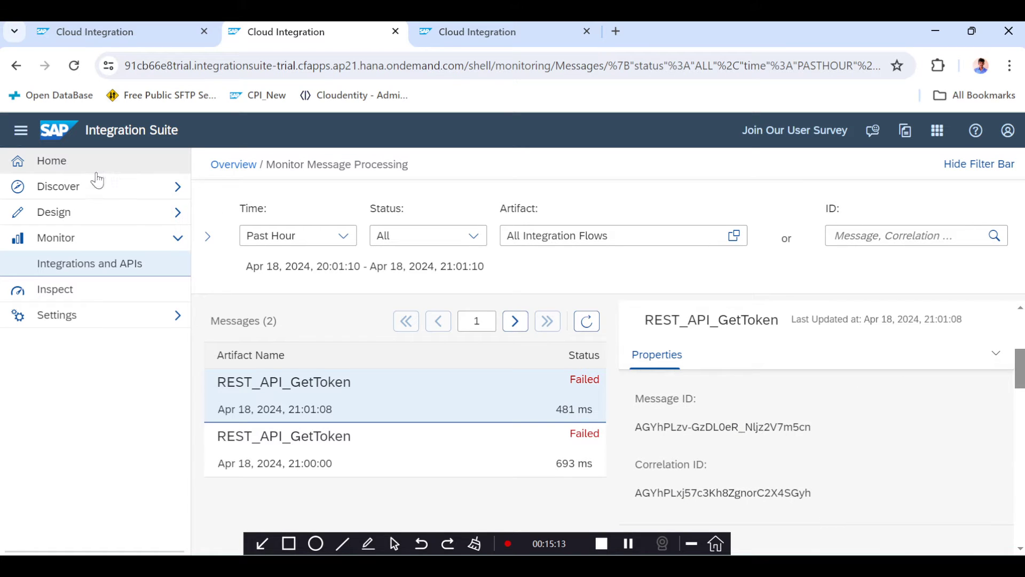
{"action": "left_click", "coordinate": [18, 134]}
{"action": "scroll", "coordinate": [530, 418], "scroll_direction": "down", "scroll_amount": 5}
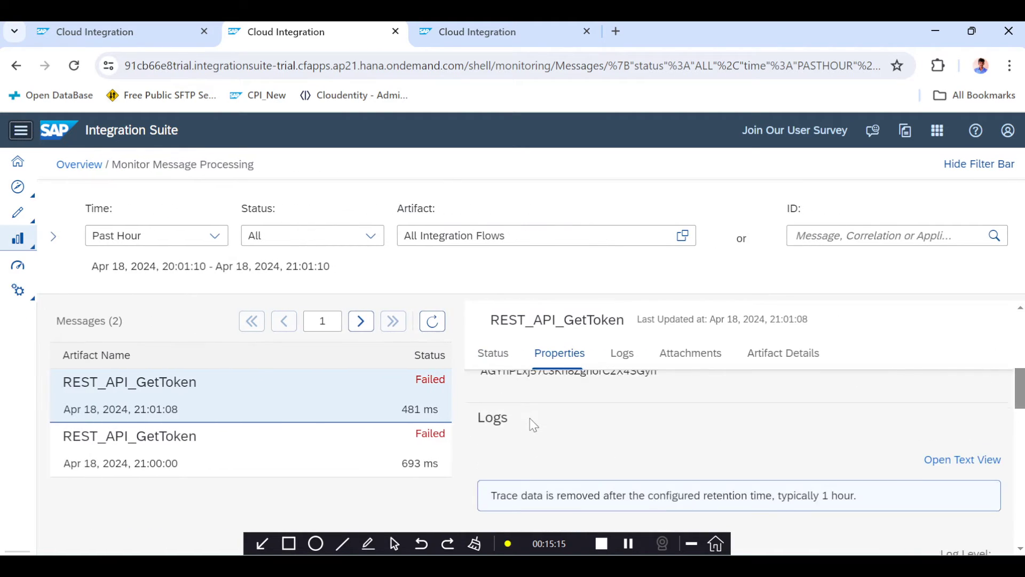
{"action": "scroll", "coordinate": [587, 427], "scroll_direction": "down", "scroll_amount": 5}
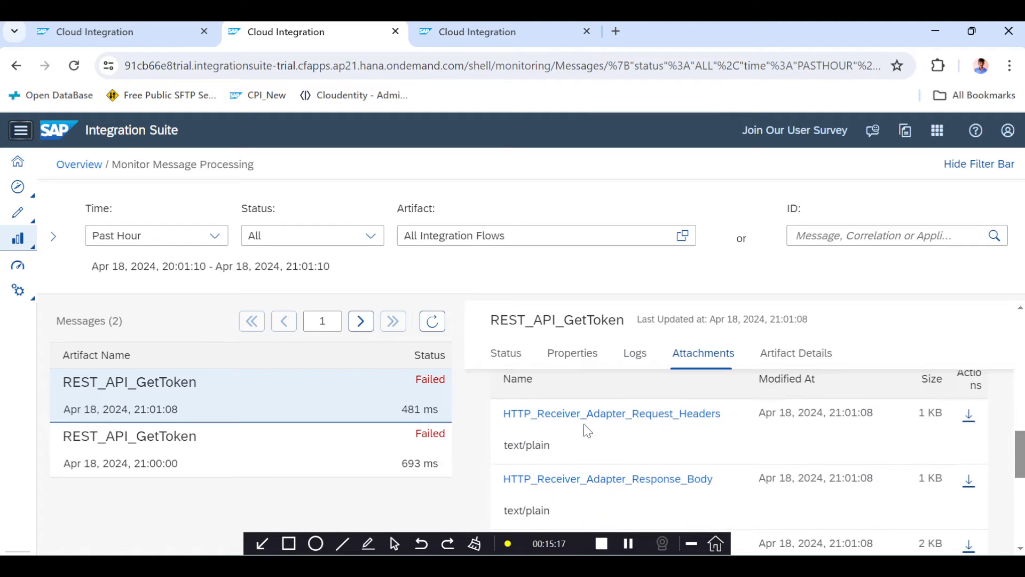
{"action": "left_click", "coordinate": [634, 481]}
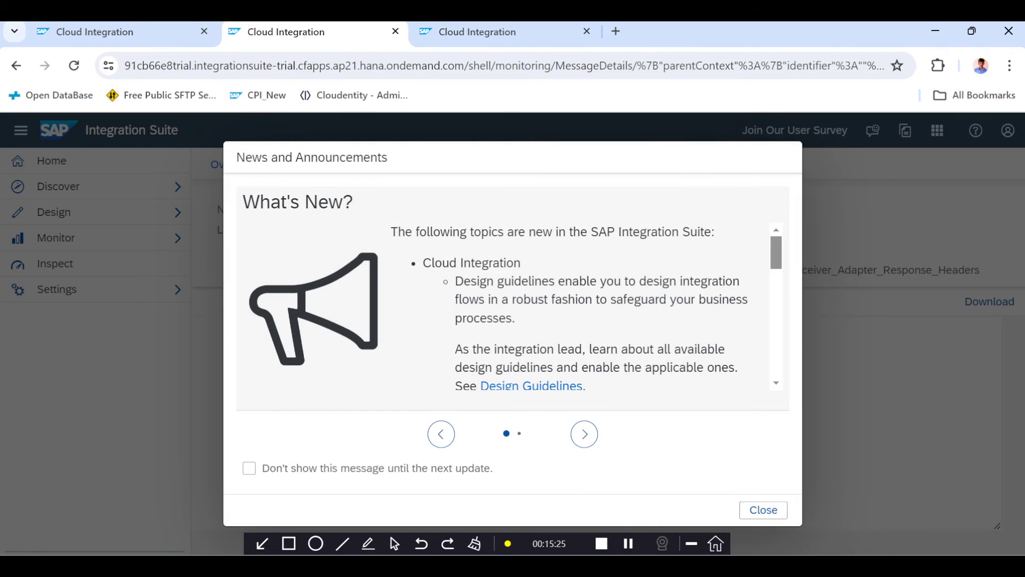
{"action": "left_click", "coordinate": [753, 510]}
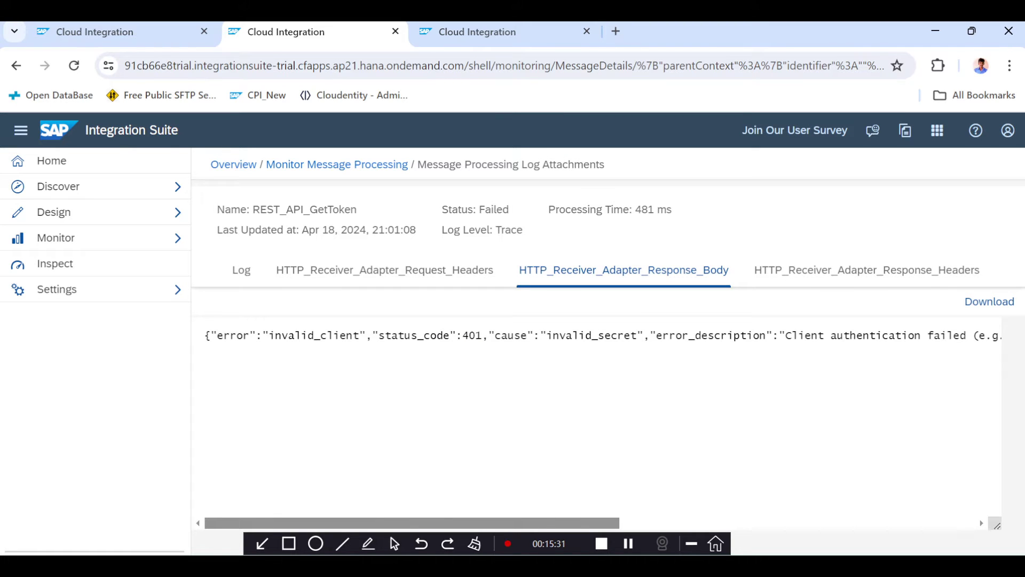
- Read through the full error description in the HTTP receiver's response body to find the cause of the failed token request
{"action": "scroll", "coordinate": [597, 336], "scroll_direction": "right", "scroll_amount": 10}
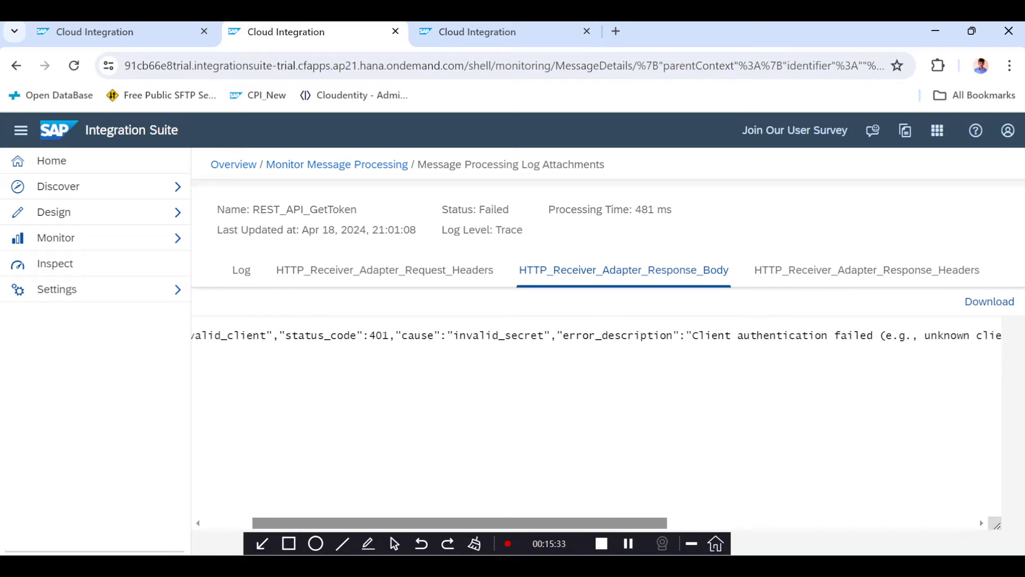
{"action": "scroll", "coordinate": [596, 335], "scroll_direction": "right", "scroll_amount": 3}
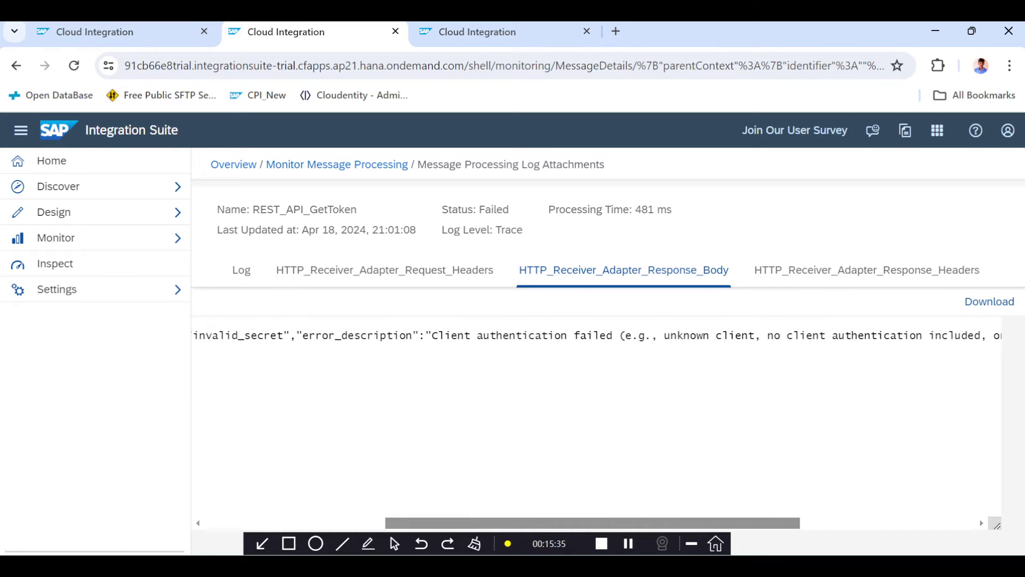
{"action": "scroll", "coordinate": [596, 336], "scroll_direction": "right", "scroll_amount": 9}
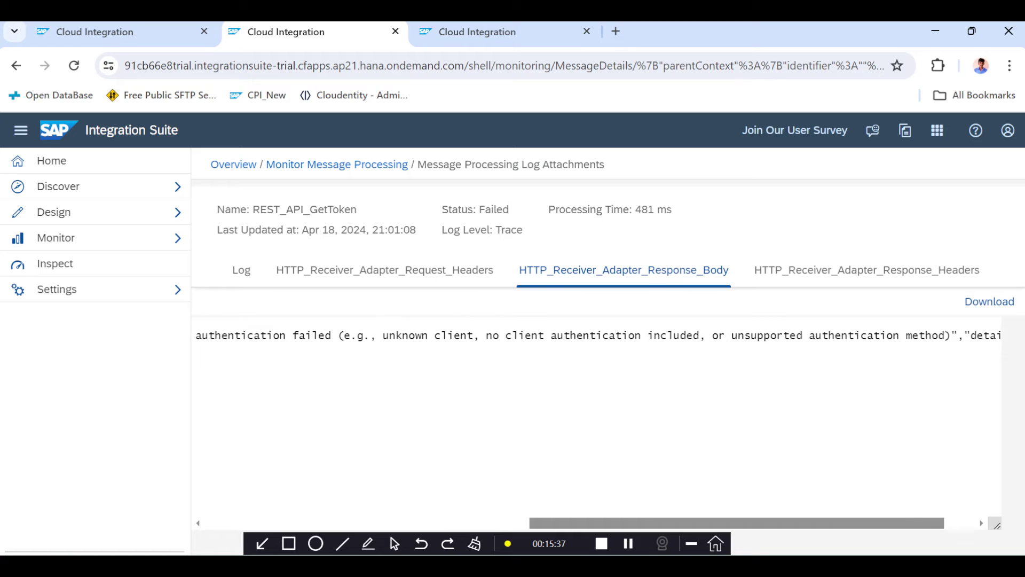
{"action": "scroll", "coordinate": [597, 336], "scroll_direction": "left", "scroll_amount": 3}
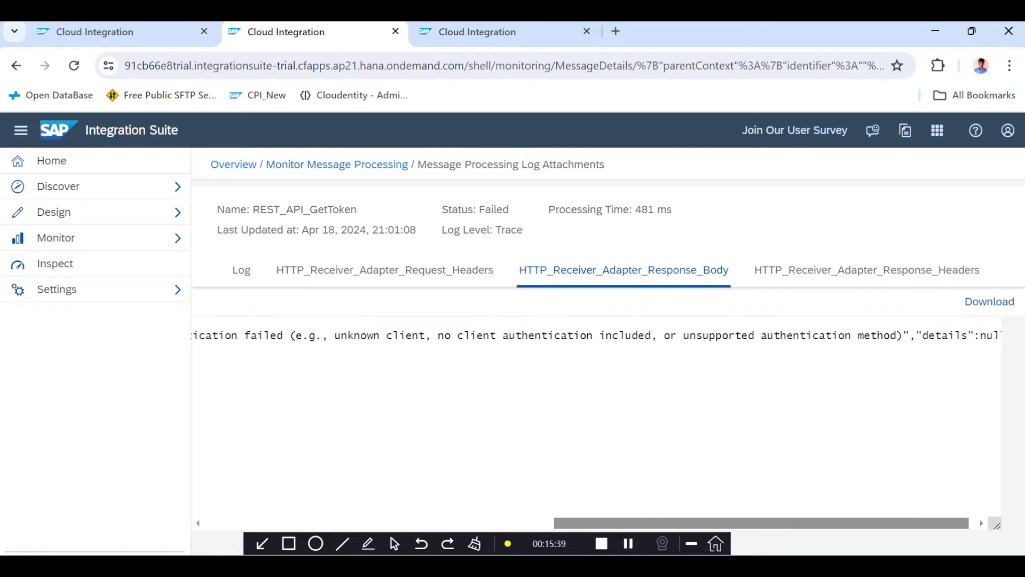
{"action": "scroll", "coordinate": [597, 336], "scroll_direction": "left", "scroll_amount": 10}
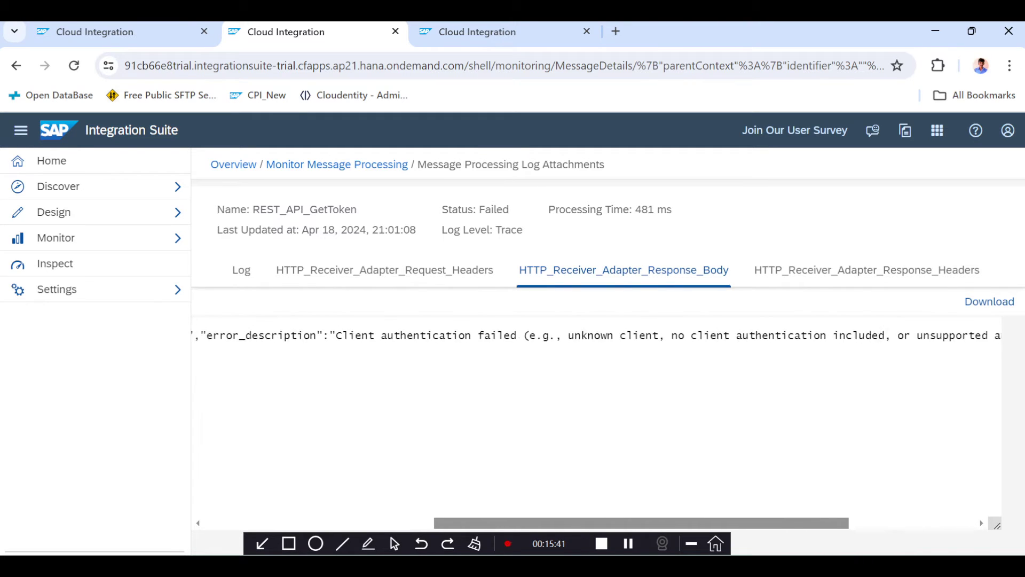
- Set the authentication of the HTTP receiver channel to RESTAPI in the REST_API_GetToken flow to Basic
{"action": "left_click", "coordinate": [386, 171]}
{"action": "left_click", "coordinate": [159, 34]}
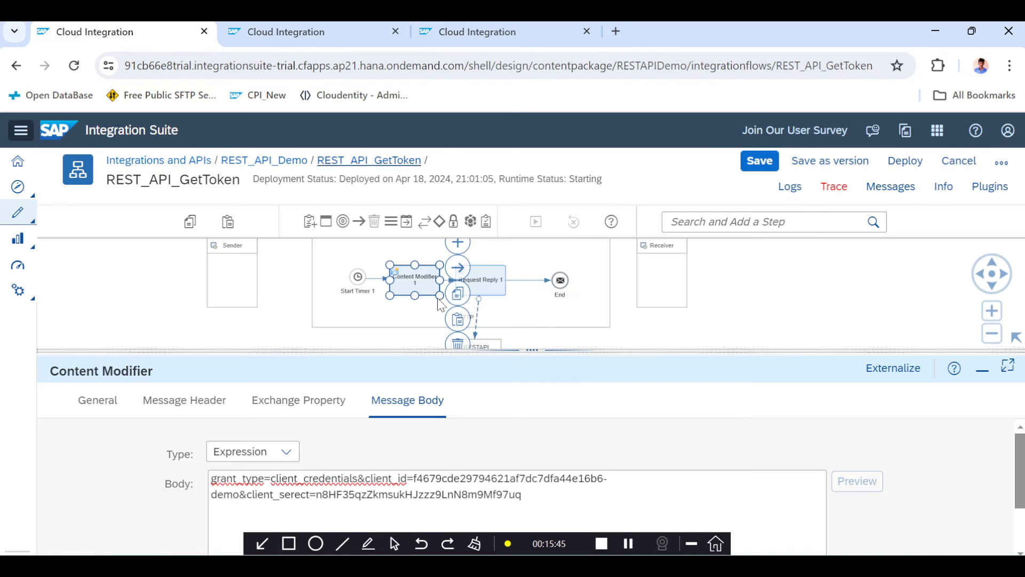
{"action": "left_click", "coordinate": [478, 334]}
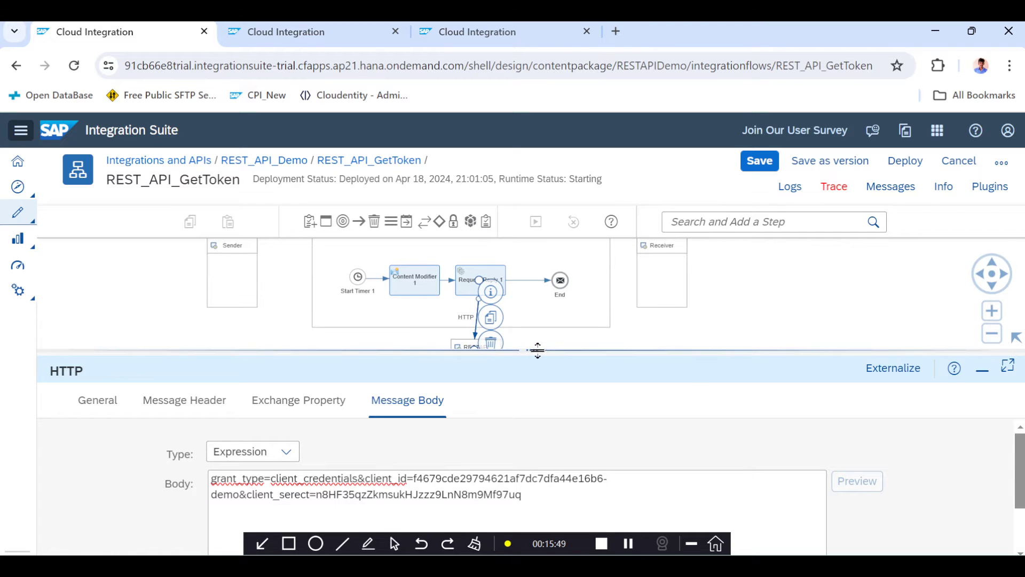
{"action": "left_click_drag", "start_coordinate": [534, 350], "coordinate": [527, 219]}
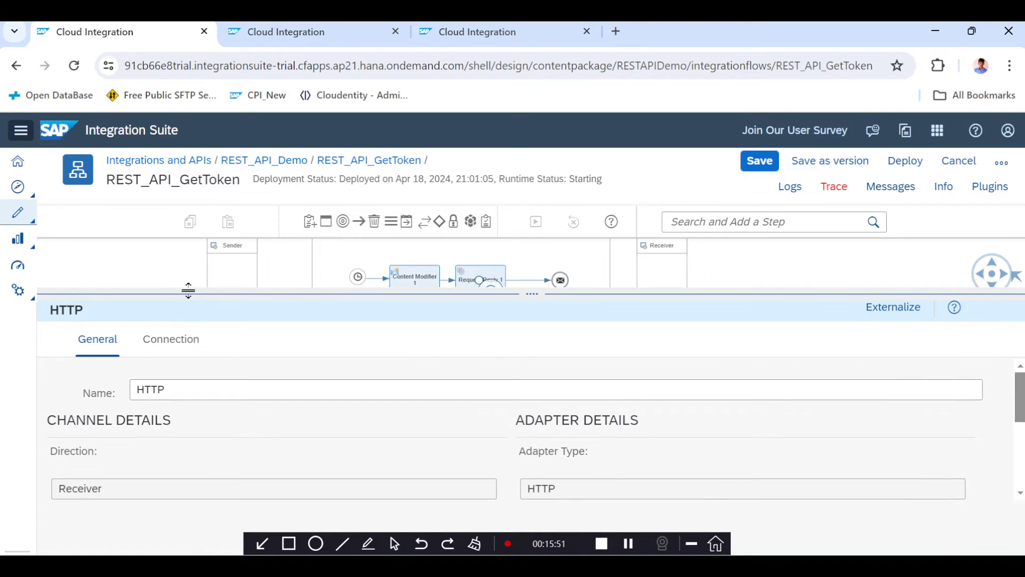
{"action": "left_click", "coordinate": [178, 346]}
{"action": "scroll", "coordinate": [320, 429], "scroll_direction": "down", "scroll_amount": 3}
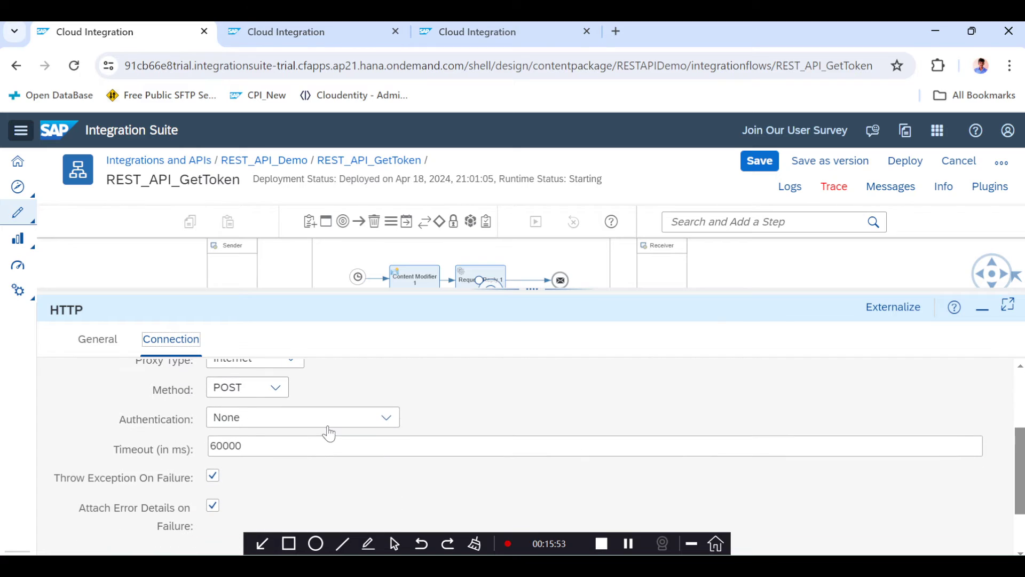
{"action": "left_click", "coordinate": [315, 427]}
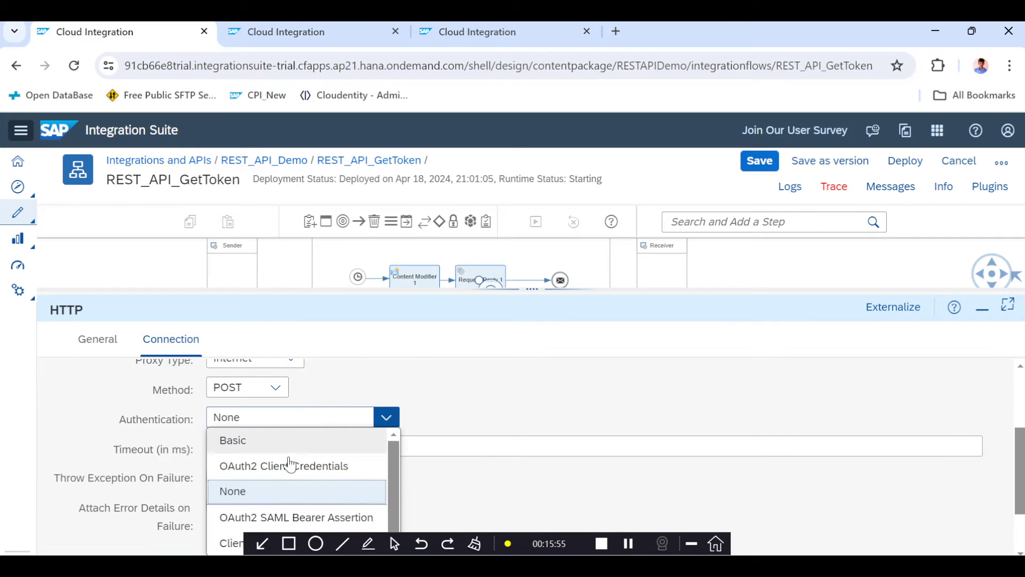
{"action": "left_click", "coordinate": [270, 447]}
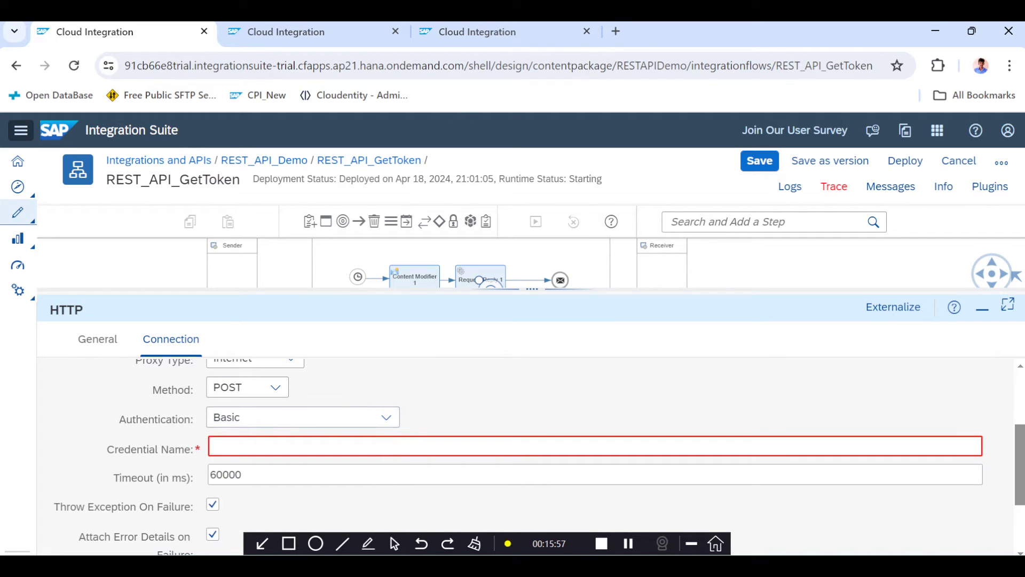
- Open the Security Material management page in the Integrations and APIs monitoring area
{"action": "left_click", "coordinate": [482, 24]}
{"action": "left_click", "coordinate": [80, 250]}
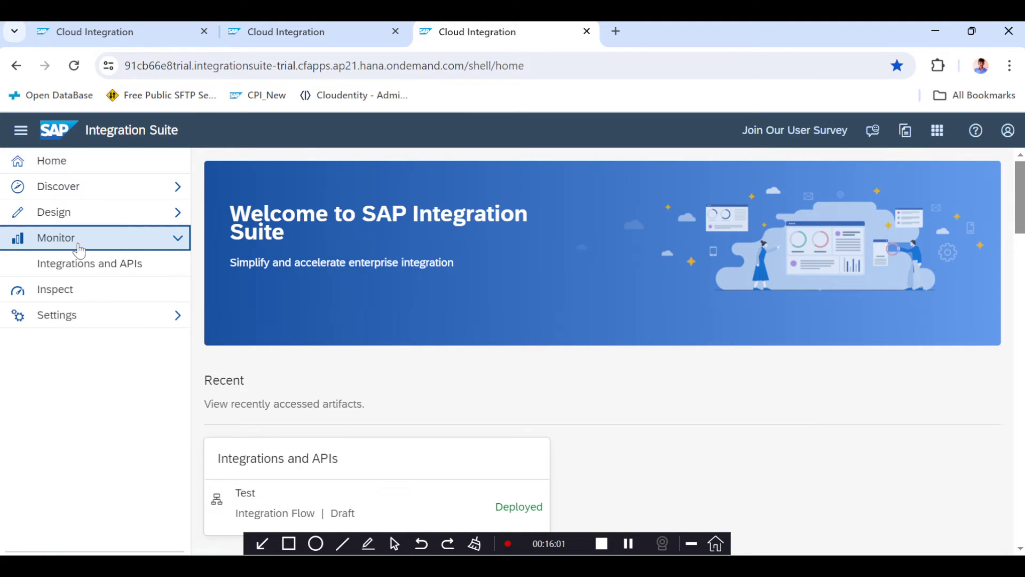
{"action": "left_click", "coordinate": [81, 263]}
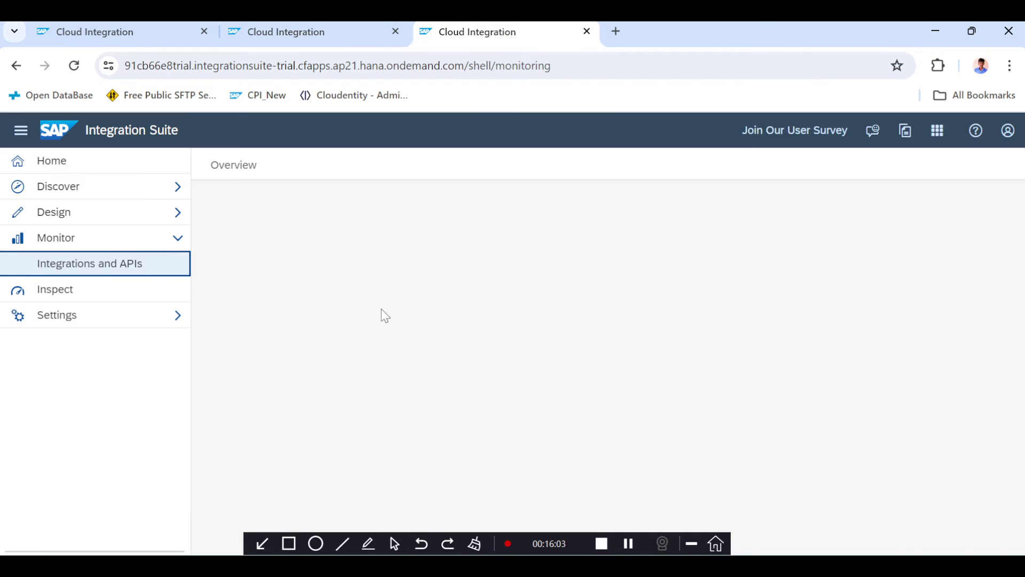
{"action": "scroll", "coordinate": [382, 317], "scroll_direction": "down", "scroll_amount": 3}
{"action": "scroll", "coordinate": [383, 317], "scroll_direction": "down", "scroll_amount": 2}
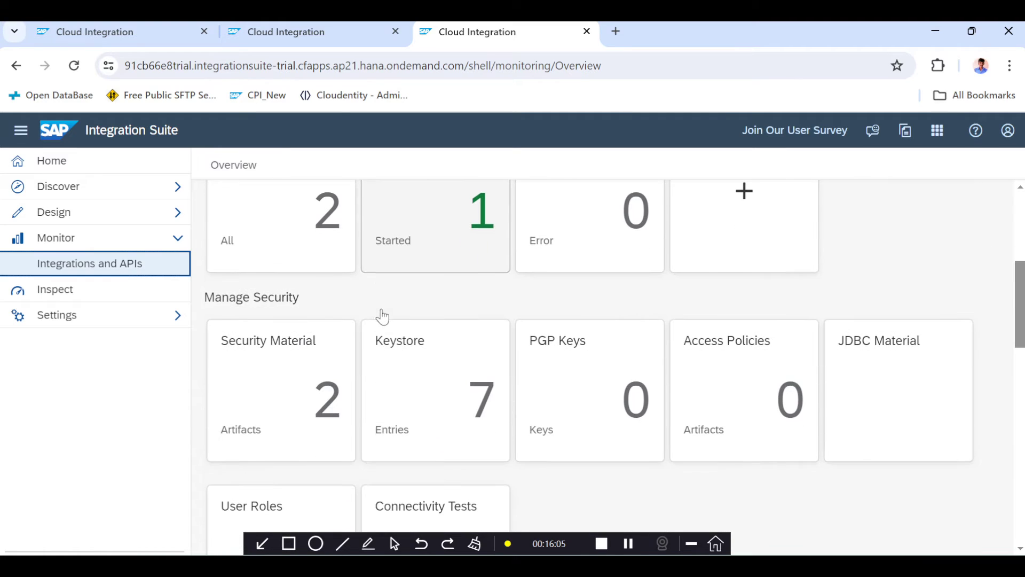
{"action": "left_click", "coordinate": [280, 402]}
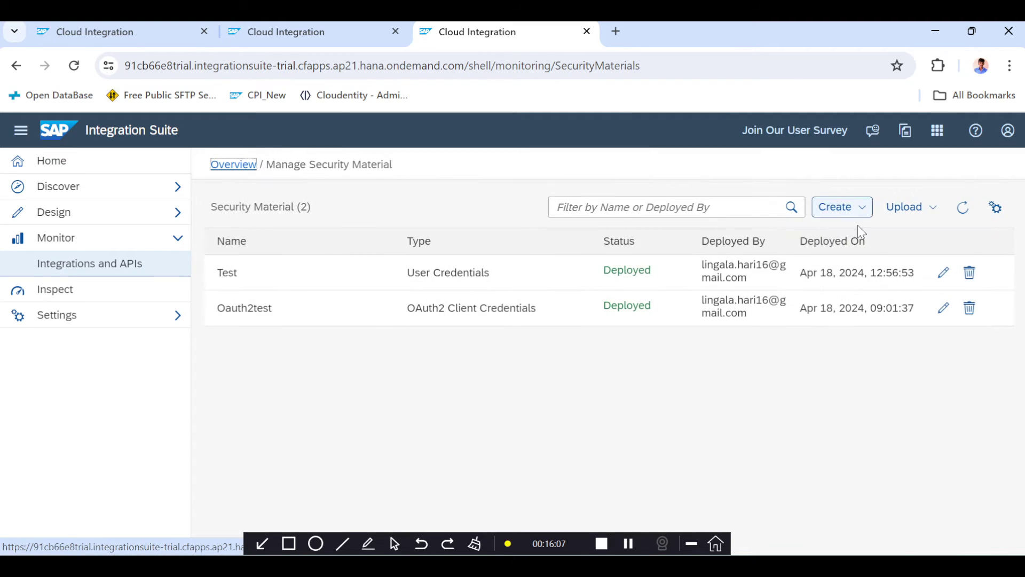
- Start a new User Credentials artifact named RESTAPI_Demo and enter the Cloudentity application's client ID as the user
{"action": "left_click", "coordinate": [857, 210]}
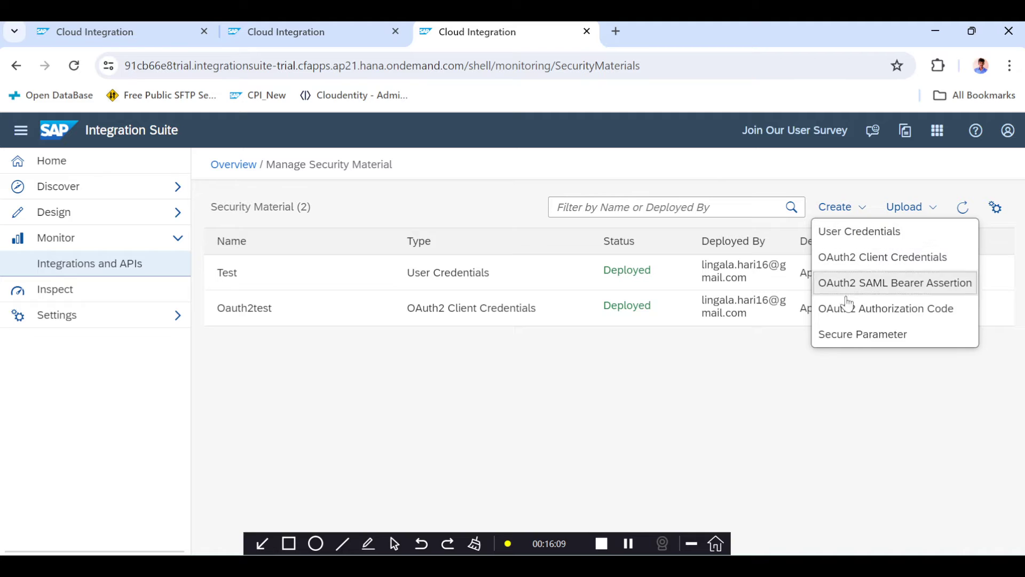
{"action": "left_click", "coordinate": [875, 235]}
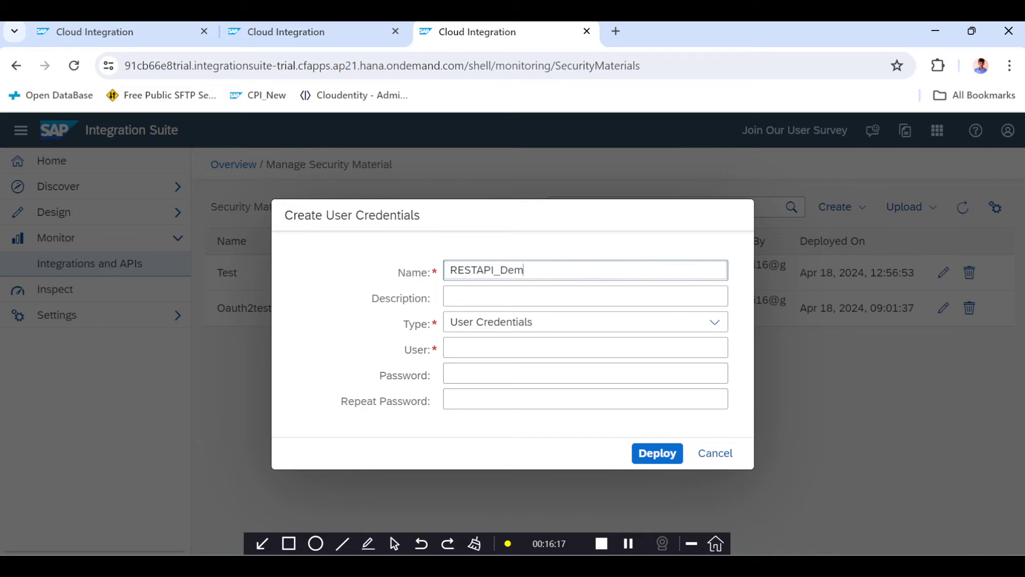
{"action": "left_click", "coordinate": [472, 349]}
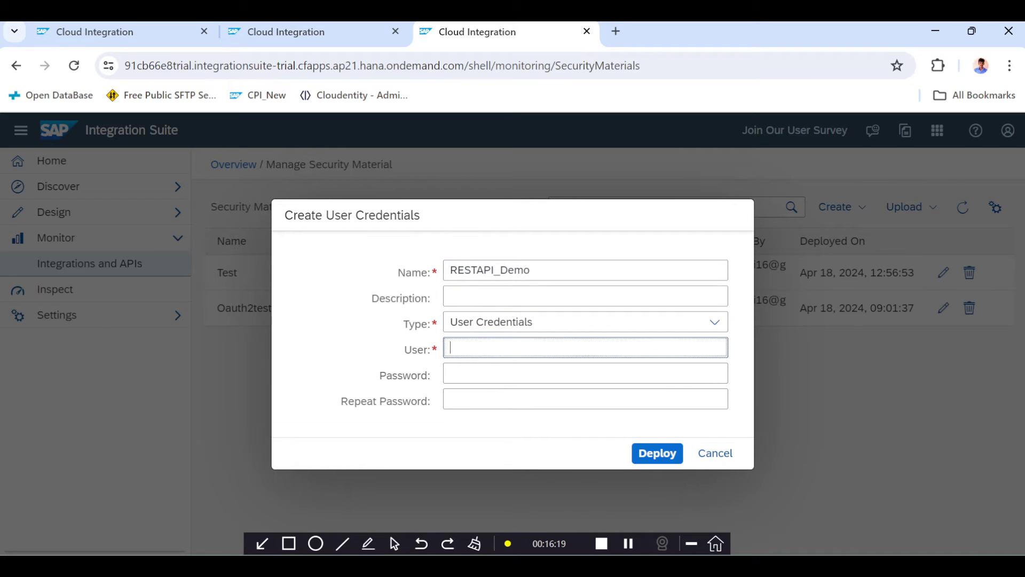
{"action": "key", "text": "alt+Tab"}
{"action": "key", "text": "alt+Tab"}
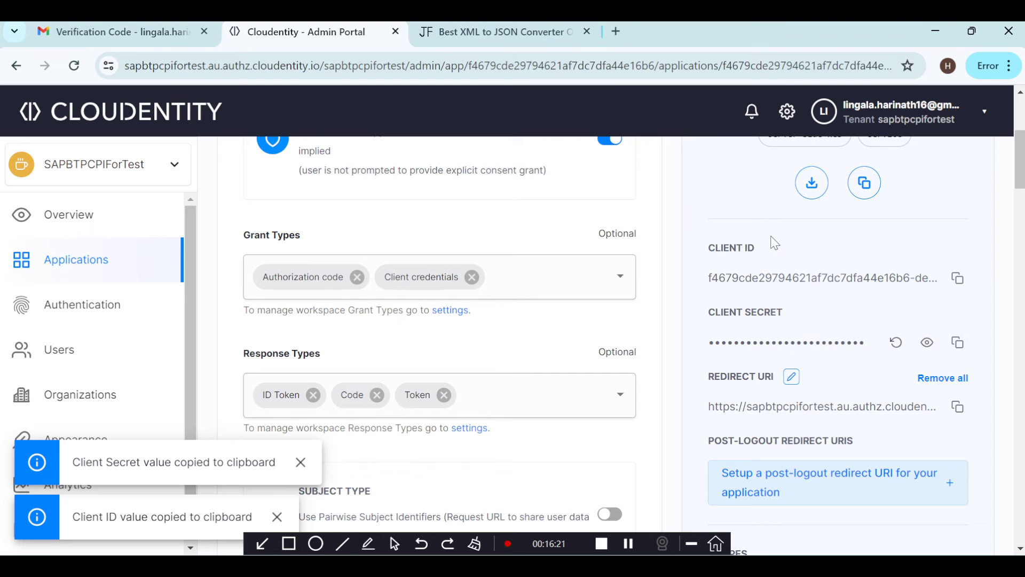
{"action": "scroll", "coordinate": [828, 260], "scroll_direction": "up", "scroll_amount": 1}
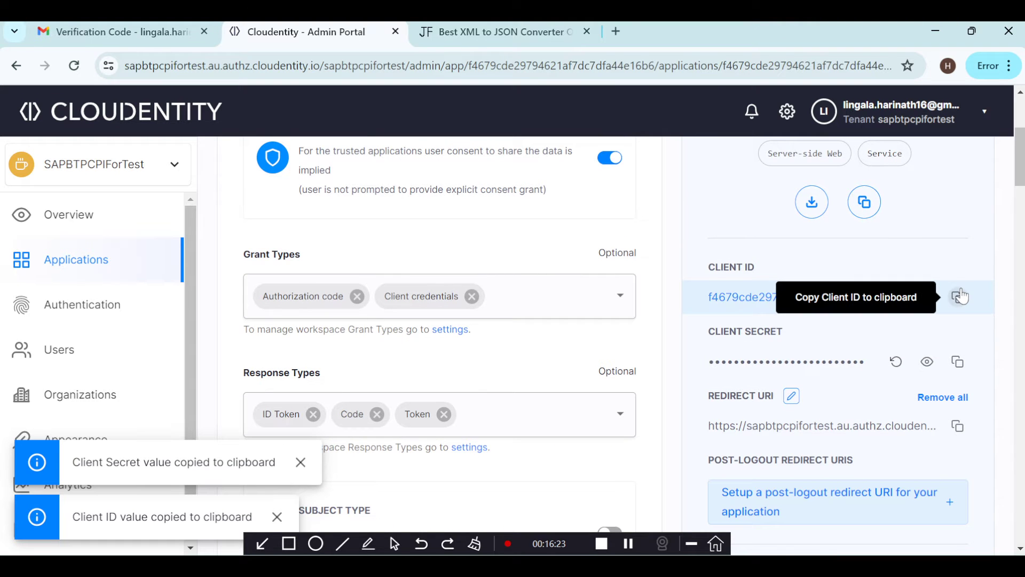
{"action": "key", "text": "alt+Tab"}
{"action": "key", "text": "ctrl+v"}
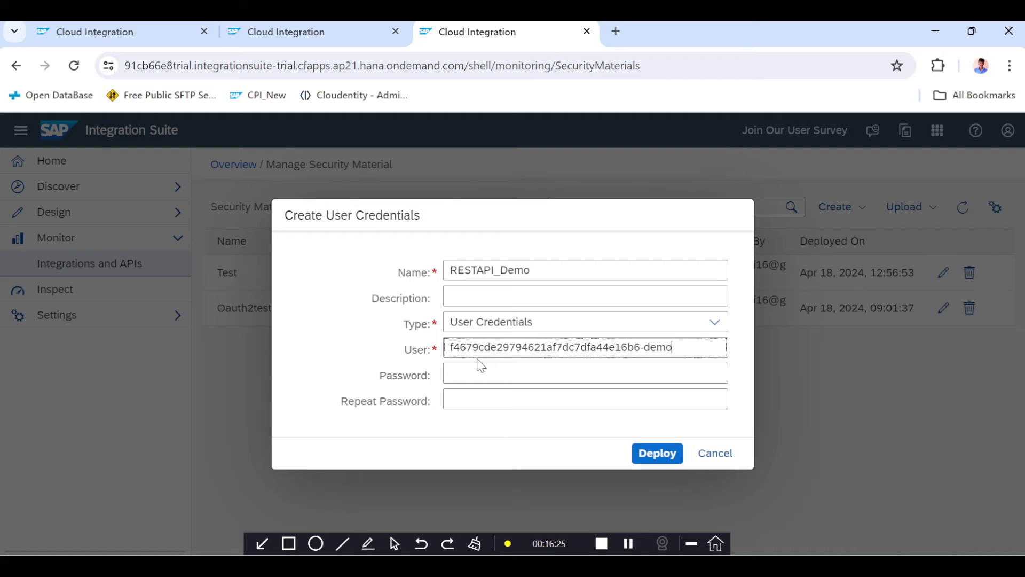
- Paste the Cloudentity client secret into the password and repeat password fields and deploy the user credentials
{"action": "key", "text": "alt+Tab"}
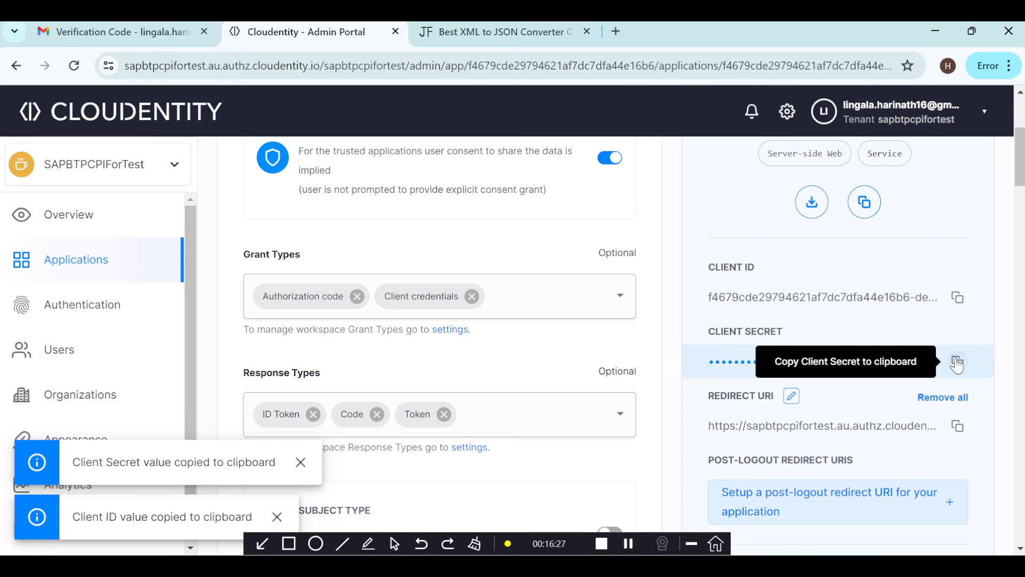
{"action": "key", "text": "alt+Tab"}
{"action": "key", "text": "Tab"}
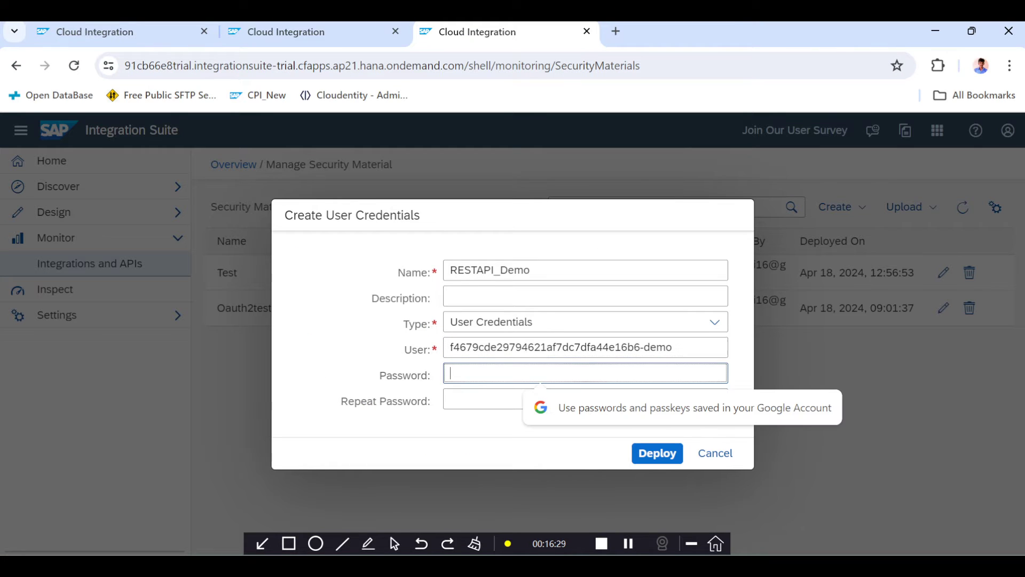
{"action": "key", "text": "ctrl+v"}
{"action": "key", "text": "Tab"}
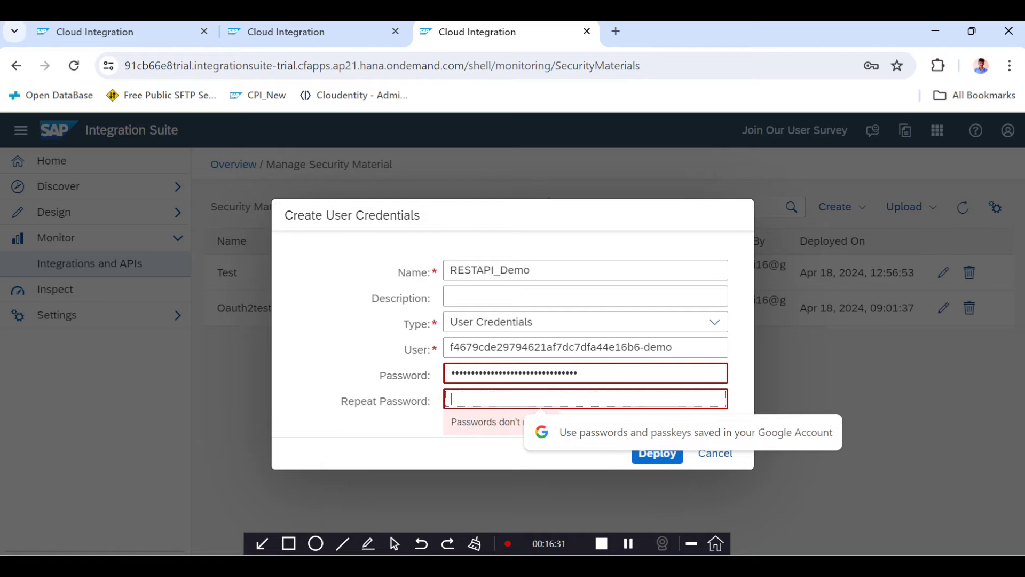
{"action": "key", "text": "ctrl+v"}
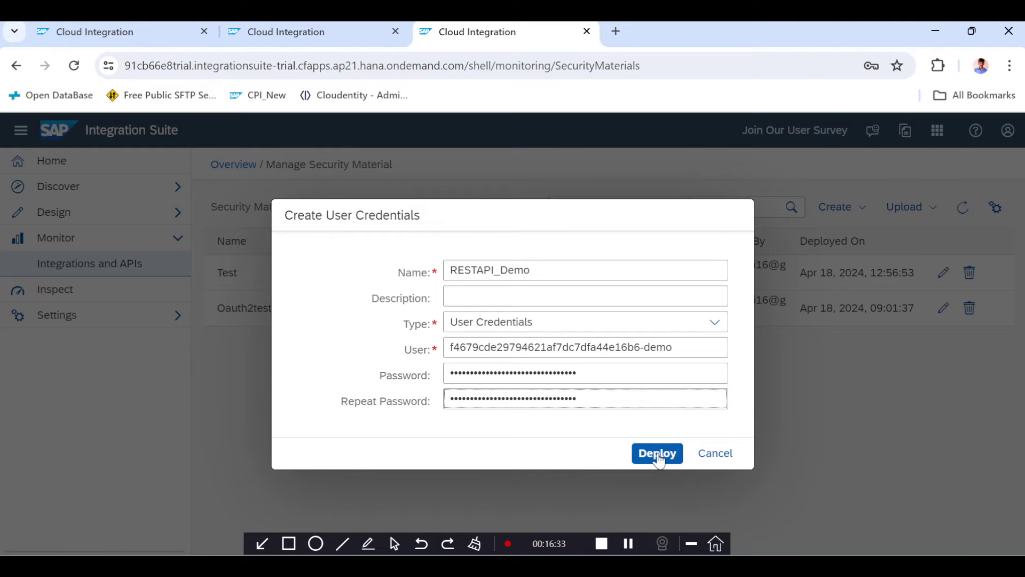
{"action": "left_click", "coordinate": [657, 454]}
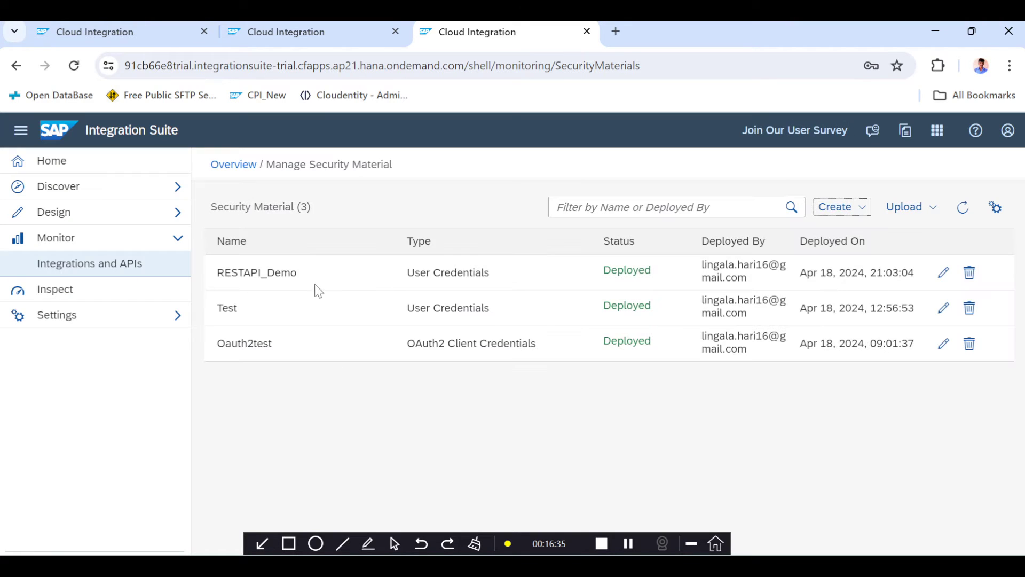
- Copy the new credential's name and set the HTTP channel's Credential Name to RESTAPI_Demo
{"action": "left_click_drag", "start_coordinate": [308, 276], "coordinate": [224, 272]}
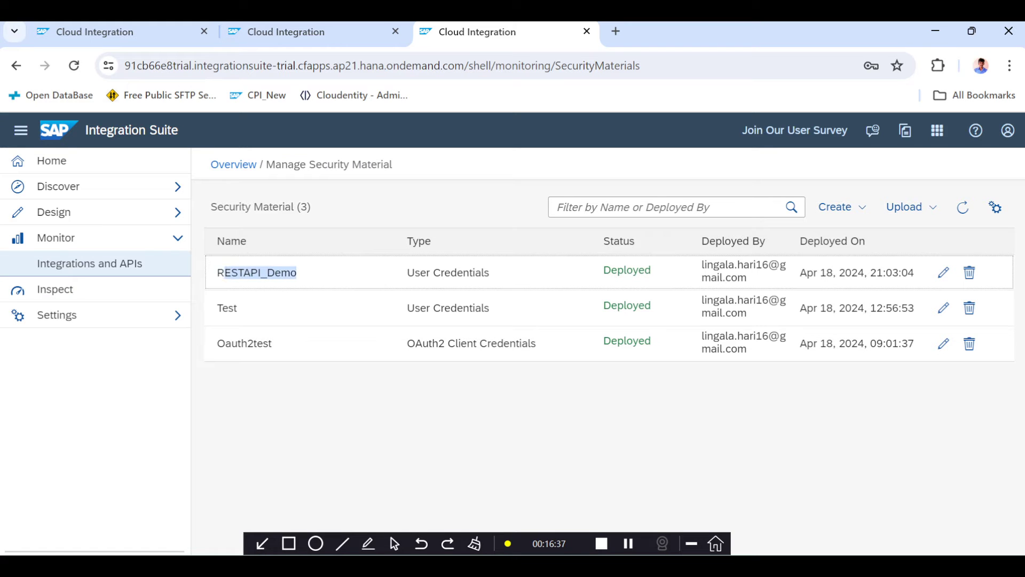
{"action": "left_click", "coordinate": [290, 26]}
{"action": "left_click", "coordinate": [147, 31]}
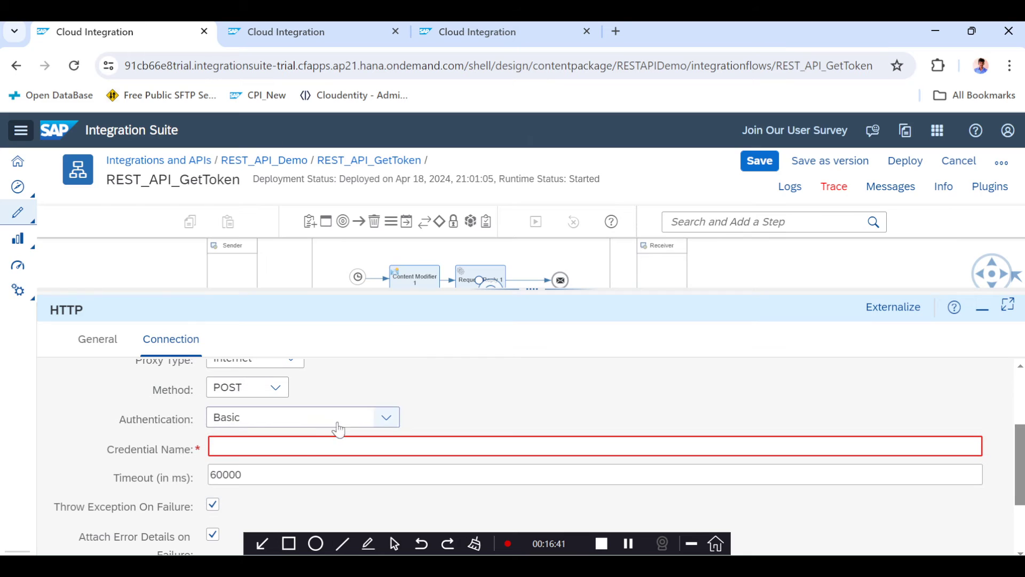
{"action": "left_click", "coordinate": [342, 446]}
{"action": "key", "text": "ctrl+v"}
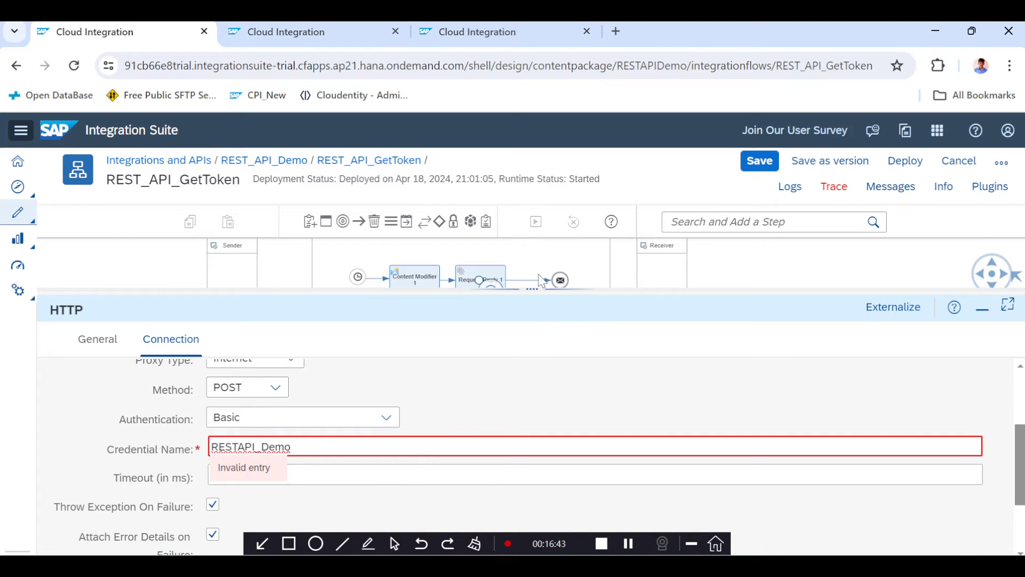
{"action": "left_click_drag", "start_coordinate": [529, 291], "coordinate": [470, 293]}
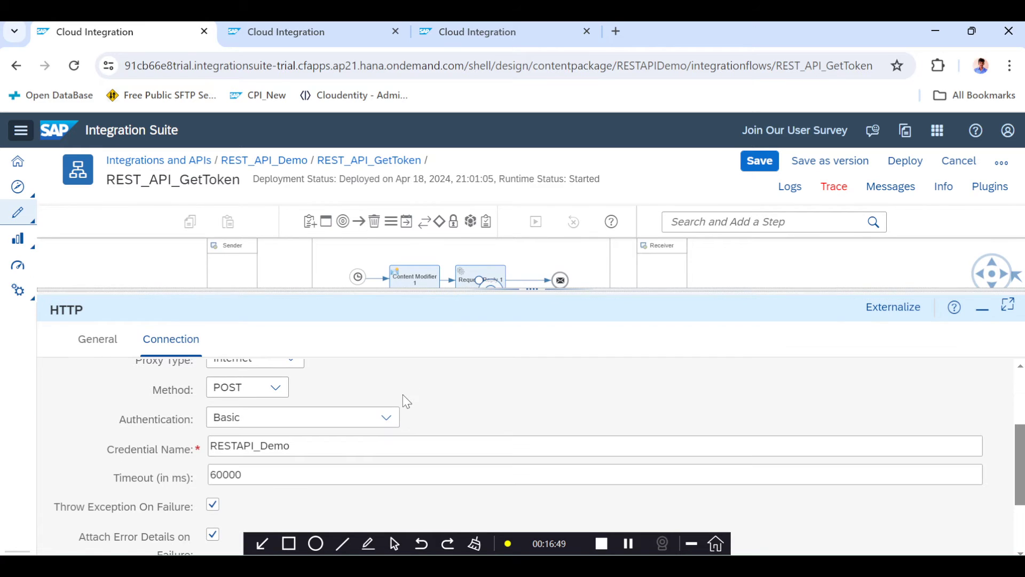
- Review the HTTP channel's request and response header settings and the message headers defined in Content Modifier 1
{"action": "scroll", "coordinate": [403, 398], "scroll_direction": "down", "scroll_amount": 5}
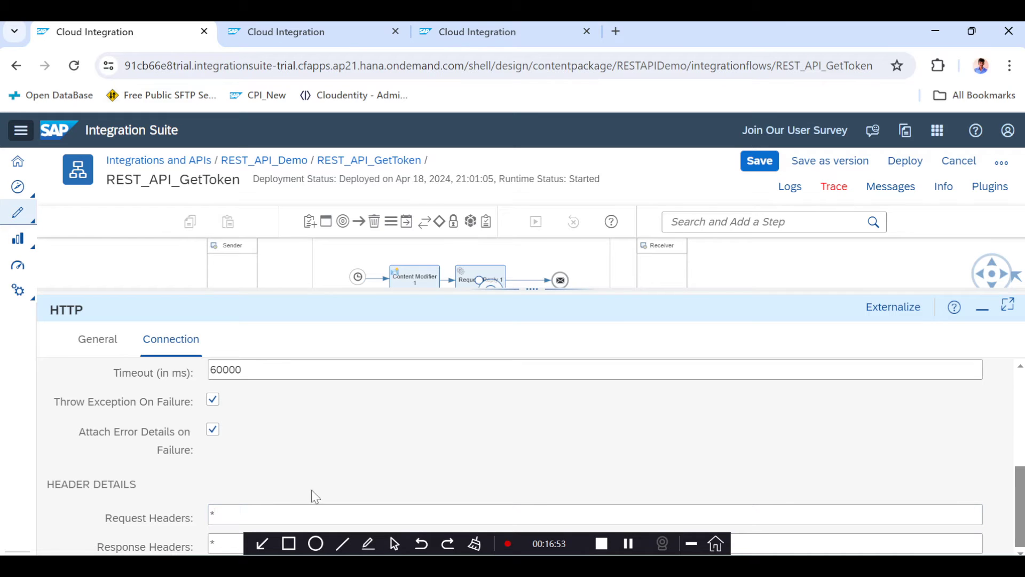
{"action": "left_click_drag", "start_coordinate": [540, 291], "coordinate": [513, 351]}
{"action": "left_click", "coordinate": [416, 291]}
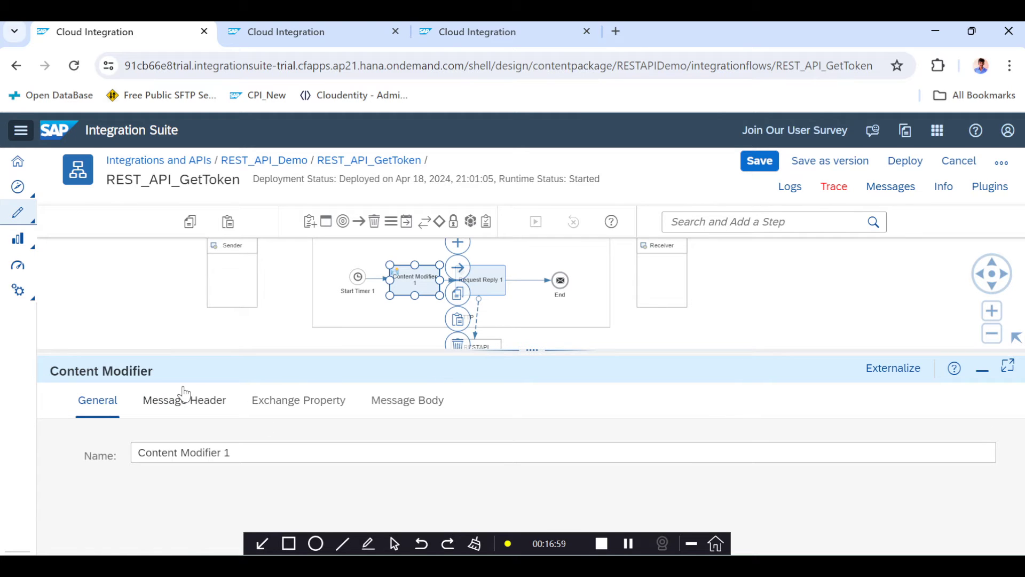
{"action": "left_click", "coordinate": [184, 398]}
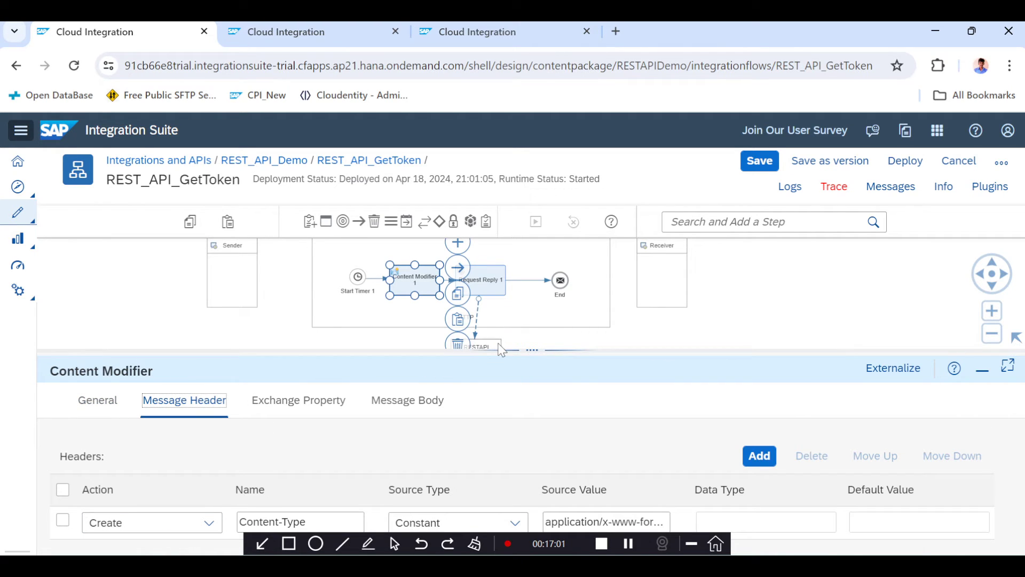
{"action": "mouse_move", "coordinate": [502, 351]}
{"action": "left_mouse_down"}
{"action": "mouse_move", "coordinate": [516, 284]}
{"action": "mouse_move", "coordinate": [514, 357]}
{"action": "left_mouse_up"}
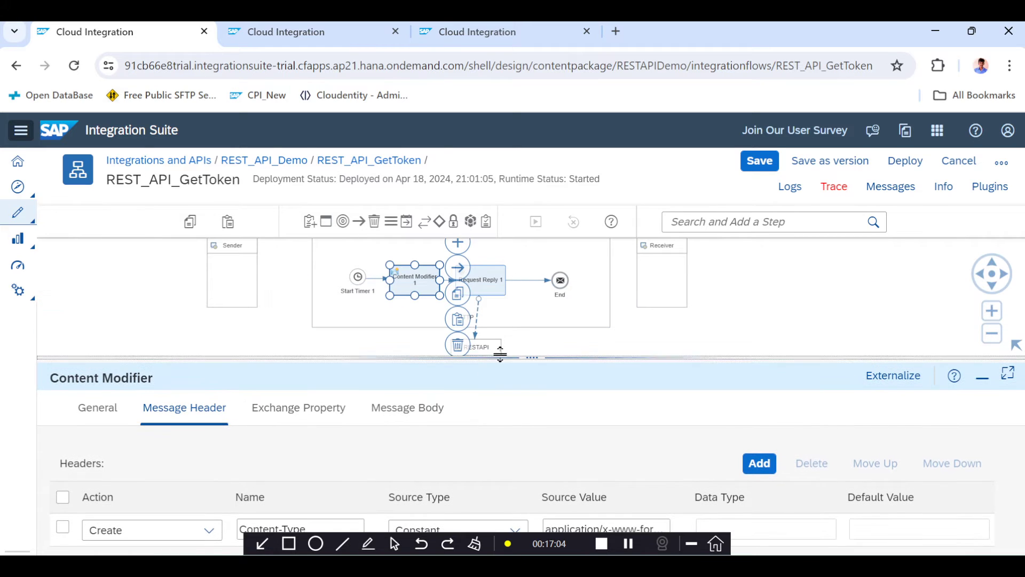
{"action": "left_click", "coordinate": [480, 318]}
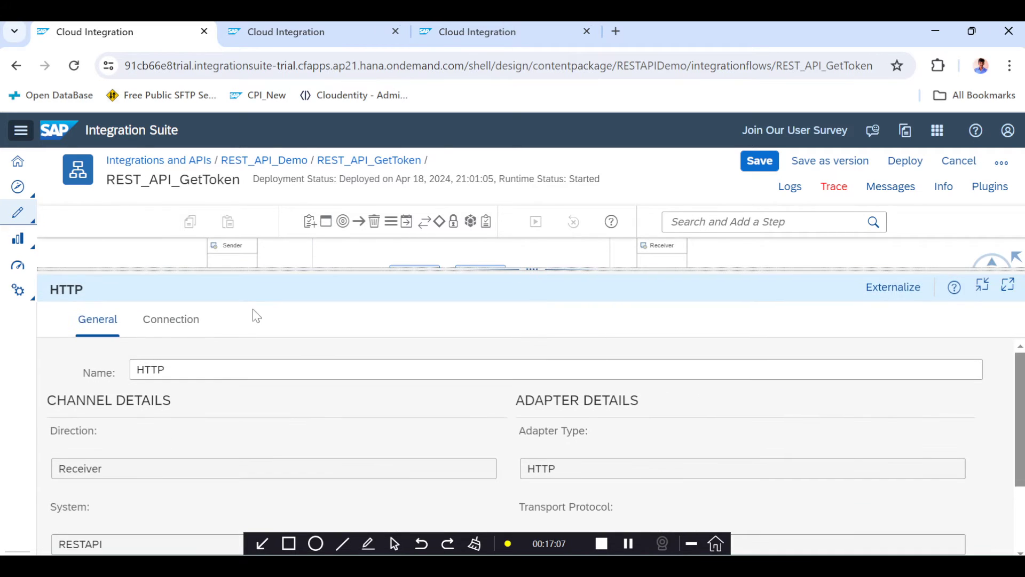
{"action": "left_click", "coordinate": [171, 318]}
{"action": "scroll", "coordinate": [512, 427], "scroll_direction": "down", "scroll_amount": 4}
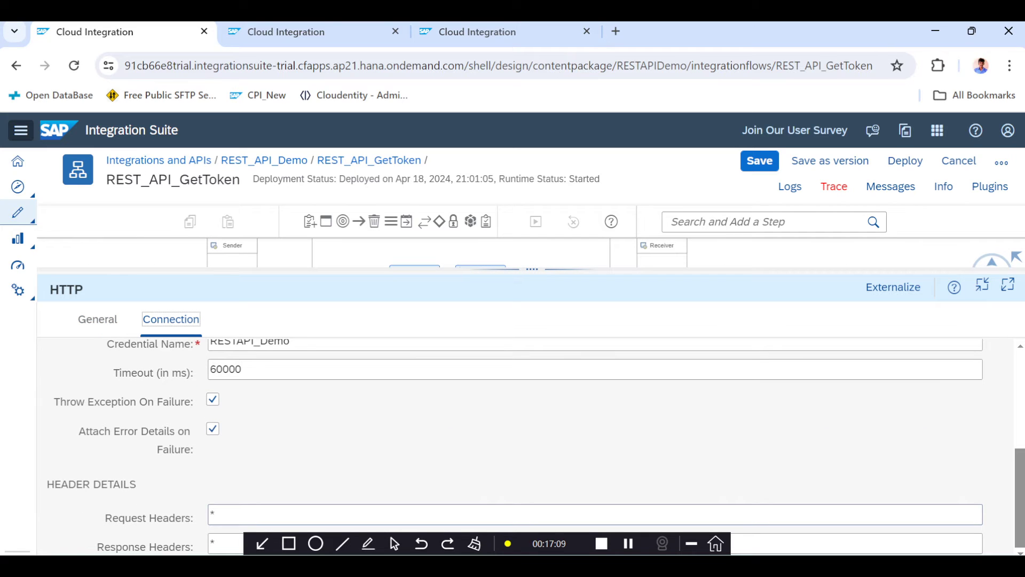
{"action": "left_click", "coordinate": [214, 514]}
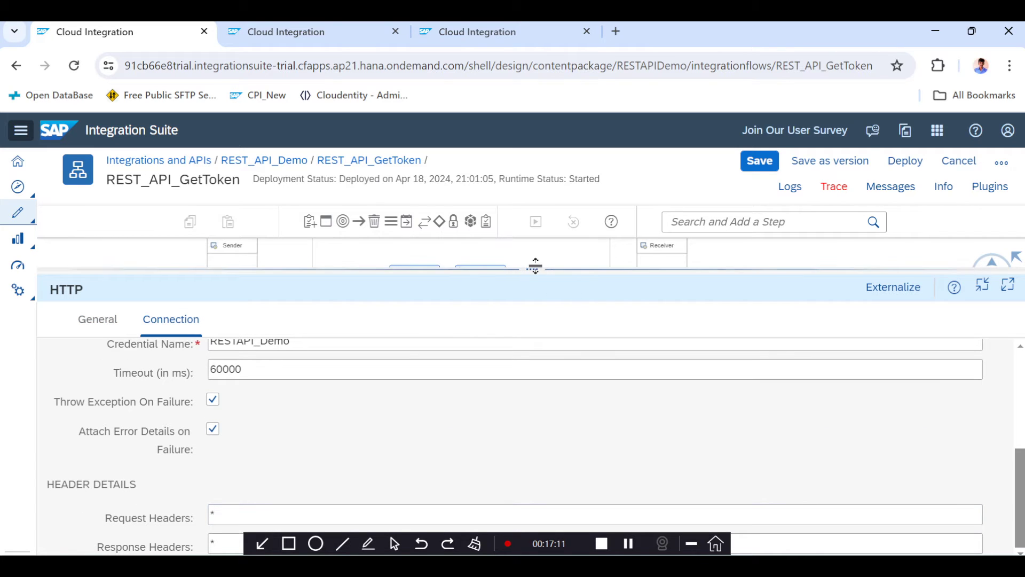
- Save the REST_API_GetToken integration flow and deploy it on the Cloud Integration runtime profile
{"action": "left_click_drag", "start_coordinate": [534, 270], "coordinate": [537, 408]}
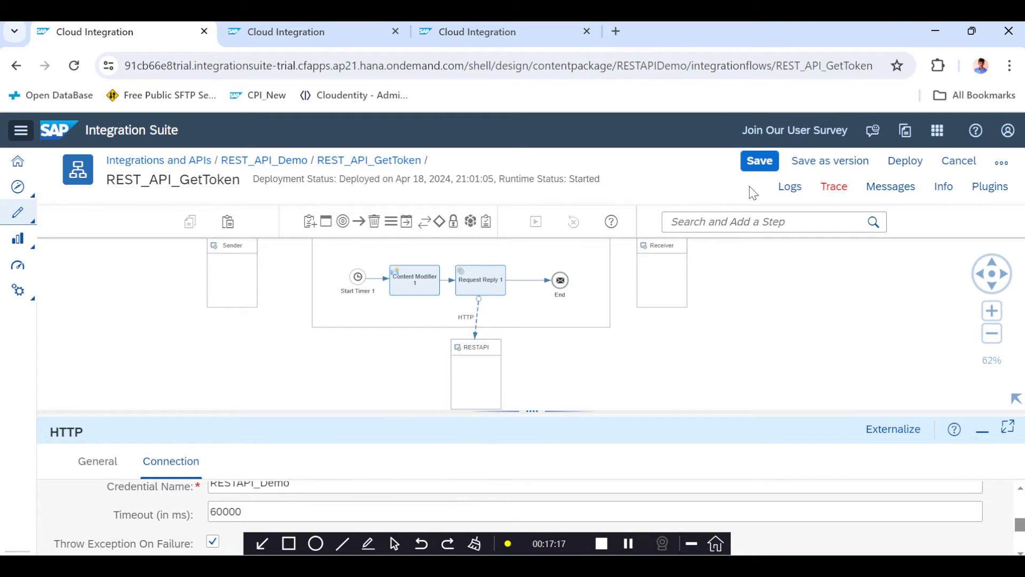
{"action": "left_click", "coordinate": [759, 161]}
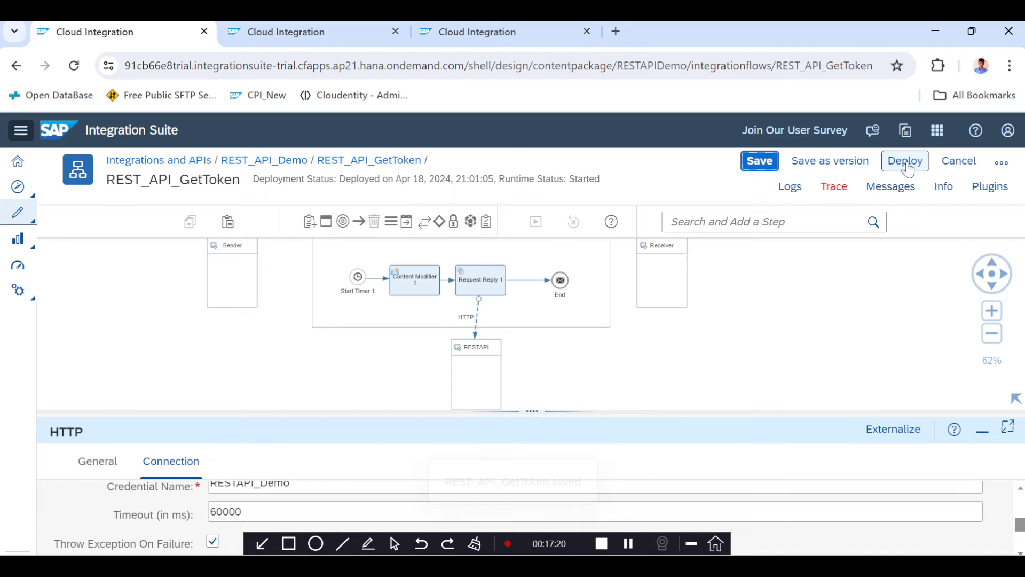
{"action": "left_click", "coordinate": [907, 162]}
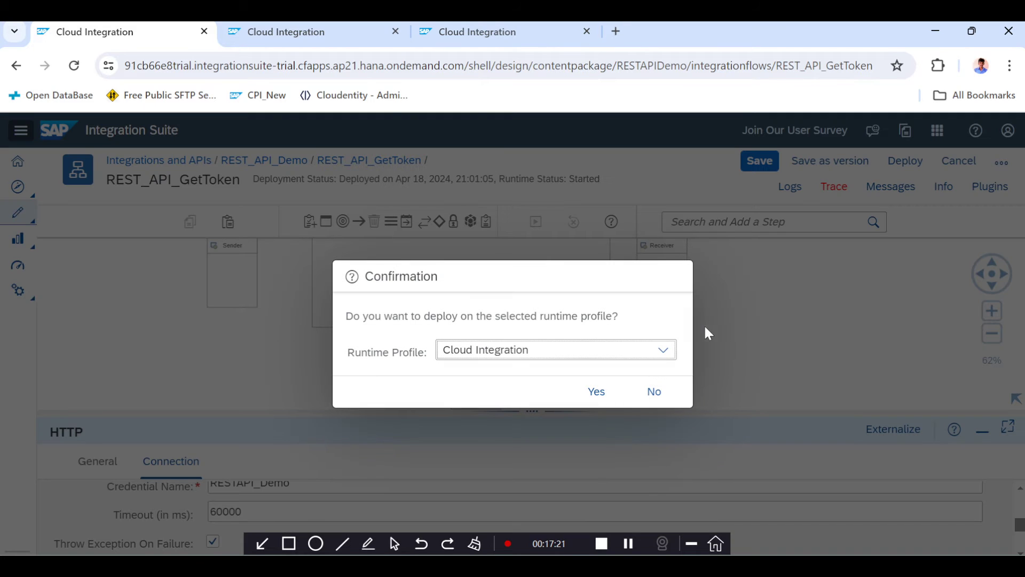
{"action": "left_click", "coordinate": [597, 395]}
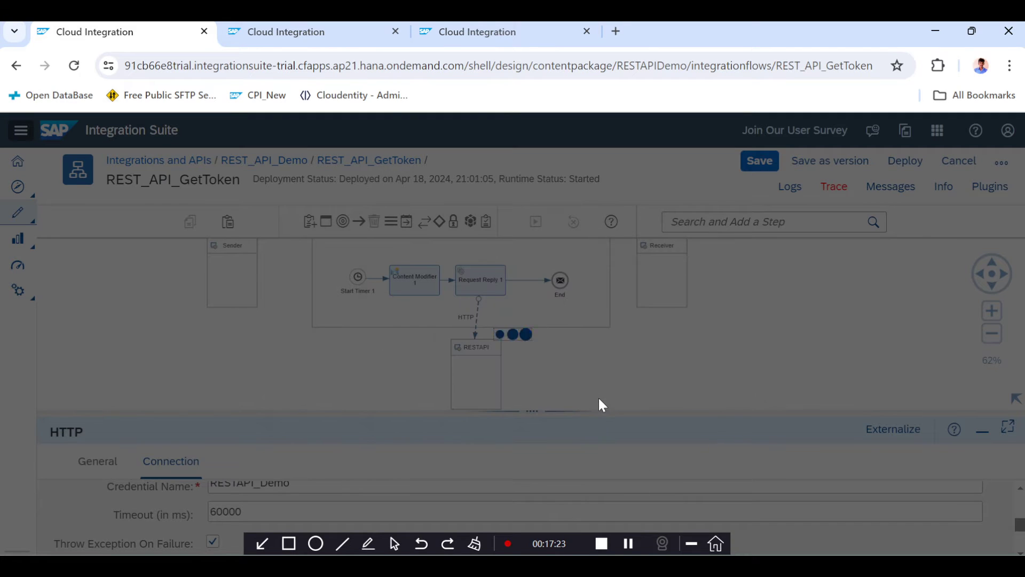
{"action": "left_click", "coordinate": [612, 372]}
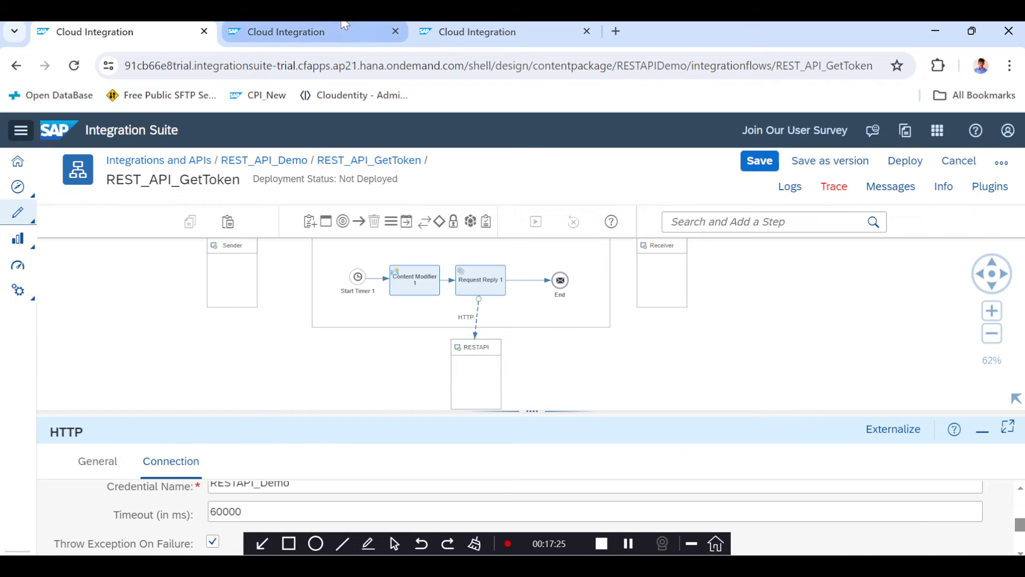
- Refresh the message monitor, select the latest REST_API_GetToken message and open its trace from the logs
{"action": "left_click", "coordinate": [332, 32]}
{"action": "left_click", "coordinate": [590, 330]}
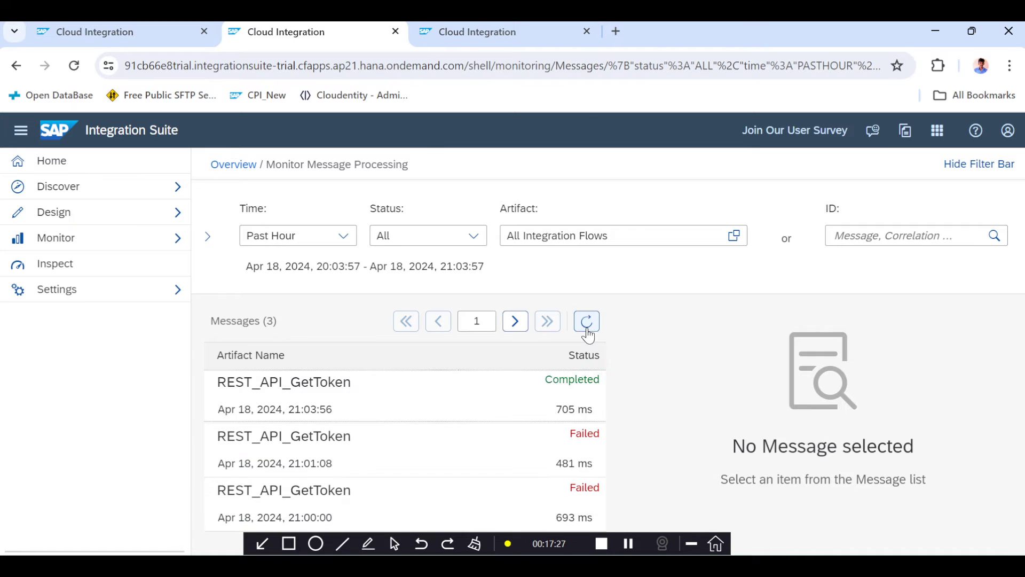
{"action": "left_click", "coordinate": [504, 394]}
{"action": "scroll", "coordinate": [701, 421], "scroll_direction": "down", "scroll_amount": 5}
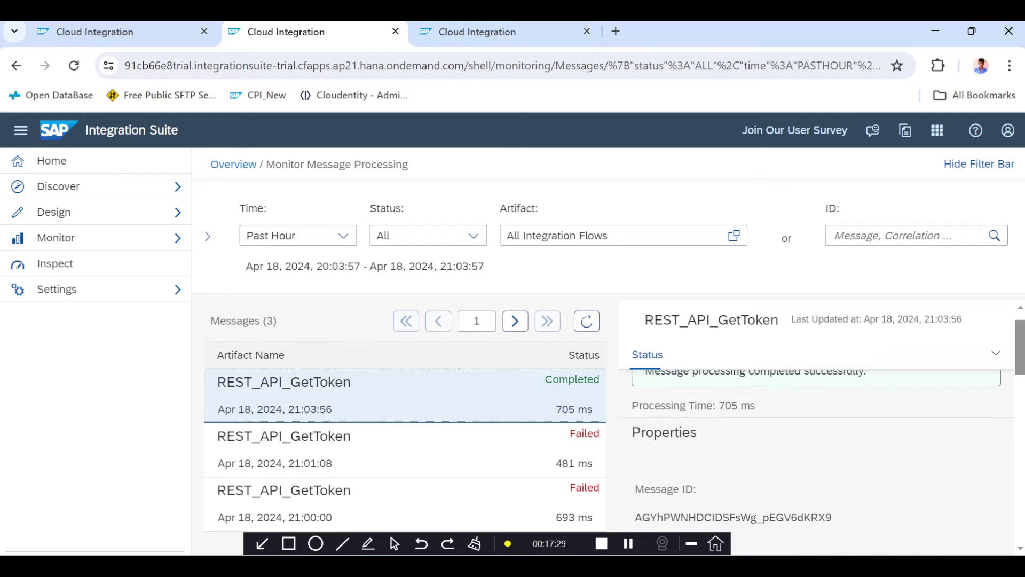
{"action": "scroll", "coordinate": [705, 425], "scroll_direction": "down", "scroll_amount": 3}
{"action": "scroll", "coordinate": [689, 424], "scroll_direction": "up", "scroll_amount": 1}
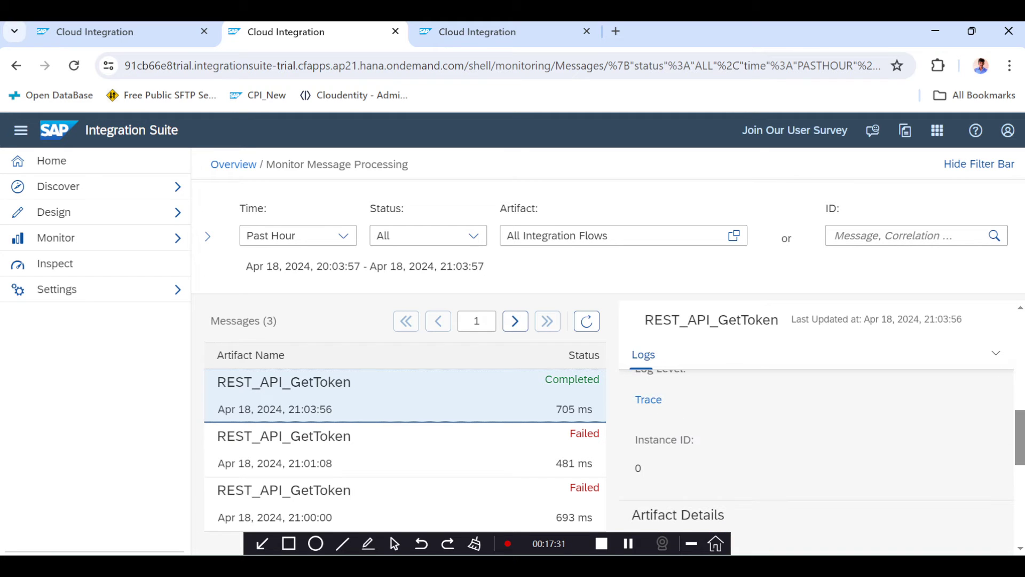
{"action": "left_click", "coordinate": [21, 130]}
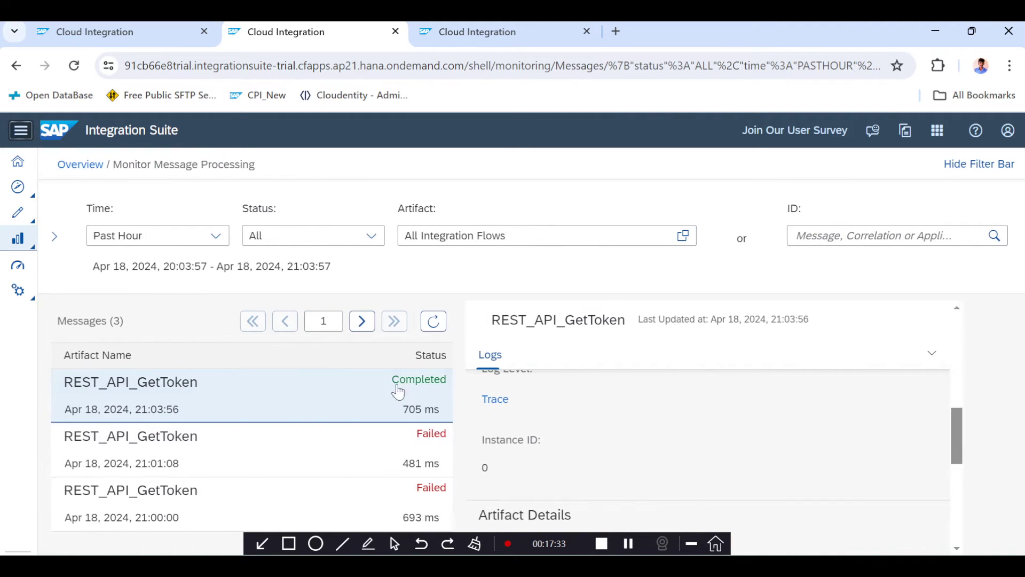
{"action": "scroll", "coordinate": [470, 404], "scroll_direction": "down", "scroll_amount": 2}
{"action": "scroll", "coordinate": [532, 415], "scroll_direction": "up", "scroll_amount": 2}
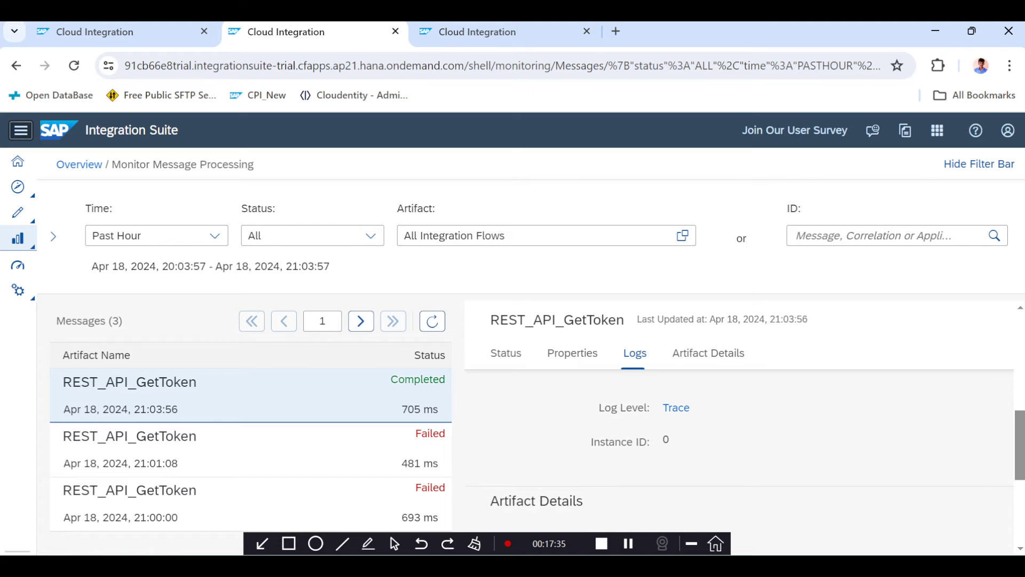
{"action": "left_click", "coordinate": [686, 409]}
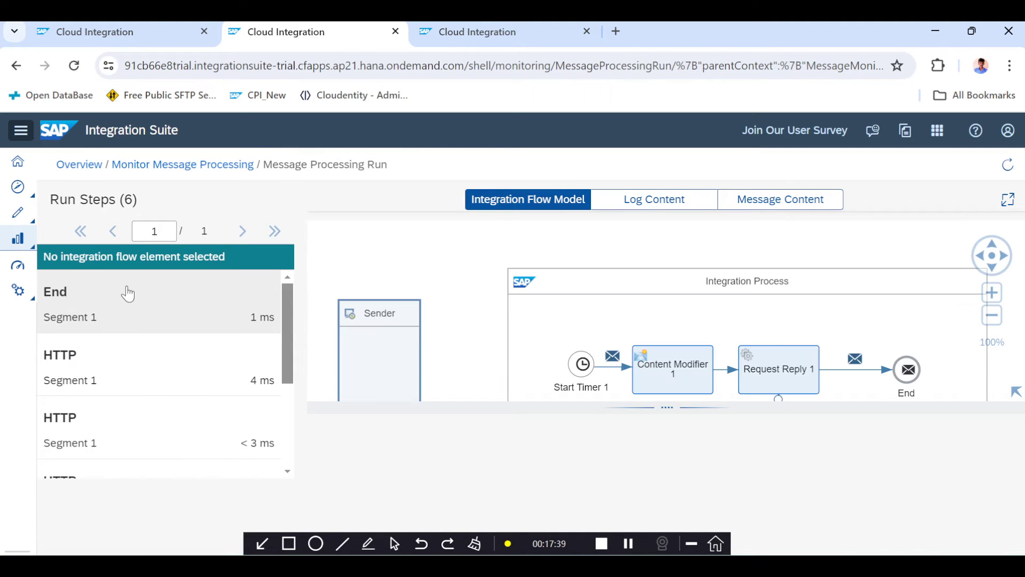
- Open the End step's message payload and examine the returned access token, scope and token type
{"action": "left_click", "coordinate": [125, 291]}
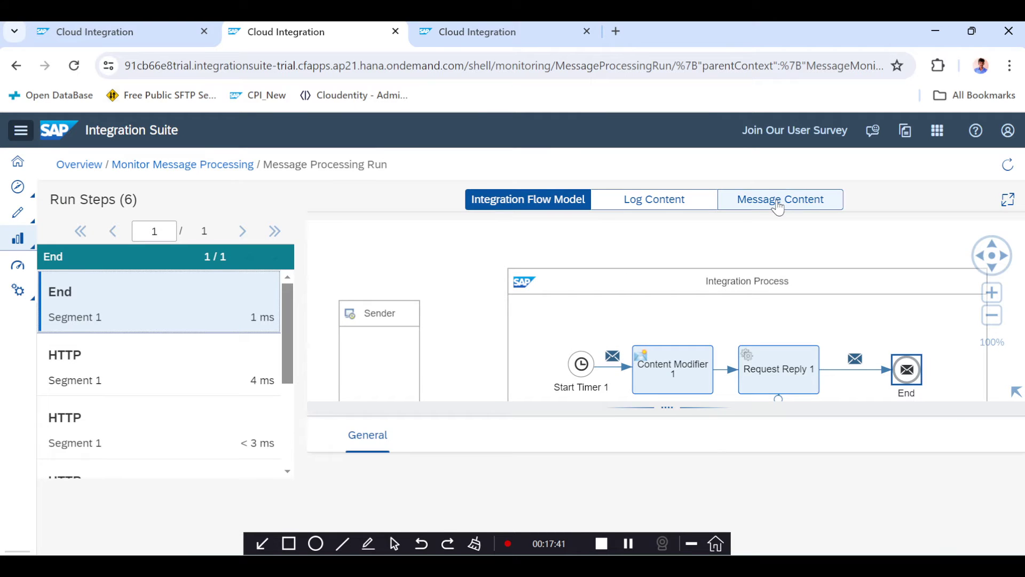
{"action": "left_click", "coordinate": [778, 203]}
{"action": "left_click", "coordinate": [543, 266]}
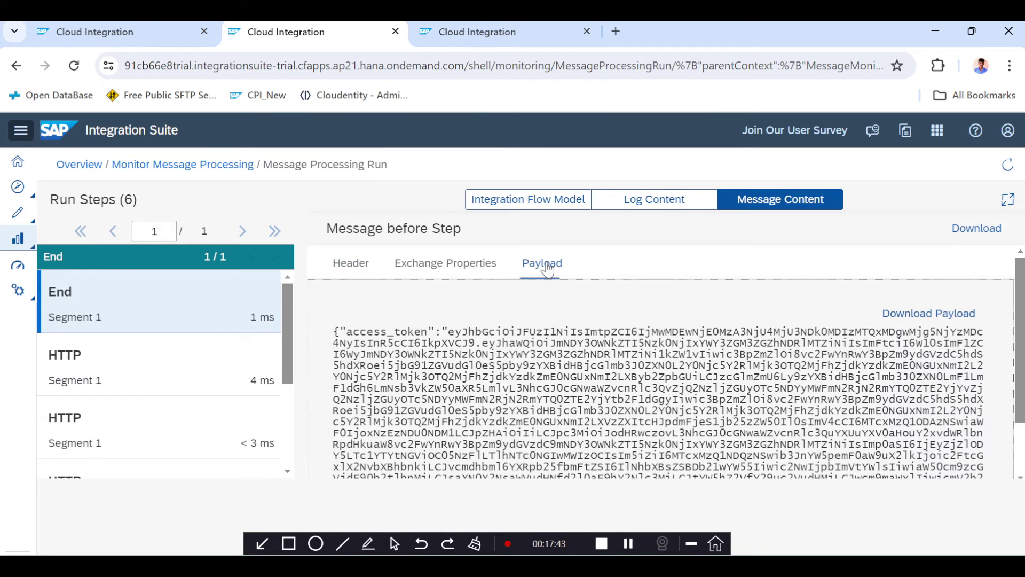
{"action": "scroll", "coordinate": [660, 379], "scroll_direction": "down", "scroll_amount": 2}
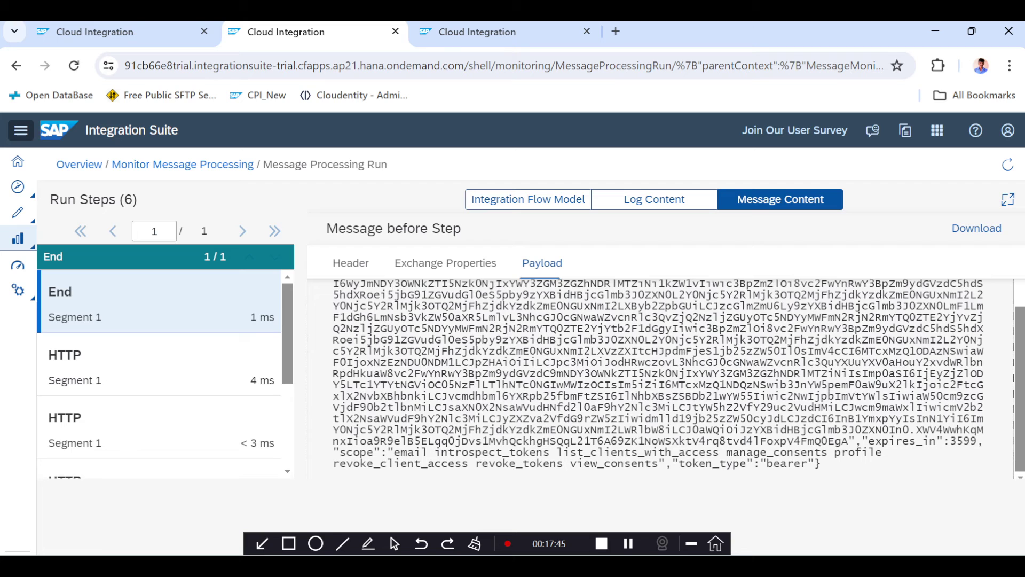
{"action": "double_click", "coordinate": [787, 464]}
{"action": "scroll", "coordinate": [661, 380], "scroll_direction": "up", "scroll_amount": 2}
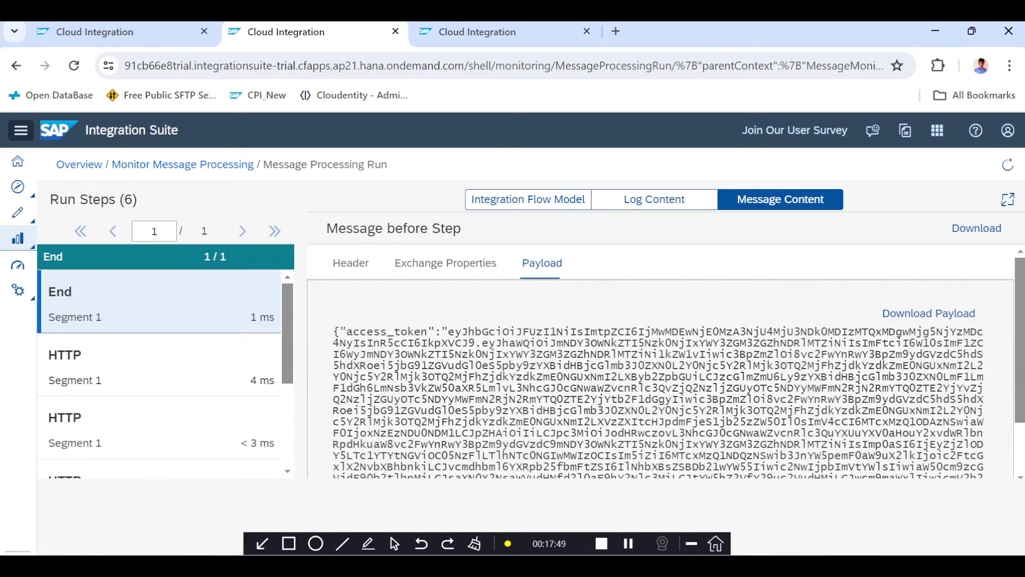
{"action": "left_click_drag", "start_coordinate": [333, 331], "coordinate": [874, 442]}
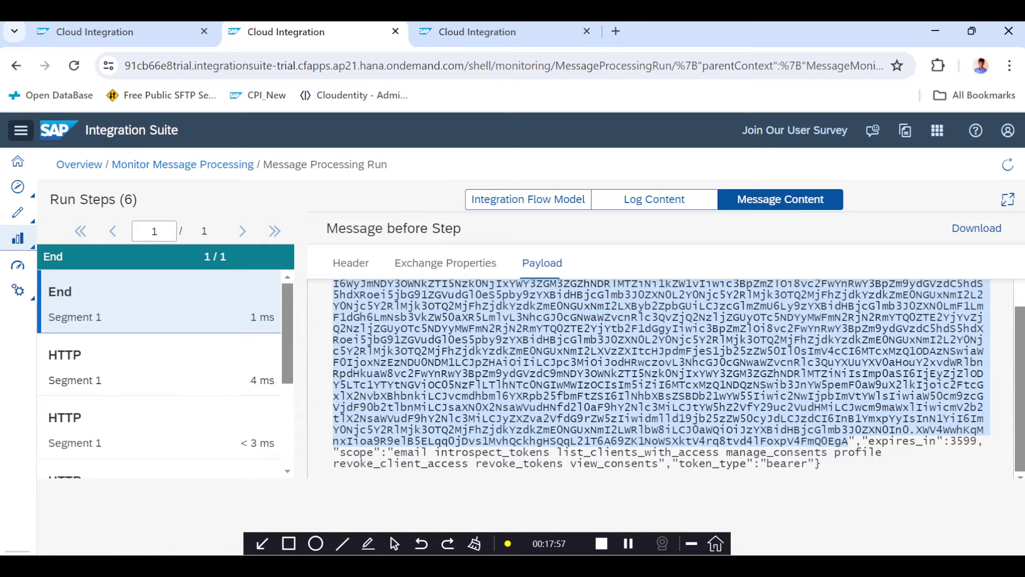
{"action": "scroll", "coordinate": [660, 379], "scroll_direction": "up", "scroll_amount": 2}
{"action": "scroll", "coordinate": [661, 379], "scroll_direction": "down", "scroll_amount": 1}
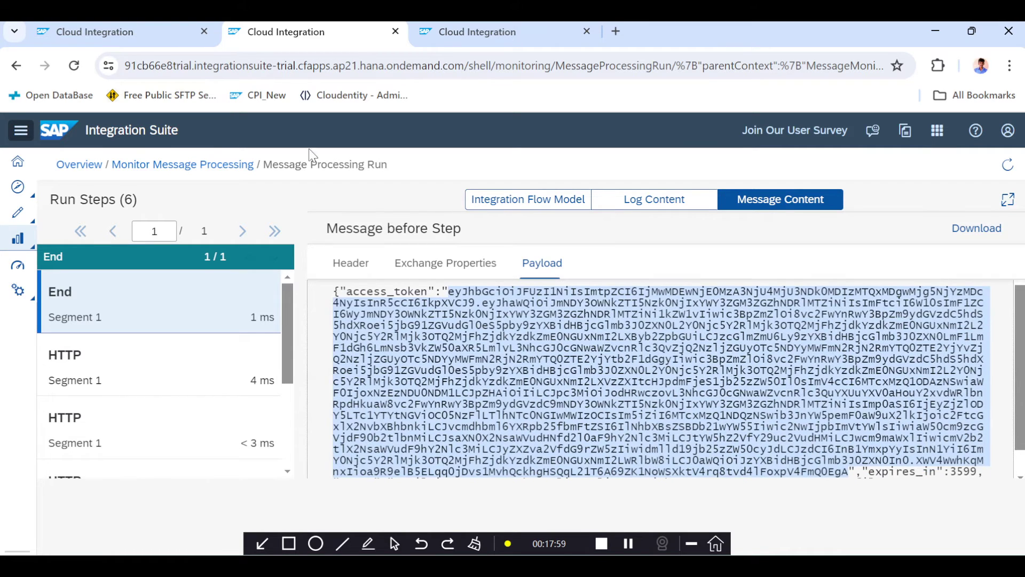
- Back in the integration flow, move the Receiver and the End event further right to make room after Request Reply 1
{"action": "left_click", "coordinate": [140, 34]}
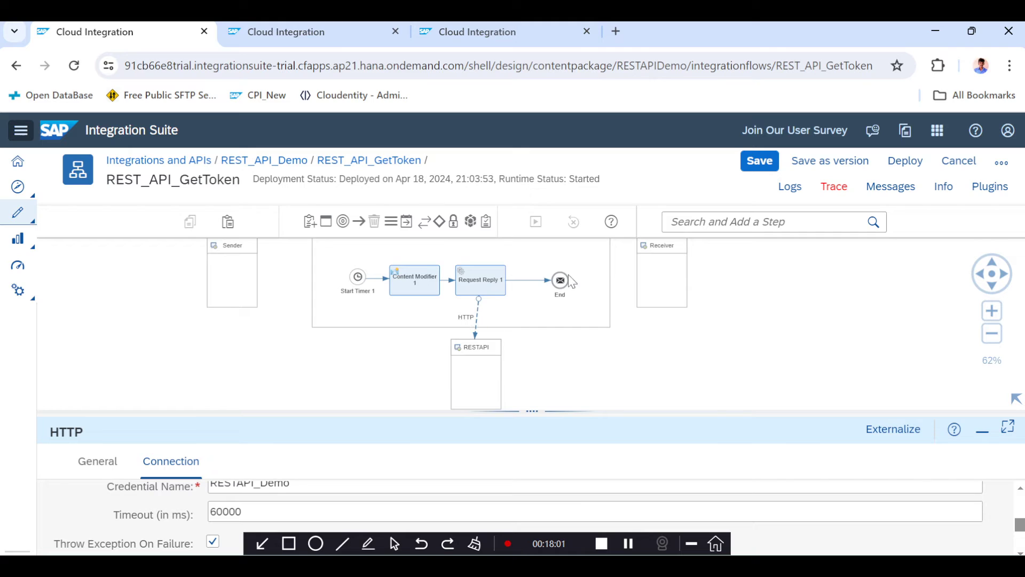
{"action": "left_click_drag", "start_coordinate": [656, 275], "coordinate": [688, 275]}
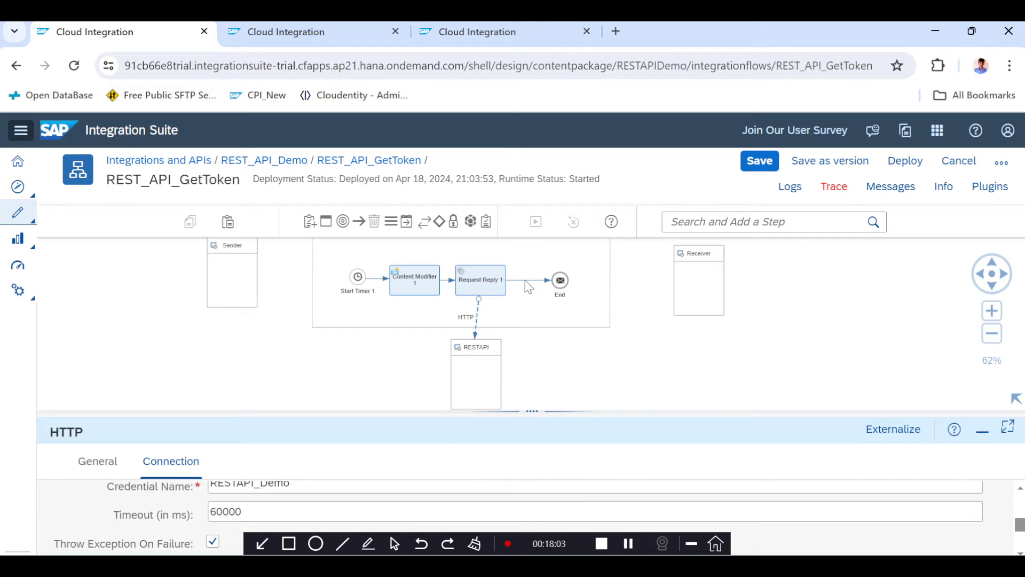
{"action": "left_click", "coordinate": [703, 283]}
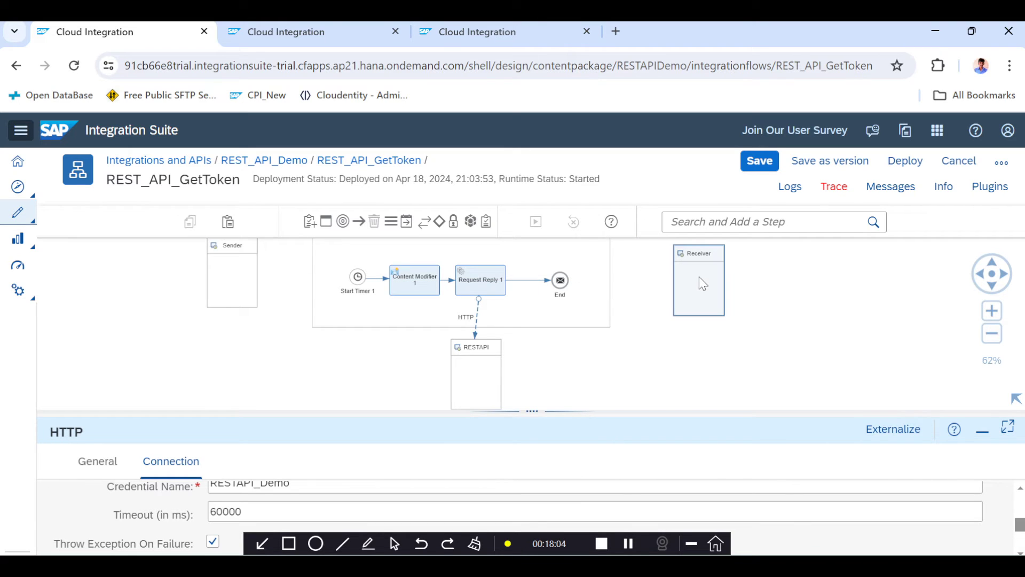
{"action": "left_click", "coordinate": [560, 280]}
{"action": "key", "text": "ctrl+c"}
{"action": "key", "text": "ctrl+v"}
{"action": "left_click", "coordinate": [599, 285]}
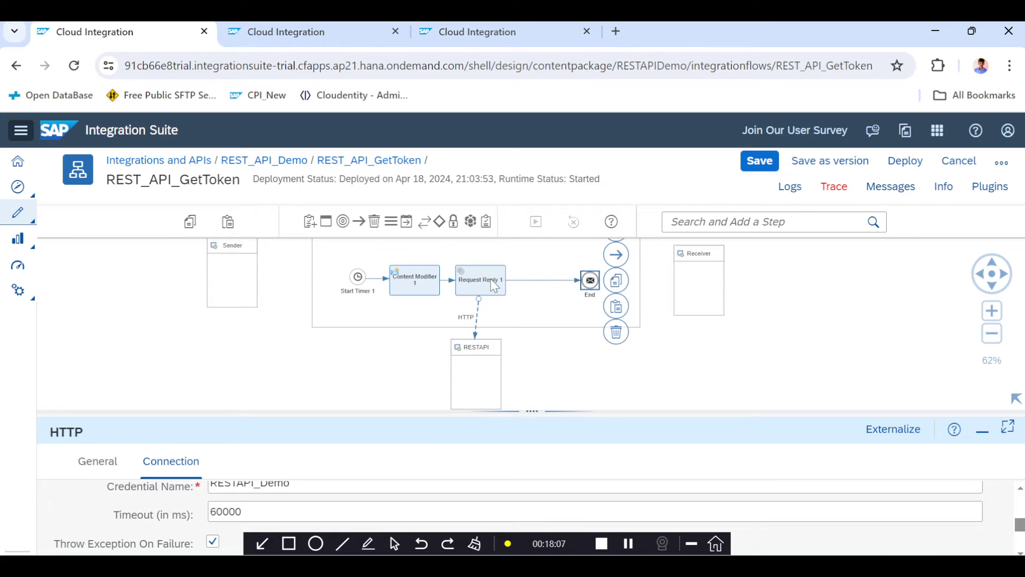
{"action": "left_click", "coordinate": [496, 286]}
- Switch to Postman and examine the request's OAuth 2.0 settings, including the current token, client credentials and client authentication
{"action": "key", "text": "alt+Tab"}
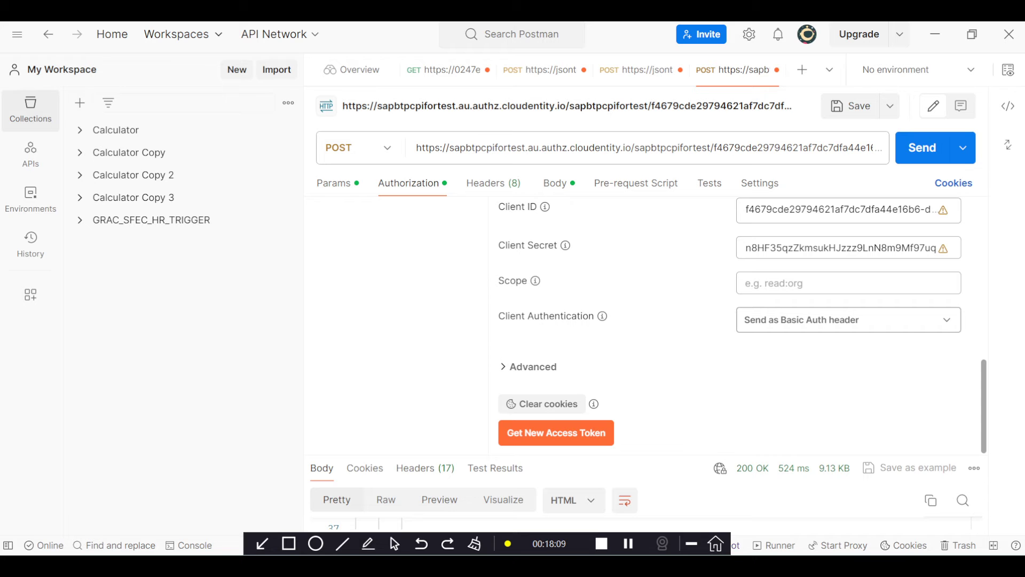
{"action": "scroll", "coordinate": [676, 301], "scroll_direction": "up", "scroll_amount": 3}
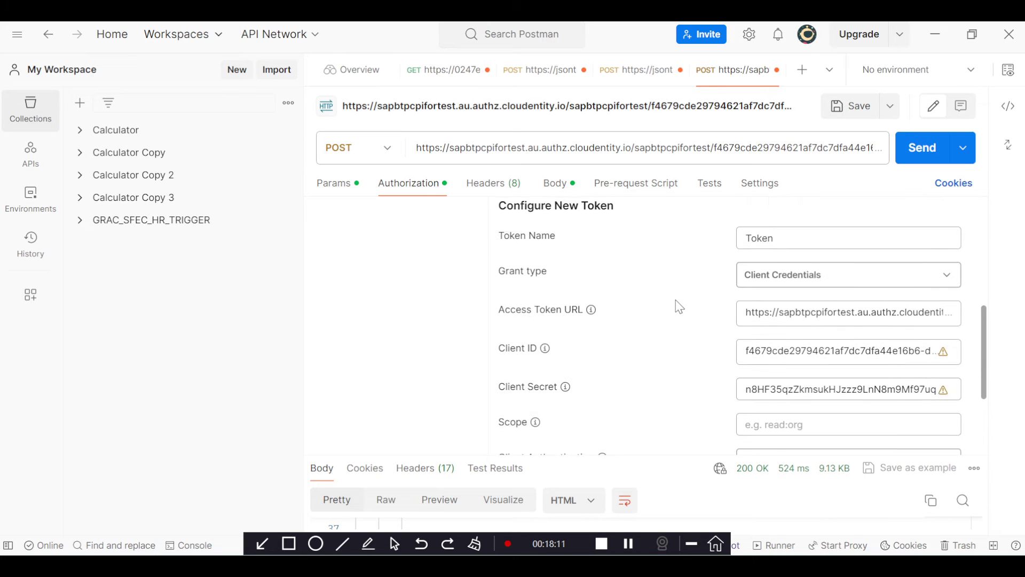
{"action": "scroll", "coordinate": [676, 303], "scroll_direction": "up", "scroll_amount": 2}
{"action": "scroll", "coordinate": [666, 384], "scroll_direction": "down", "scroll_amount": 4}
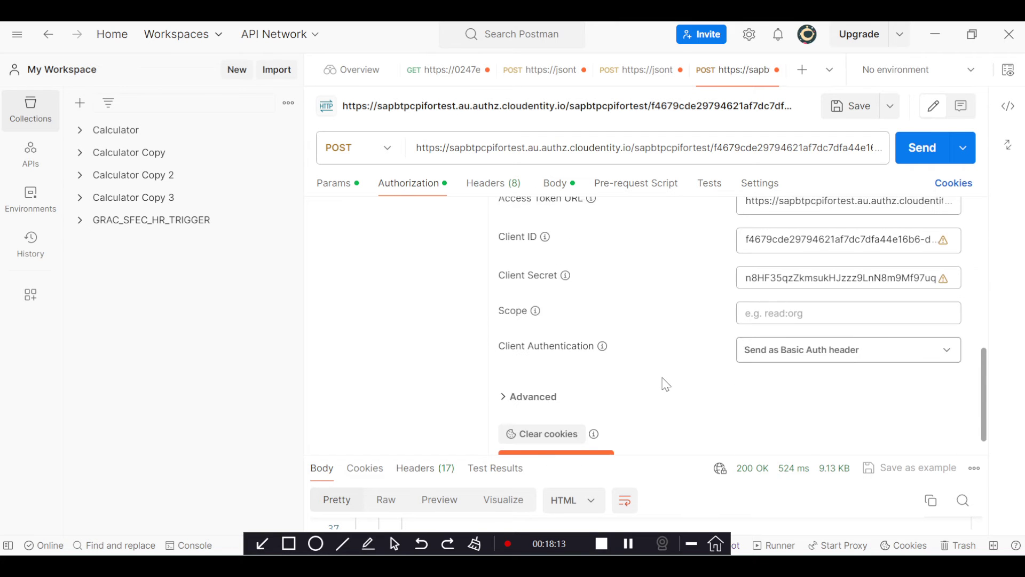
{"action": "scroll", "coordinate": [666, 384], "scroll_direction": "up", "scroll_amount": 5}
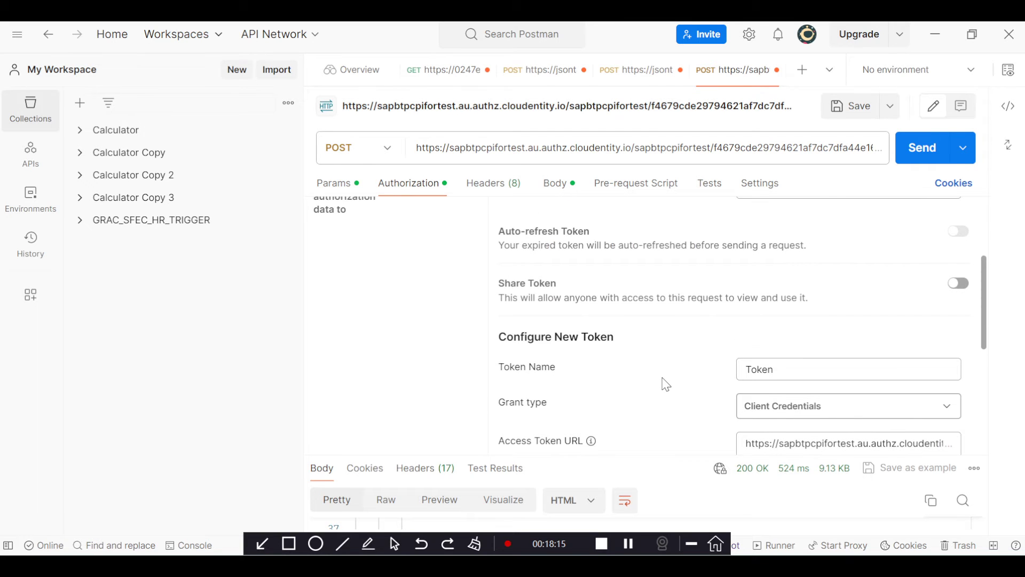
{"action": "scroll", "coordinate": [666, 383], "scroll_direction": "down", "scroll_amount": 5}
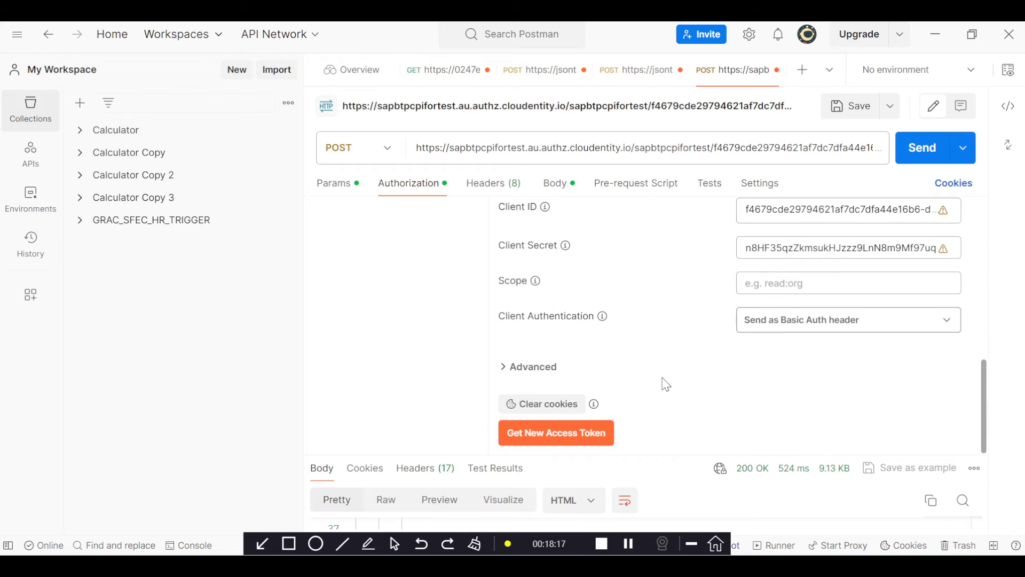
{"action": "scroll", "coordinate": [666, 384], "scroll_direction": "up", "scroll_amount": 6}
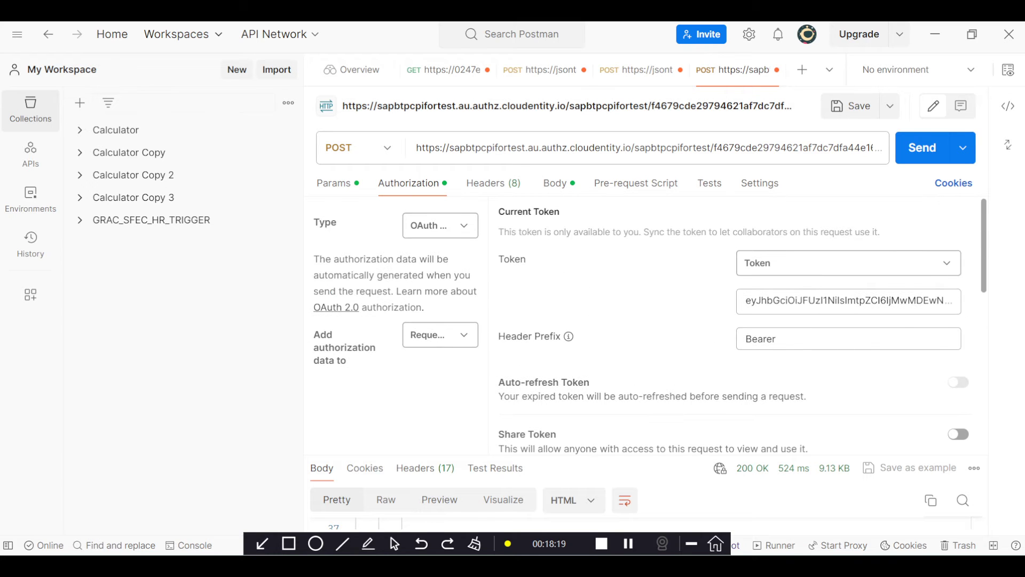
{"action": "left_click_drag", "start_coordinate": [746, 300], "coordinate": [794, 306]}
{"action": "left_click", "coordinate": [655, 315]}
- Copy the header prefix Bearer from Postman and paste it into a new Notepad++ document
{"action": "double_click", "coordinate": [762, 339]}
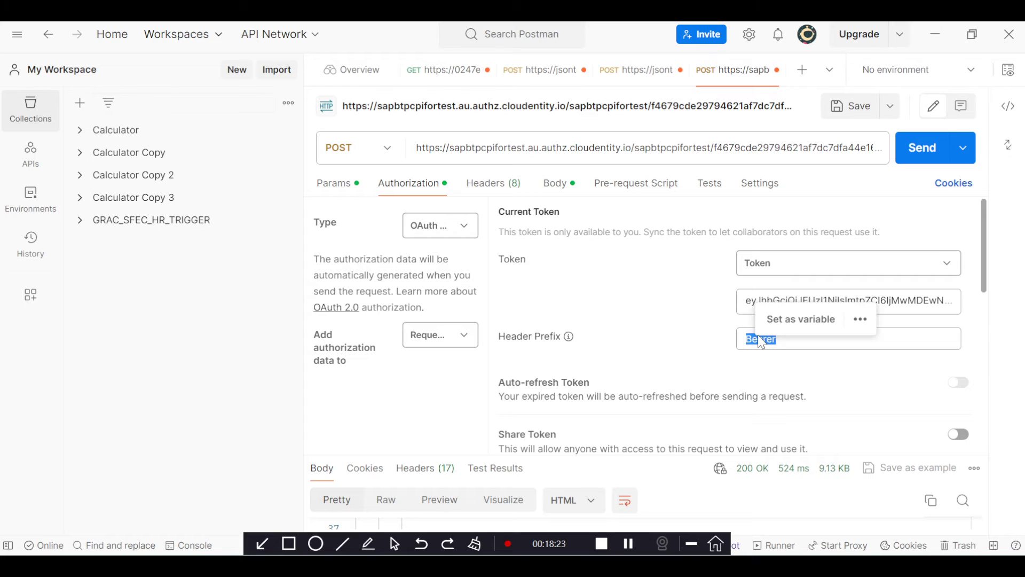
{"action": "key", "text": "alt+Tab"}
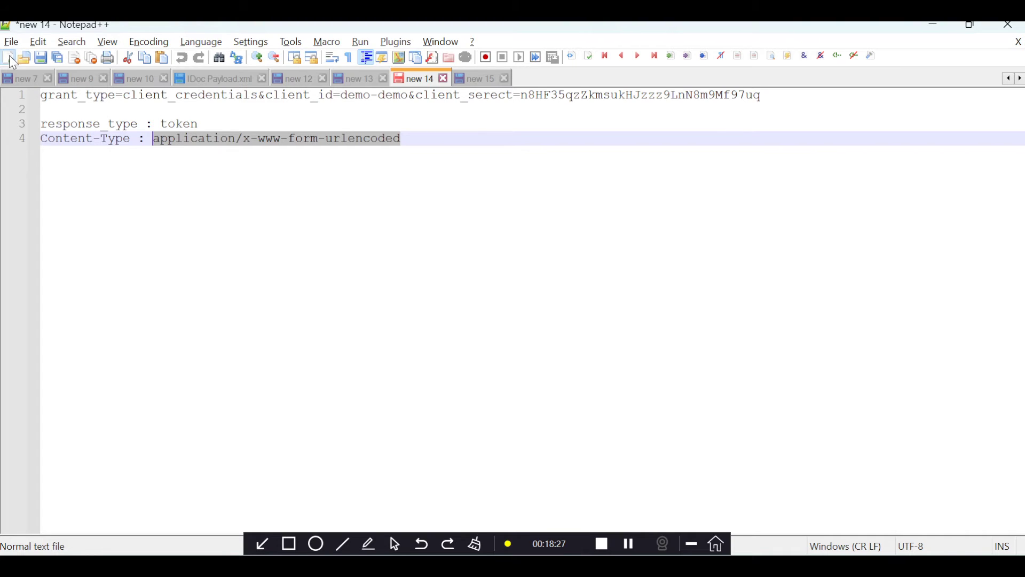
{"action": "left_click", "coordinate": [11, 55]}
{"action": "key", "text": "ctrl+v"}
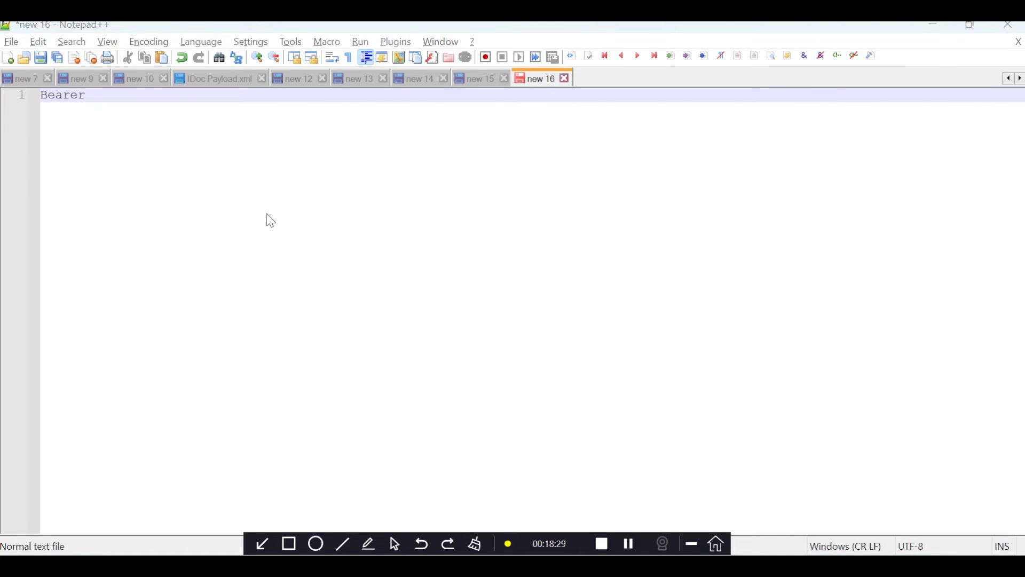
- Copy the current access token from Postman, paste it after "Bearer " in the Notepad++ document, and return to Postman
{"action": "key", "text": "alt+Tab"}
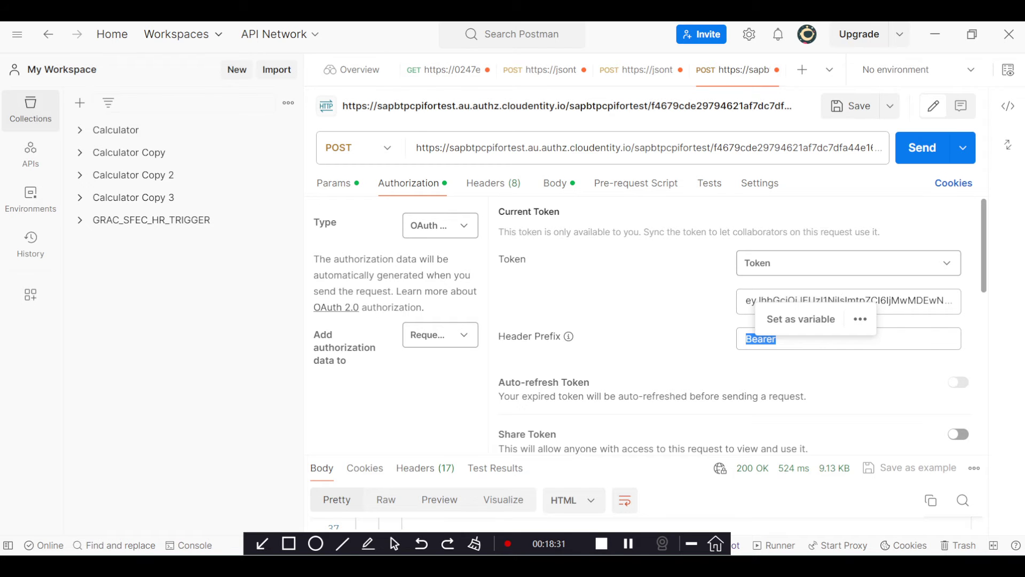
{"action": "key", "text": "shift+Tab"}
{"action": "key", "text": "alt+Tab"}
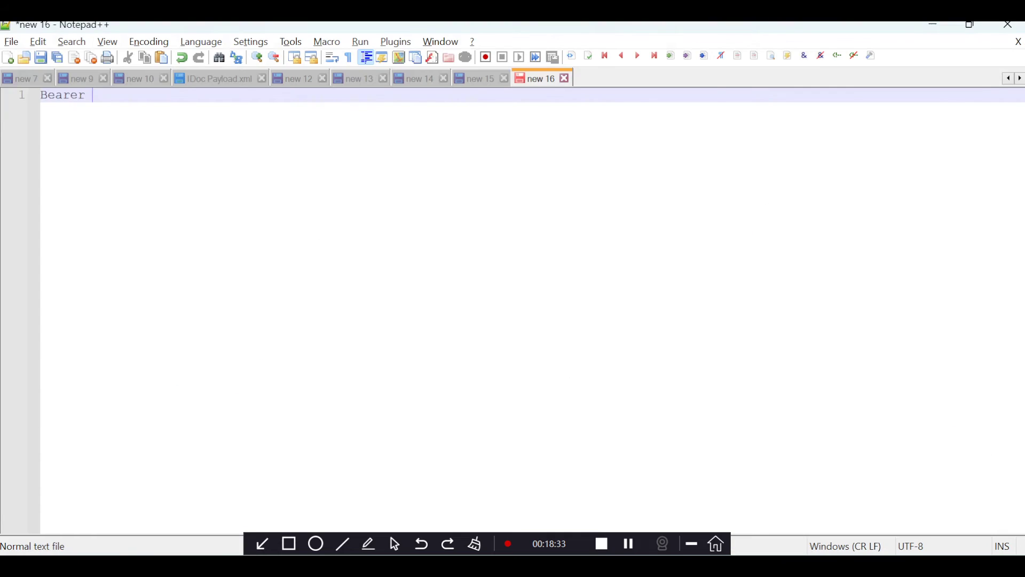
{"action": "key", "text": "ctrl+v"}
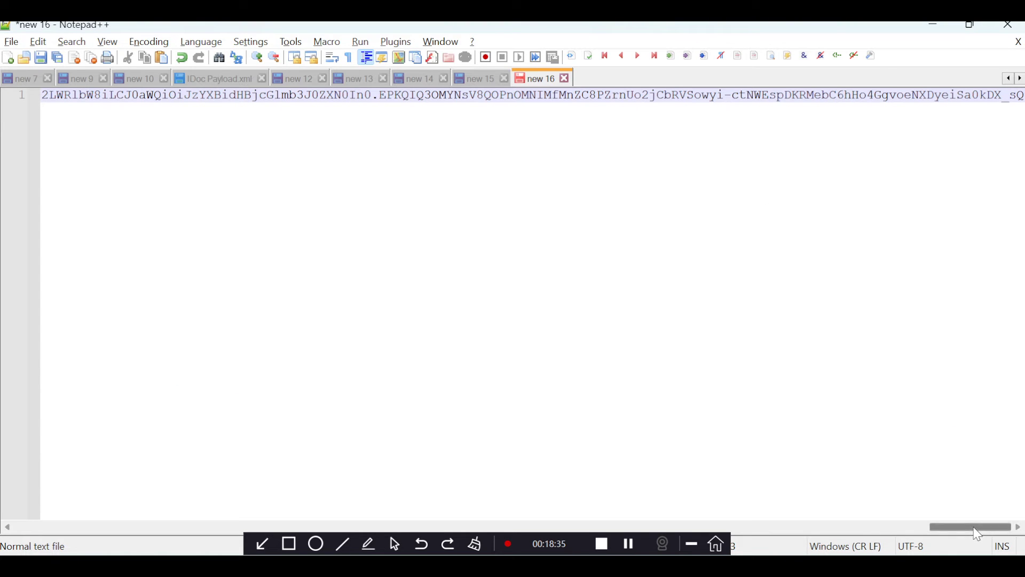
{"action": "left_click_drag", "start_coordinate": [978, 534], "coordinate": [46, 540]}
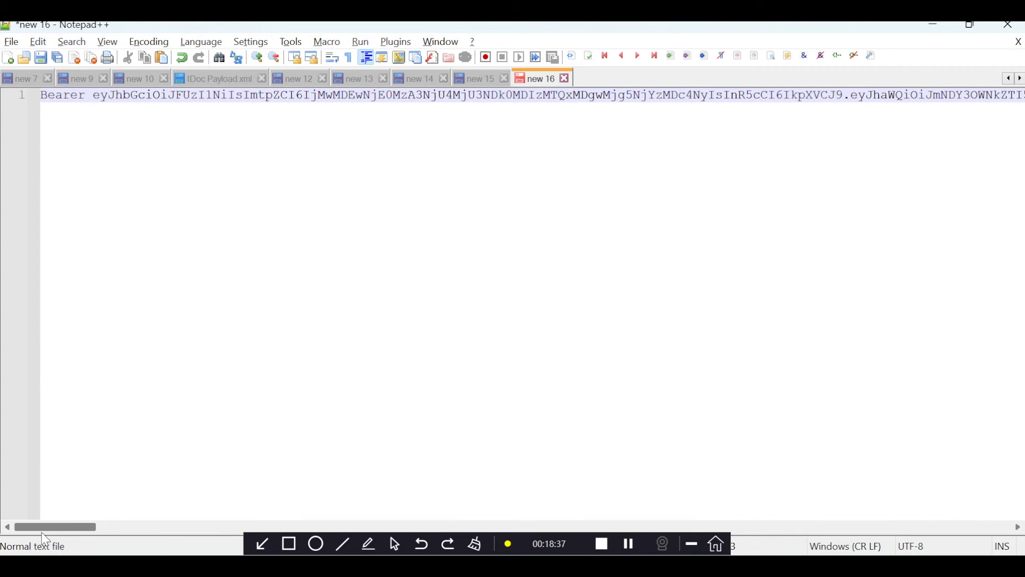
{"action": "key", "text": "alt+Tab"}
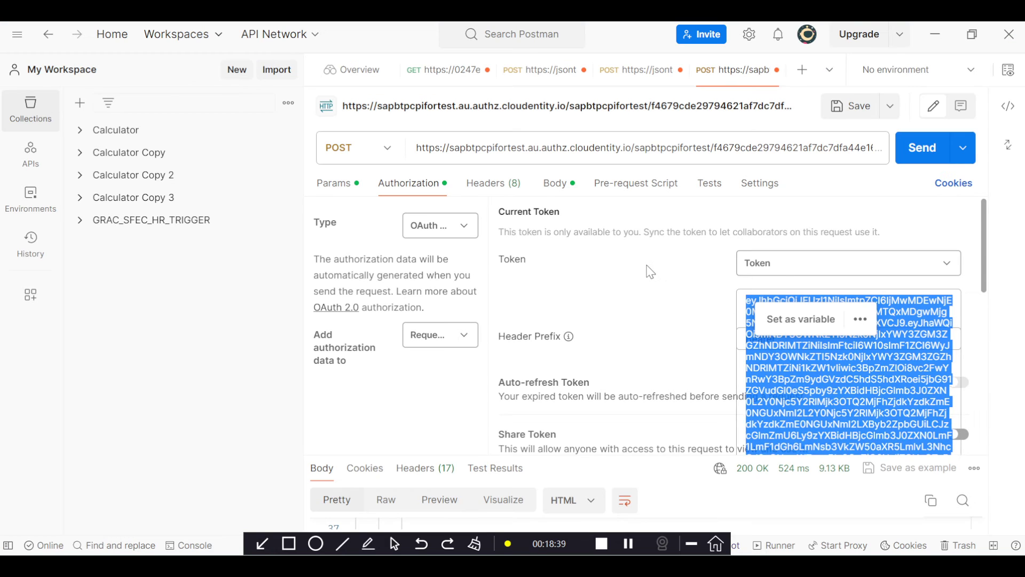
- Examine the Postman request's URL, raw JSON body and authorization settings
{"action": "left_click", "coordinate": [649, 271]}
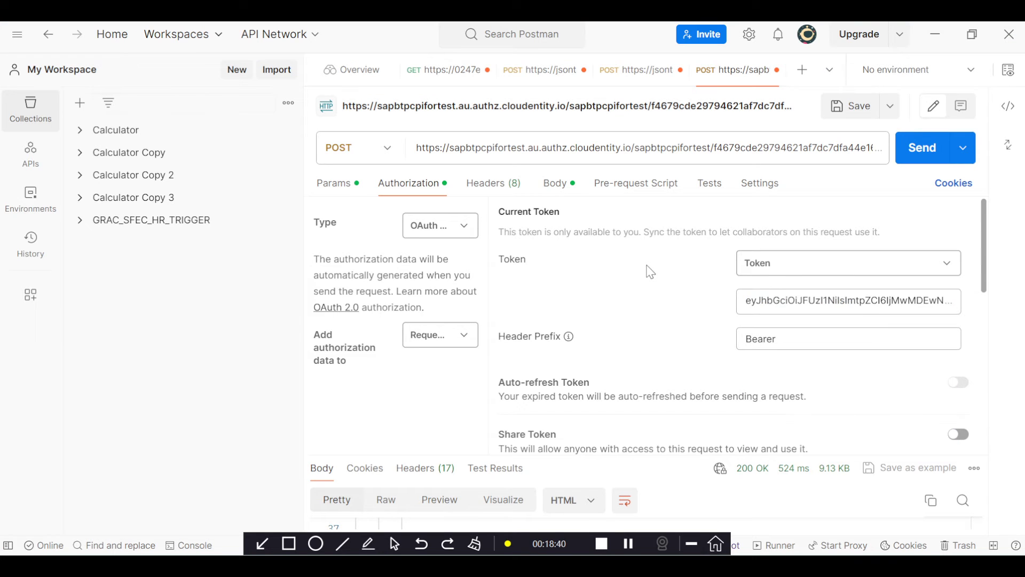
{"action": "left_click", "coordinate": [569, 145]}
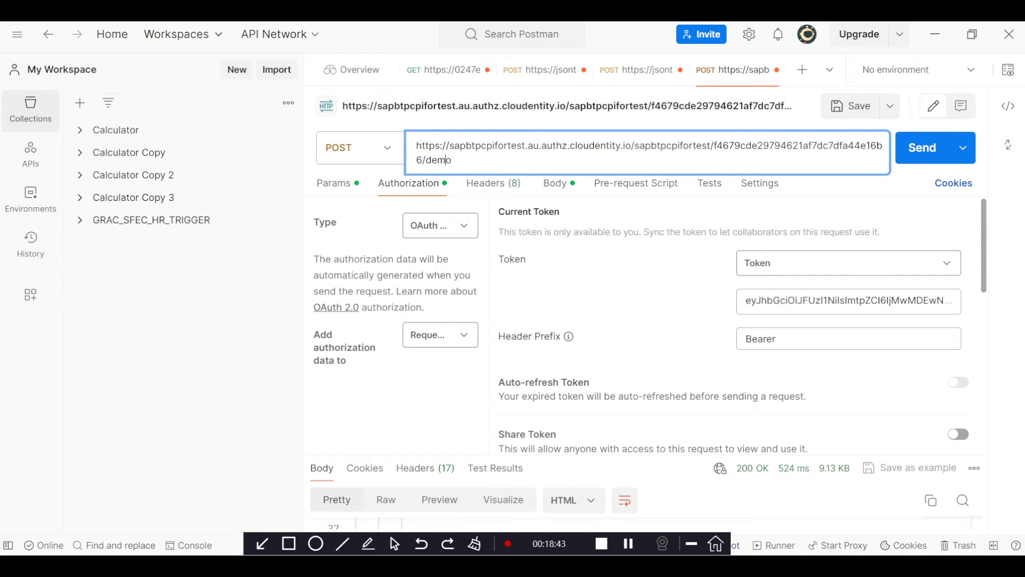
{"action": "left_click_drag", "start_coordinate": [445, 160], "coordinate": [403, 150]}
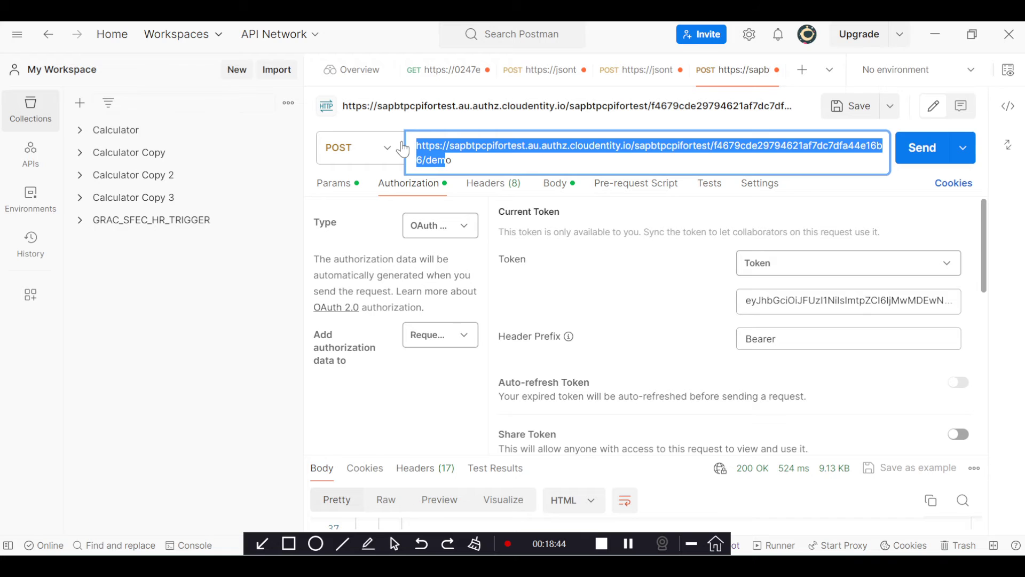
{"action": "left_click", "coordinate": [567, 195]}
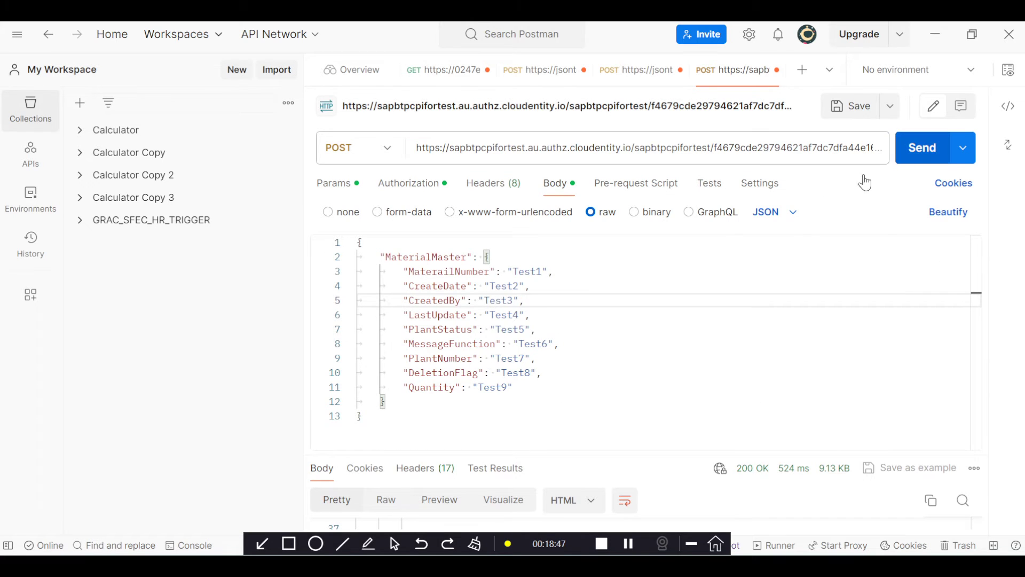
{"action": "key", "text": "ctrl+l"}
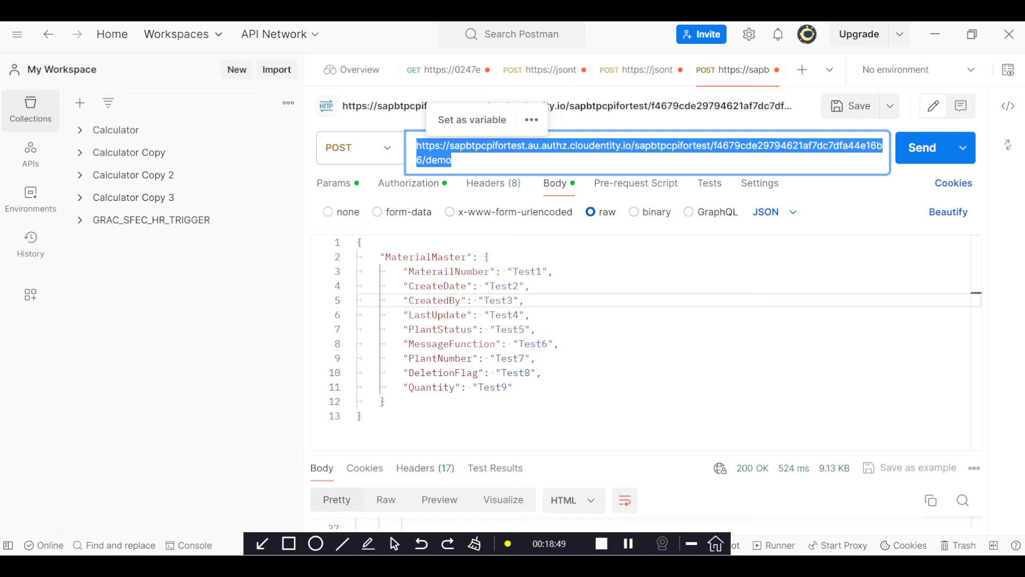
{"action": "left_click", "coordinate": [427, 191]}
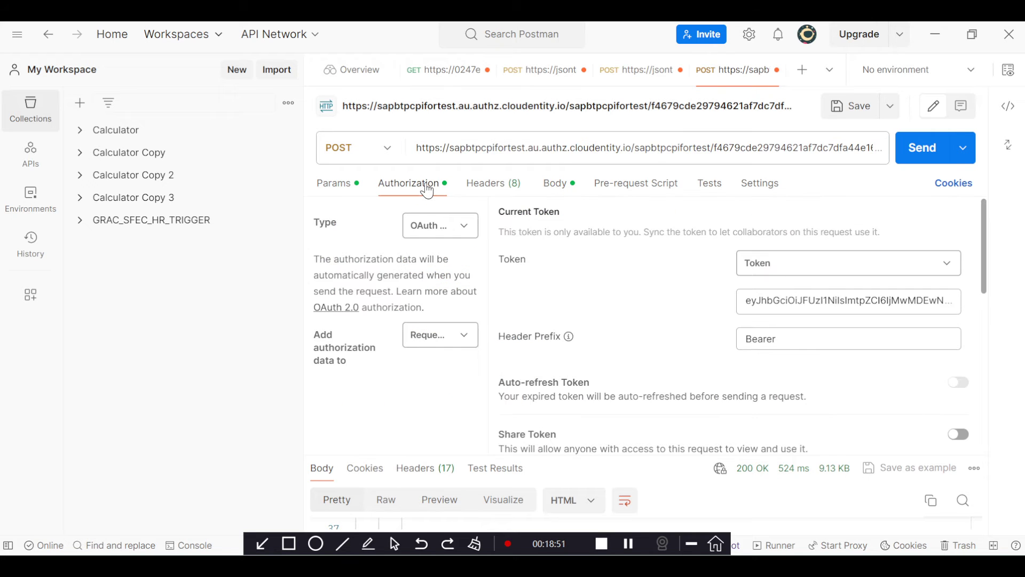
{"action": "key", "text": "alt+Tab"}
{"action": "key", "text": "alt+Tab"}
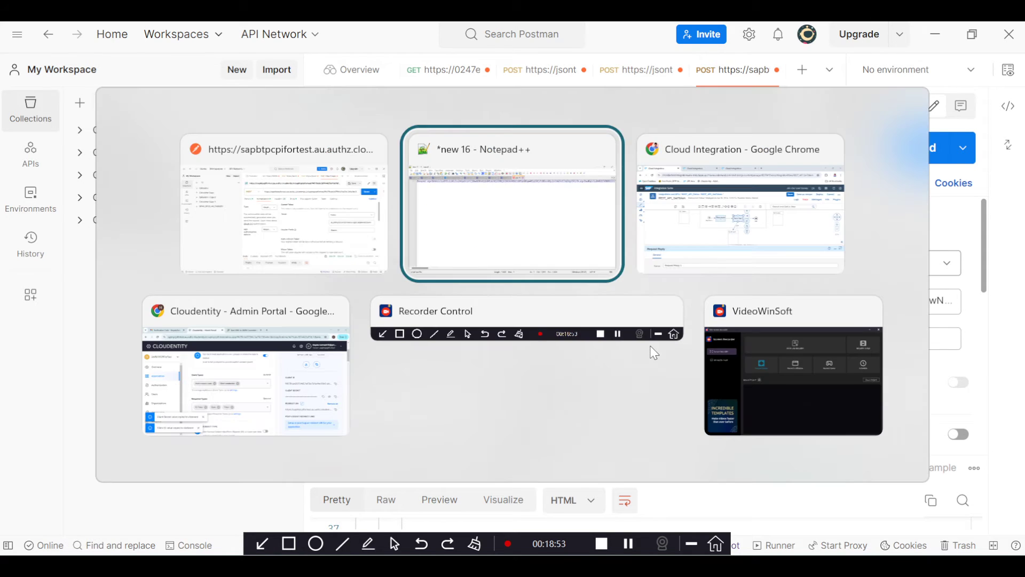
{"action": "key", "text": "alt+Tab"}
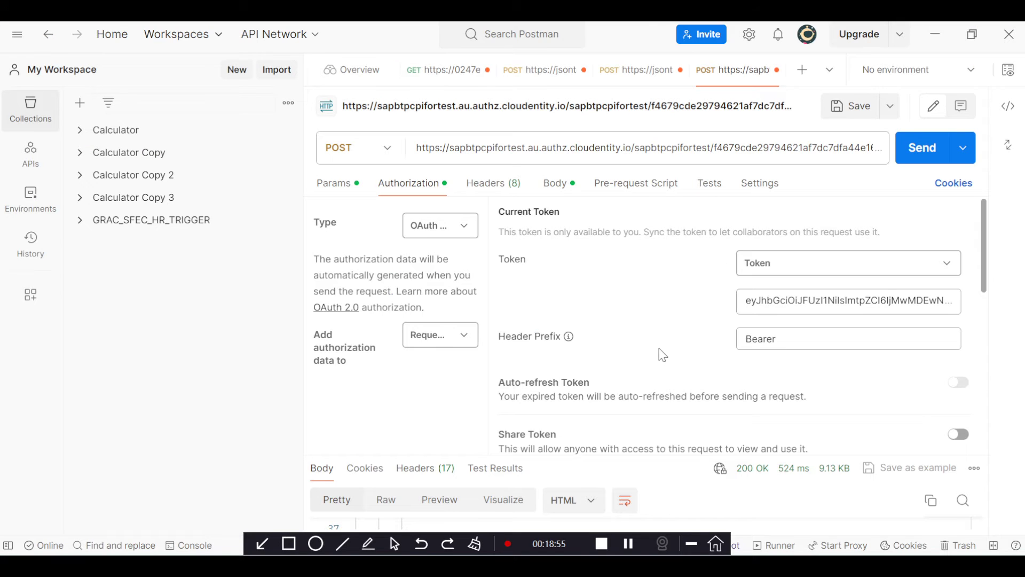
{"action": "scroll", "coordinate": [659, 355], "scroll_direction": "down", "scroll_amount": 3}
{"action": "scroll", "coordinate": [659, 355], "scroll_direction": "up", "scroll_amount": 3}
- Switch to the integration flow in Chrome, check the request body in Postman, and align the RESTAPI receiver directly below Request Reply 1
{"action": "key", "text": "alt+Tab"}
{"action": "left_click", "coordinate": [484, 350]}
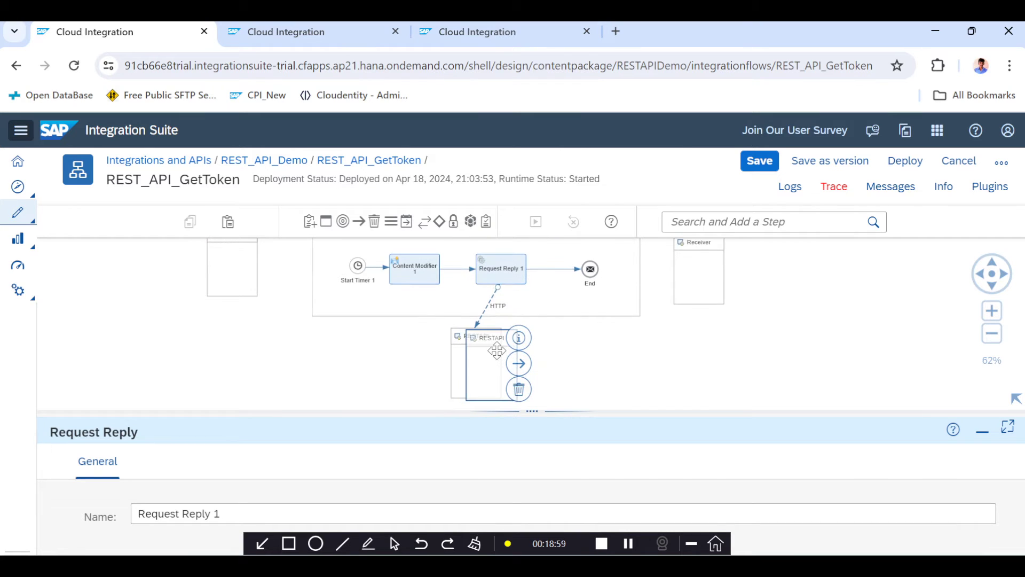
{"action": "key", "text": "alt+Tab"}
{"action": "key", "text": "alt+Tab"}
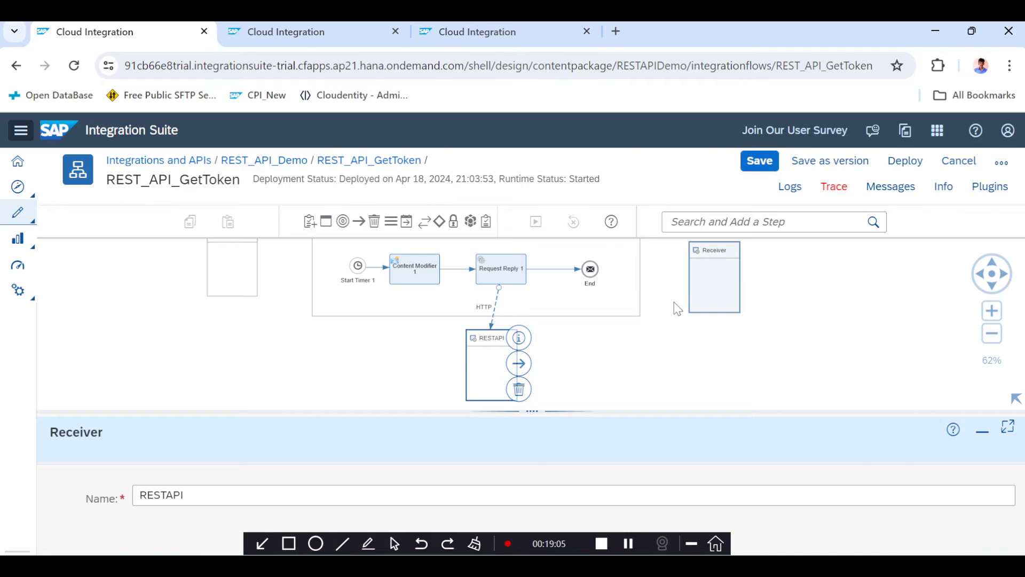
{"action": "key", "text": "alt+Tab"}
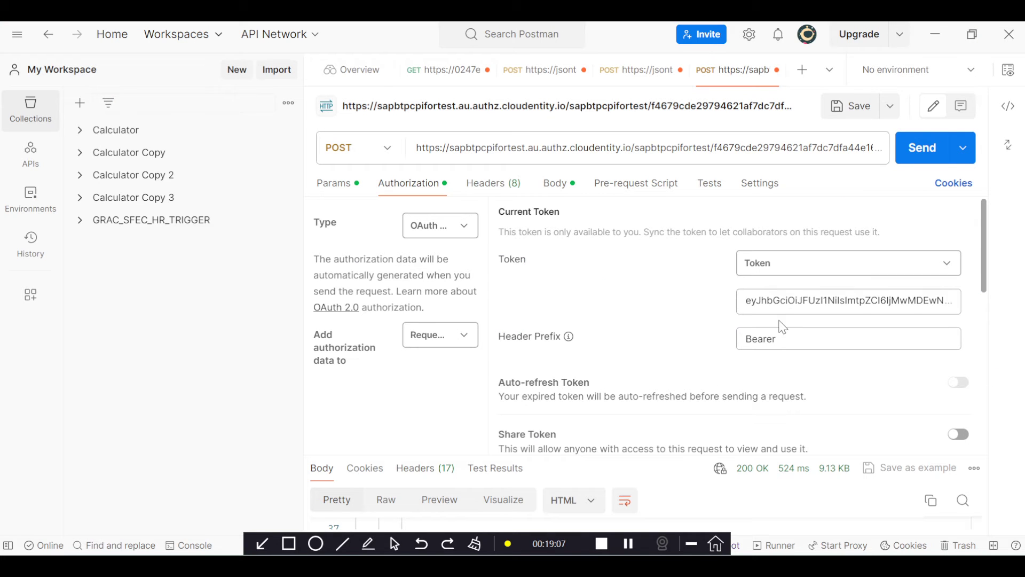
{"action": "left_click", "coordinate": [565, 188]}
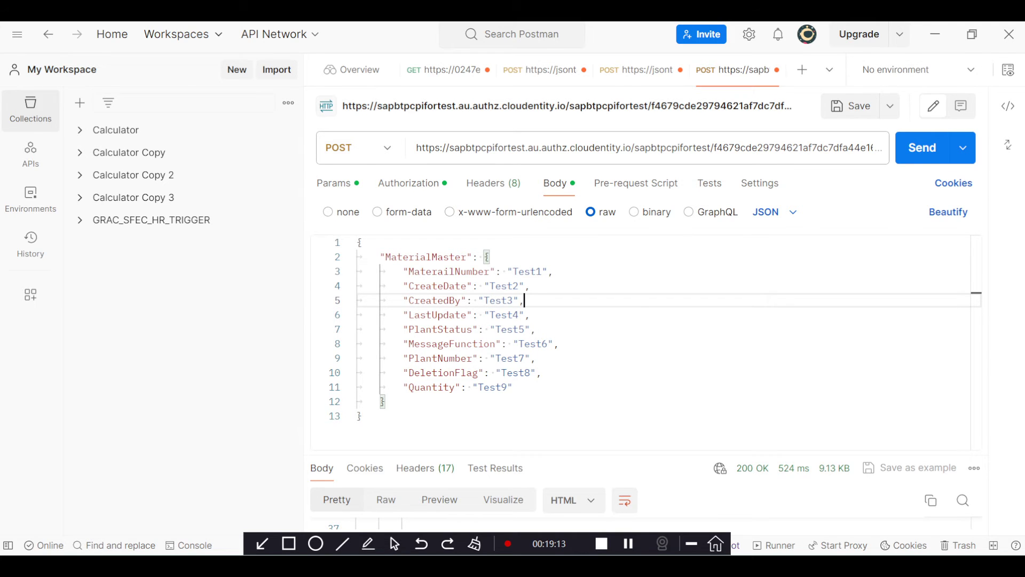
{"action": "key", "text": "alt+Tab"}
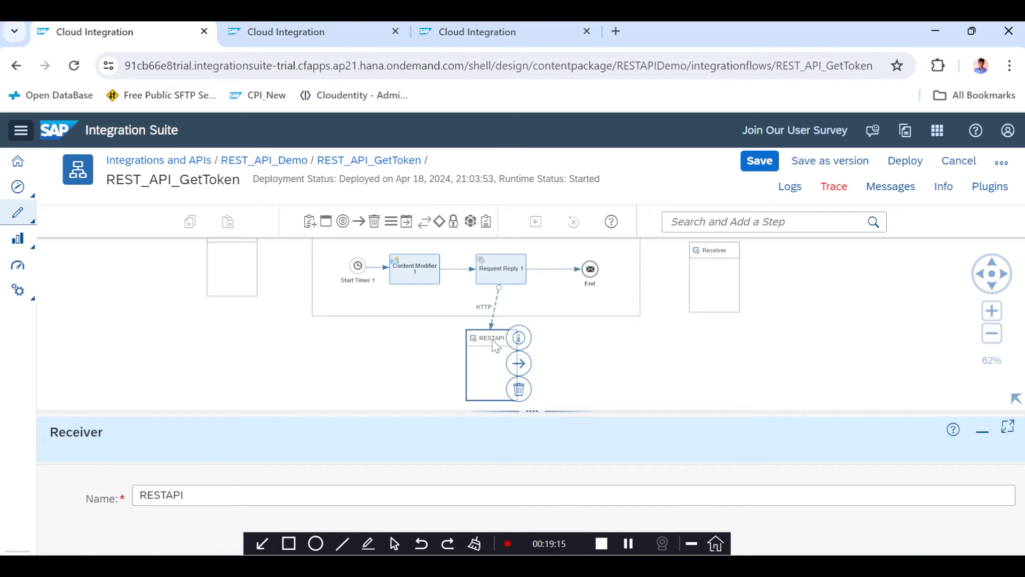
{"action": "left_click_drag", "start_coordinate": [497, 347], "coordinate": [506, 354]}
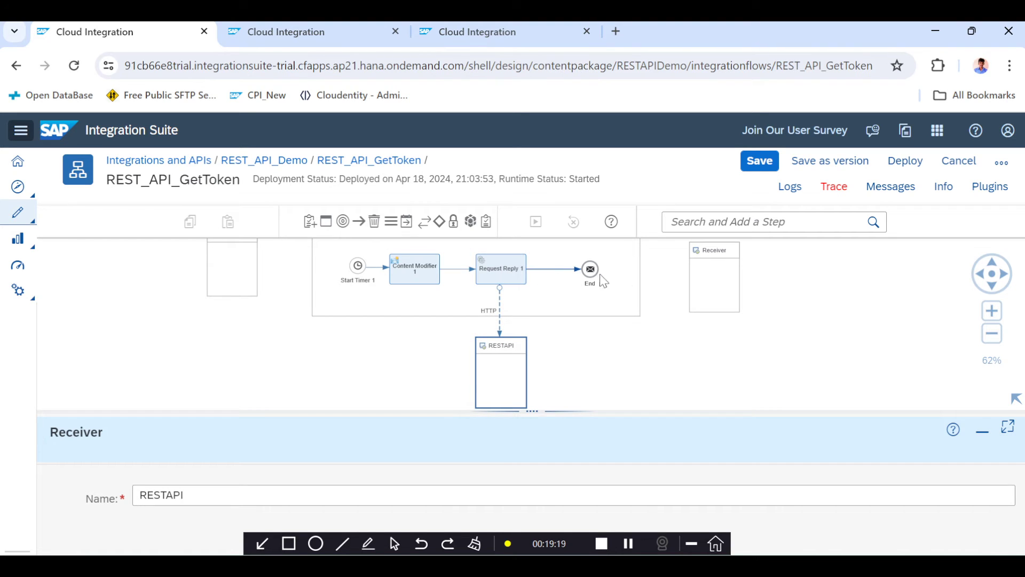
- Rename the RESTAPI receiver below Request Reply 1 to RESTAPI_Token and copy the new name
{"action": "key", "text": "alt+Tab"}
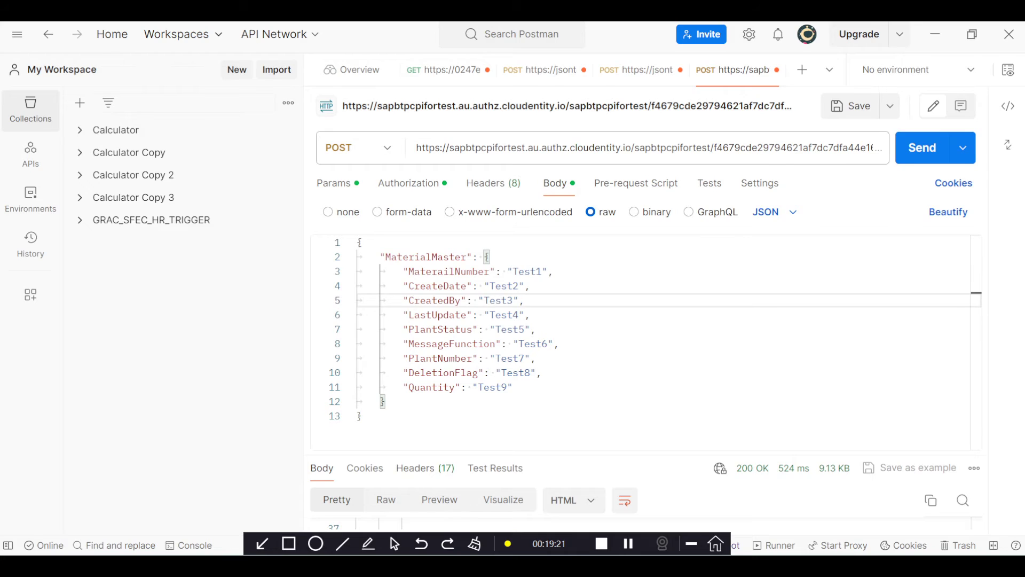
{"action": "key", "text": "alt+Tab"}
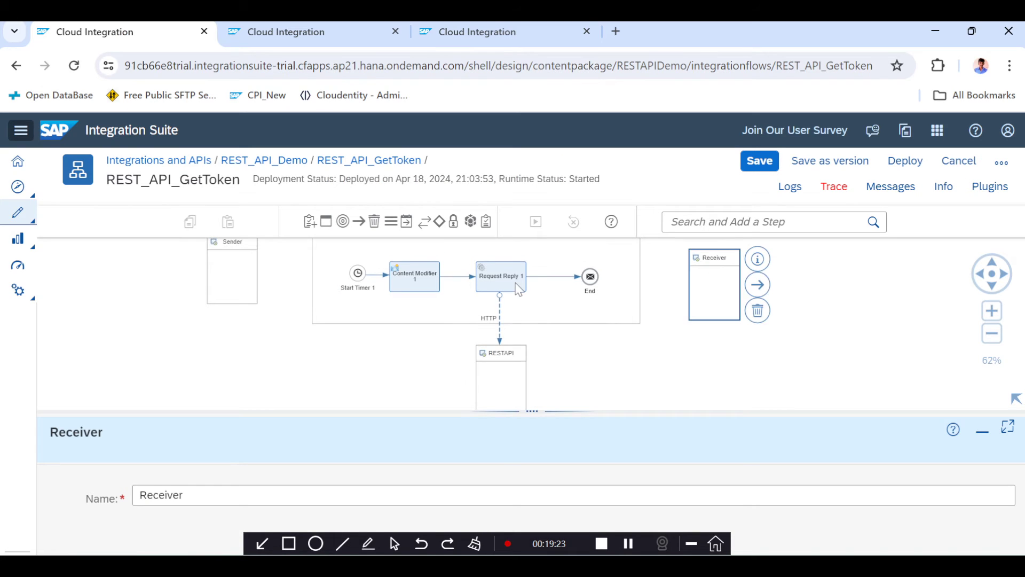
{"action": "scroll", "coordinate": [518, 385], "scroll_direction": "down", "scroll_amount": 1}
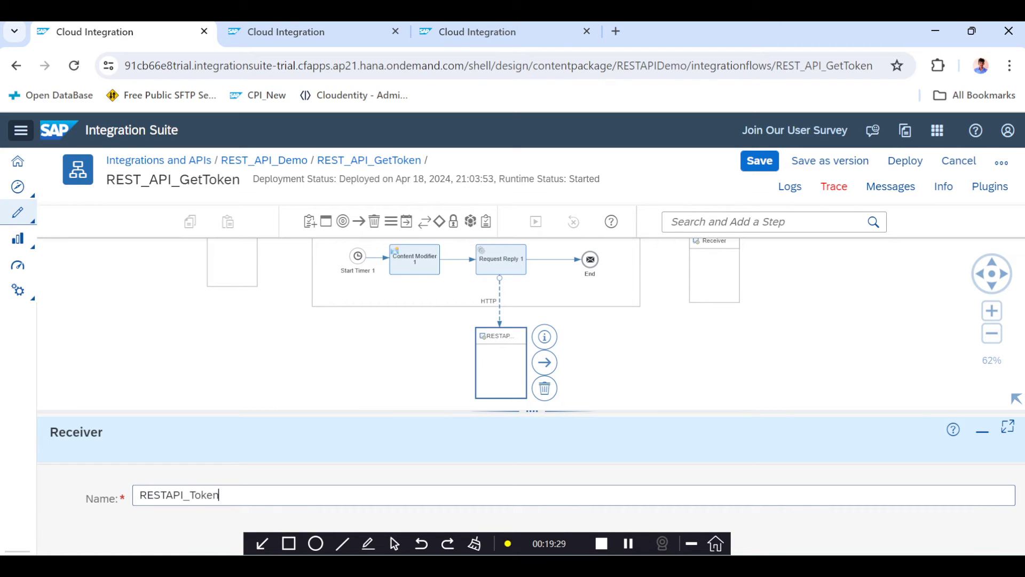
{"action": "key", "text": "ctrl+a"}
{"action": "key", "text": "ctrl+c"}
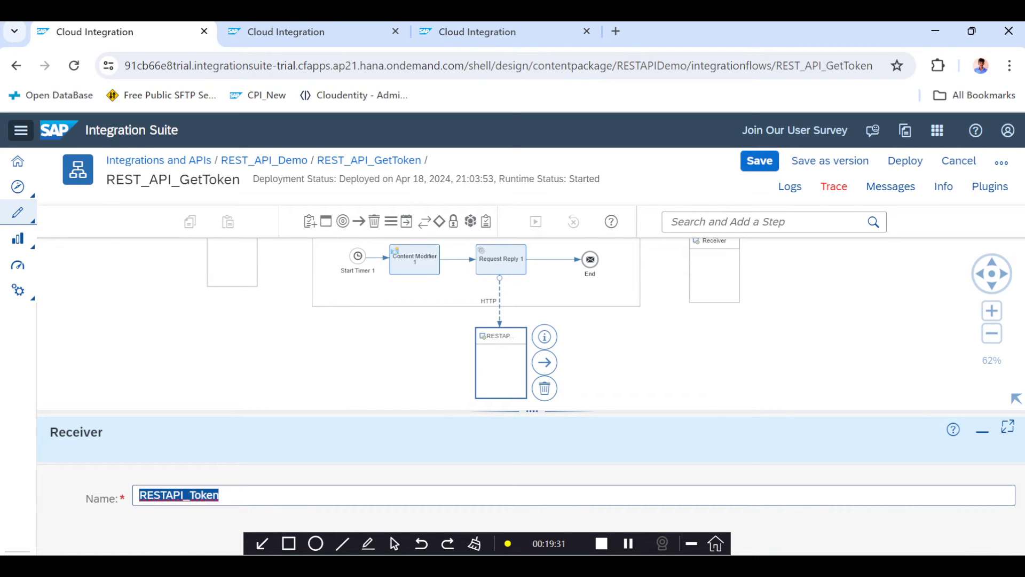
- Rename the unconnected Receiver outside the integration process to RESTAPI
{"action": "left_click", "coordinate": [706, 283]}
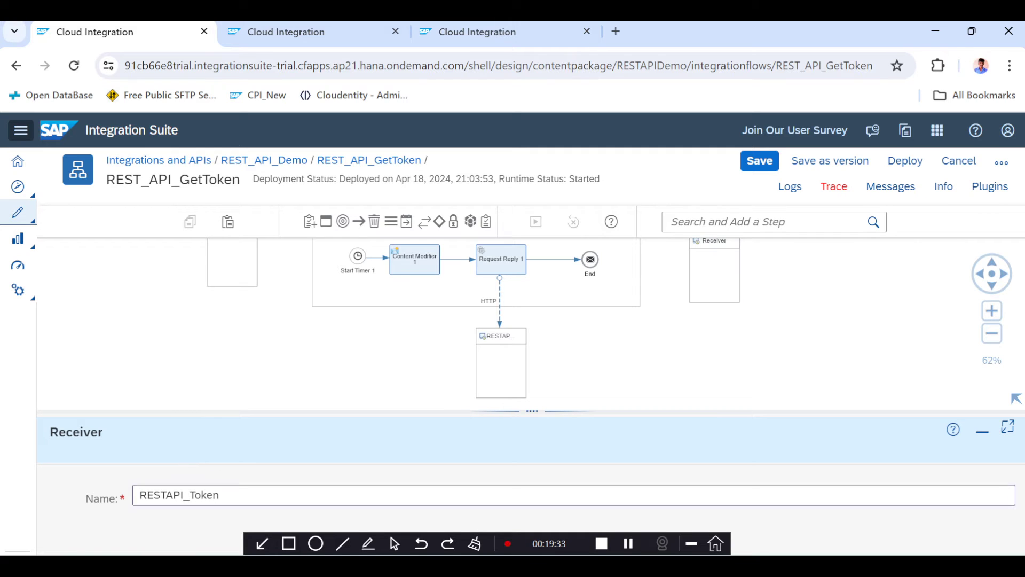
{"action": "left_click", "coordinate": [719, 276]}
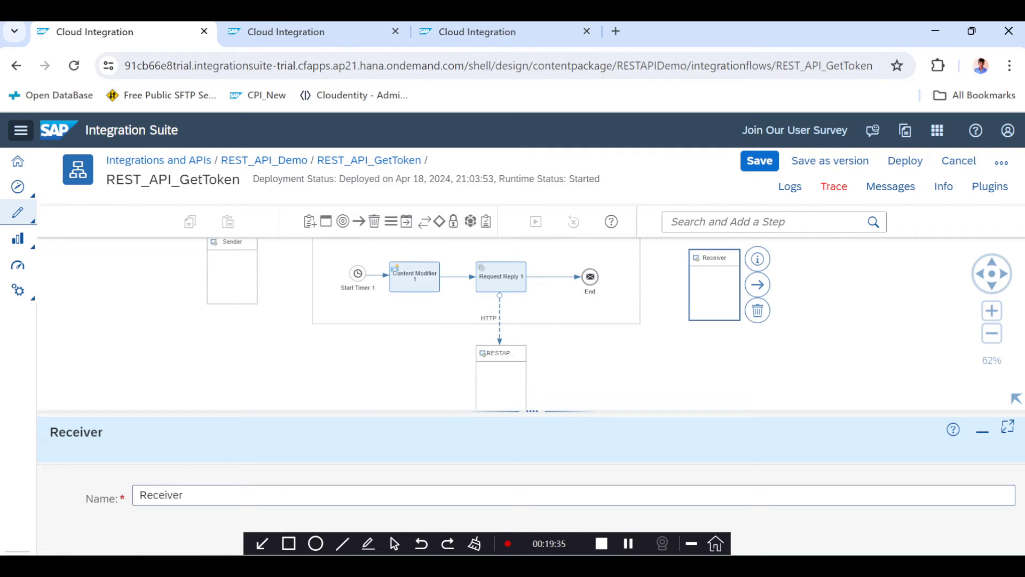
{"action": "key", "text": "ctrl+a"}
{"action": "key", "text": "ctrl+v"}
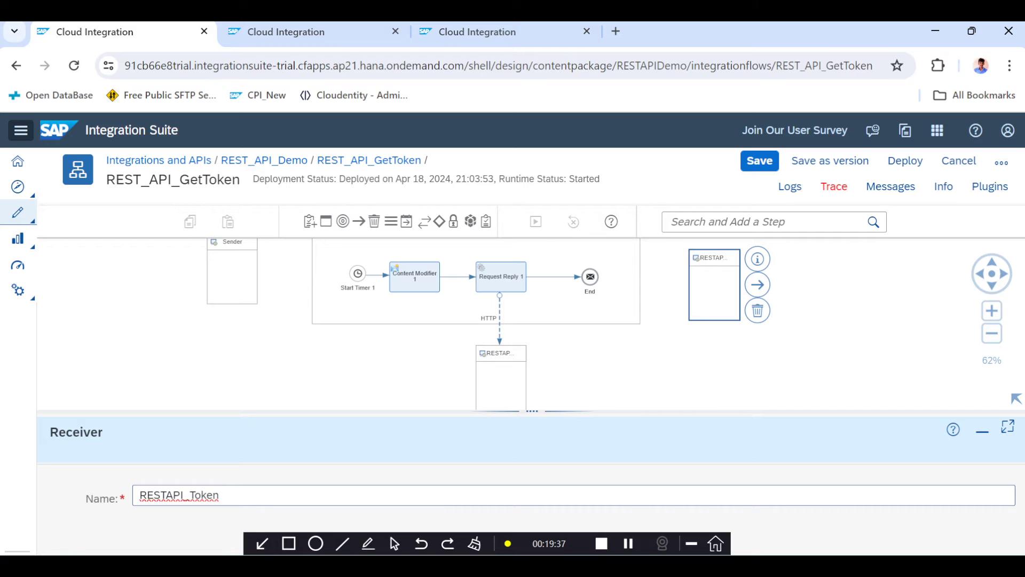
{"action": "key", "text": "BackSpace"}
{"action": "key", "text": "BackSpace"}
{"action": "key", "text": "BackSpace"}
{"action": "key", "text": "BackSpace"}
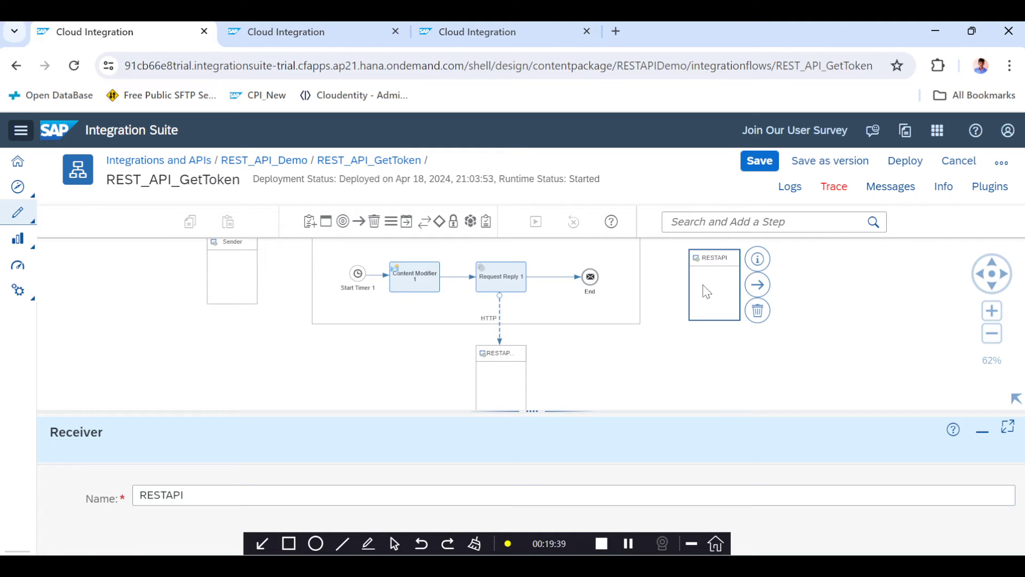
- Connect the End event to the RESTAPI receiver using the HTTP adapter type
{"action": "left_click", "coordinate": [593, 277]}
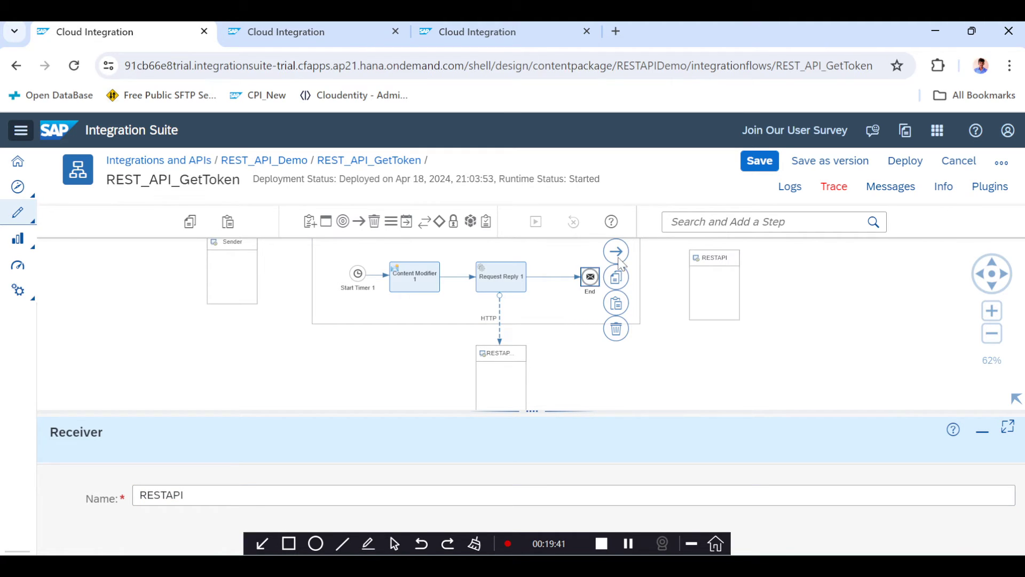
{"action": "left_click_drag", "start_coordinate": [620, 261], "coordinate": [708, 284]}
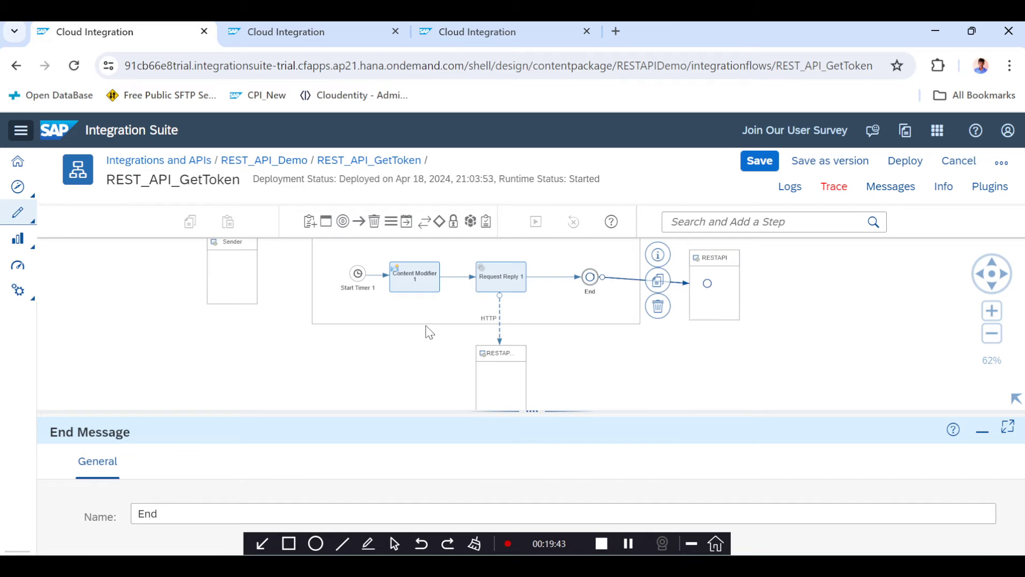
{"action": "scroll", "coordinate": [456, 361], "scroll_direction": "down", "scroll_amount": 6}
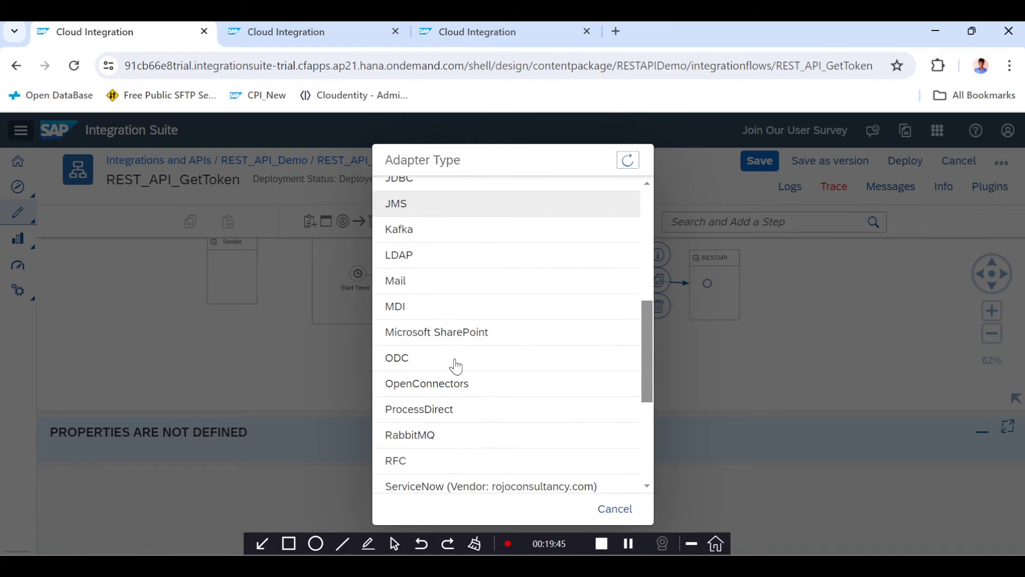
{"action": "scroll", "coordinate": [455, 363], "scroll_direction": "down", "scroll_amount": 5}
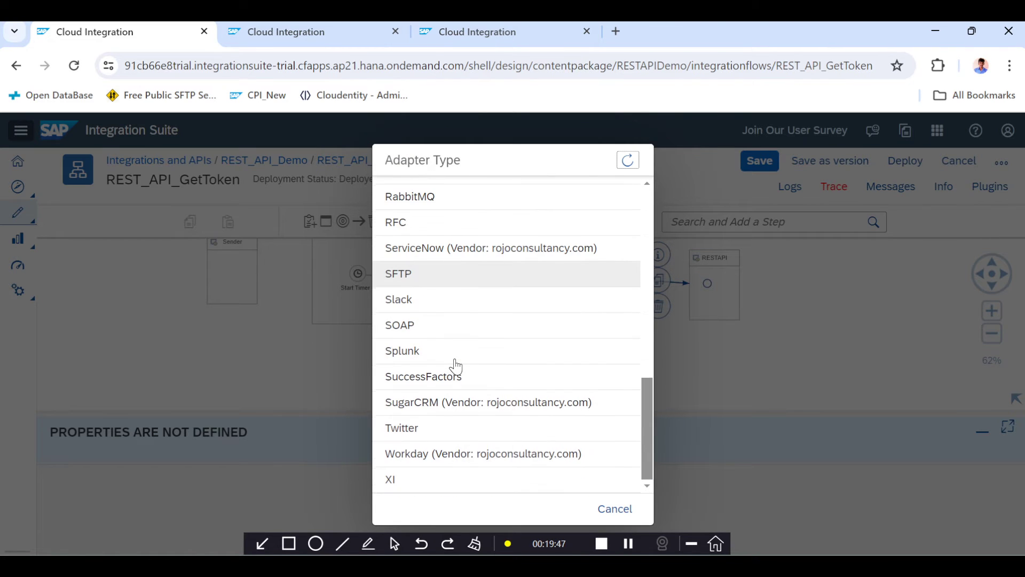
{"action": "scroll", "coordinate": [455, 366], "scroll_direction": "up", "scroll_amount": 5}
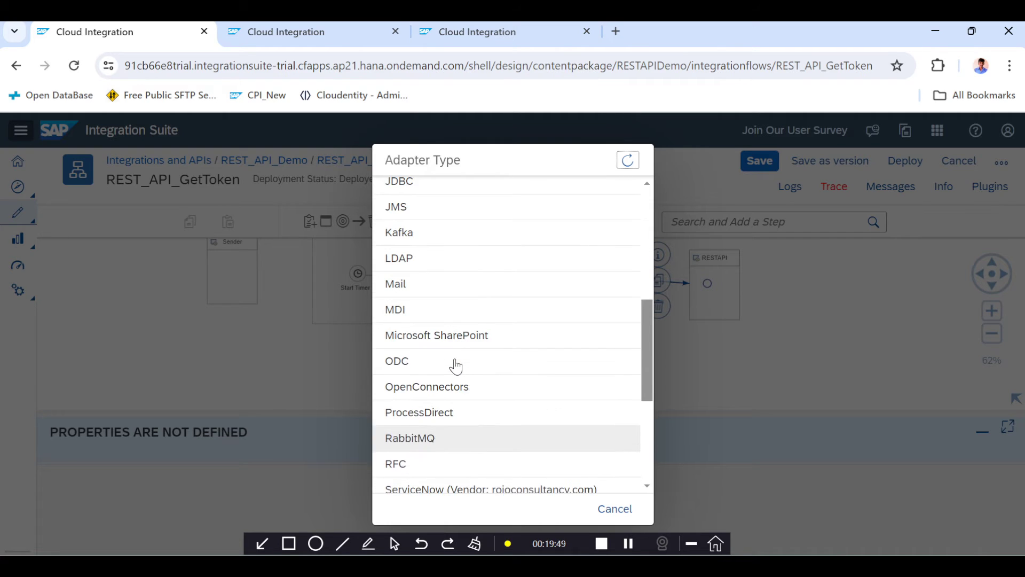
{"action": "scroll", "coordinate": [454, 364], "scroll_direction": "up", "scroll_amount": 3}
{"action": "left_click", "coordinate": [424, 245]}
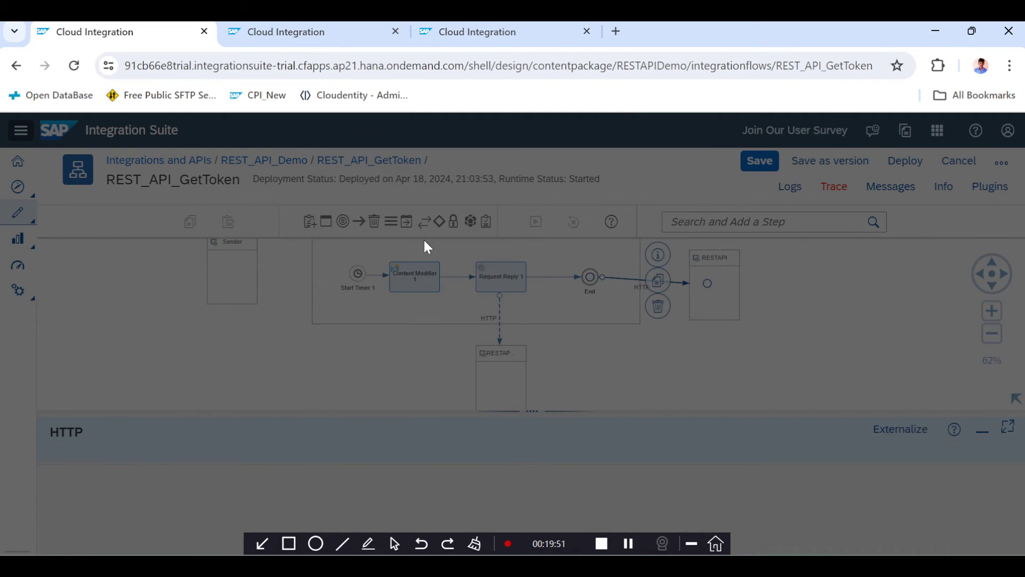
- Copy the request URL ending in /demo from Postman and paste it as the Address in the new HTTP channel's connection details
{"action": "left_click_drag", "start_coordinate": [537, 409], "coordinate": [171, 293]}
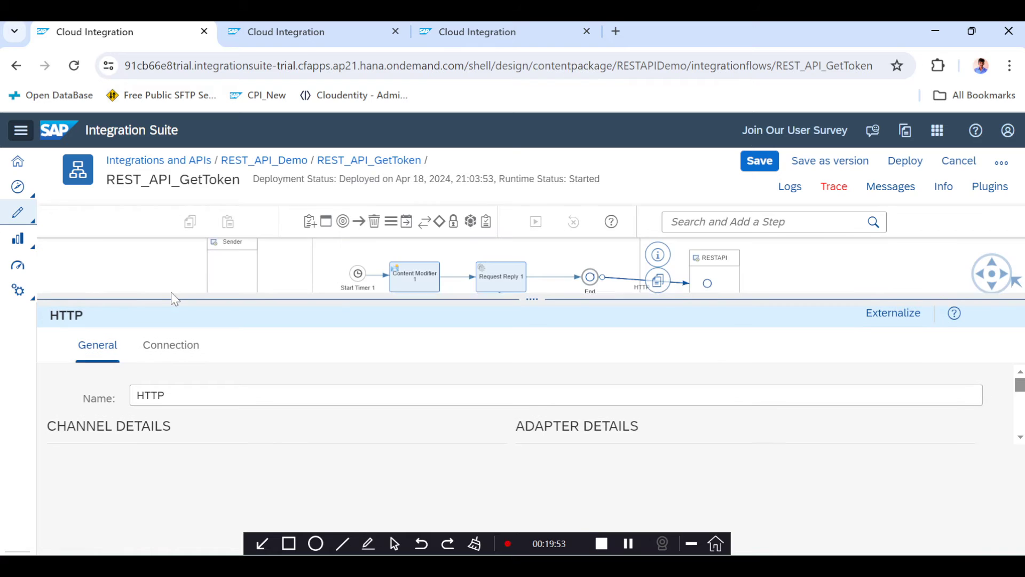
{"action": "left_click", "coordinate": [170, 346]}
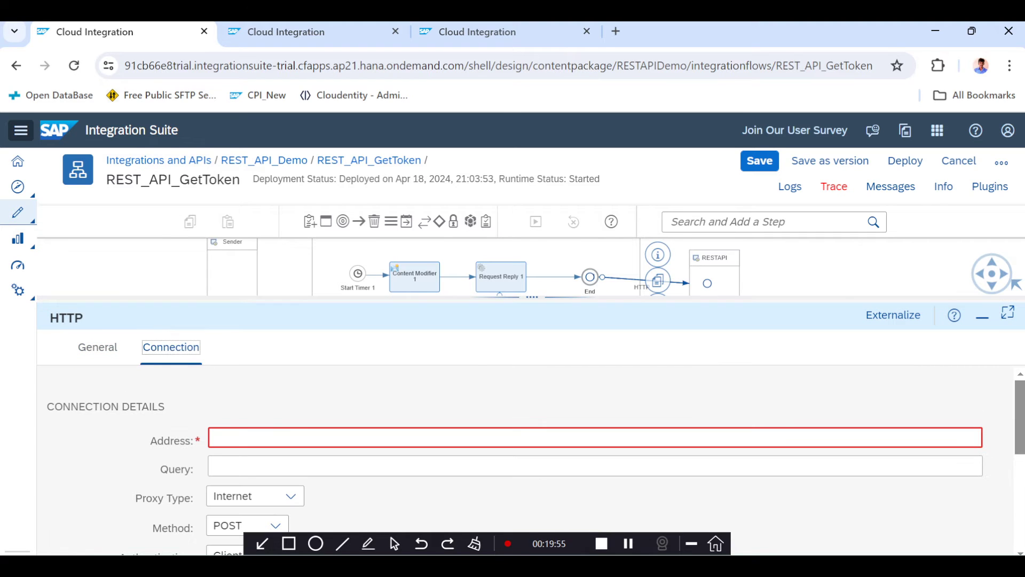
{"action": "left_click", "coordinate": [271, 437]}
{"action": "key", "text": "alt+Tab"}
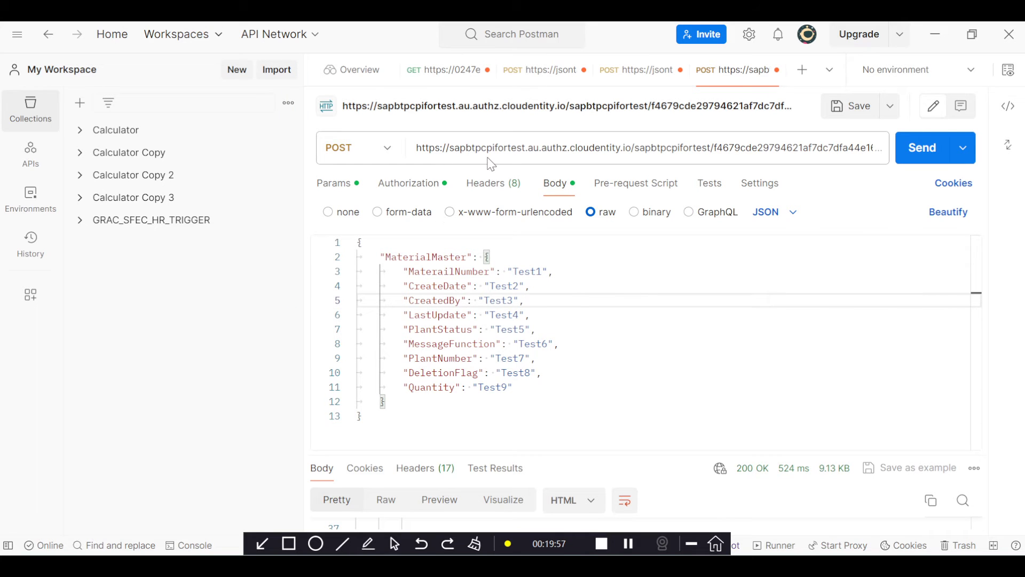
{"action": "key", "text": "ctrl+l"}
{"action": "key", "text": "ctrl+c"}
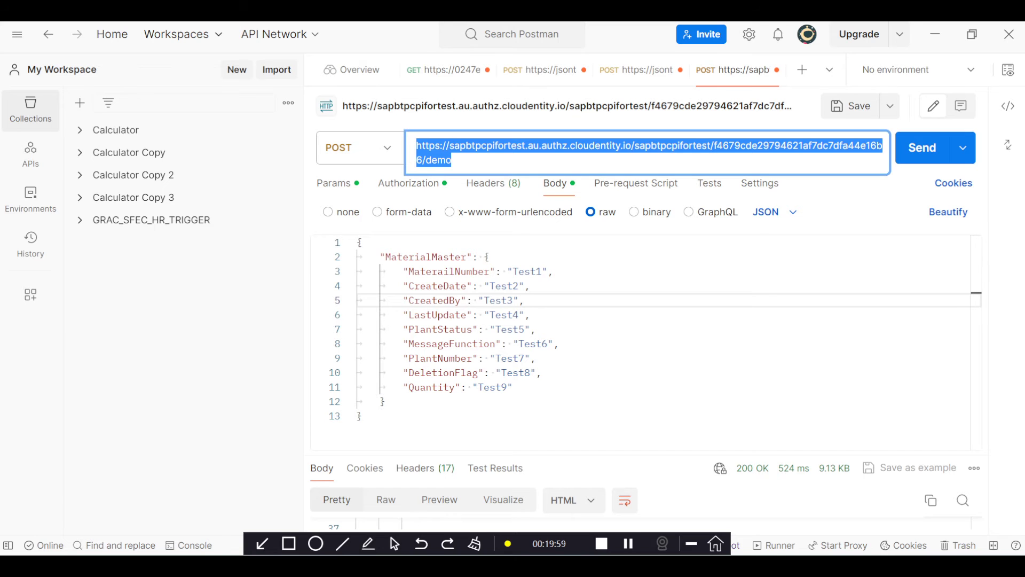
{"action": "key", "text": "alt+Tab"}
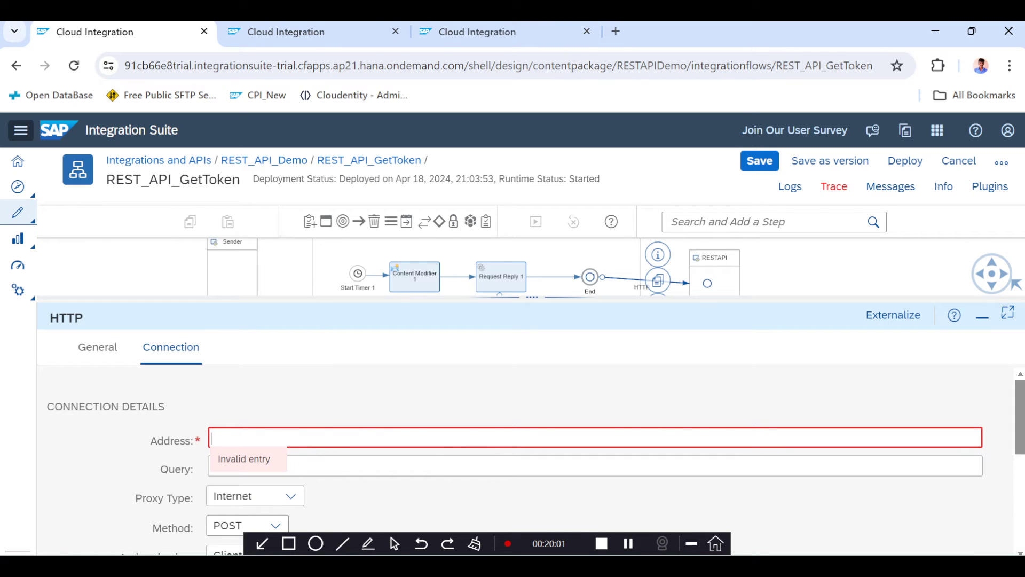
{"action": "key", "text": "ctrl+v"}
{"action": "left_click", "coordinate": [587, 465]}
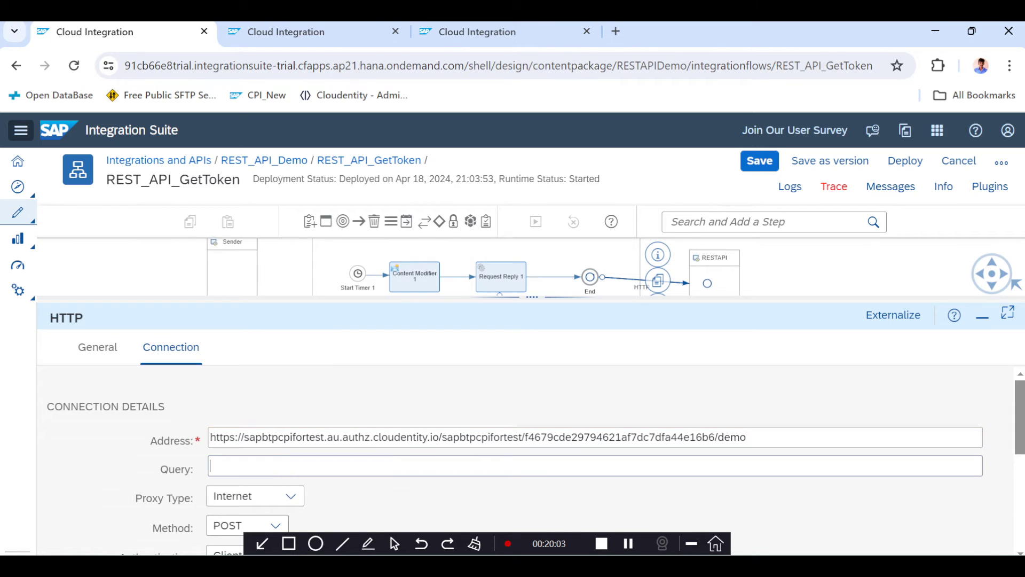
{"action": "scroll", "coordinate": [587, 465], "scroll_direction": "down", "scroll_amount": 2}
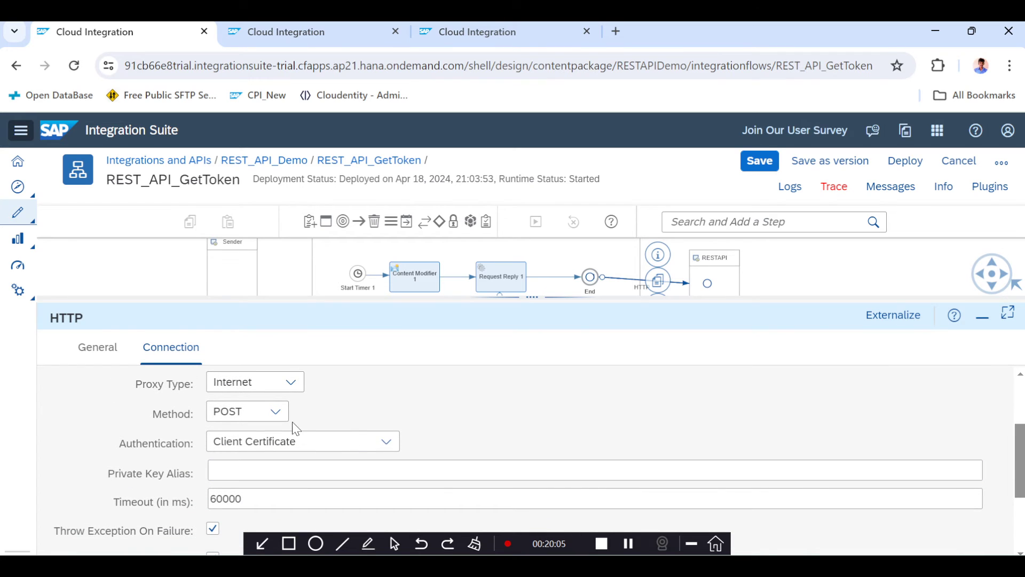
- Set the HTTP channel's Authentication to None and its Request Headers to *
{"action": "left_click", "coordinate": [298, 447]}
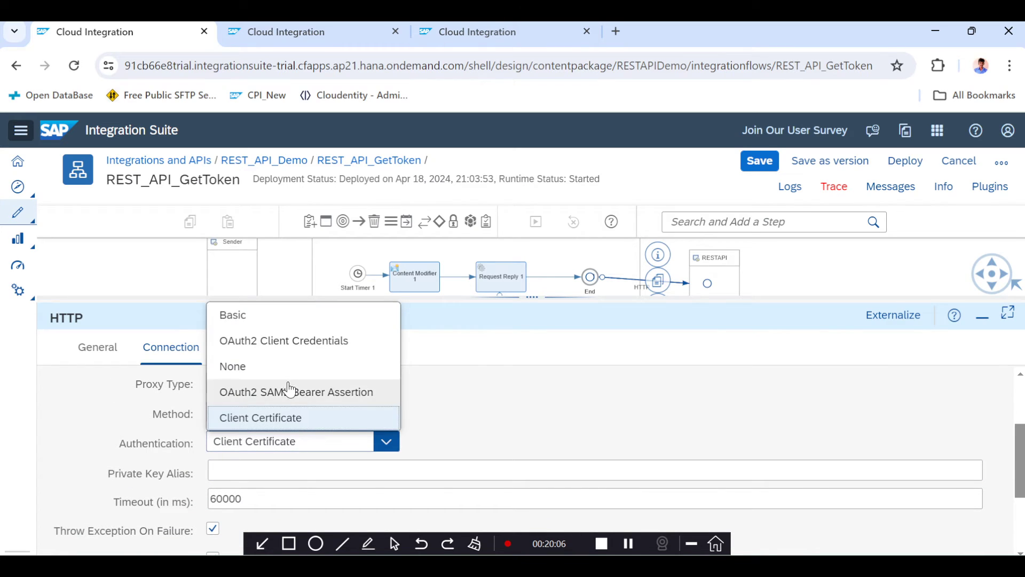
{"action": "left_click", "coordinate": [247, 367]}
{"action": "scroll", "coordinate": [484, 435], "scroll_direction": "down", "scroll_amount": 2}
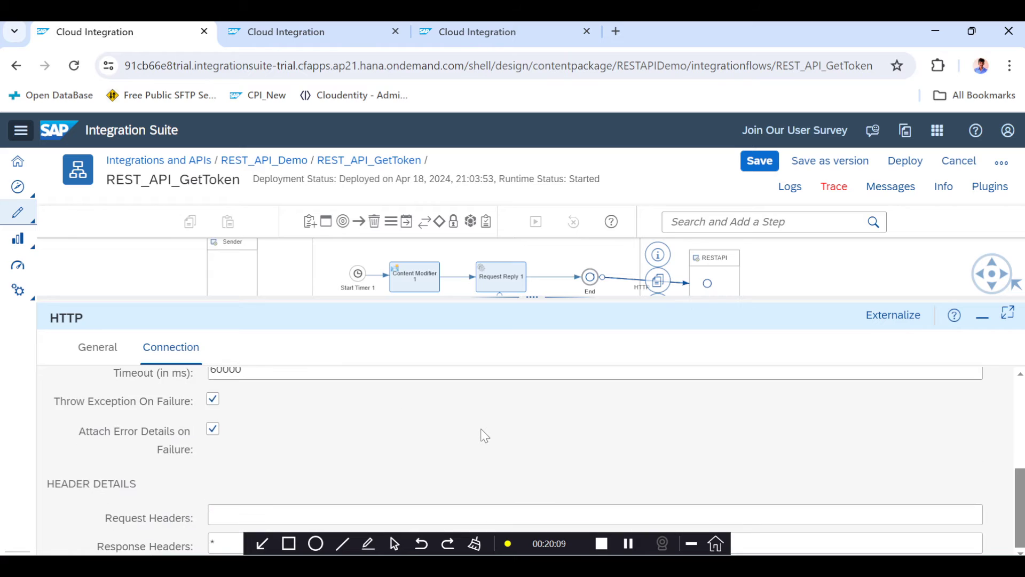
{"action": "left_click", "coordinate": [278, 514]}
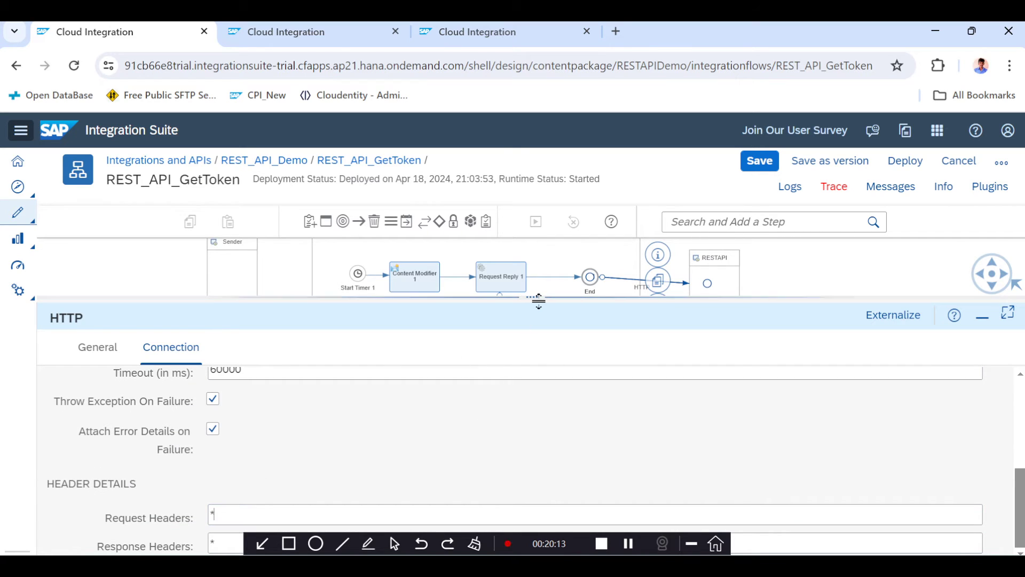
- Move the RESTAPI receiver and the End event farther right to make more room in the flow diagram
{"action": "left_click_drag", "start_coordinate": [533, 297], "coordinate": [521, 482]}
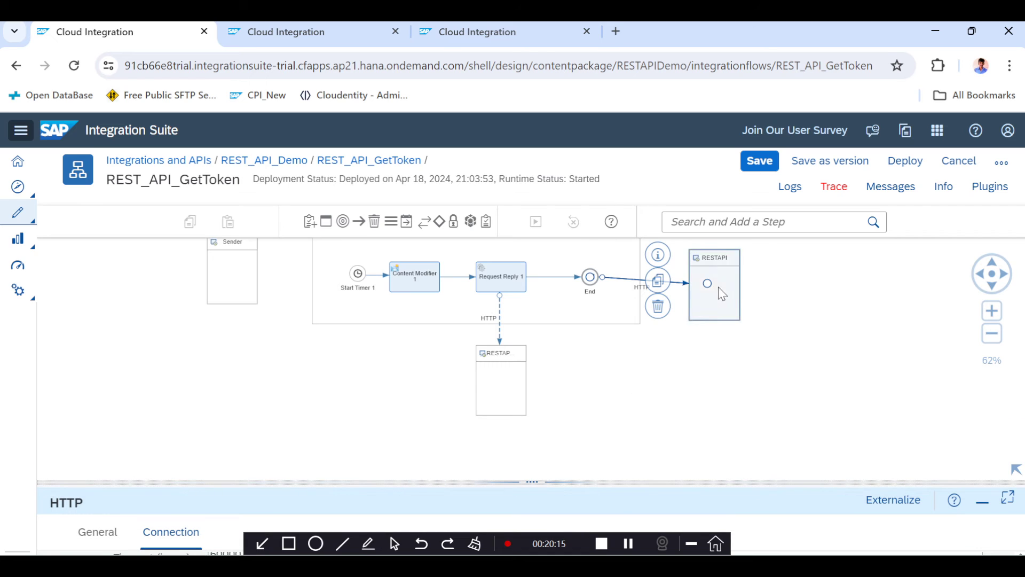
{"action": "left_click_drag", "start_coordinate": [719, 287], "coordinate": [763, 277]}
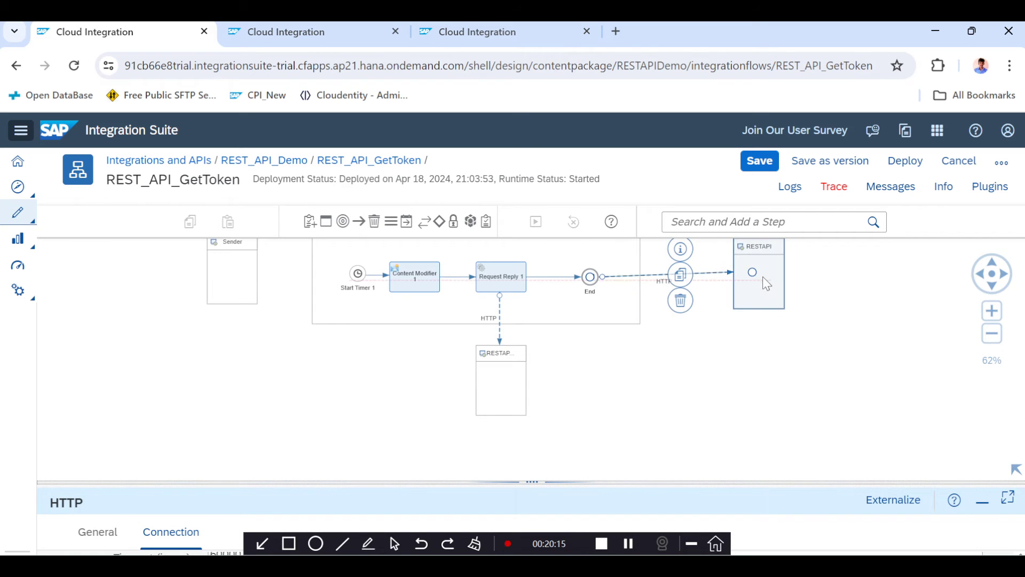
{"action": "left_click", "coordinate": [637, 378]}
{"action": "left_click_drag", "start_coordinate": [618, 378], "coordinate": [612, 390]}
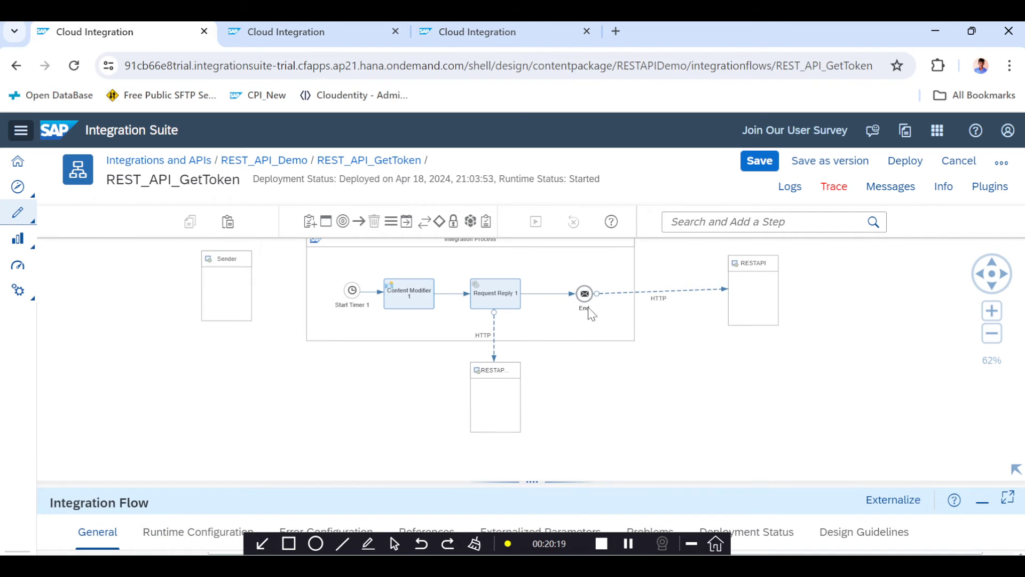
{"action": "left_click_drag", "start_coordinate": [586, 298], "coordinate": [614, 310]}
- Examine the JSON payload recorded before the End step in the message processing run, including the access_token value and the remaining fields
{"action": "left_click", "coordinate": [295, 24]}
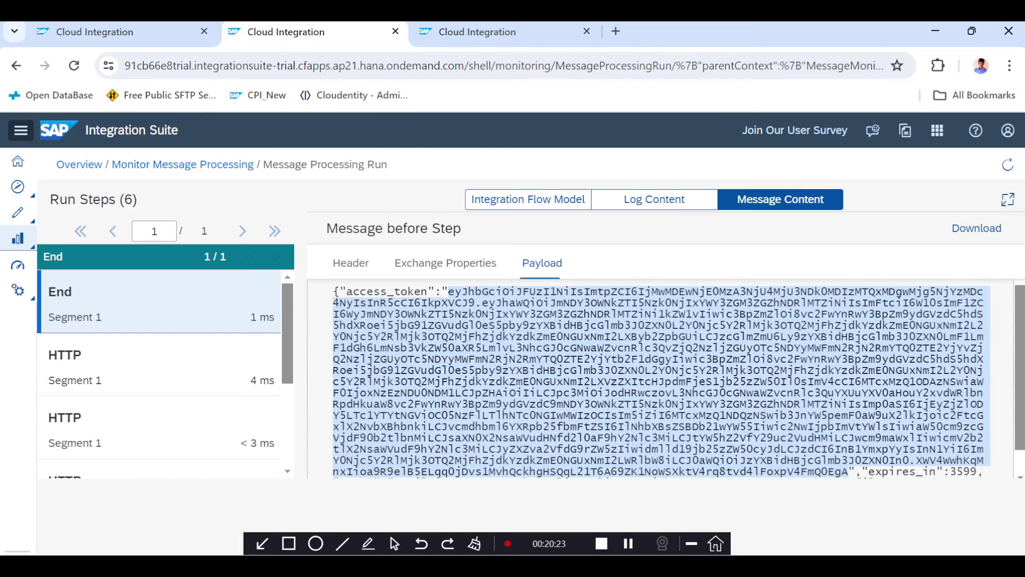
{"action": "scroll", "coordinate": [660, 379], "scroll_direction": "down", "scroll_amount": 2}
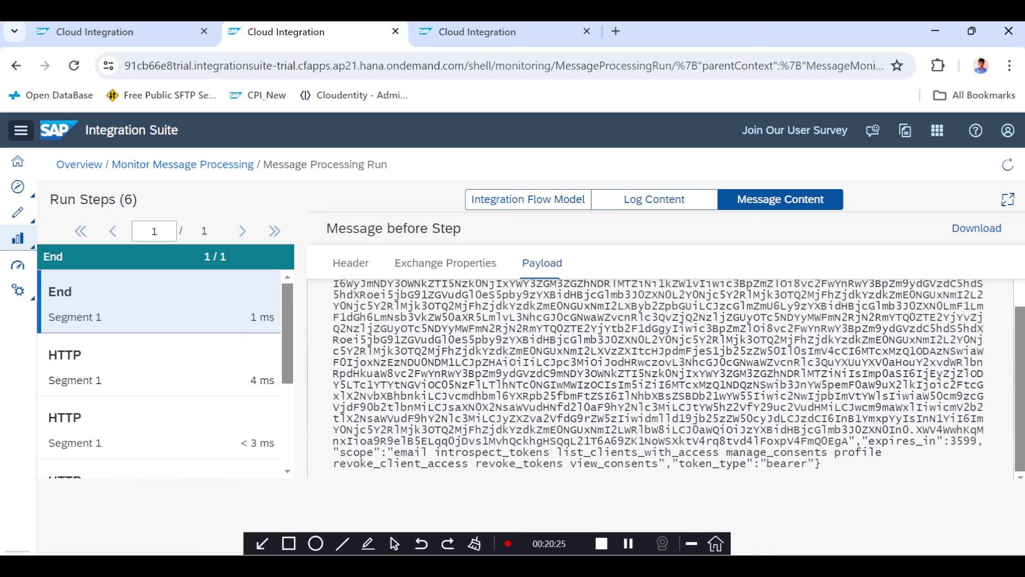
{"action": "scroll", "coordinate": [660, 379], "scroll_direction": "up", "scroll_amount": 3}
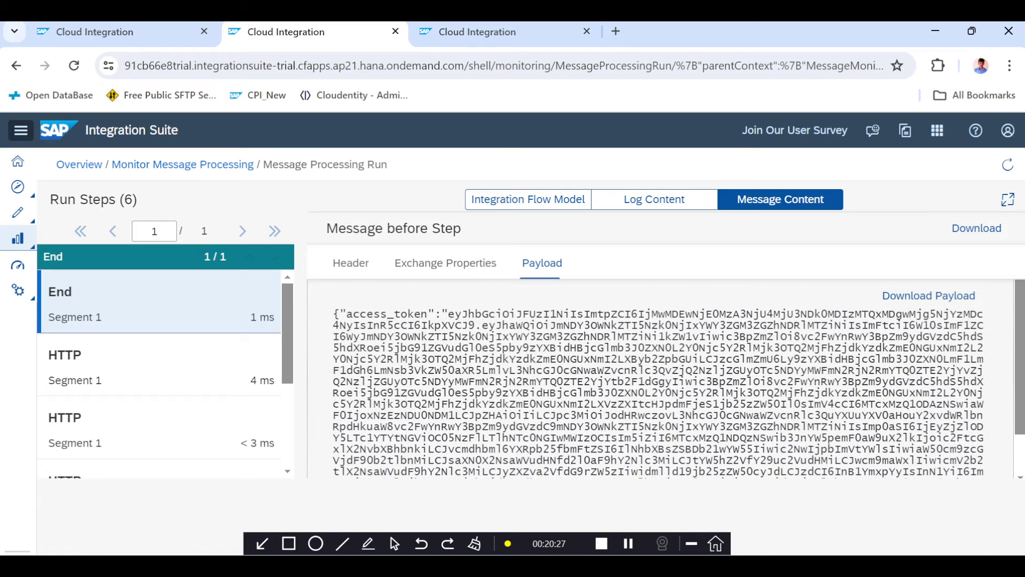
{"action": "scroll", "coordinate": [346, 280], "scroll_direction": "down", "scroll_amount": 1}
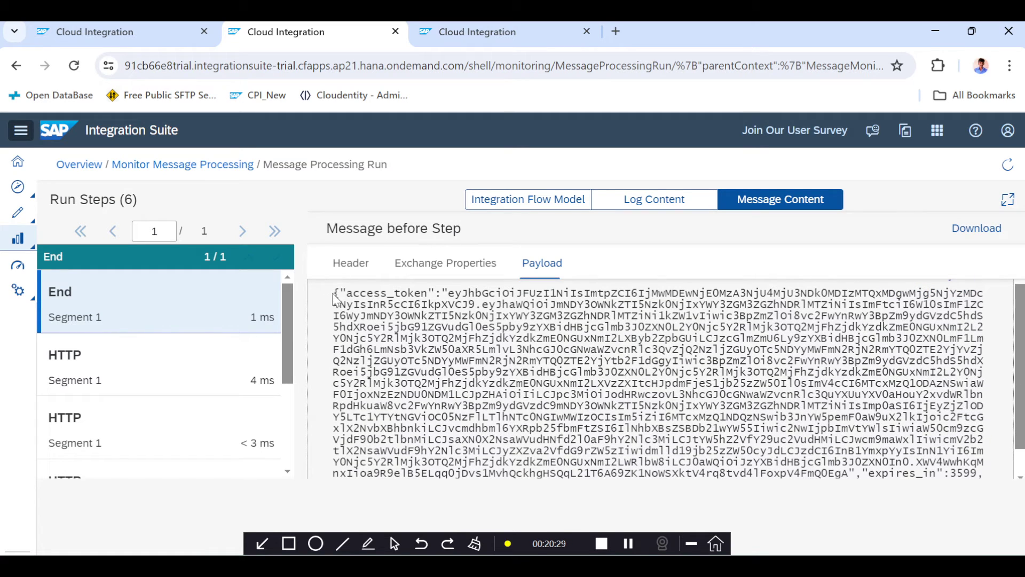
{"action": "left_click_drag", "start_coordinate": [334, 293], "coordinate": [808, 493]}
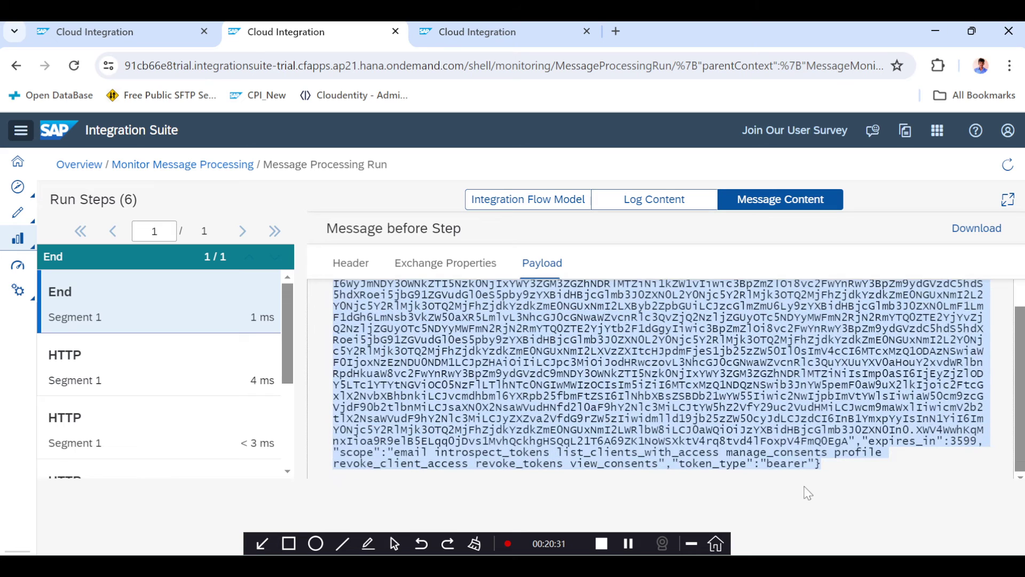
{"action": "left_click", "coordinate": [812, 479]}
{"action": "scroll", "coordinate": [646, 380], "scroll_direction": "up", "scroll_amount": 2}
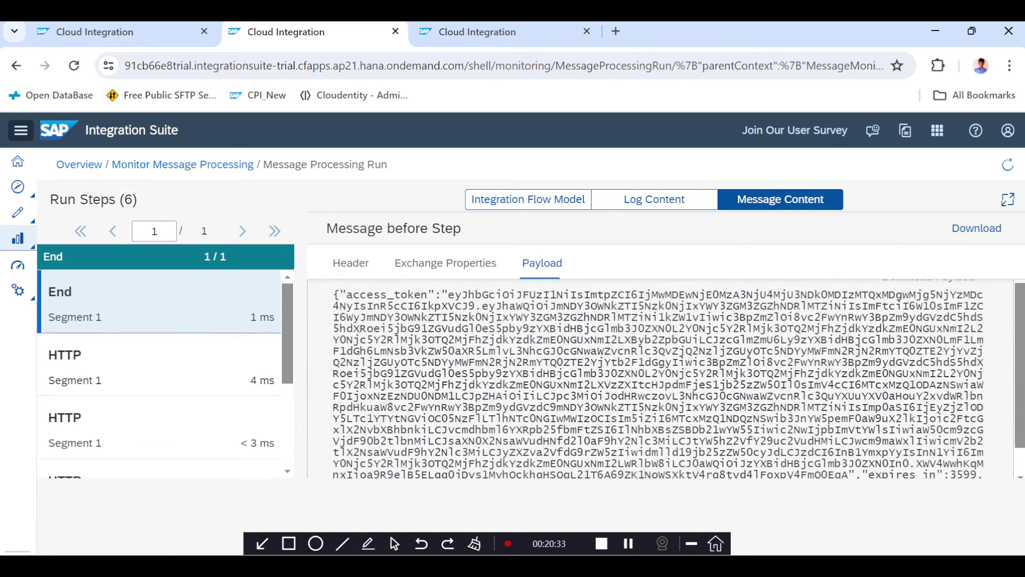
{"action": "left_click_drag", "start_coordinate": [448, 295], "coordinate": [987, 458]}
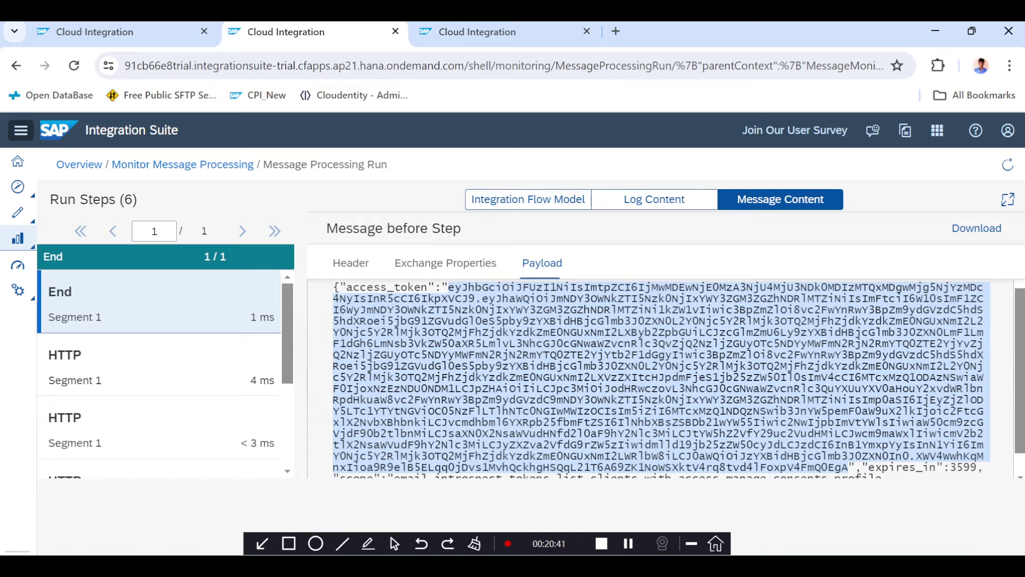
{"action": "left_click", "coordinate": [71, 35]}
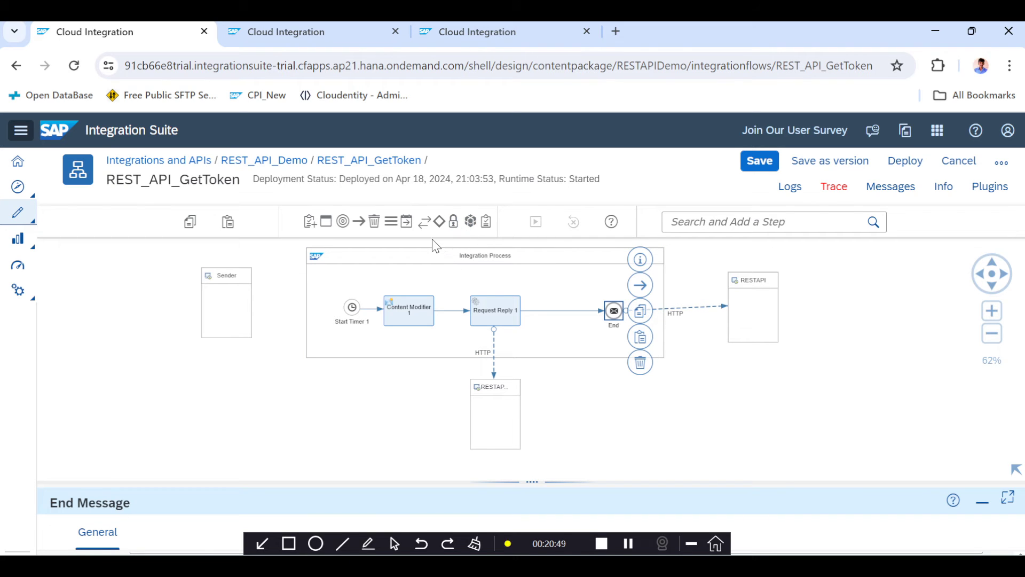
{"action": "key", "text": "alt+Tab"}
{"action": "key", "text": "ctrl+a"}
{"action": "key", "text": "alt+Tab"}
{"action": "key", "text": "alt+Tab"}
{"action": "key", "text": "alt+Tab"}
{"action": "key", "text": "alt+Tab"}
{"action": "left_click", "coordinate": [322, 31]}
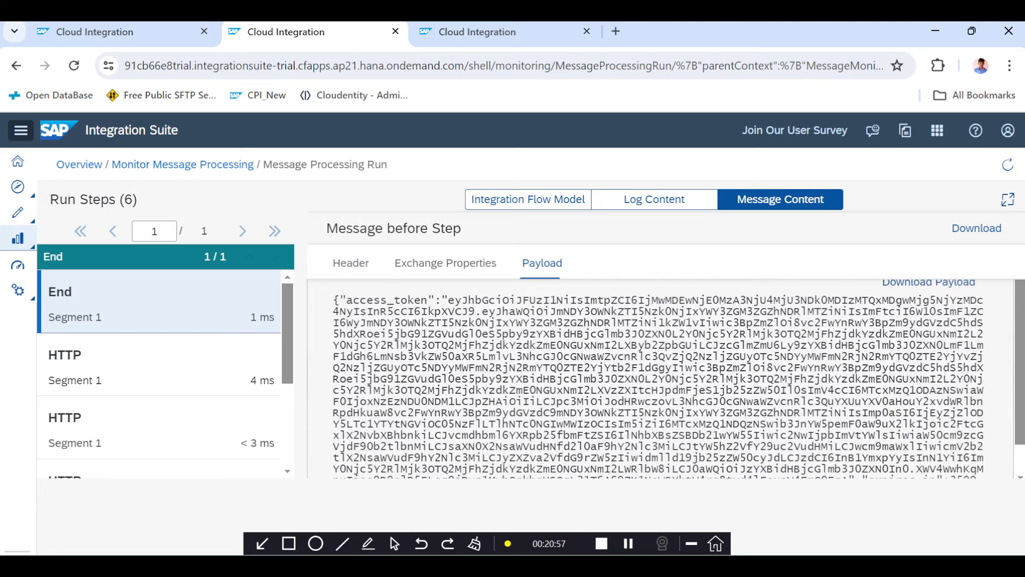
{"action": "scroll", "coordinate": [657, 384], "scroll_direction": "down", "scroll_amount": 3}
{"action": "left_click", "coordinate": [142, 35]}
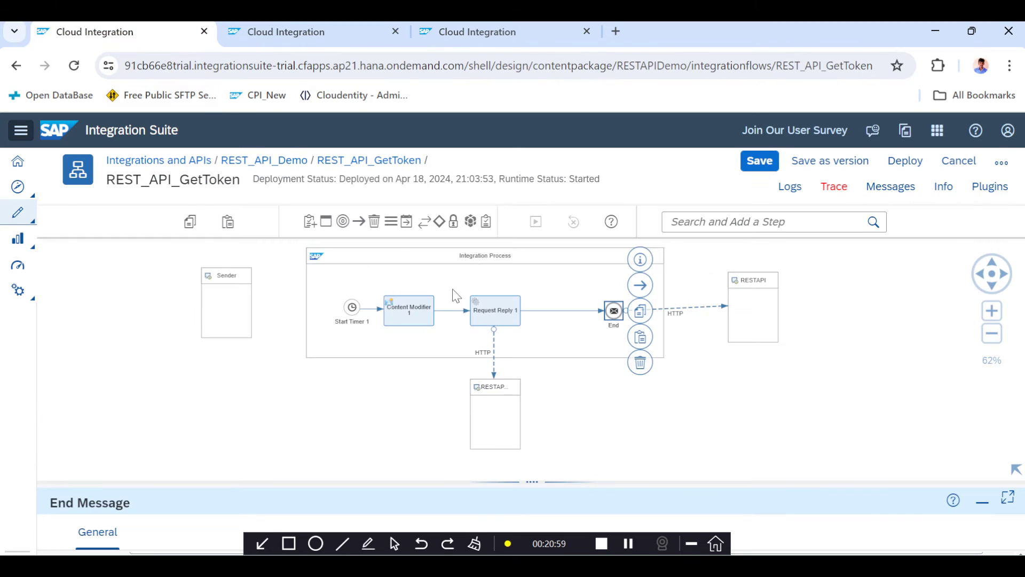
- Insert a JSON to XML Converter between Request Reply 1 and the End event
{"action": "left_click", "coordinate": [406, 221]}
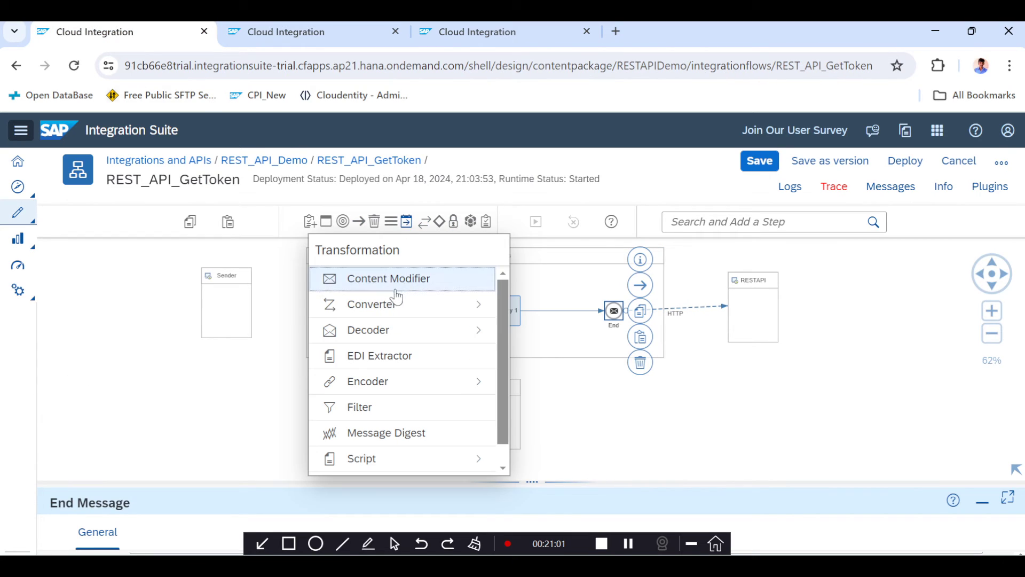
{"action": "left_click", "coordinate": [390, 304]}
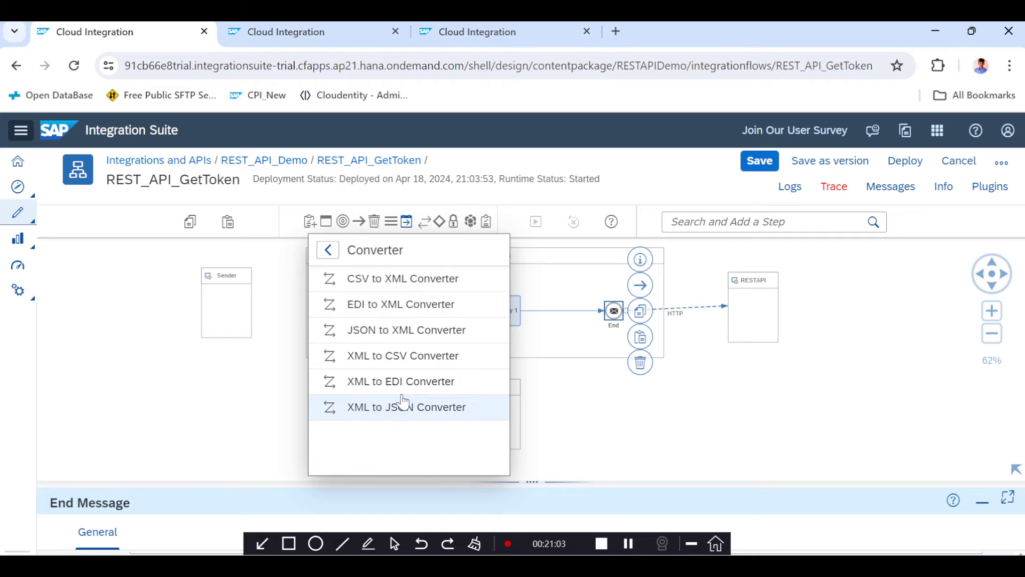
{"action": "left_click", "coordinate": [378, 329]}
{"action": "left_click", "coordinate": [560, 309]}
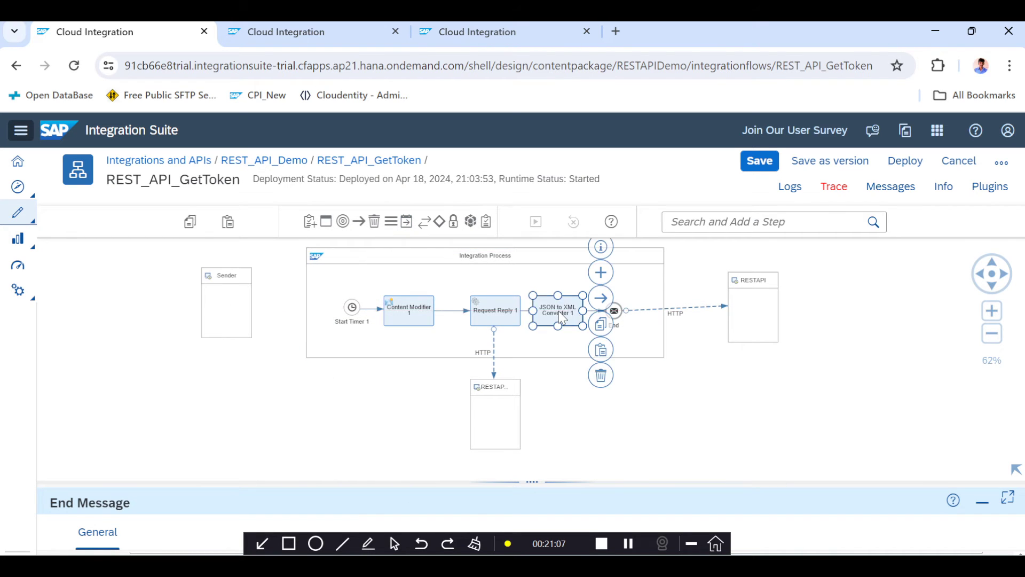
- Widen the Integration Process and space out the RESTAPI receiver, the End event and the JSON to XML Converter to the right
{"action": "left_click", "coordinate": [663, 318]}
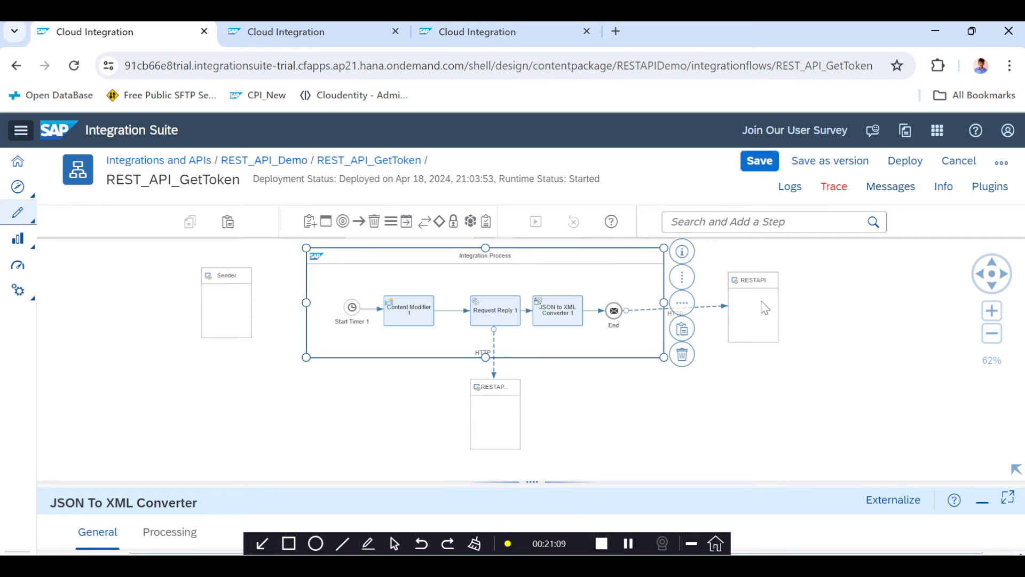
{"action": "left_click_drag", "start_coordinate": [765, 308], "coordinate": [851, 312]}
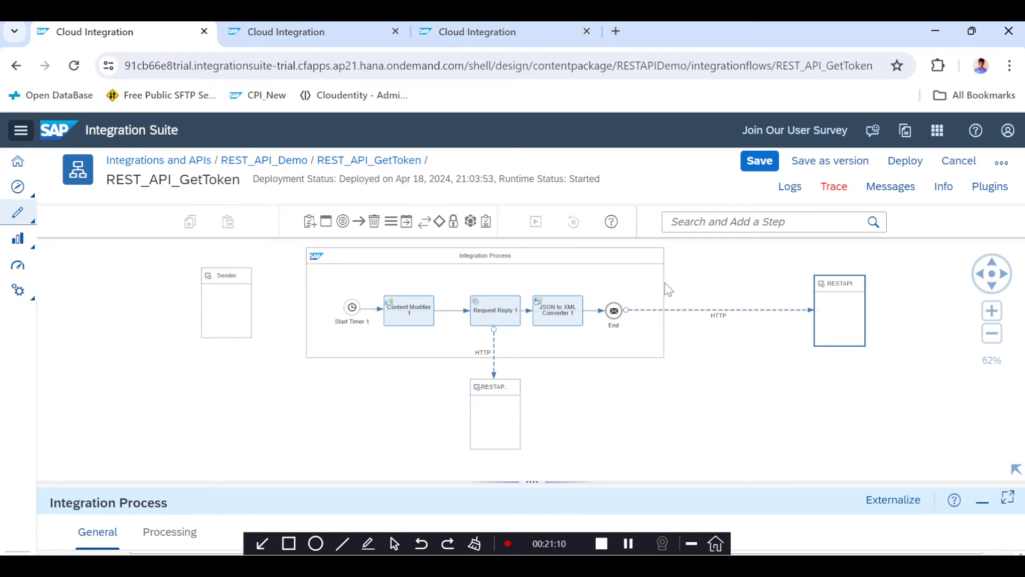
{"action": "left_click", "coordinate": [663, 314]}
{"action": "left_click_drag", "start_coordinate": [663, 303], "coordinate": [756, 302]}
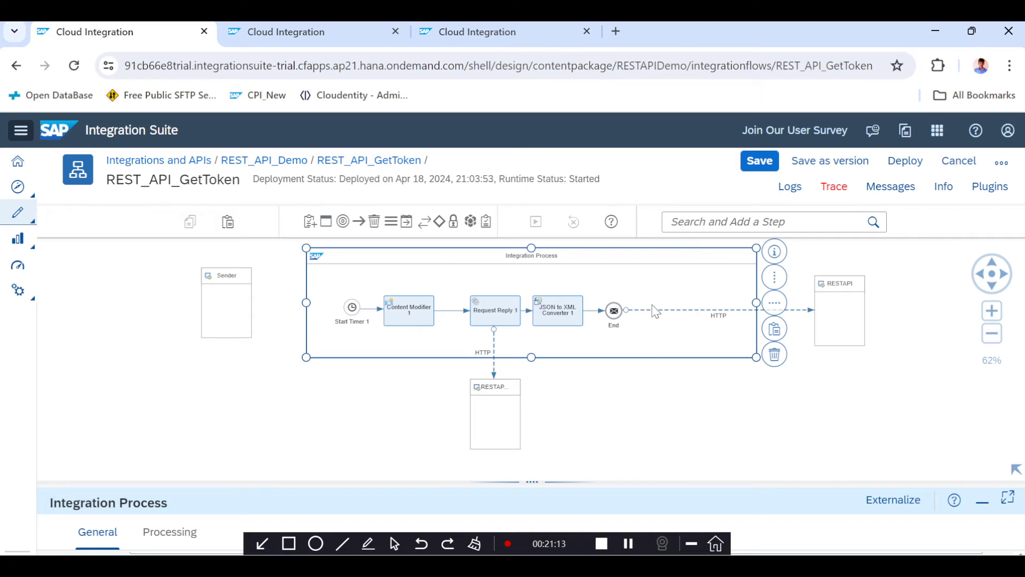
{"action": "left_click_drag", "start_coordinate": [613, 310], "coordinate": [715, 311]}
{"action": "left_click_drag", "start_coordinate": [563, 318], "coordinate": [587, 320]}
- Disable Add XML Root Element and Use Namespace Mapping in the JSON to XML Converter's processing settings
{"action": "left_click_drag", "start_coordinate": [221, 514], "coordinate": [221, 309]}
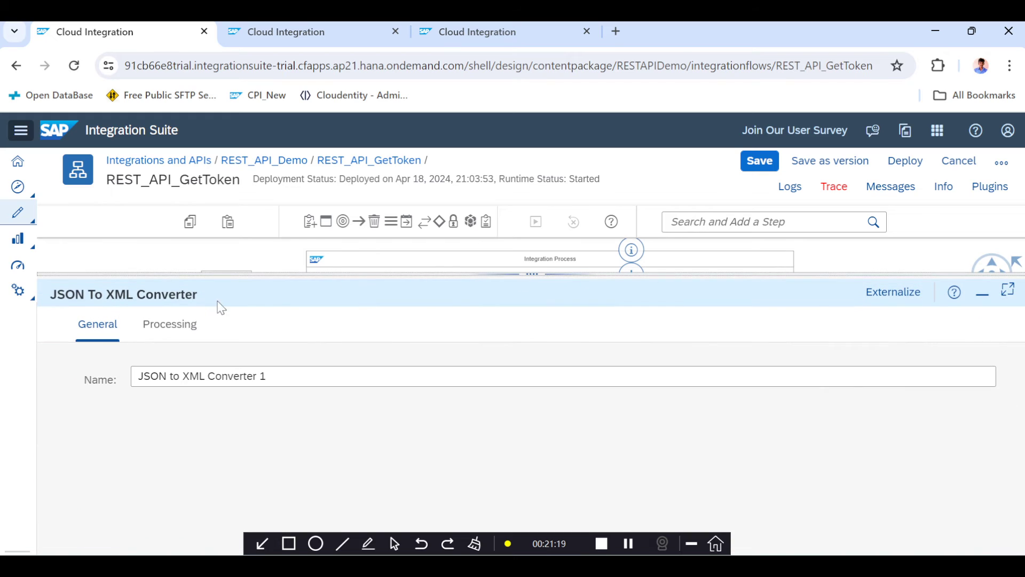
{"action": "left_click", "coordinate": [164, 325]}
{"action": "scroll", "coordinate": [299, 433], "scroll_direction": "down", "scroll_amount": 2}
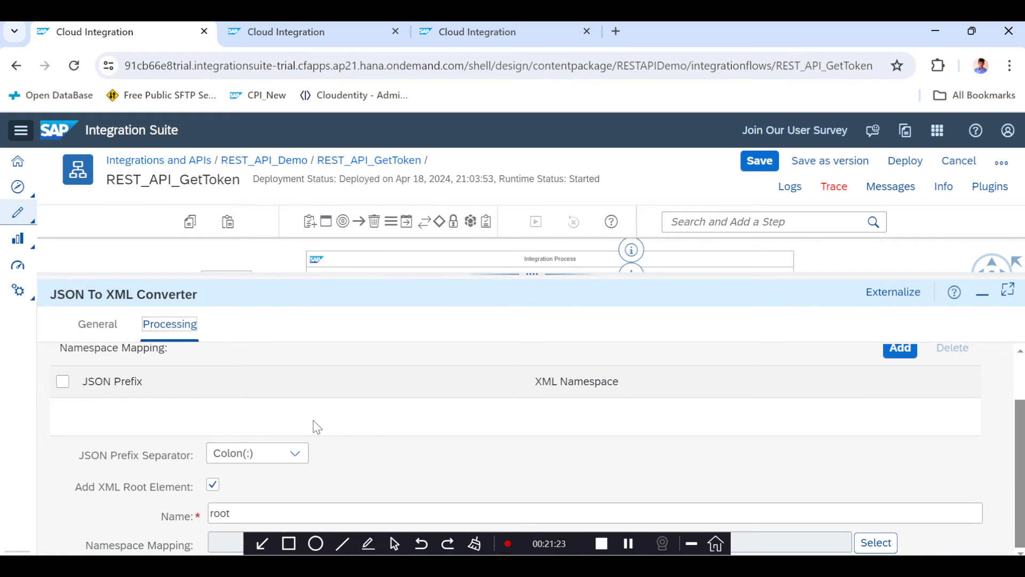
{"action": "left_click", "coordinate": [214, 487]}
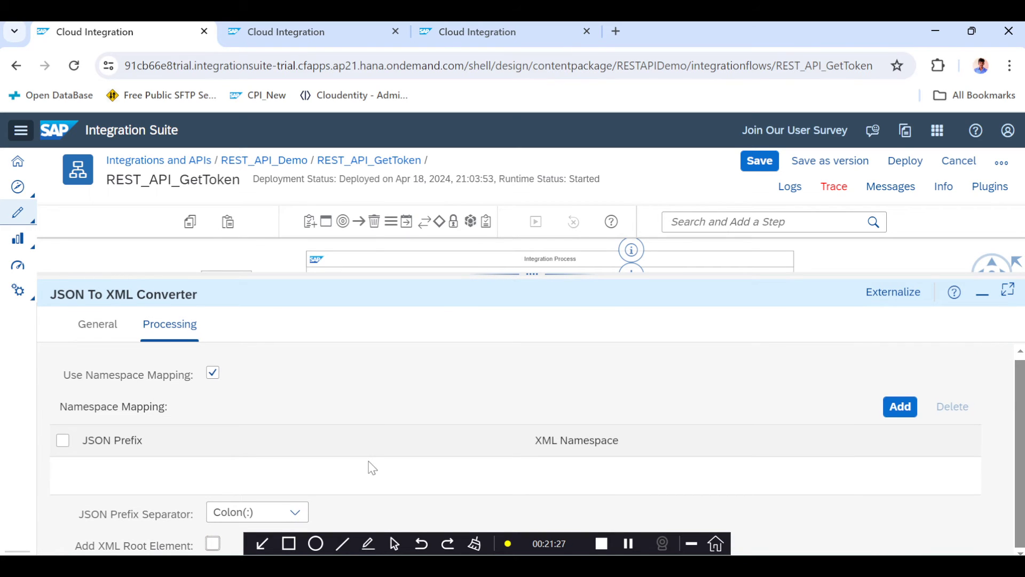
{"action": "left_click", "coordinate": [212, 374]}
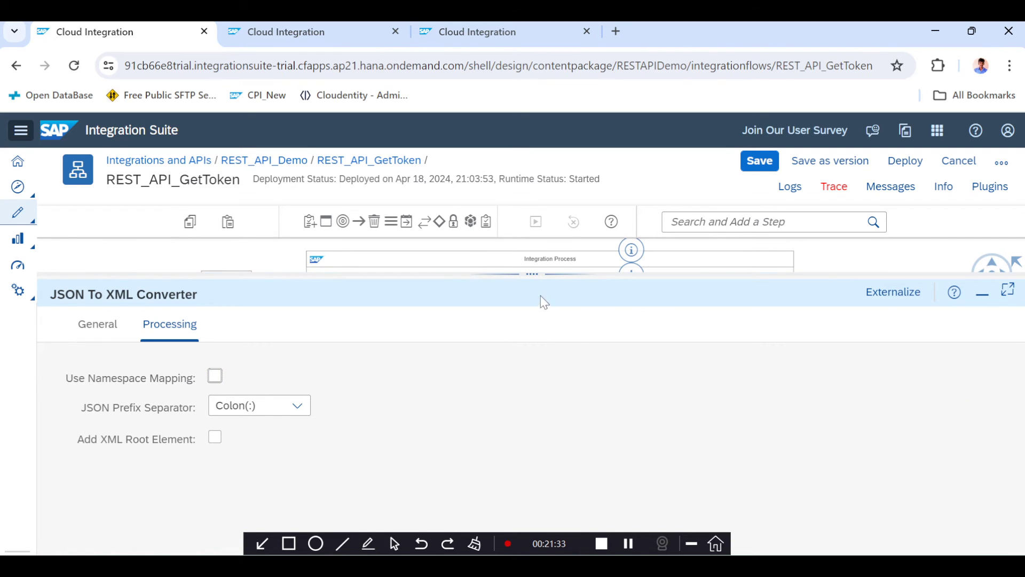
- Save the integration flow and deploy it on the Cloud Integration runtime profile
{"action": "left_click_drag", "start_coordinate": [532, 274], "coordinate": [520, 447]}
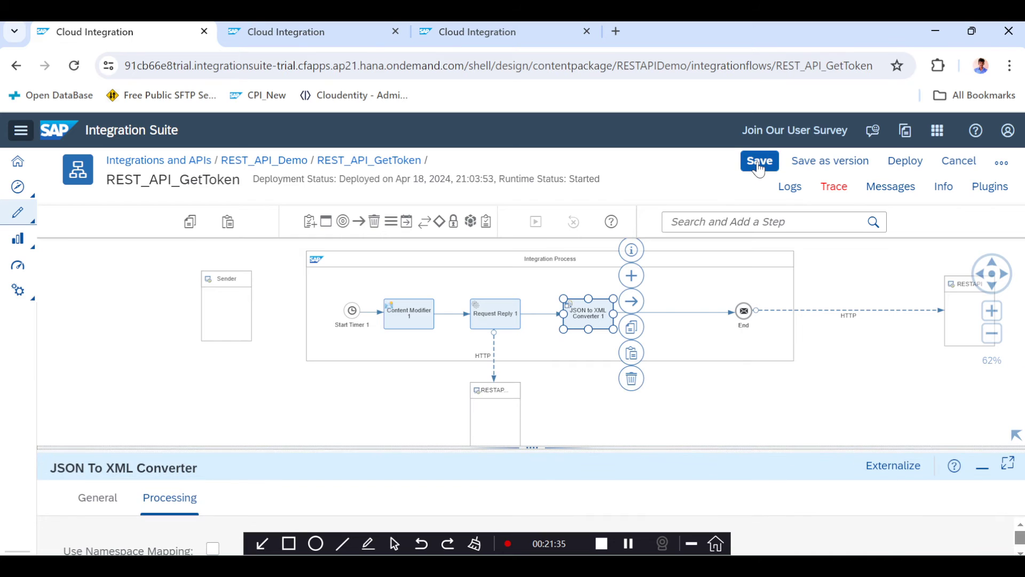
{"action": "left_click", "coordinate": [758, 166]}
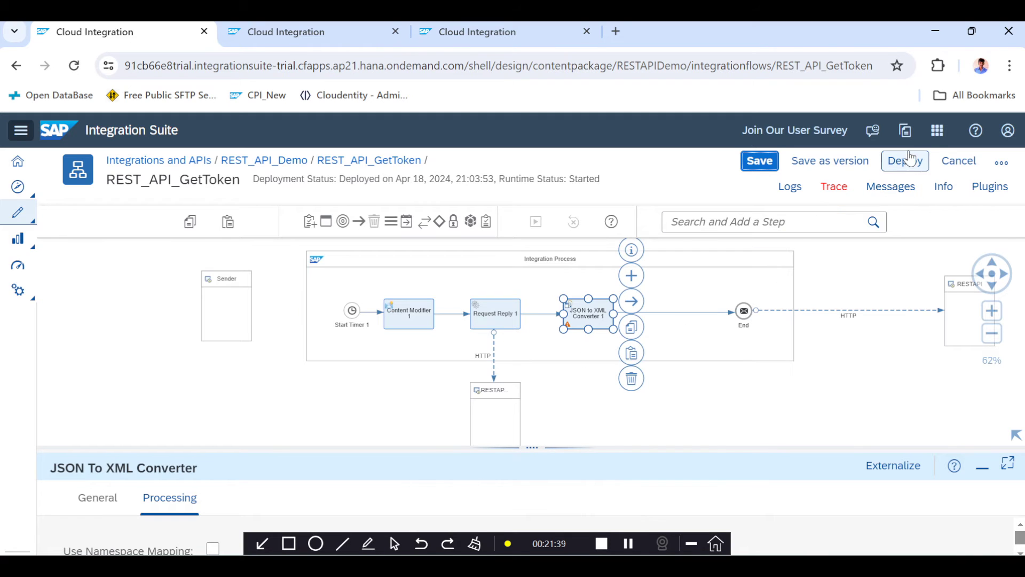
{"action": "left_click", "coordinate": [912, 160]}
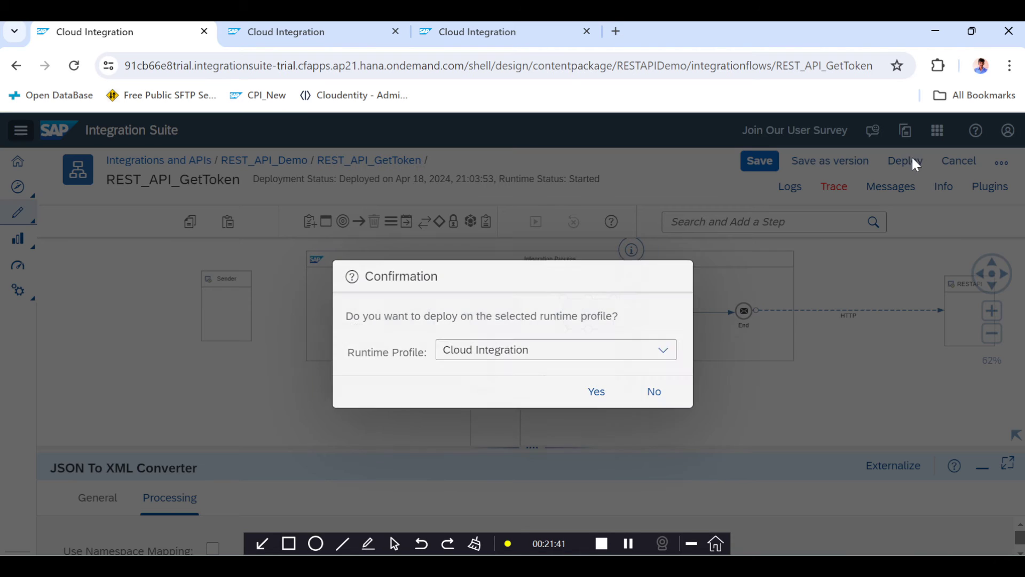
{"action": "left_click", "coordinate": [594, 389]}
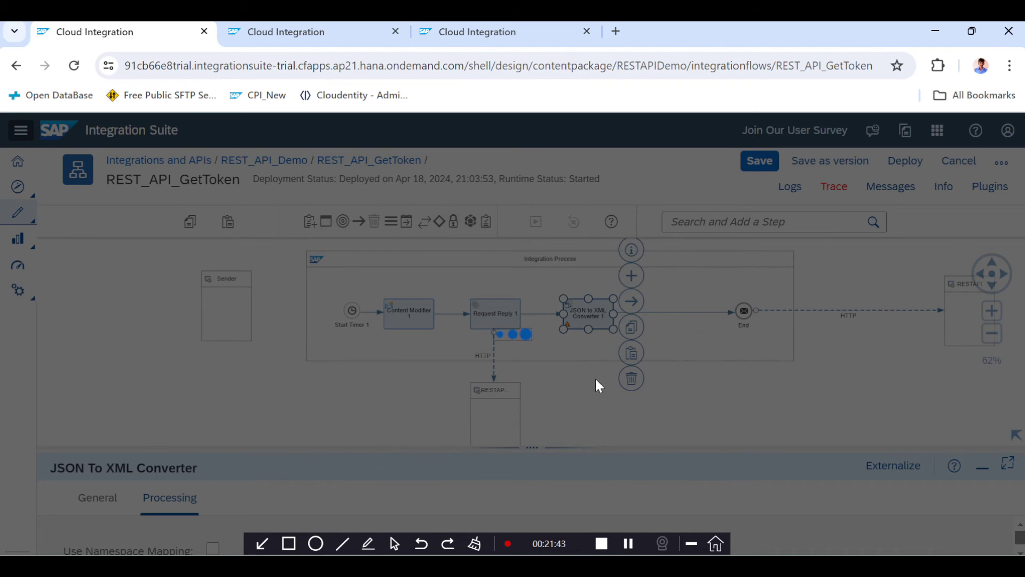
{"action": "left_click", "coordinate": [609, 373]}
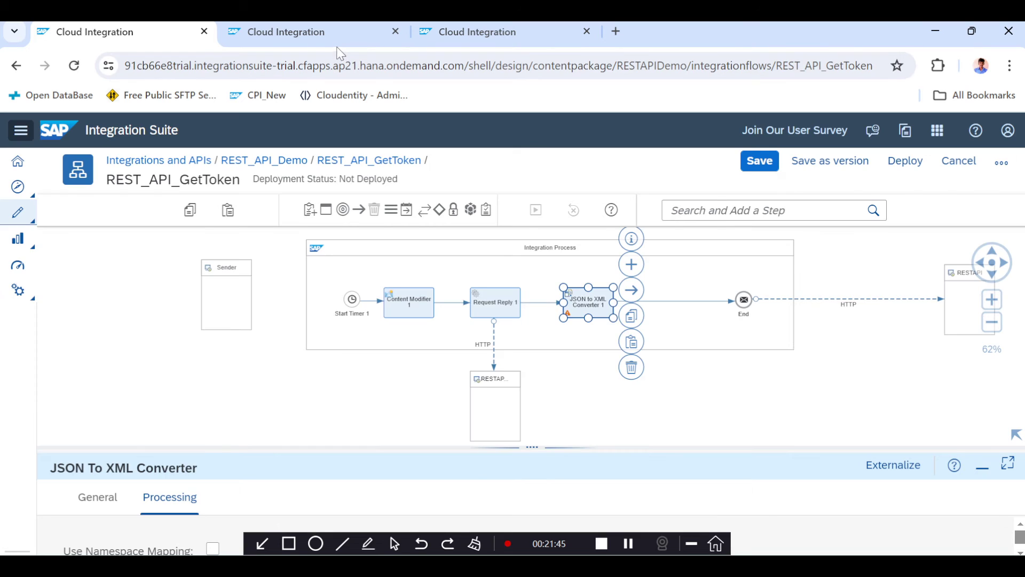
- Open the latest REST_API_GetToken message in Monitor Message Processing and examine its error details
{"action": "left_click", "coordinate": [329, 41]}
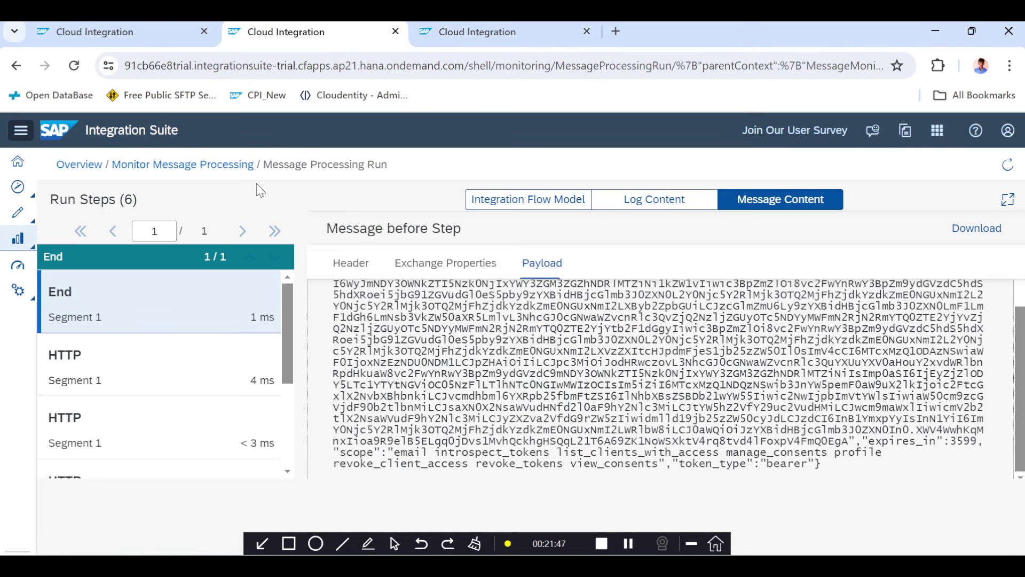
{"action": "left_click", "coordinate": [235, 166]}
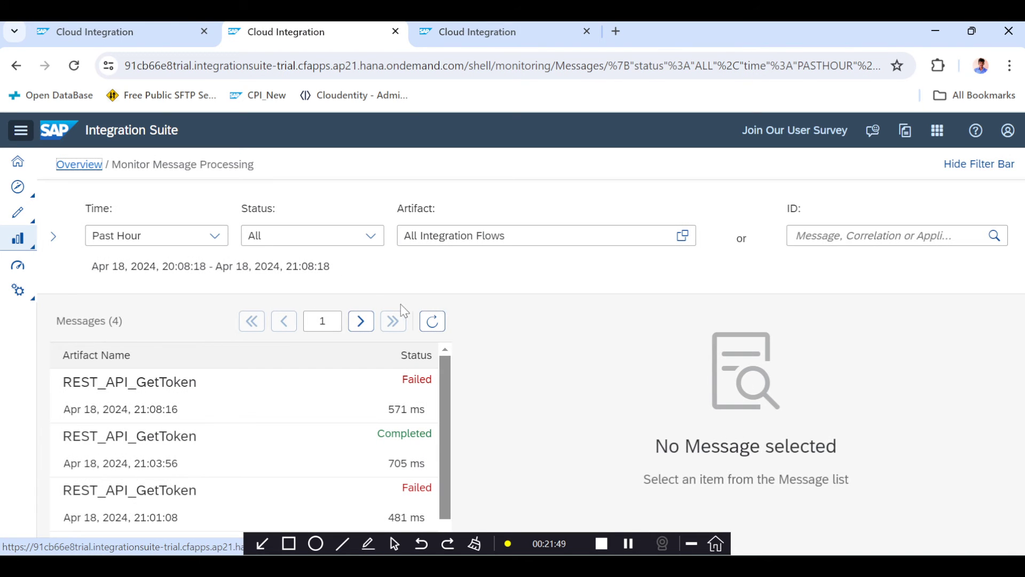
{"action": "left_click", "coordinate": [368, 394]}
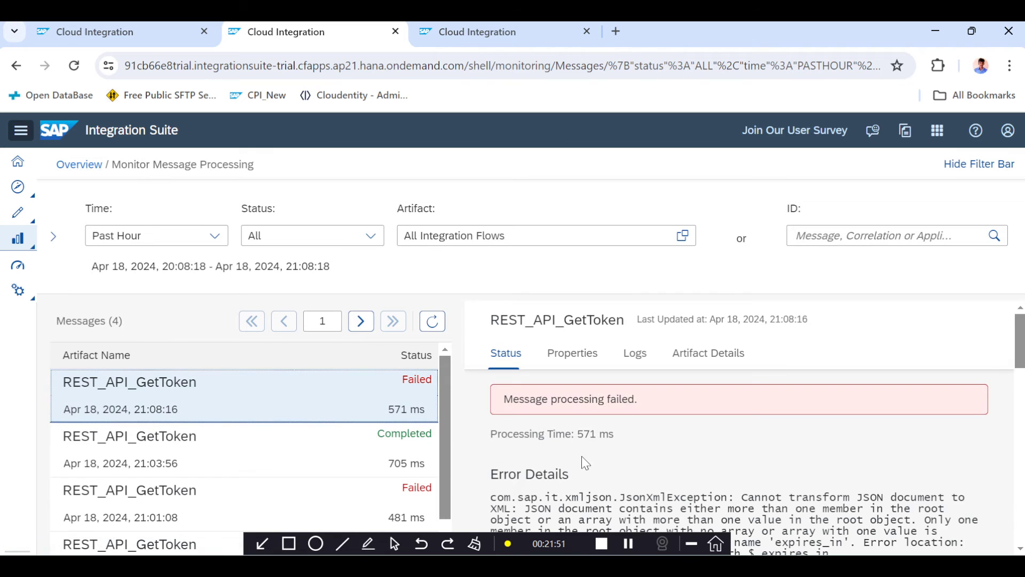
{"action": "scroll", "coordinate": [586, 464], "scroll_direction": "down", "scroll_amount": 2}
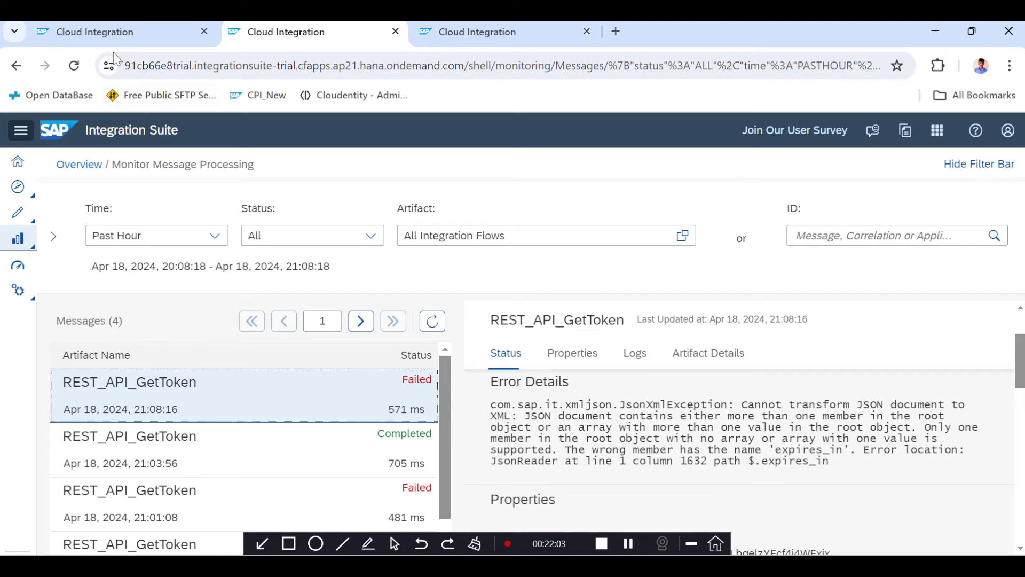
- Enable Add XML Root Element in the JSON to XML Converter's processing settings and name the root element Token
{"action": "left_click", "coordinate": [114, 33]}
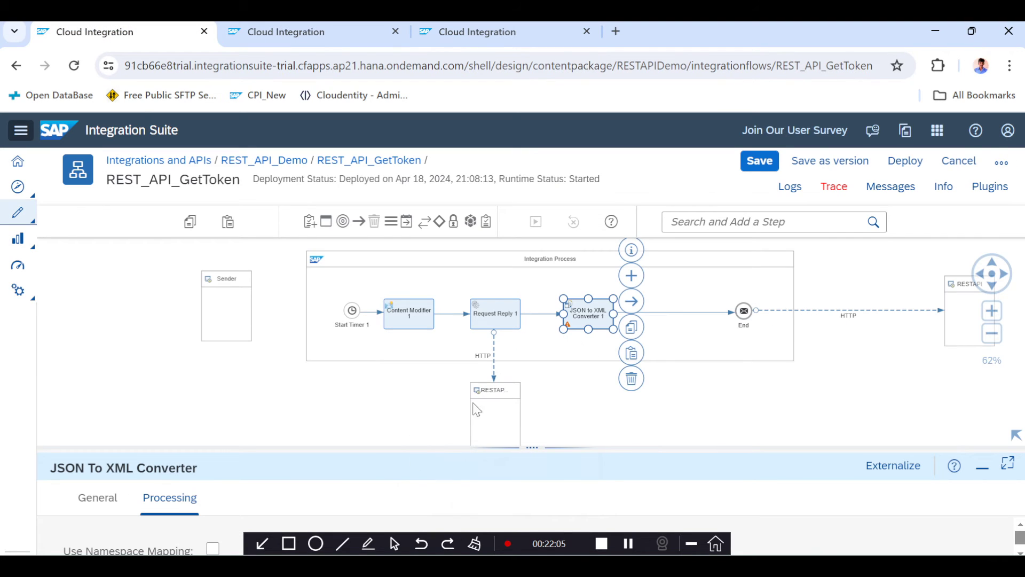
{"action": "left_click_drag", "start_coordinate": [516, 443], "coordinate": [348, 280]}
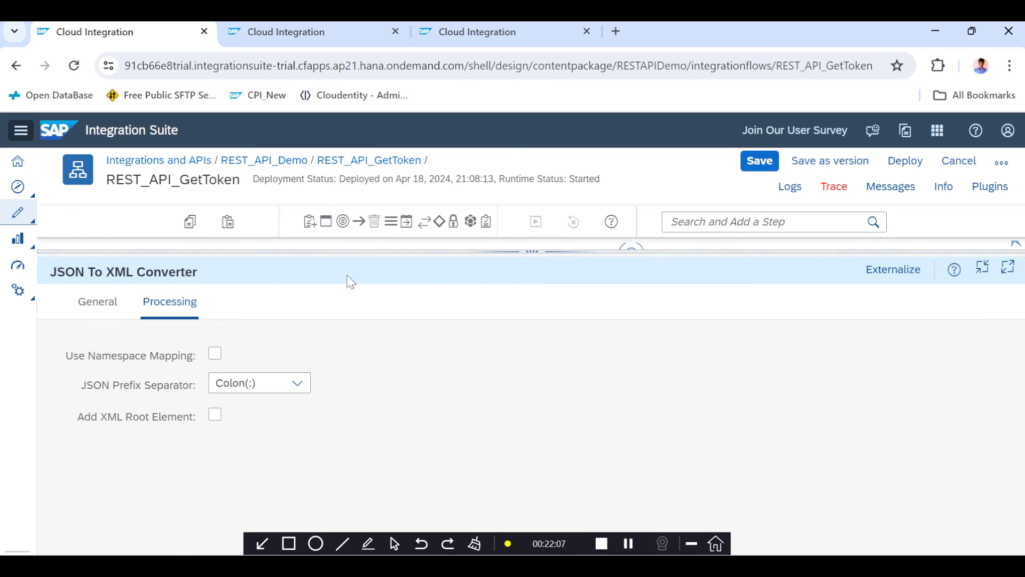
{"action": "left_click", "coordinate": [215, 414]}
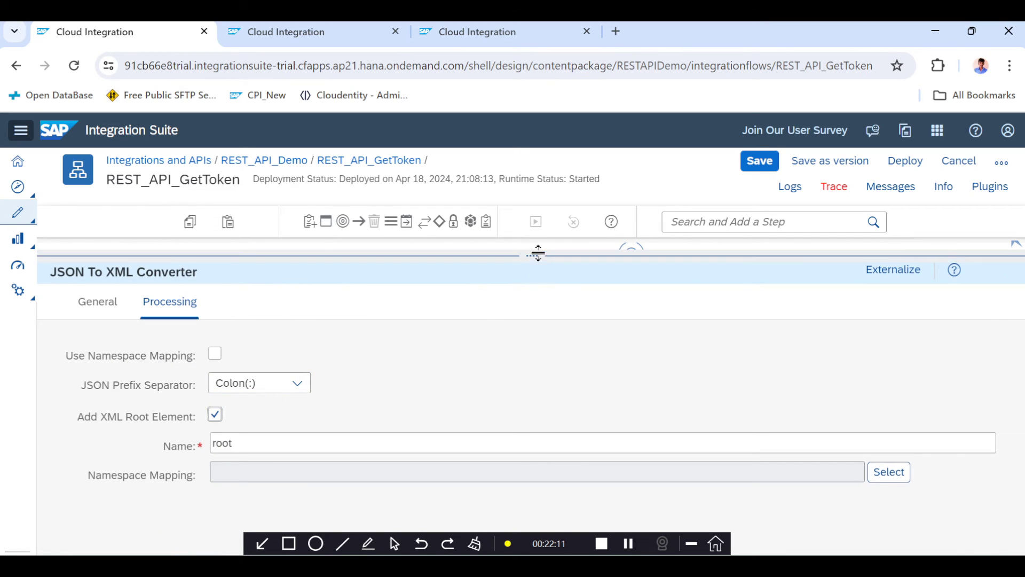
{"action": "mouse_move", "coordinate": [538, 249]}
{"action": "left_mouse_down"}
{"action": "mouse_move", "coordinate": [534, 307]}
{"action": "mouse_move", "coordinate": [538, 249]}
{"action": "left_mouse_up"}
{"action": "double_click", "coordinate": [222, 440]}
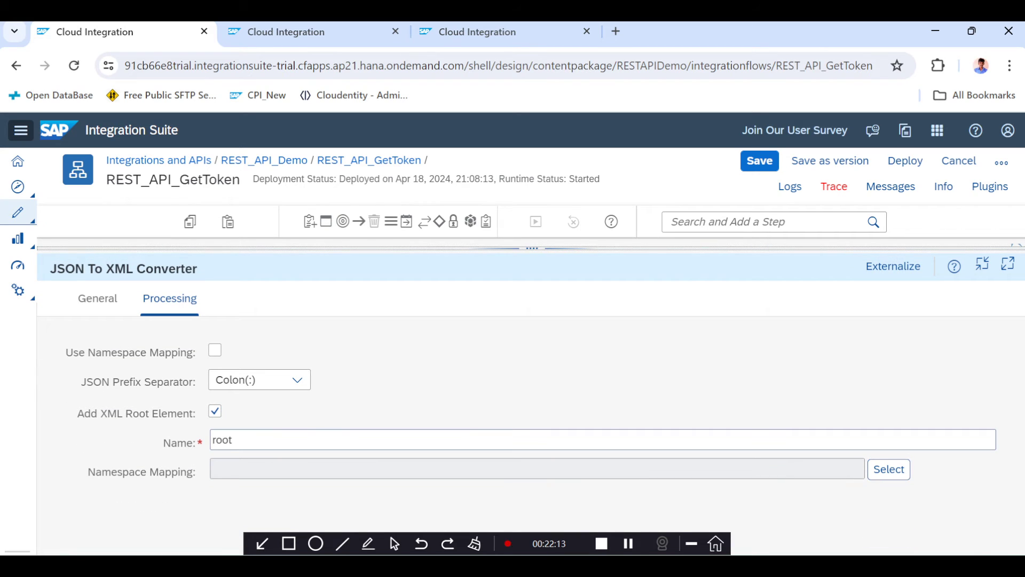
{"action": "type", "text": "Token"}
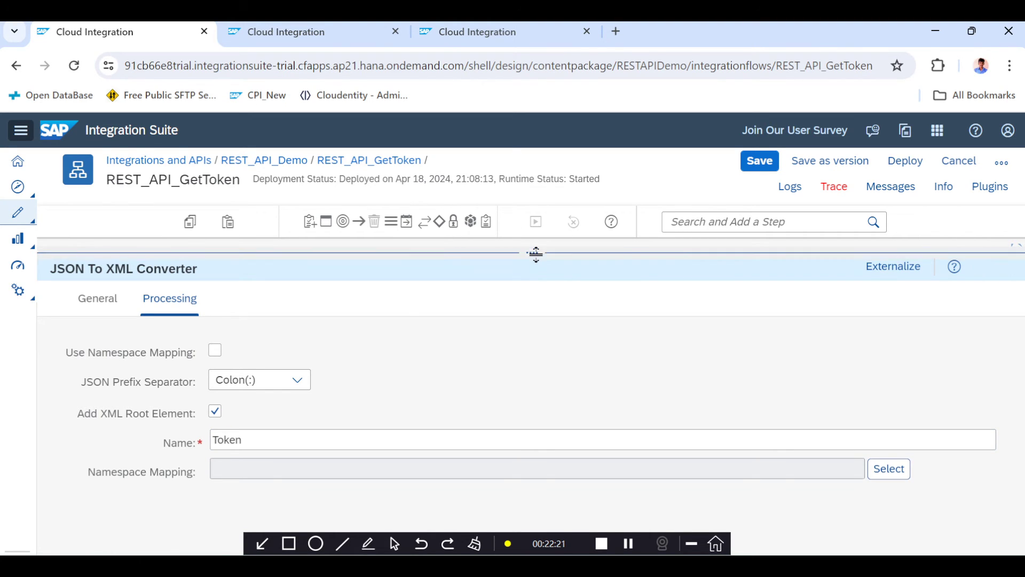
{"action": "left_click_drag", "start_coordinate": [535, 250], "coordinate": [451, 440]}
- Save the REST_API_GetToken flow and redeploy it on the Cloud Integration runtime profile
{"action": "left_click", "coordinate": [759, 160]}
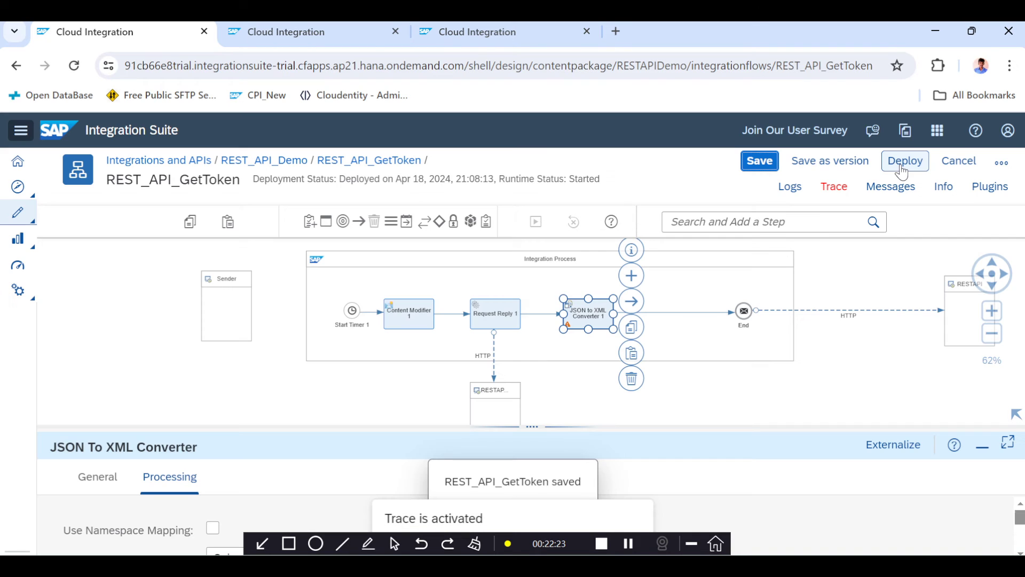
{"action": "left_click", "coordinate": [902, 163]}
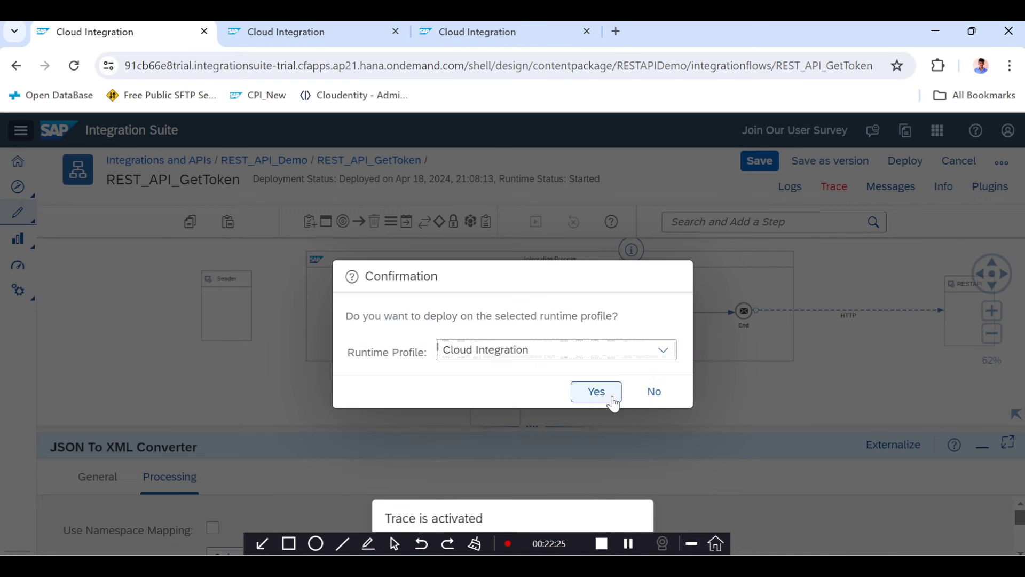
{"action": "left_click", "coordinate": [608, 396]}
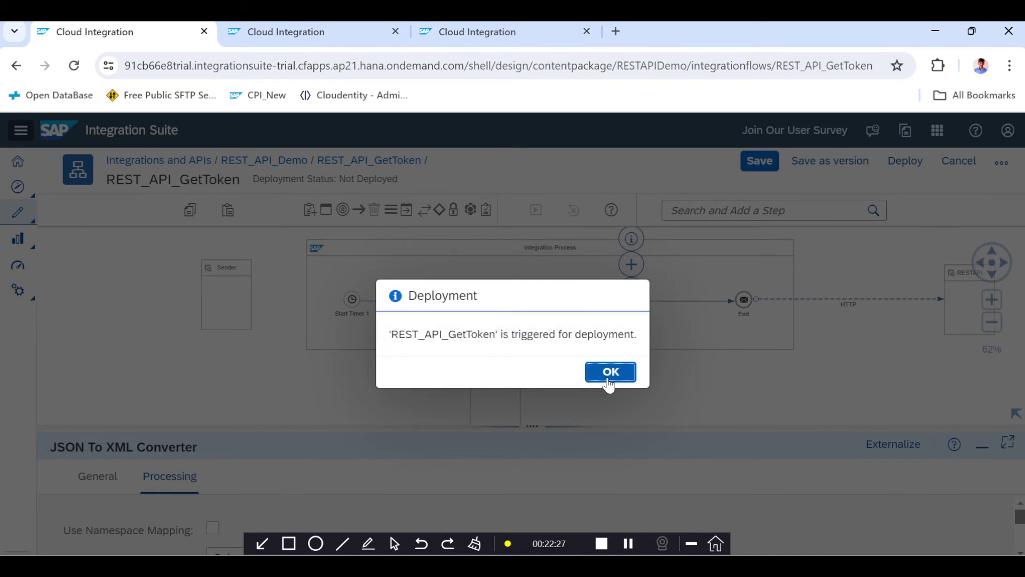
{"action": "left_click", "coordinate": [610, 372]}
- Refresh the processed messages in the monitor and open the trace of the latest REST_API_GetToken message
{"action": "left_click", "coordinate": [332, 33]}
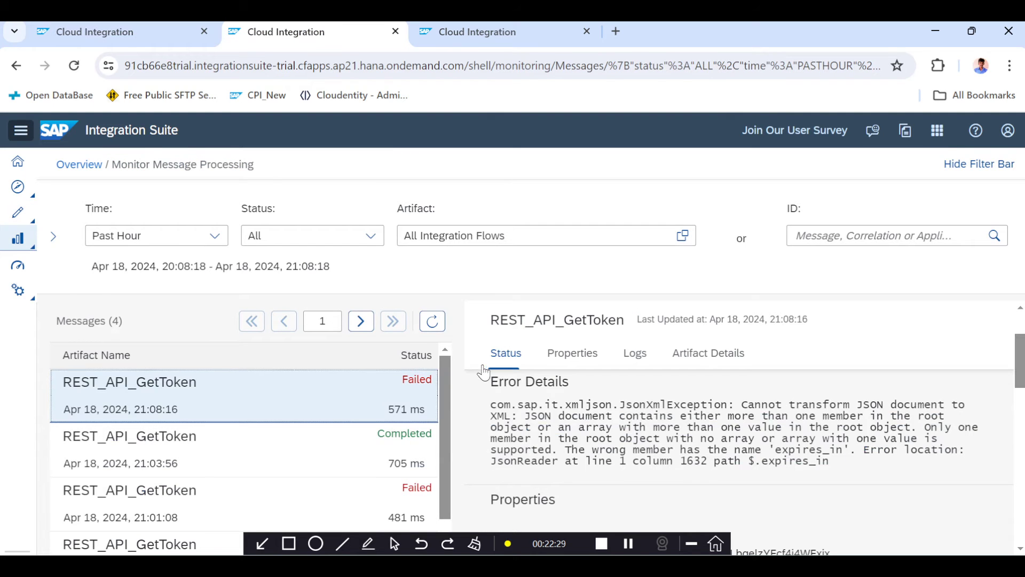
{"action": "left_click", "coordinate": [430, 323]}
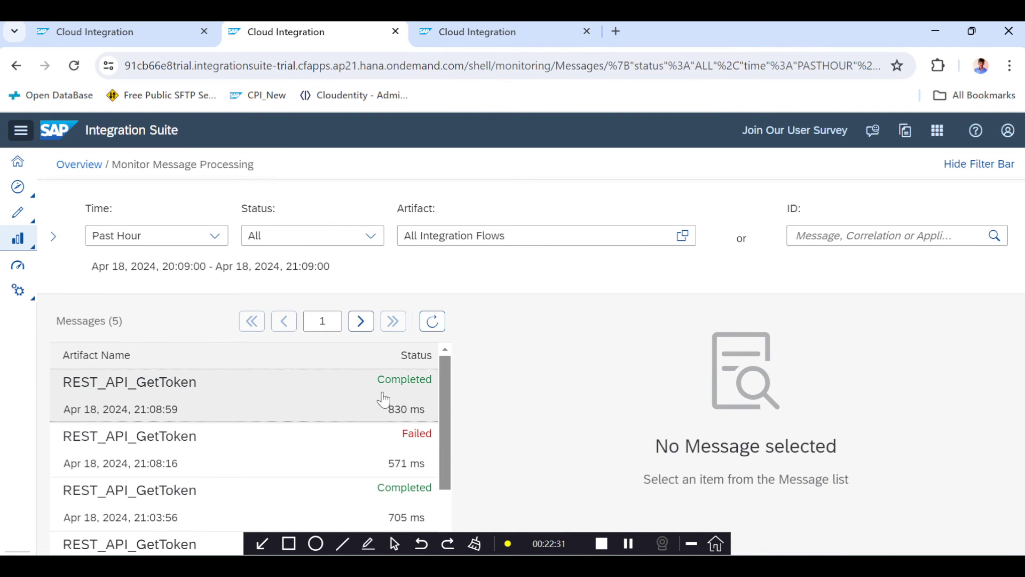
{"action": "left_click", "coordinate": [386, 399]}
{"action": "scroll", "coordinate": [487, 425], "scroll_direction": "down", "scroll_amount": 2}
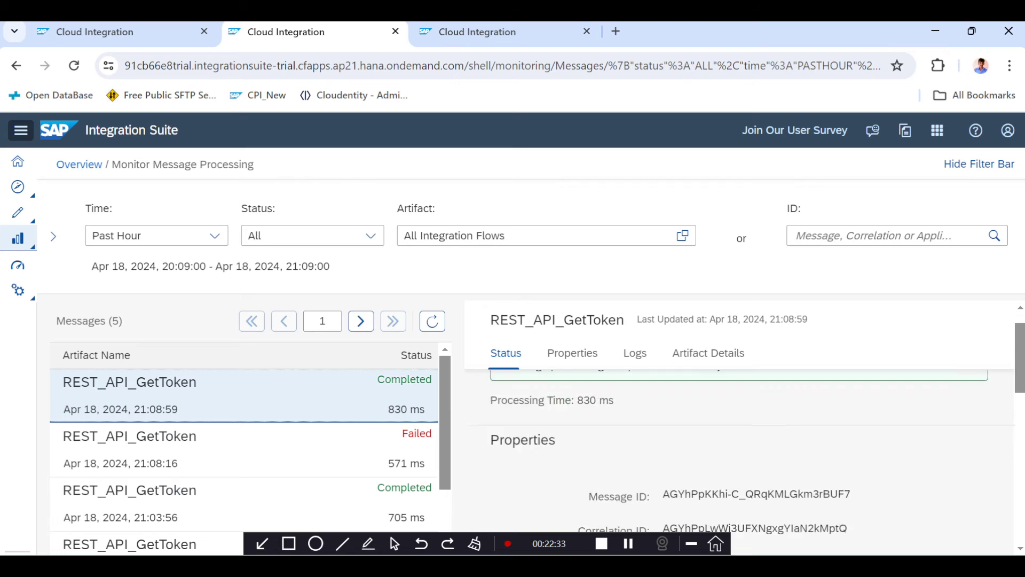
{"action": "scroll", "coordinate": [568, 440], "scroll_direction": "down", "scroll_amount": 3}
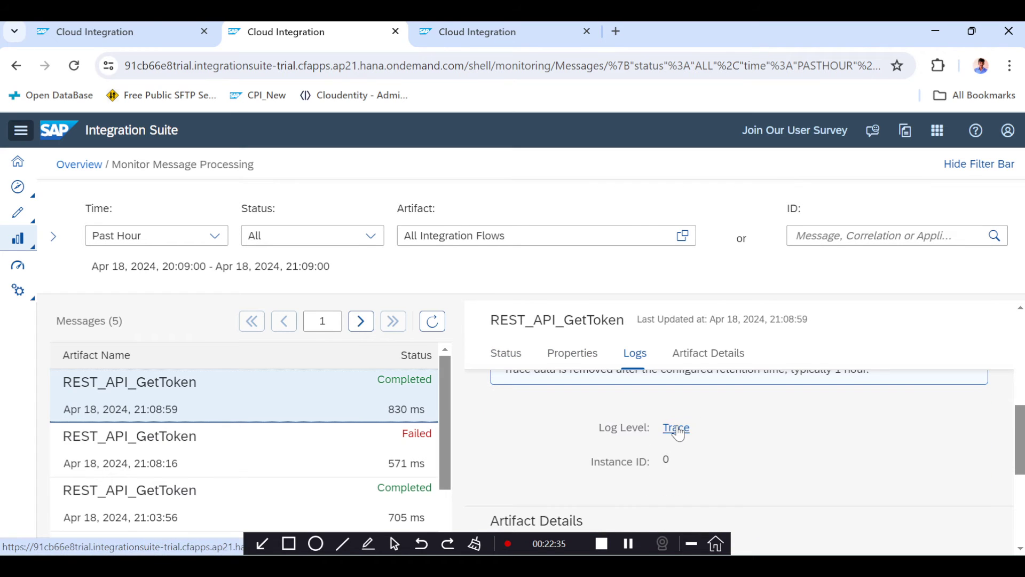
{"action": "left_click", "coordinate": [677, 426]}
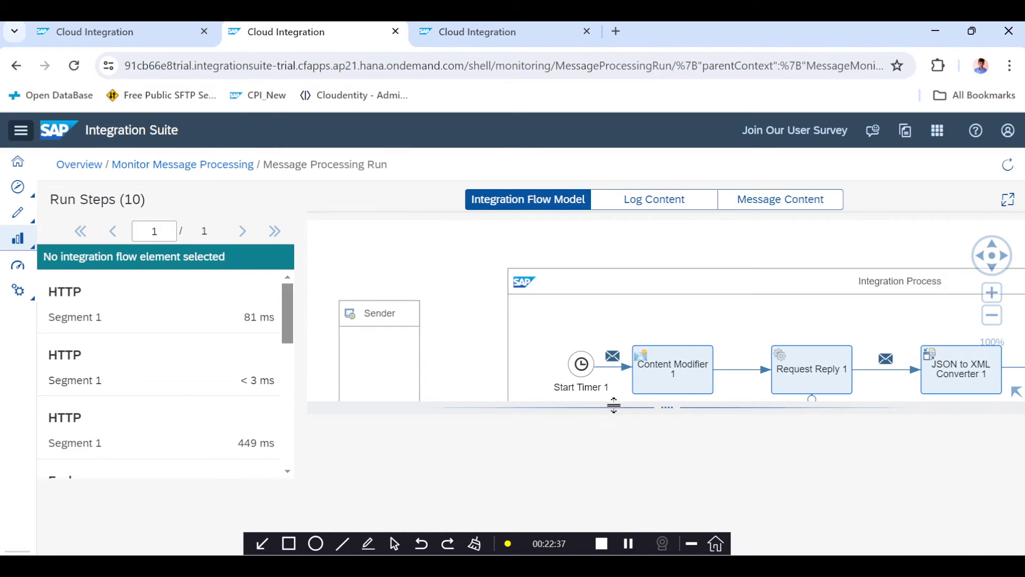
- Examine the XML payload reaching the End step after the JSON to XML Converter in the message processing run
{"action": "left_click_drag", "start_coordinate": [643, 407], "coordinate": [645, 492]}
{"action": "scroll", "coordinate": [656, 392], "scroll_direction": "down", "scroll_amount": 2}
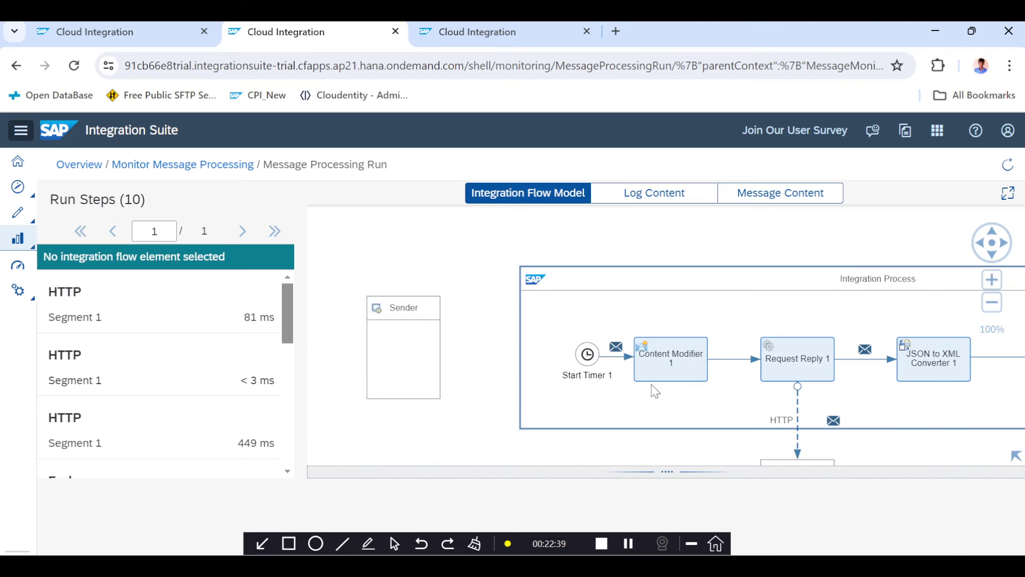
{"action": "left_click_drag", "start_coordinate": [781, 254], "coordinate": [632, 237]}
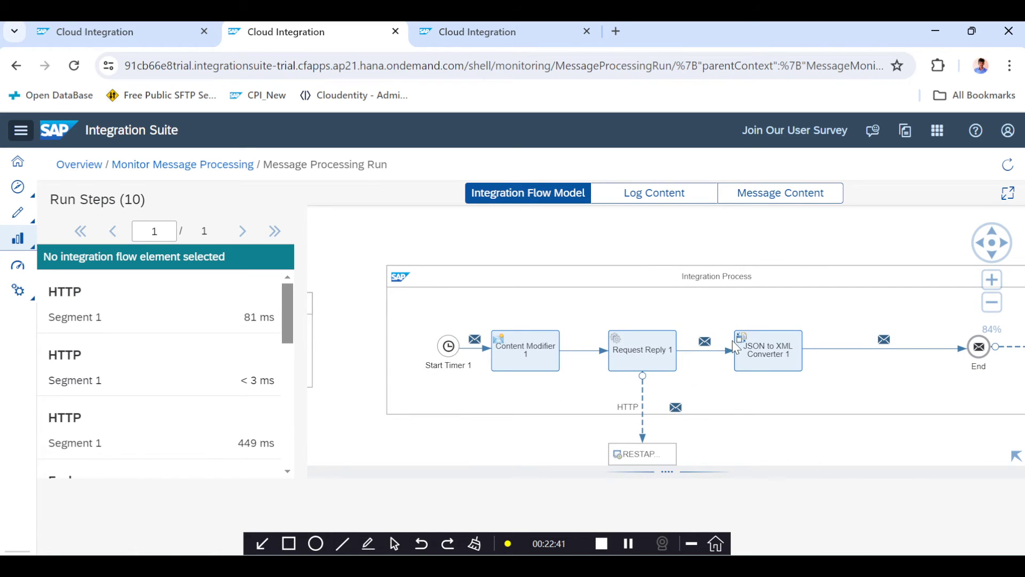
{"action": "left_click", "coordinate": [770, 357]}
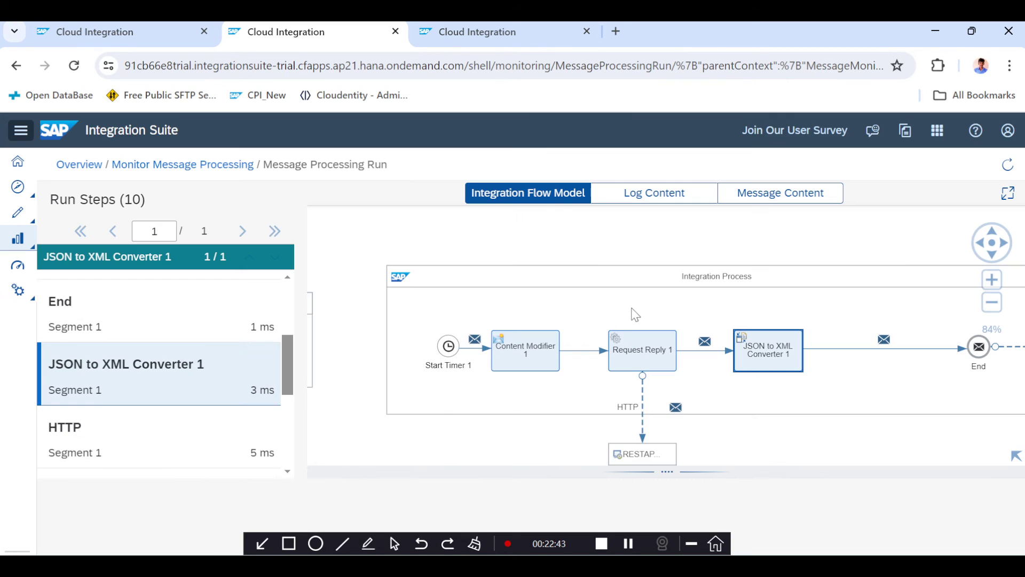
{"action": "left_click", "coordinate": [188, 311]}
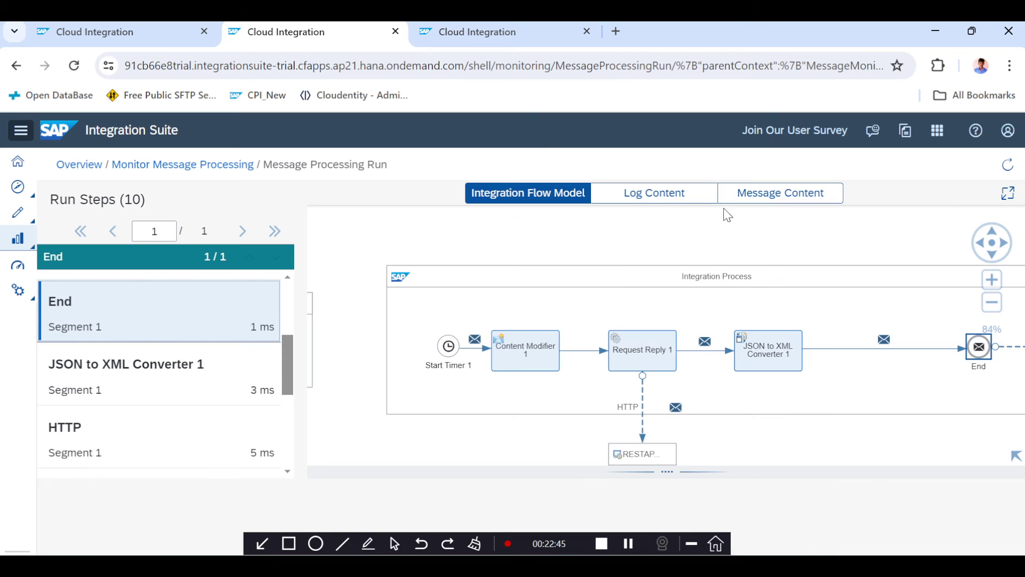
{"action": "left_click", "coordinate": [756, 193]}
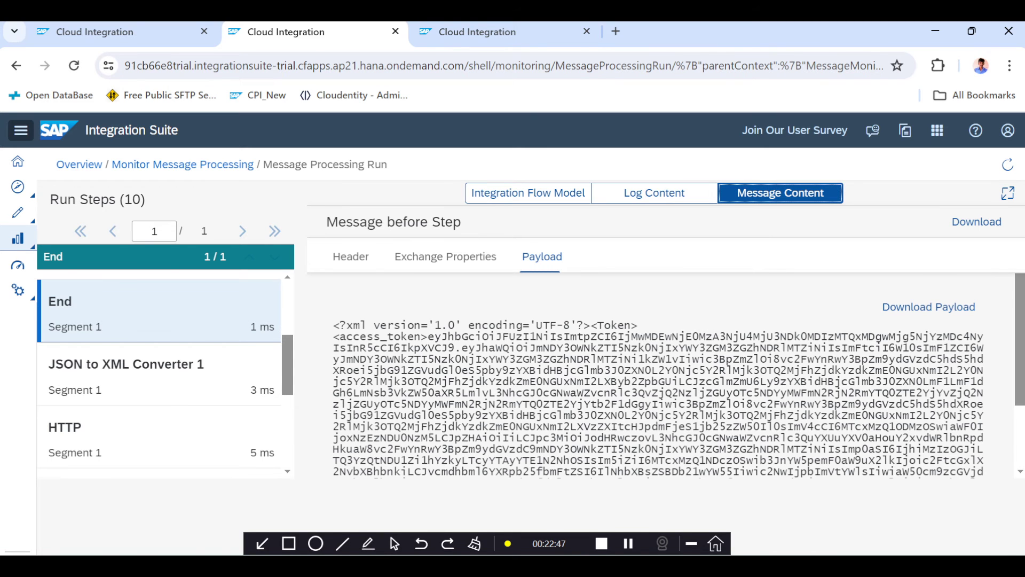
{"action": "left_click_drag", "start_coordinate": [333, 337], "coordinate": [394, 336]}
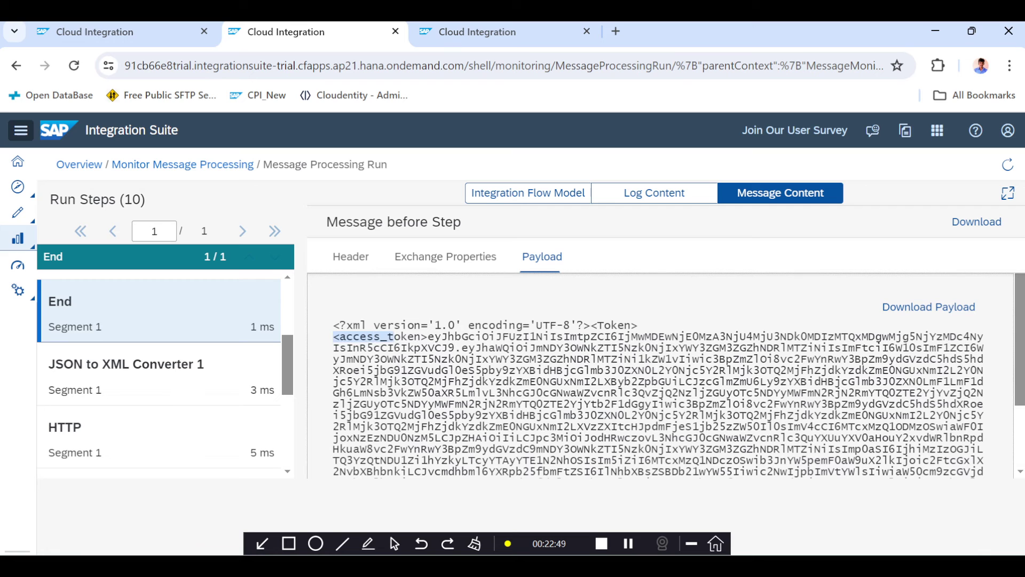
{"action": "scroll", "coordinate": [661, 376], "scroll_direction": "down", "scroll_amount": 2}
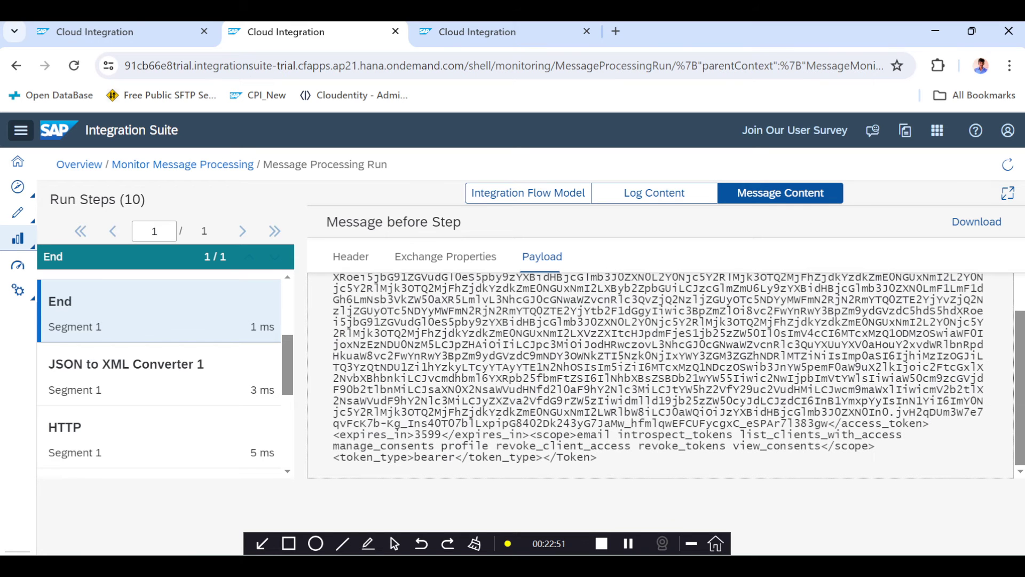
- Copy the End step's full XML payload with the access token into a new Notepad++ document
{"action": "key", "text": "ctrl+a"}
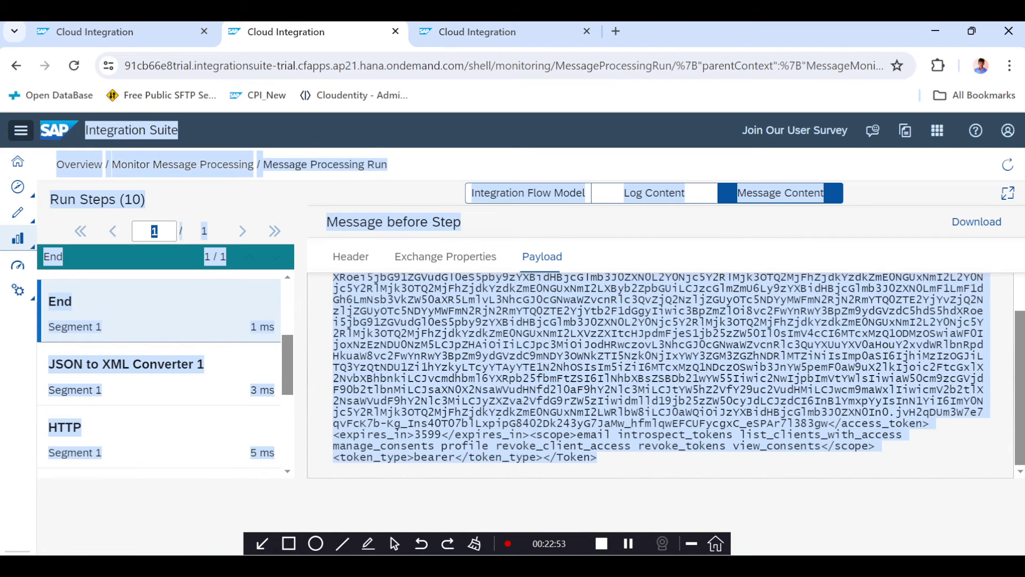
{"action": "left_click", "coordinate": [661, 376]}
{"action": "scroll", "coordinate": [660, 376], "scroll_direction": "up", "scroll_amount": 1}
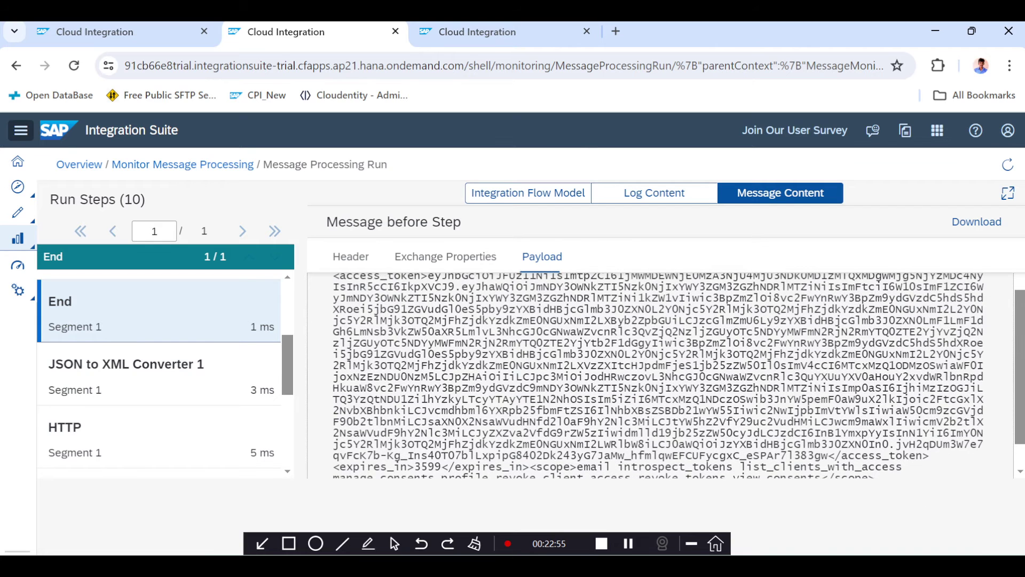
{"action": "scroll", "coordinate": [361, 320], "scroll_direction": "up", "scroll_amount": 2}
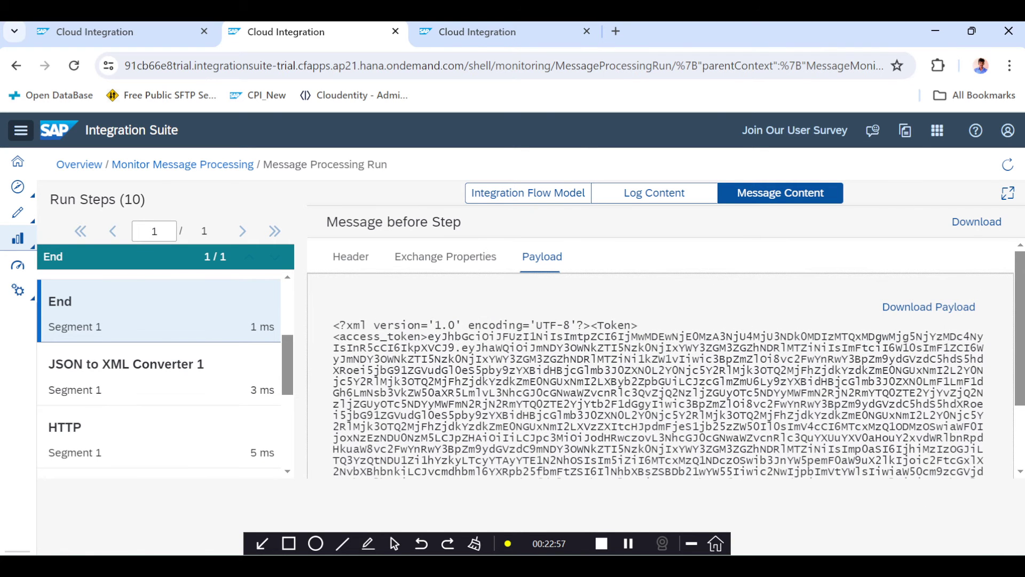
{"action": "left_click_drag", "start_coordinate": [333, 322], "coordinate": [601, 460]}
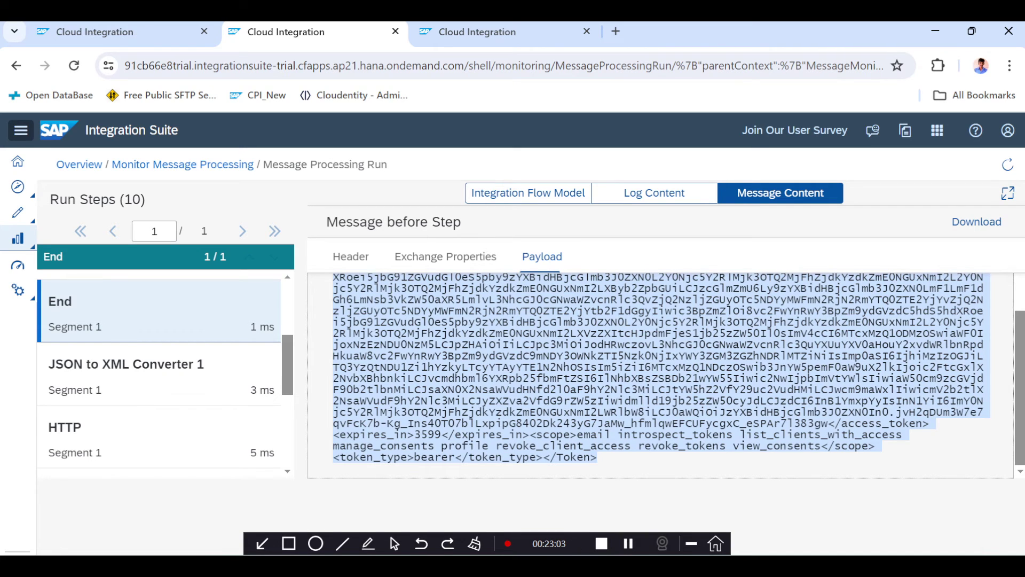
{"action": "key", "text": "alt+Tab"}
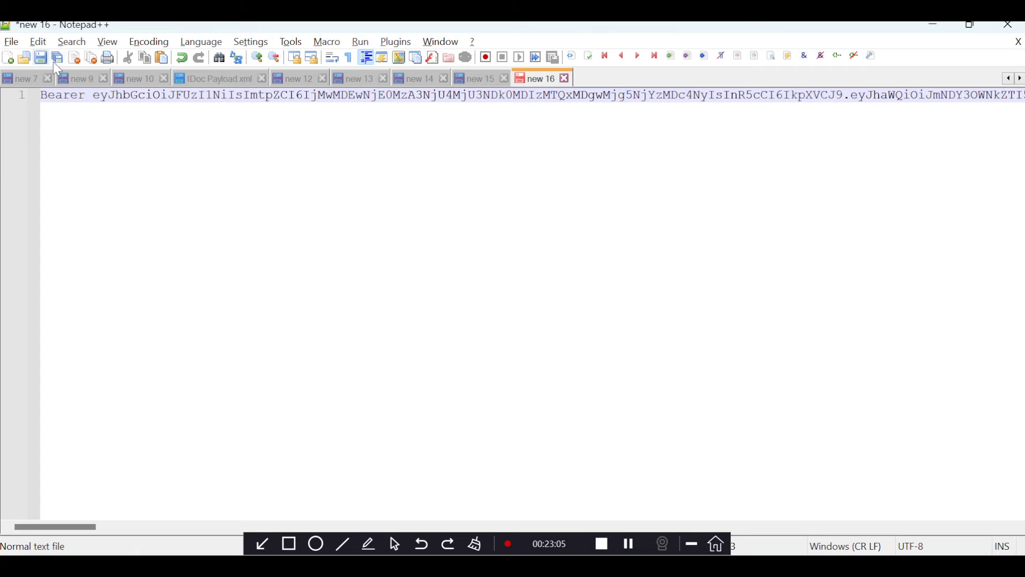
{"action": "left_click", "coordinate": [8, 59]}
{"action": "key", "text": "ctrl+v"}
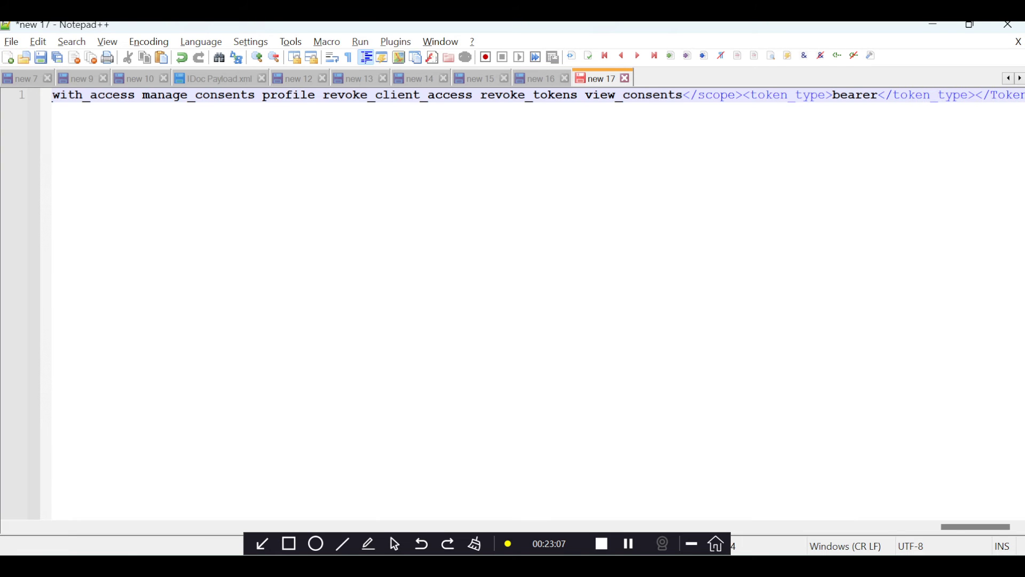
- Pretty-print the pasted token XML with the XML Tools plugin
{"action": "left_click", "coordinate": [398, 47]}
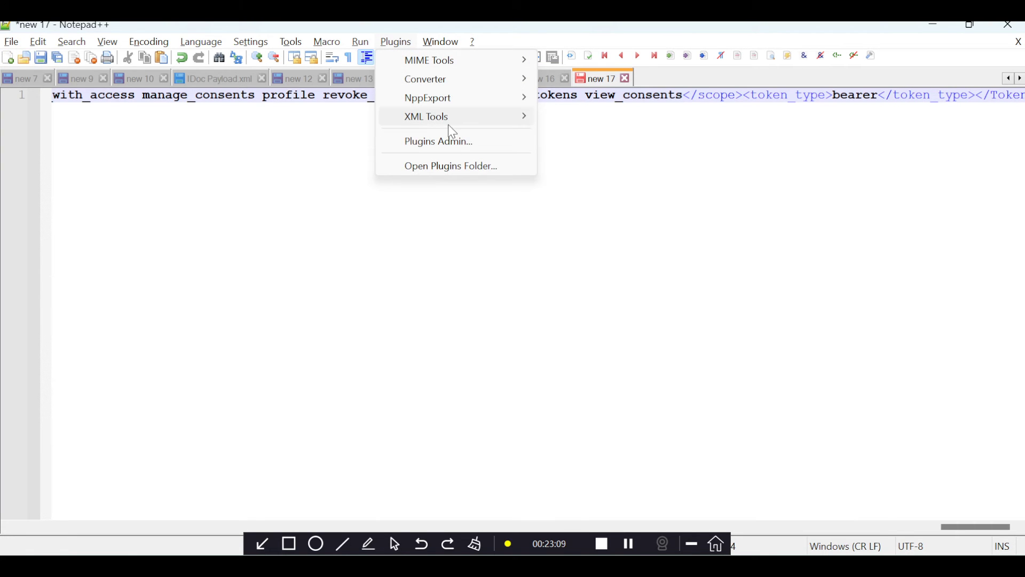
{"action": "mouse_move", "coordinate": [448, 124]}
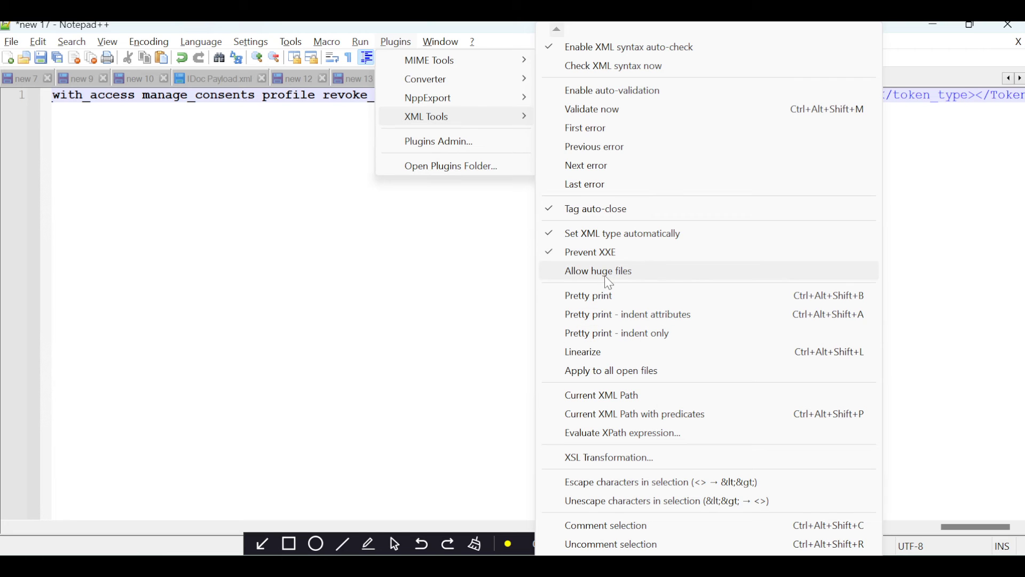
{"action": "left_click", "coordinate": [603, 296]}
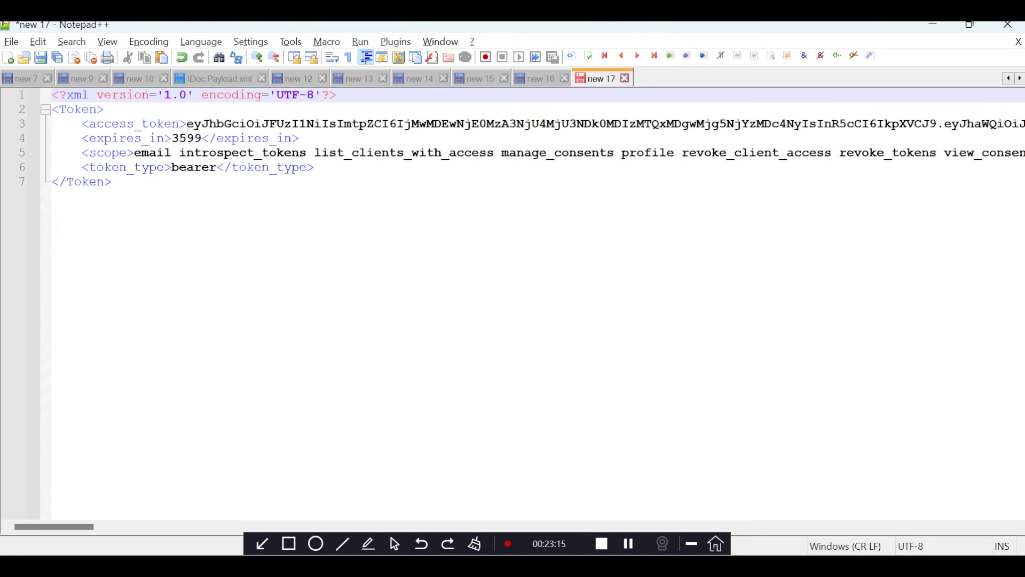
- Examine the access_token element of the XML and compare it with the Bearer token text in the new 16 document
{"action": "left_click_drag", "start_coordinate": [98, 123], "coordinate": [149, 124]}
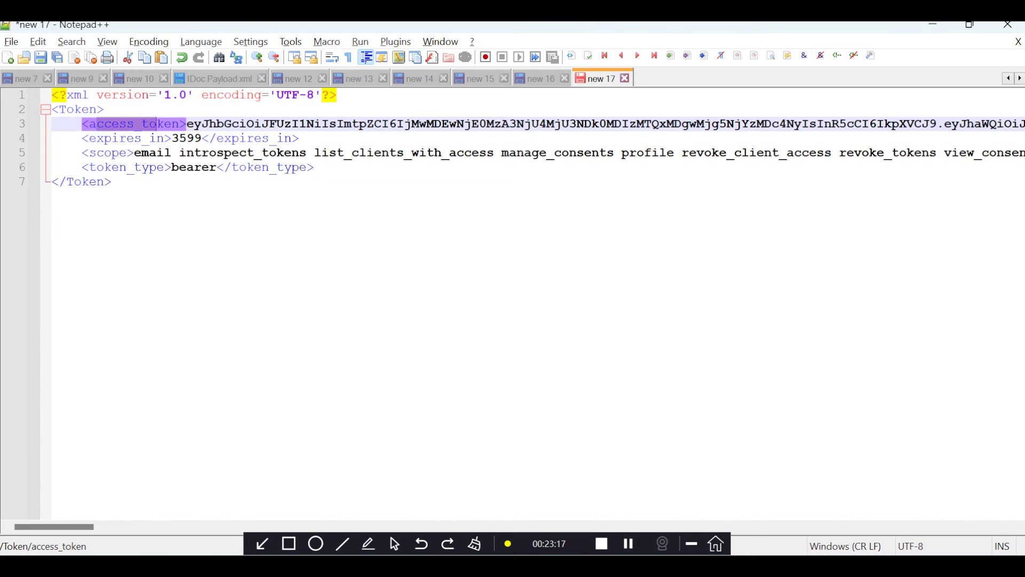
{"action": "left_click", "coordinate": [193, 123]}
{"action": "left_click_drag", "start_coordinate": [187, 124], "coordinate": [83, 124]}
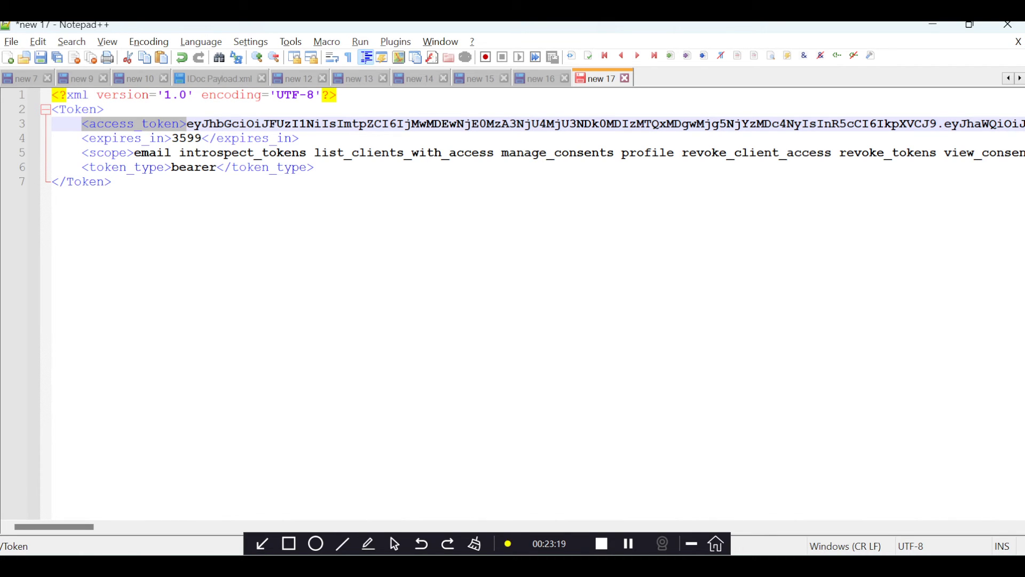
{"action": "left_click", "coordinate": [537, 75]}
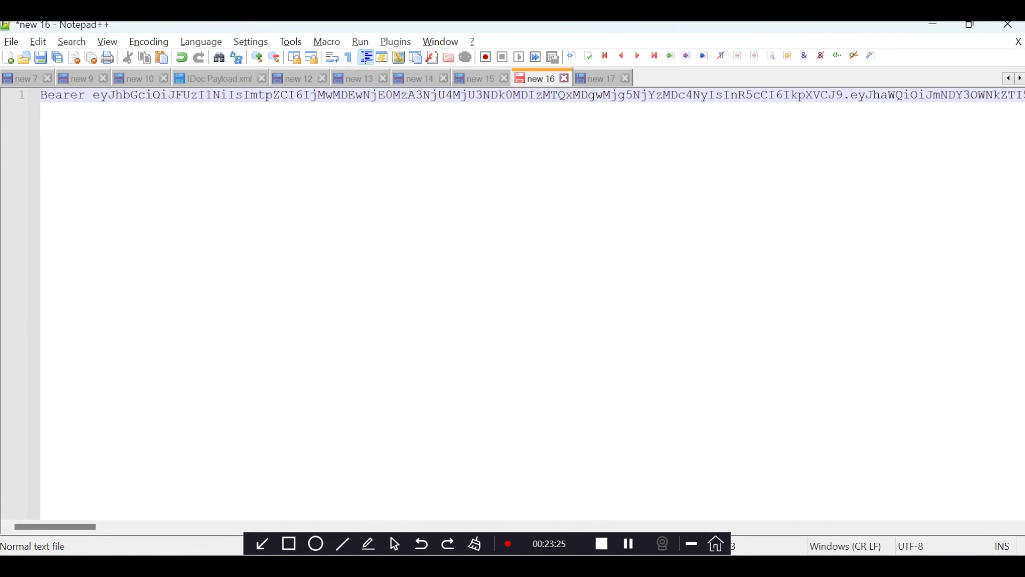
{"action": "double_click", "coordinate": [95, 98]}
{"action": "left_click", "coordinate": [598, 79]}
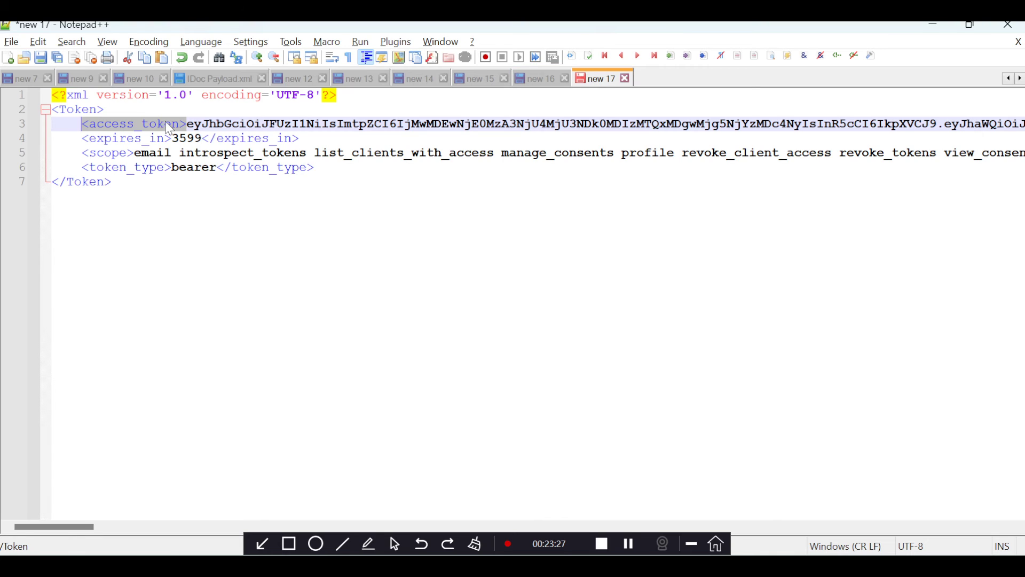
- Add the word Bearer two lines below the token XML in the new 17 document
{"action": "key", "text": "ctrl+End"}
{"action": "key", "text": "Return"}
{"action": "key", "text": "Return"}
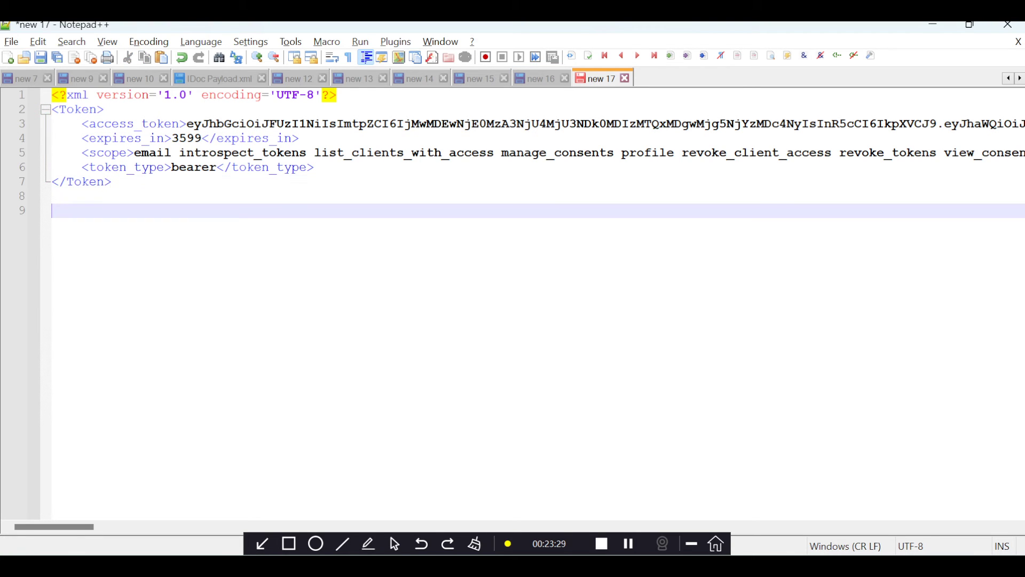
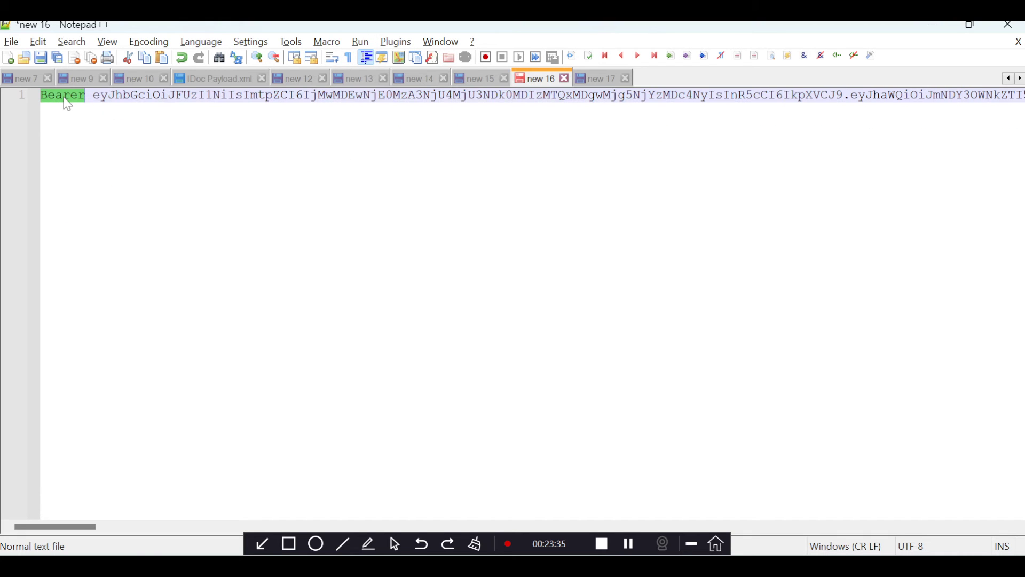
{"action": "left_click", "coordinate": [594, 79]}
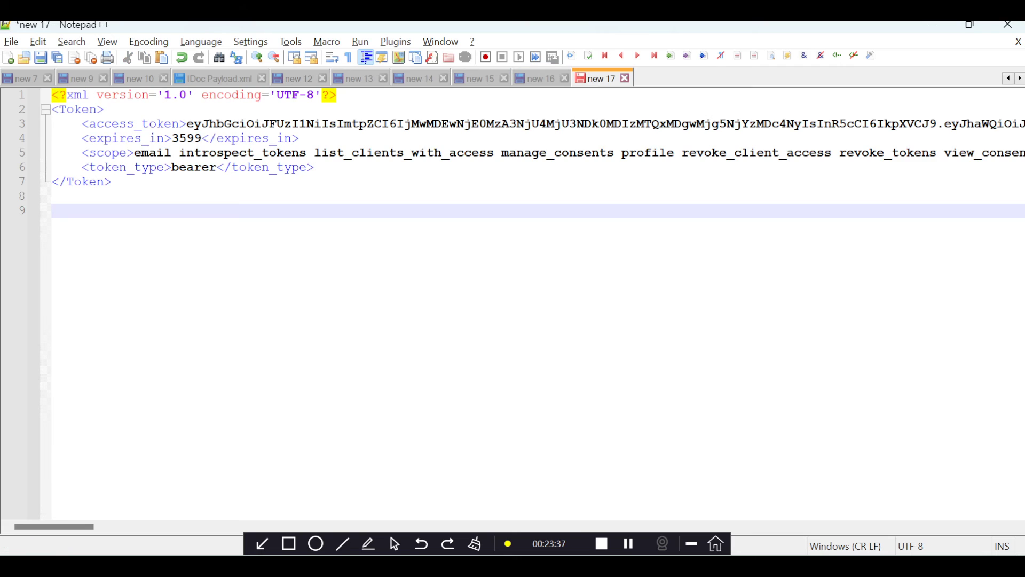
{"action": "type", "text": "Bearer"}
- Switch to Integration Suite and insert a Content Modifier between JSON to XML Converter 1 and End in the REST_API_GetToken flow
{"action": "key", "text": "alt+Tab"}
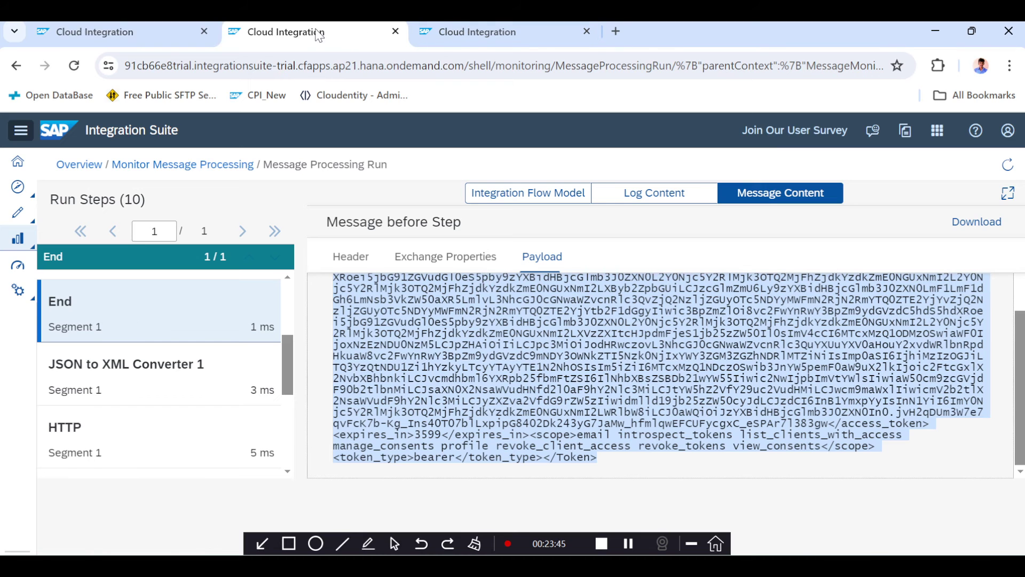
{"action": "left_click", "coordinate": [140, 35]}
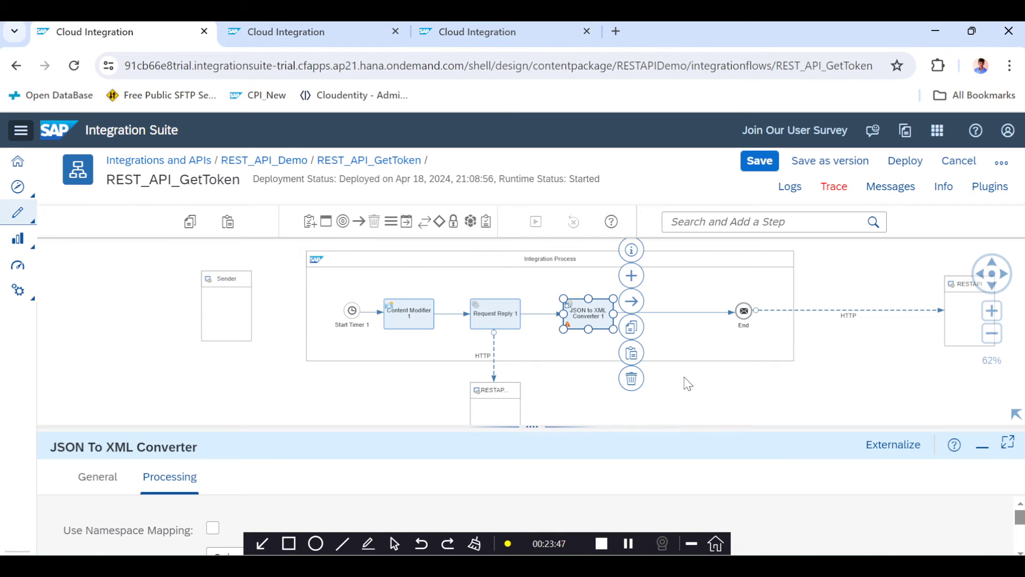
{"action": "left_click", "coordinate": [402, 230]}
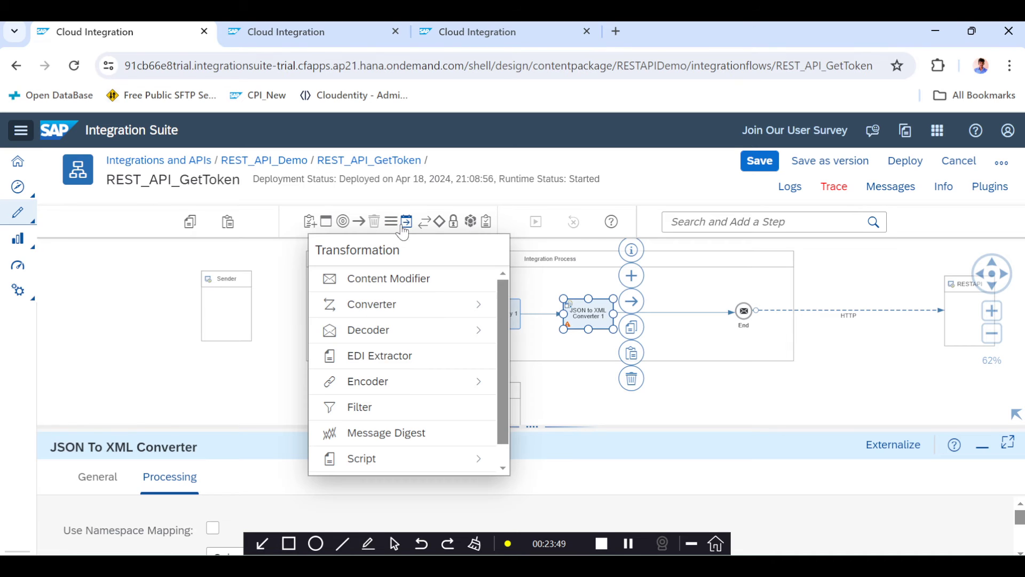
{"action": "left_click", "coordinate": [381, 279]}
{"action": "left_click", "coordinate": [662, 318]}
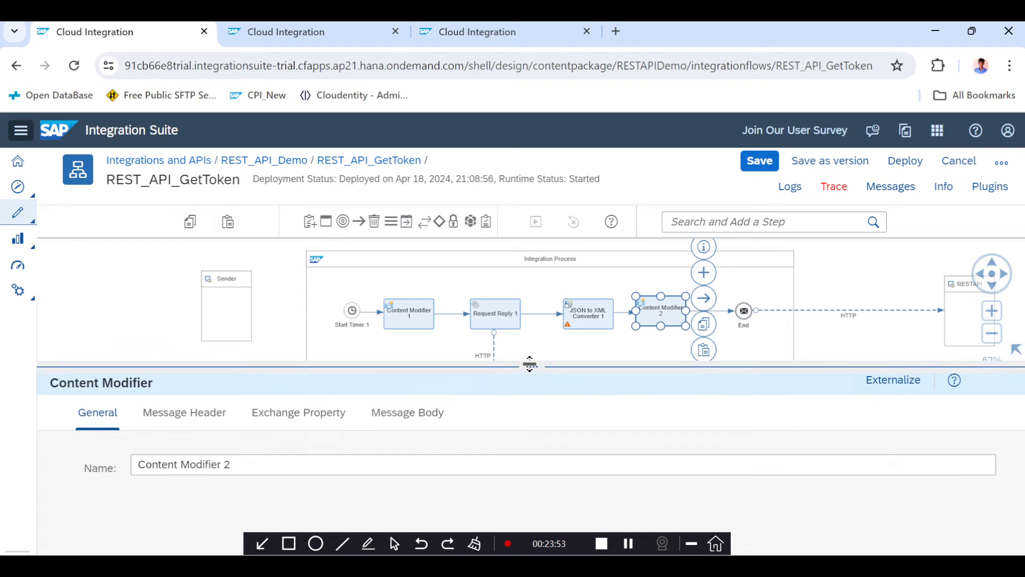
- Switch to Notepad++ to pick up the access_token element name from the new 17 document, and return to the flow
{"action": "key", "text": "alt+Tab"}
{"action": "left_click", "coordinate": [183, 124]}
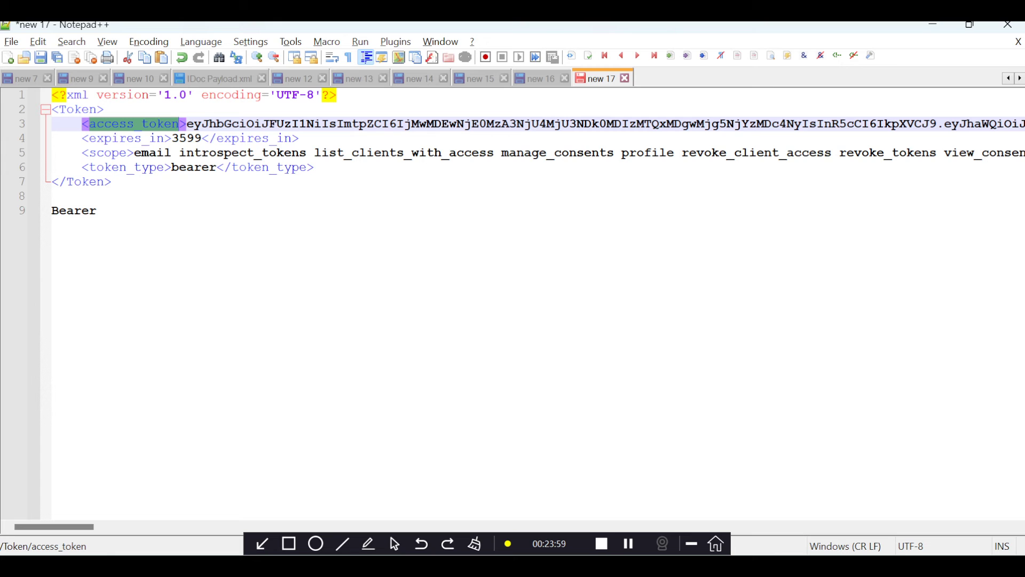
{"action": "key", "text": "alt+Tab"}
- Add an exchange property named token with source type XPath to Content Modifier 2
{"action": "left_click", "coordinate": [276, 414]}
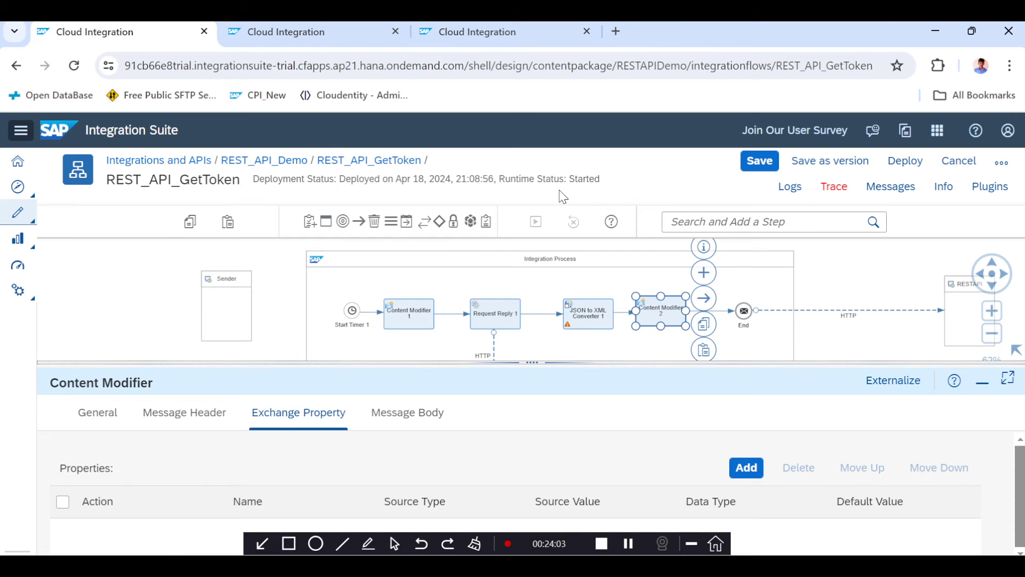
{"action": "left_click_drag", "start_coordinate": [532, 362], "coordinate": [547, 243]}
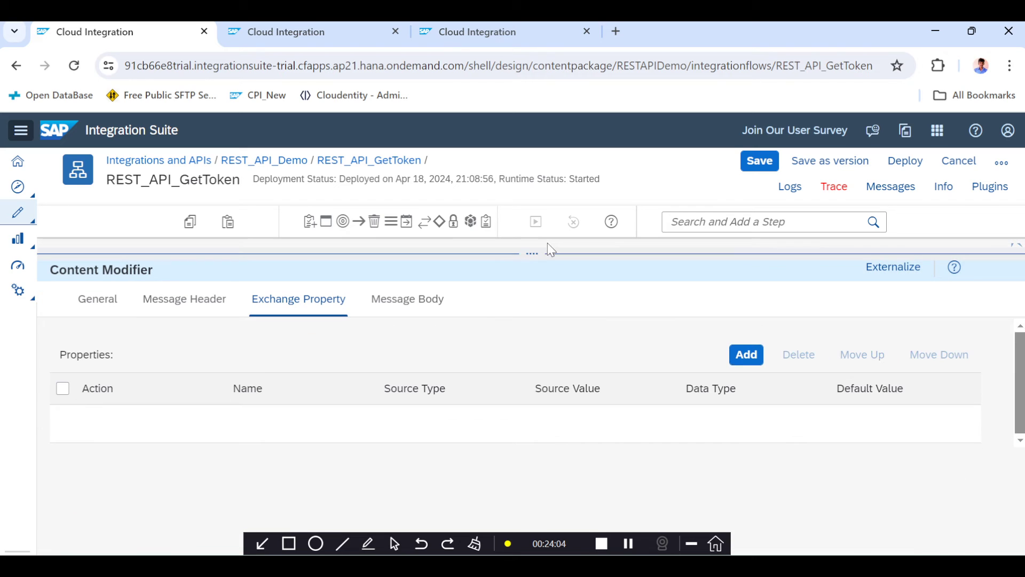
{"action": "left_click", "coordinate": [760, 355]}
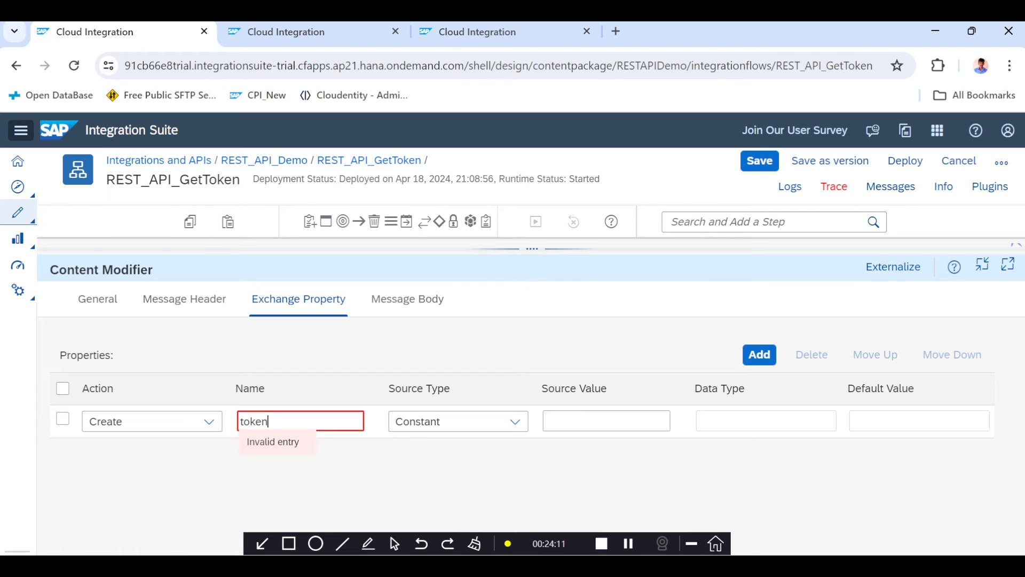
{"action": "left_click", "coordinate": [514, 422]}
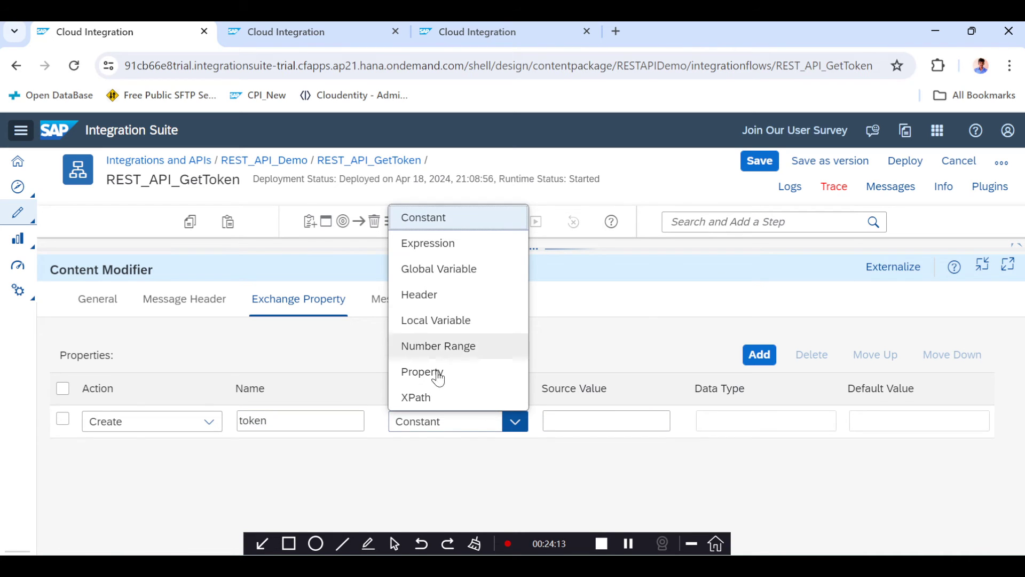
{"action": "left_click", "coordinate": [435, 398]}
- Set the token property's source value to access_token, using the element name from the new 17 document
{"action": "left_click", "coordinate": [555, 422]}
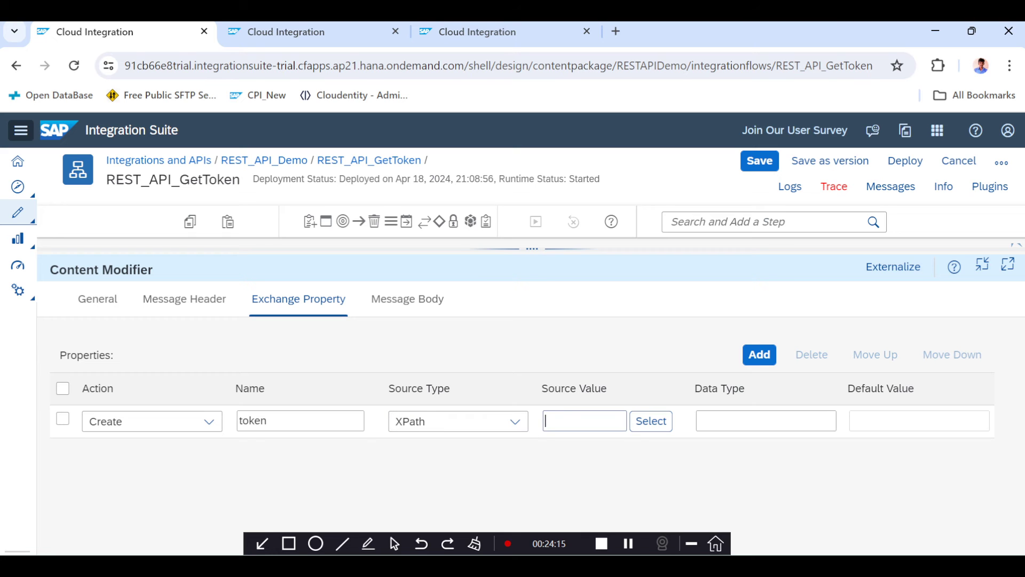
{"action": "type", "text": "Bearer"}
{"action": "key", "text": "alt+Tab"}
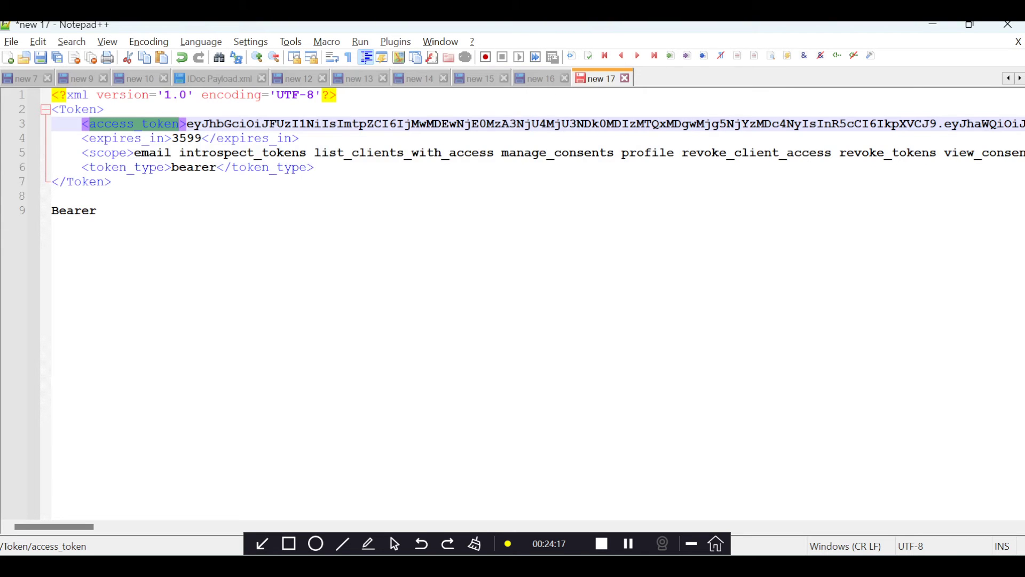
{"action": "key", "text": "alt+Tab"}
{"action": "key", "text": "alt+Tab"}
{"action": "key", "text": "alt+Tab"}
{"action": "double_click", "coordinate": [564, 421]}
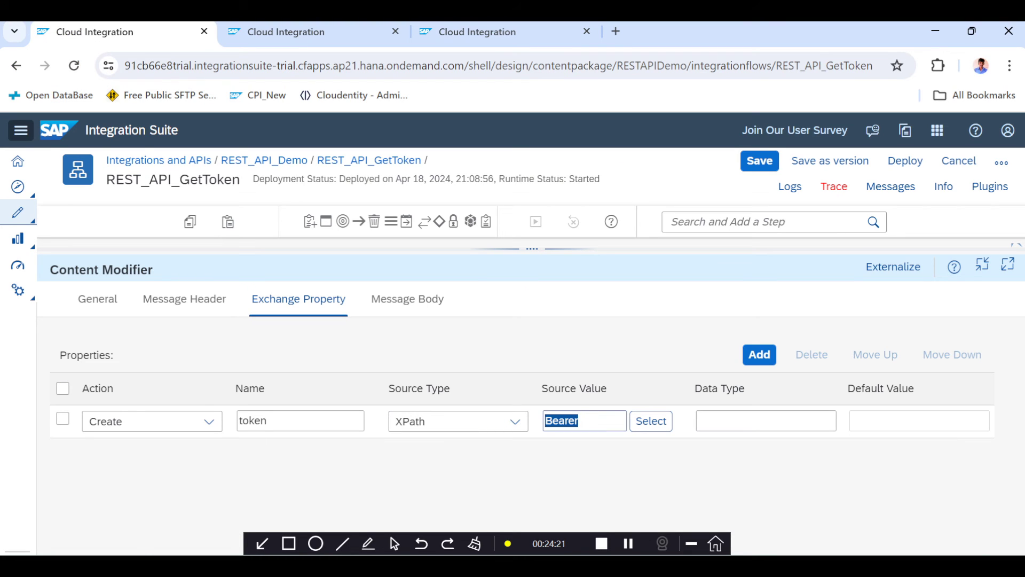
{"action": "type", "text": "access_token"}
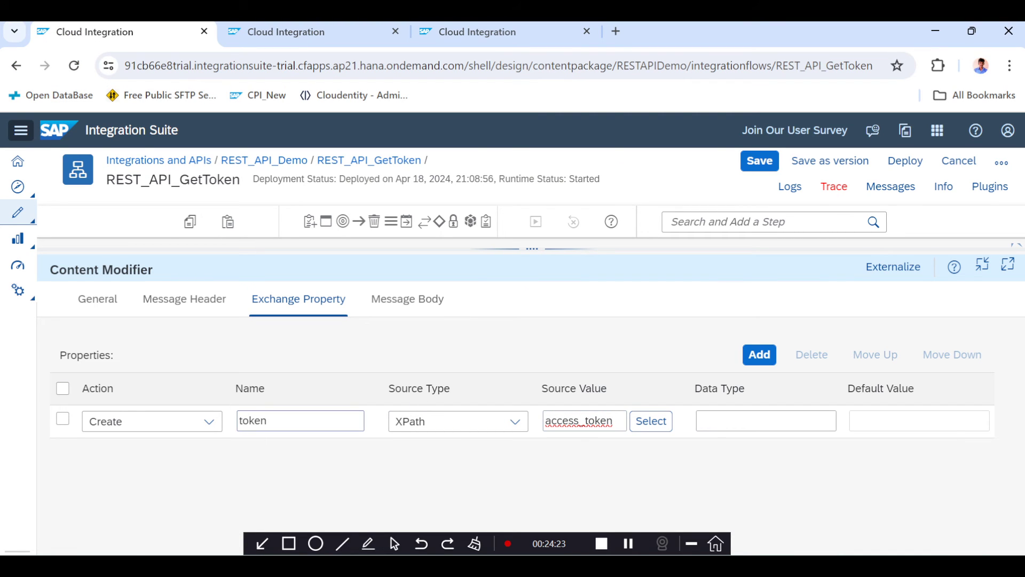
{"action": "double_click", "coordinate": [275, 420]}
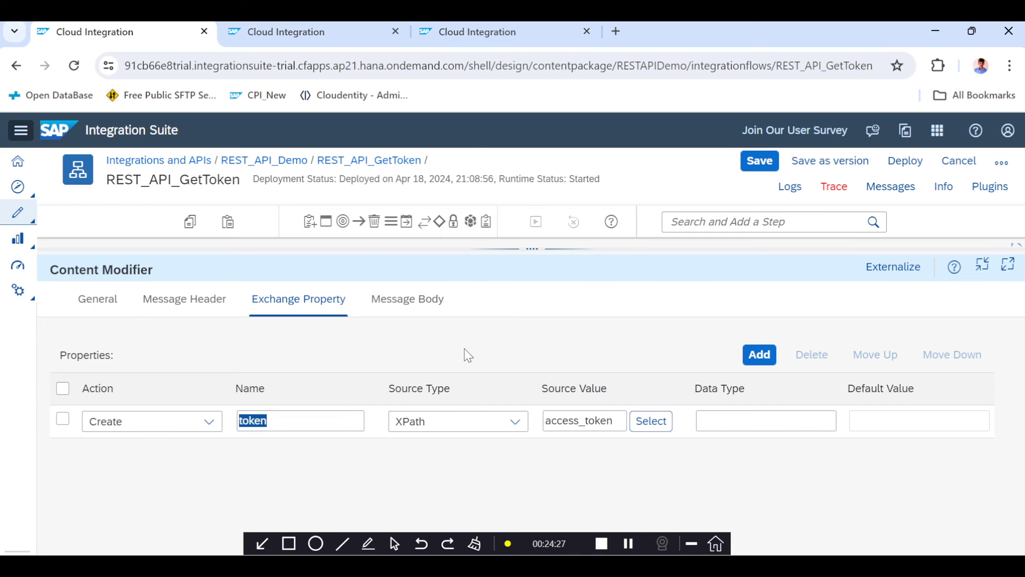
- Move the End event farther from Content Modifier 2 and insert another Content Modifier between them
{"action": "left_click_drag", "start_coordinate": [545, 247], "coordinate": [548, 424]}
{"action": "left_click", "coordinate": [768, 267]}
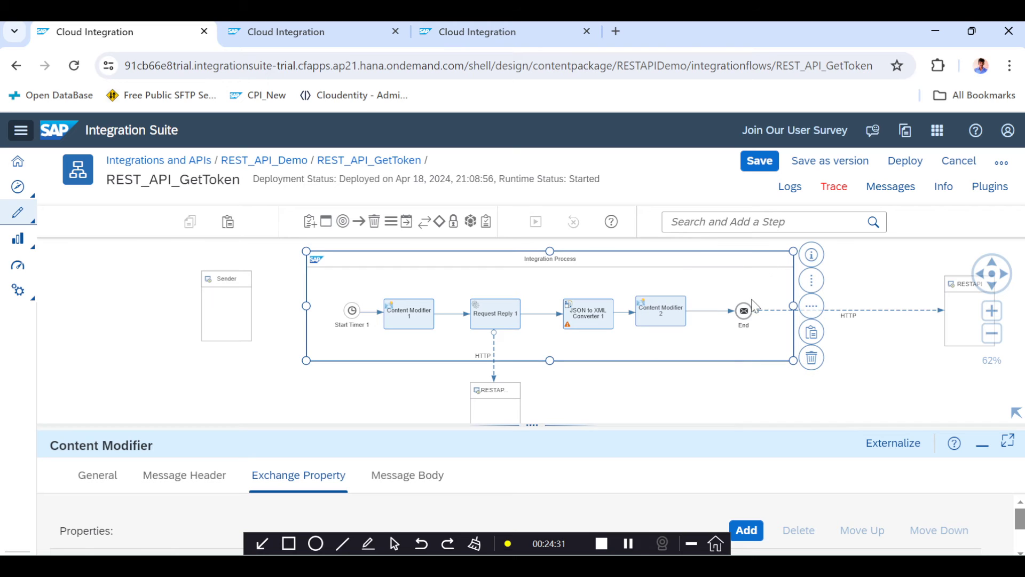
{"action": "left_click_drag", "start_coordinate": [750, 318], "coordinate": [813, 310]}
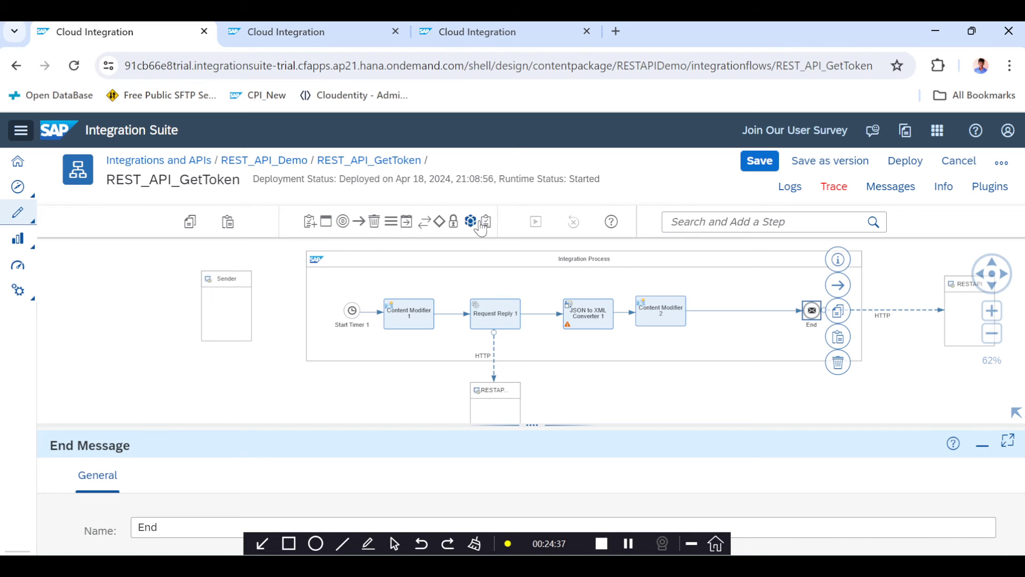
{"action": "left_click", "coordinate": [405, 222]}
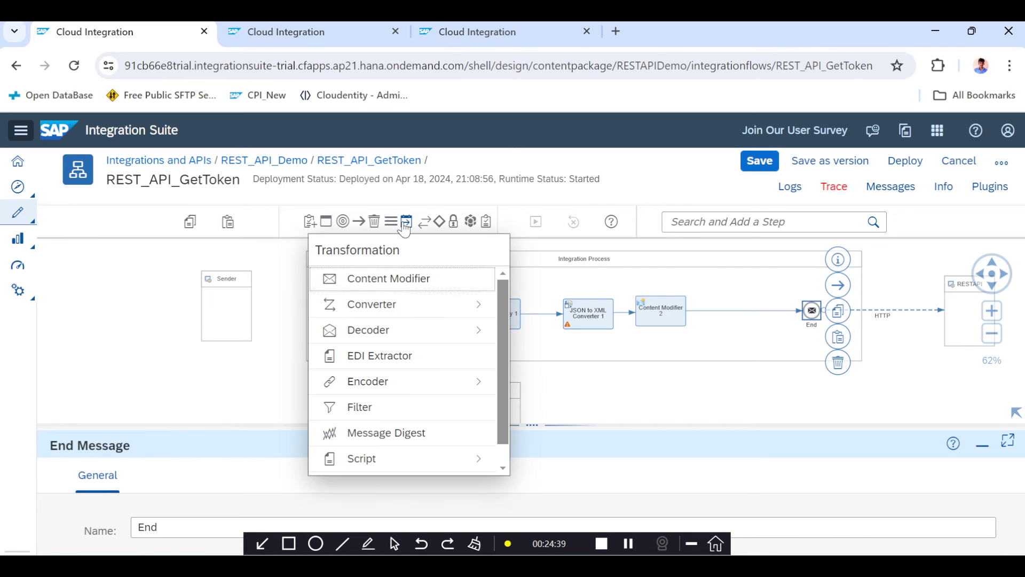
{"action": "left_click", "coordinate": [389, 278]}
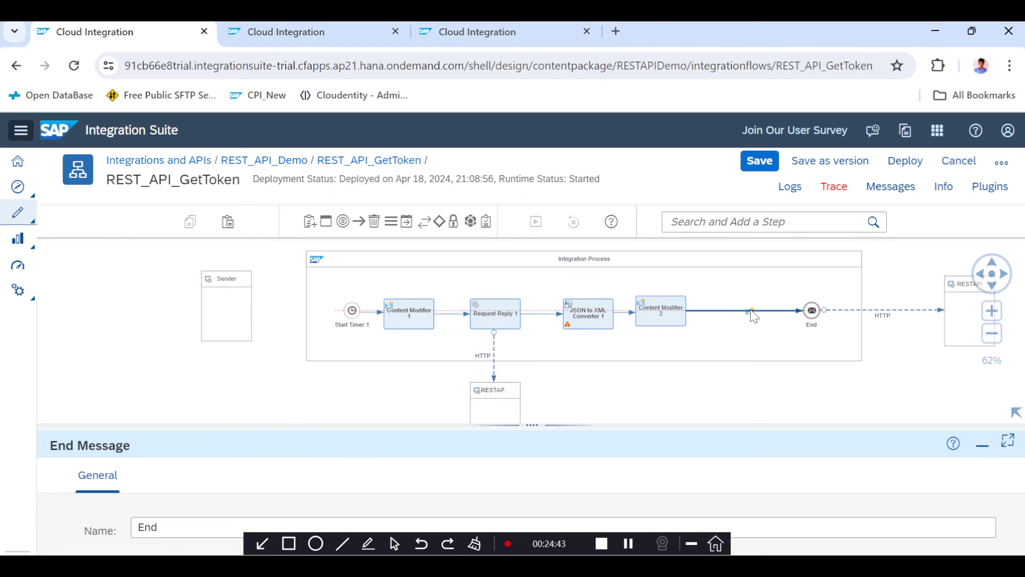
{"action": "left_click", "coordinate": [753, 316]}
- Add a message header named Authorization to Content Modifier 3
{"action": "left_click_drag", "start_coordinate": [533, 424], "coordinate": [537, 350]}
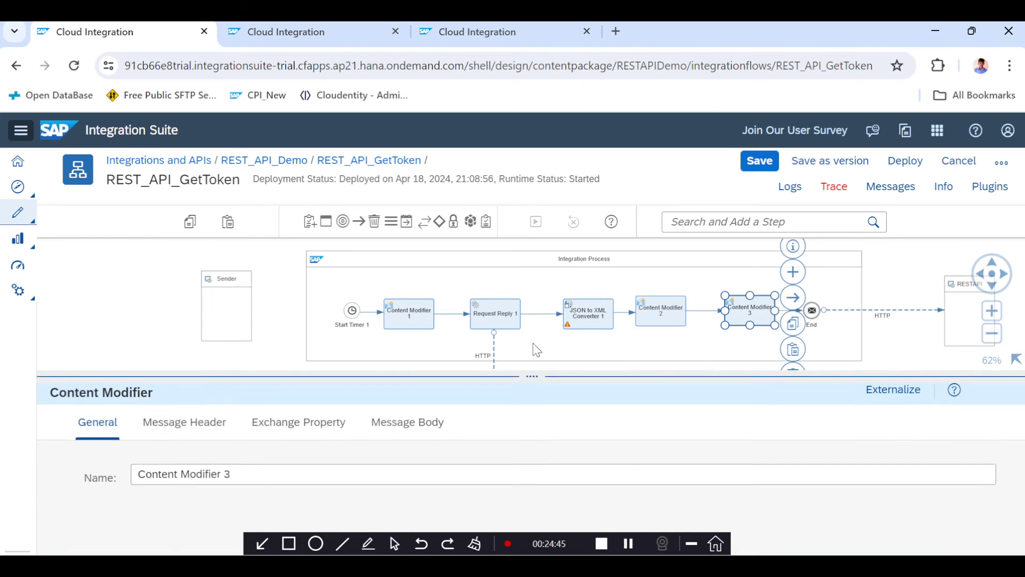
{"action": "left_click", "coordinate": [334, 322]}
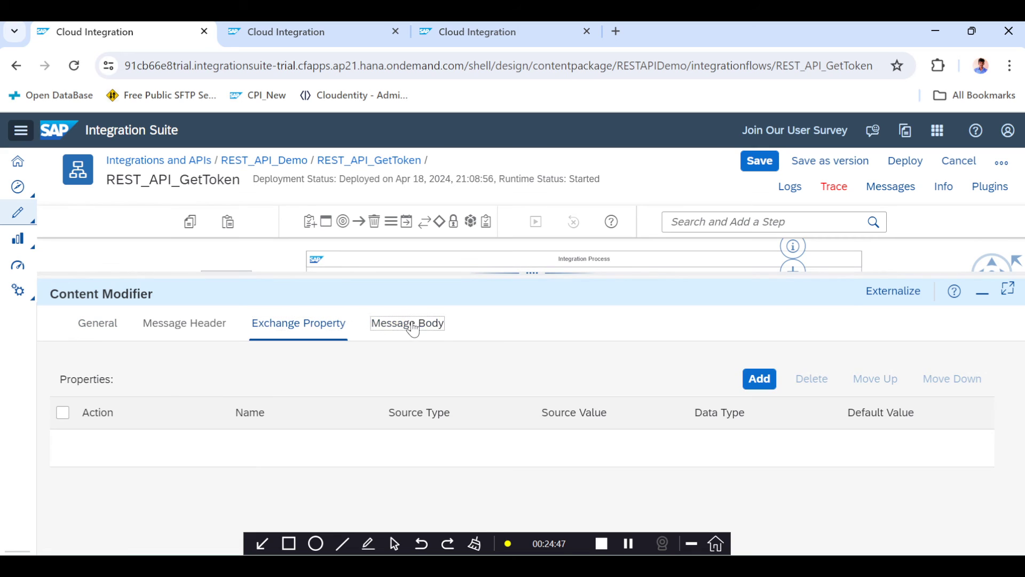
{"action": "left_click", "coordinate": [414, 327]}
{"action": "left_click", "coordinate": [319, 327]}
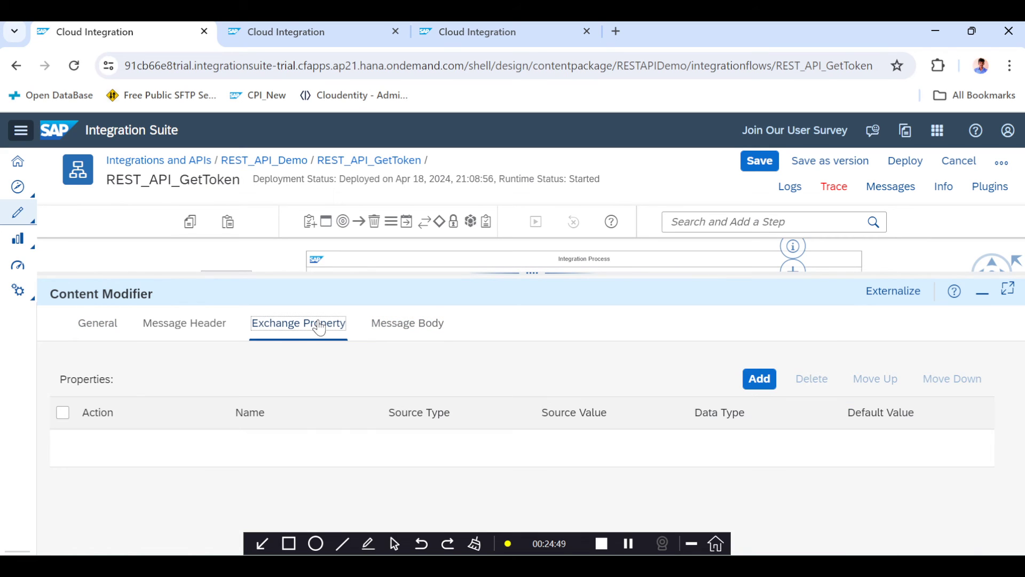
{"action": "left_click", "coordinate": [184, 332]}
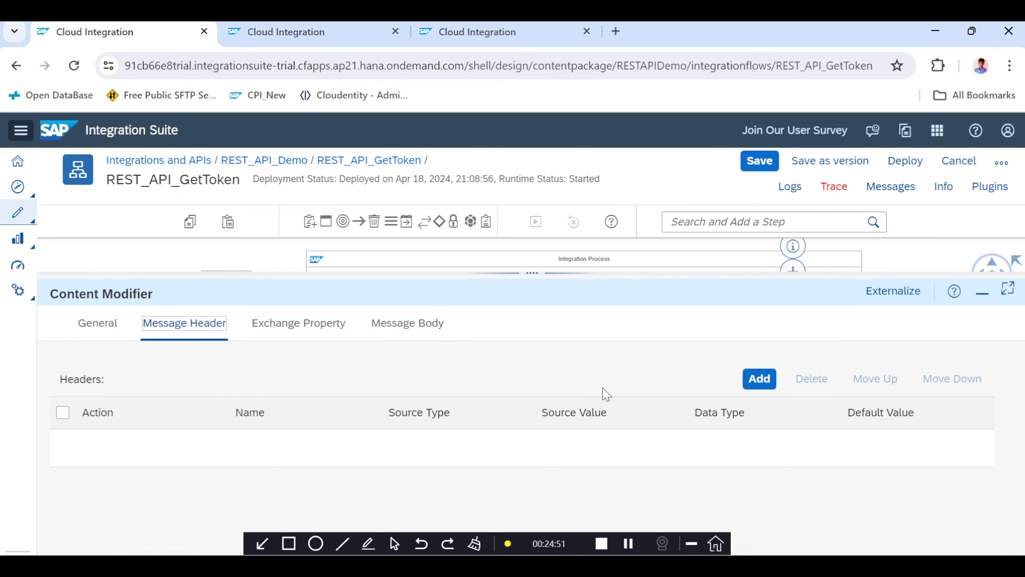
{"action": "left_click", "coordinate": [769, 383]}
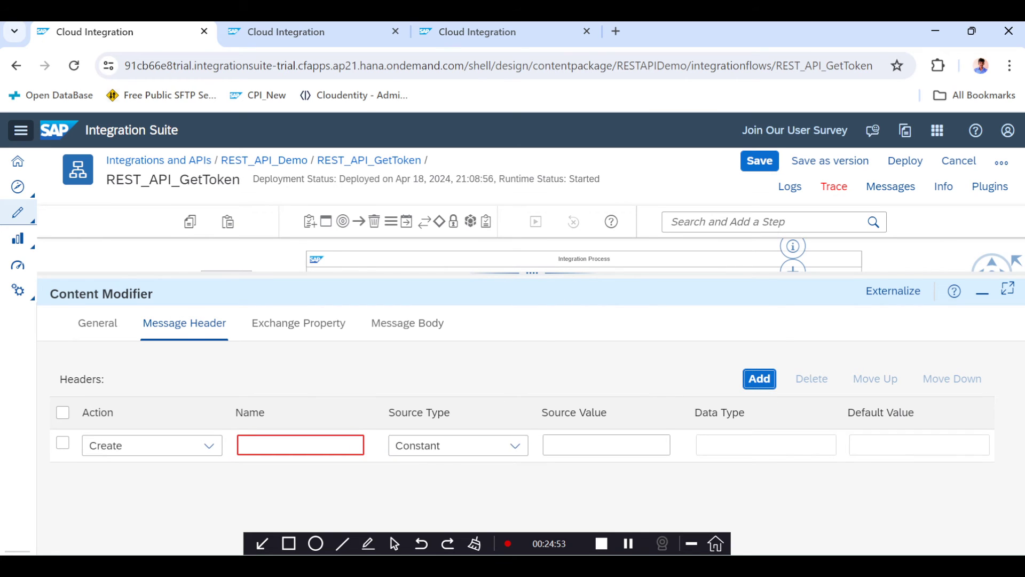
{"action": "left_click", "coordinate": [299, 445]}
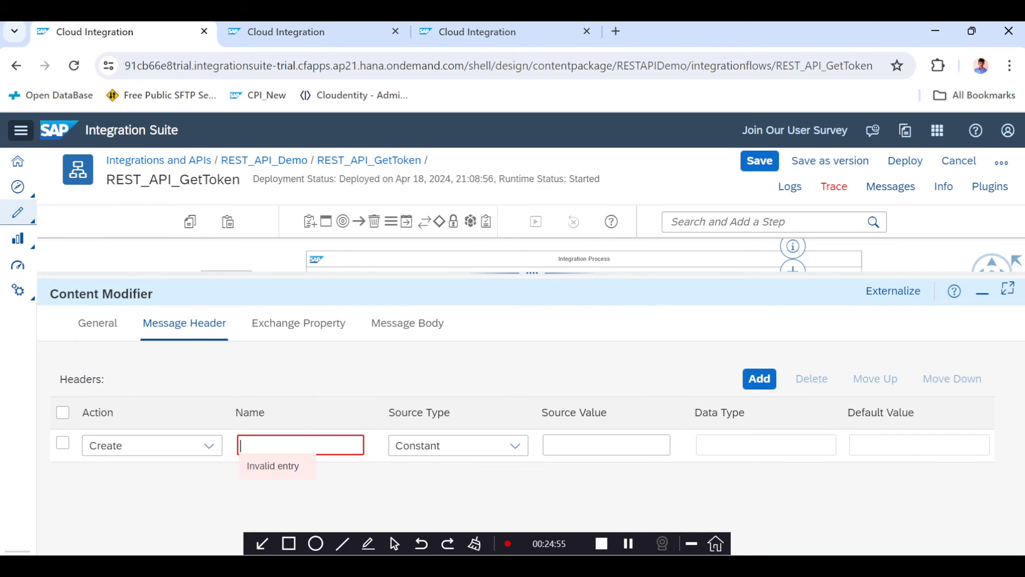
{"action": "left_click", "coordinate": [629, 543]}
{"action": "left_click", "coordinate": [299, 445]}
{"action": "type", "text": "authorization"}
{"action": "key", "text": "BackSpace"}
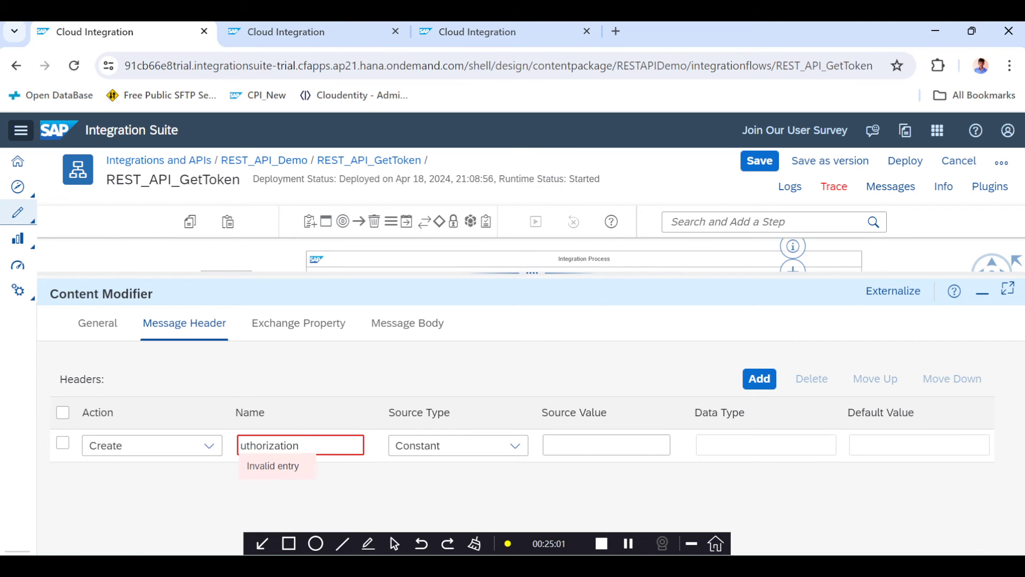
{"action": "type", "text": "A"}
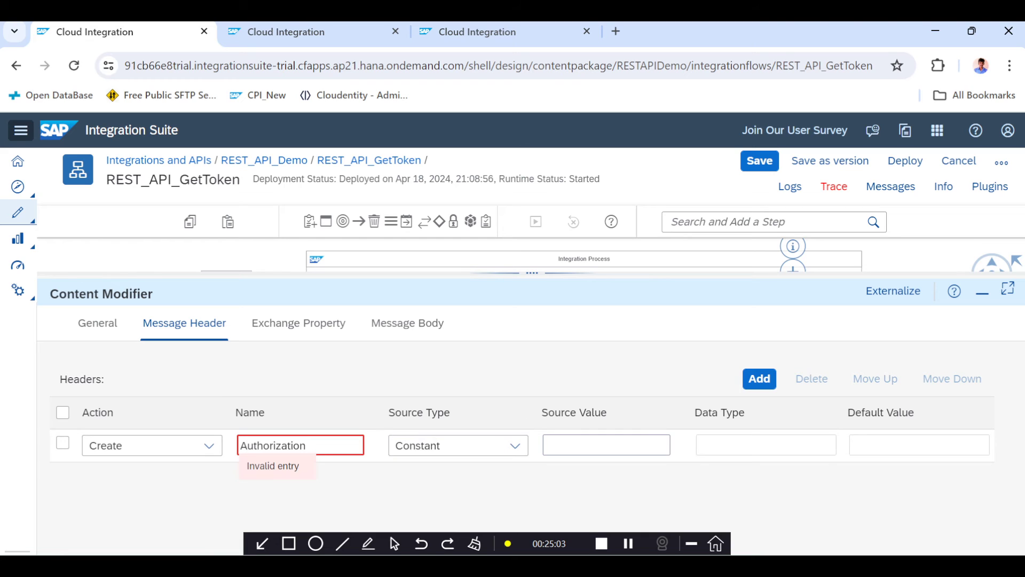
- Set the Authorization header's source type to Expression and leave its source value empty
{"action": "left_click", "coordinate": [515, 449]}
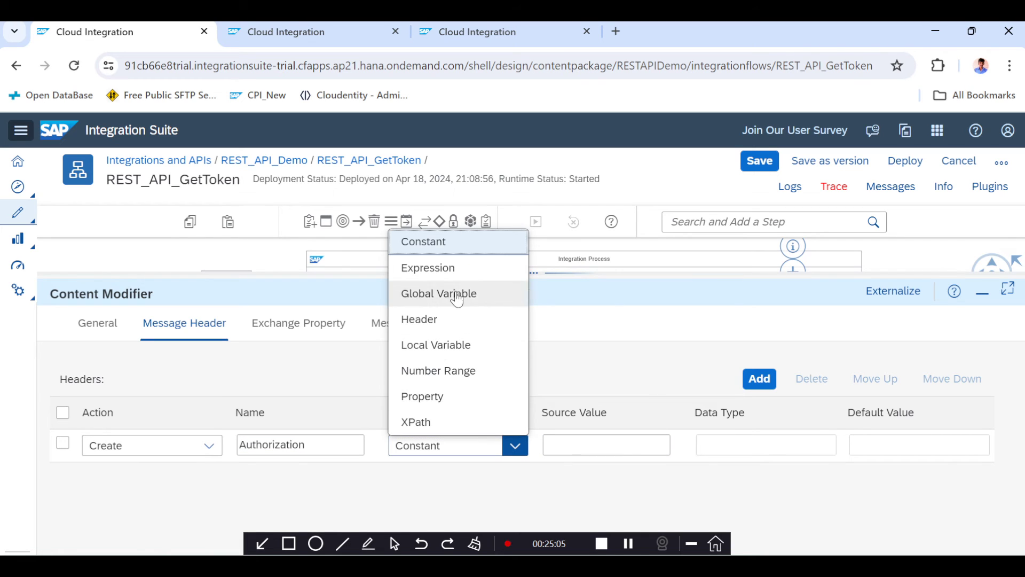
{"action": "left_click", "coordinate": [444, 269]}
{"action": "left_click", "coordinate": [550, 450]}
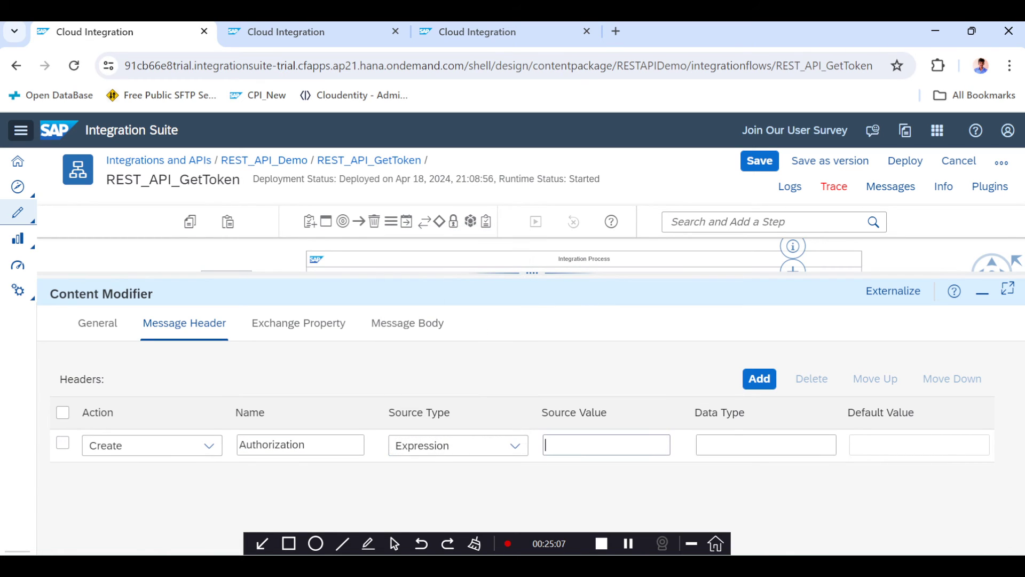
{"action": "type", "text": "authorization"}
{"action": "key", "text": "ctrl+a"}
{"action": "key", "text": "BackSpace"}
- Copy the word Bearer from the new 17 document into the Authorization header's source value
{"action": "key", "text": "alt+Tab"}
{"action": "key", "text": "alt+Tab"}
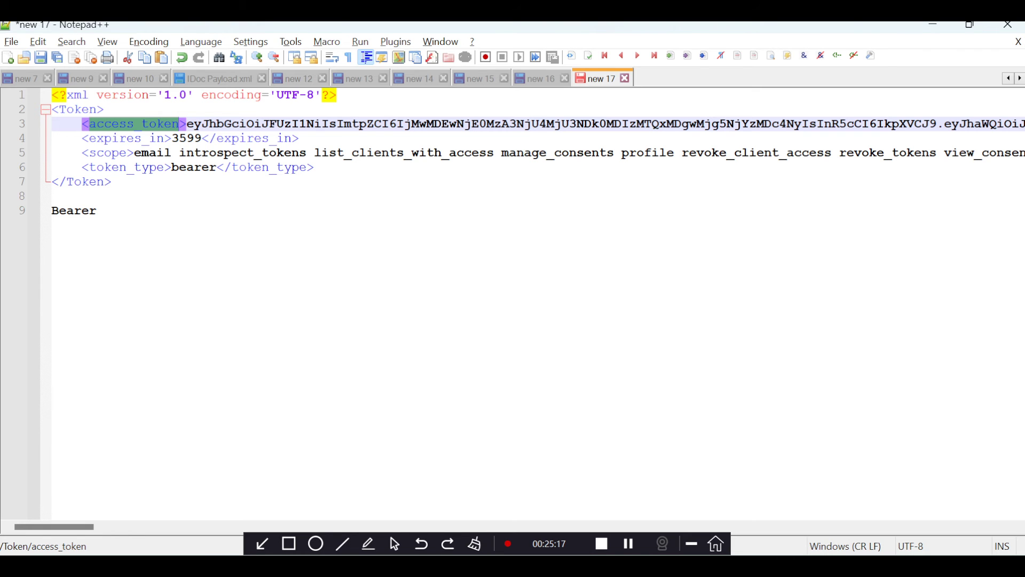
{"action": "double_click", "coordinate": [74, 211]}
{"action": "key", "text": "ctrl+c"}
{"action": "key", "text": "alt+Tab"}
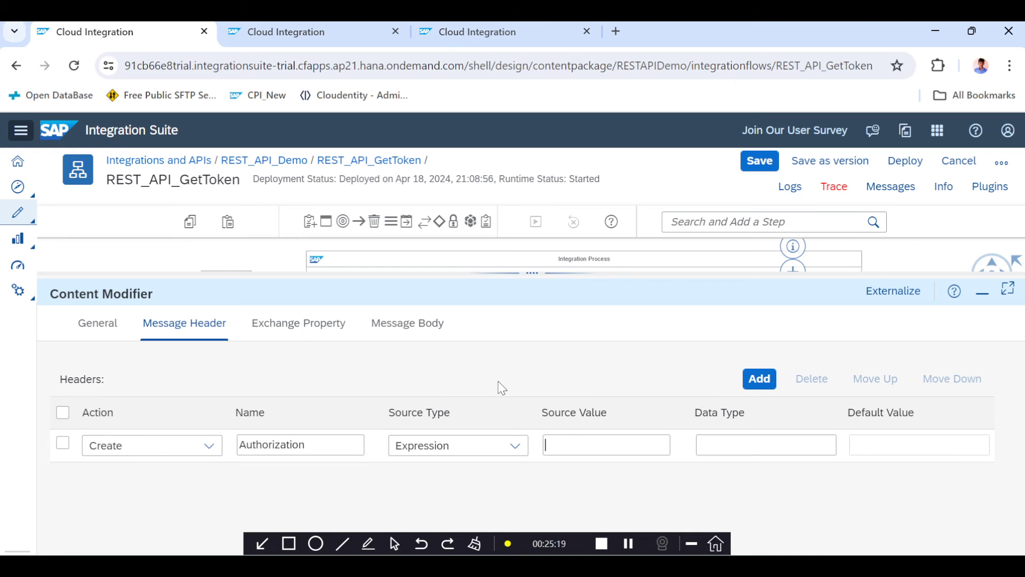
{"action": "key", "text": "ctrl+v"}
{"action": "key", "text": "alt+Tab"}
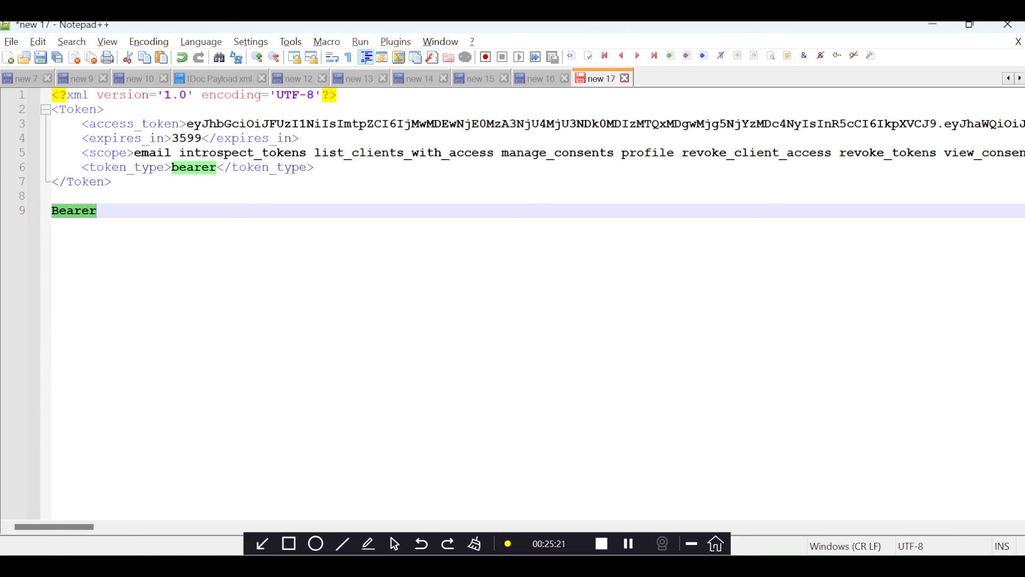
{"action": "key", "text": "alt+Tab"}
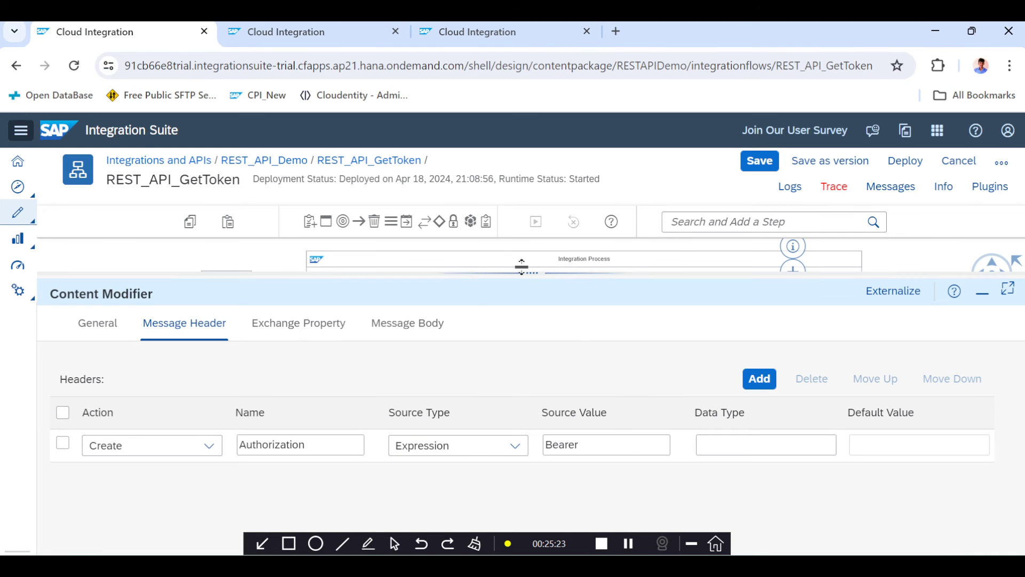
- Check the name of the exchange property defined in Content Modifier 2
{"action": "left_click_drag", "start_coordinate": [523, 273], "coordinate": [521, 446]}
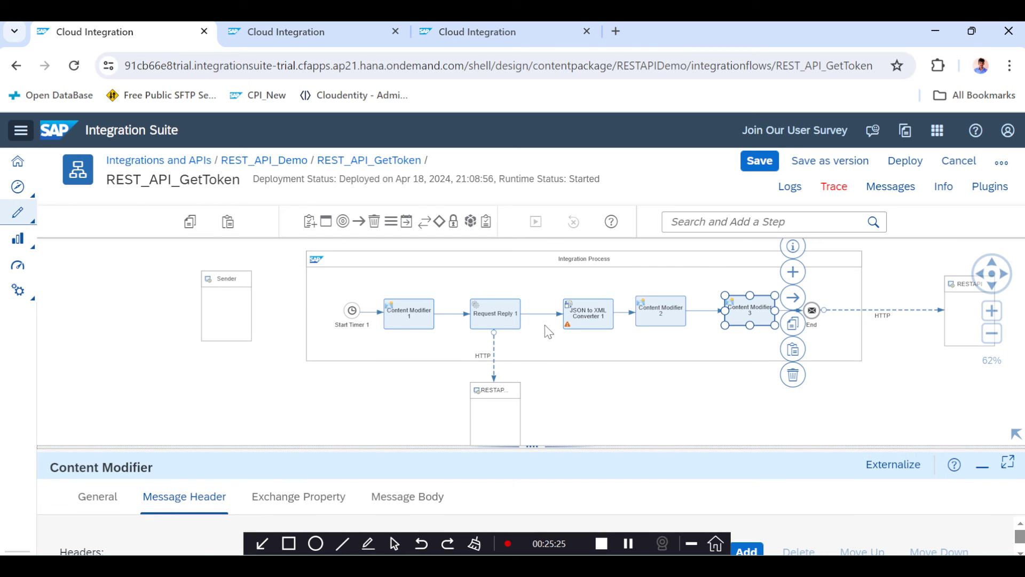
{"action": "left_click", "coordinate": [660, 318]}
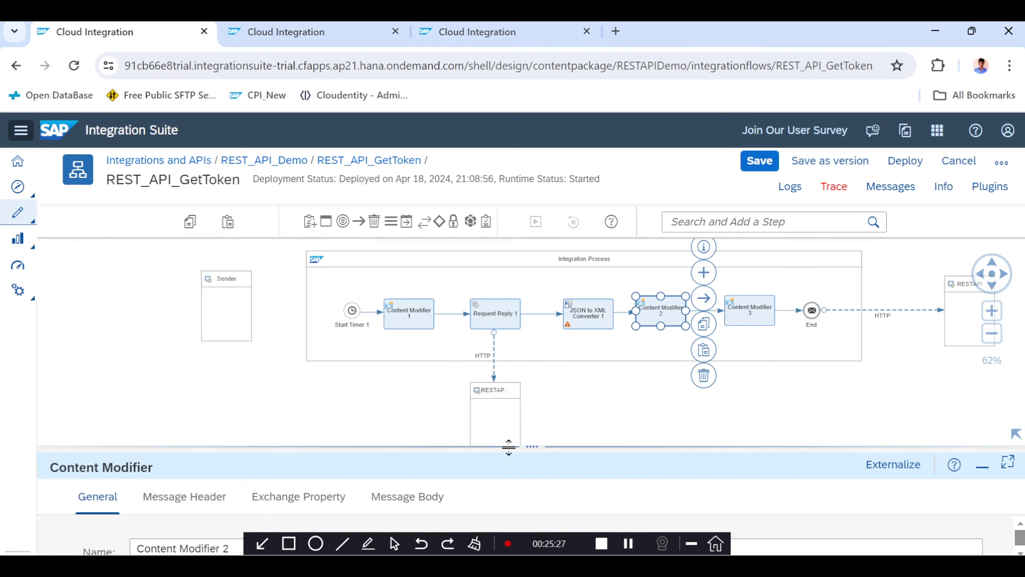
{"action": "left_click_drag", "start_coordinate": [418, 456], "coordinate": [321, 291]}
{"action": "left_click", "coordinate": [298, 331]}
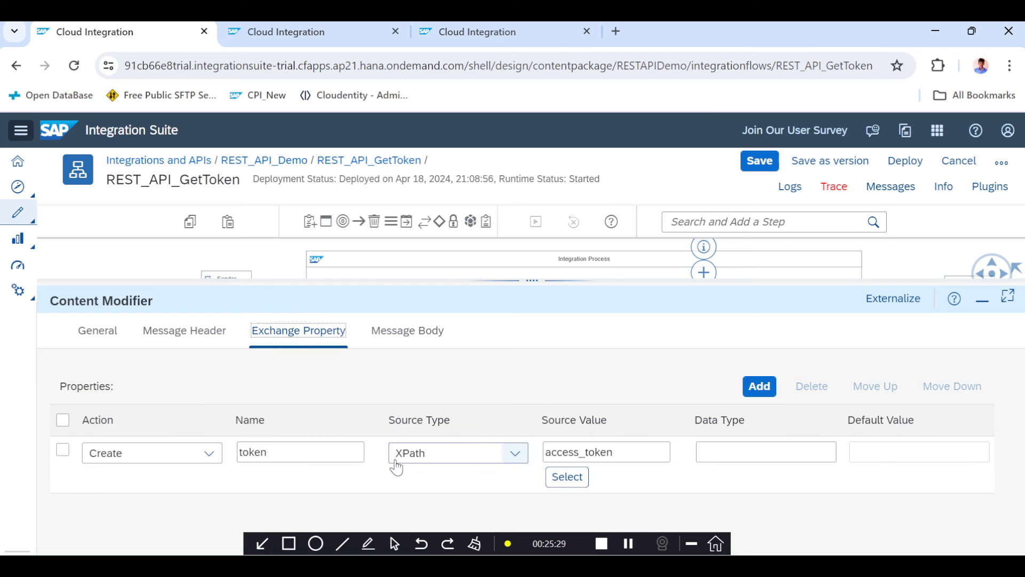
{"action": "double_click", "coordinate": [252, 452]}
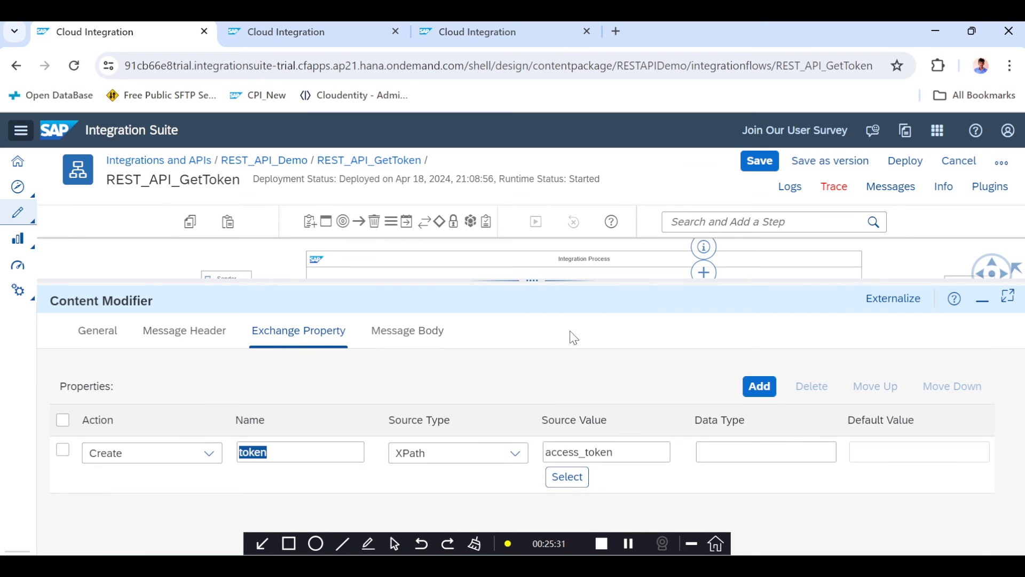
{"action": "mouse_move", "coordinate": [526, 283]}
{"action": "left_mouse_down"}
{"action": "mouse_move", "coordinate": [571, 372]}
{"action": "mouse_move", "coordinate": [522, 289]}
{"action": "left_mouse_up"}
- Complete Content Modifier 3's Authorization source value as Bearer ${property.token} and move the RESTAPI receiver slightly closer to the Integration Process
{"action": "left_click", "coordinate": [757, 310]}
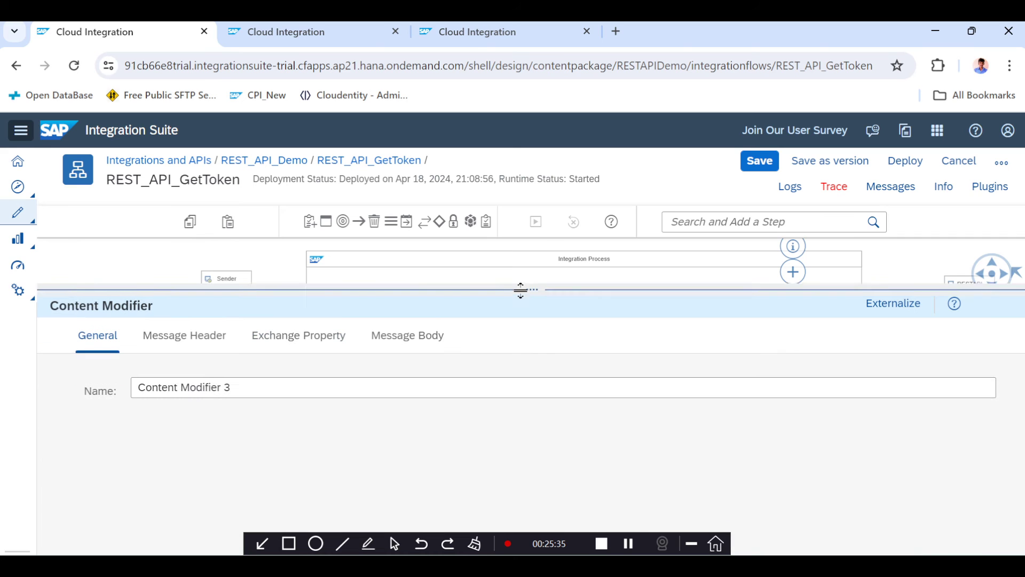
{"action": "left_click", "coordinate": [425, 338]}
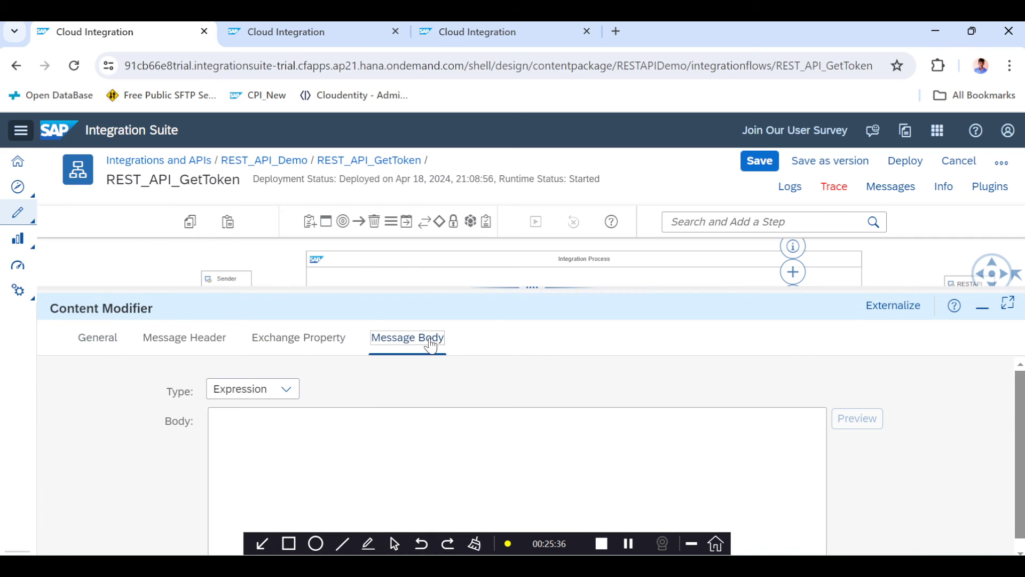
{"action": "left_click", "coordinate": [304, 342]}
{"action": "left_click", "coordinate": [226, 342]}
{"action": "left_click", "coordinate": [581, 461]}
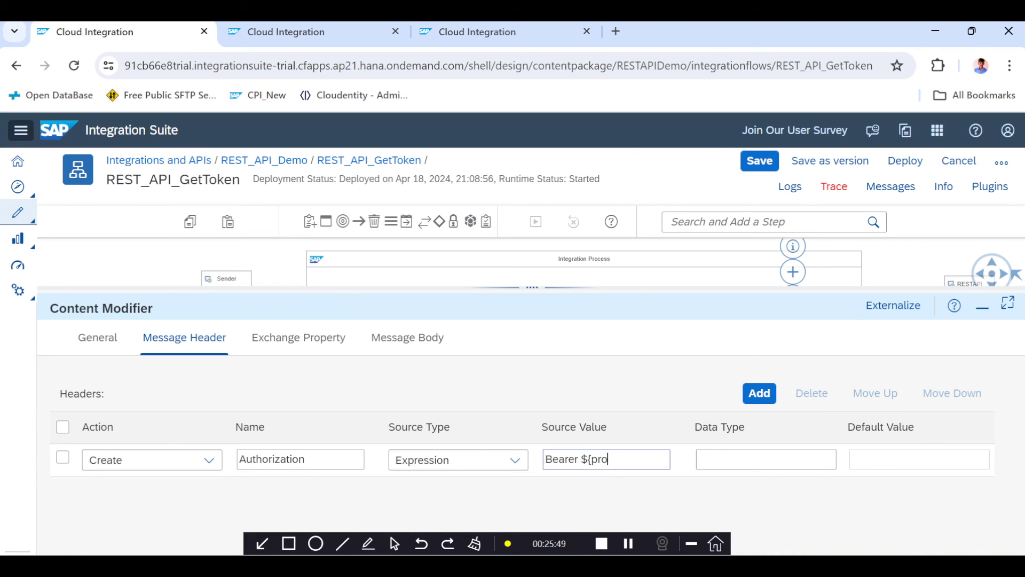
{"action": "type", "text": "perty.token"}
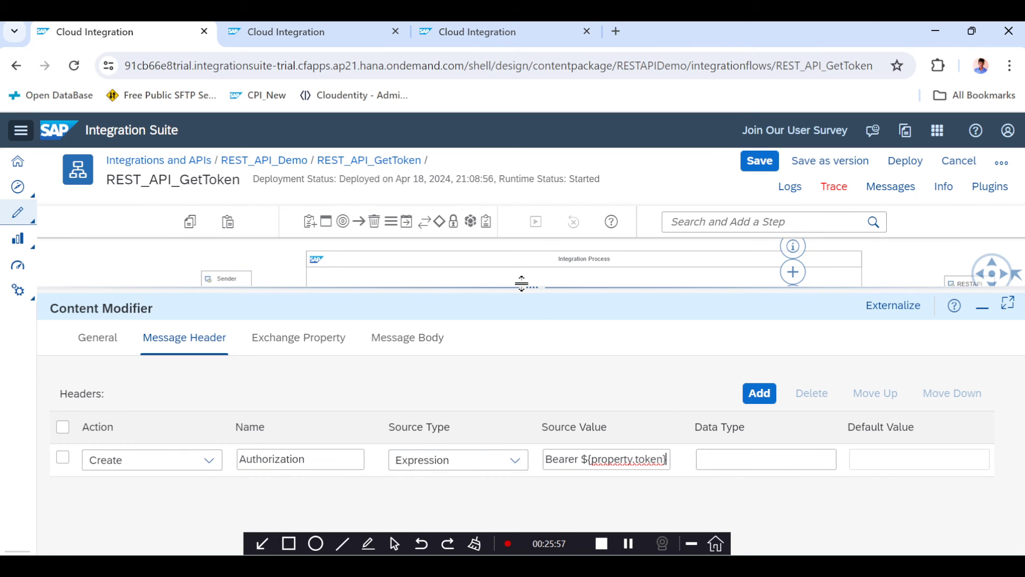
{"action": "left_click_drag", "start_coordinate": [524, 278], "coordinate": [524, 248]}
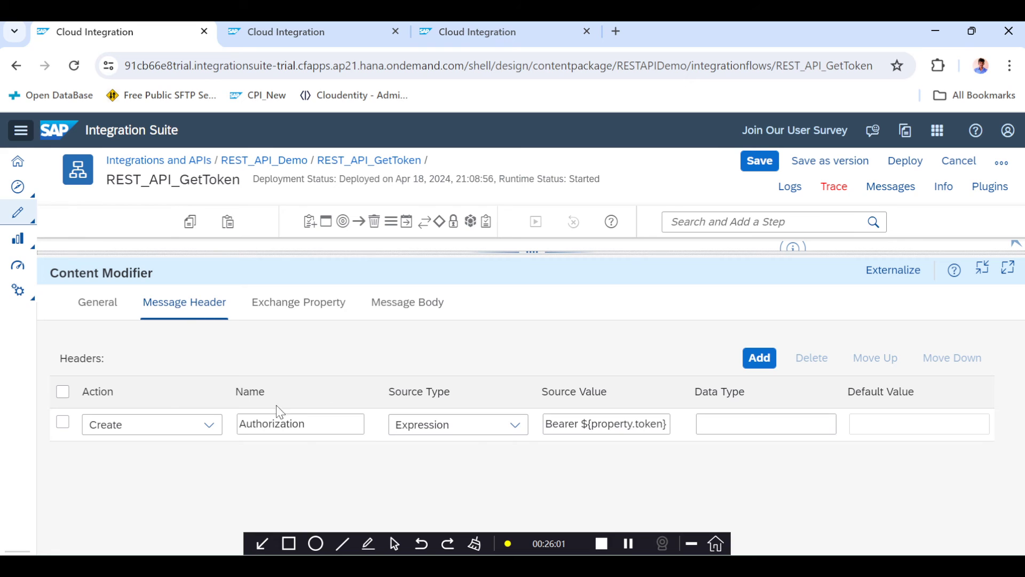
{"action": "left_click_drag", "start_coordinate": [527, 272], "coordinate": [527, 377]}
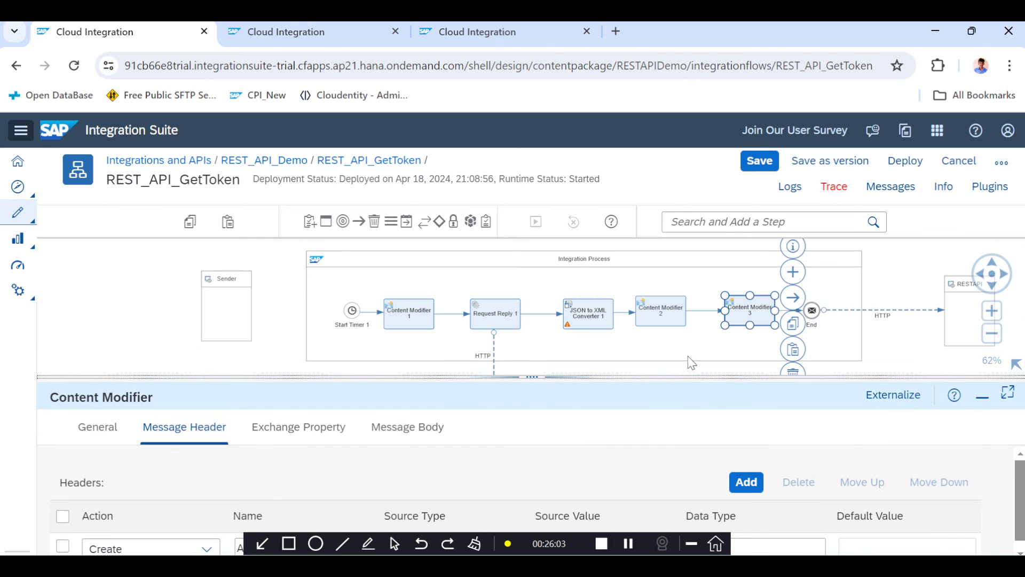
{"action": "left_click_drag", "start_coordinate": [920, 309], "coordinate": [921, 310]}
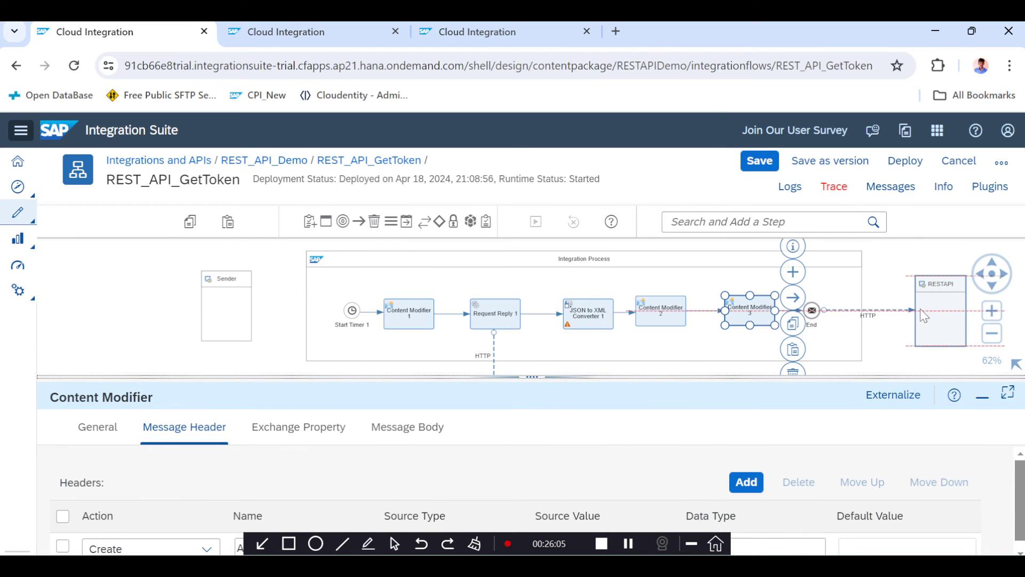
- Copy the MaterialMaster JSON from the new 15 document in Notepad++ into Content Modifier 3's message body and save the flow
{"action": "left_click", "coordinate": [398, 430]}
{"action": "left_click_drag", "start_coordinate": [551, 381], "coordinate": [545, 258]}
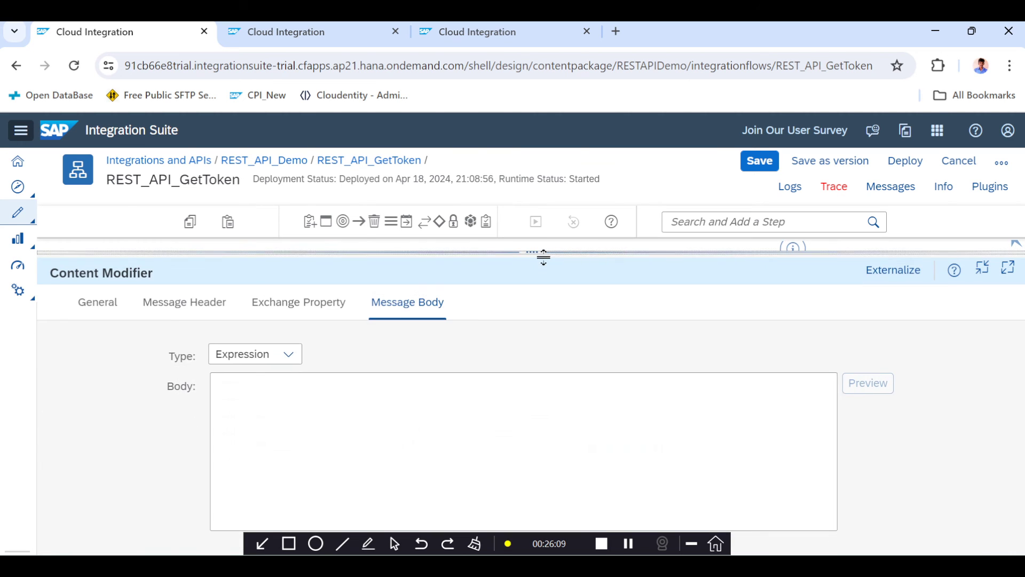
{"action": "key", "text": "alt+Tab"}
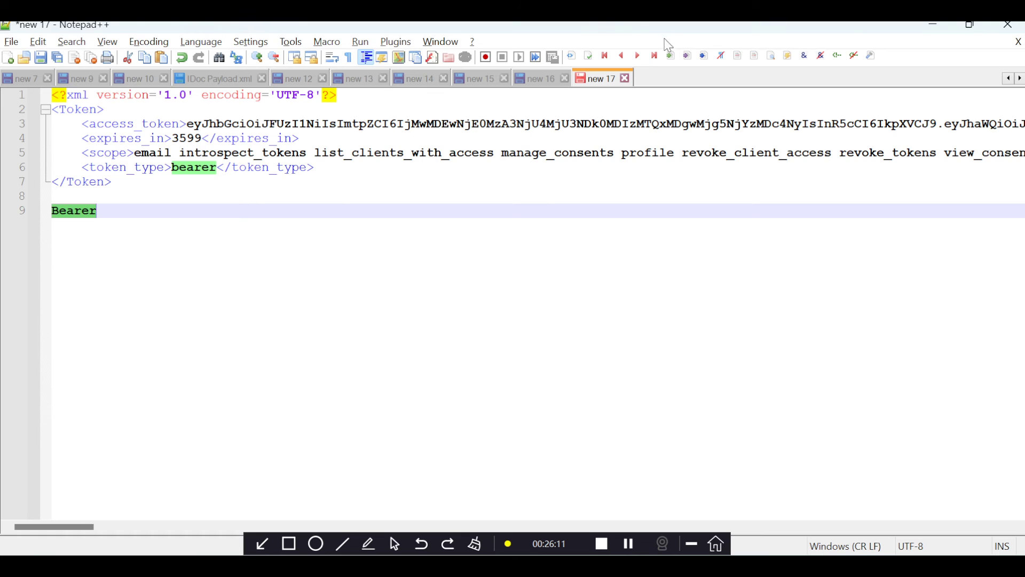
{"action": "left_click", "coordinate": [535, 80]}
{"action": "left_click", "coordinate": [485, 80]}
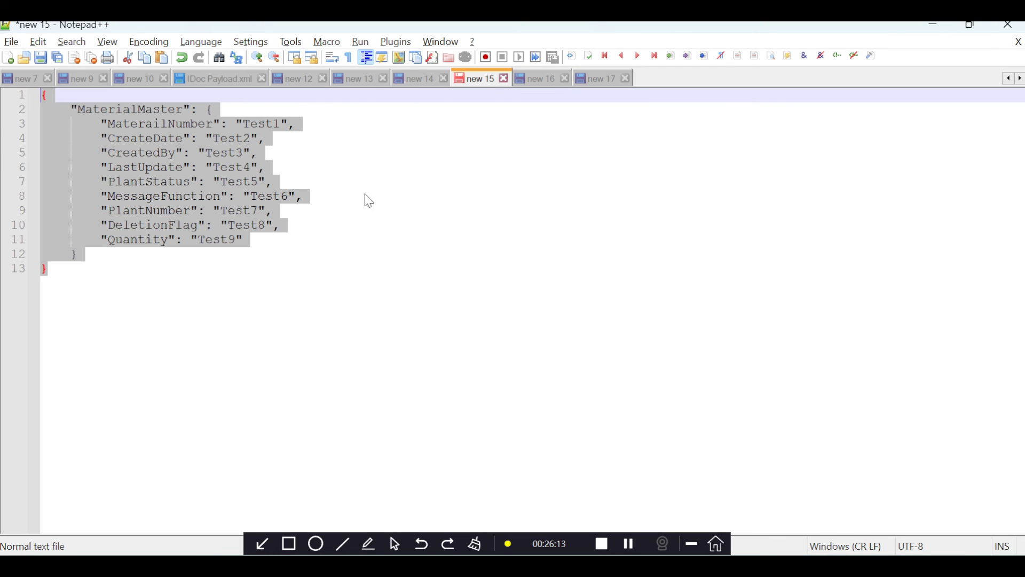
{"action": "key", "text": "alt+Tab"}
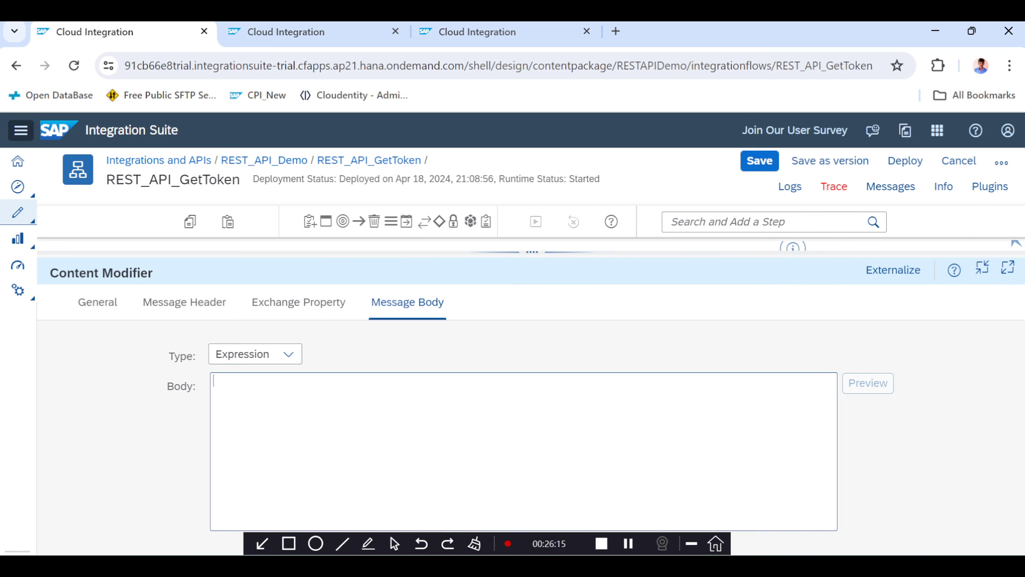
{"action": "key", "text": "ctrl+v"}
{"action": "double_click", "coordinate": [555, 273]}
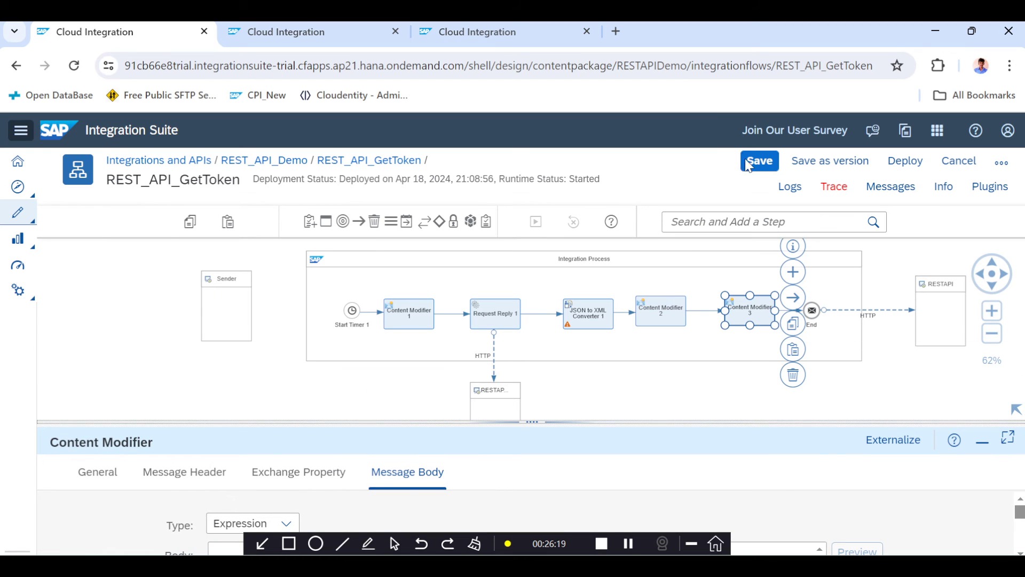
{"action": "left_click", "coordinate": [761, 162]}
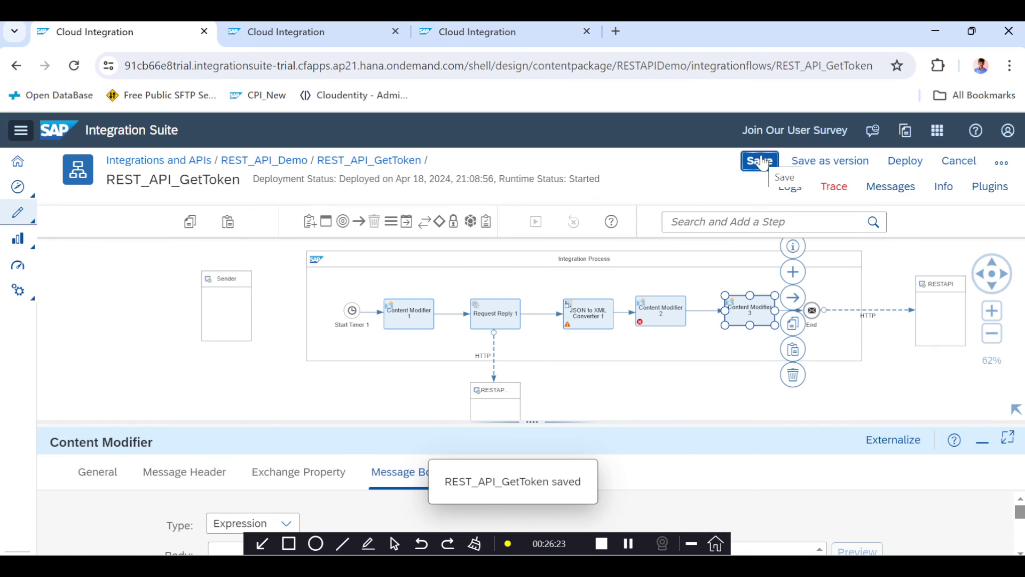
- Set the token property's data type to java.lang.String in Content Modifier 2 and save the flow
{"action": "left_click", "coordinate": [664, 318]}
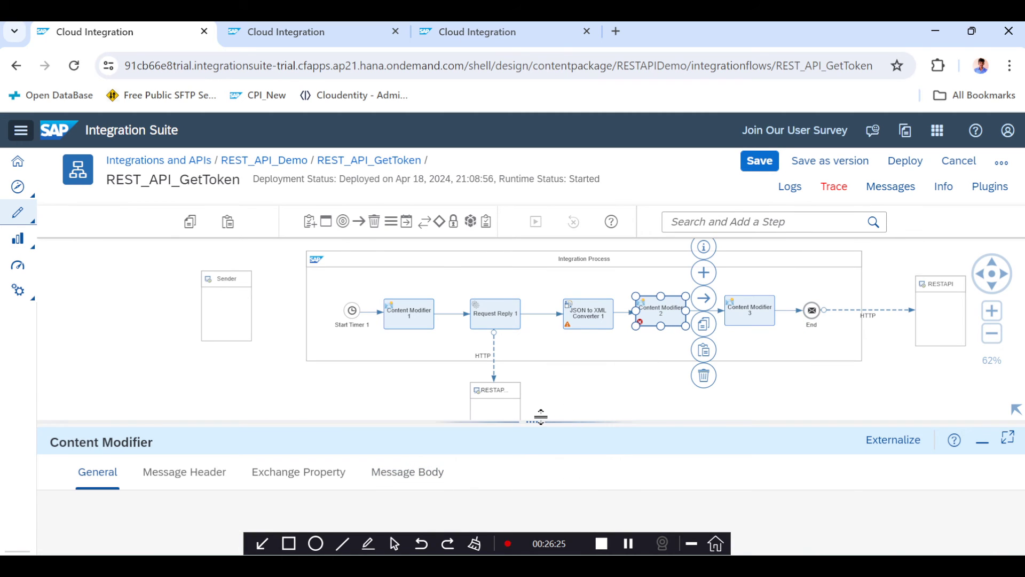
{"action": "left_click_drag", "start_coordinate": [534, 421], "coordinate": [537, 296]}
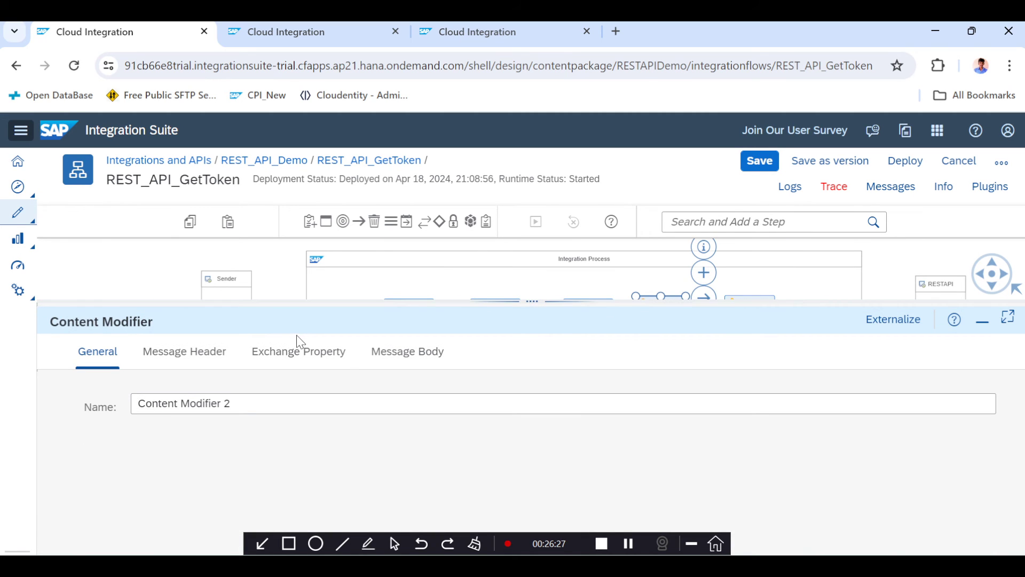
{"action": "left_click", "coordinate": [295, 352]}
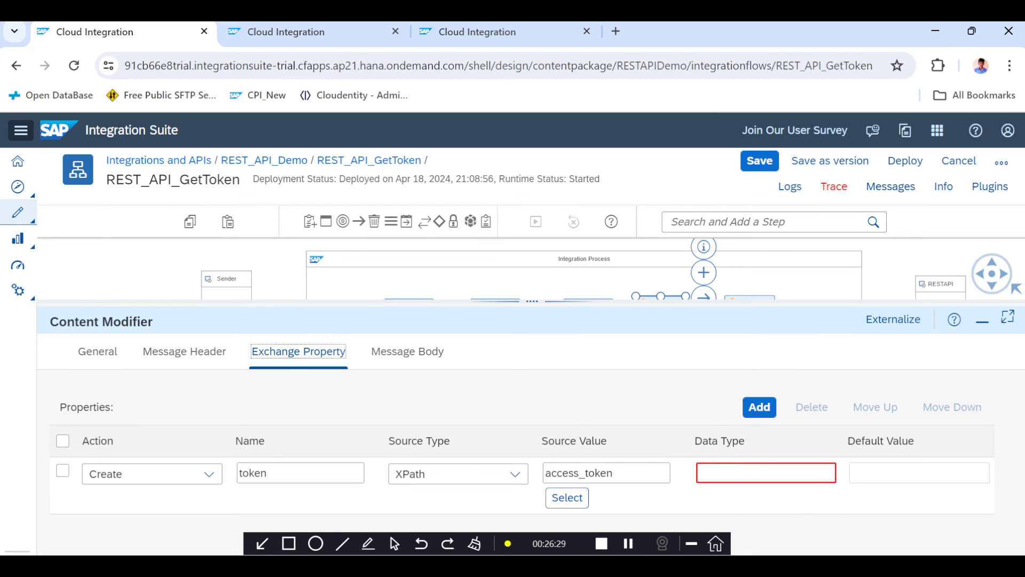
{"action": "left_click", "coordinate": [729, 473]}
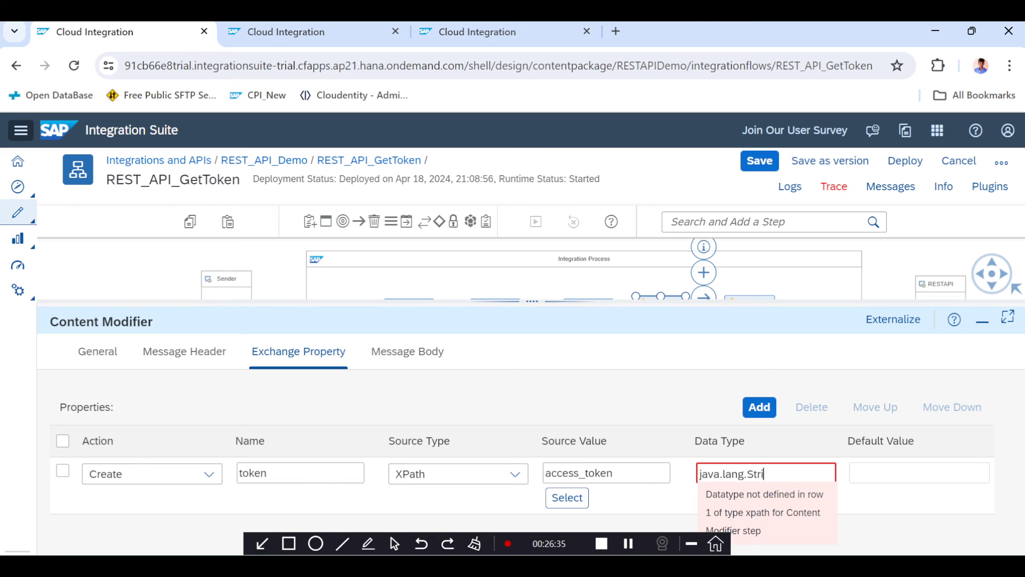
{"action": "key", "text": "ctrl+shift+Left"}
{"action": "left_click", "coordinate": [758, 474]}
{"action": "left_click", "coordinate": [753, 160]}
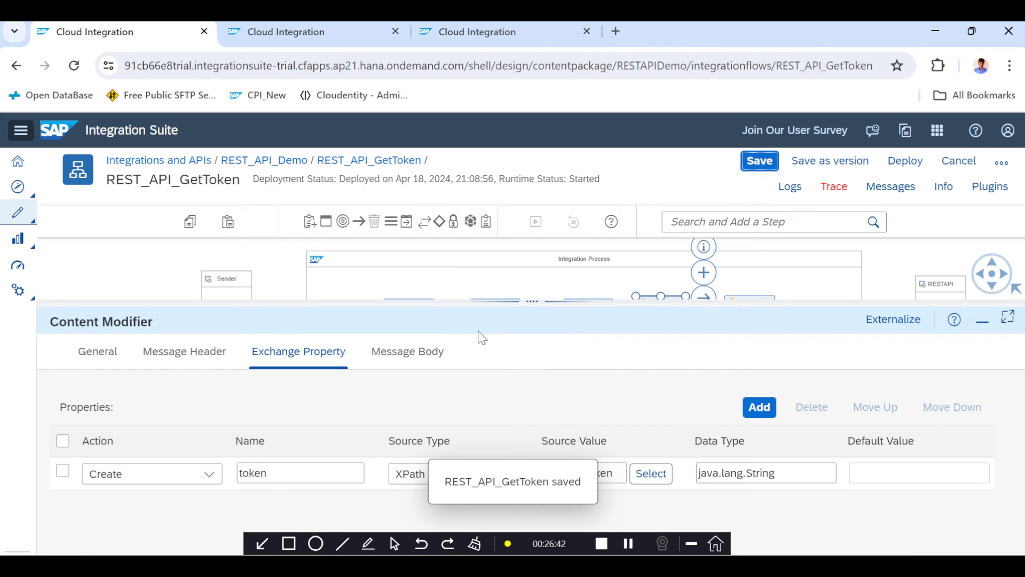
- Save the REST_API_GetToken flow again and deploy it to the Cloud Integration runtime profile
{"action": "left_click_drag", "start_coordinate": [504, 301], "coordinate": [504, 410]}
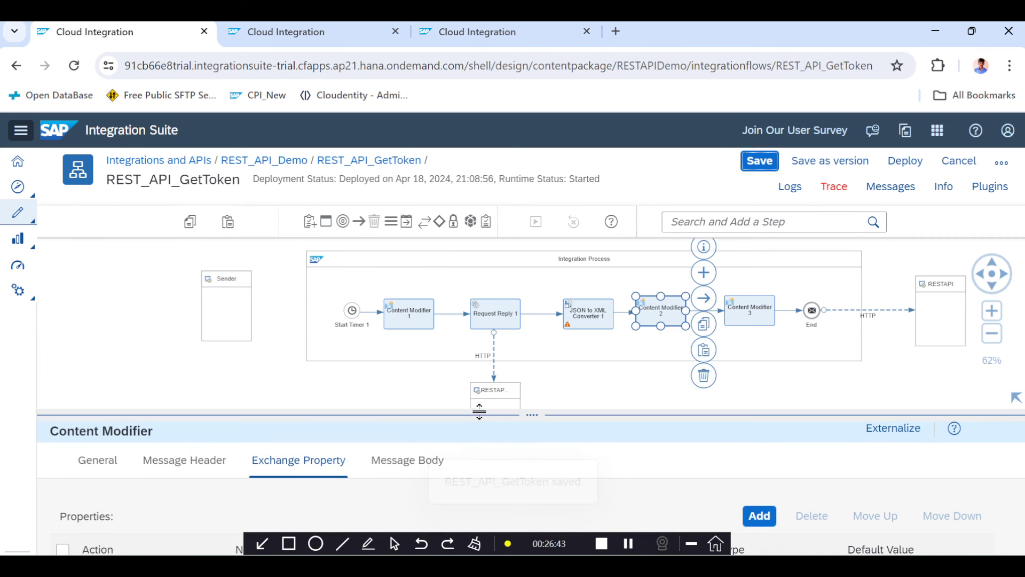
{"action": "left_click", "coordinate": [760, 162]}
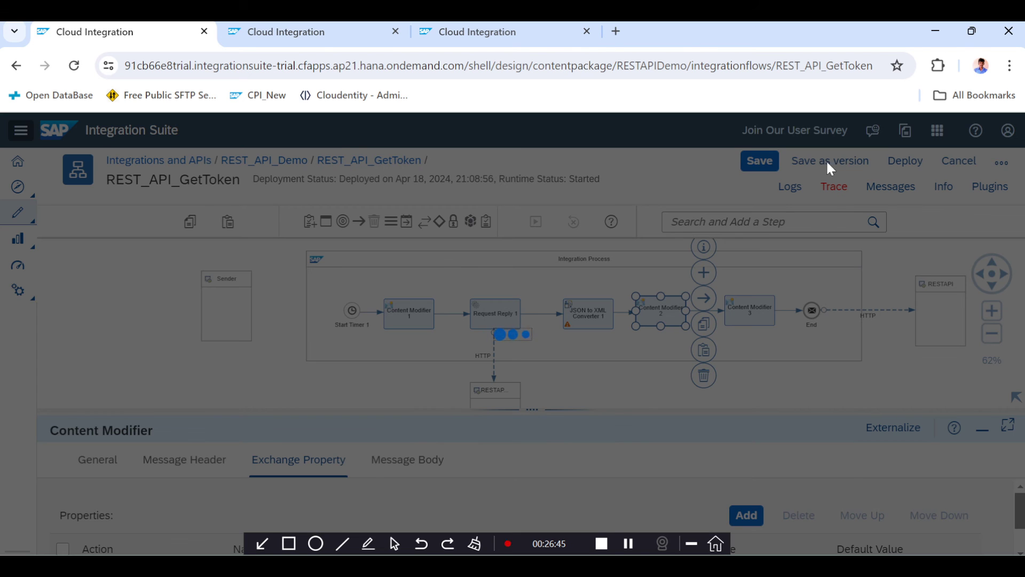
{"action": "left_click", "coordinate": [906, 163]}
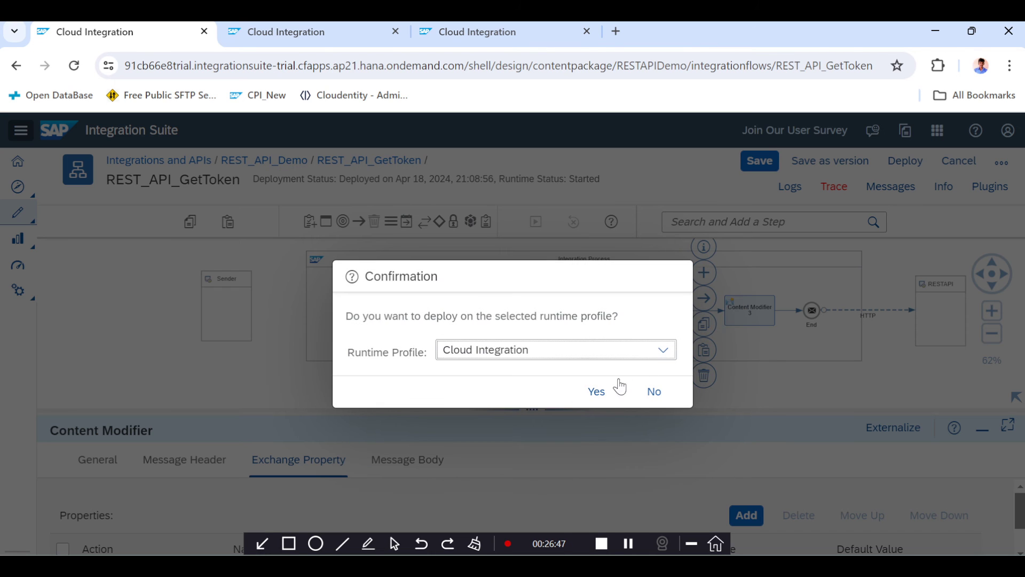
{"action": "left_click", "coordinate": [609, 393]}
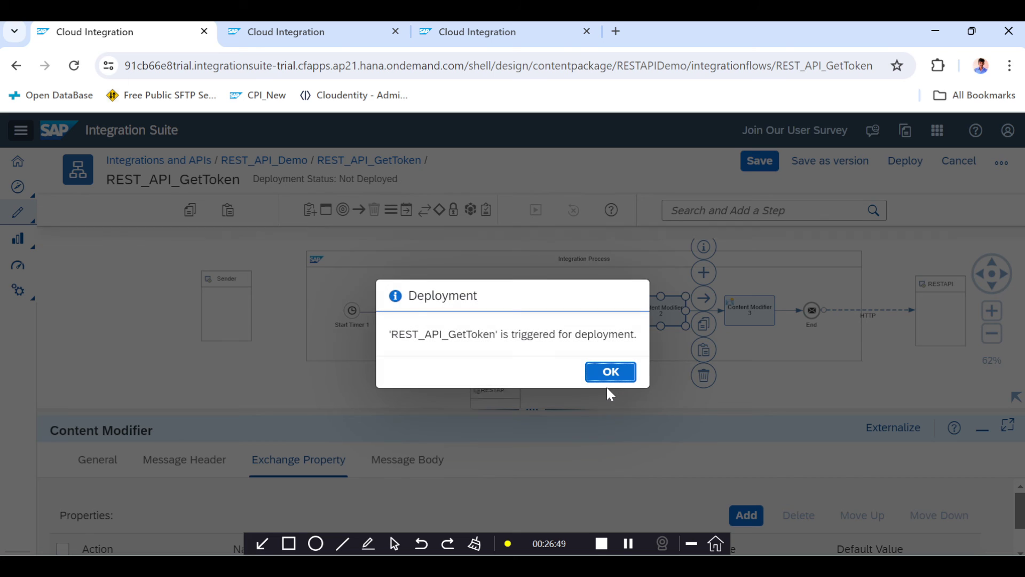
{"action": "left_click", "coordinate": [609, 372]}
- Open the trace of the latest REST_API_GetToken message run and view its whole integration flow model
{"action": "left_click", "coordinate": [344, 33]}
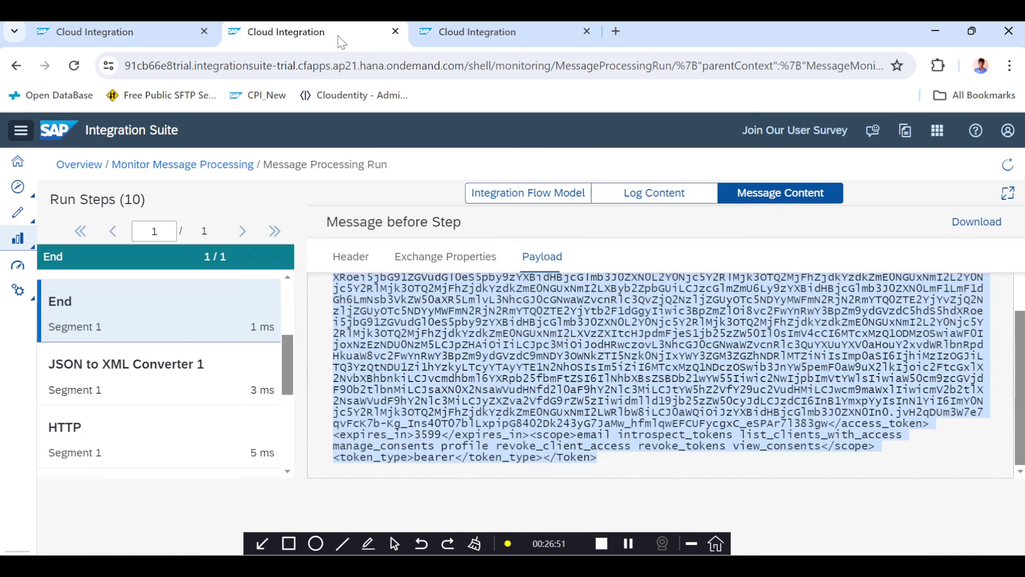
{"action": "left_click", "coordinate": [182, 164]}
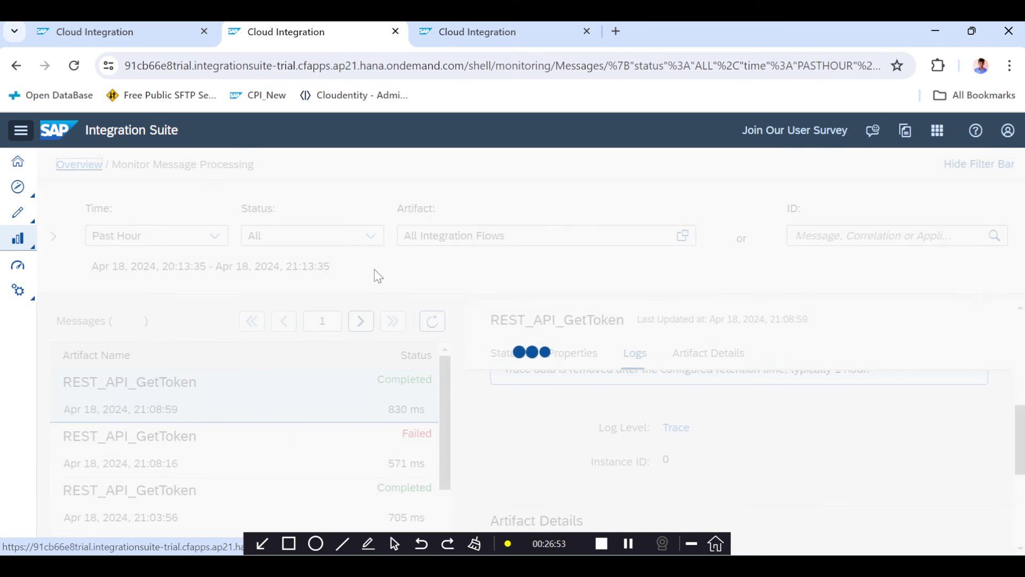
{"action": "left_click", "coordinate": [355, 394]}
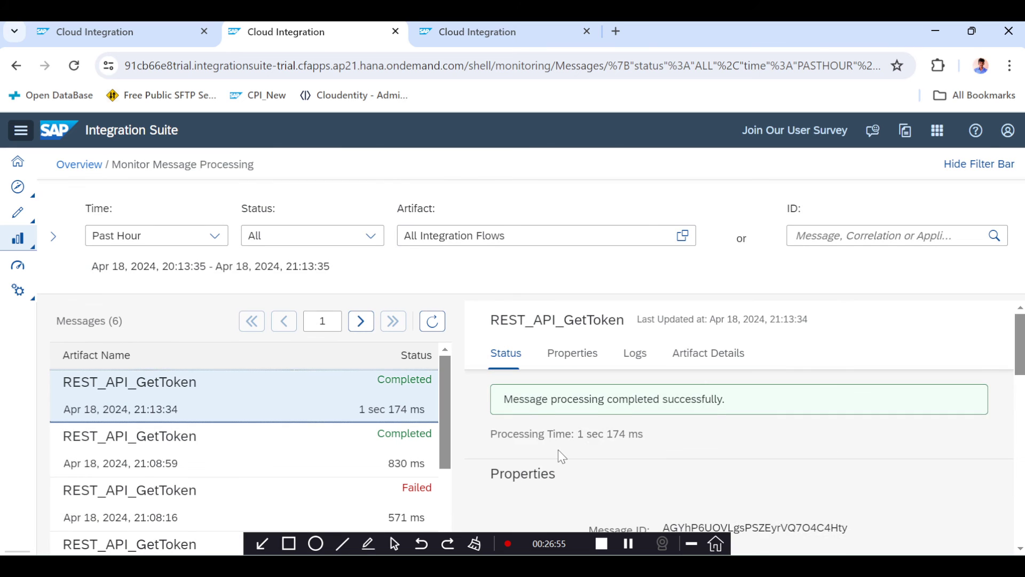
{"action": "scroll", "coordinate": [559, 451], "scroll_direction": "down", "scroll_amount": 5}
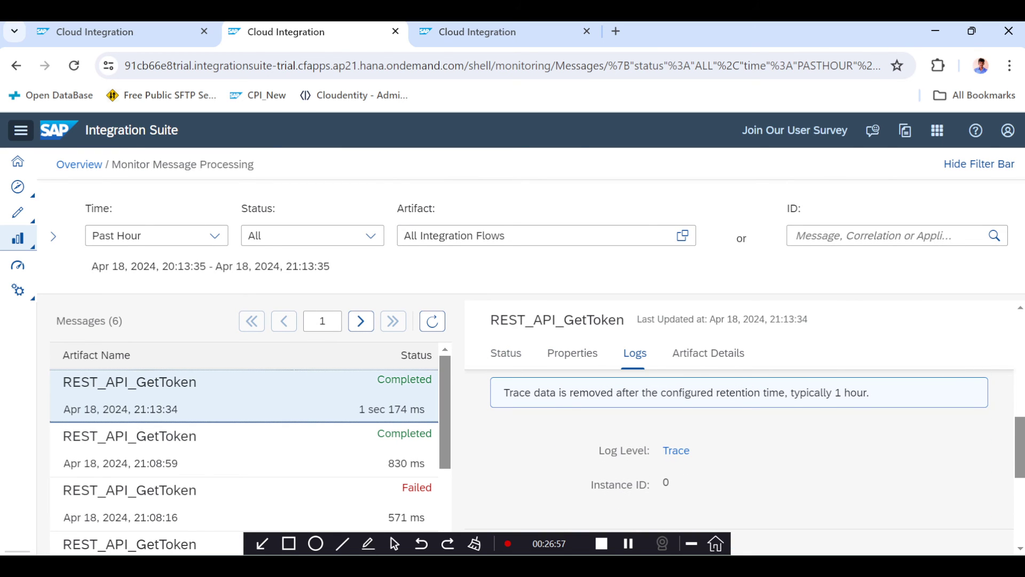
{"action": "left_click", "coordinate": [677, 452]}
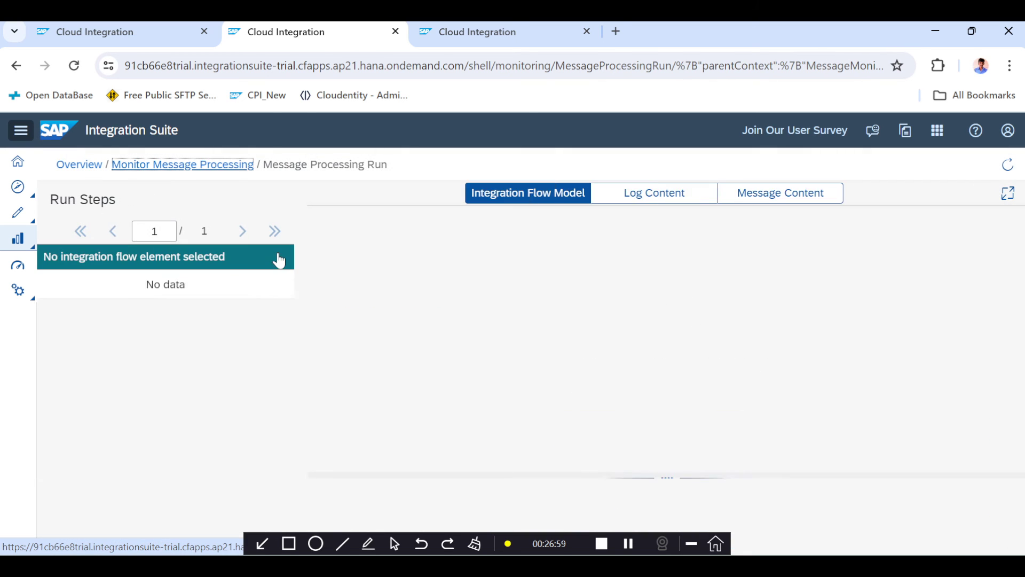
{"action": "left_click", "coordinate": [127, 24]}
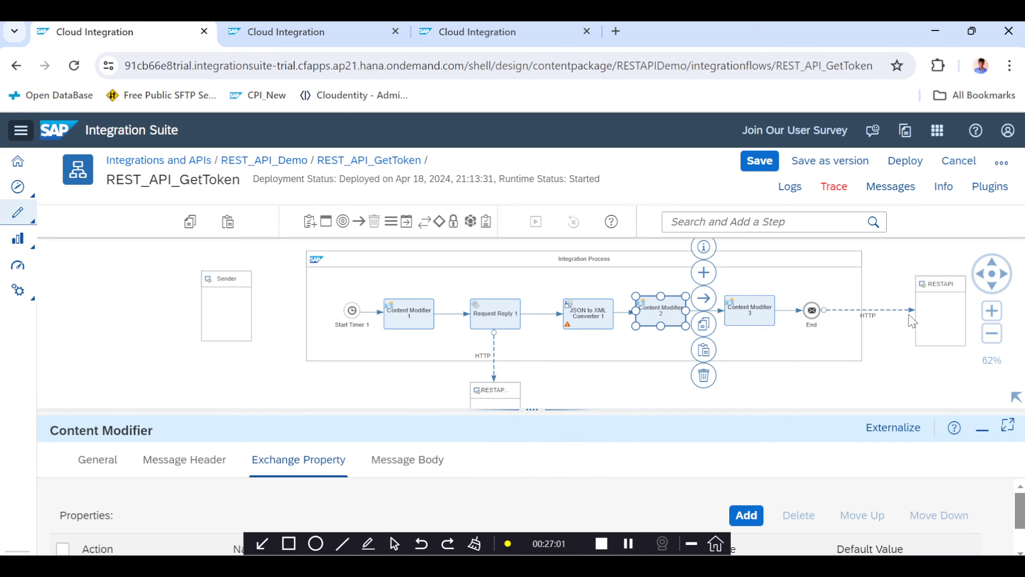
{"action": "left_click", "coordinate": [282, 34]}
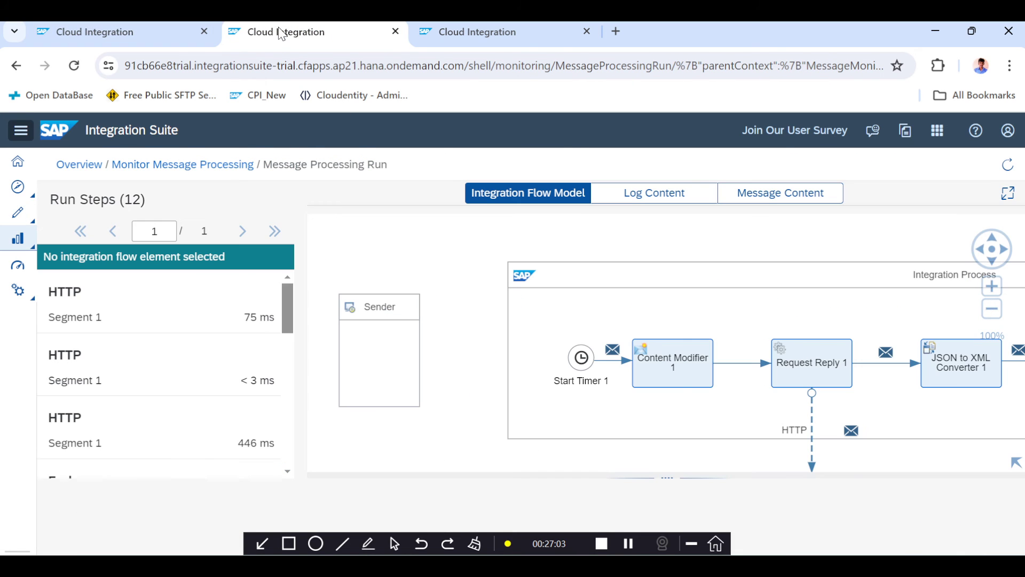
{"action": "scroll", "coordinate": [475, 291], "scroll_direction": "down", "scroll_amount": 5}
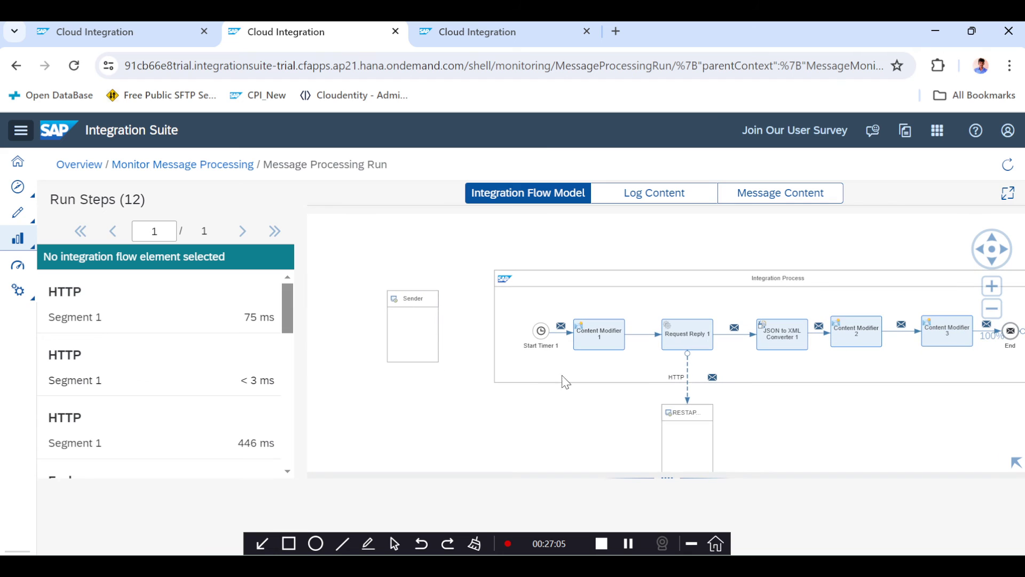
{"action": "left_click_drag", "start_coordinate": [566, 402], "coordinate": [425, 362]}
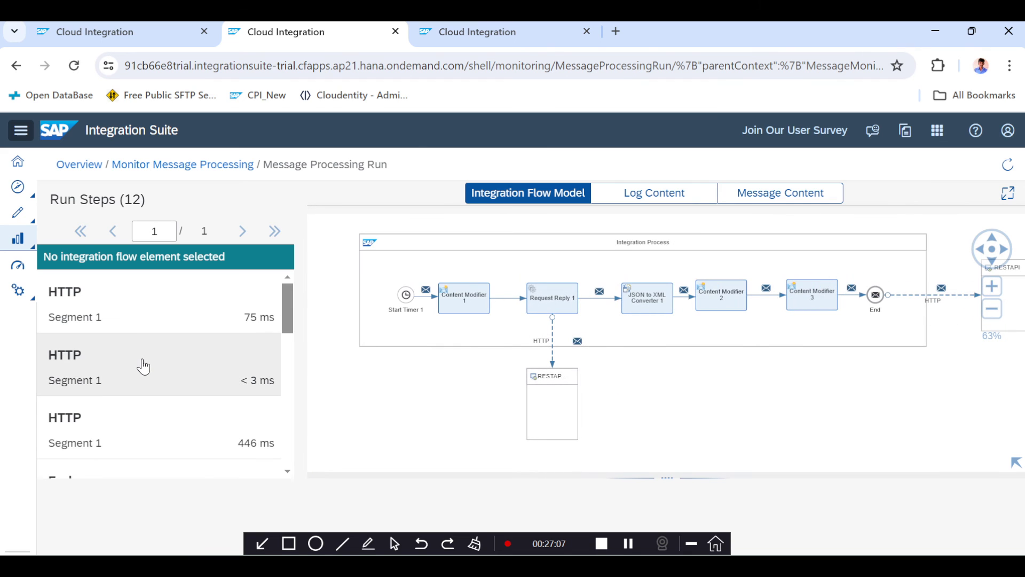
- Examine the exchange properties and payload of the message before Content Modifier 1 in the run steps
{"action": "scroll", "coordinate": [143, 366], "scroll_direction": "down", "scroll_amount": 5}
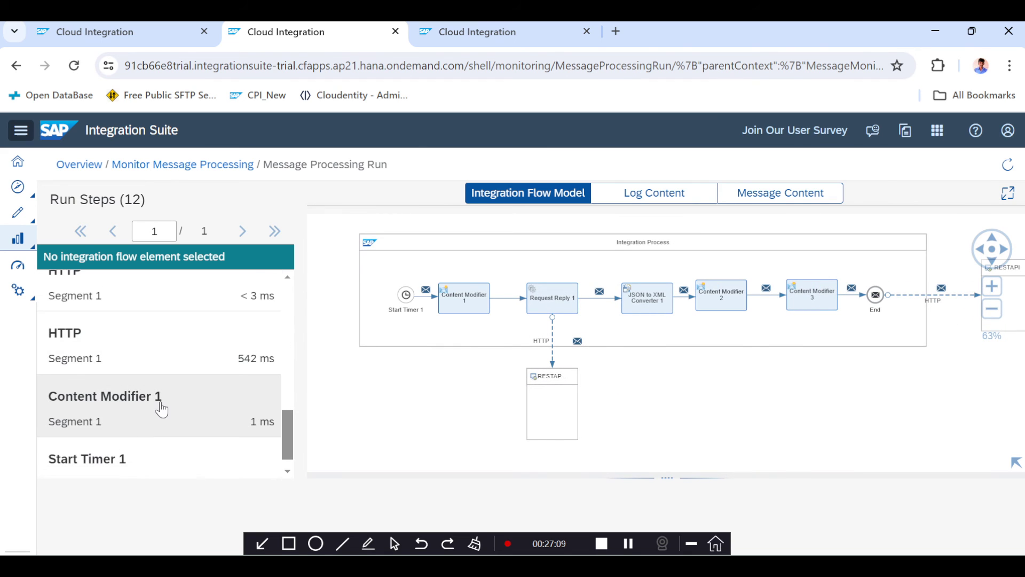
{"action": "left_click", "coordinate": [145, 383]}
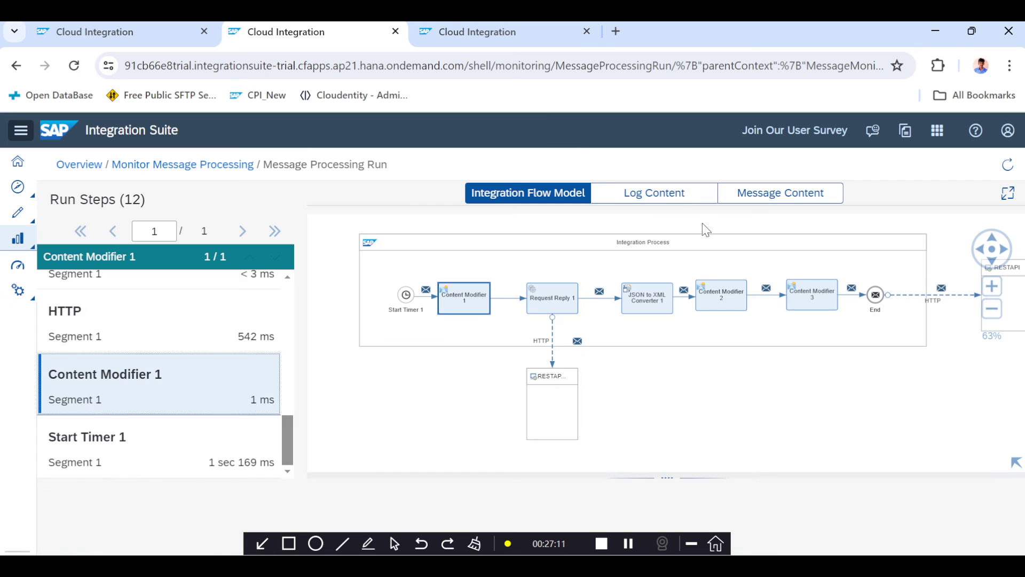
{"action": "left_click", "coordinate": [759, 194]}
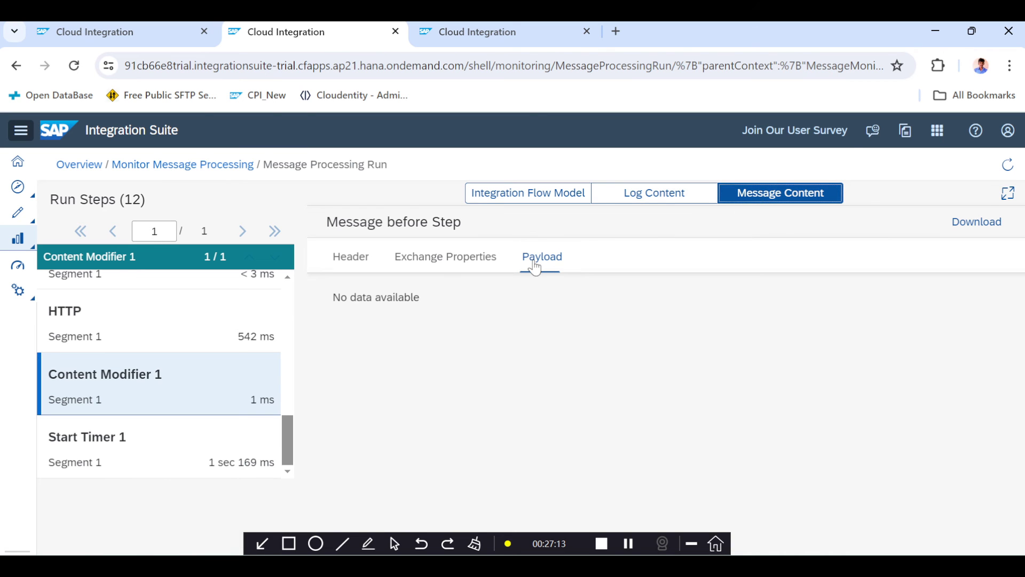
{"action": "left_click", "coordinate": [477, 264]}
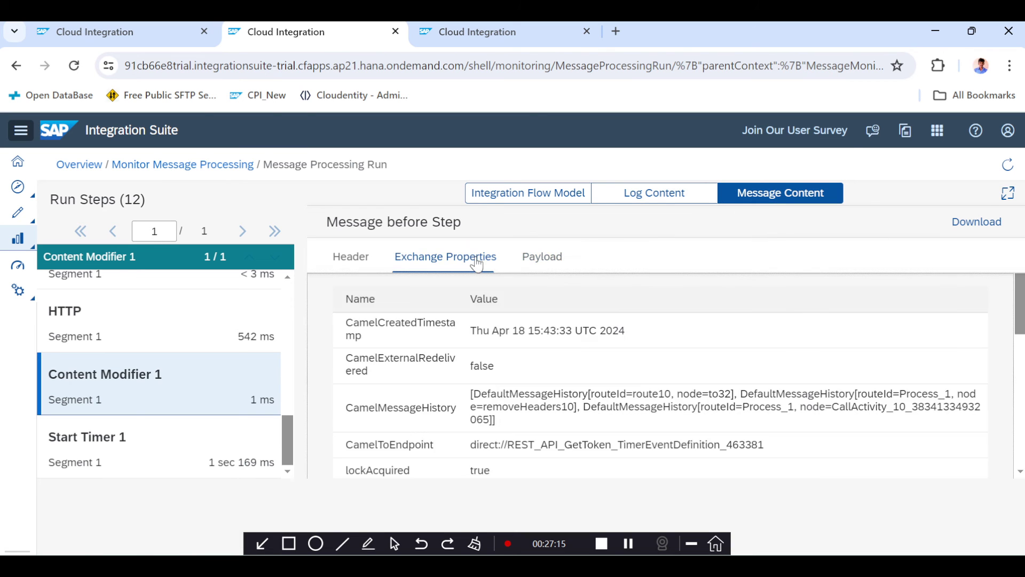
{"action": "left_click", "coordinate": [556, 265]}
- Examine the payload and headers sent by the HTTP token request that follows Content Modifier 1
{"action": "left_click", "coordinate": [176, 325]}
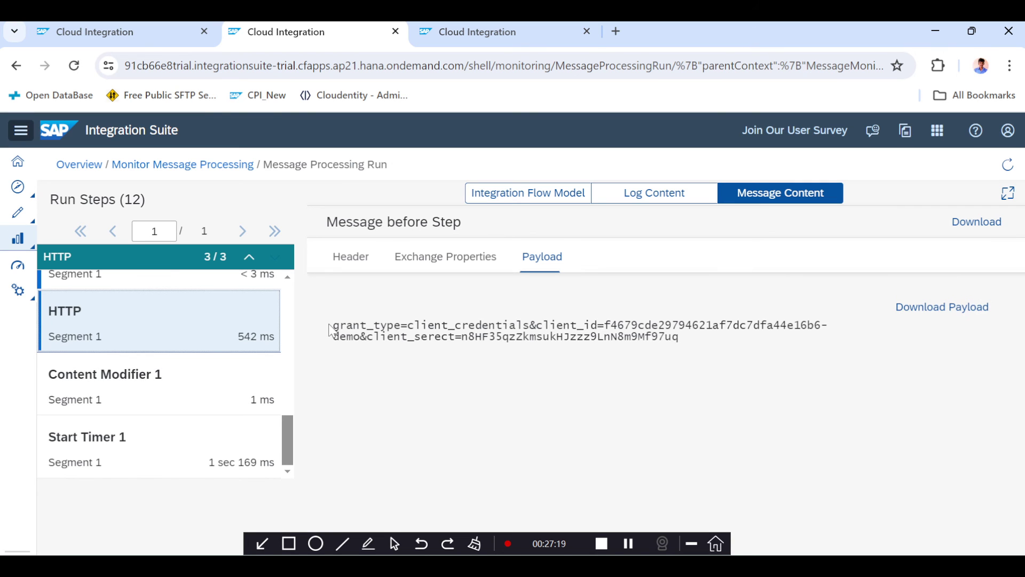
{"action": "left_click_drag", "start_coordinate": [332, 330], "coordinate": [662, 348]}
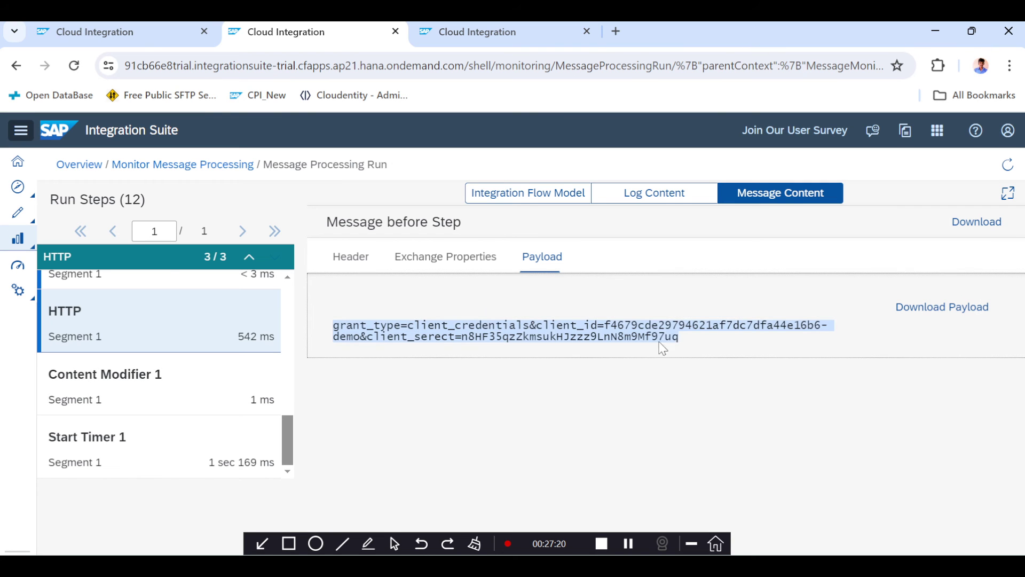
{"action": "left_click", "coordinate": [345, 267]}
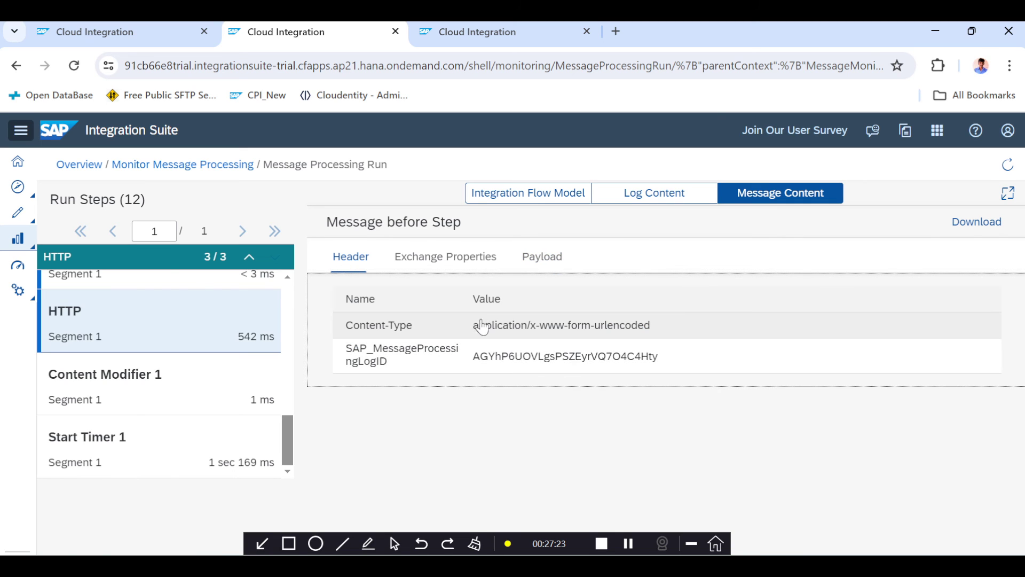
{"action": "left_click", "coordinate": [536, 262]}
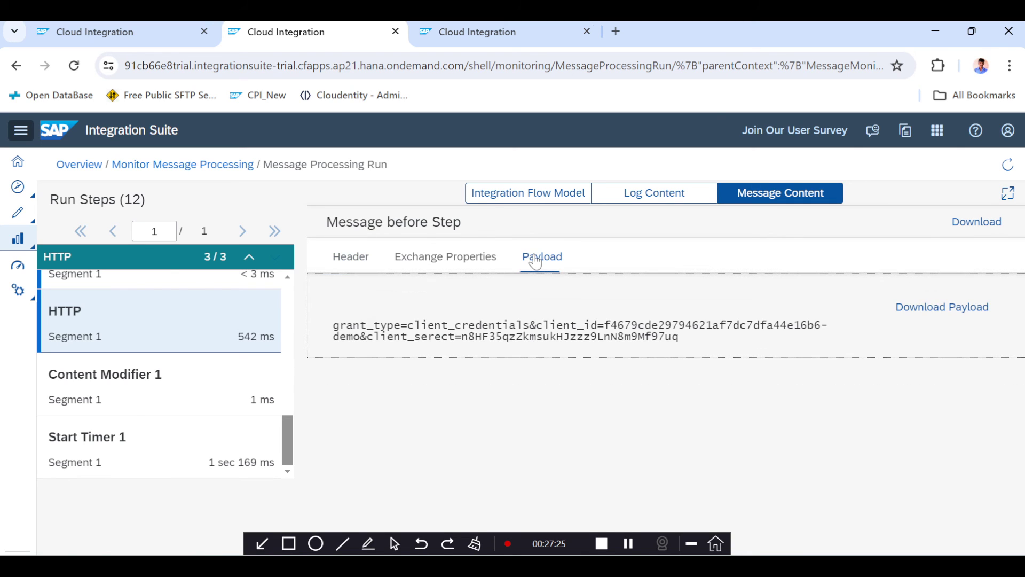
{"action": "left_click_drag", "start_coordinate": [335, 325], "coordinate": [240, 320]}
{"action": "left_click", "coordinate": [396, 406]}
- Compare the access token payload before JSON to XML Converter 1 with the XML payload before Content Modifier 2
{"action": "scroll", "coordinate": [194, 351], "scroll_direction": "up", "scroll_amount": 5}
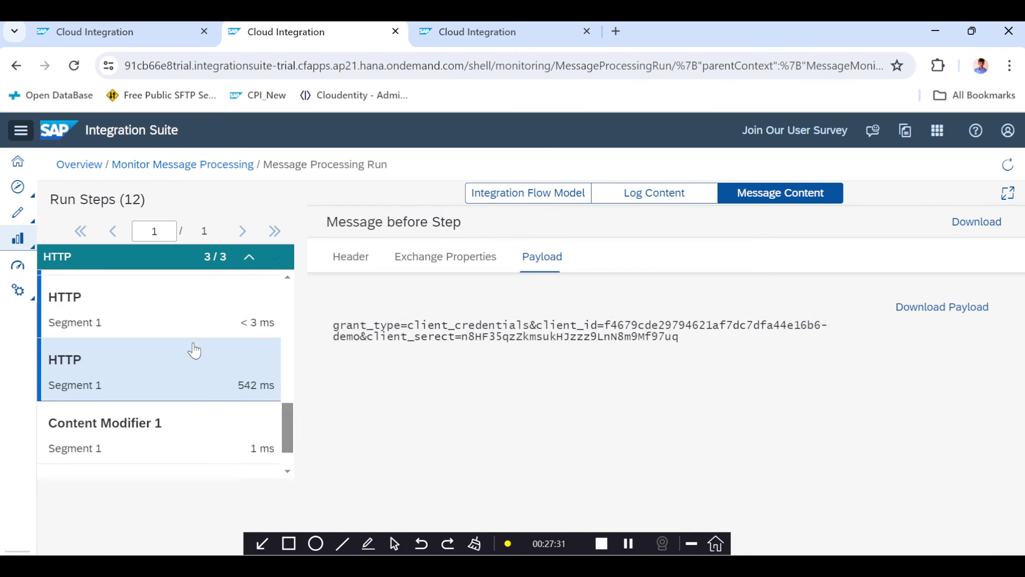
{"action": "left_click", "coordinate": [171, 350]}
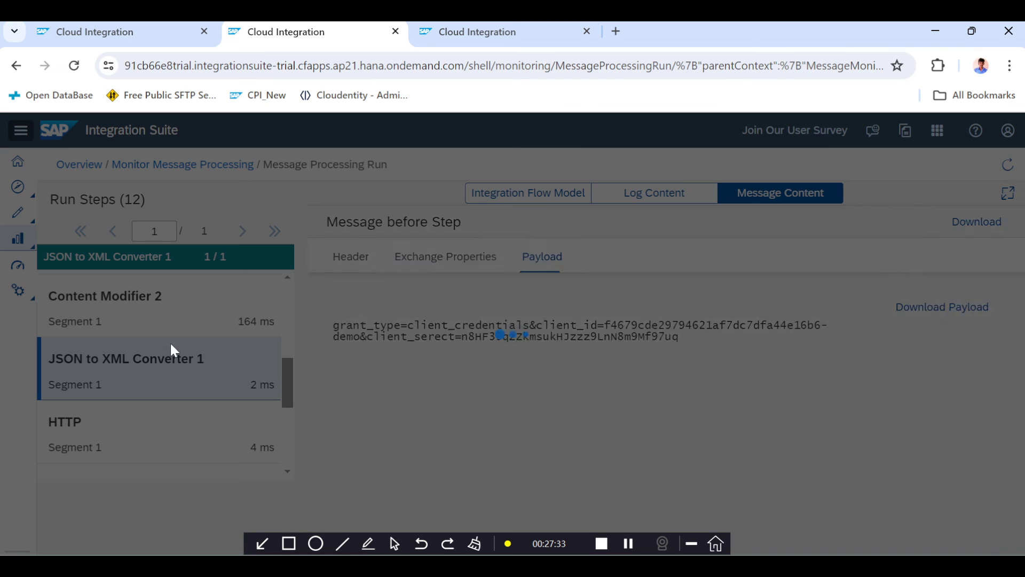
{"action": "scroll", "coordinate": [657, 376], "scroll_direction": "down", "scroll_amount": 1}
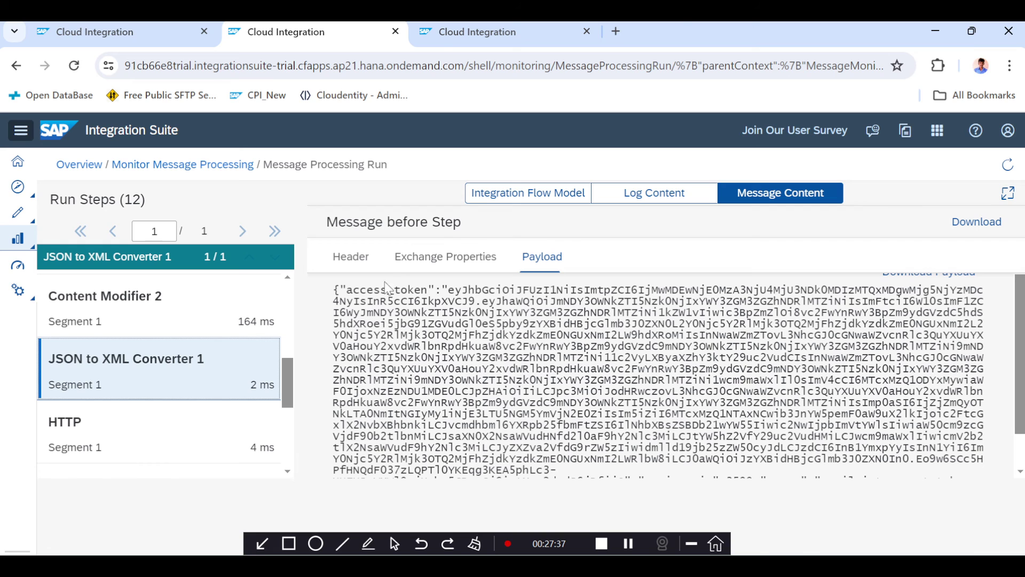
{"action": "scroll", "coordinate": [657, 376], "scroll_direction": "up", "scroll_amount": 1}
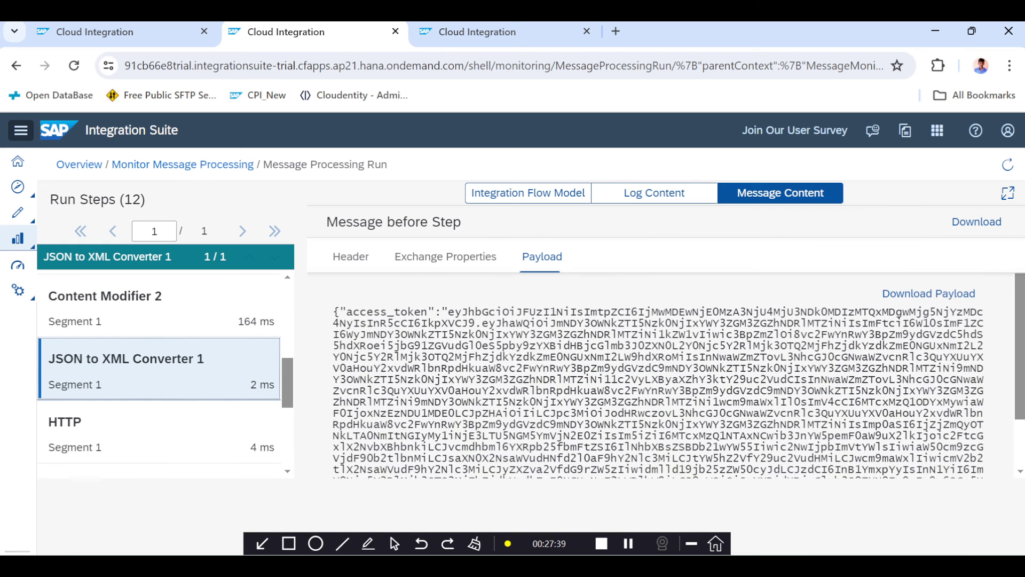
{"action": "scroll", "coordinate": [147, 345], "scroll_direction": "up", "scroll_amount": 1}
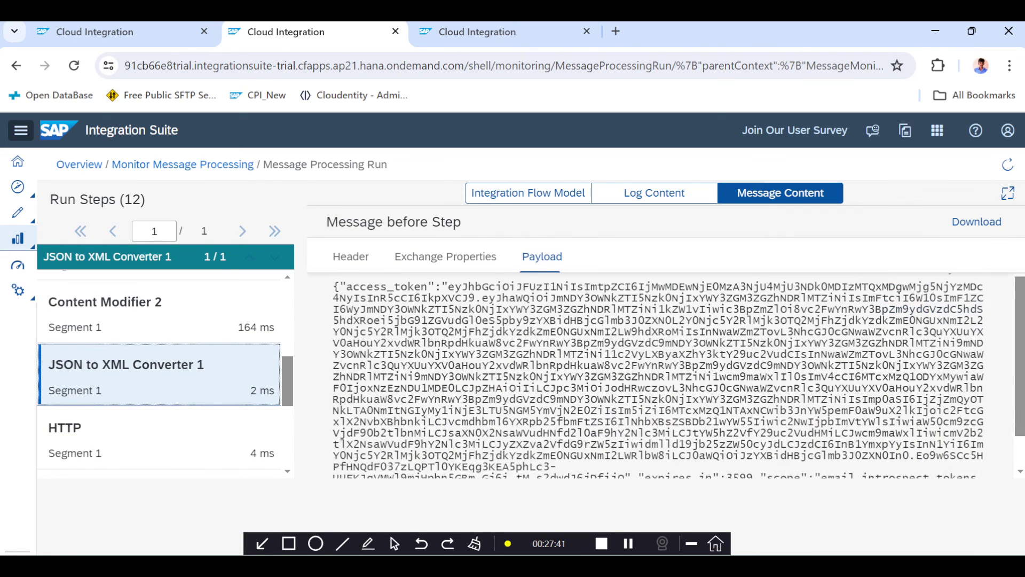
{"action": "left_click", "coordinate": [165, 338]}
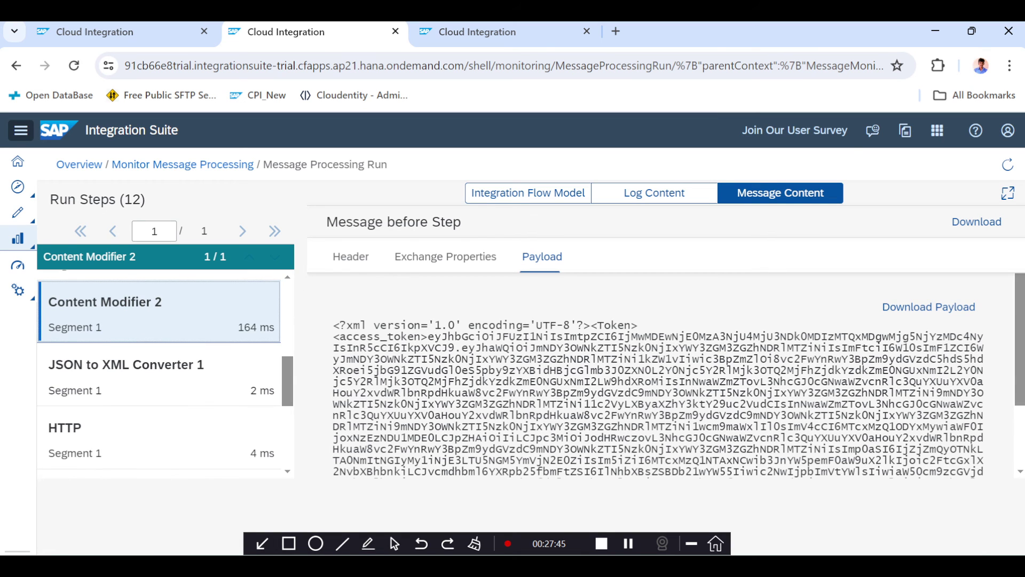
{"action": "left_click_drag", "start_coordinate": [347, 337], "coordinate": [396, 337]}
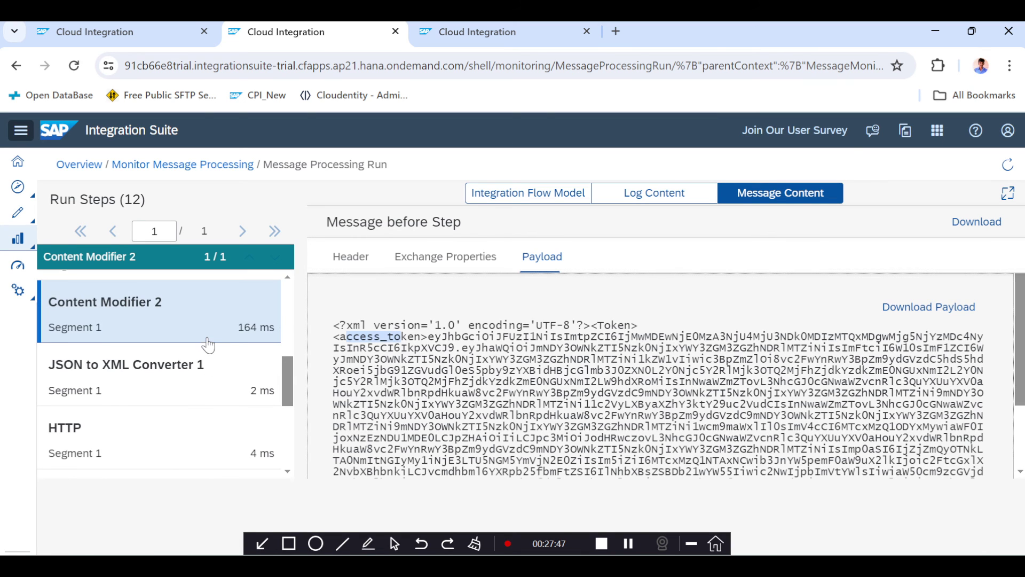
- Check the value of the token property among the exchange properties before Content Modifier 3
{"action": "scroll", "coordinate": [206, 345], "scroll_direction": "up", "scroll_amount": 1}
{"action": "left_click", "coordinate": [156, 314]}
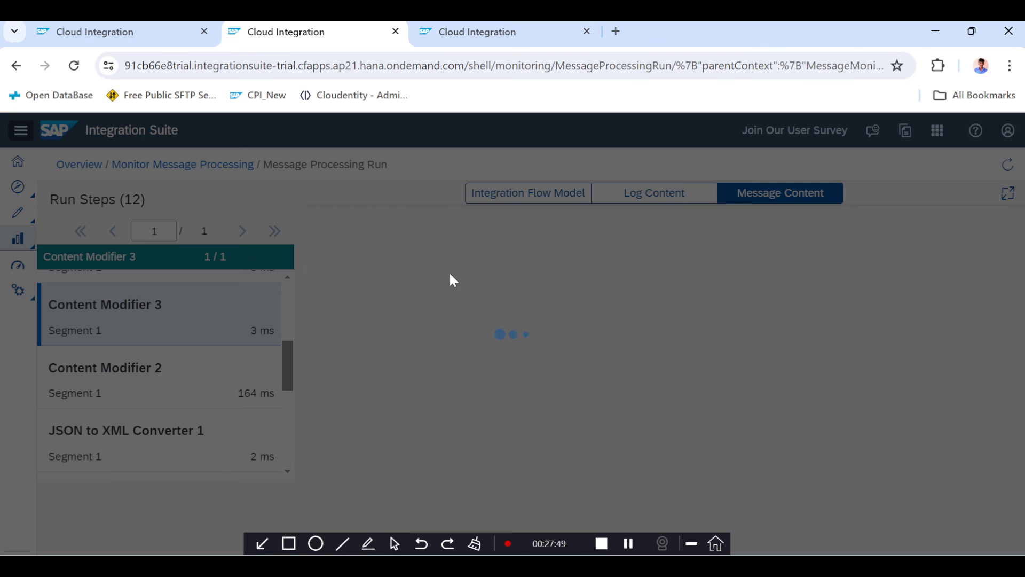
{"action": "left_click", "coordinate": [475, 259]}
{"action": "scroll", "coordinate": [496, 336], "scroll_direction": "down", "scroll_amount": 10}
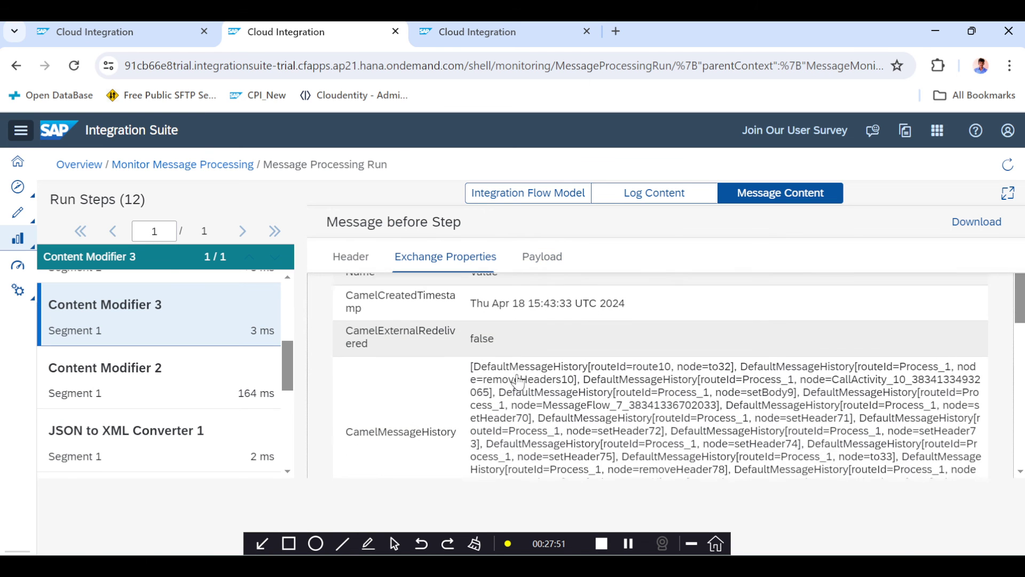
{"action": "scroll", "coordinate": [518, 382], "scroll_direction": "down", "scroll_amount": 8}
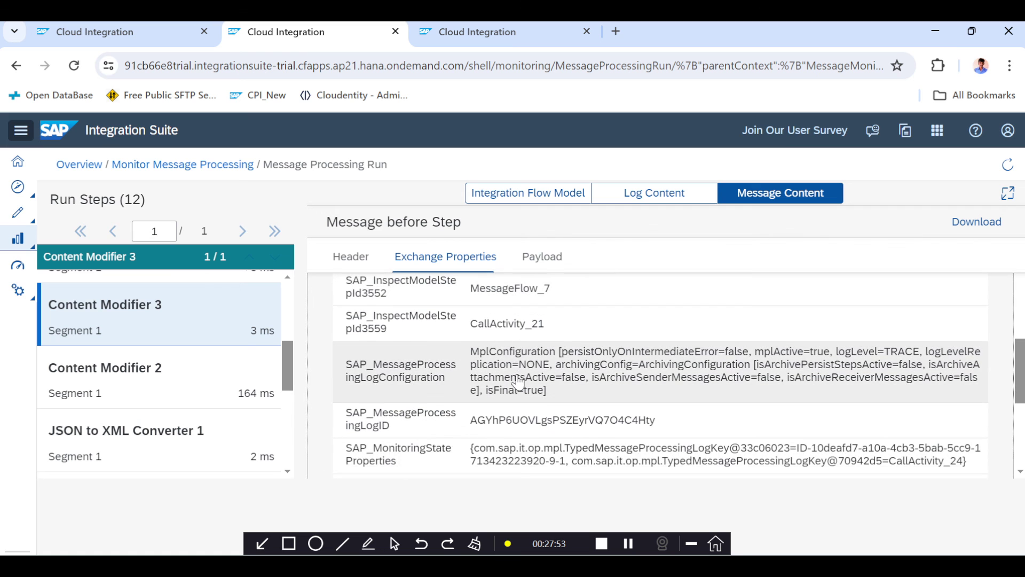
{"action": "scroll", "coordinate": [518, 382], "scroll_direction": "up", "scroll_amount": 15}
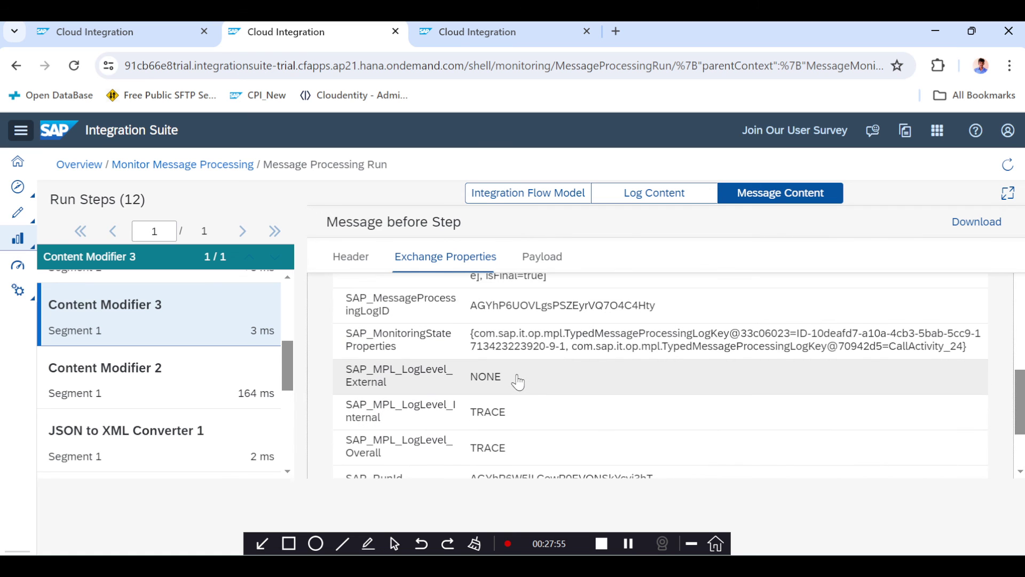
{"action": "scroll", "coordinate": [518, 383], "scroll_direction": "down", "scroll_amount": 5}
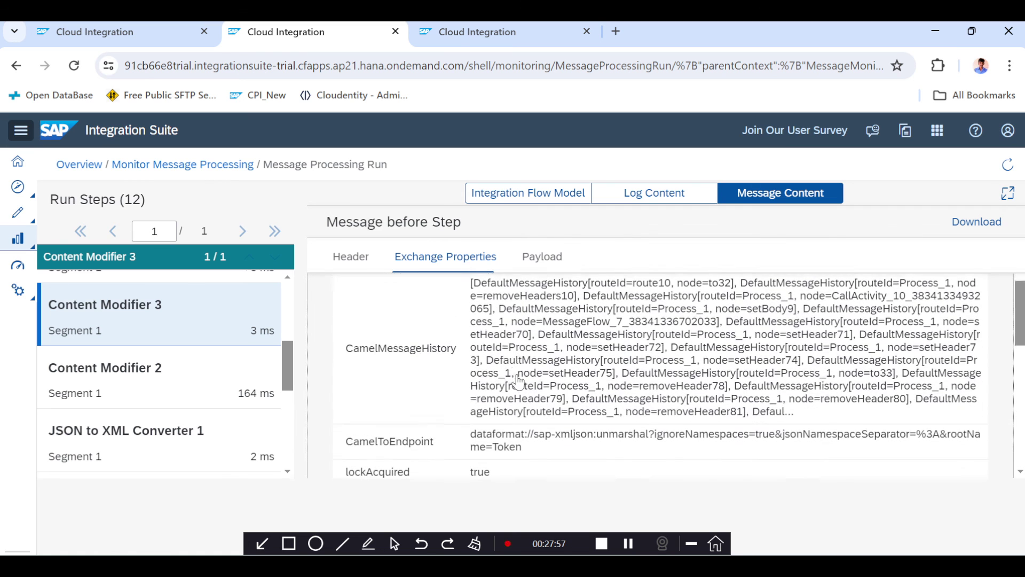
{"action": "scroll", "coordinate": [518, 383], "scroll_direction": "down", "scroll_amount": 5}
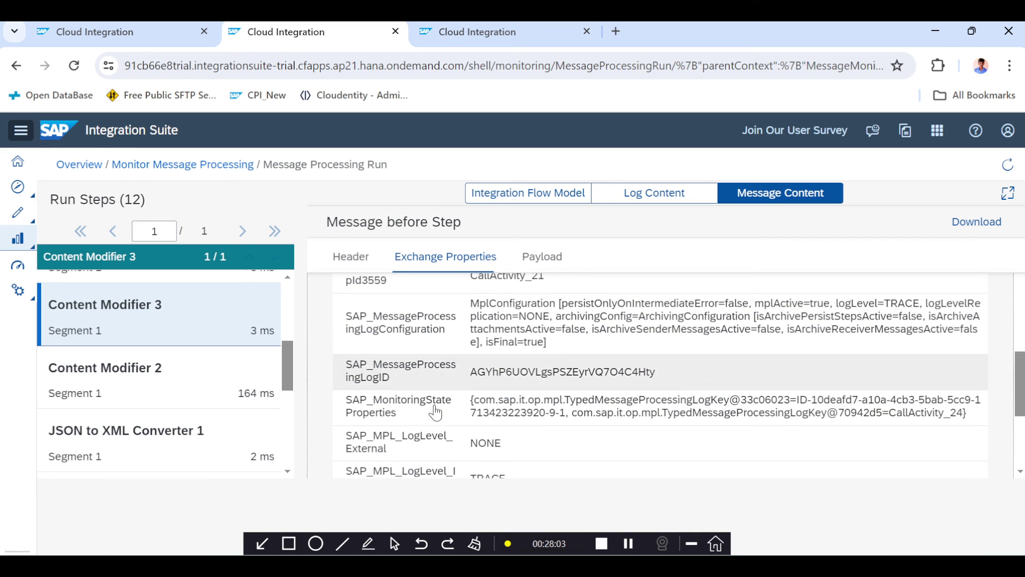
{"action": "scroll", "coordinate": [484, 425], "scroll_direction": "down", "scroll_amount": 2}
{"action": "scroll", "coordinate": [483, 426], "scroll_direction": "down", "scroll_amount": 3}
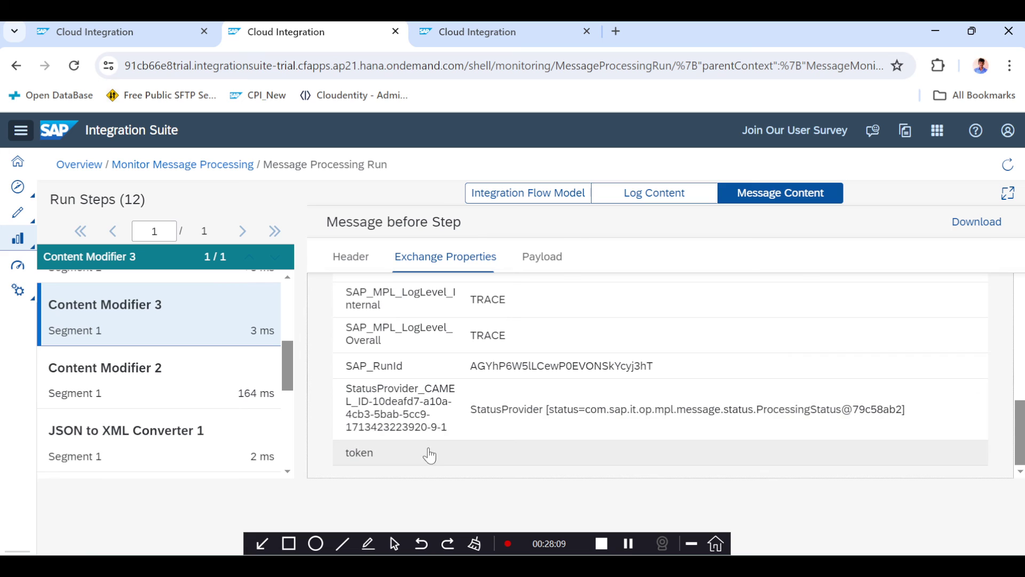
{"action": "left_click", "coordinate": [442, 463]}
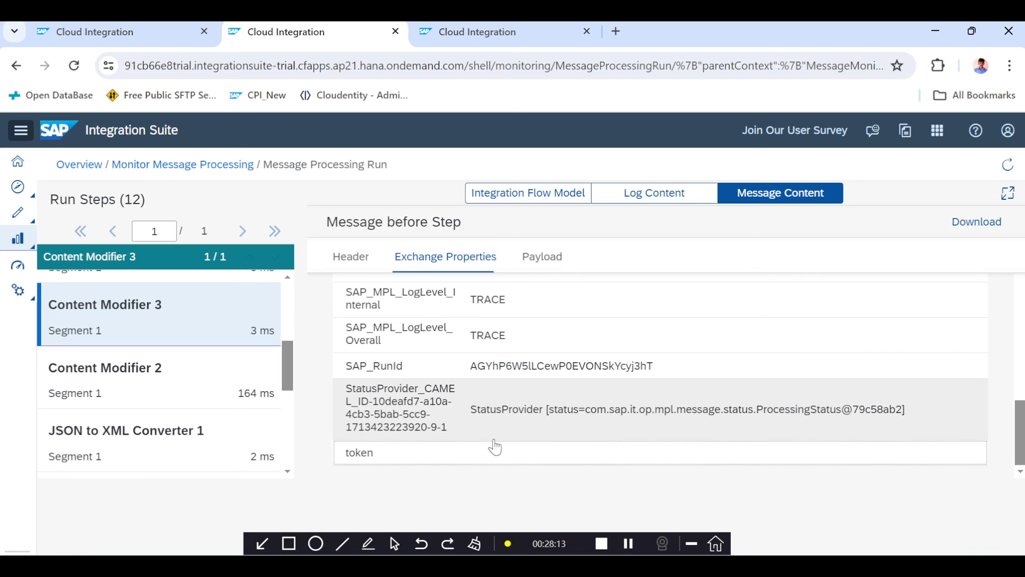
- Set the token property's XPath source value to //access_token in Content Modifier 2 and save the flow
{"action": "left_click", "coordinate": [145, 30]}
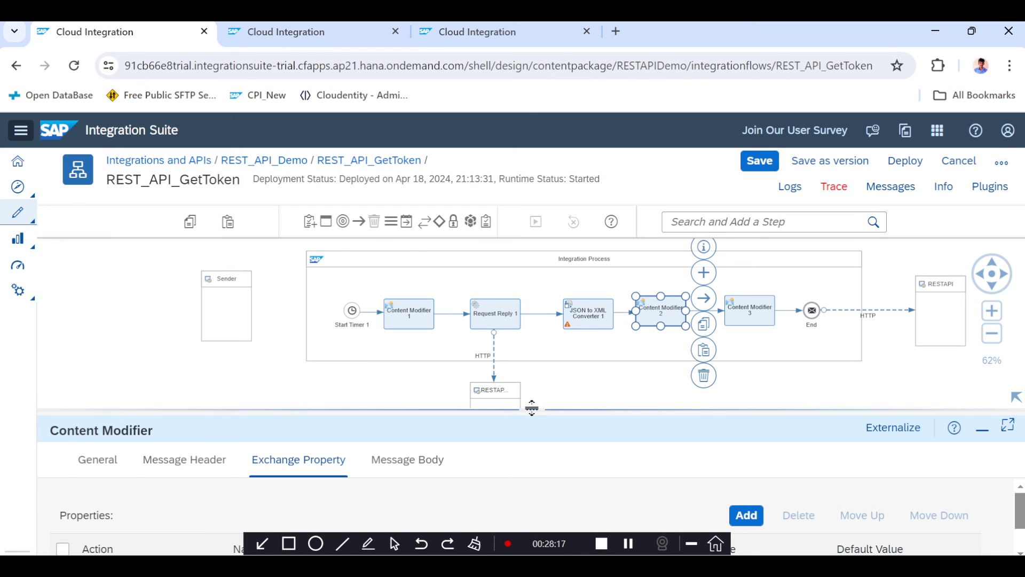
{"action": "left_click_drag", "start_coordinate": [531, 406], "coordinate": [324, 253]}
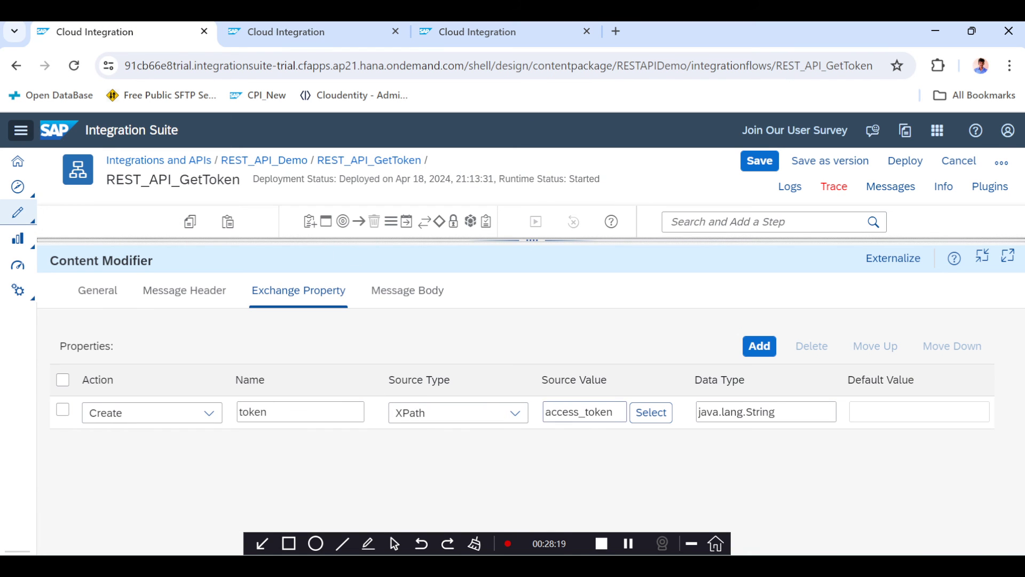
{"action": "double_click", "coordinate": [582, 412]}
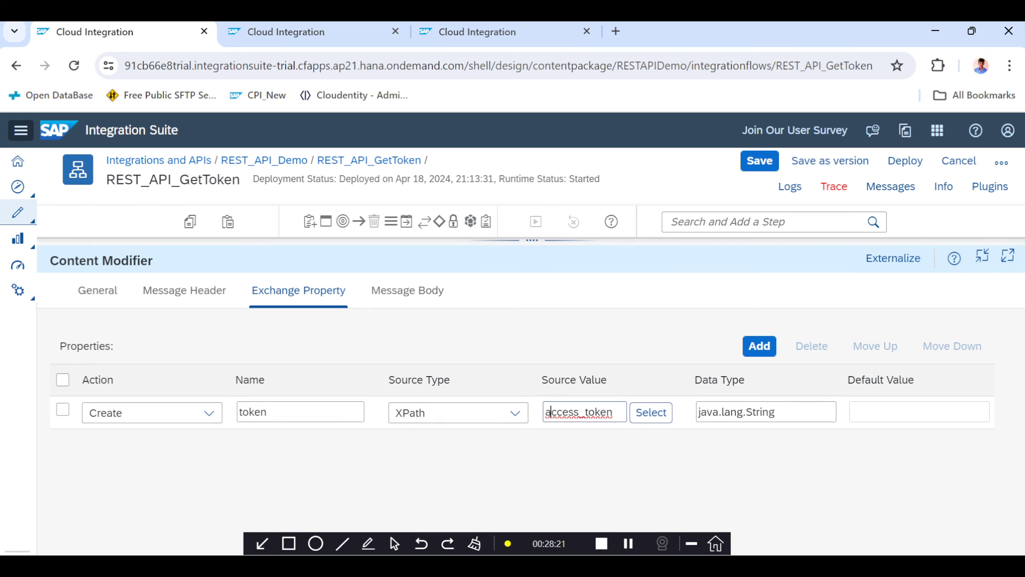
{"action": "type", "text": "//"}
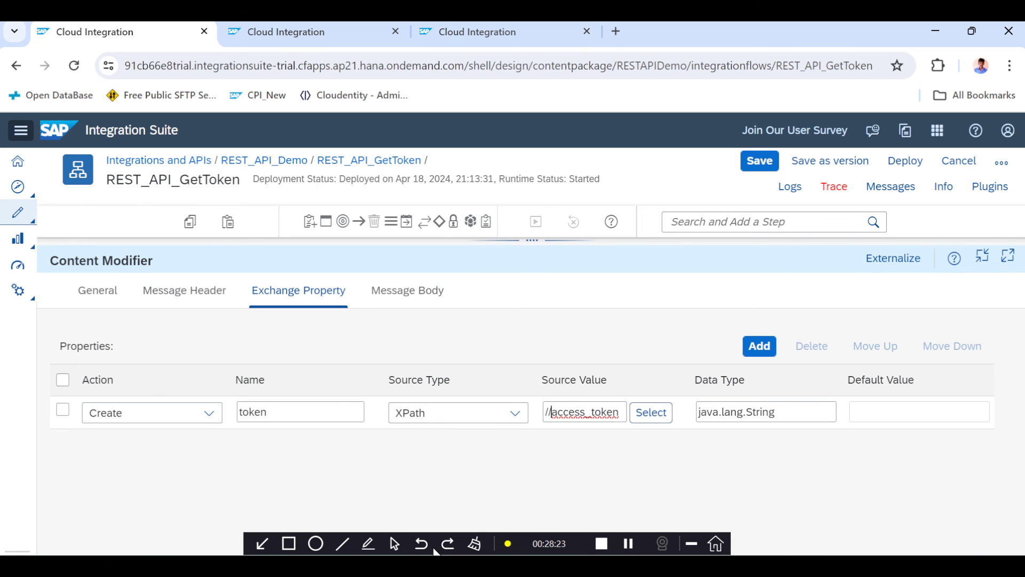
{"action": "left_click", "coordinate": [760, 163]}
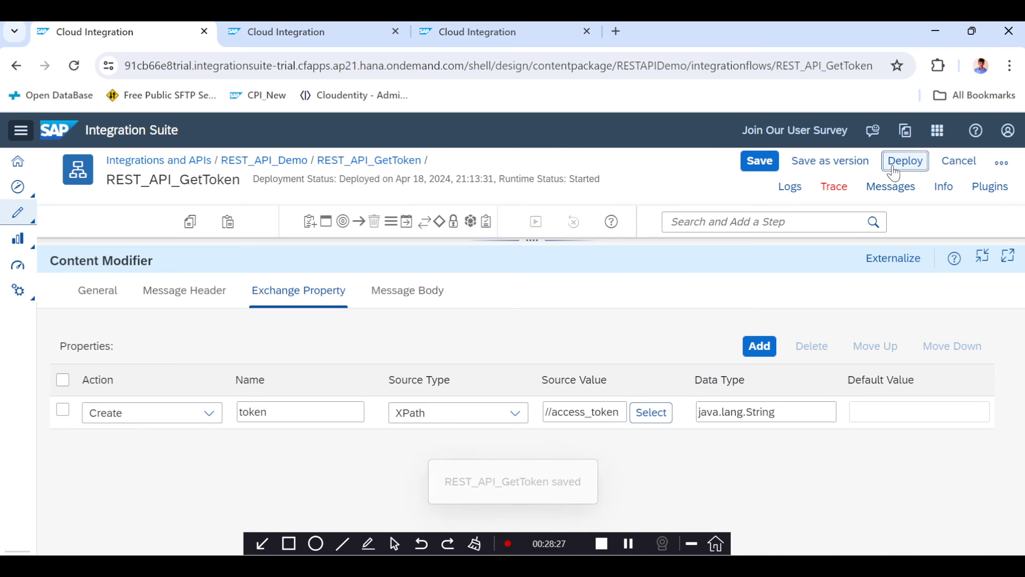
- Deploy the REST_API_GetToken flow to the Cloud Integration runtime profile
{"action": "left_click", "coordinate": [893, 169]}
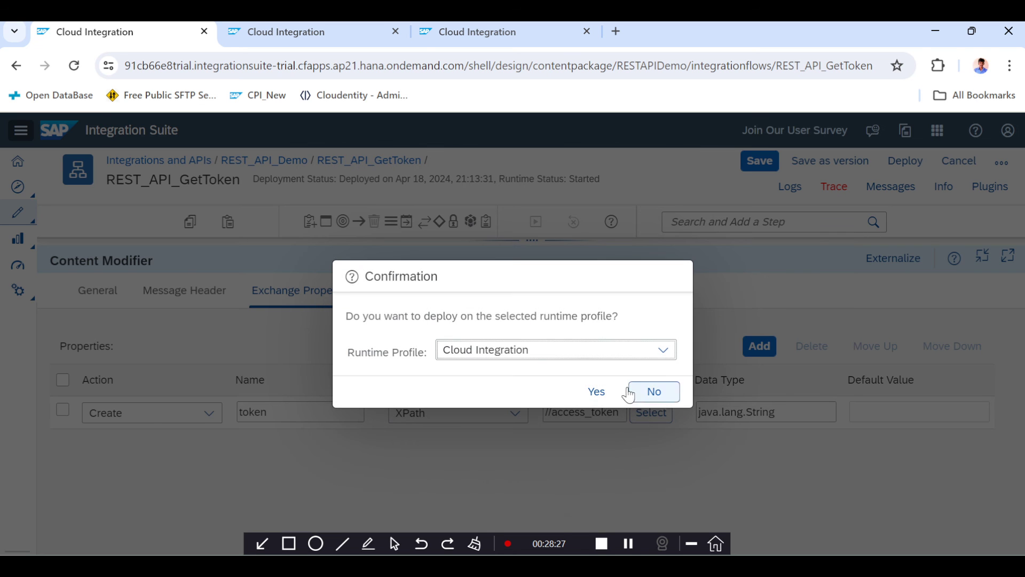
{"action": "left_click", "coordinate": [603, 391]}
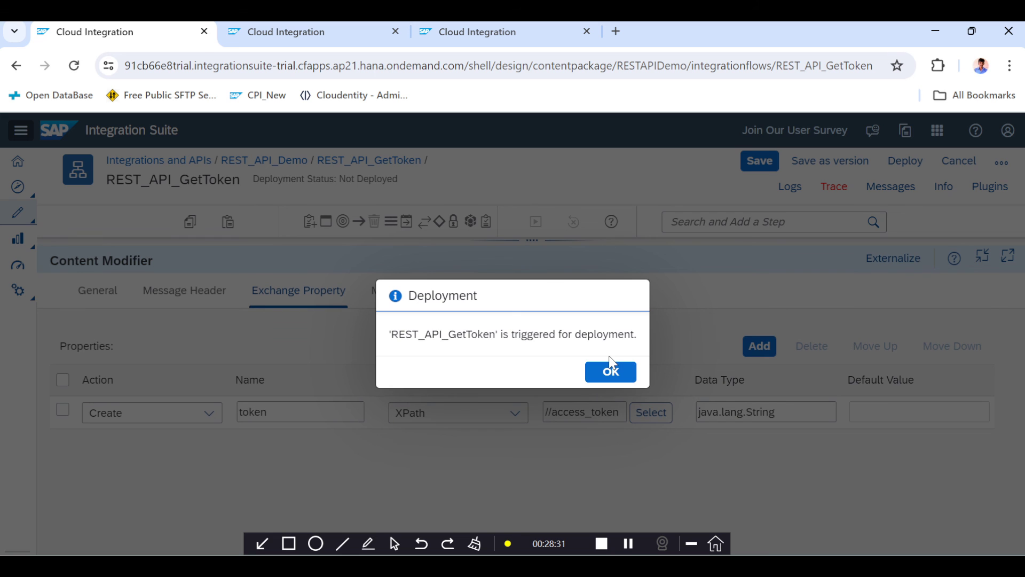
{"action": "left_click", "coordinate": [611, 369]}
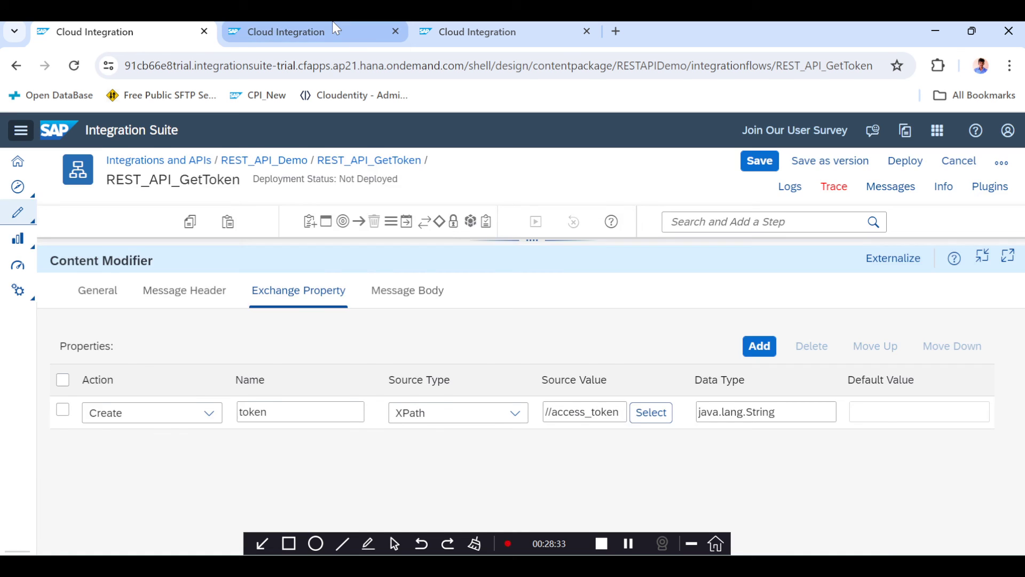
- Refresh the processed messages from the past hour and open the trace of the newest REST_API_GetToken run
{"action": "left_click", "coordinate": [340, 31]}
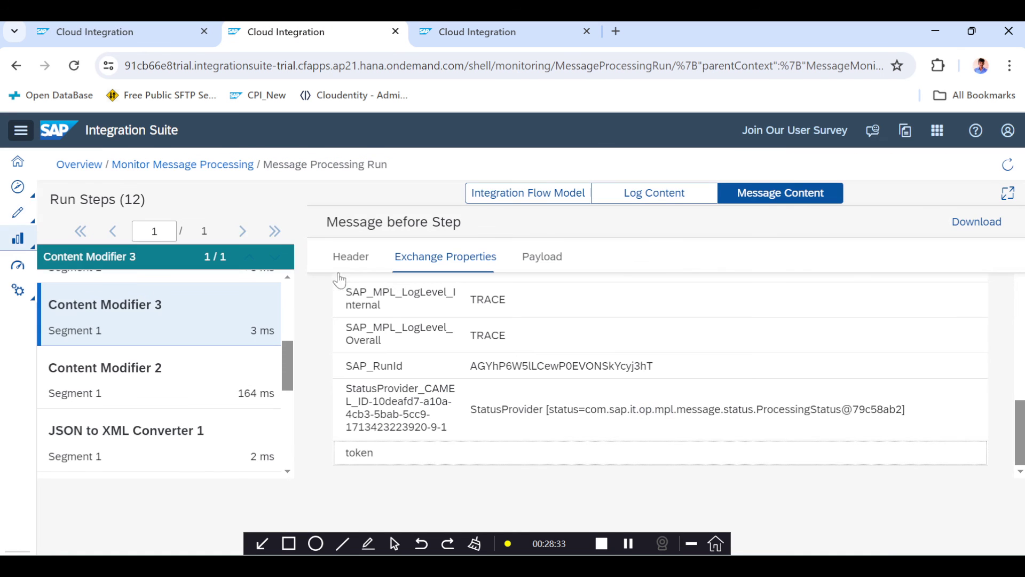
{"action": "left_click", "coordinate": [201, 166]}
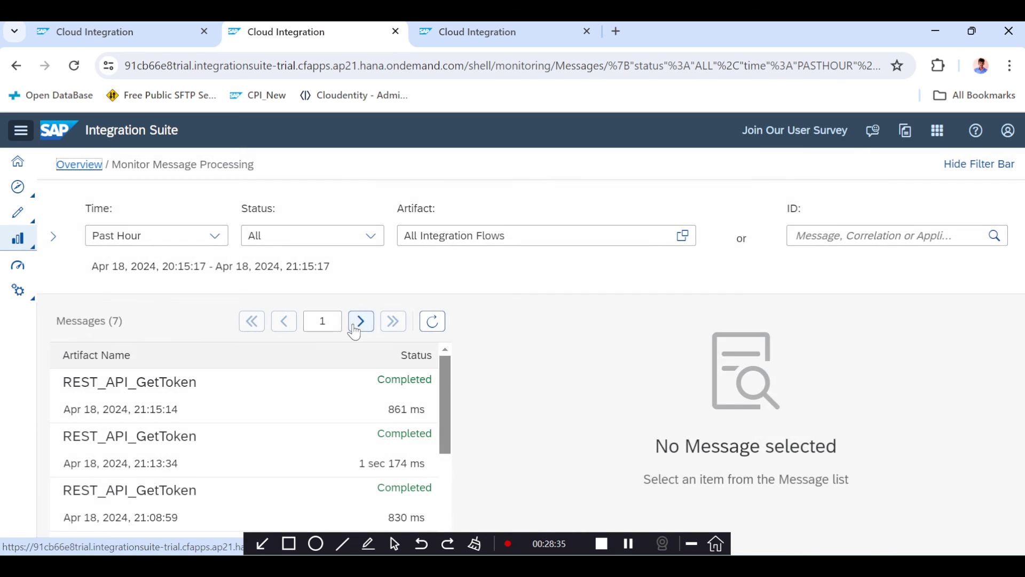
{"action": "left_click", "coordinate": [432, 321]}
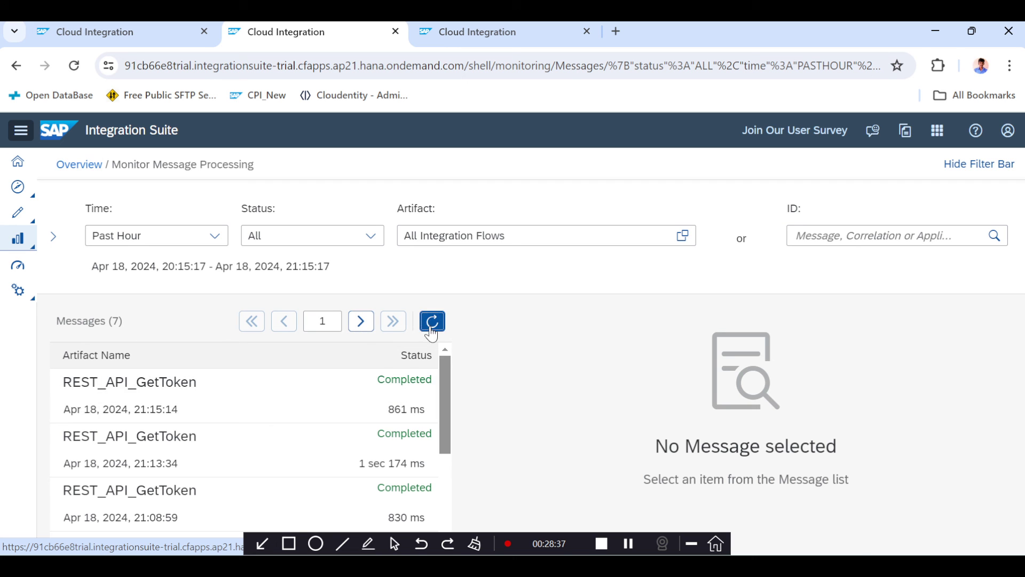
{"action": "left_click", "coordinate": [388, 392]}
{"action": "scroll", "coordinate": [565, 447], "scroll_direction": "down", "scroll_amount": 5}
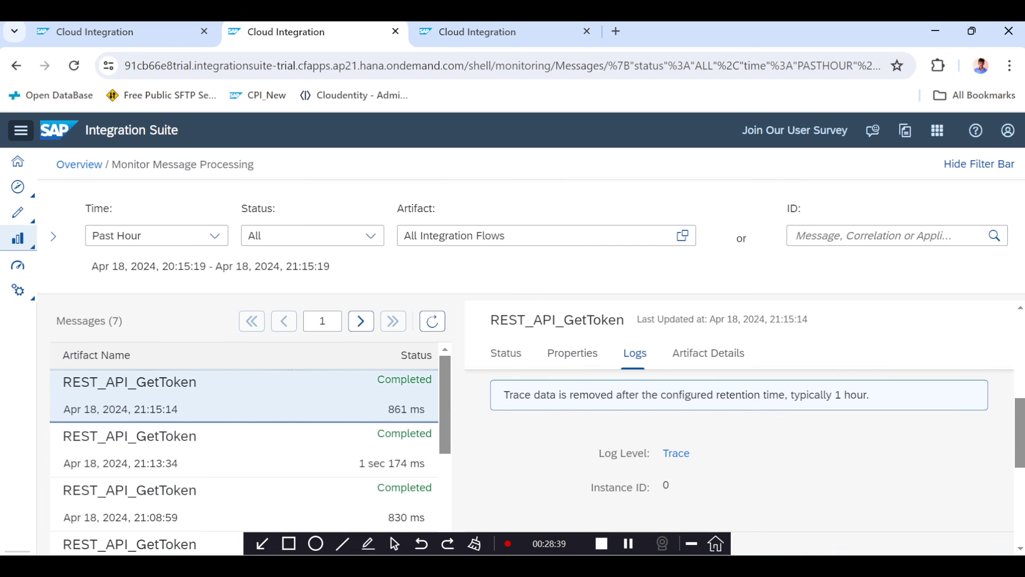
{"action": "left_click", "coordinate": [672, 458]}
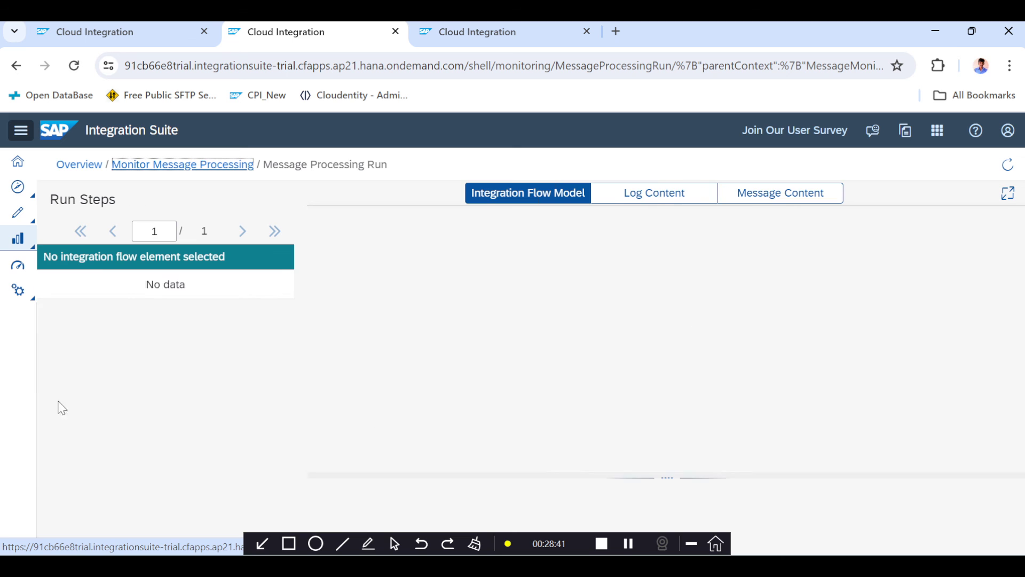
- Examine the message payloads of the three HTTP run steps belonging to the token request
{"action": "scroll", "coordinate": [149, 430], "scroll_direction": "down", "scroll_amount": 5}
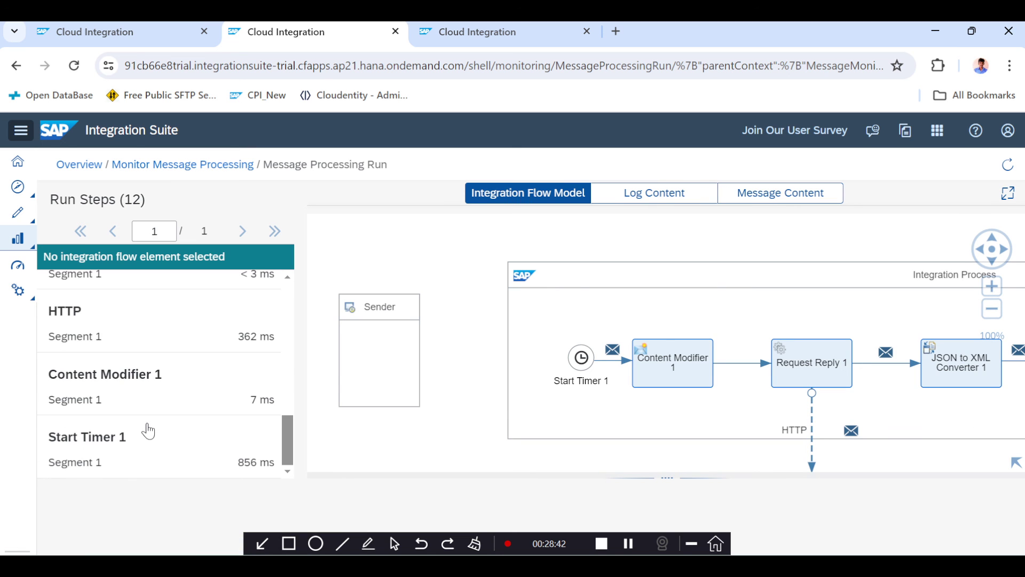
{"action": "left_click", "coordinate": [114, 342]}
{"action": "left_click", "coordinate": [778, 193]}
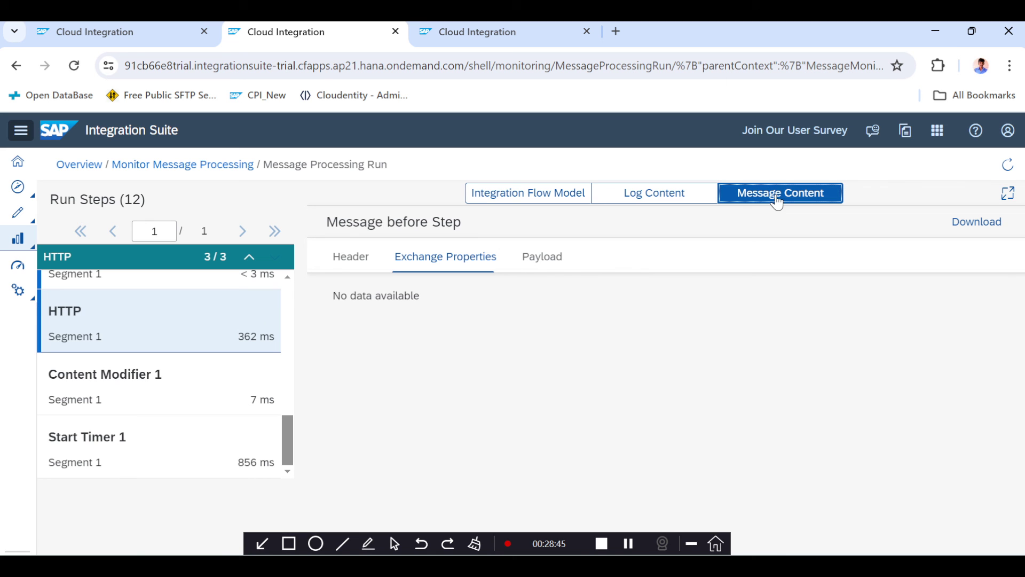
{"action": "left_click", "coordinate": [527, 264]}
{"action": "scroll", "coordinate": [134, 388], "scroll_direction": "up", "scroll_amount": 2}
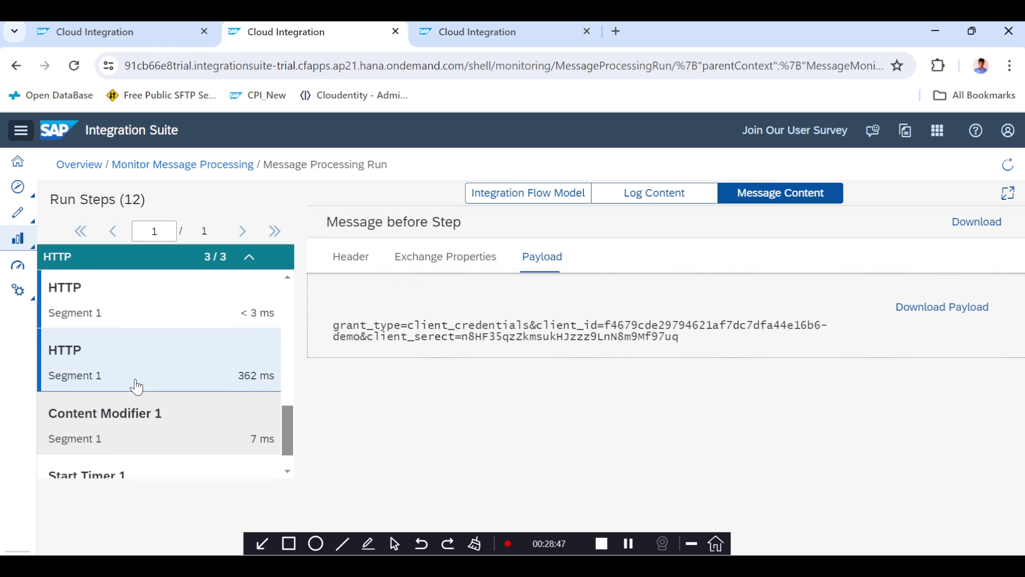
{"action": "scroll", "coordinate": [134, 385], "scroll_direction": "up", "scroll_amount": 1}
{"action": "left_click", "coordinate": [131, 380]}
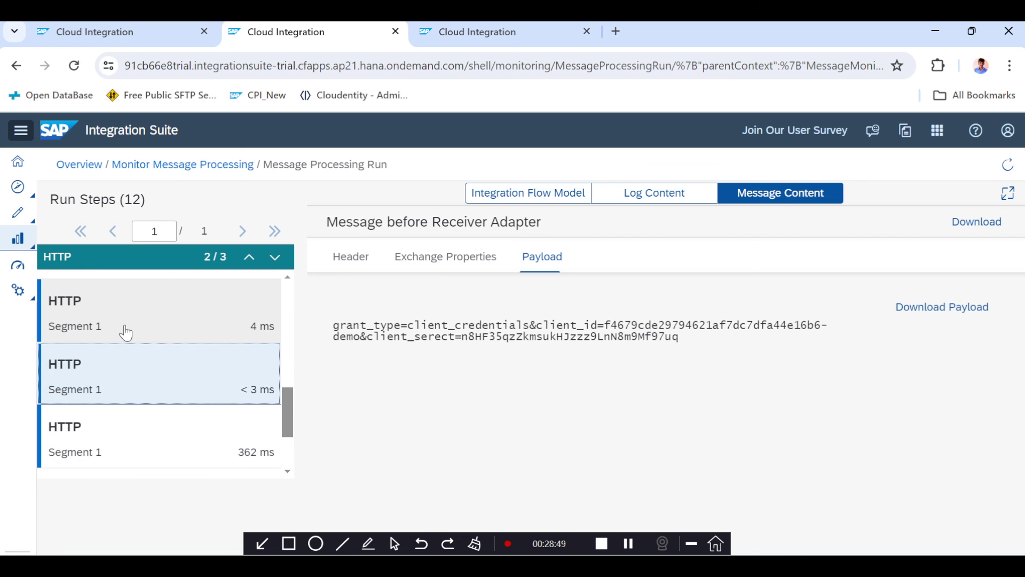
{"action": "left_click", "coordinate": [126, 334]}
{"action": "scroll", "coordinate": [158, 369], "scroll_direction": "up", "scroll_amount": 1}
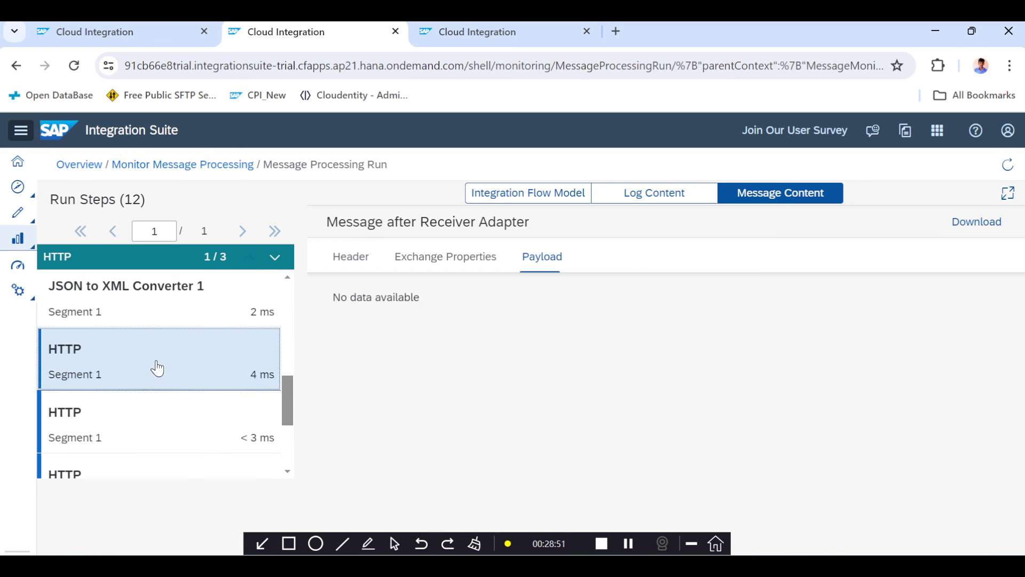
- Read through the JSON token response in the payload before JSON to XML Converter 1
{"action": "left_click", "coordinate": [210, 319]}
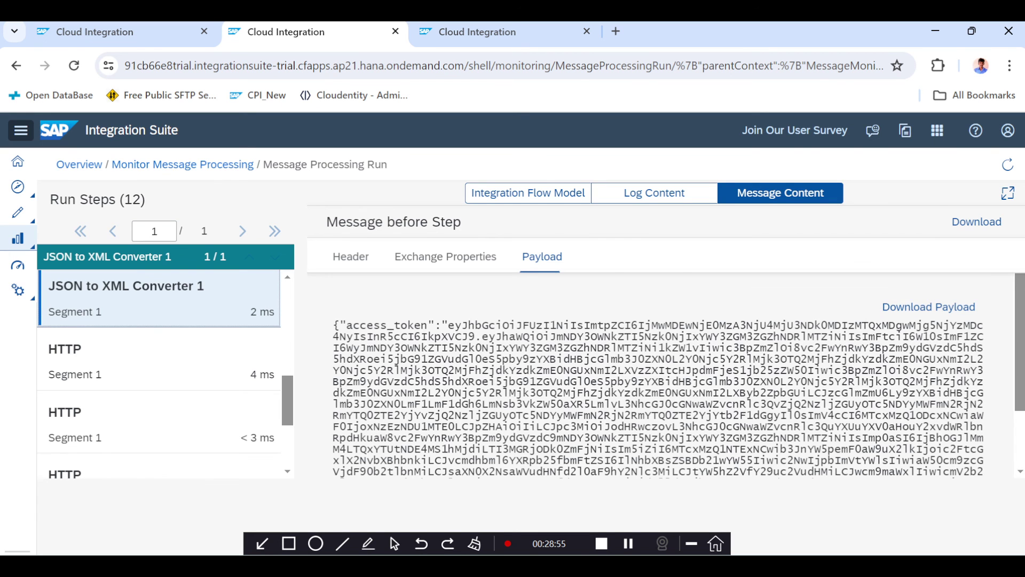
{"action": "scroll", "coordinate": [657, 373], "scroll_direction": "down", "scroll_amount": 3}
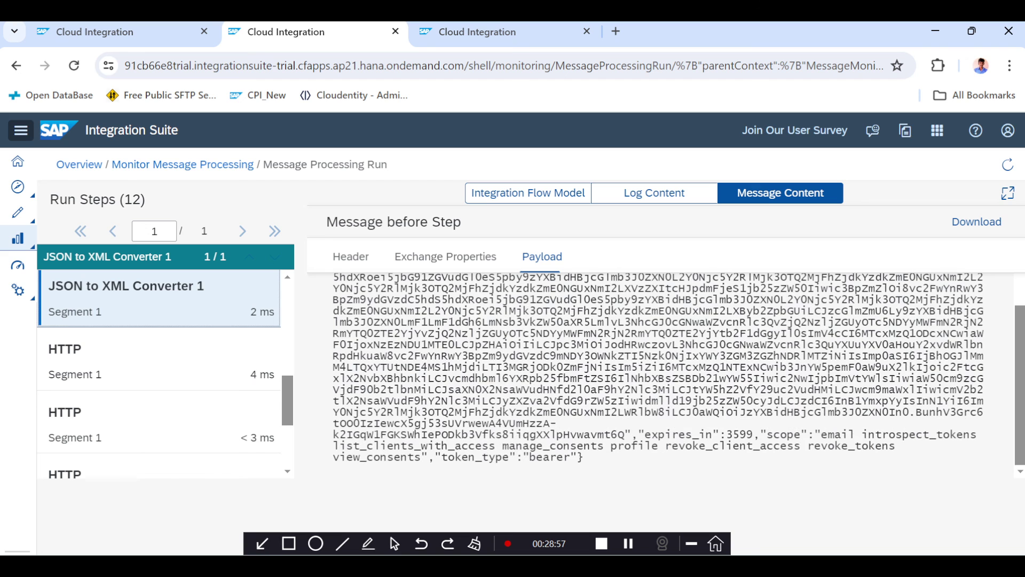
{"action": "triple_click", "coordinate": [566, 457]}
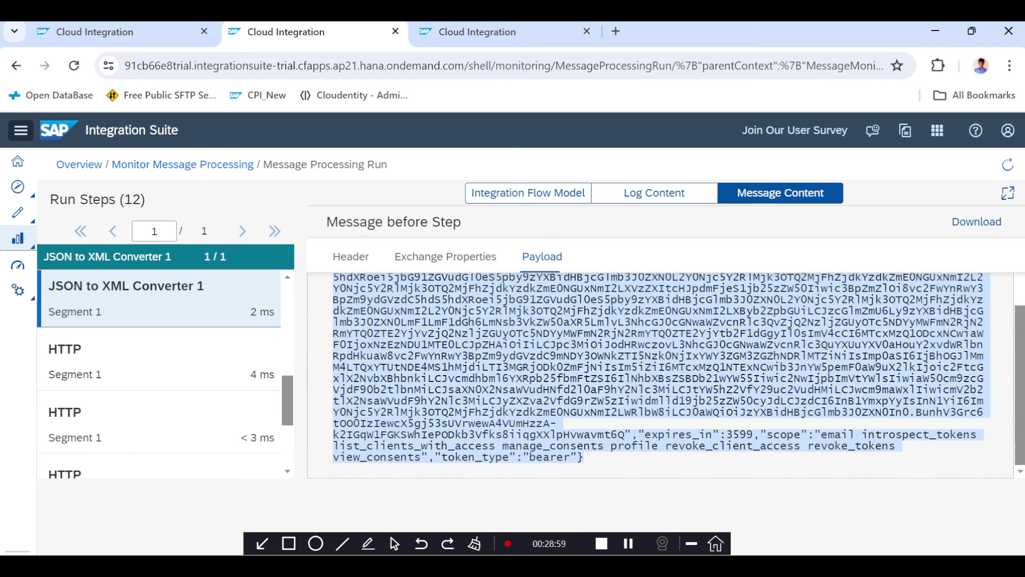
- Locate the access_token element in the XML payload before Content Modifier 2
{"action": "scroll", "coordinate": [124, 358], "scroll_direction": "up", "scroll_amount": 2}
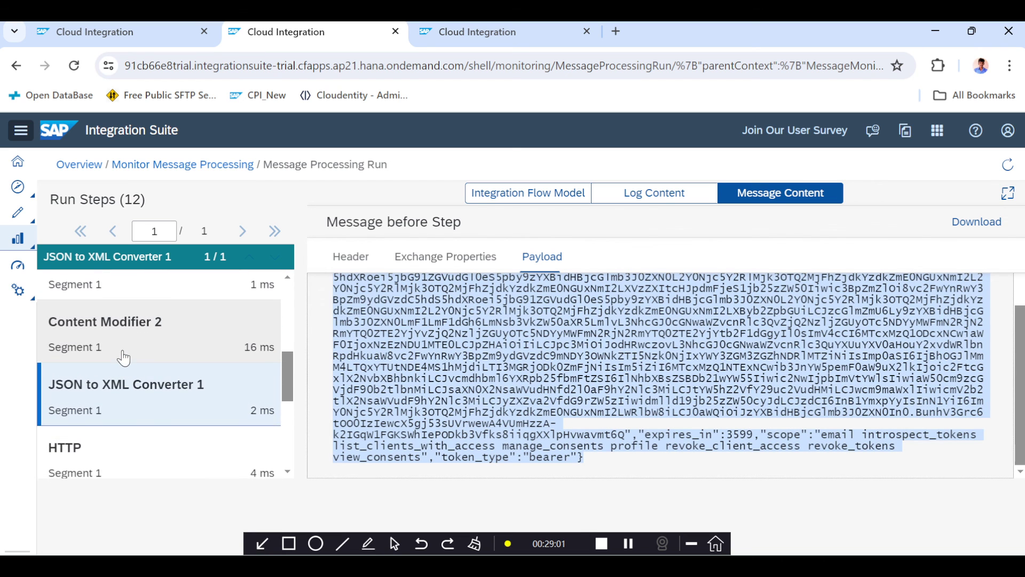
{"action": "left_click", "coordinate": [124, 358]}
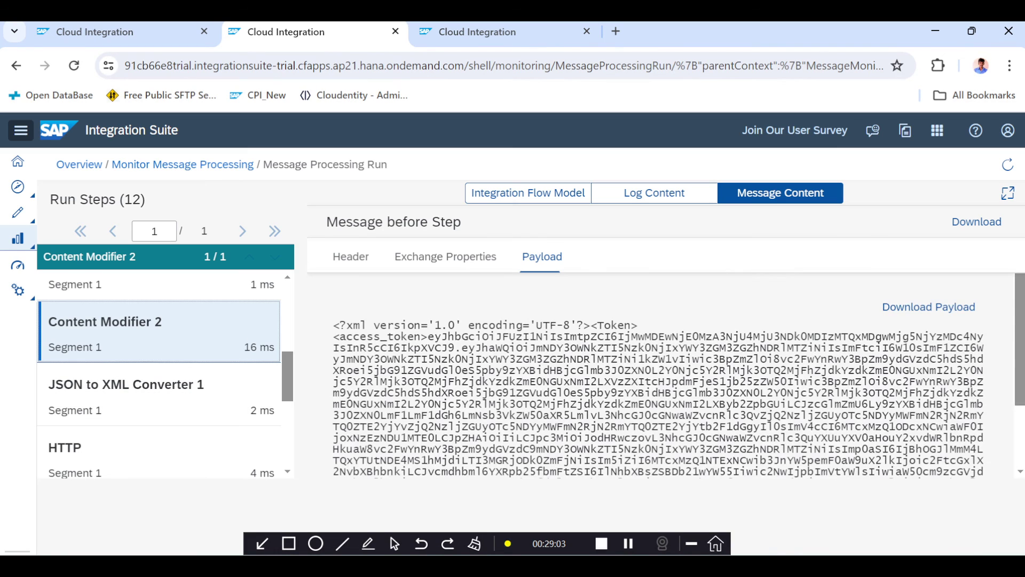
{"action": "scroll", "coordinate": [398, 315], "scroll_direction": "down", "scroll_amount": 1}
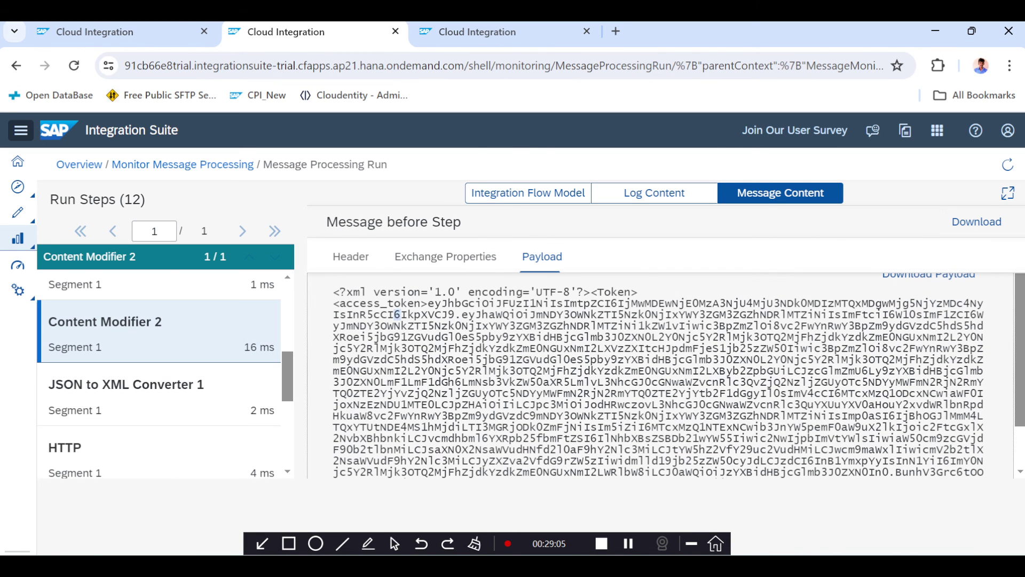
{"action": "left_click_drag", "start_coordinate": [401, 315], "coordinate": [393, 302]}
{"action": "double_click", "coordinate": [380, 302]}
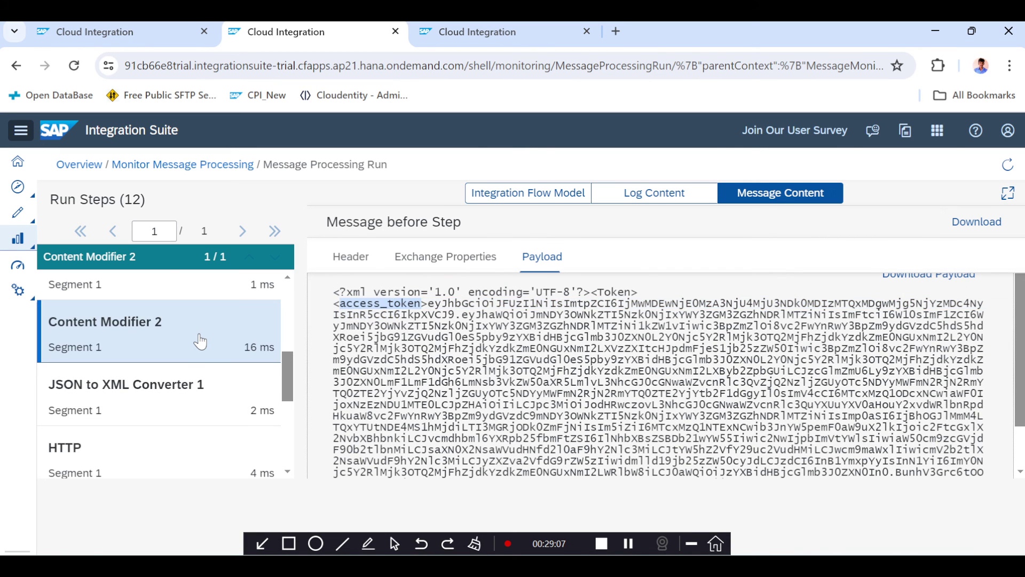
- Check the token property among the exchange properties before Content Modifier 3
{"action": "scroll", "coordinate": [201, 339], "scroll_direction": "up", "scroll_amount": 1}
{"action": "left_click", "coordinate": [135, 328]}
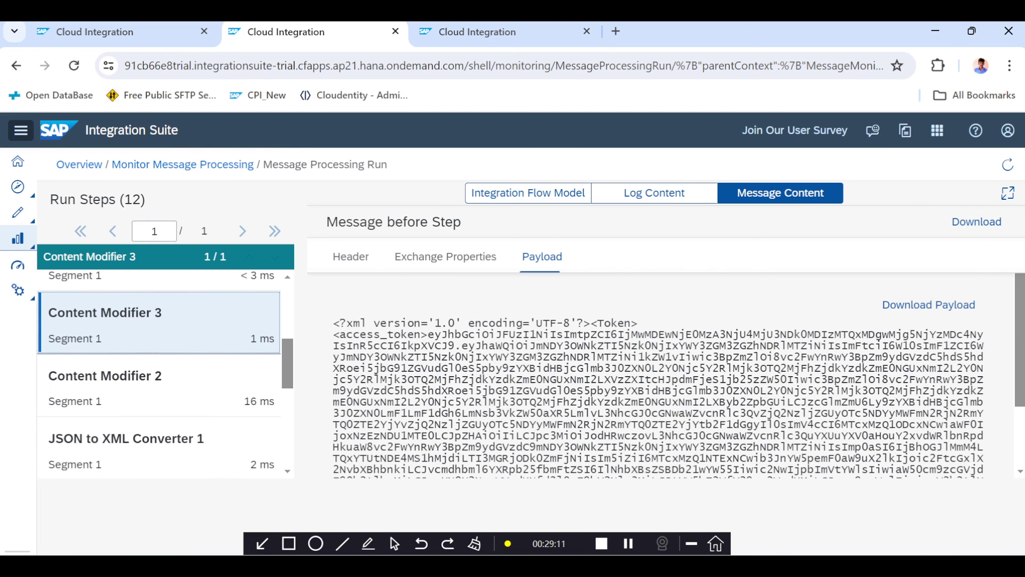
{"action": "left_click", "coordinate": [445, 257]}
{"action": "scroll", "coordinate": [515, 412], "scroll_direction": "down", "scroll_amount": 10}
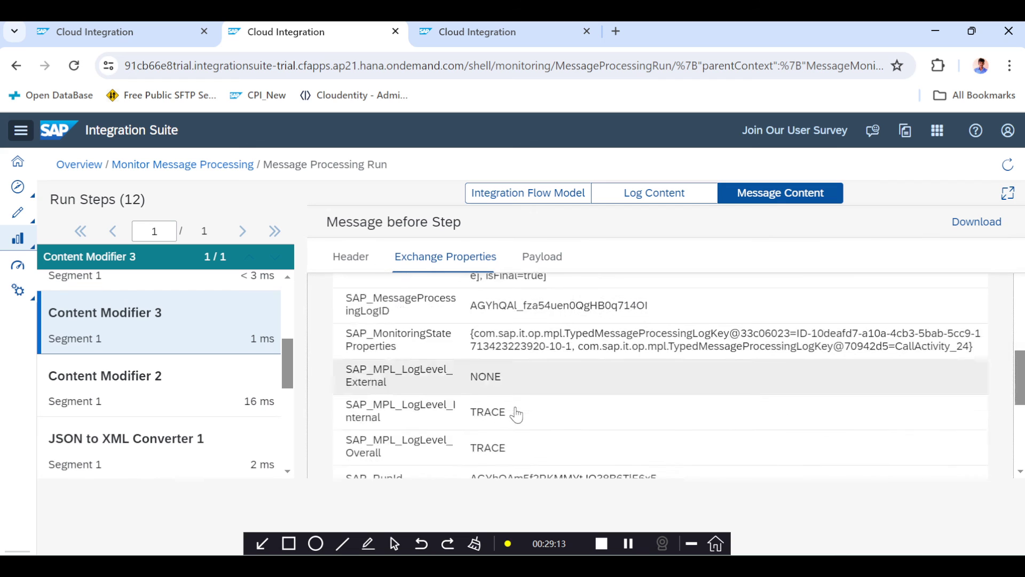
{"action": "scroll", "coordinate": [610, 389], "scroll_direction": "up", "scroll_amount": 1}
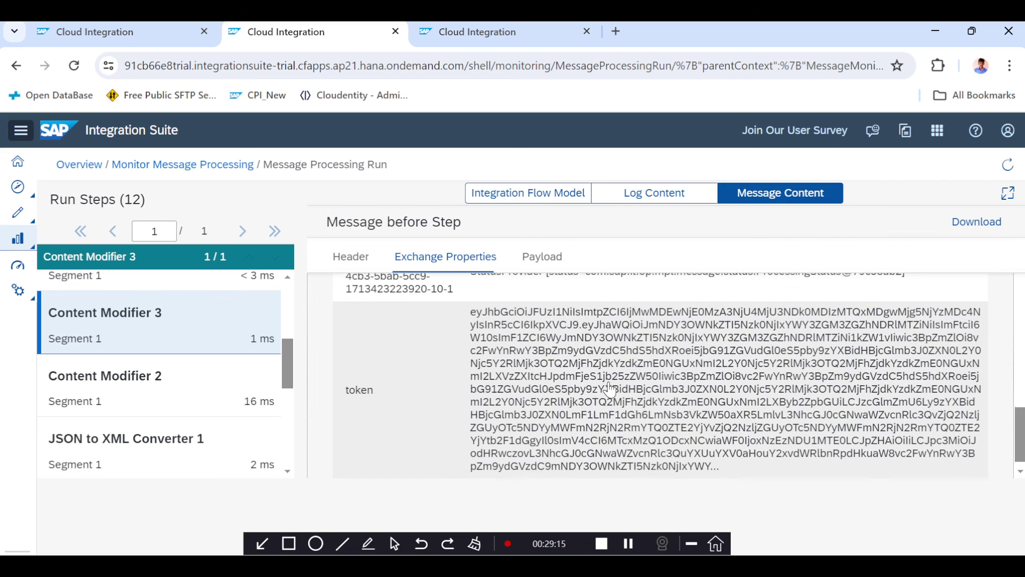
{"action": "scroll", "coordinate": [218, 361], "scroll_direction": "up", "scroll_amount": 2}
- Inspect the payload, exchange properties and Authorization header of the message before the End step
{"action": "scroll", "coordinate": [220, 363], "scroll_direction": "up", "scroll_amount": 1}
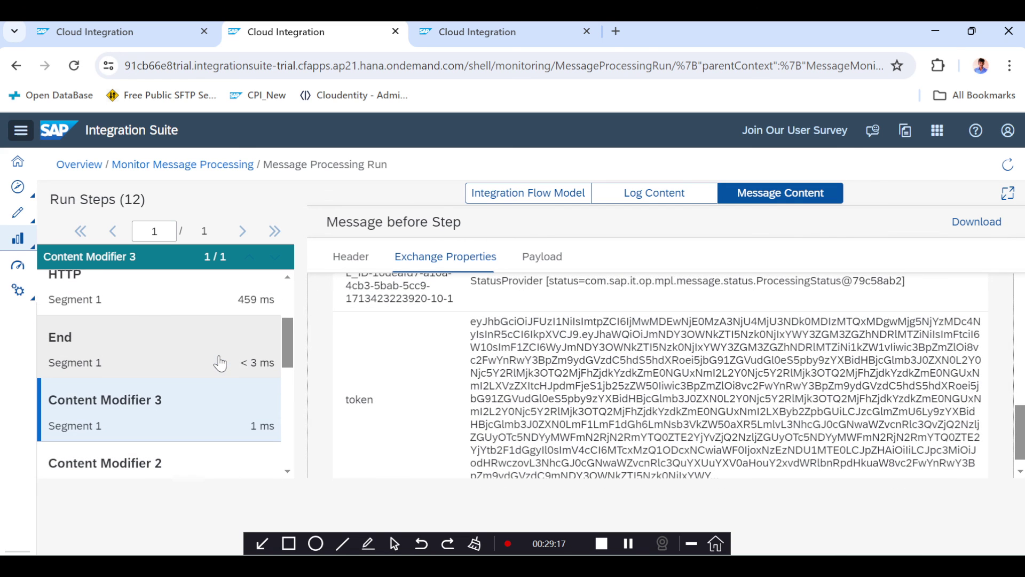
{"action": "left_click", "coordinate": [219, 359]}
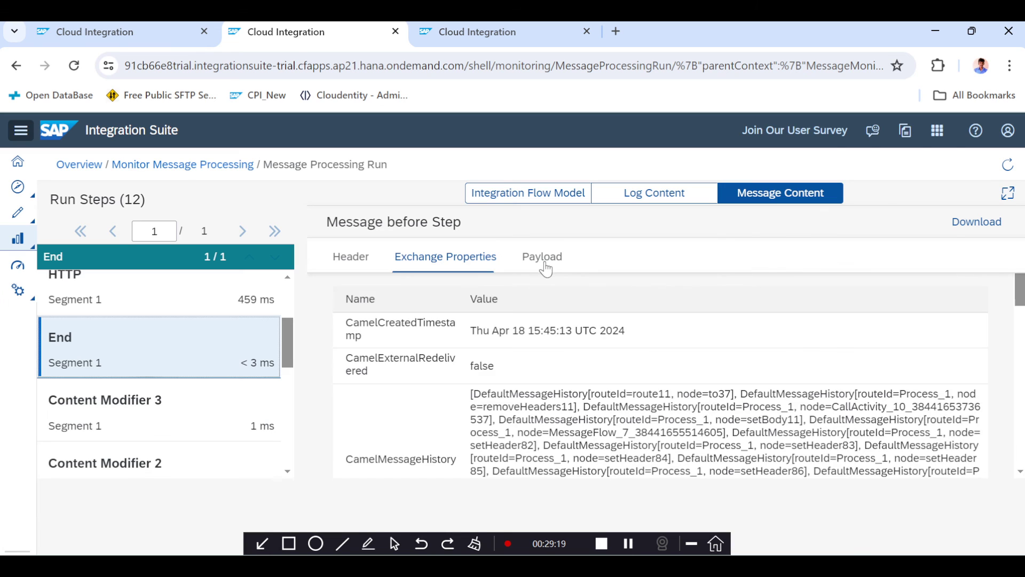
{"action": "left_click", "coordinate": [543, 258]}
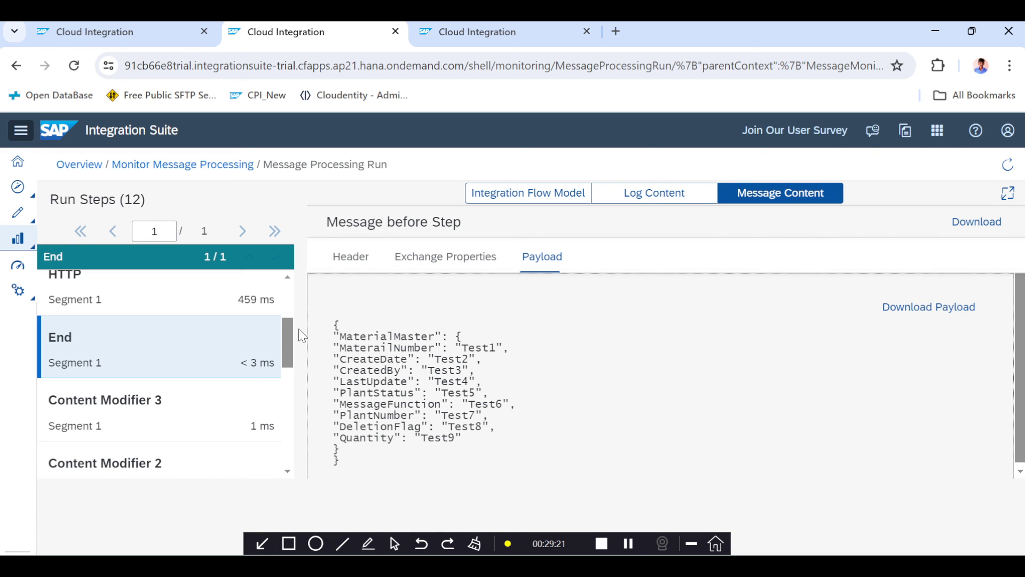
{"action": "left_click", "coordinate": [433, 258]}
{"action": "right_click", "coordinate": [508, 398]}
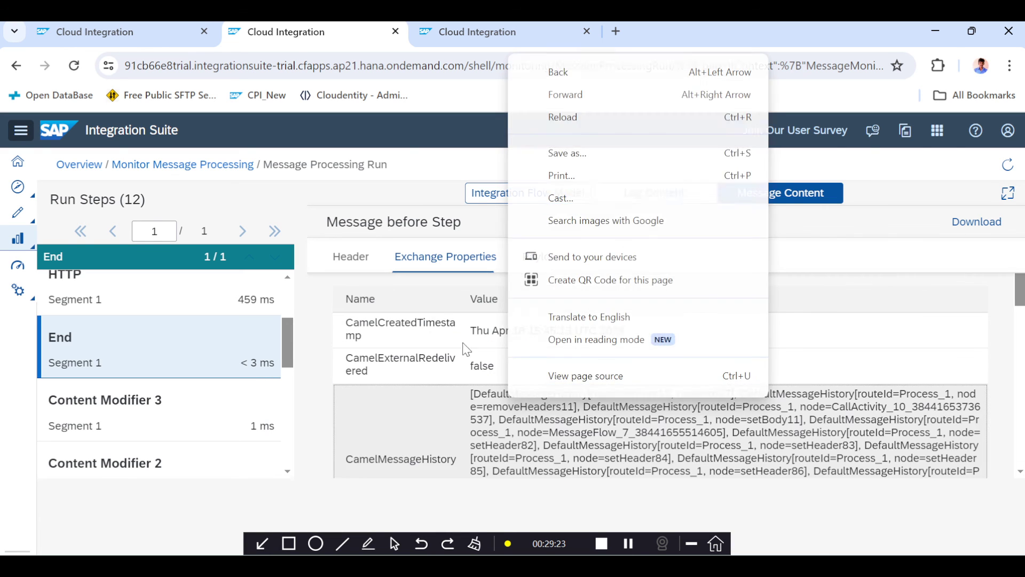
{"action": "left_click", "coordinate": [363, 259]}
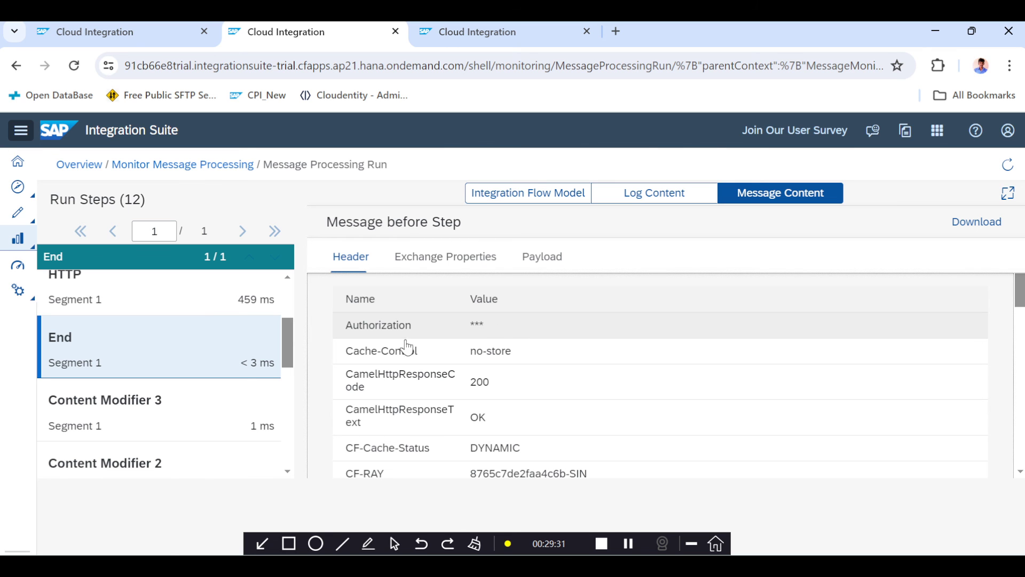
- Return to the REST_API_GetToken flow design and review the message headers of Content Modifier 2 and Content Modifier 3
{"action": "left_click", "coordinate": [174, 35]}
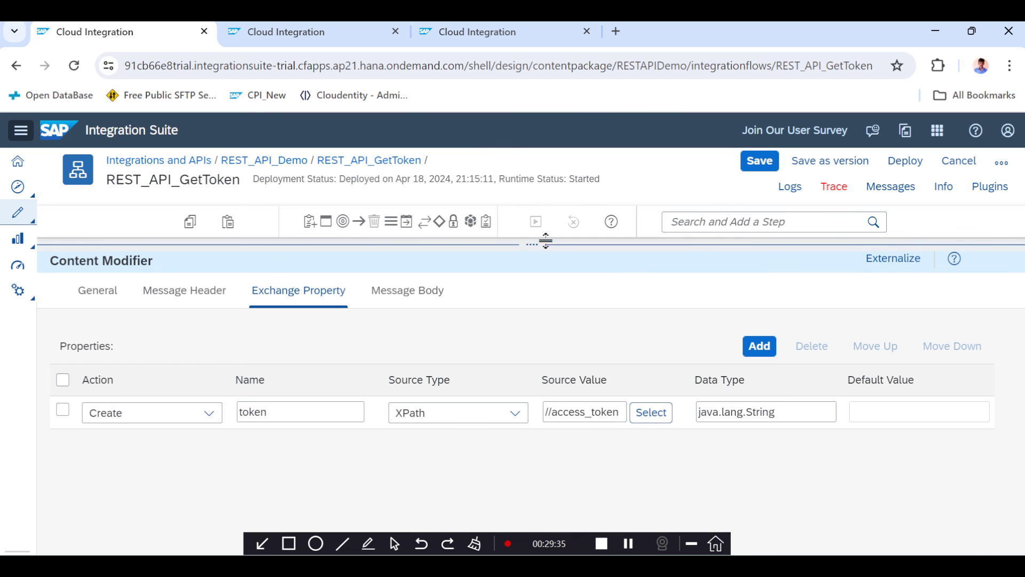
{"action": "left_click", "coordinate": [545, 240]}
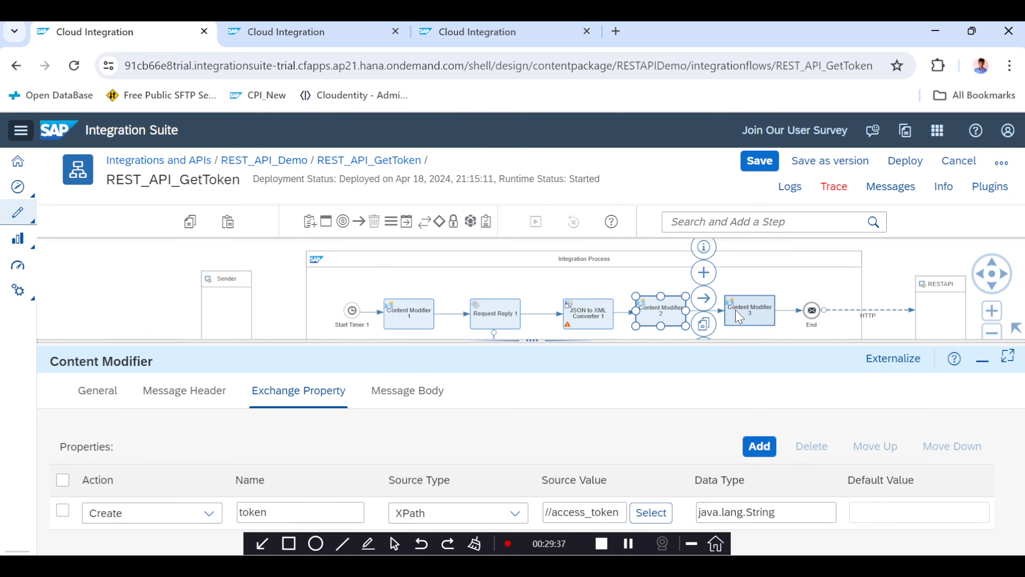
{"action": "left_click", "coordinate": [185, 395]}
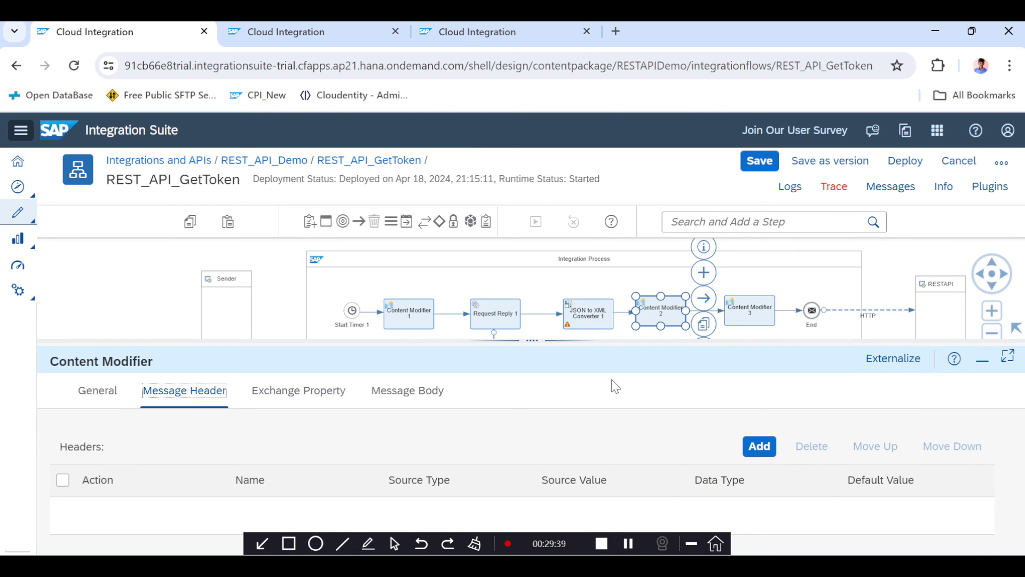
{"action": "left_click", "coordinate": [739, 322]}
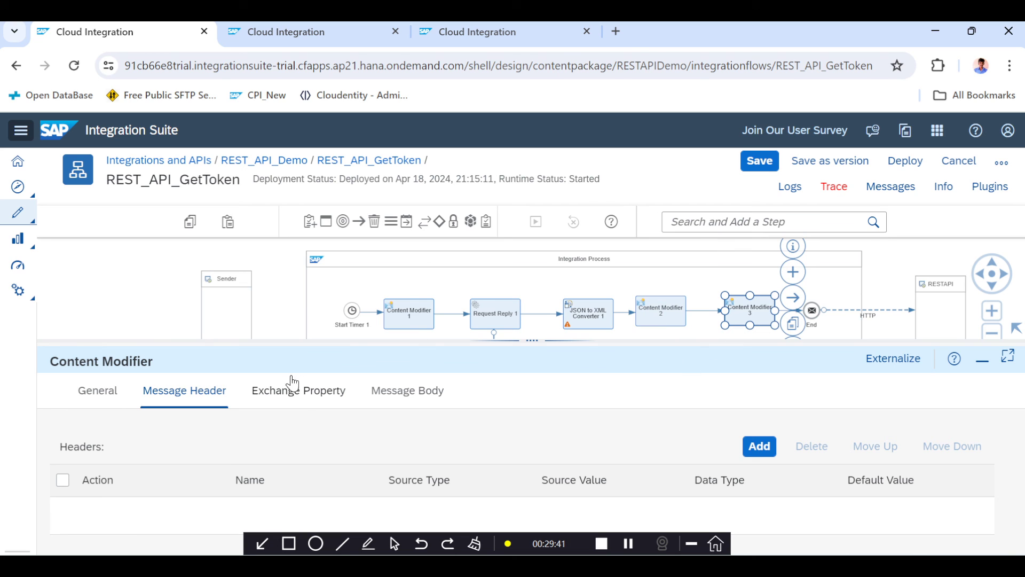
{"action": "left_click", "coordinate": [185, 394]}
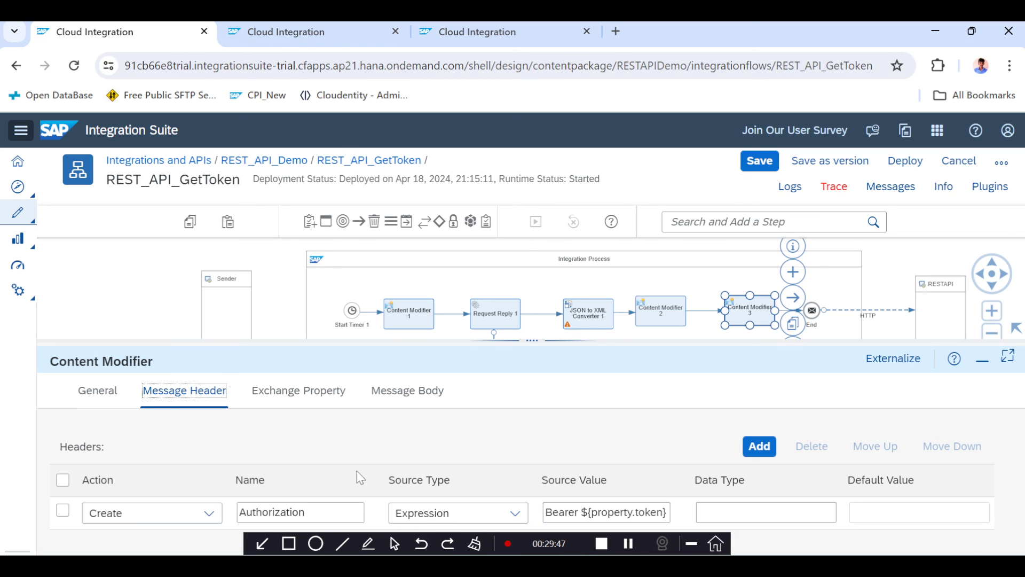
- Review the MaterialMaster JSON in the message body of Content Modifier 3
{"action": "left_click", "coordinate": [891, 323]}
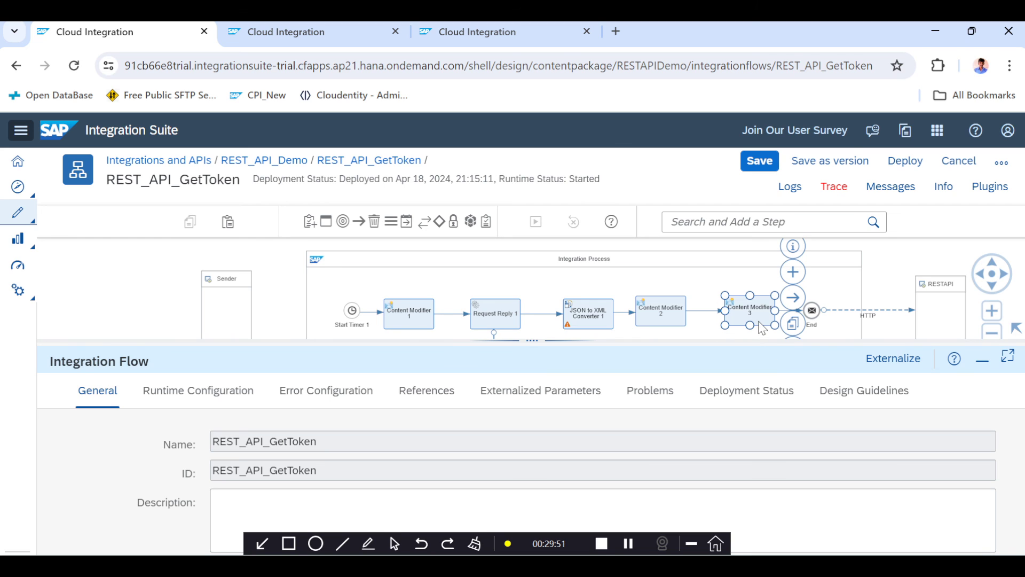
{"action": "left_click", "coordinate": [402, 390]}
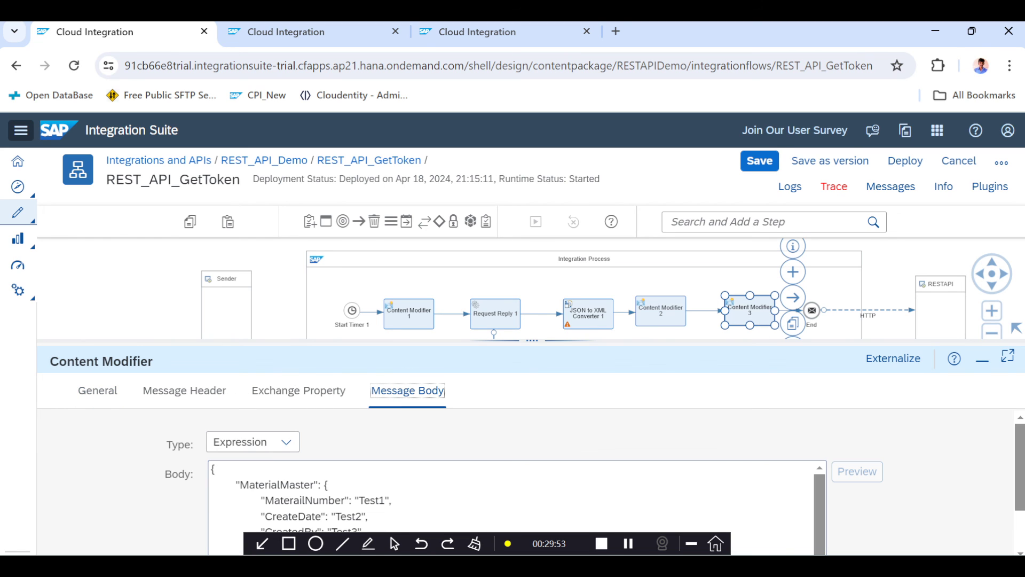
{"action": "double_click", "coordinate": [313, 500]}
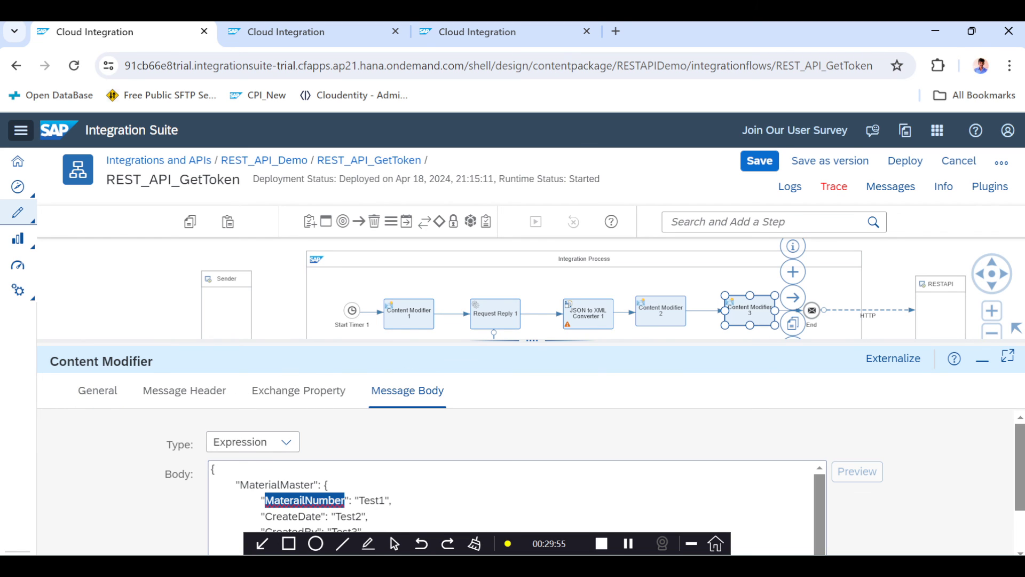
{"action": "left_click", "coordinate": [938, 315]}
- Inspect the payloads before and after the HTTP receiver adapter in the trace, and check the processing status of the latest REST_API_GetToken message
{"action": "left_click", "coordinate": [337, 33]}
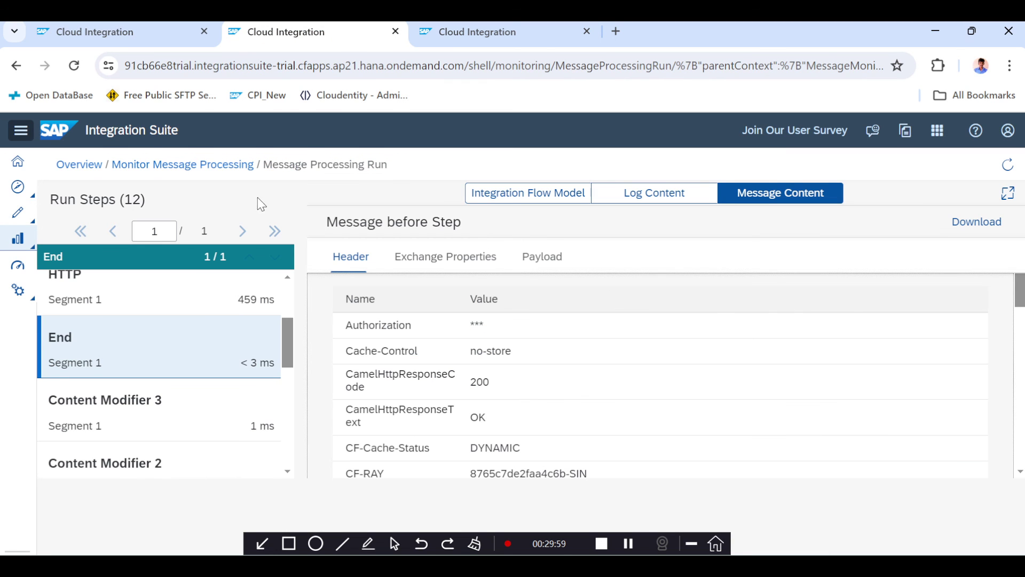
{"action": "scroll", "coordinate": [183, 320], "scroll_direction": "up", "scroll_amount": 3}
{"action": "left_click", "coordinate": [131, 318]}
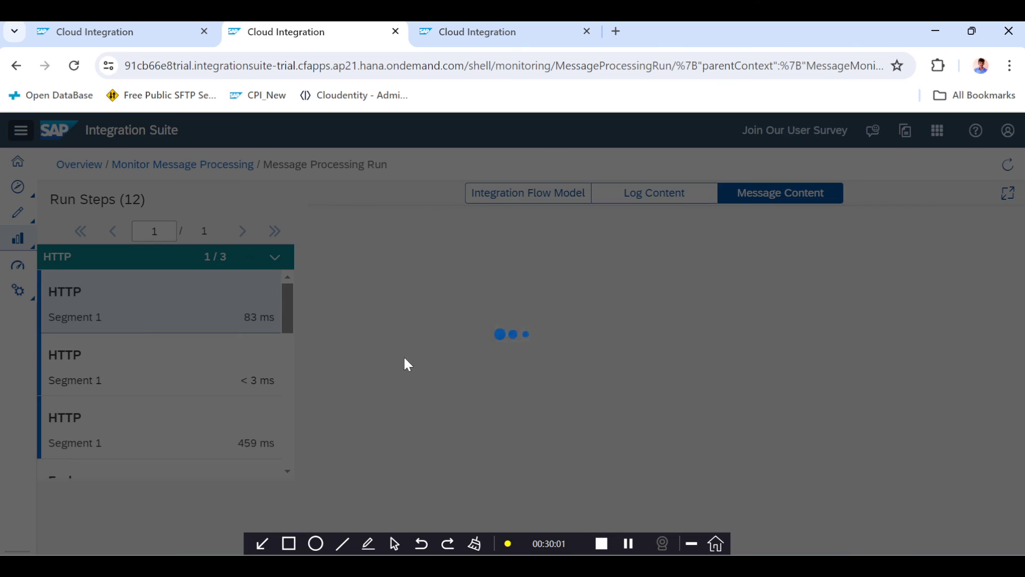
{"action": "left_click", "coordinate": [552, 267]}
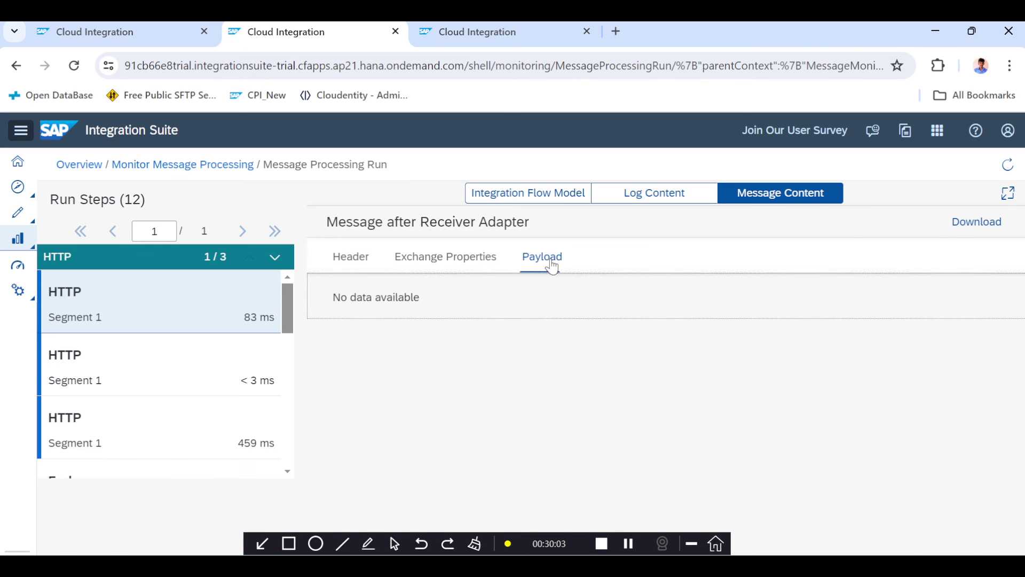
{"action": "left_click", "coordinate": [137, 366]}
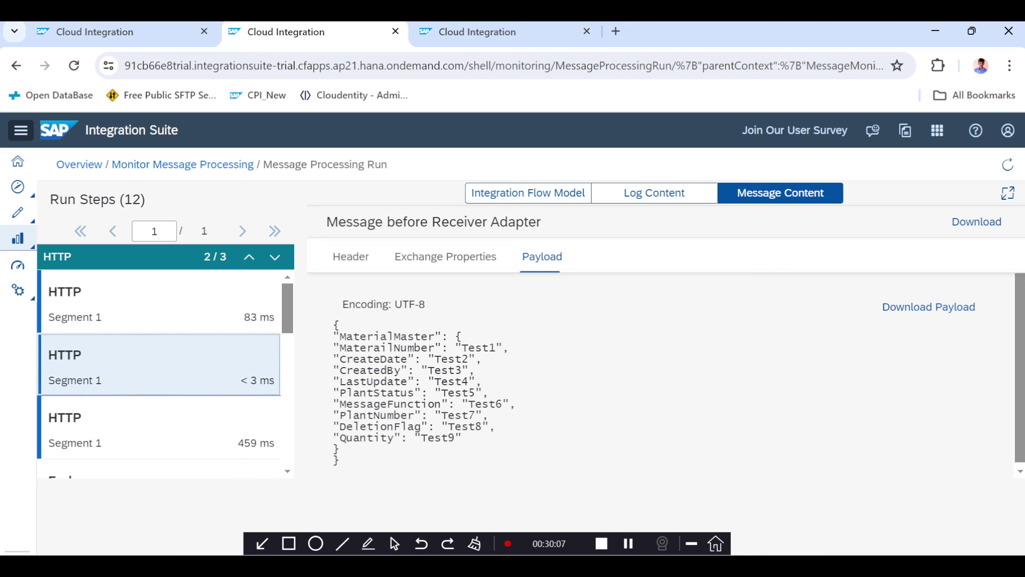
{"action": "left_click", "coordinate": [134, 326]}
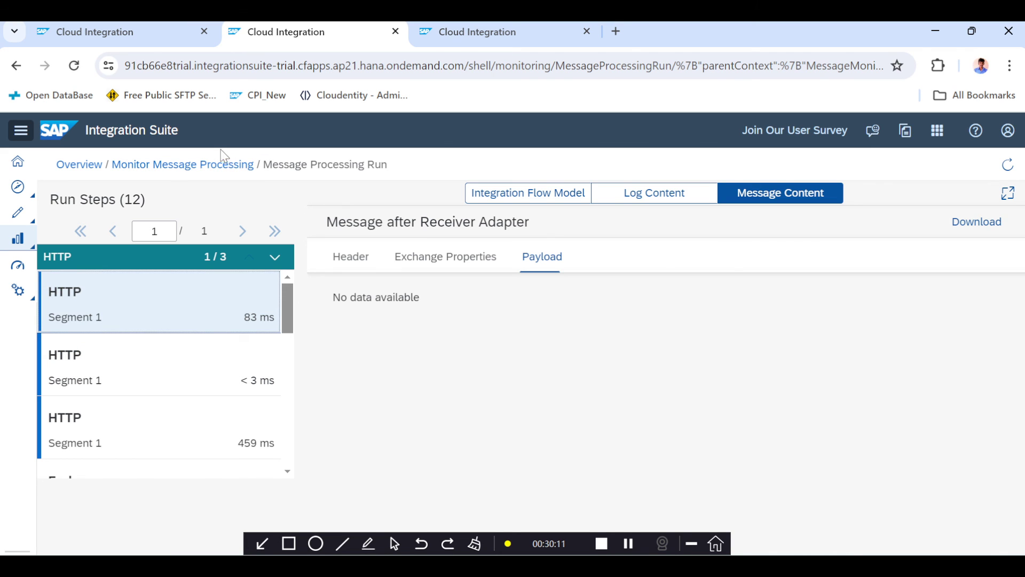
{"action": "left_click", "coordinate": [195, 165]}
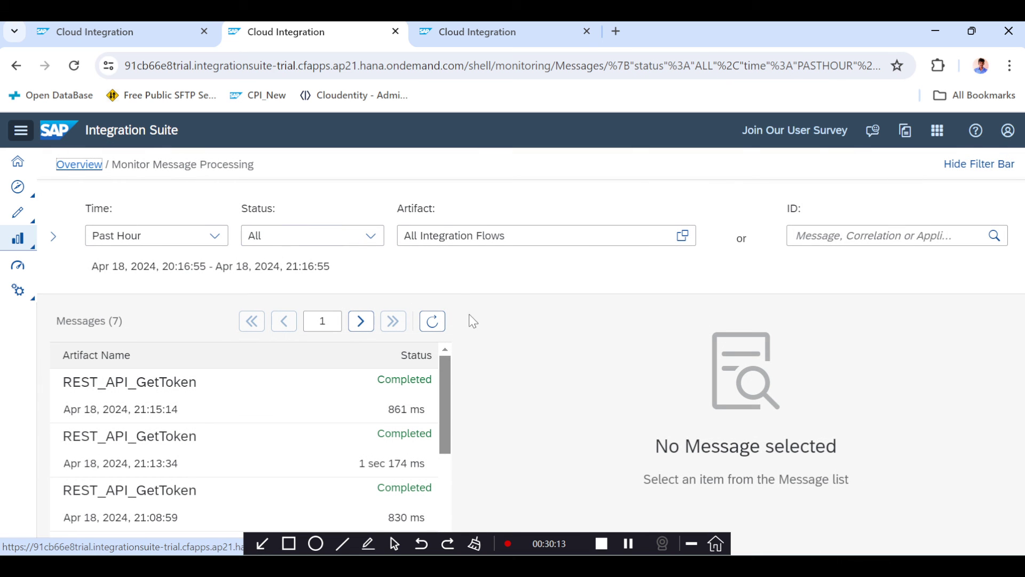
{"action": "left_click", "coordinate": [381, 407]}
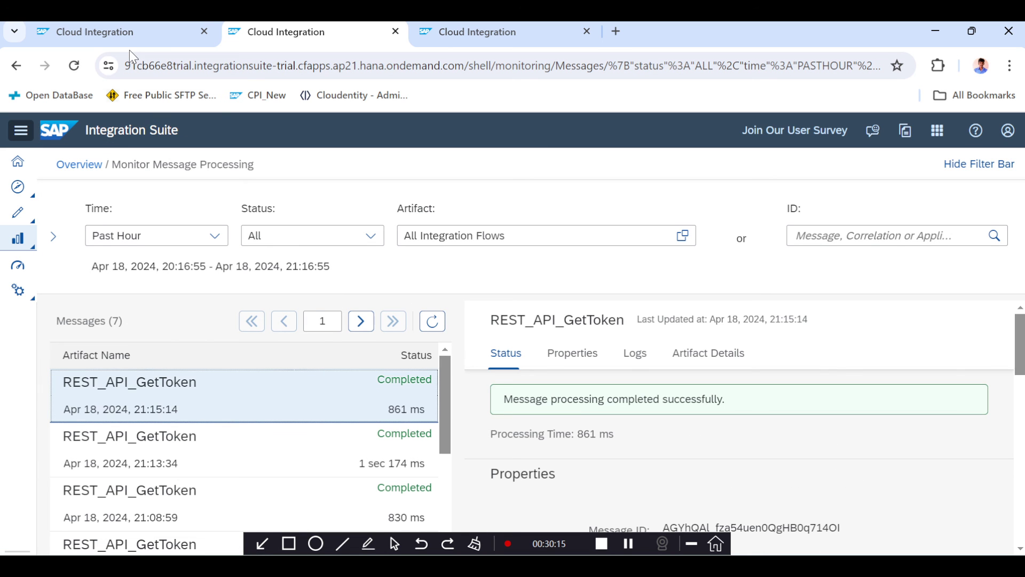
- Return to the REST_API_GetToken flow design and enlarge the diagram area to review the whole integration process with both receivers
{"action": "left_click", "coordinate": [96, 28]}
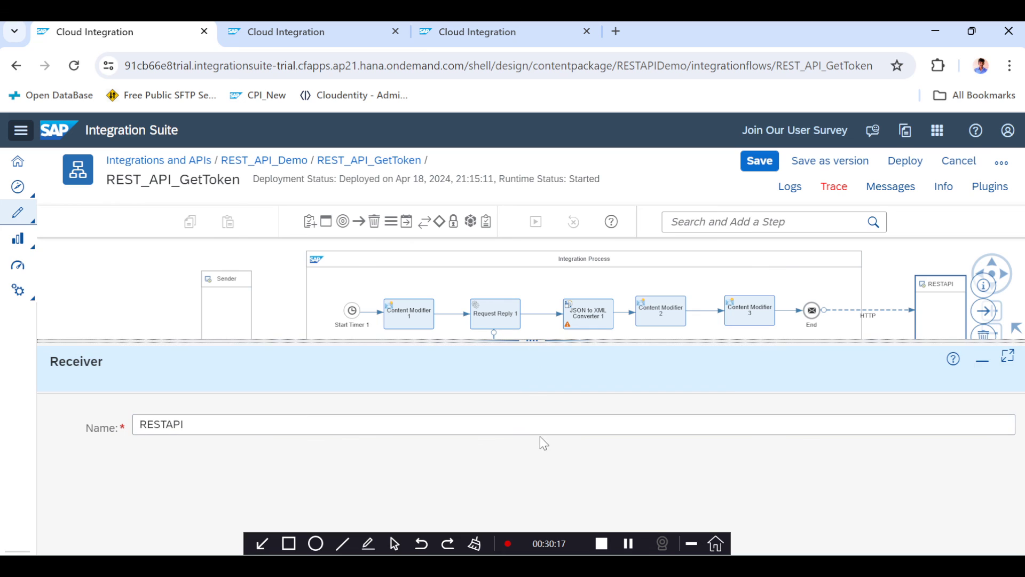
{"action": "left_click_drag", "start_coordinate": [526, 345], "coordinate": [526, 447]}
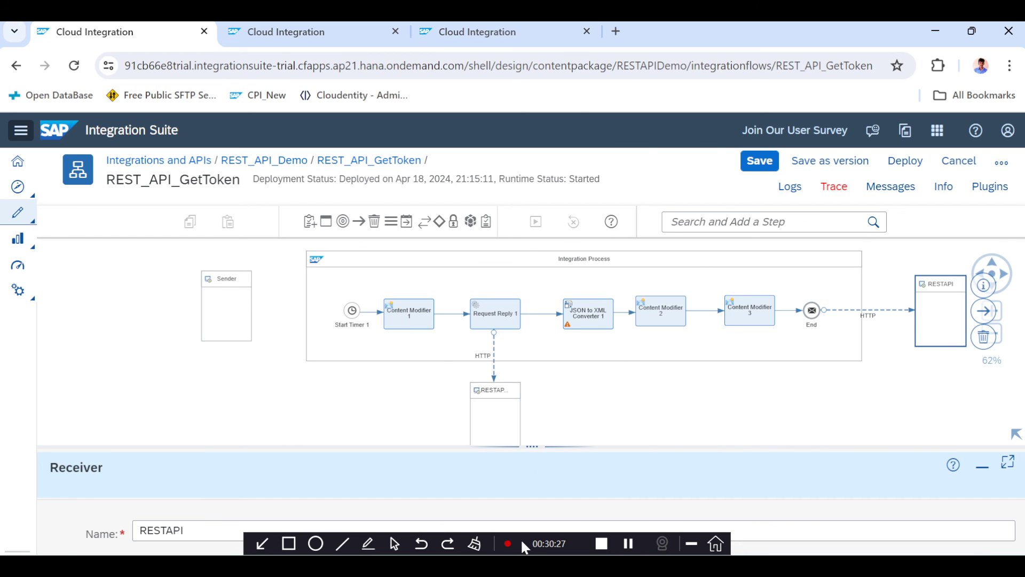
{"action": "left_click_drag", "start_coordinate": [522, 539], "coordinate": [540, 484]}
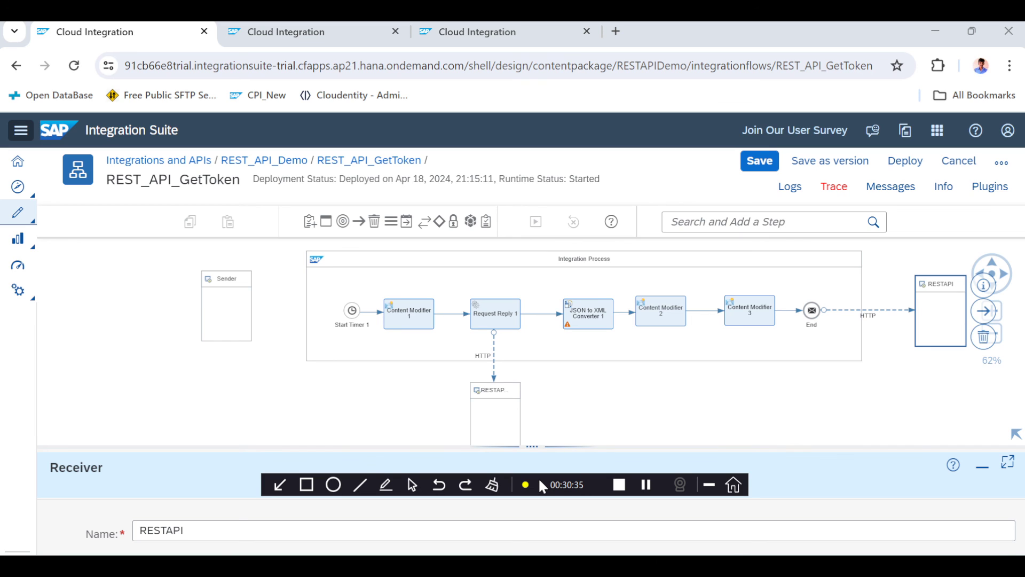
{"action": "left_click", "coordinate": [579, 398]}
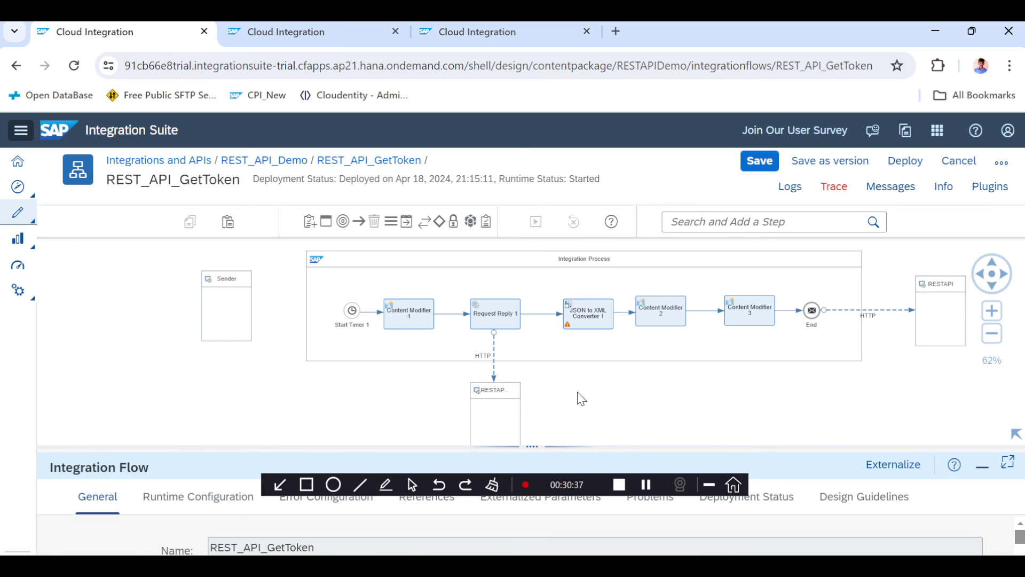